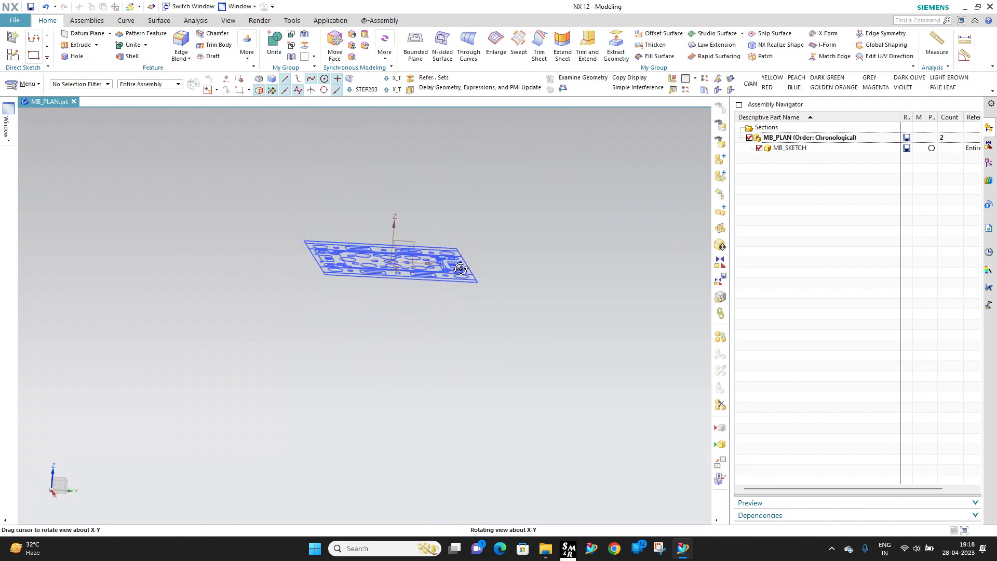
Step: Constrain the MB_SKETCH component with Touch Align by aligning its datum coordinate system to the MB_PLAN assembly's coordinate system
scroll(457, 260, "down", 8)
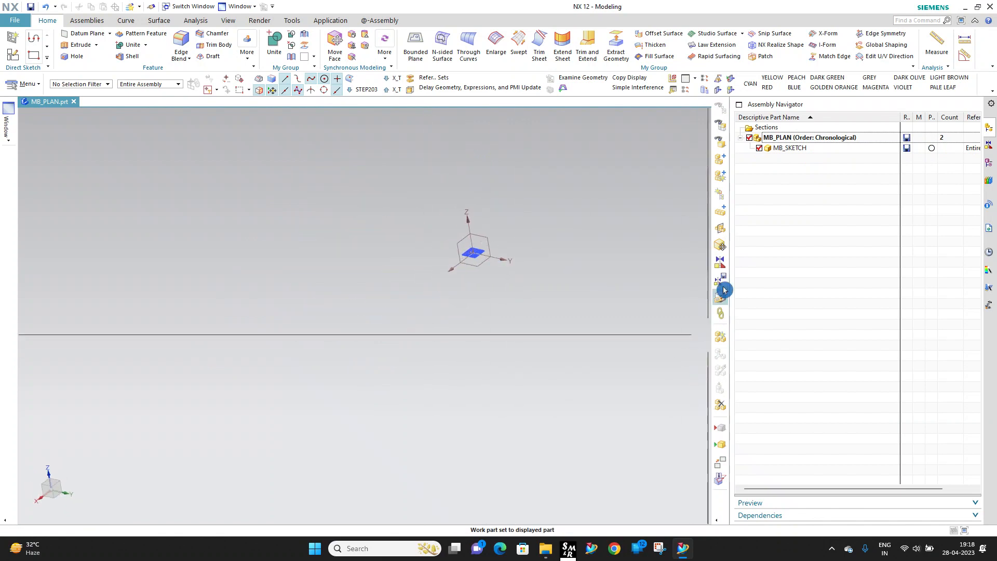
left_click(719, 262)
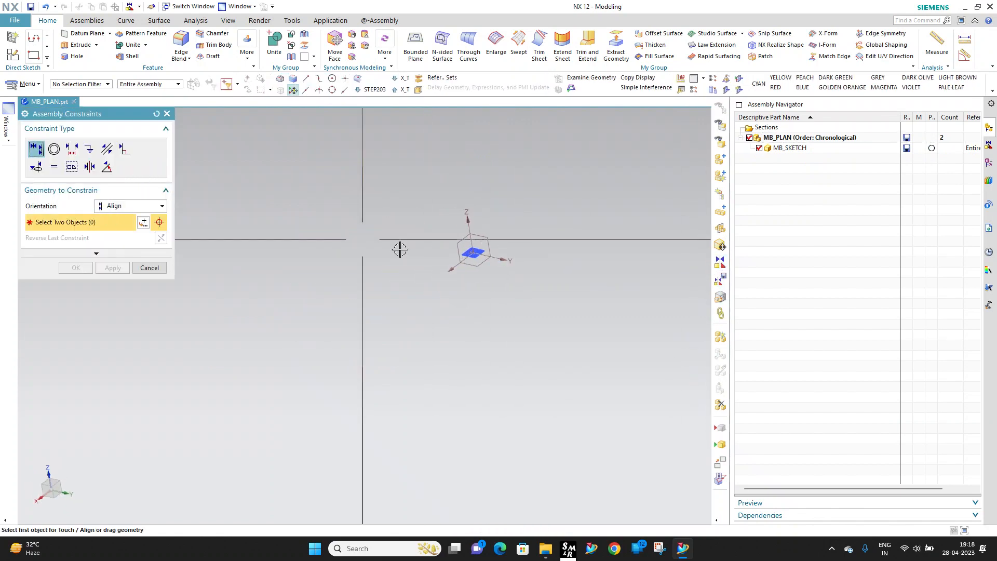
left_click(486, 235)
left_click(488, 238)
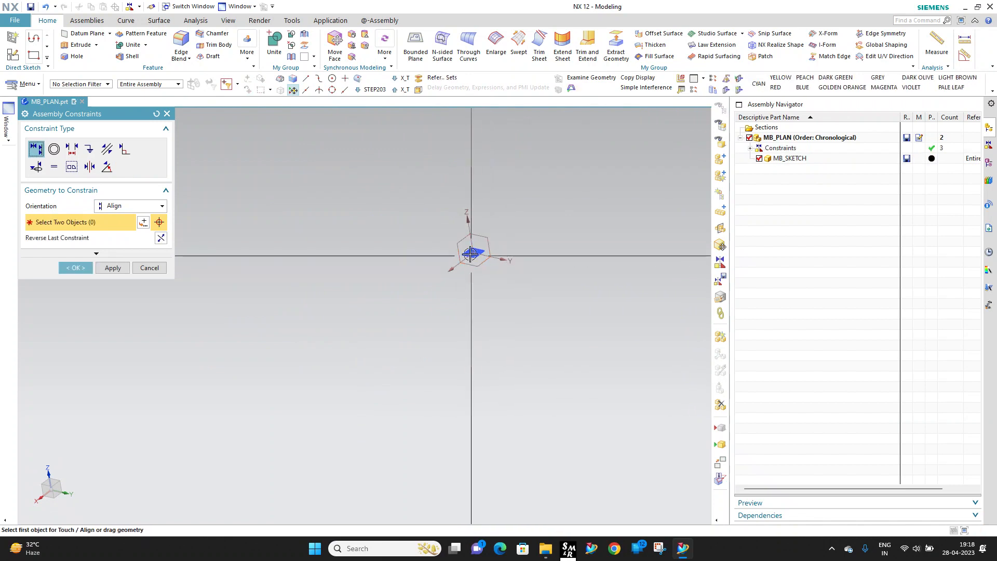
middle_click(467, 251)
Step: Examine the constrained mould base sketch from several angles and distances
mouse_move(379, 282)
middle_mouse_down()
mouse_move(476, 260)
mouse_move(441, 281)
mouse_move(493, 292)
mouse_move(480, 276)
mouse_move(487, 286)
mouse_move(517, 284)
mouse_move(552, 267)
mouse_move(545, 280)
middle_mouse_up()
scroll(441, 281, "up", 4)
scroll(493, 283, "down", 3)
scroll(485, 299, "up", 5)
scroll(543, 278, "down", 3)
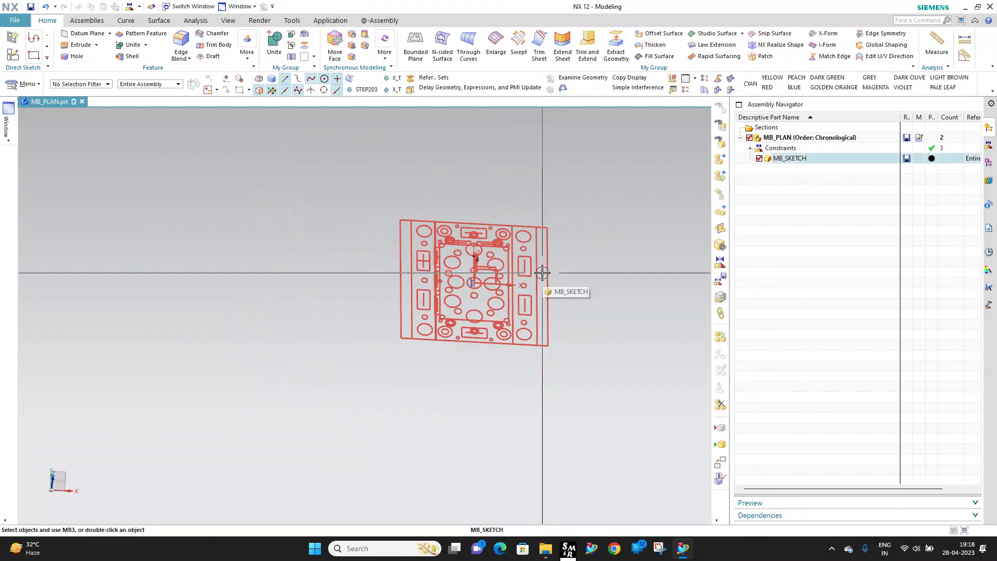
middle_click_drag(542, 275, 528, 262)
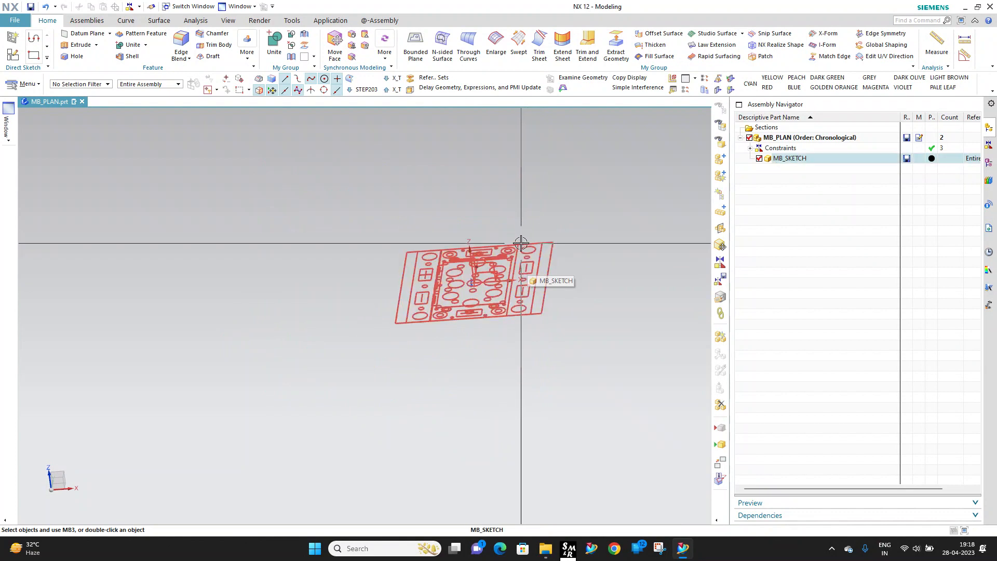
mouse_move(522, 243)
middle_mouse_down()
mouse_move(535, 253)
mouse_move(525, 276)
middle_mouse_up()
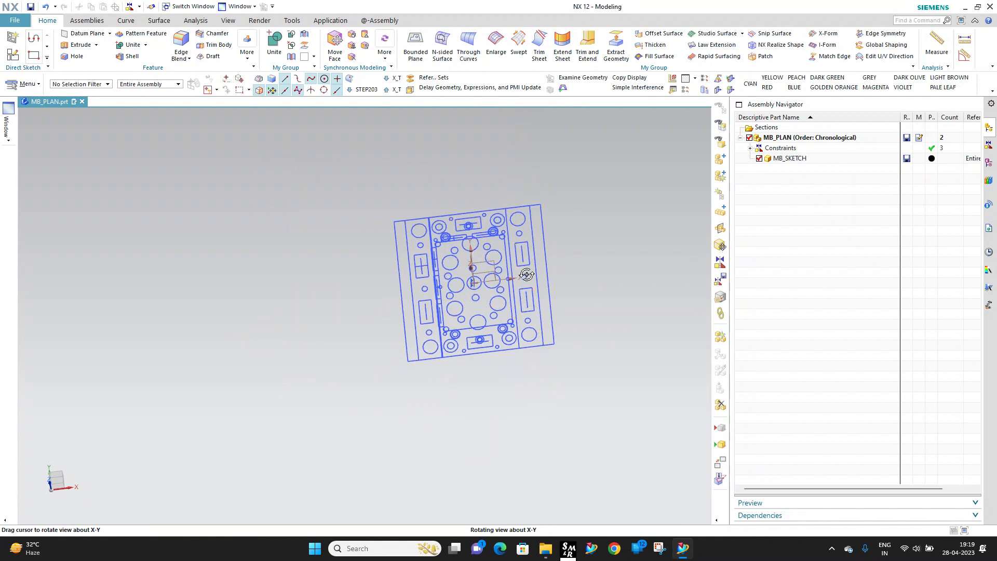
Step: Create a new component under MB_PLAN from the millimetre Model template, named 01_TOP_PLATE
left_click(795, 138)
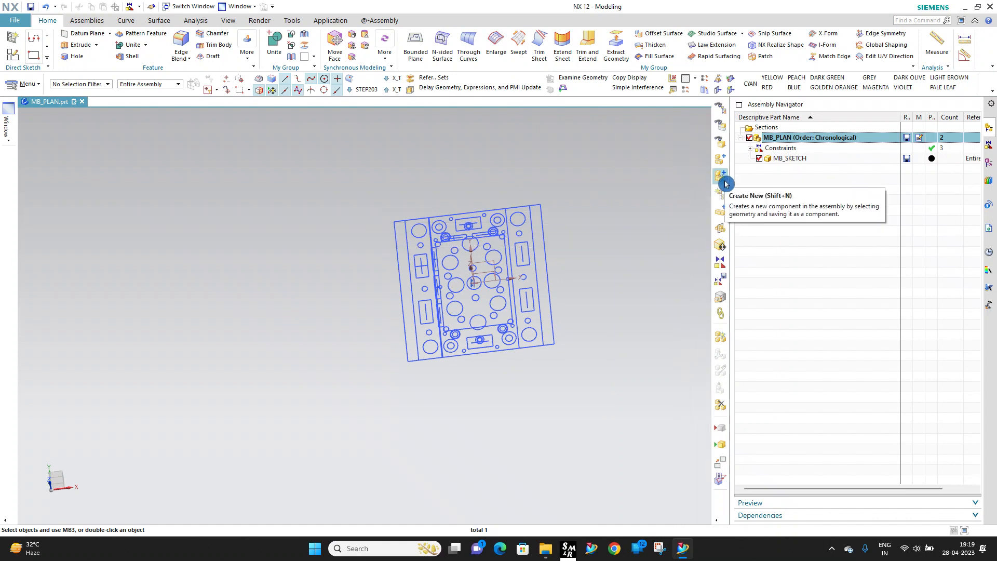
key("Escape")
left_click(784, 139)
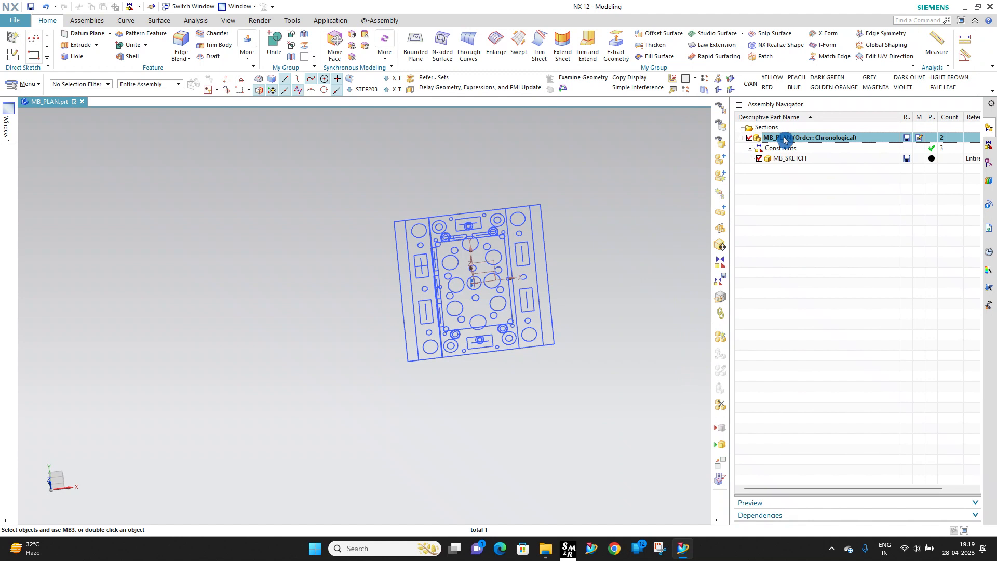
key("Escape")
left_click(783, 138)
left_click(724, 178)
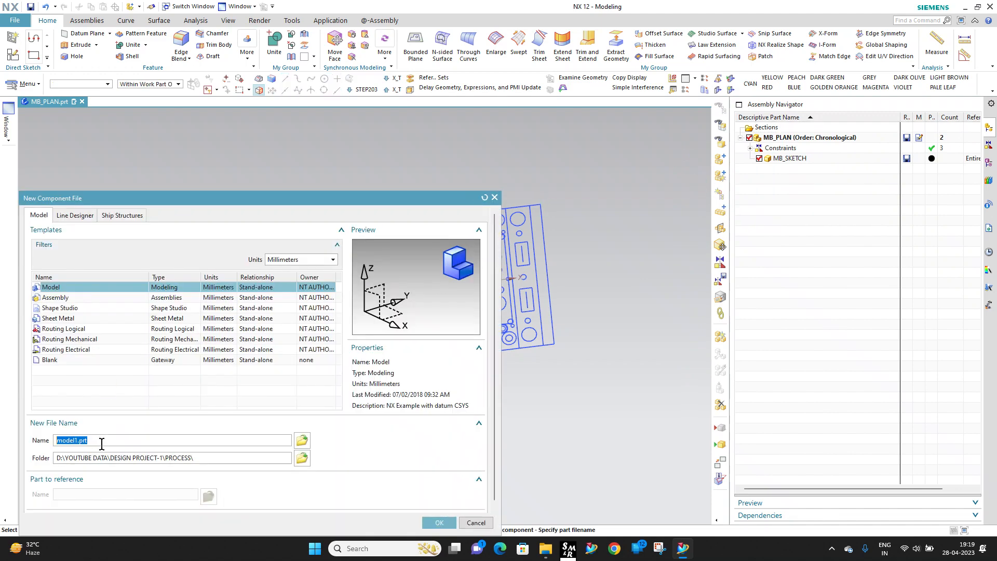
type("T")
type("01")
type("TOP_")
type("PLATE")
key("Return")
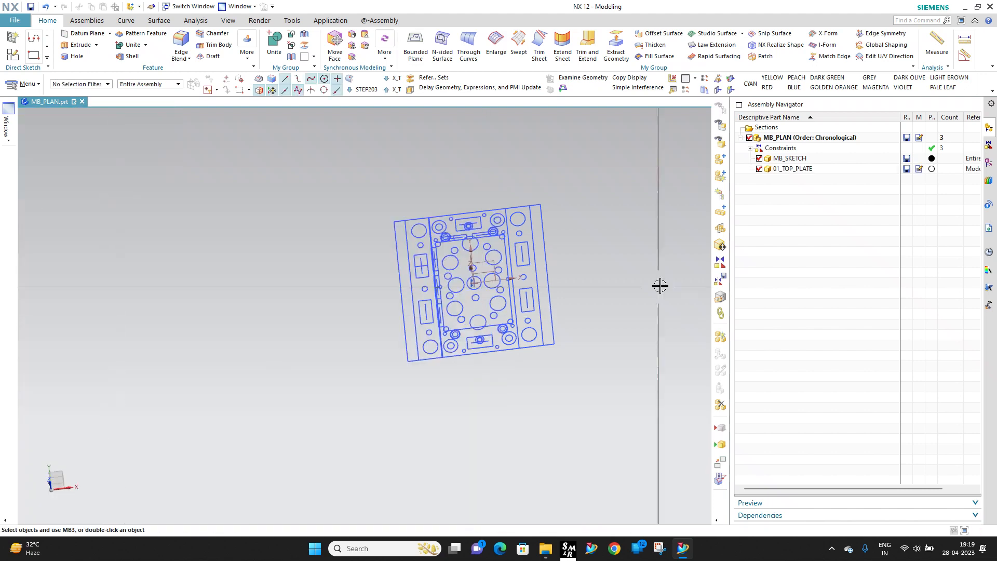
Step: Create a new component from the Model template, named 02_CAVITY_PLATE, in the MB_PLAN assembly
left_click(720, 176)
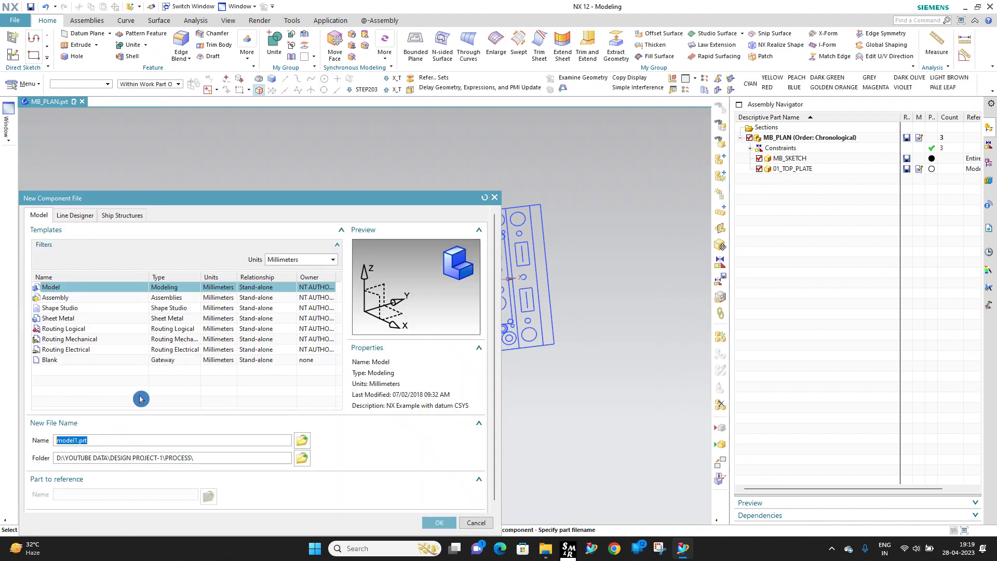
type("02_CAVITY")
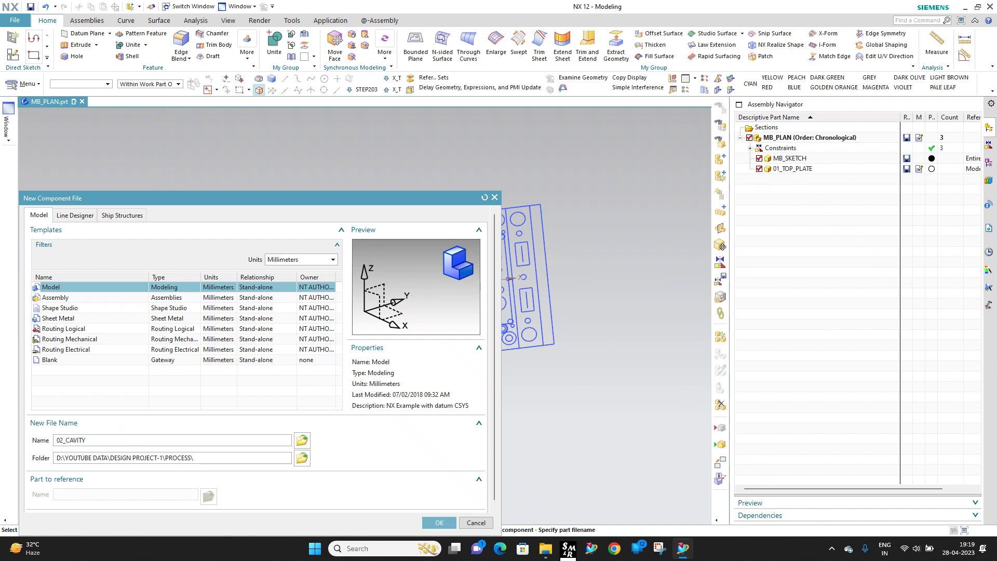
type("-PLATE")
key("Left")
key("Left")
key("Left")
key("BackSpace")
type("_")
key("Return")
key("Return")
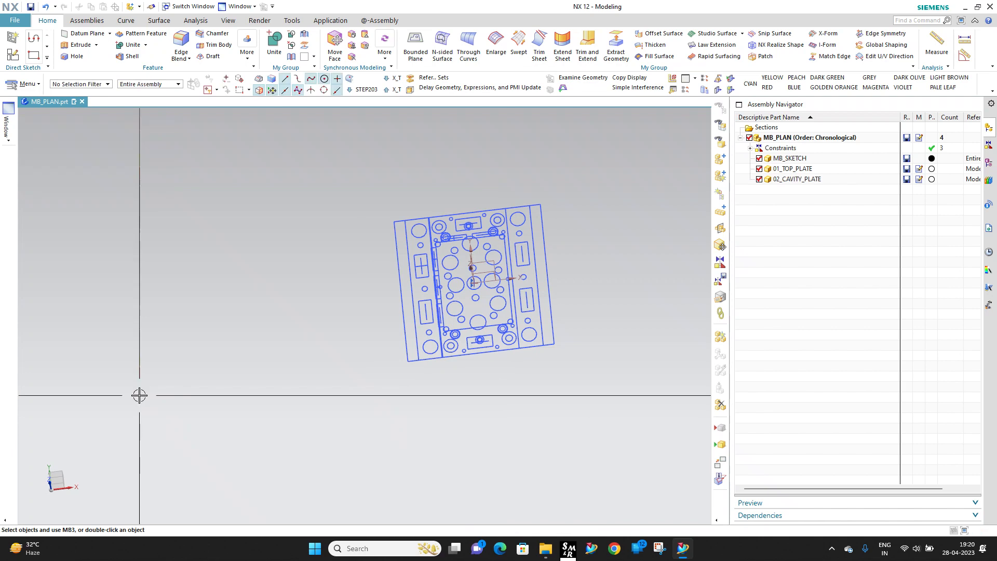
Step: Create a new component from the Model template, named 03_CORE_PLATE, in the MB_PLAN assembly
left_click(721, 178)
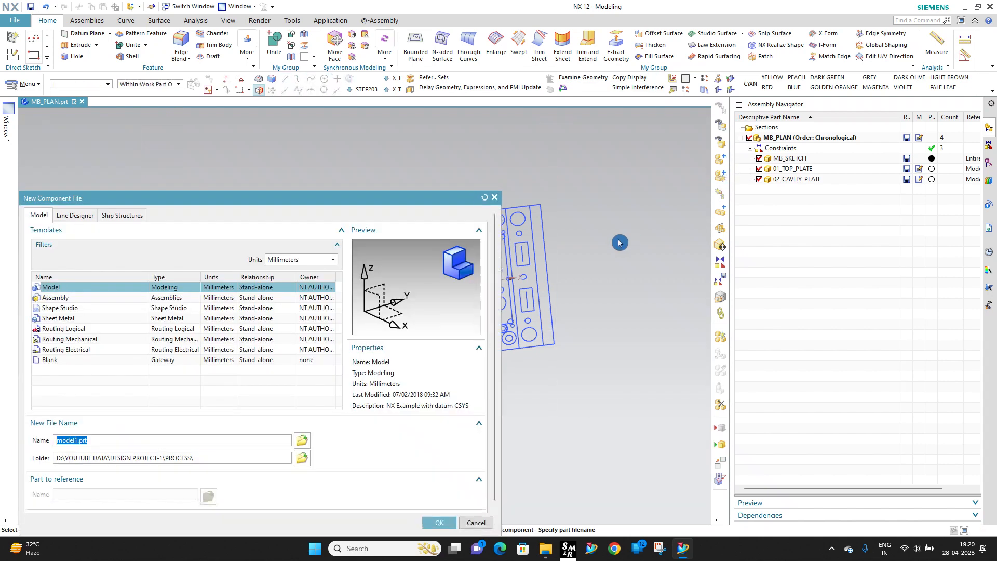
type("03_CORE_PLATE")
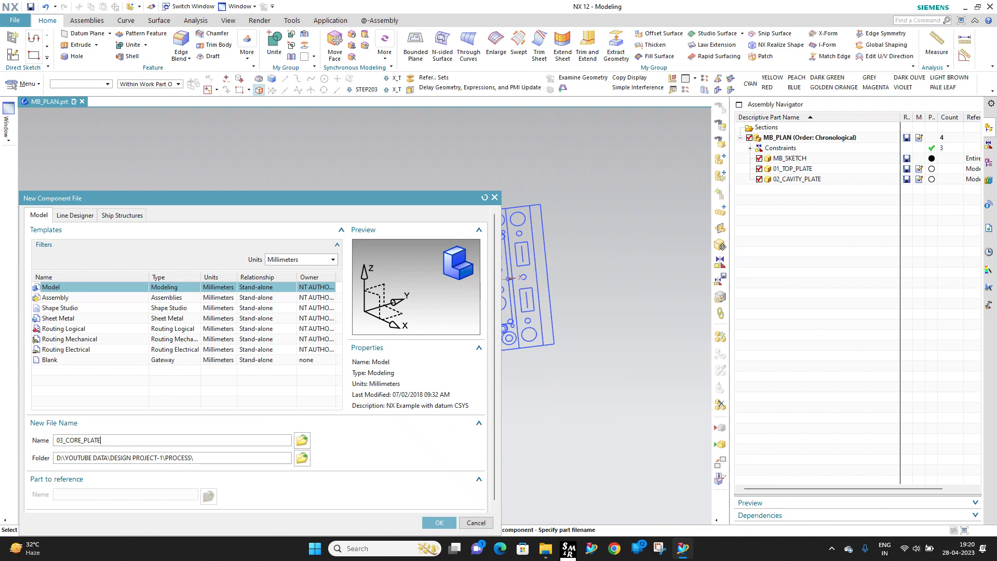
key("Return")
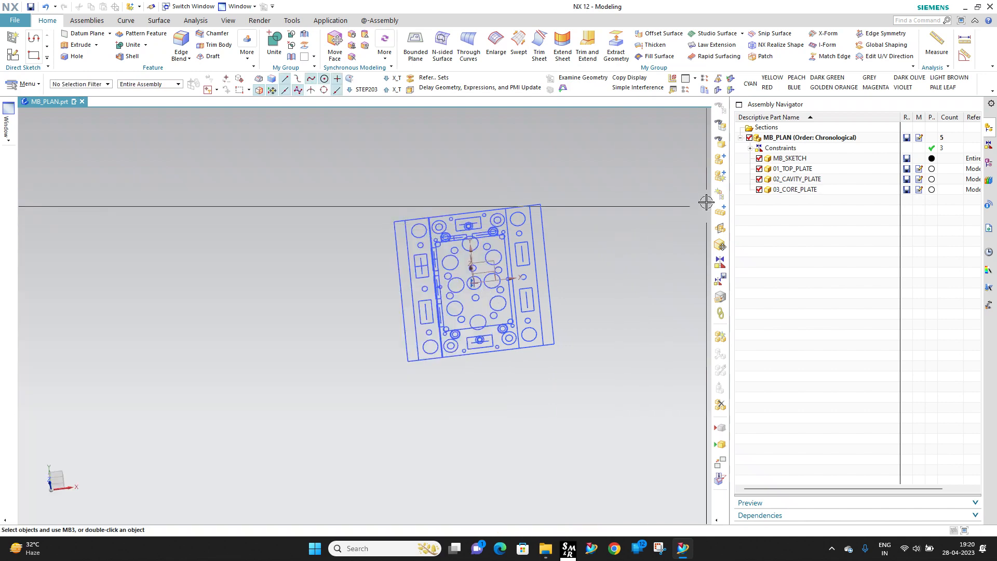
Step: Create a new component from the Model template, named 04_EJECTOR_PLATE, in the MB_PLAN assembly
left_click(720, 177)
type("0")
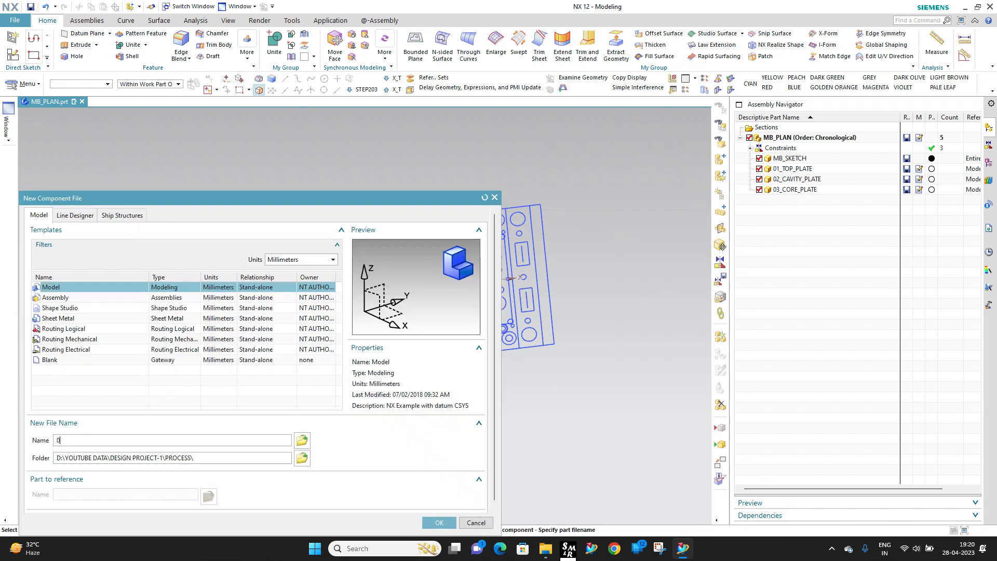
type("4_EJECTOR")
type("_PL")
type("LATE")
key("Return")
key("Return")
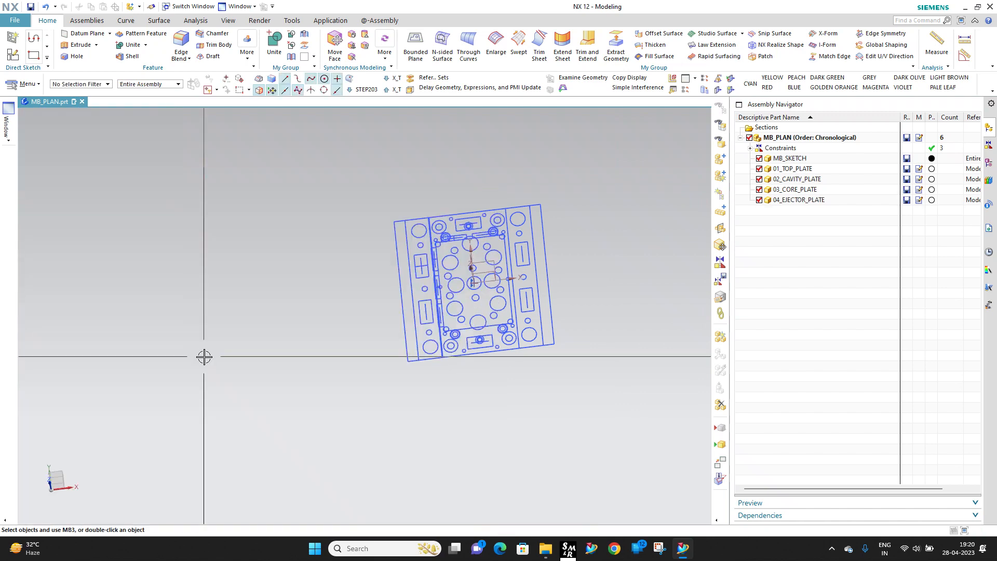
Step: Create a new component from the Model template, named 05_EJECTOR_BACK_PLATE, in the MB_PLAN assembly
left_click(720, 178)
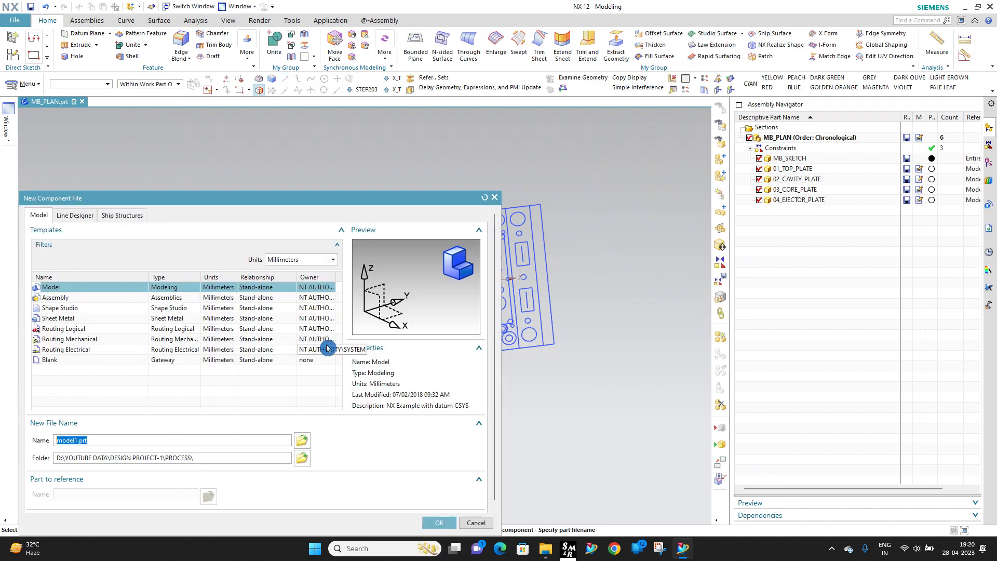
type("05_EJECTOR")
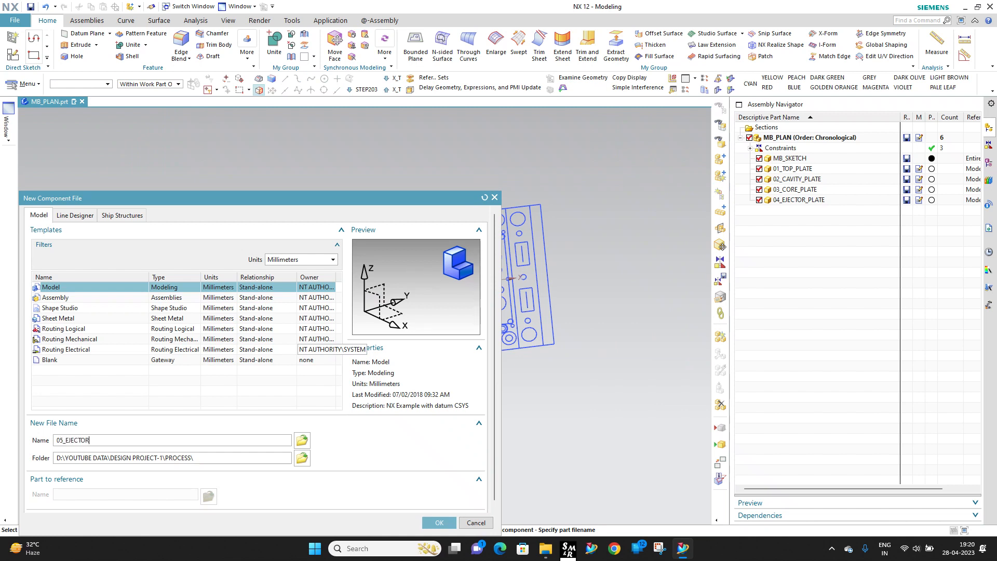
type("_BACK_PLATE")
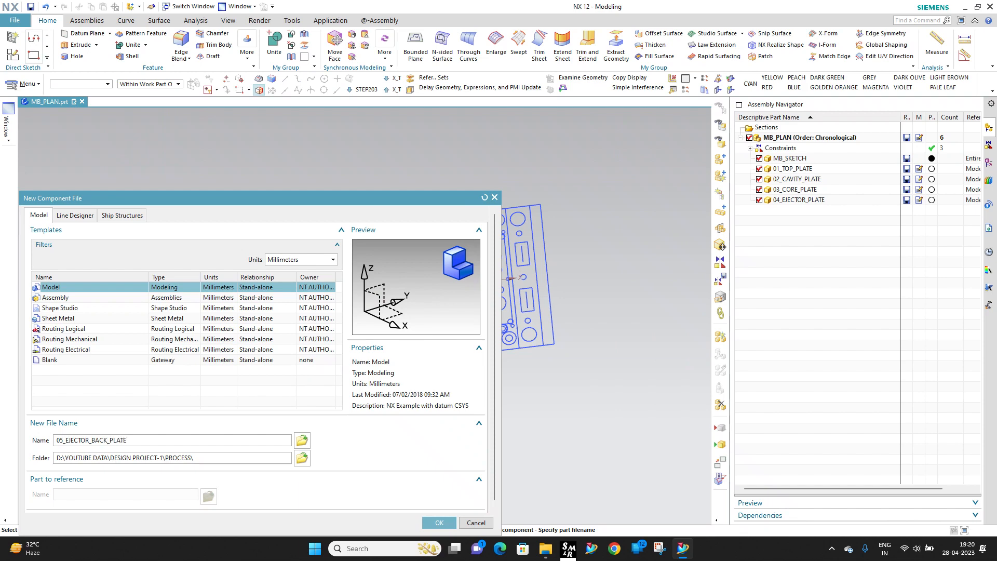
middle_click(300, 376)
middle_click(301, 376)
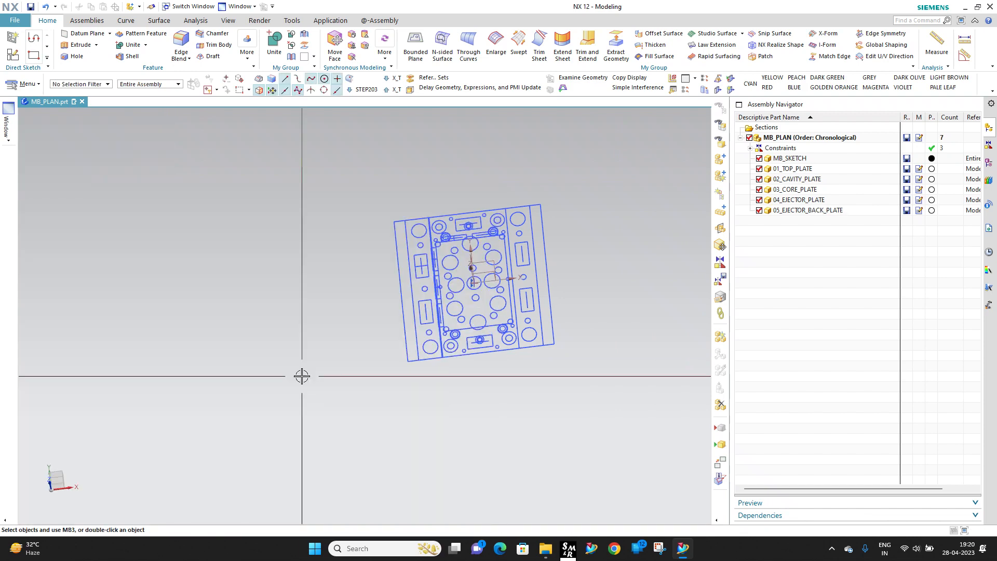
Step: Create a new component from the Model template, named 06 & 07_SPACER_BLOCK, in the MB_PLAN assembly
left_click(720, 178)
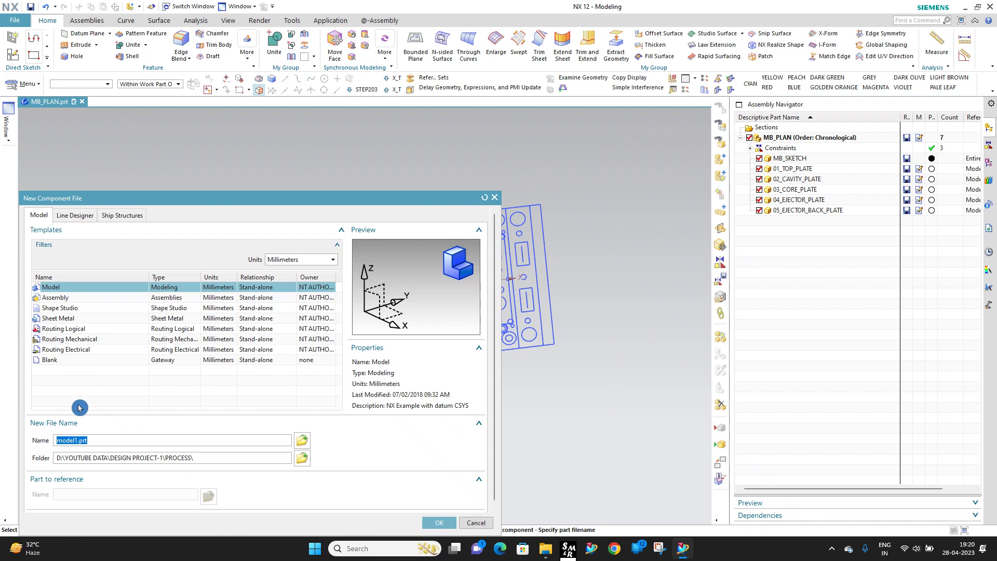
type("06 & 07_")
type("SPACER")
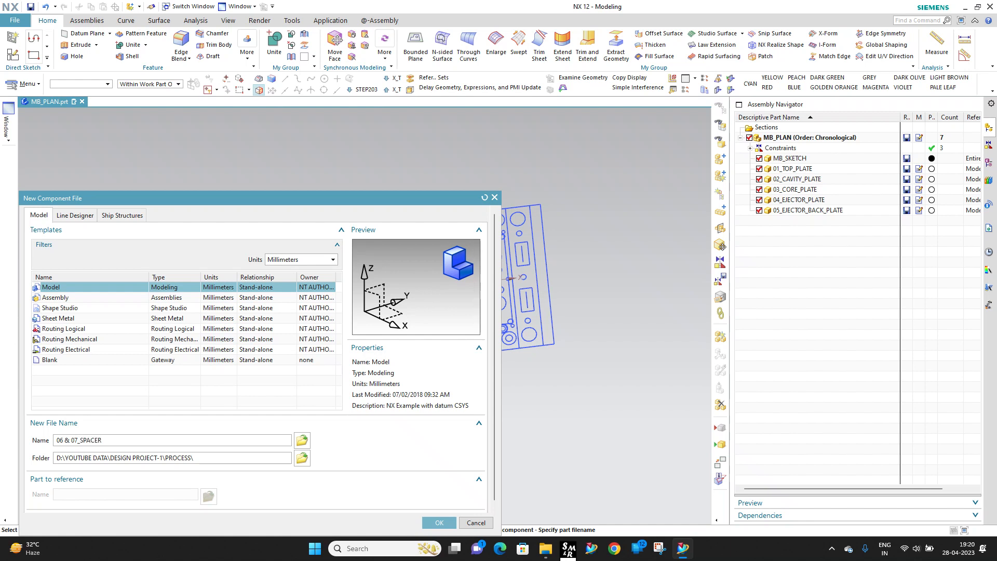
type("_BLOCK")
key("Return")
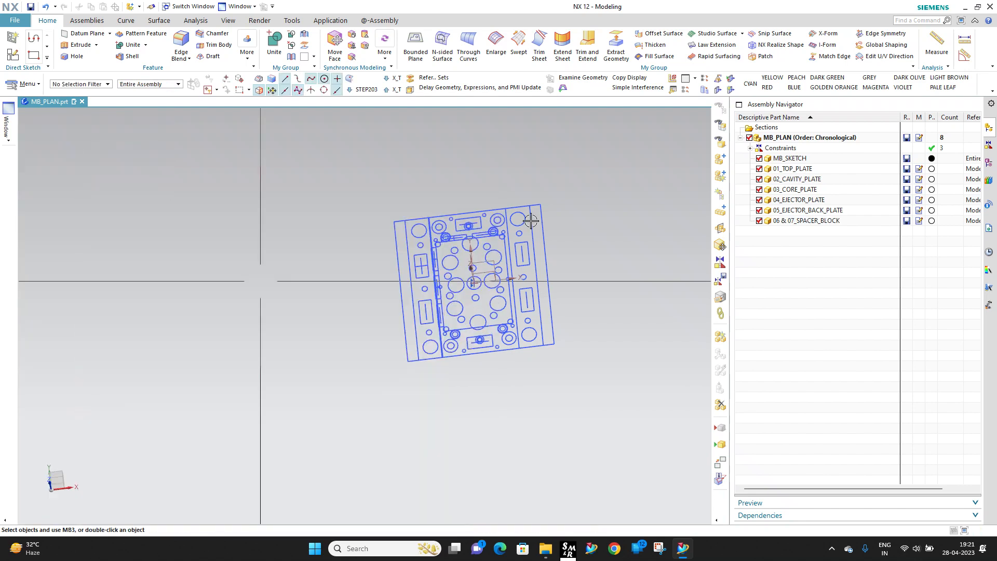
Step: Create a new component from the Model template, named 08_BOTTOM_PLATE, in the MB_PLAN assembly
left_click(720, 175)
type("0")
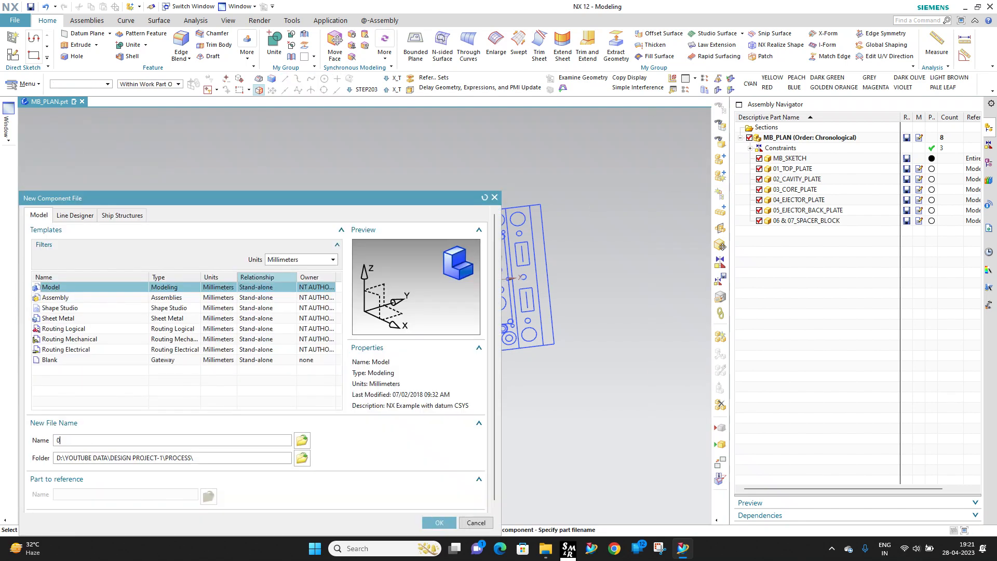
type("8_BOTTOM_PLATE")
key("Return")
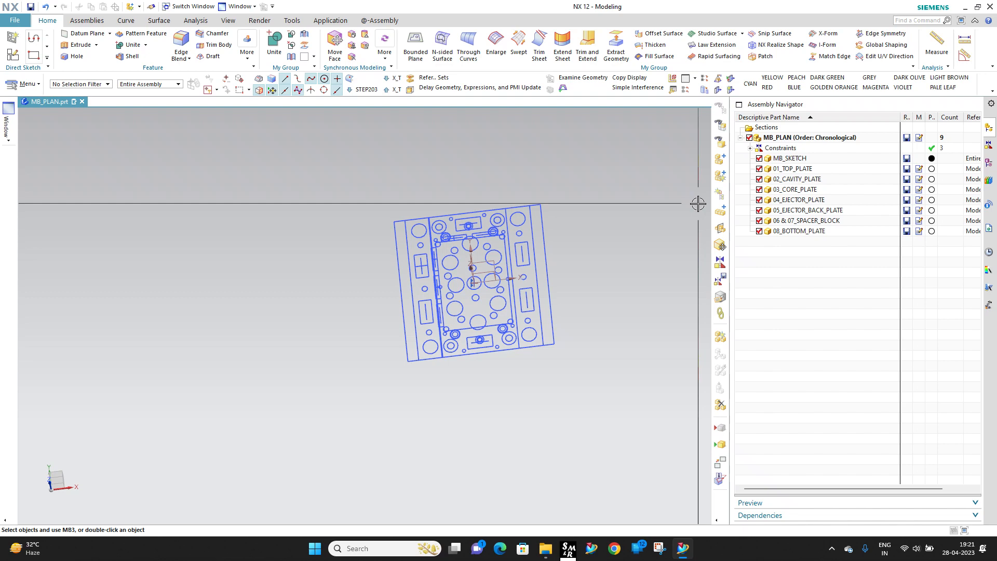
Step: Inspect the mould base sketch's hole and plate outlines up close and squarely, and check the plate components in the assembly tree
scroll(528, 291, "down", 2)
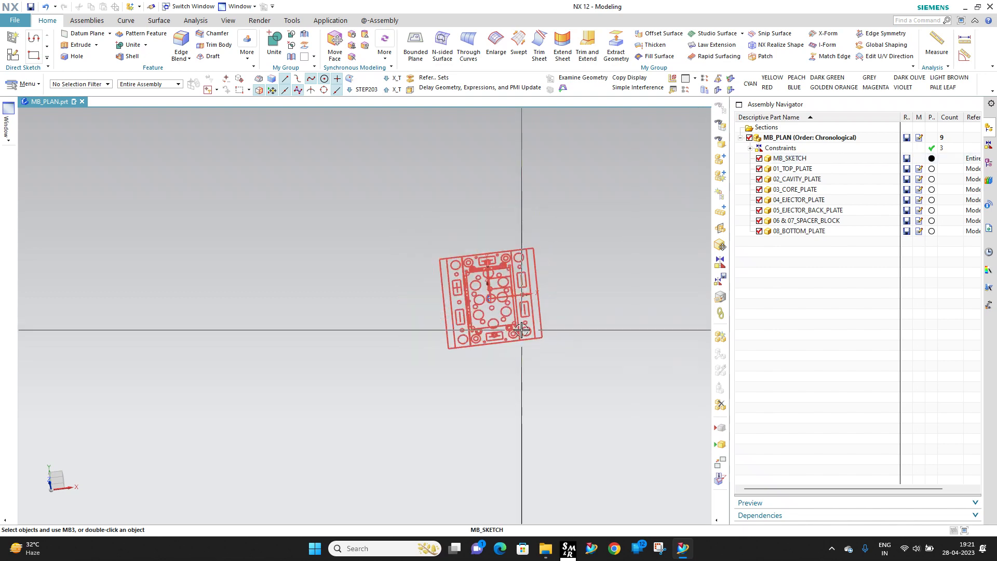
scroll(526, 271, "up", 3)
middle_click_drag(514, 301, 475, 296)
scroll(474, 295, "up", 2)
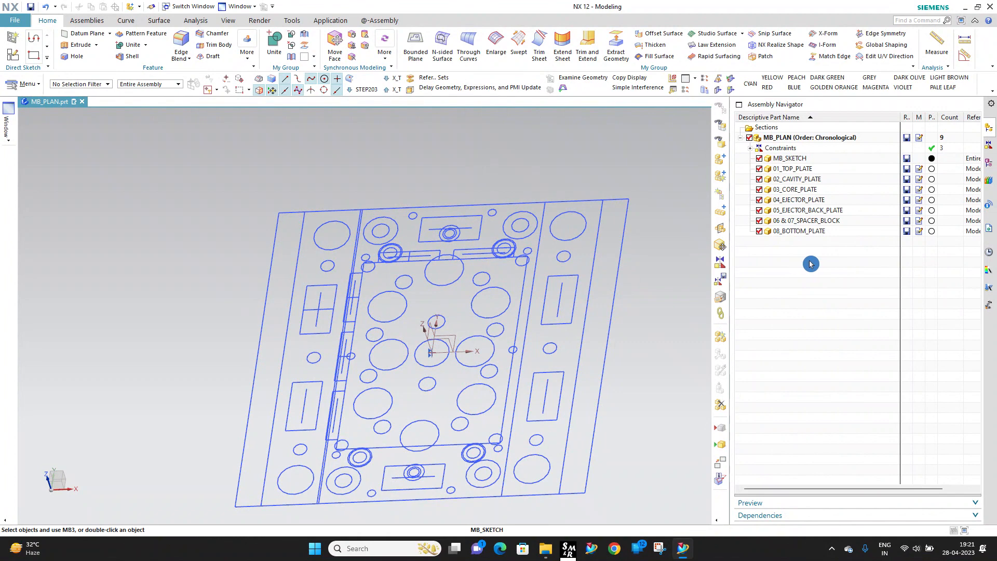
scroll(645, 373, "down", 3)
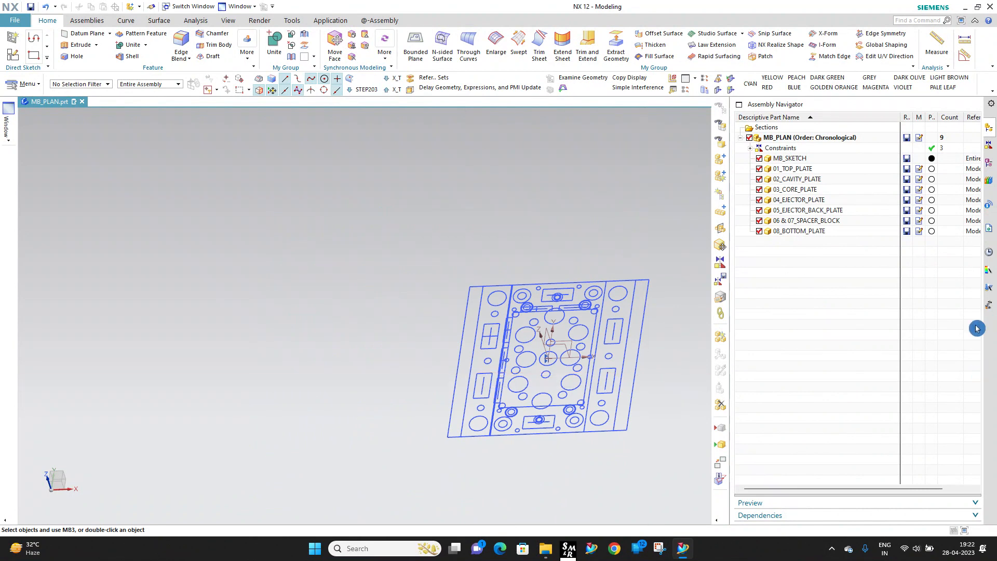
scroll(634, 361, "up", 4)
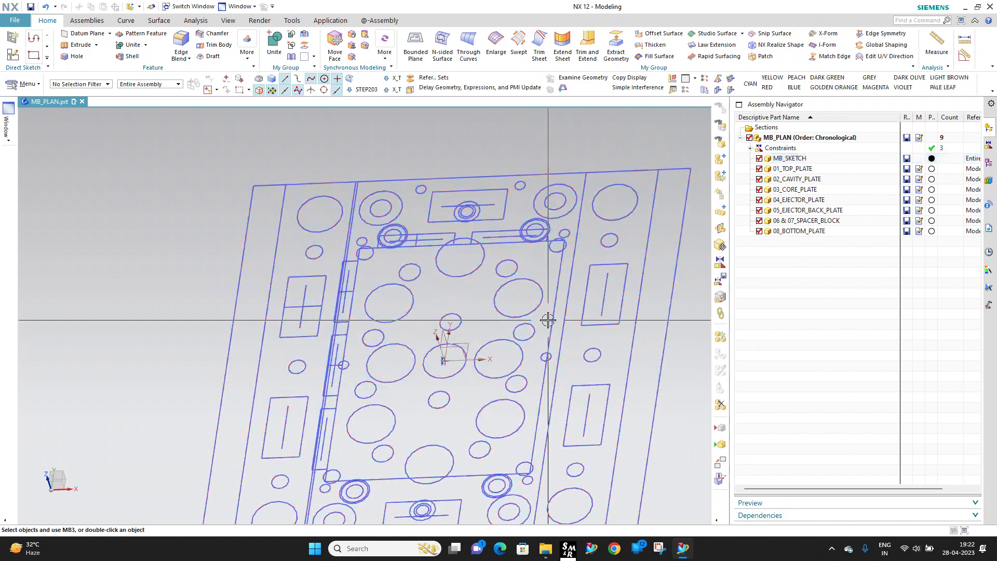
key("F8")
scroll(561, 336, "up", 3)
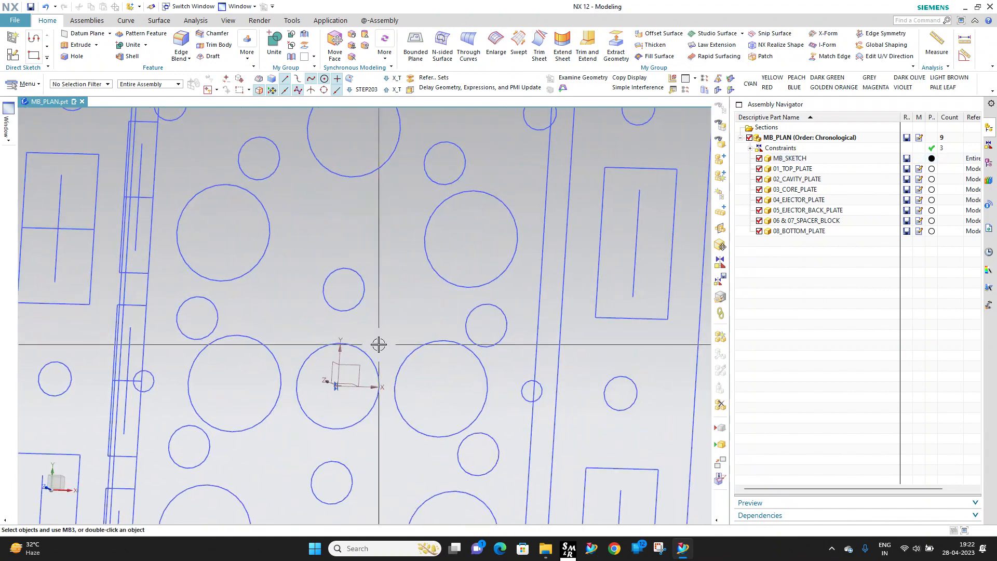
scroll(502, 278, "down", 5)
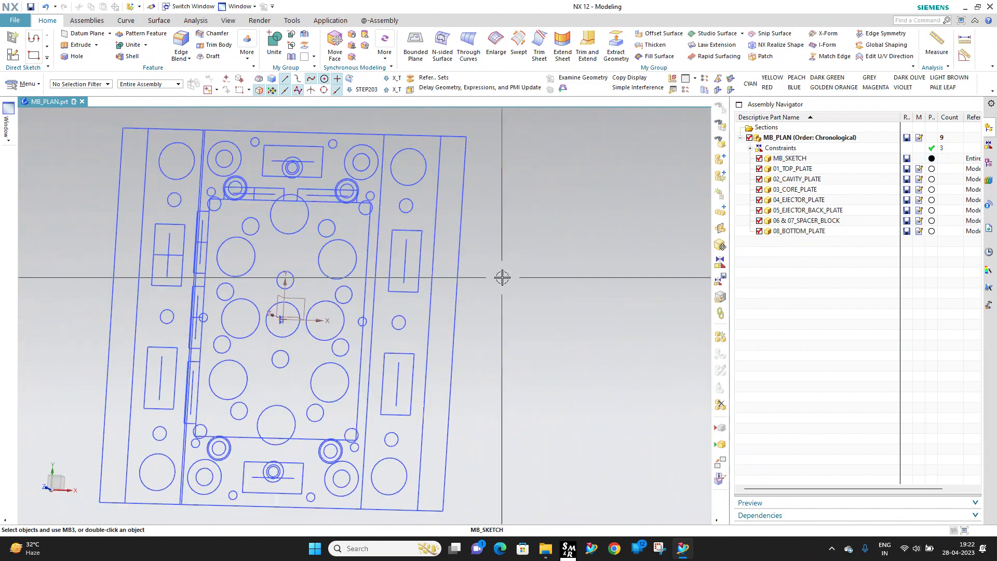
mouse_move(340, 302)
middle_mouse_down()
mouse_move(359, 280)
mouse_move(354, 286)
middle_mouse_up()
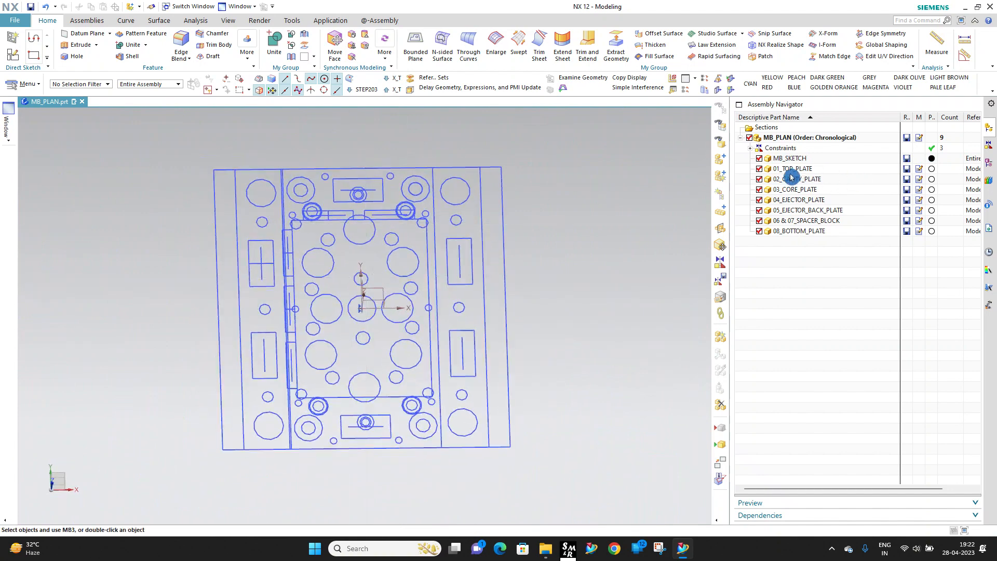
left_click(781, 180)
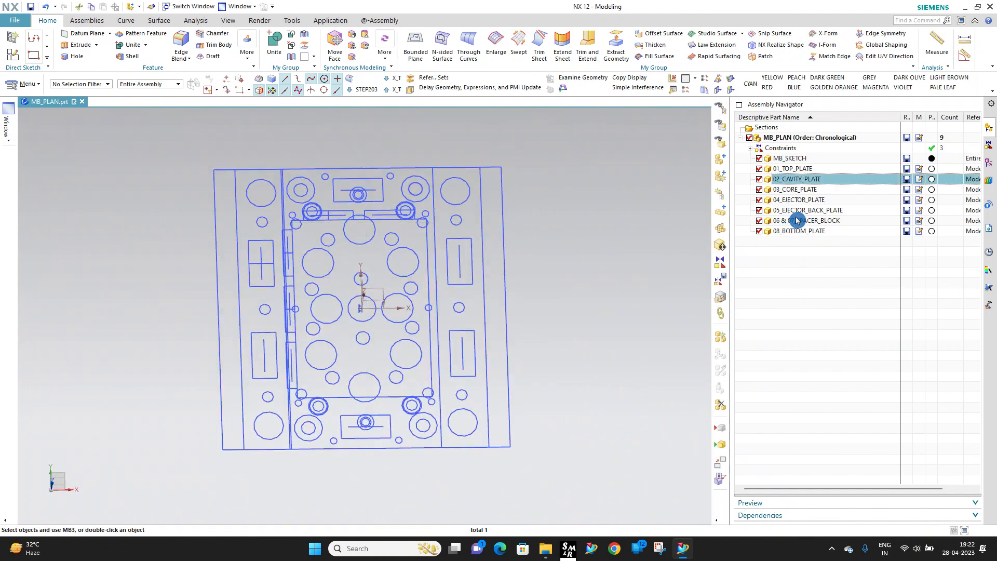
Step: Hide the components from 02_CAVITY_PLATE through 08_BOTTOM_PLATE and make 01_TOP_PLATE the work part
left_click(794, 232, "shift")
left_click(760, 188)
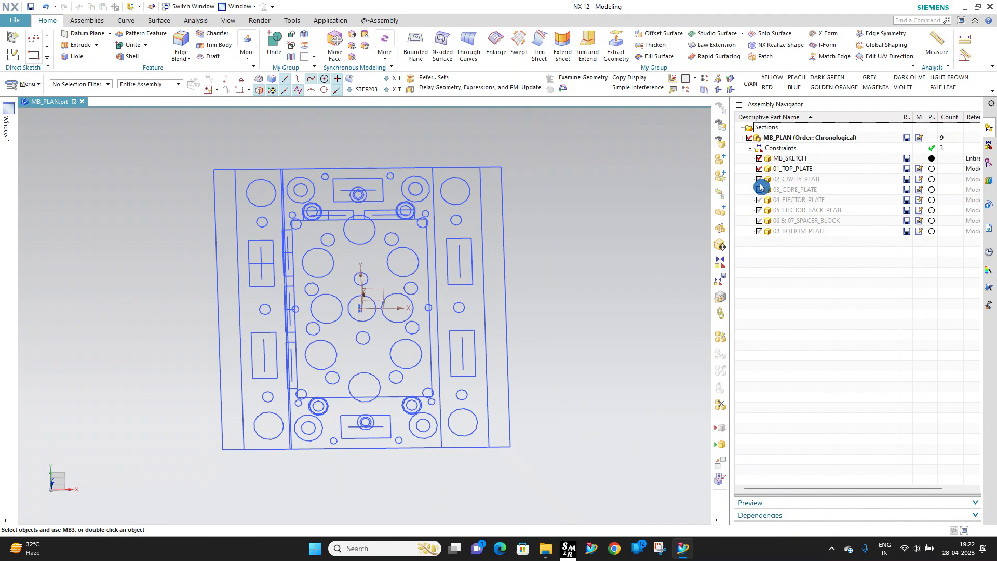
double_click(785, 169)
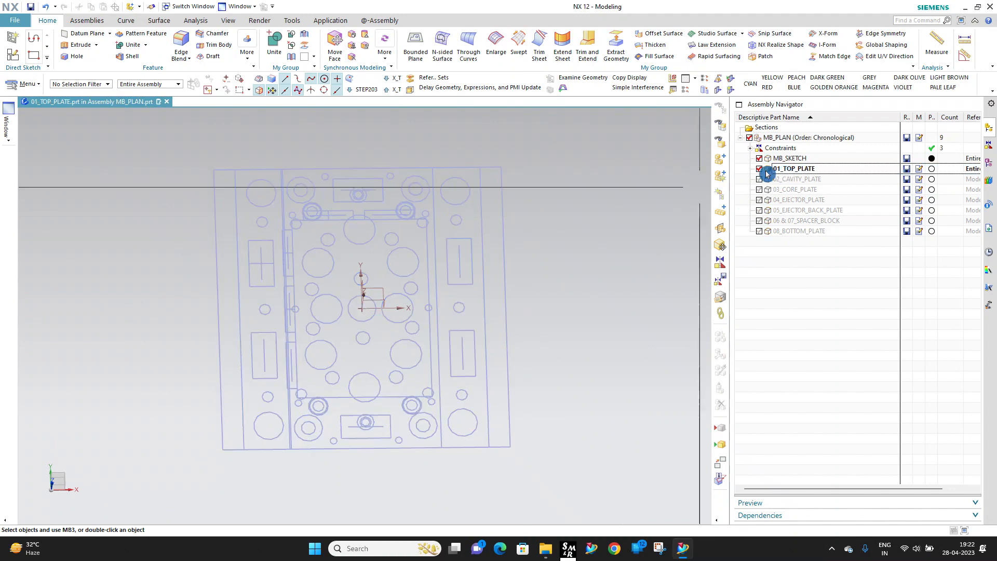
Step: Check the sketch list of MB_SKETCH to identify which curves belong to the TOP & BOTTOM PLATE sketch
double_click(802, 159)
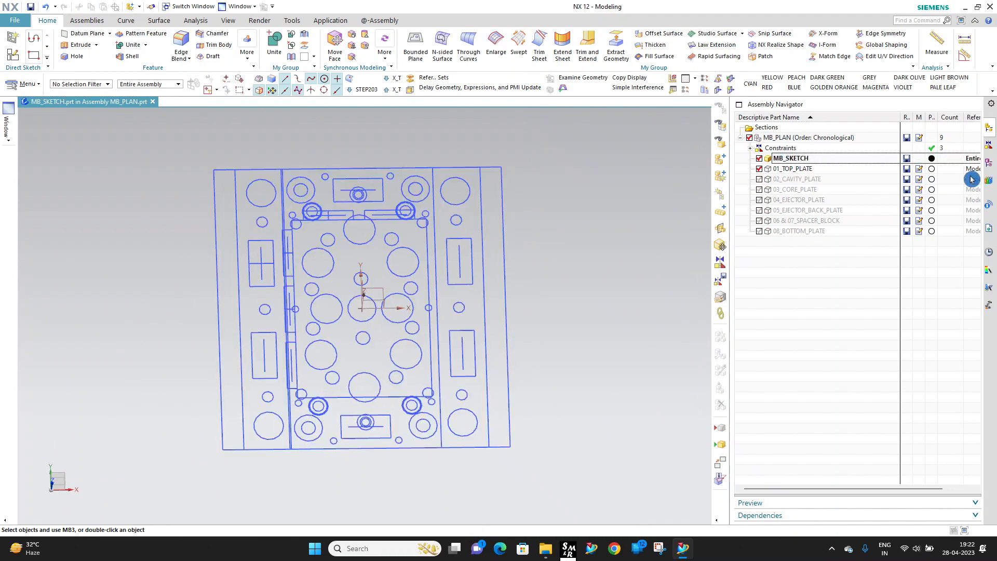
left_click(991, 167)
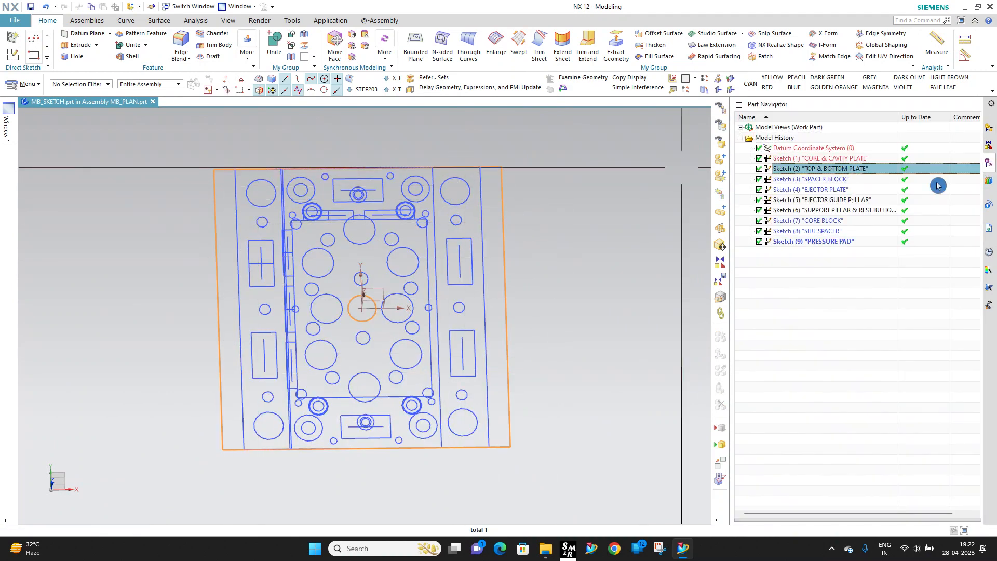
left_click(992, 138)
Step: Make 01_TOP_PLATE the work part and WAVE-link the TOP & BOTTOM PLATE sketch into it as an associative sketch
double_click(804, 169)
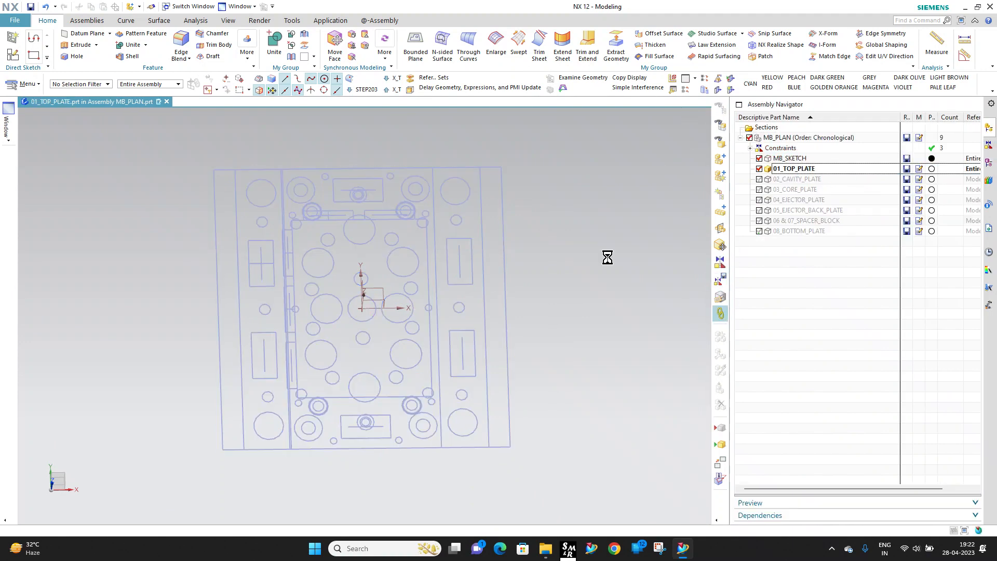
left_click(499, 222)
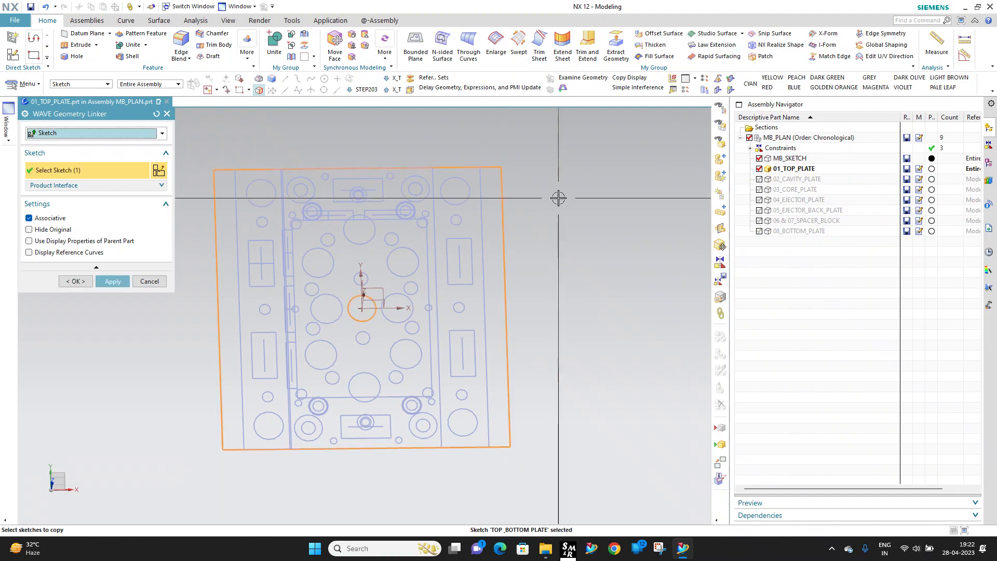
middle_click(558, 198)
Step: Start an Extrude of the rectangular outer outline in the linked TOP & BOTTOM PLATE sketch
mouse_move(423, 227)
middle_mouse_down()
mouse_move(389, 225)
mouse_move(648, 278)
middle_mouse_up()
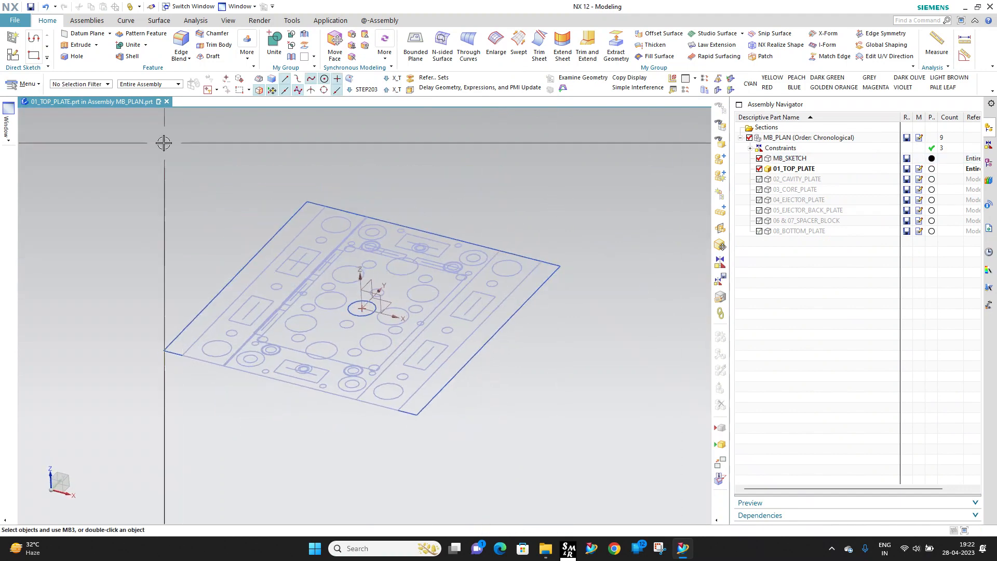
left_click(78, 45)
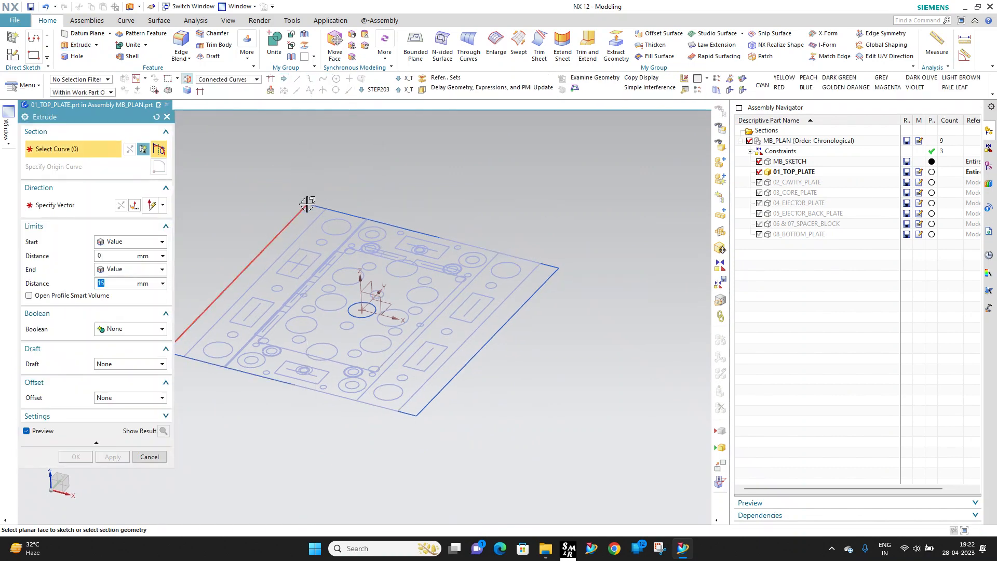
left_click(326, 204)
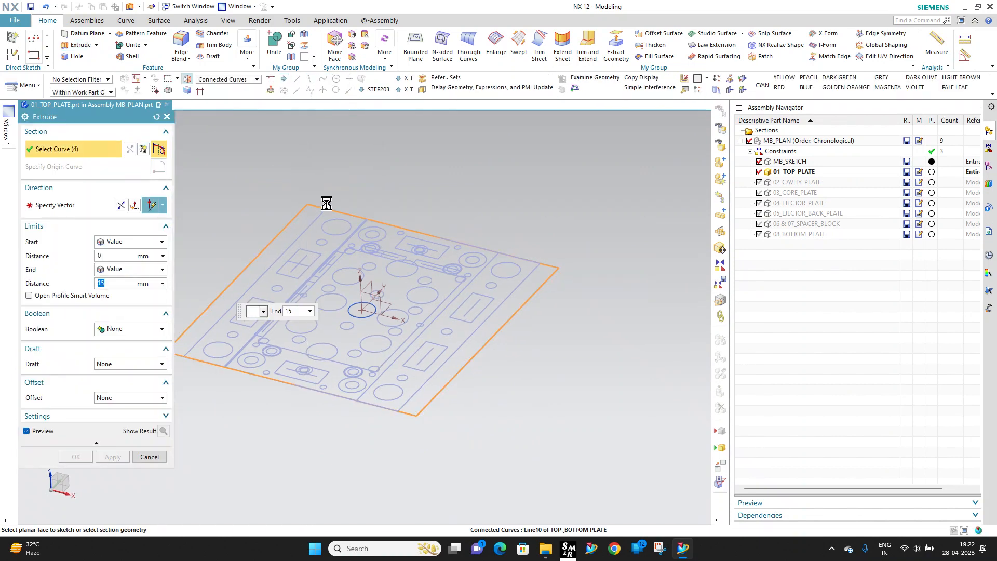
Step: Try to define the extrusion direction from a face or plane normal, limiting face selection to Single Face
left_click(50, 217)
scroll(312, 281, "up", 5)
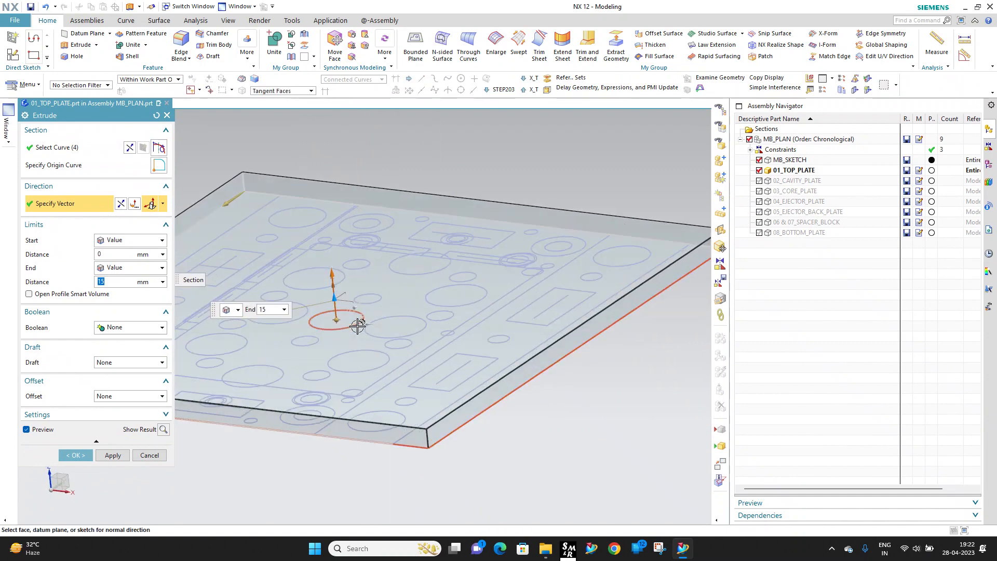
left_click(356, 326, "shift")
left_click(286, 92)
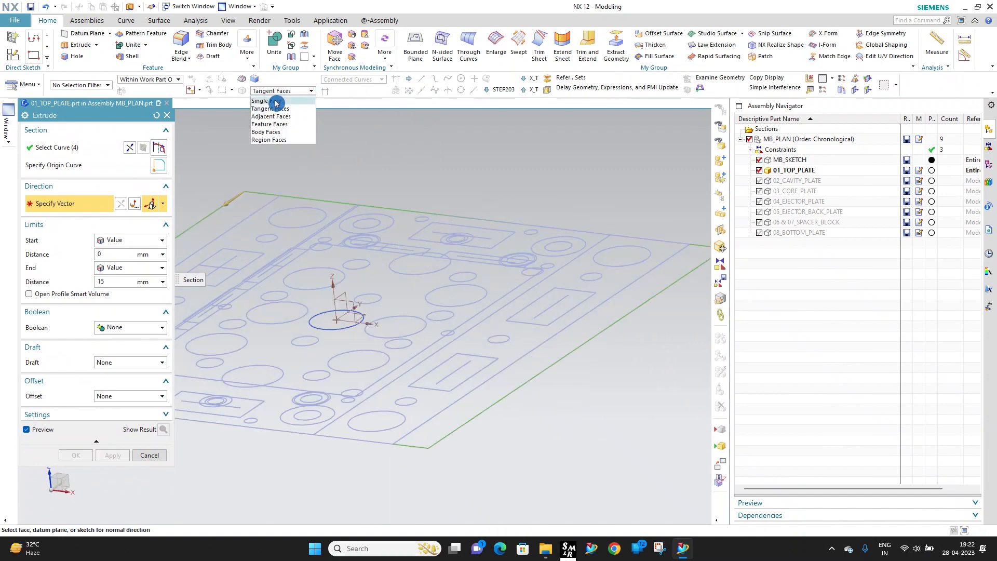
left_click(284, 102)
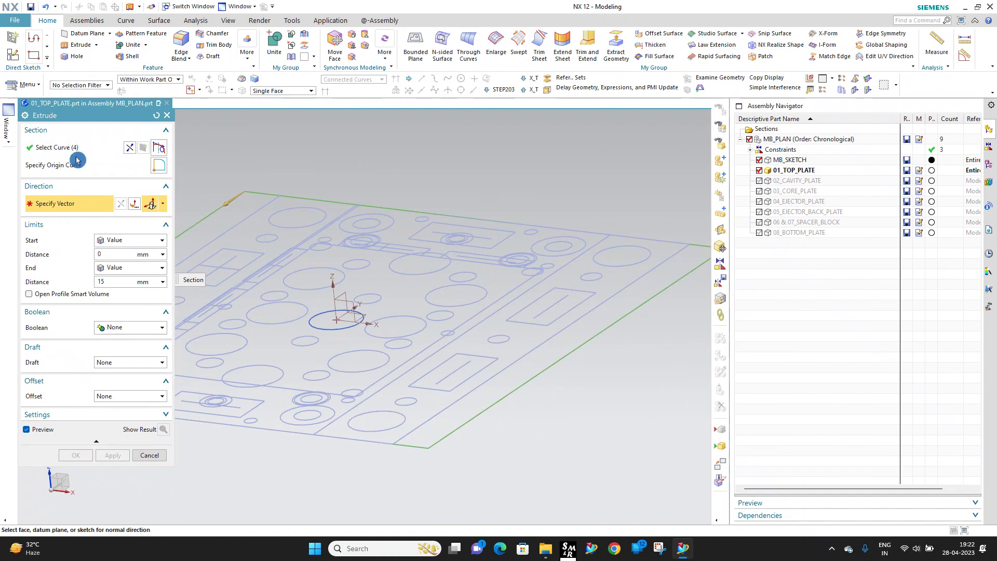
left_click(52, 148)
scroll(309, 193, "down", 1)
left_click(80, 205)
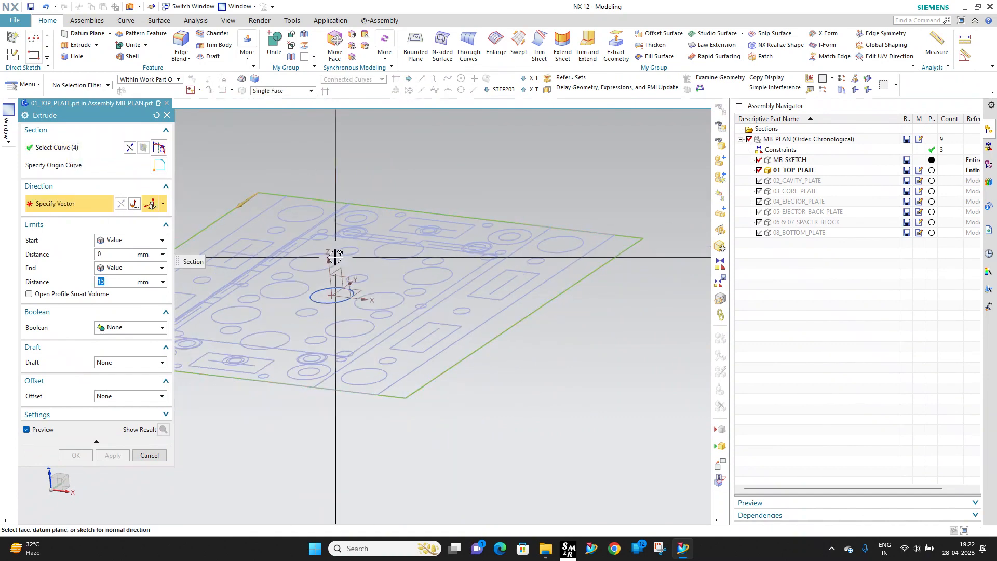
Step: Set the extrusion direction to the upward Z axis with an inferred vector and extrude the top plate outline 30 mm
left_click(163, 211)
left_click(155, 221)
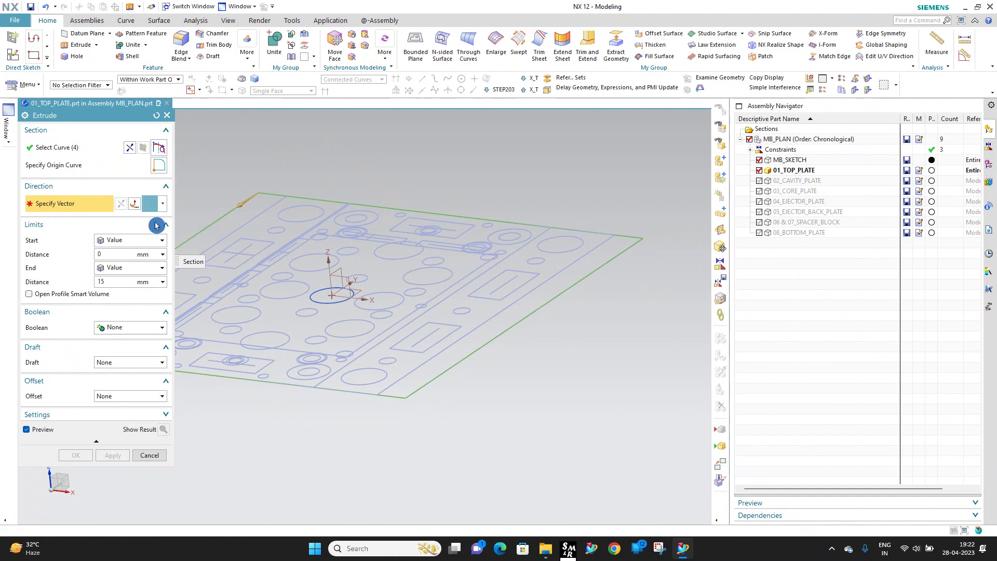
left_click(365, 282)
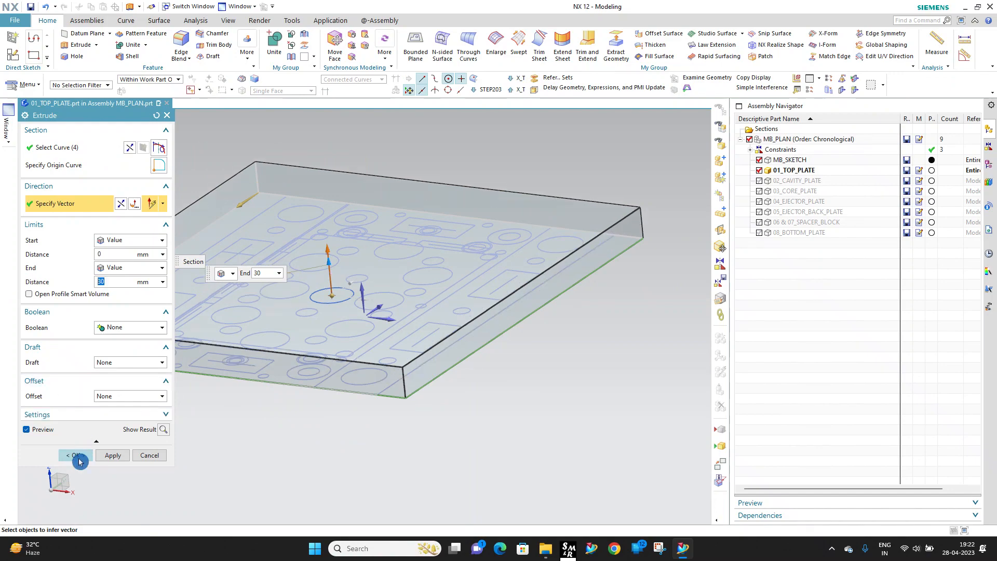
left_click(75, 455)
Step: Examine the extruded top plate from below and up close against the hole outlines of the master sketch
mouse_move(359, 334)
middle_mouse_down()
mouse_move(340, 250)
mouse_move(363, 262)
middle_mouse_up()
scroll(365, 264, "up", 4)
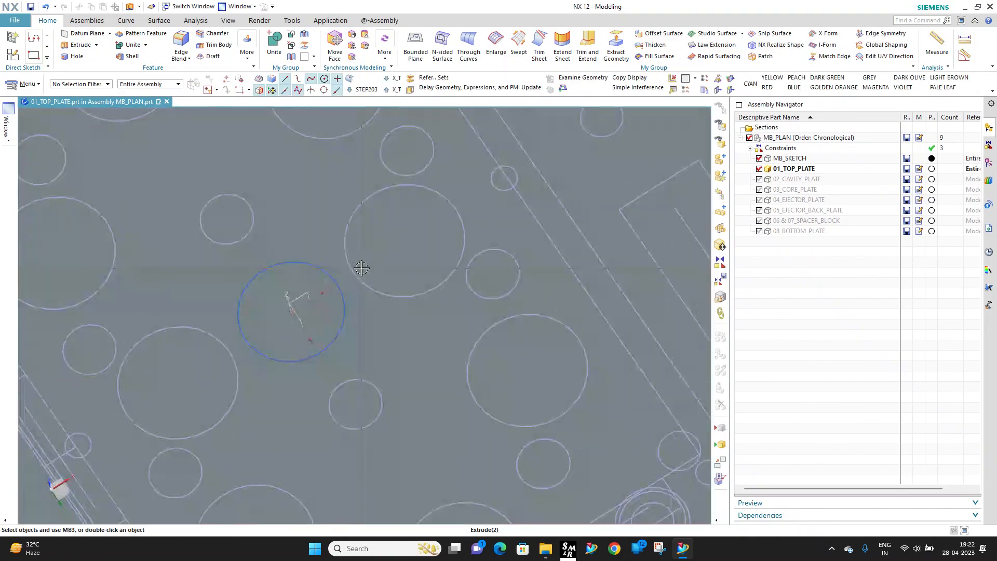
scroll(370, 291, "down", 4)
scroll(400, 288, "down", 3)
mouse_move(434, 263)
middle_mouse_down()
mouse_move(437, 225)
mouse_move(452, 262)
mouse_move(484, 228)
middle_mouse_up()
scroll(445, 234, "up", 4)
scroll(463, 252, "down", 3)
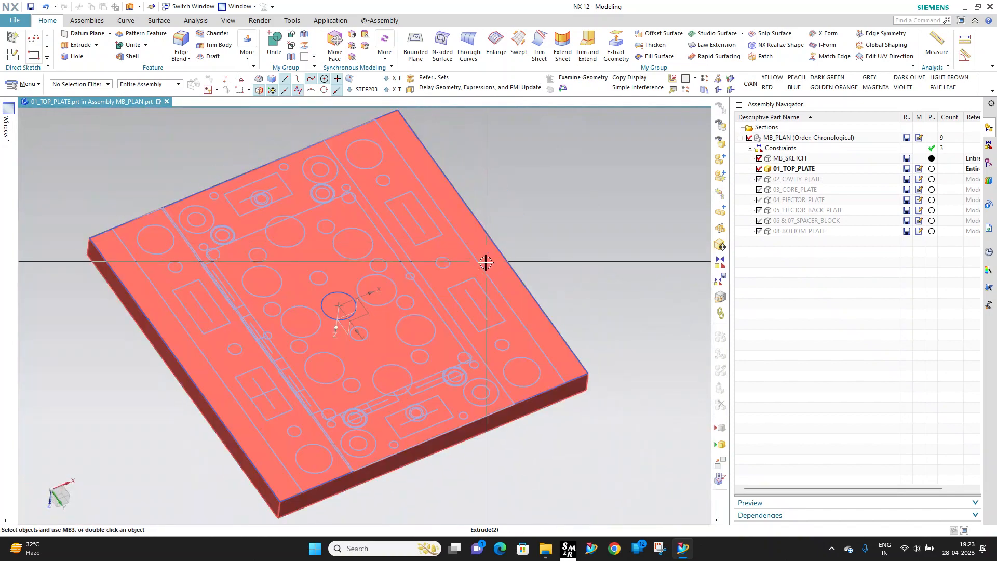
middle_click_drag(486, 262, 471, 230)
mouse_move(487, 289)
middle_mouse_down()
mouse_move(496, 309)
mouse_move(483, 275)
middle_mouse_up()
scroll(423, 252, "up", 5)
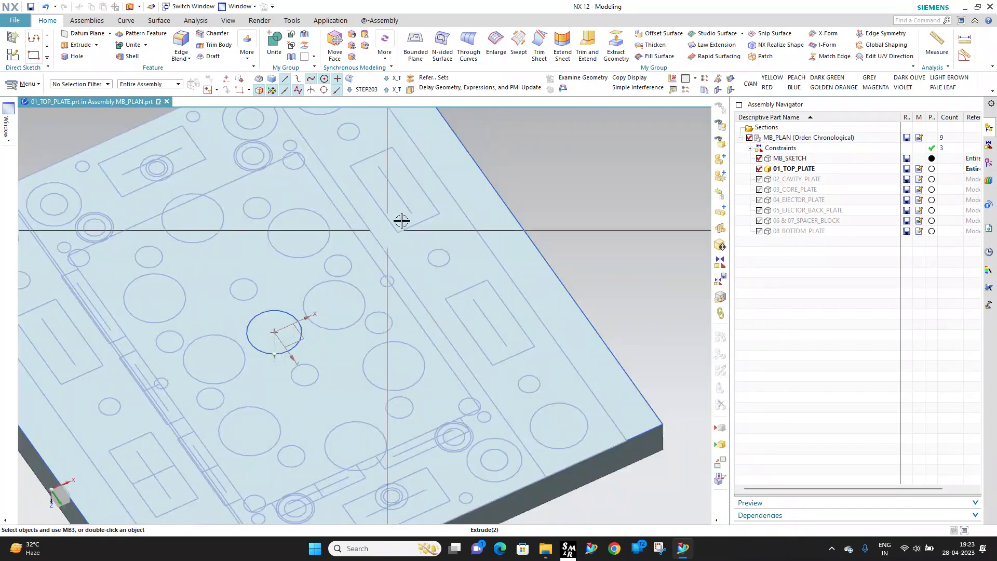
scroll(423, 223, "down", 5)
scroll(390, 178, "up", 6)
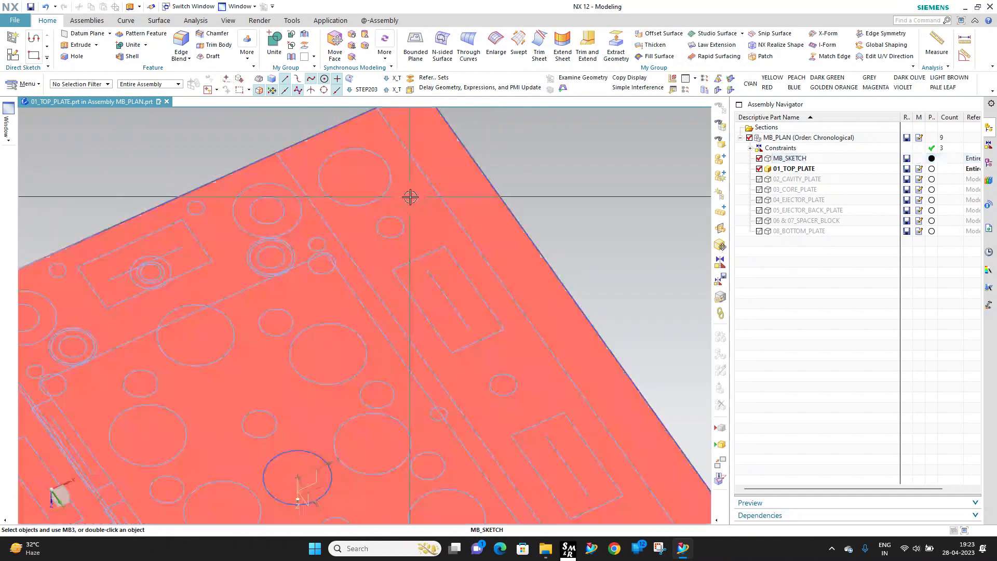
scroll(407, 196, "down", 5)
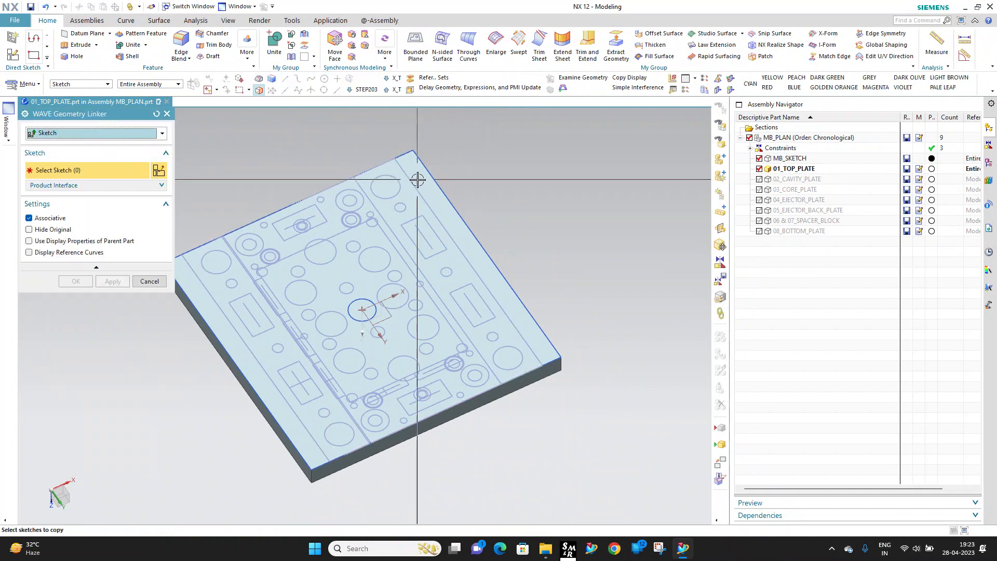
Step: Try to WAVE-link the CORE & CAVITY PLATE sketch into 01_TOP_PLATE
left_click(400, 185)
scroll(496, 322, "up", 2)
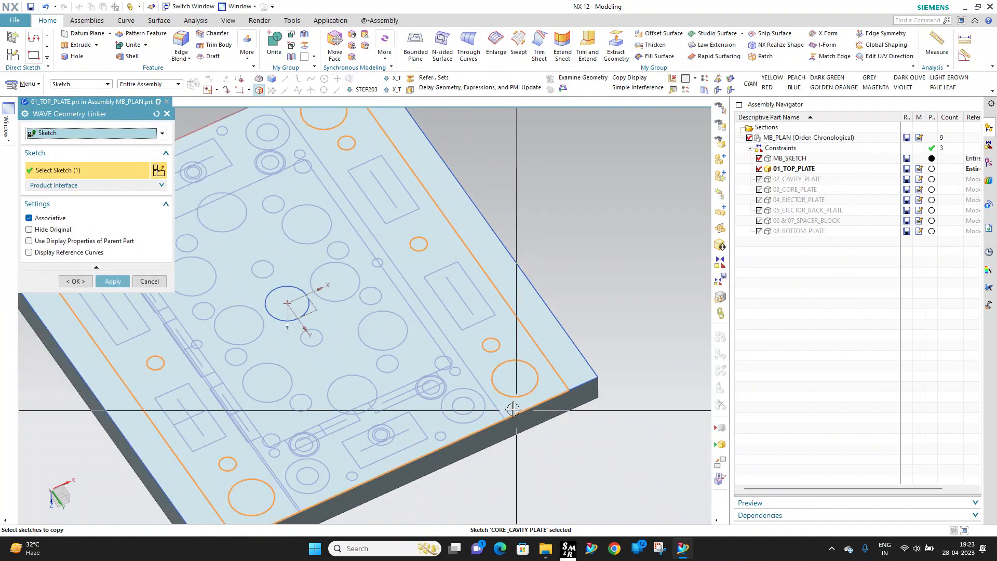
scroll(519, 350, "down", 4)
scroll(436, 314, "up", 3)
scroll(428, 230, "down", 2)
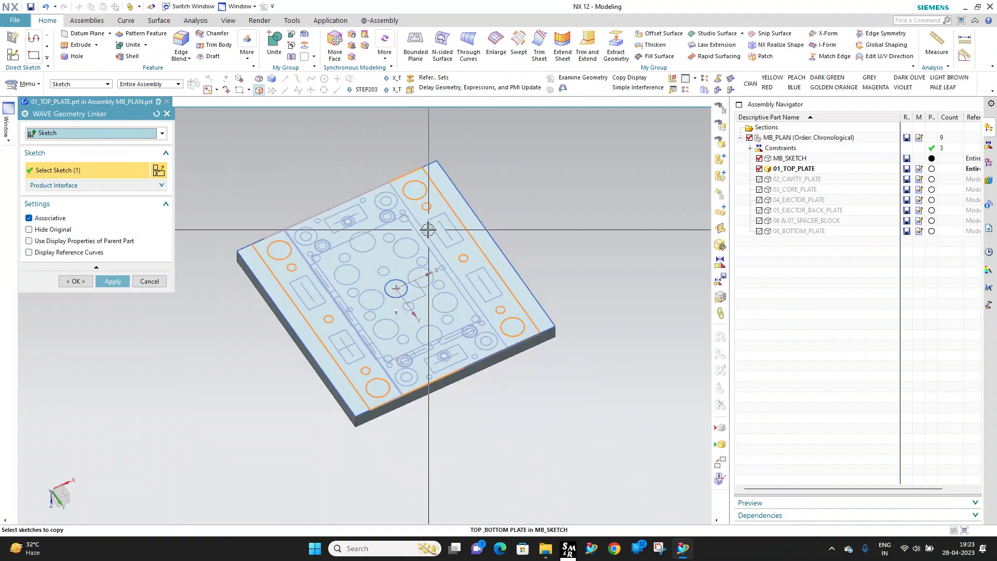
left_click(104, 282)
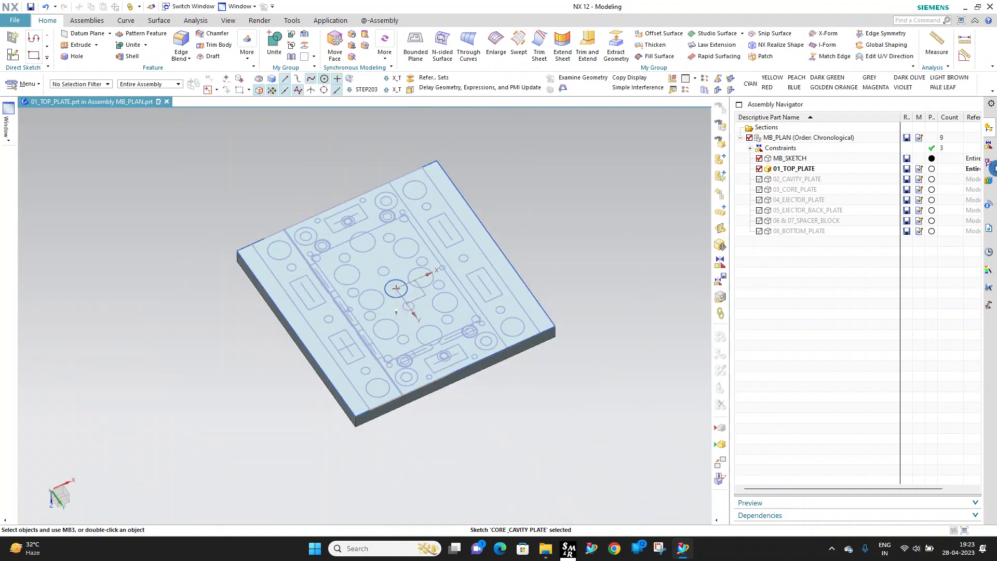
Step: Examine which holes and lines belong to the CORE & CAVITY PLATE sketch by highlighting it in MB_SKETCH's model history
left_click(990, 165)
left_click(823, 188)
left_click(987, 137)
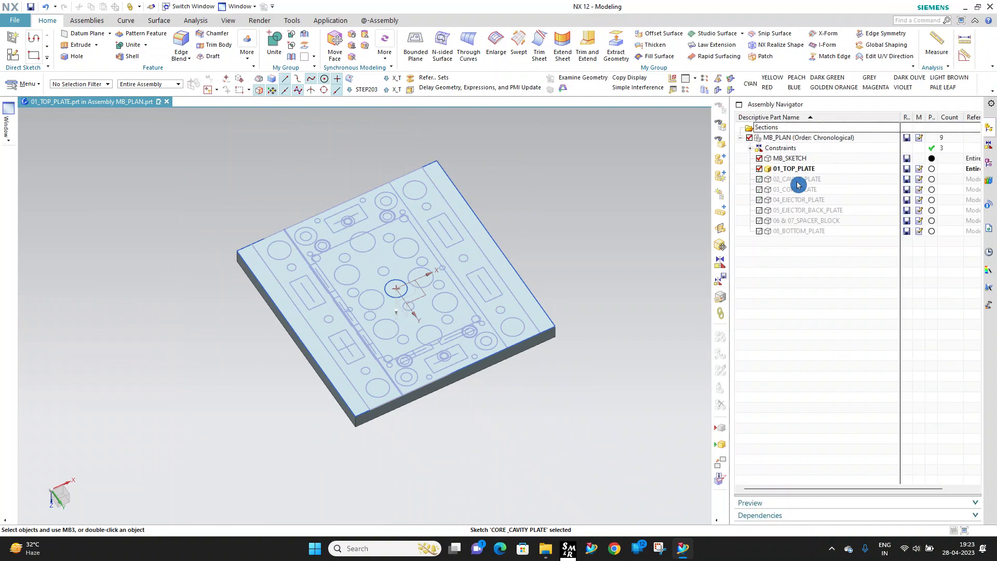
double_click(795, 163)
left_click(989, 163)
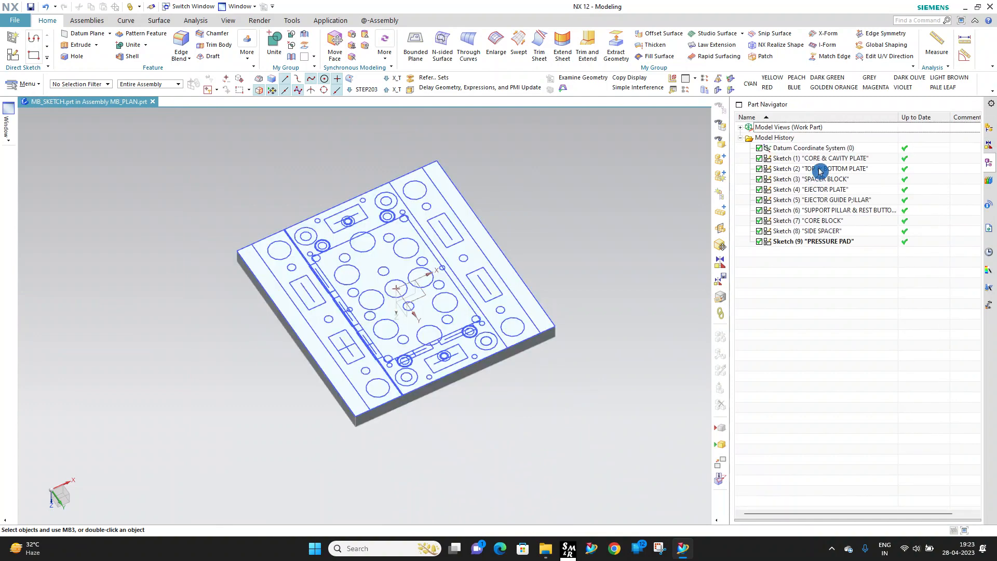
left_click(821, 158)
scroll(457, 200, "up", 3)
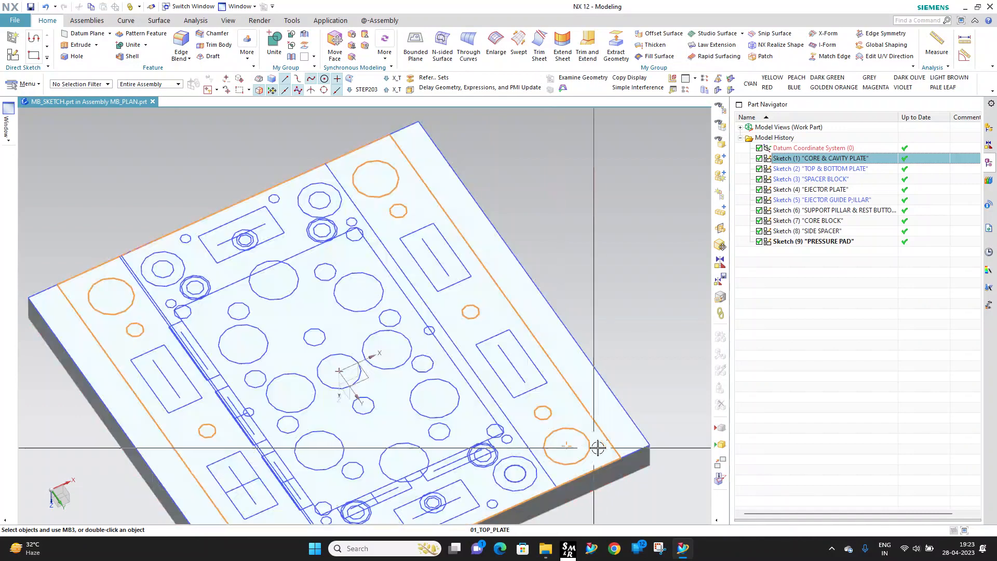
scroll(487, 216, "down", 2)
key("Escape")
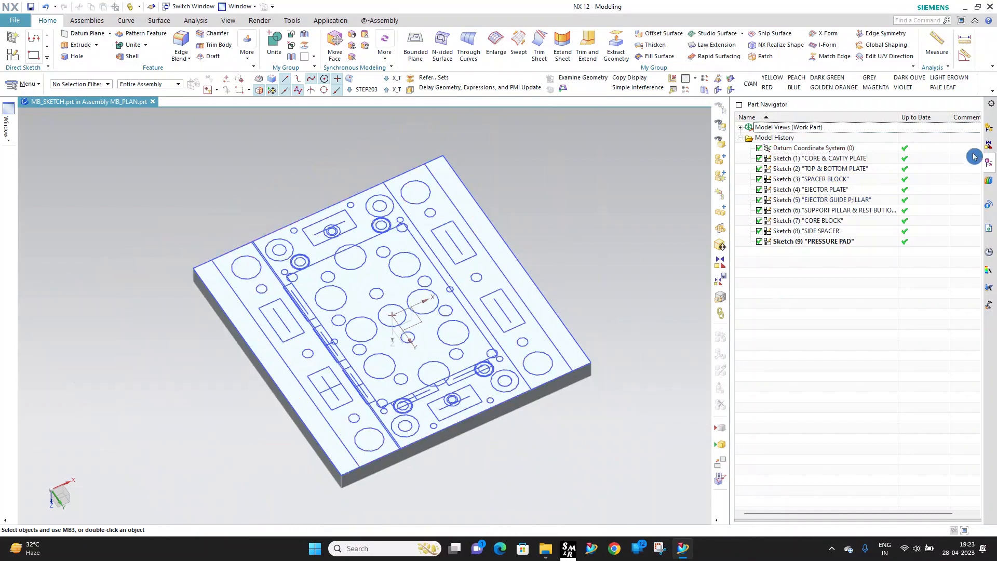
Step: Make 01_TOP_PLATE the work part and WAVE-link the CORE & CAVITY PLATE sketch into it as an associative sketch
left_click(991, 131)
double_click(794, 169)
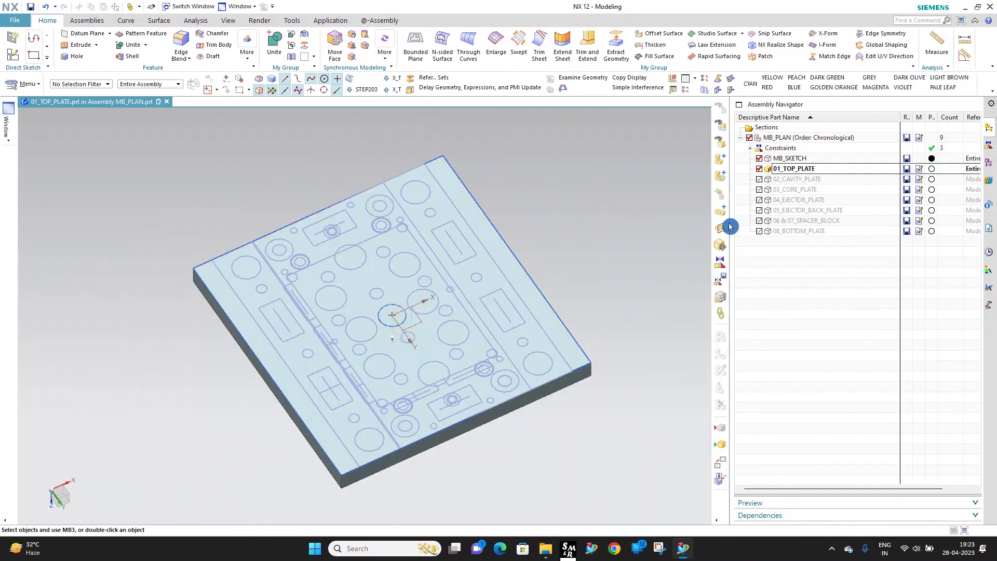
left_click(724, 313)
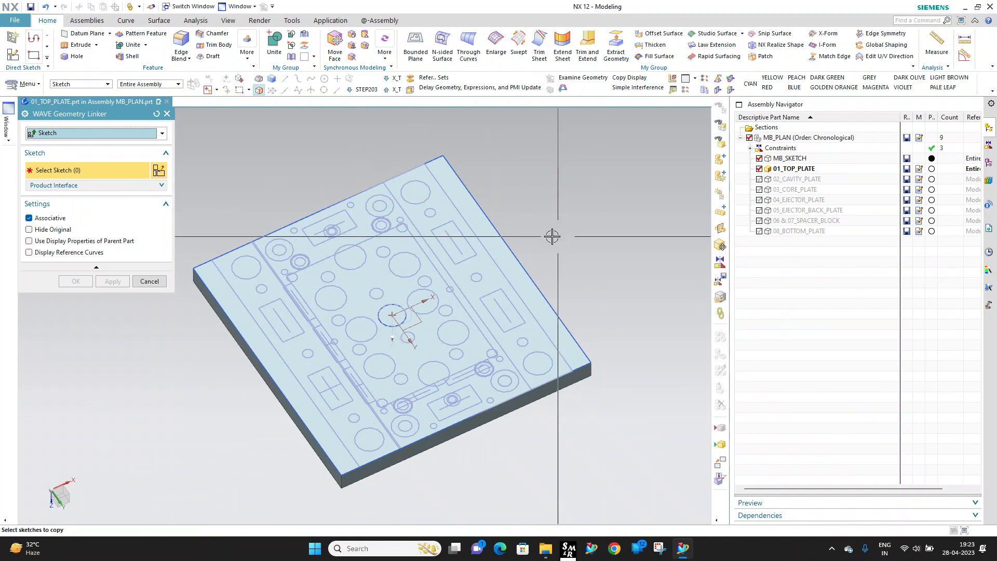
left_click(430, 215)
left_click(114, 281)
left_click(77, 281)
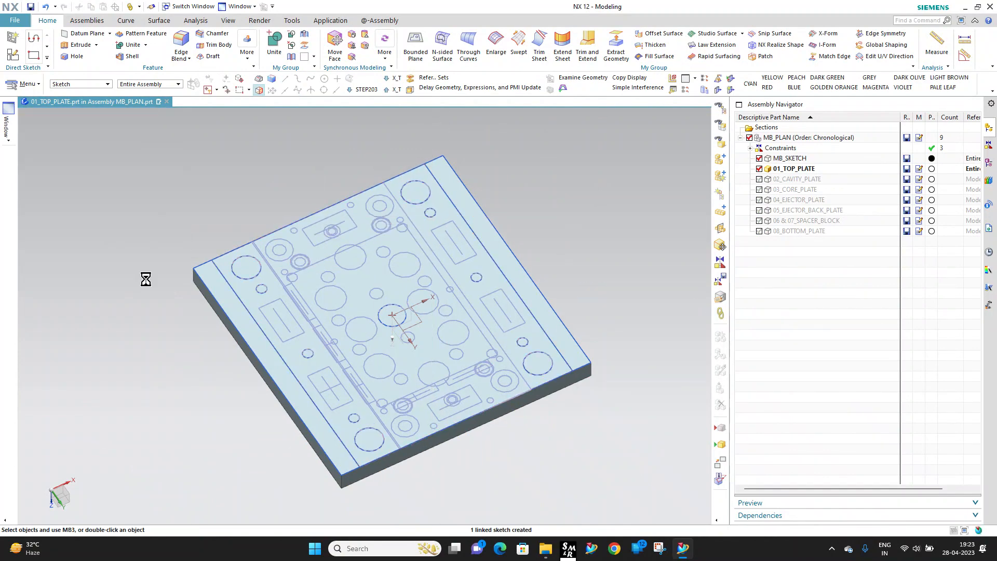
Step: Hide MB_SKETCH and inspect the top plate with only its linked hole and edge outlines
left_click(759, 157)
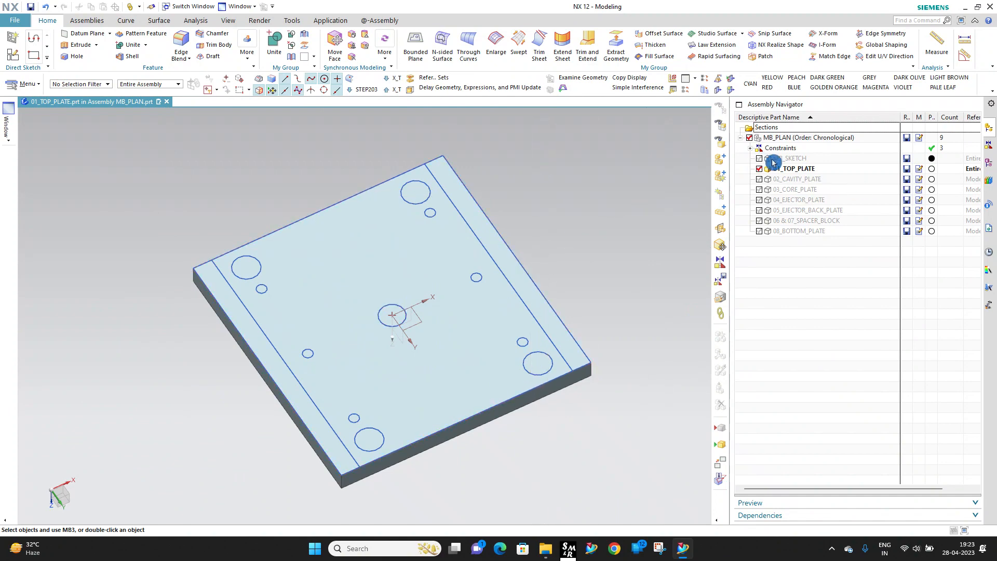
middle_click_drag(437, 244, 430, 213)
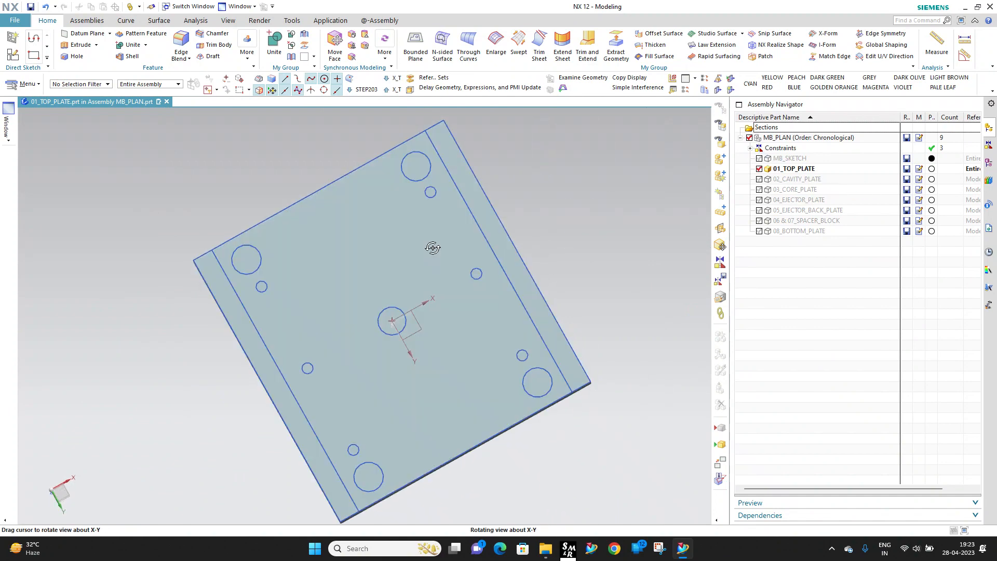
scroll(443, 200, "up", 5)
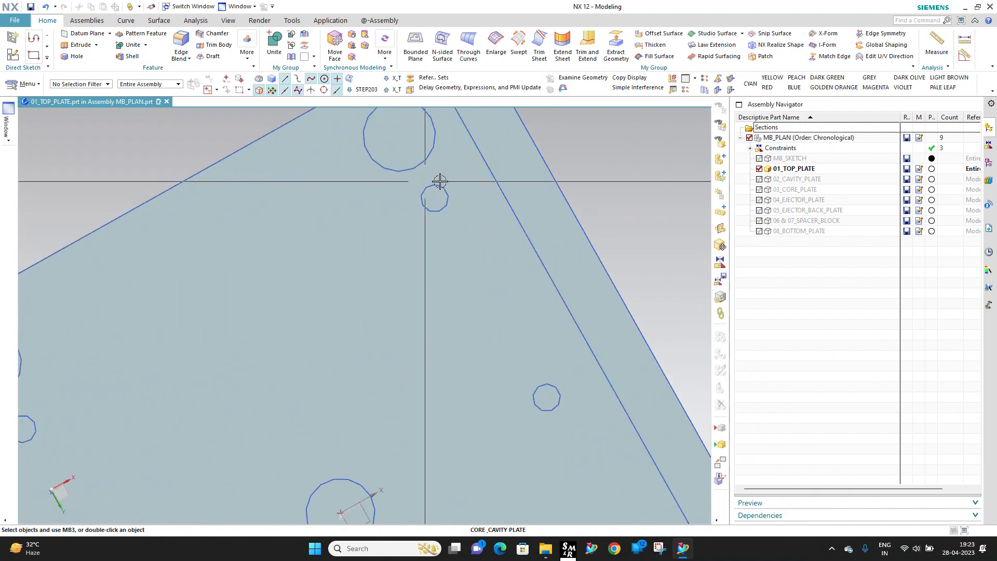
scroll(456, 221, "down", 2)
scroll(456, 221, "down", 3)
middle_click_drag(456, 194, 592, 256)
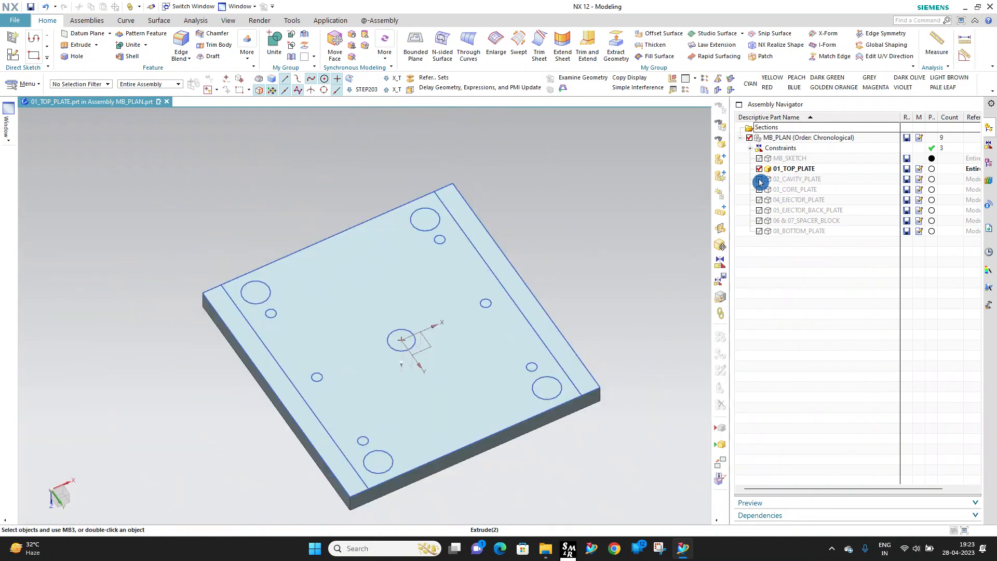
middle_click_drag(405, 337, 468, 216)
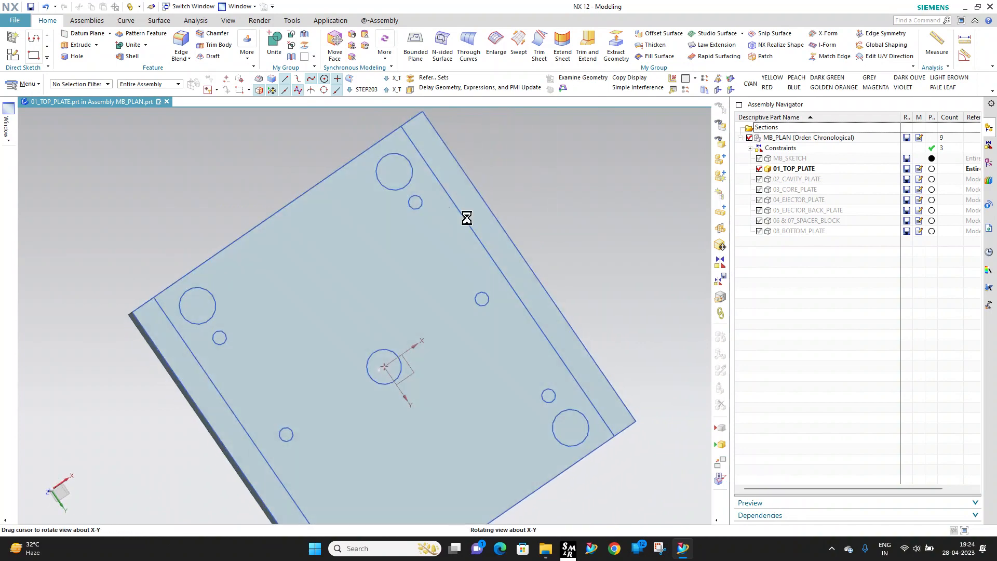
Step: Measure the diameter of a small screw-hole circle near the top plate's corner
scroll(416, 207, "up", 5)
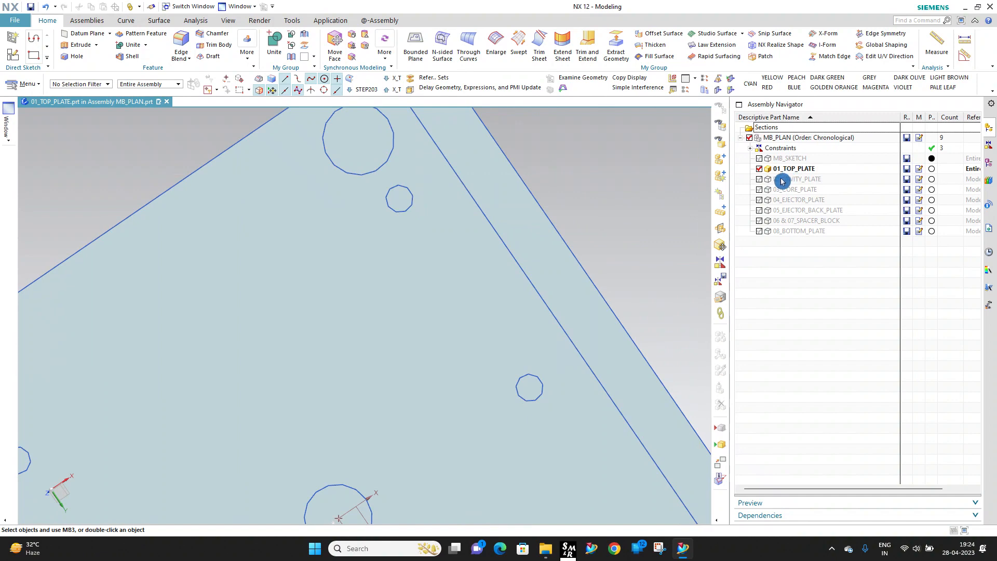
scroll(411, 205, "down", 5)
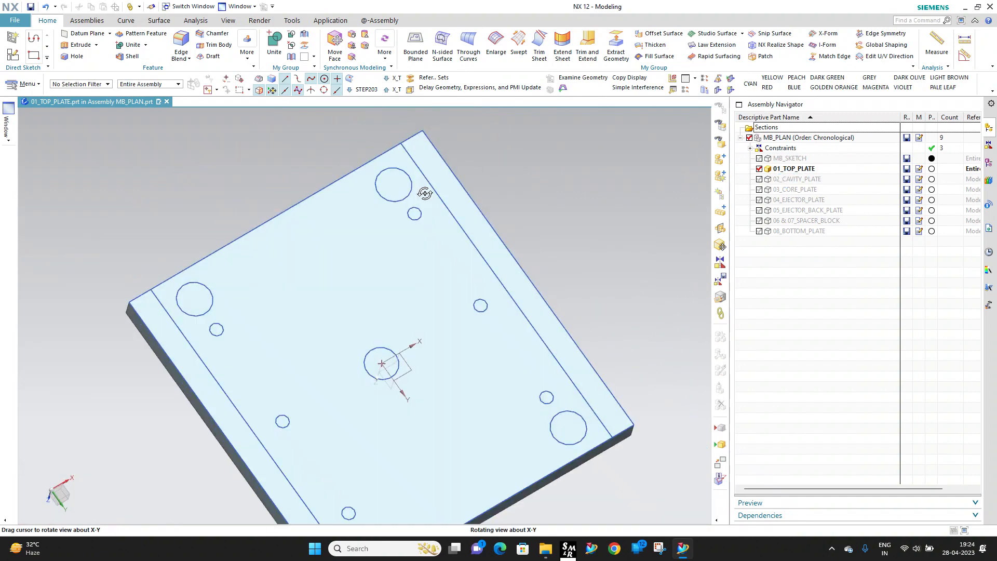
scroll(421, 207, "up", 5)
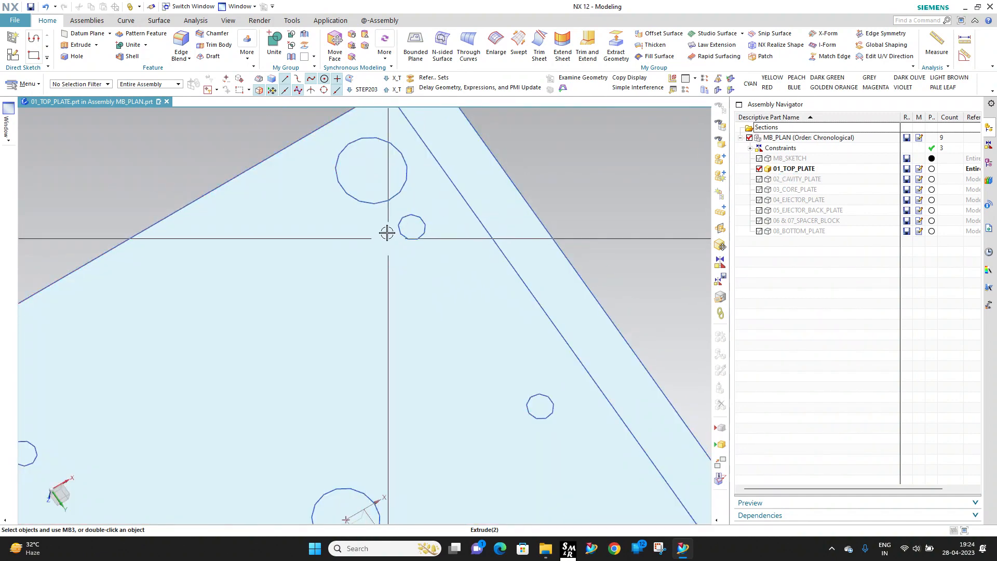
scroll(418, 224, "down", 3)
middle_click_drag(420, 224, 411, 247)
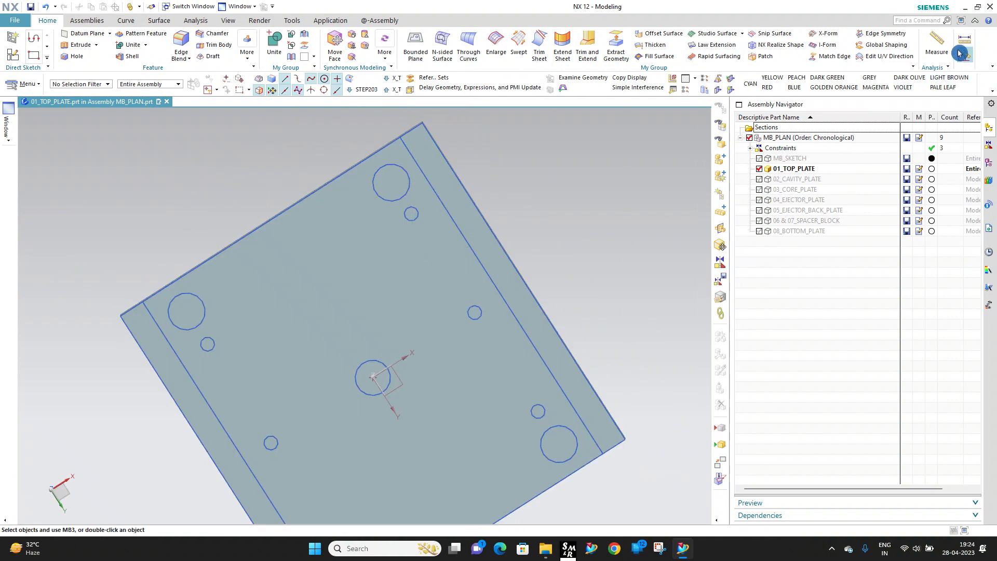
left_click(83, 134)
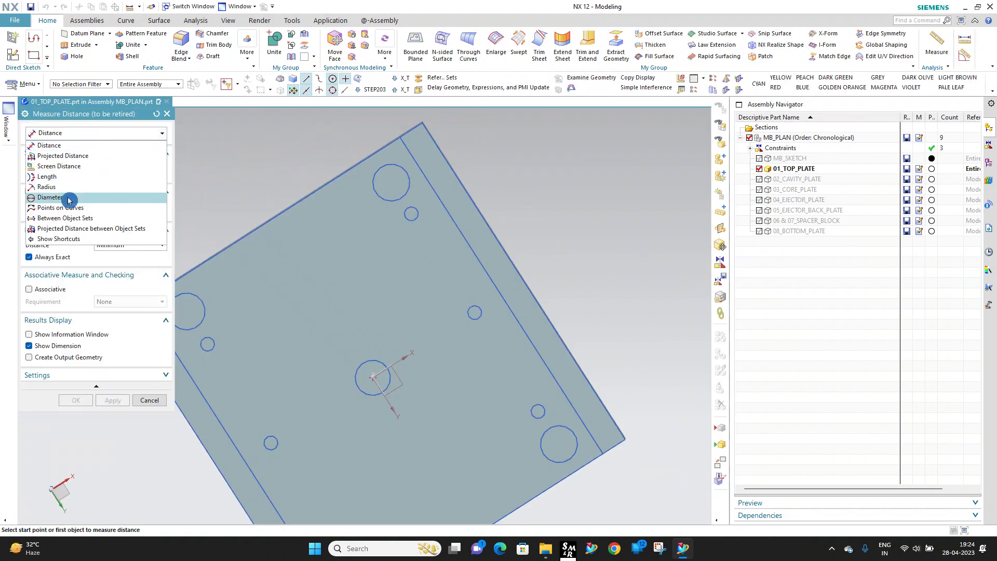
left_click(67, 200)
scroll(394, 214, "up", 2)
left_click(410, 202)
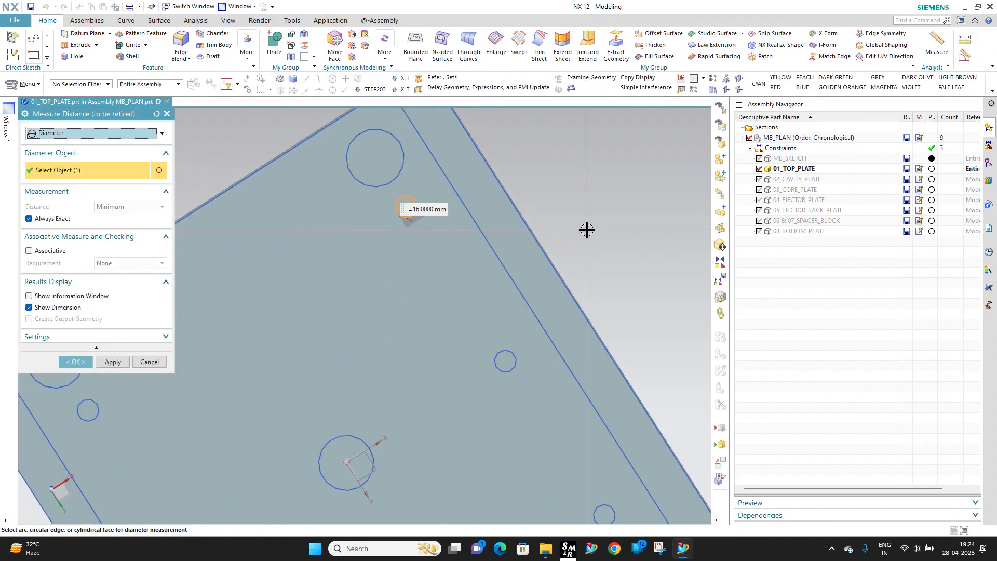
key("Escape")
Step: Start a Hole feature on the top plate's plain face and place sketch points at the centres of the six small circles
scroll(410, 187, "down", 4)
middle_click_drag(409, 187, 440, 333)
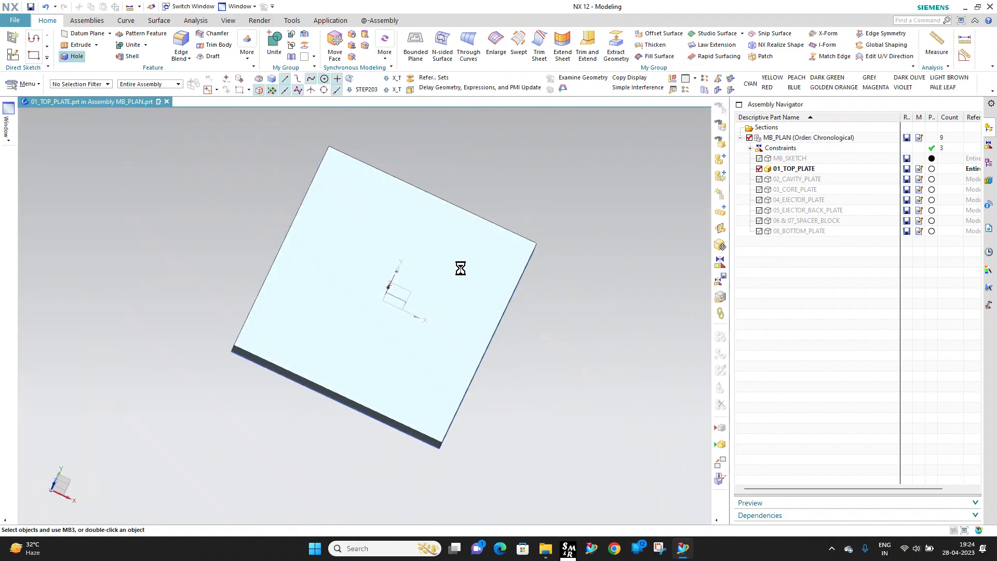
left_click(459, 268)
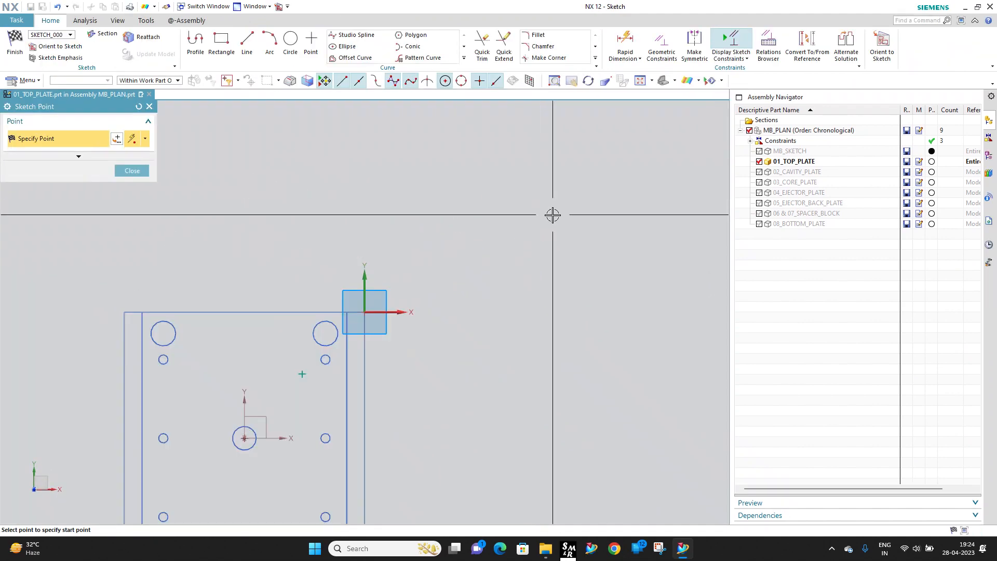
left_click(446, 225)
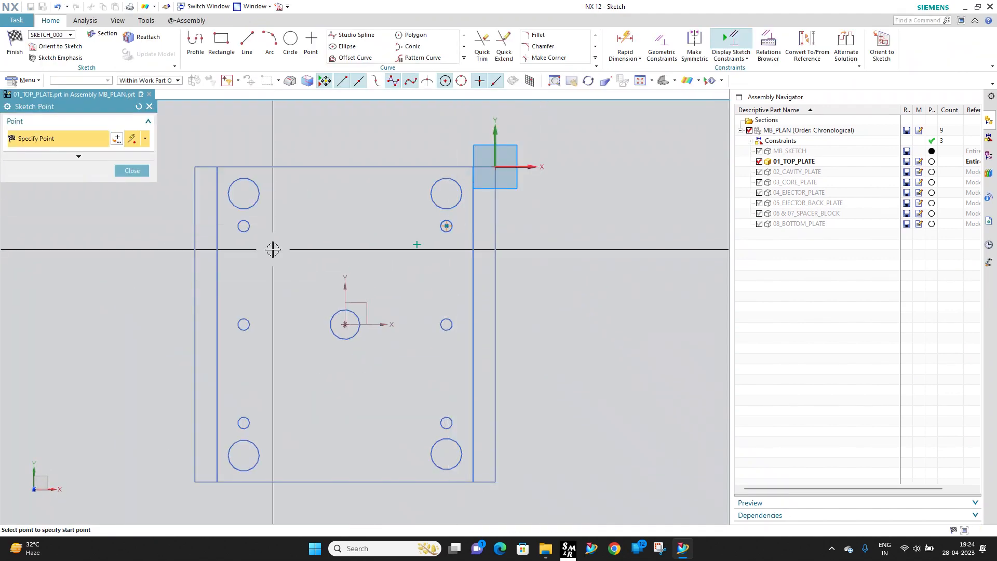
left_click(250, 227)
left_click(244, 323)
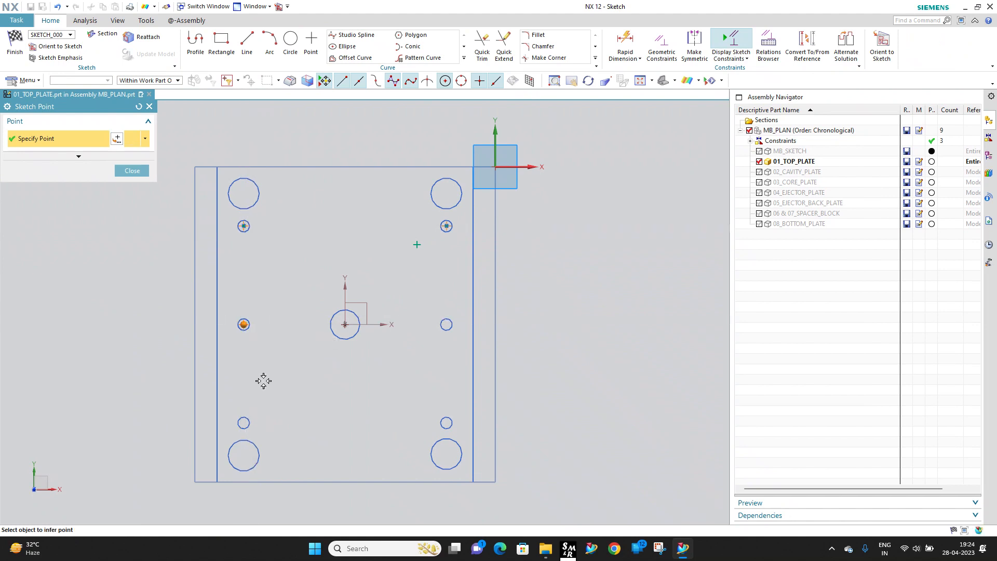
left_click(244, 419)
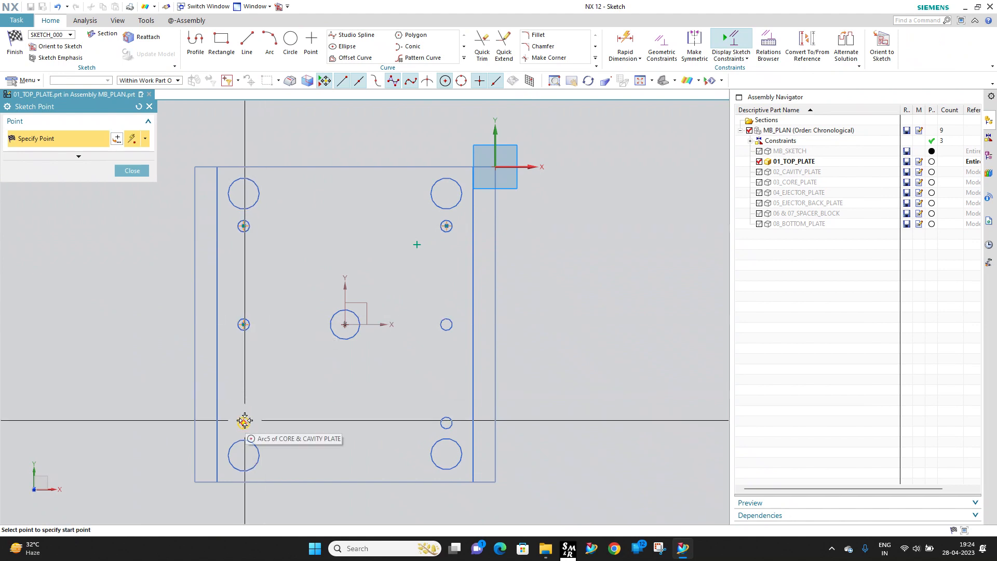
left_click(447, 420)
left_click(447, 325)
Step: Delete the stray point from the hole position sketch and finish the sketch, keeping only the six circle-centre points
key("Escape")
left_click_drag(385, 226, 428, 269)
key("Delete")
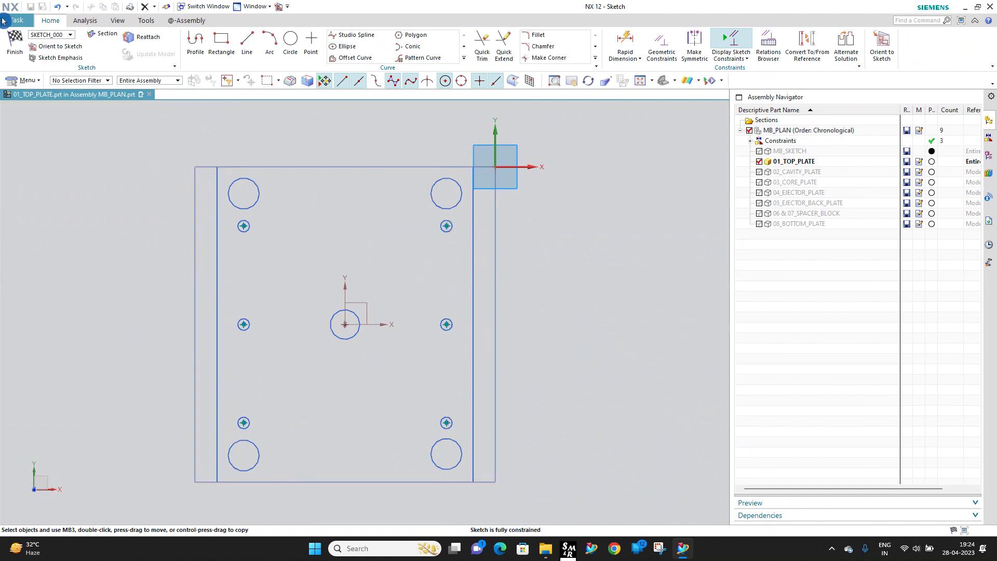
left_click(15, 44)
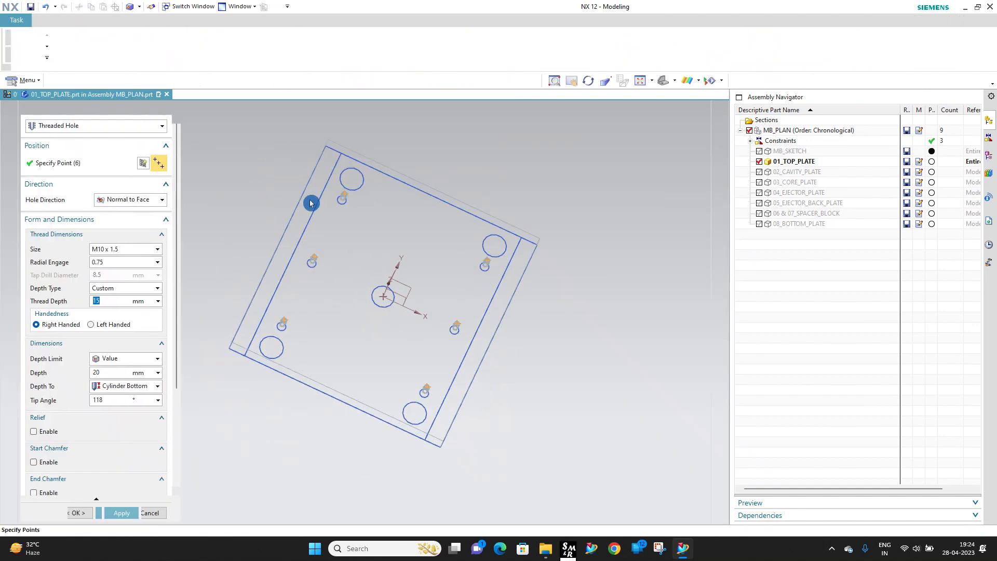
Step: Configure the six holes as counterbored Screw Clearance Holes for M16 Socket Head 4762 screws
left_click(77, 136)
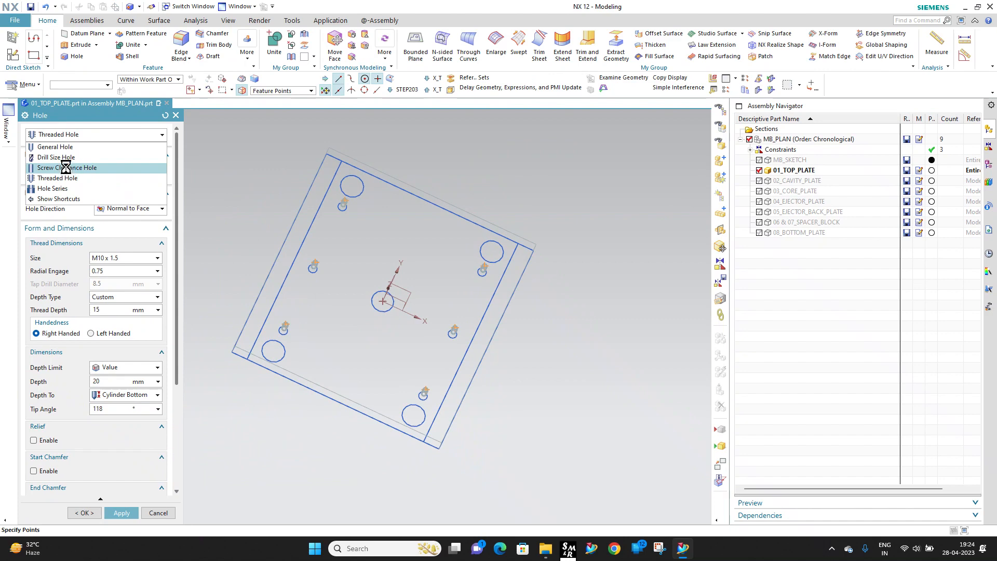
left_click(66, 167)
scroll(102, 389, "down", 3)
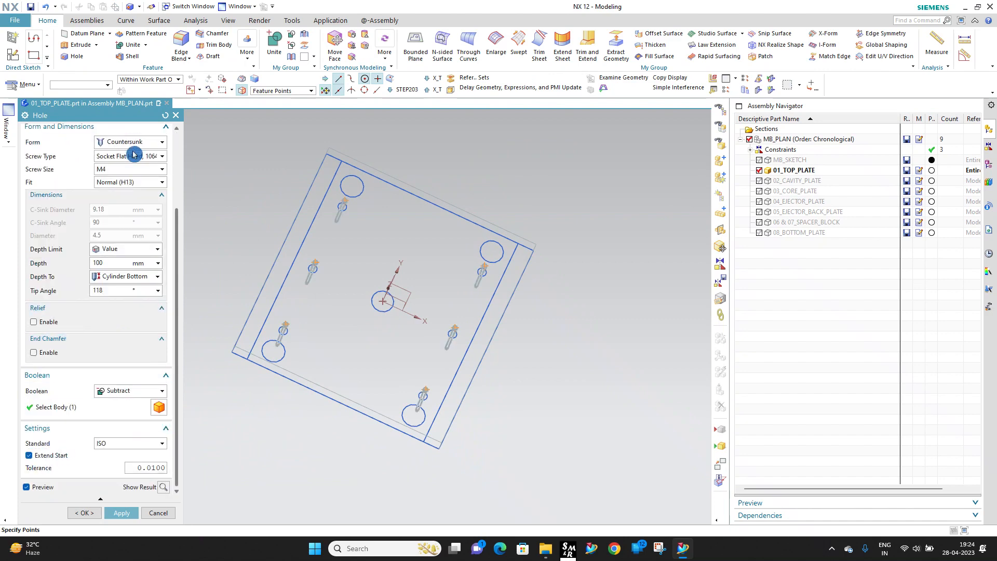
scroll(134, 154, "up", 3)
left_click(134, 235)
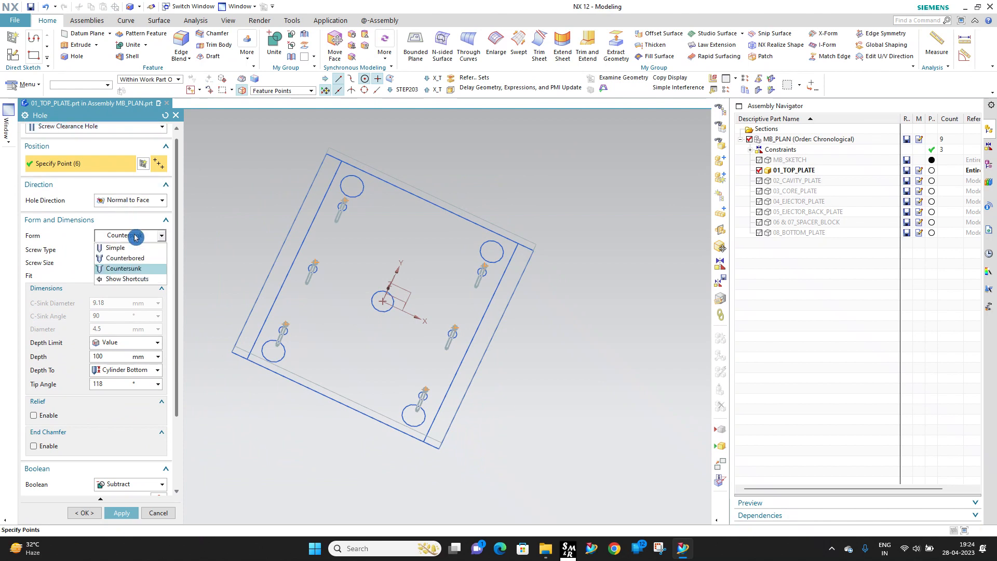
left_click(122, 259)
left_click(131, 263)
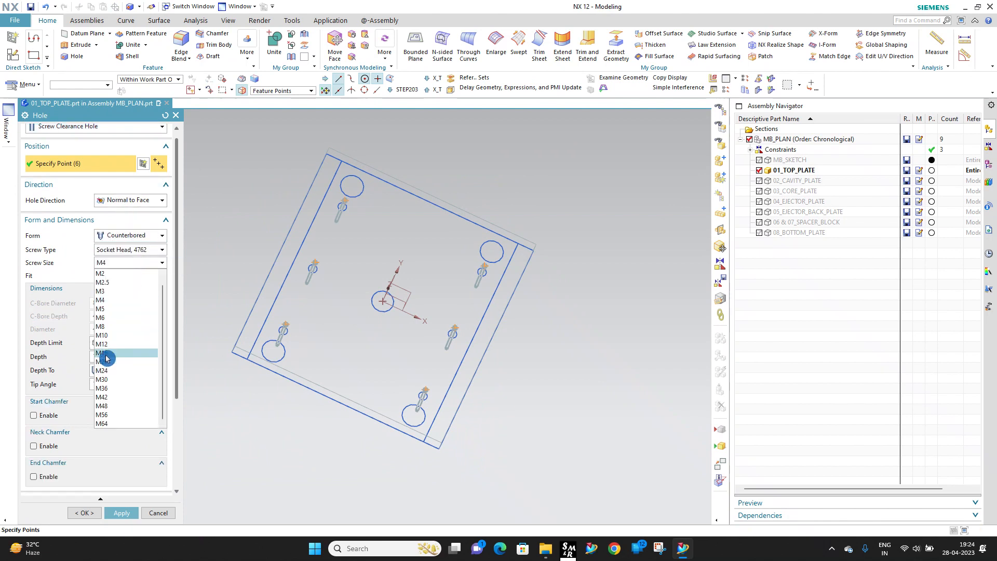
left_click(107, 355)
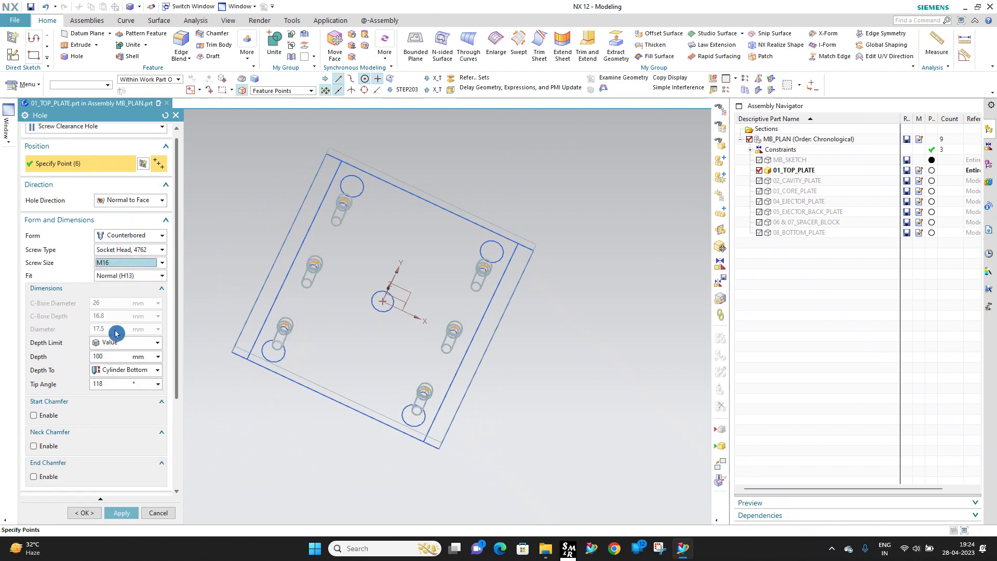
Step: Set the depth of the counterbored holes to 200 mm so they pass through the top plate
middle_click_drag(344, 273, 325, 268)
scroll(98, 318, "up", 1)
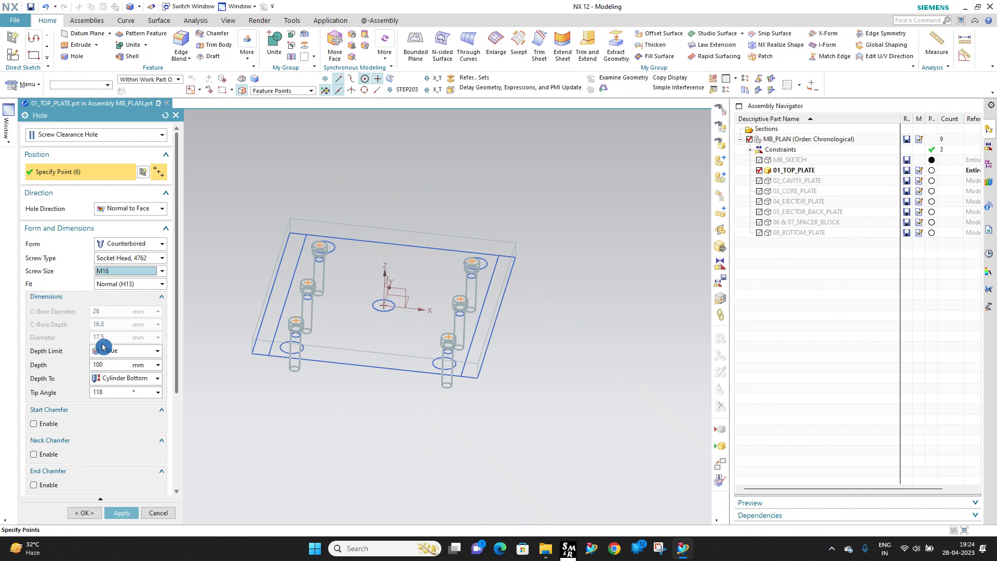
scroll(288, 346, "up", 3)
middle_click_drag(289, 346, 248, 337)
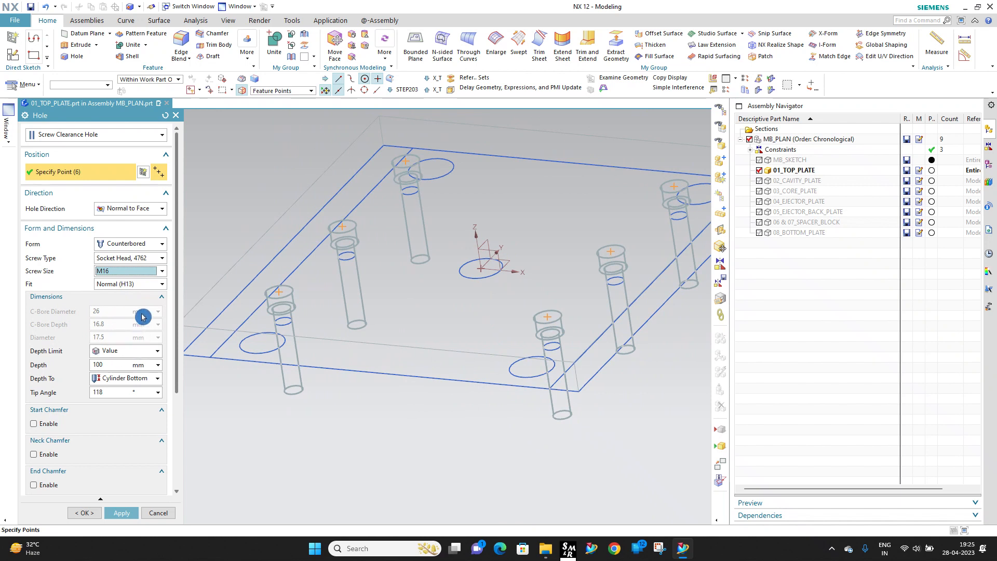
scroll(124, 327, "down", 1)
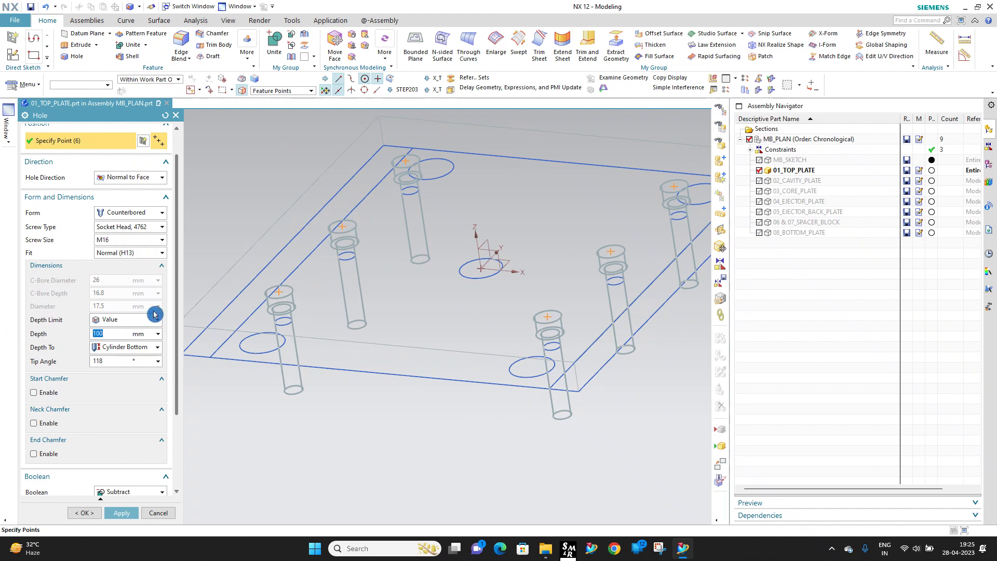
key("Return")
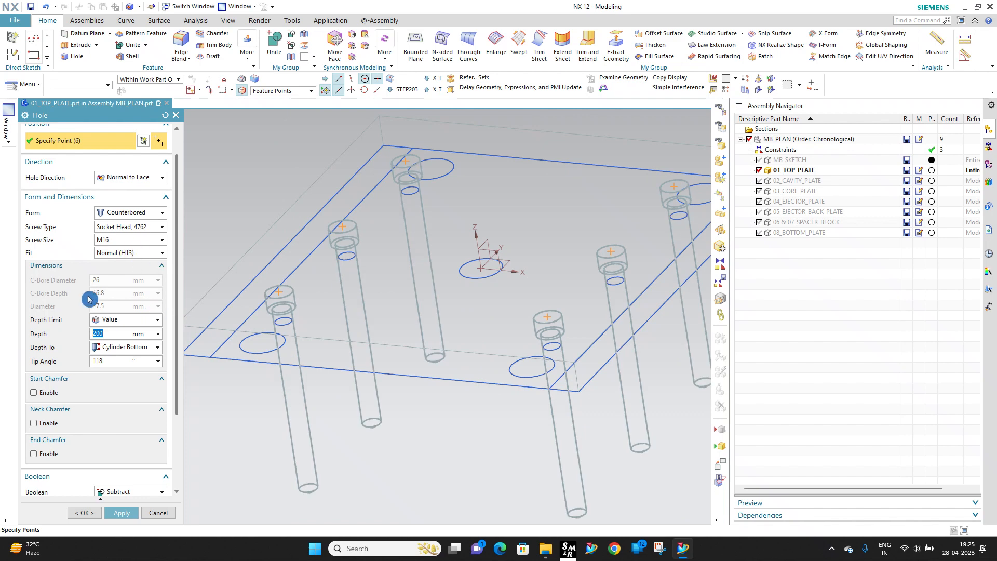
scroll(91, 302, "up", 1)
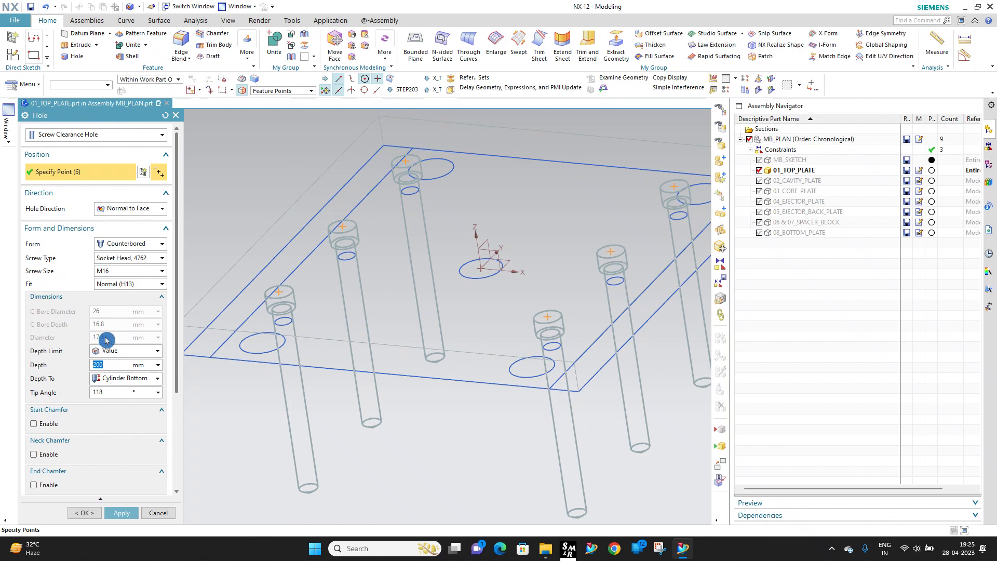
Step: Change the fit to Custom with a 17 mm counterbore depth and 17 mm hole diameter, and create the six holes
left_click(144, 284)
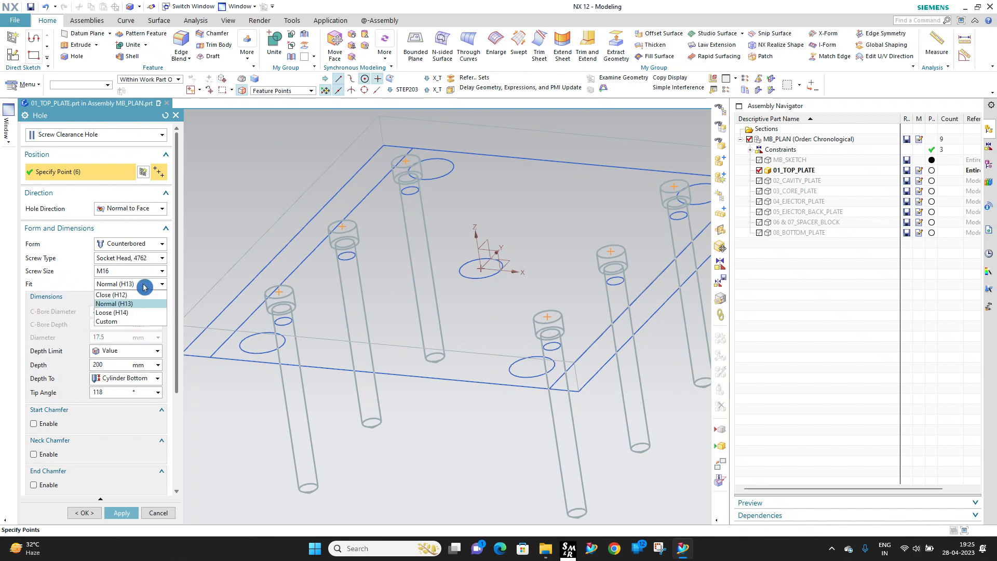
left_click(133, 322)
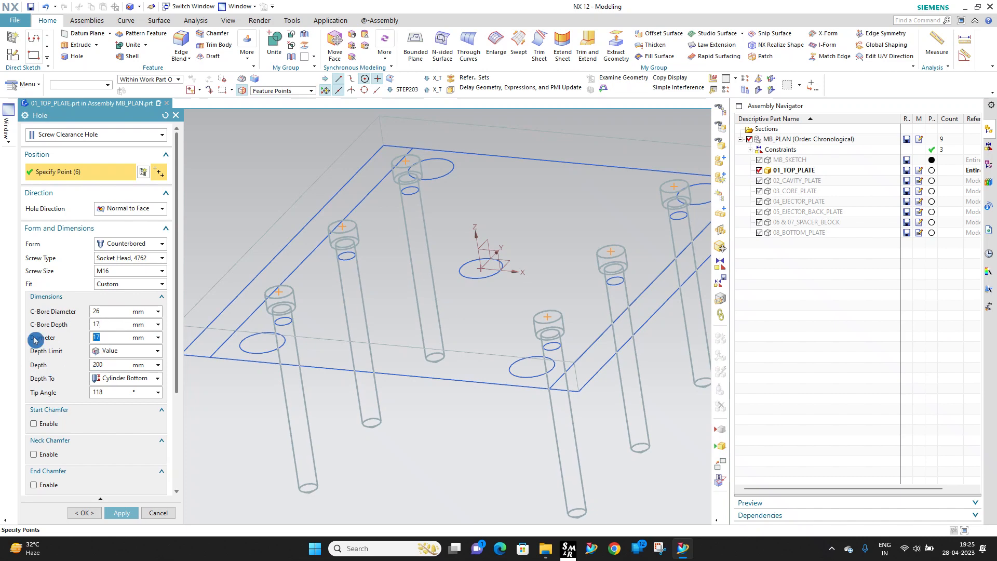
left_click(85, 514)
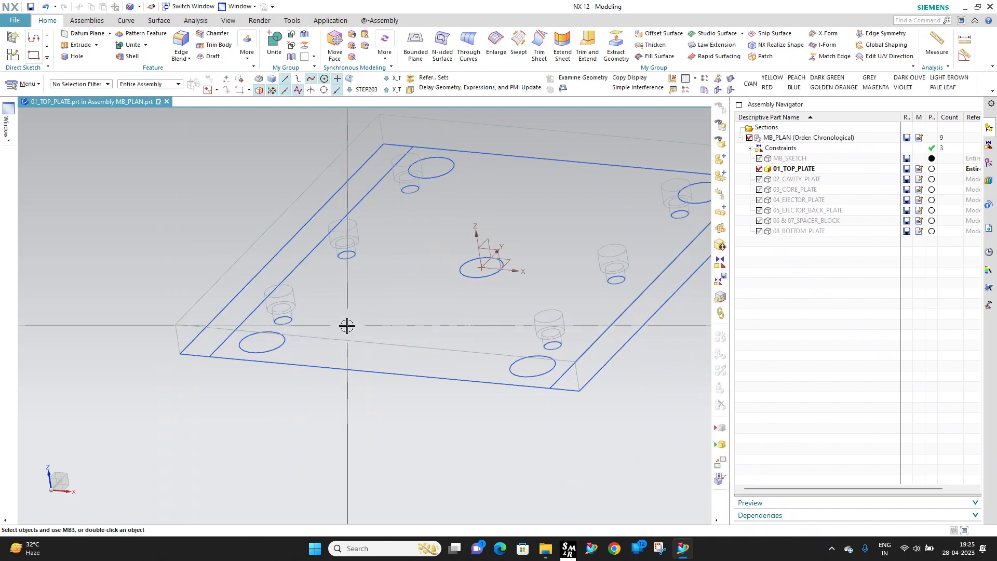
left_click(317, 407)
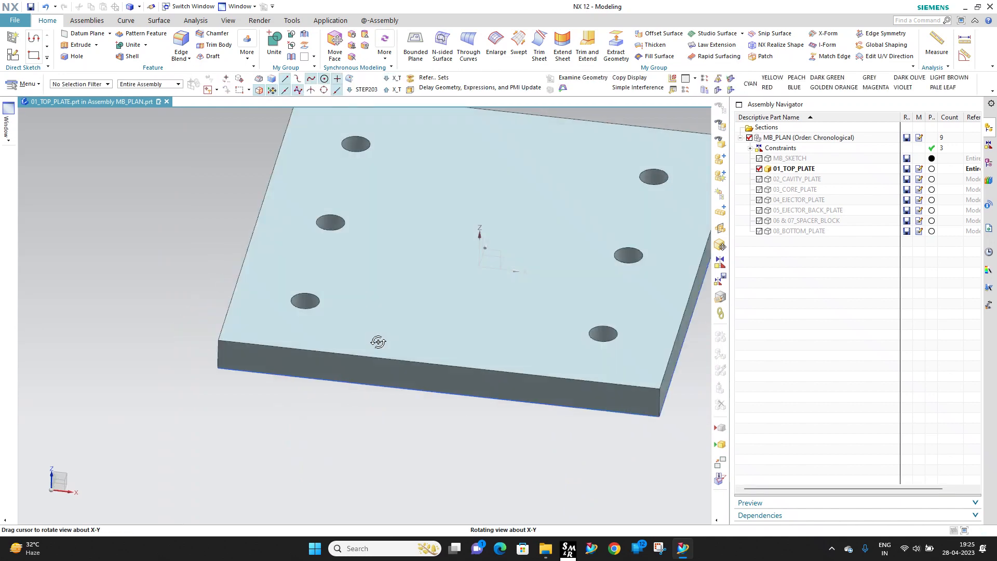
Step: Extrude the four large corner circles 15 mm into the top plate with the Subtract option to cut blind pockets
mouse_move(376, 341)
middle_mouse_down()
mouse_move(381, 392)
mouse_move(379, 359)
middle_mouse_up()
scroll(378, 359, "down", 4)
scroll(425, 323, "up", 3)
middle_click_drag(425, 323, 86, 162)
left_click(80, 46)
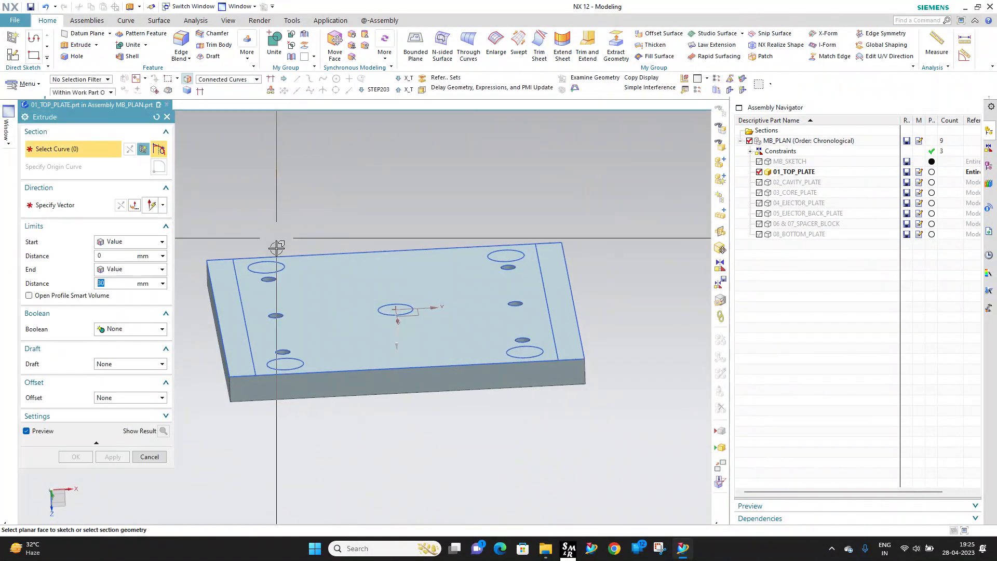
left_click(280, 262)
left_click(296, 359)
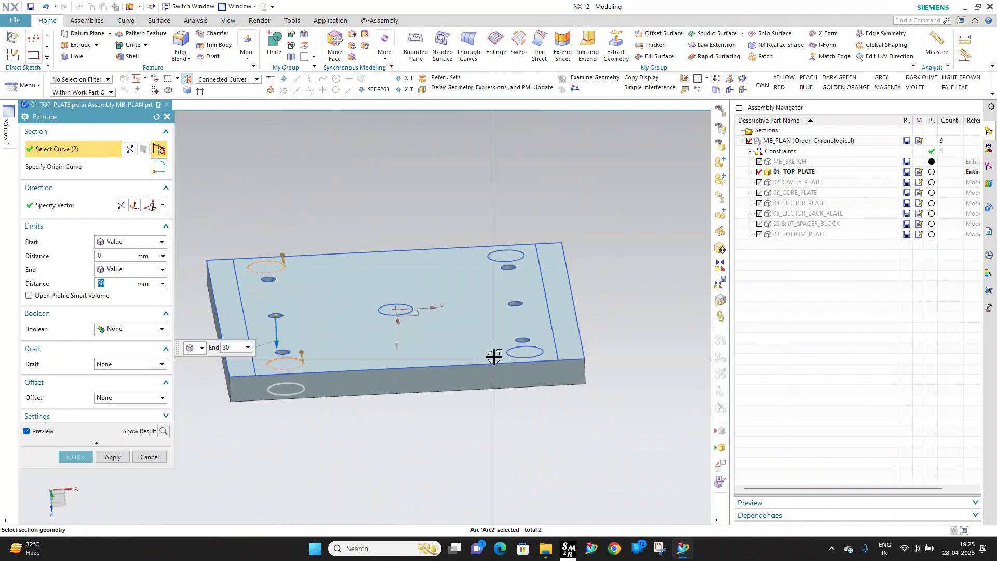
left_click(522, 353)
left_click(514, 257)
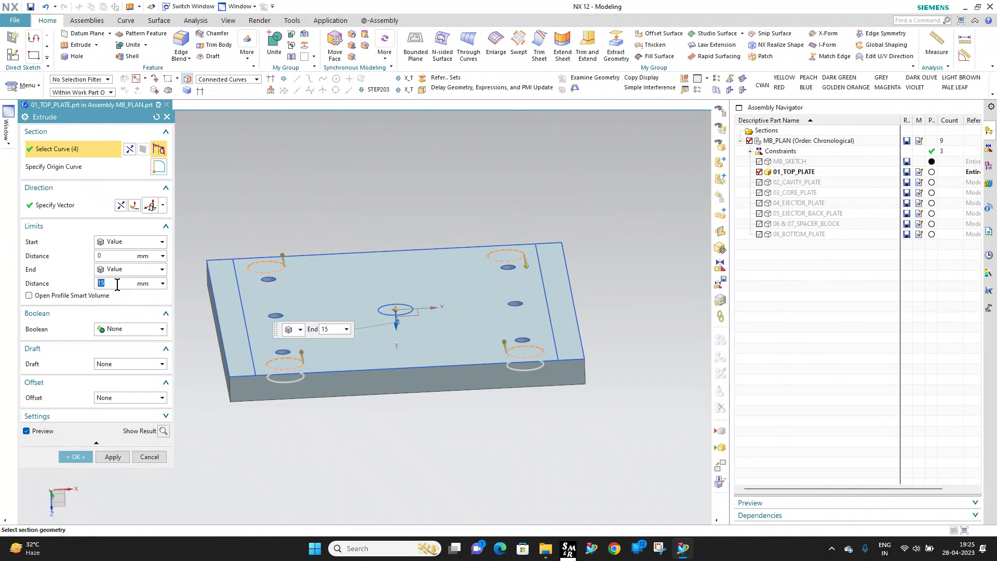
left_click(131, 330)
left_click(119, 364)
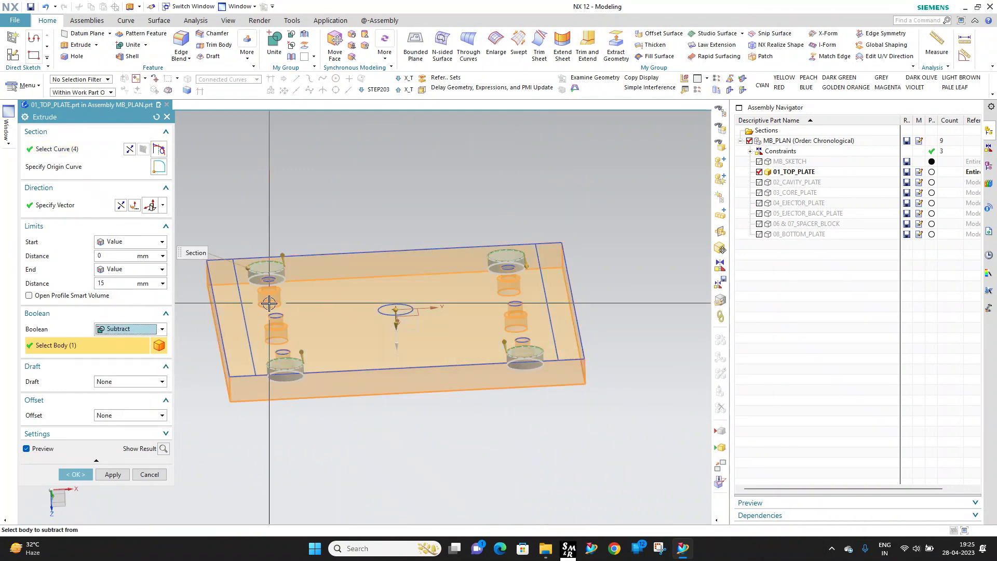
middle_click(319, 284)
Step: Examine the corner pockets, the screw holes and the linked sketch outlines on the top plate
middle_click_drag(320, 284, 347, 339)
scroll(256, 202, "up", 7)
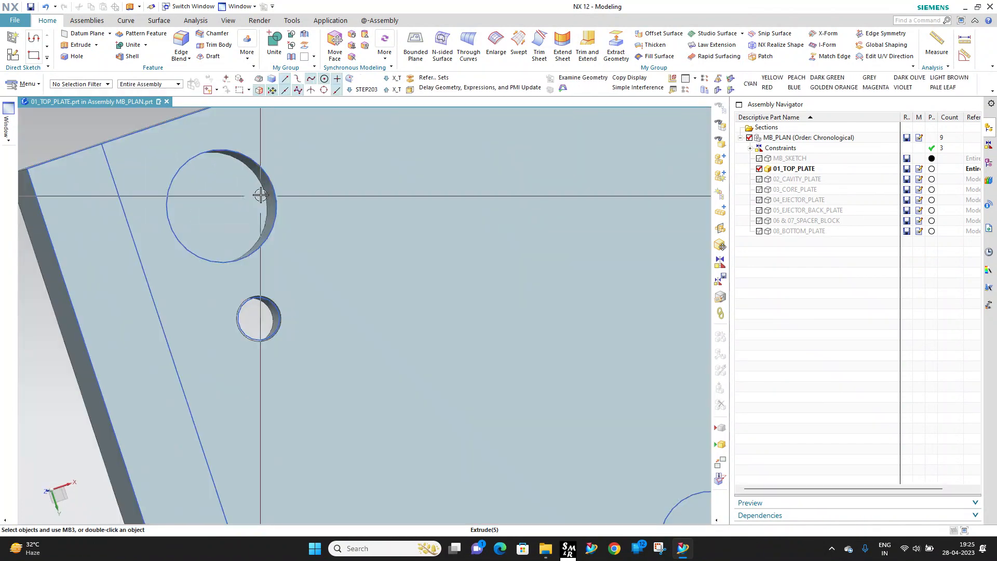
scroll(238, 218, "down", 8)
middle_click_drag(271, 209, 271, 191)
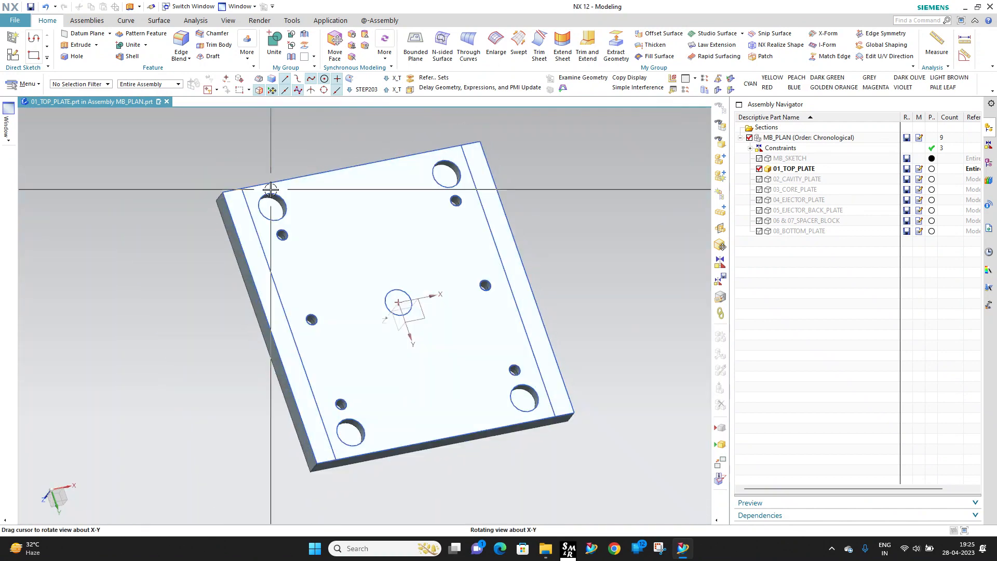
scroll(273, 198, "up", 3)
scroll(306, 229, "down", 5)
middle_click_drag(306, 229, 291, 142)
scroll(292, 147, "up", 6)
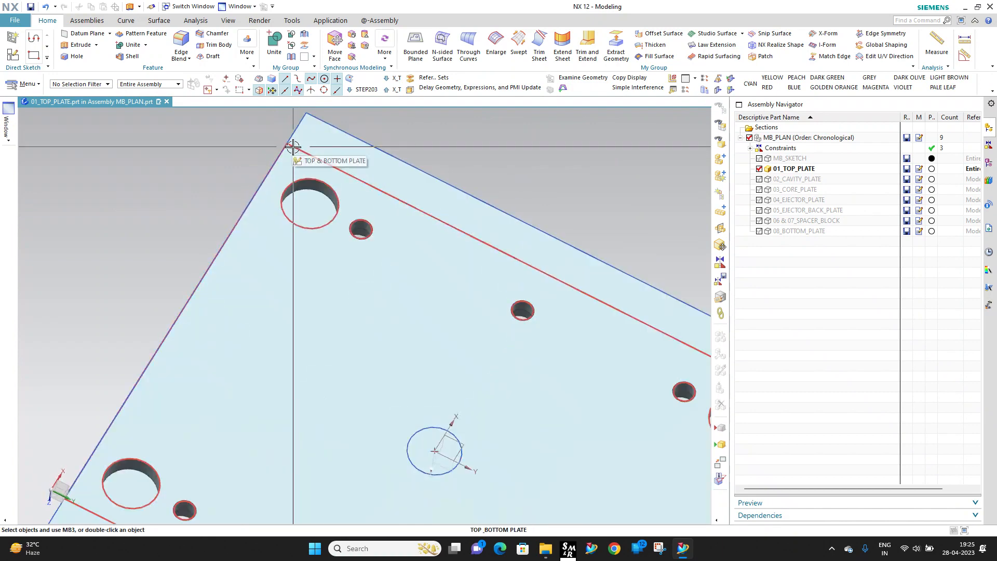
scroll(300, 205, "down", 3)
scroll(379, 316, "up", 2)
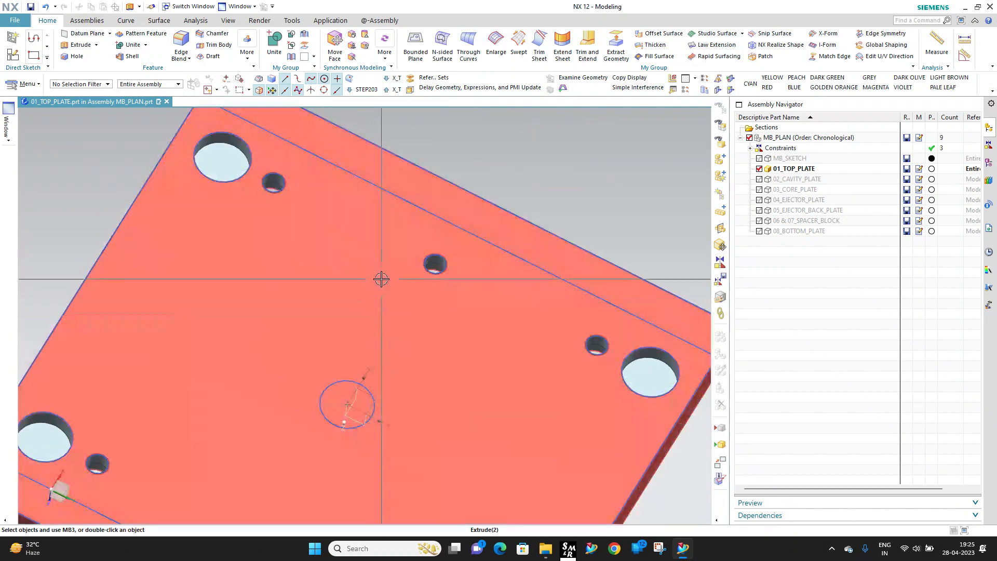
Step: Inspect the pockets and the screw holes on both faces of the finished top plate
middle_click_drag(385, 273, 418, 283)
scroll(418, 283, "down", 2)
middle_click_drag(446, 324, 389, 216)
middle_click_drag(390, 256, 396, 377)
scroll(410, 311, "down", 3)
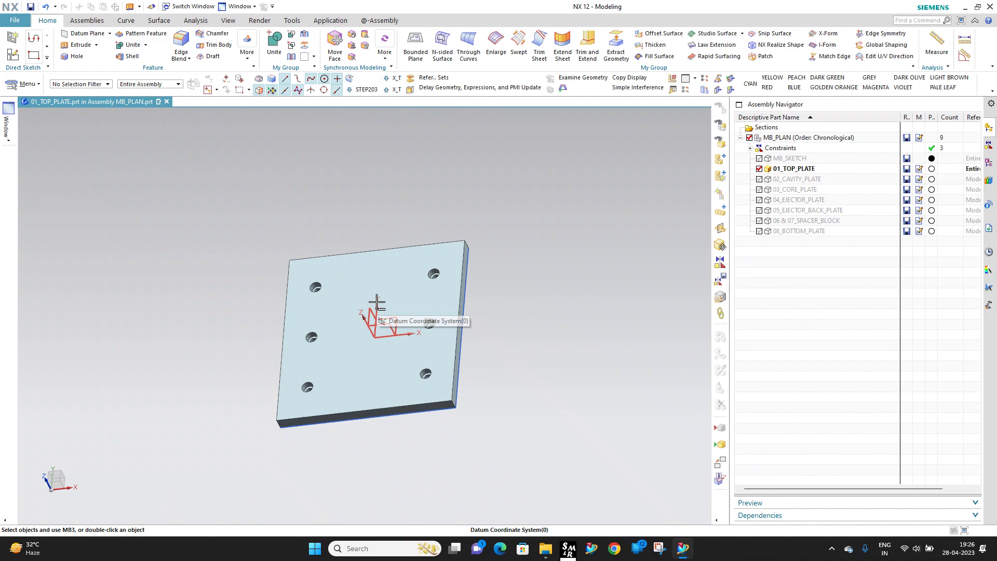
middle_click_drag(372, 300, 461, 327)
scroll(376, 300, "up", 3)
Step: Hide 01_TOP_PLATE, make 02_CAVITY_PLATE the work part and display MB_SKETCH
left_click(759, 169)
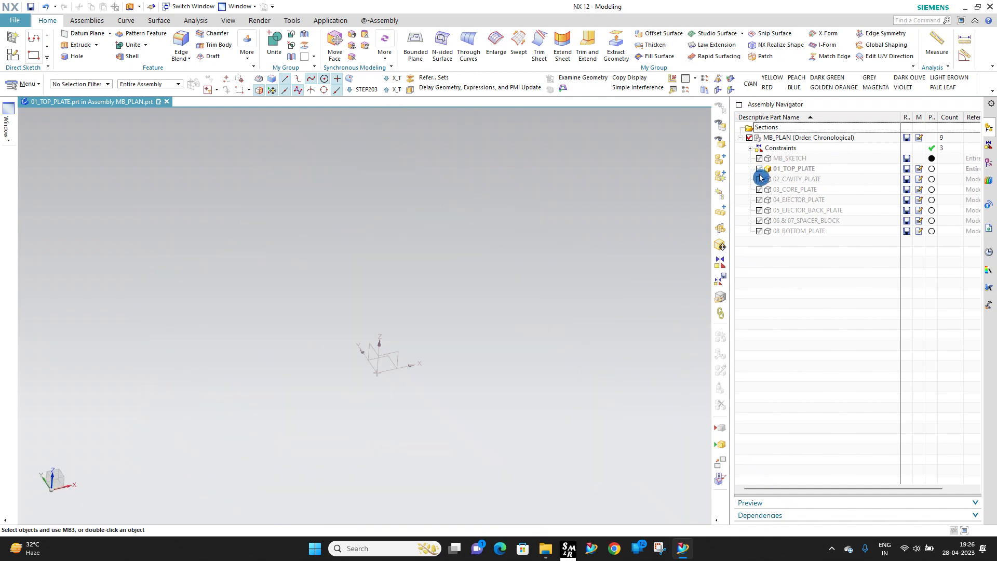
double_click(787, 183)
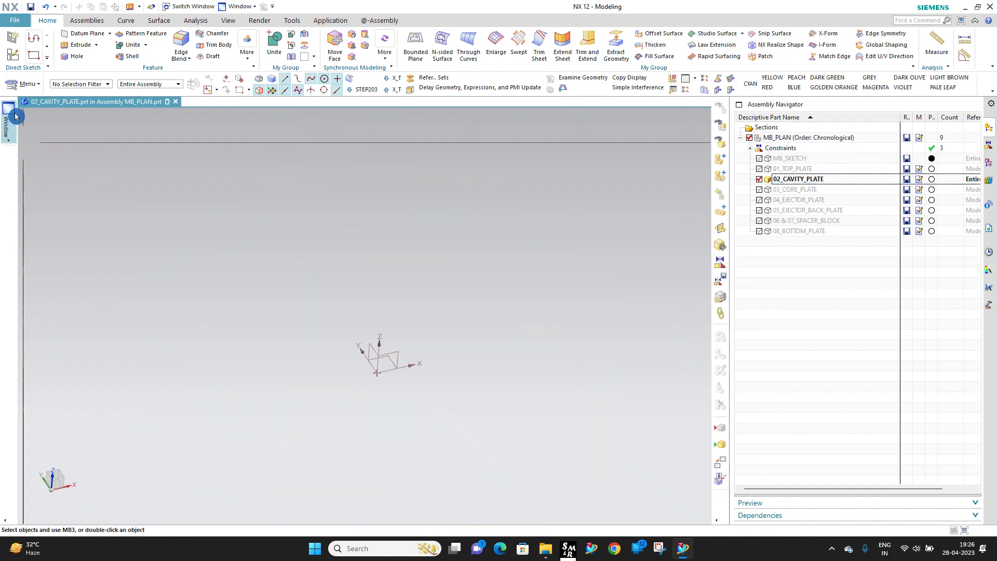
left_click(759, 158)
scroll(420, 205, "down", 1)
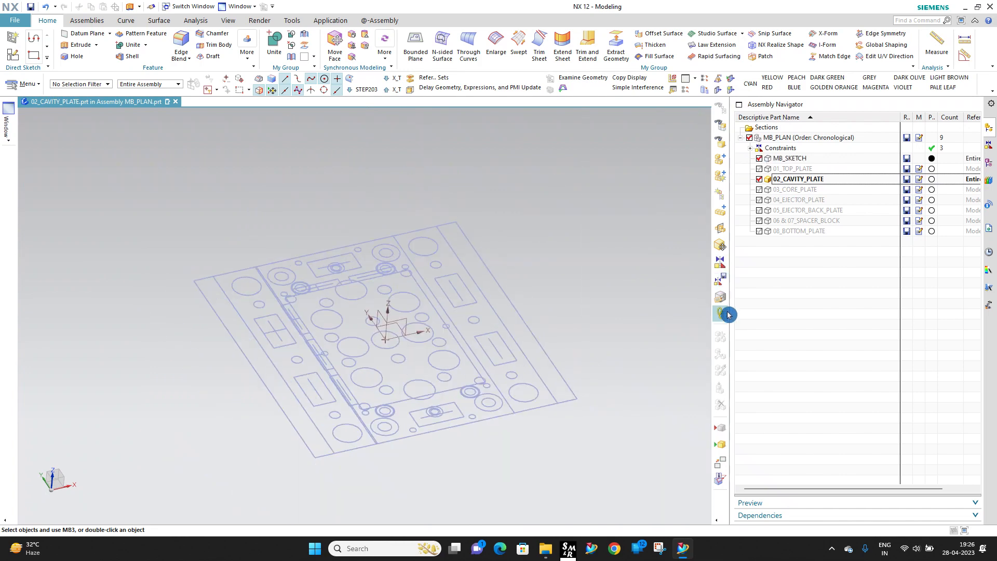
Step: Start a WAVE sketch link into the cavity plate and select the CORE & CAVITY PLATE, PRESSURE PAD and CORE BLOCK sketches
left_click(725, 315)
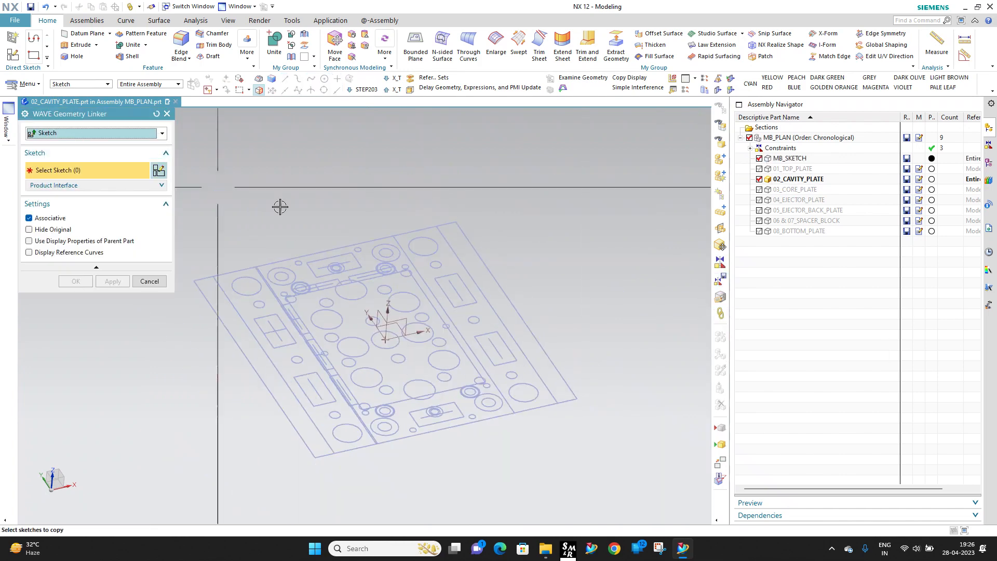
left_click(466, 260)
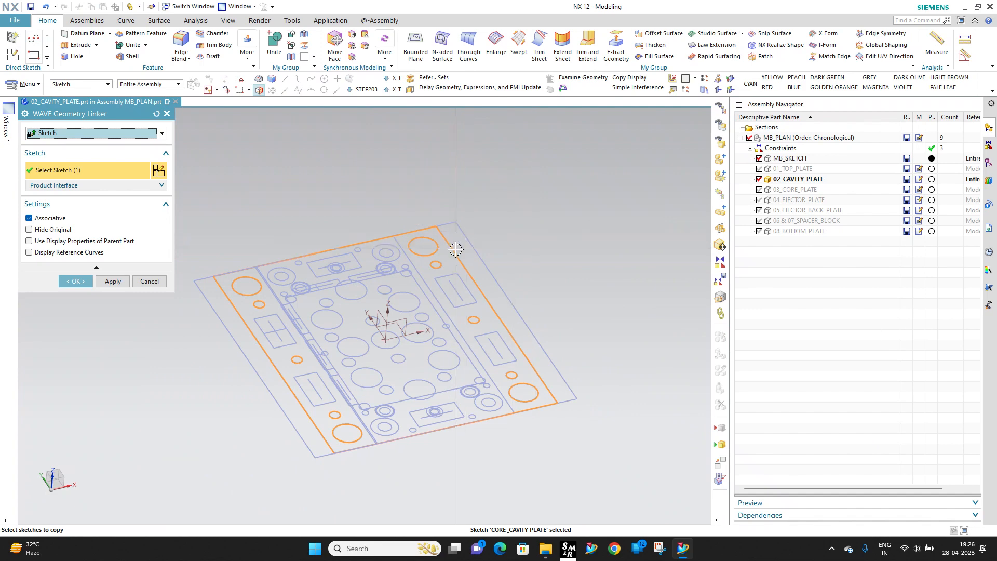
scroll(448, 213, "up", 3)
middle_click_drag(449, 212, 539, 234)
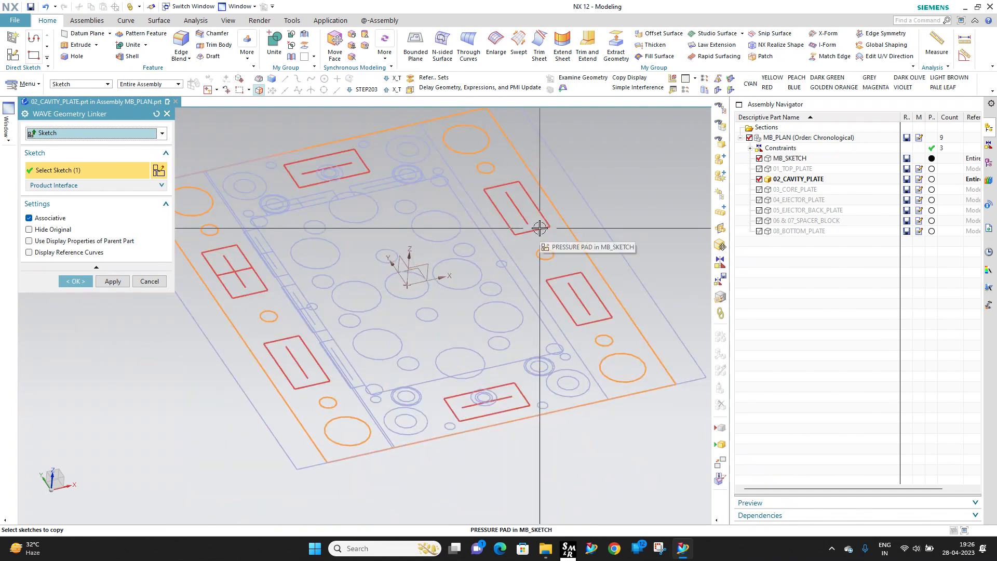
left_click(542, 227)
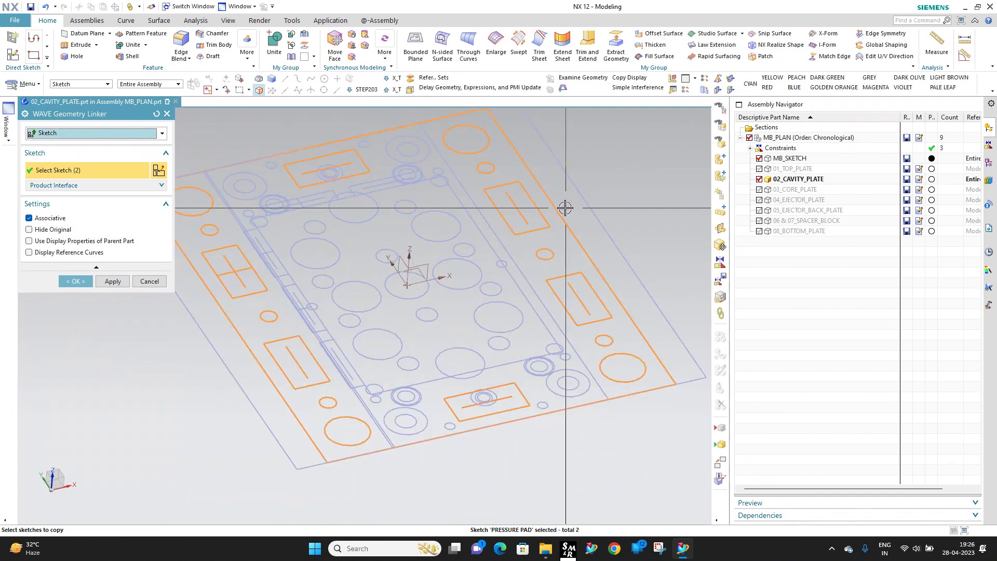
scroll(445, 191, "up", 2)
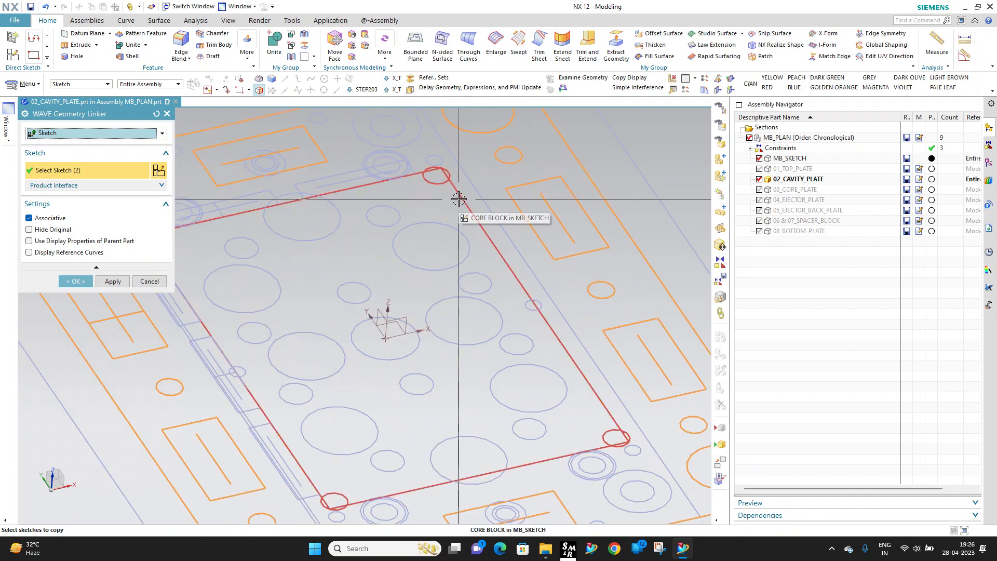
left_click(458, 199)
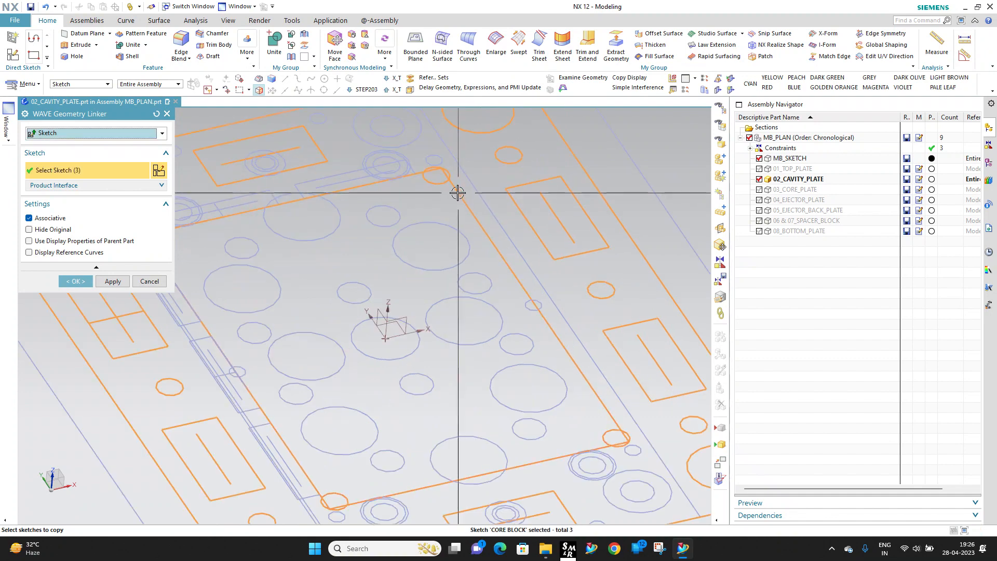
Step: Add the SIDE SPACER and EJECTOR PLATE sketches to the selection and create the associative linked sketches
scroll(335, 175, "up", 2)
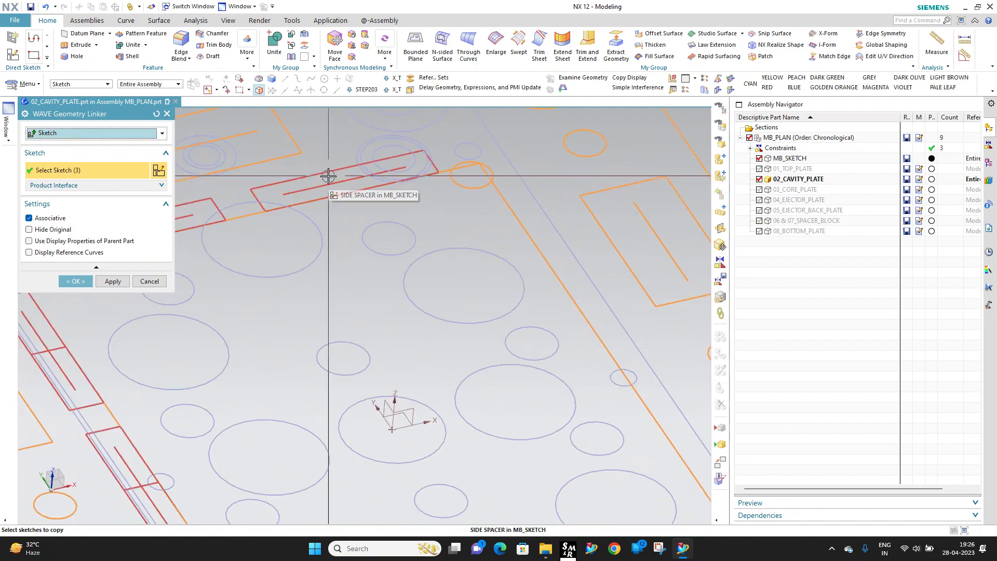
left_click(329, 174)
scroll(499, 255, "down", 3)
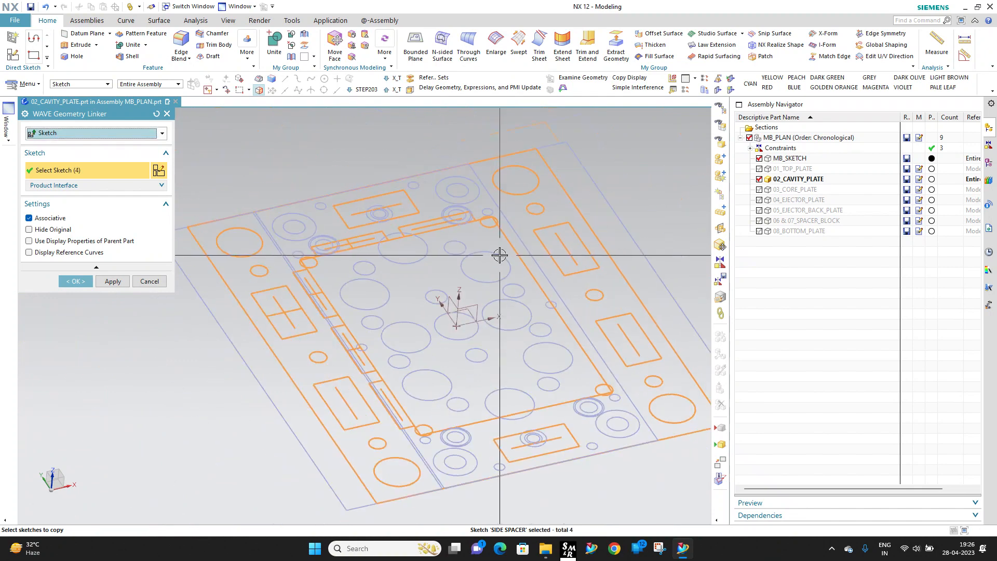
scroll(312, 224, "up", 2)
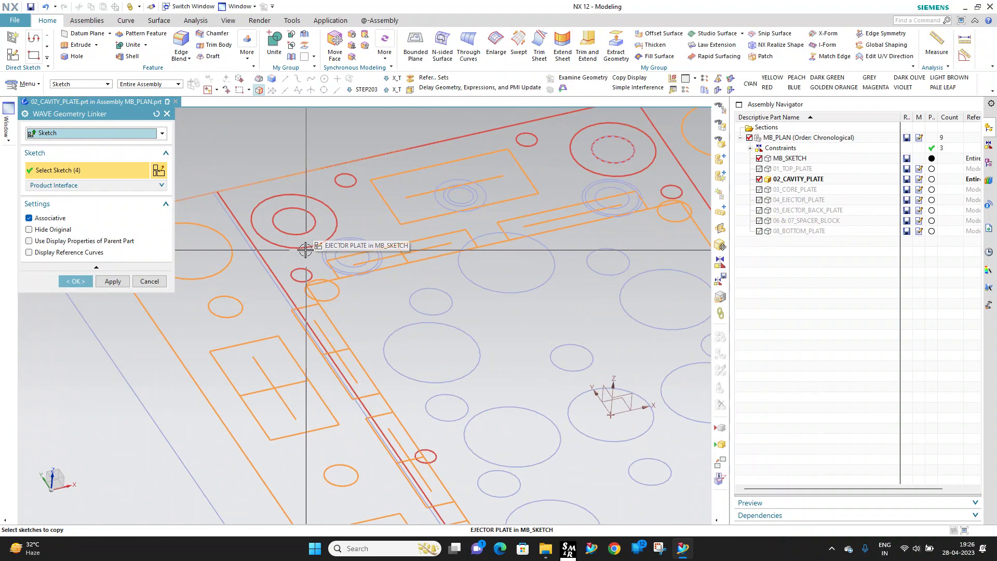
left_click(305, 250)
scroll(289, 208, "down", 3)
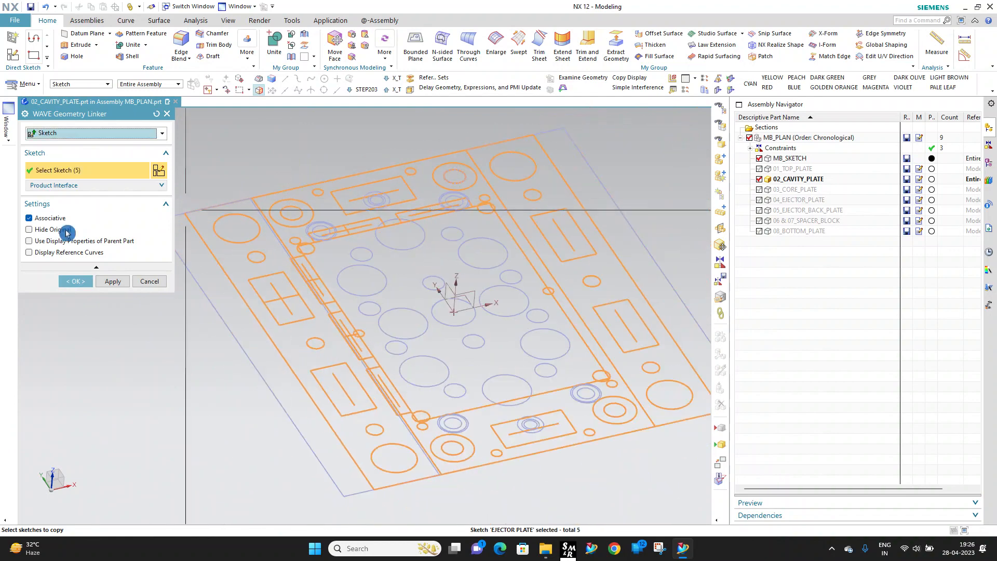
left_click(69, 282)
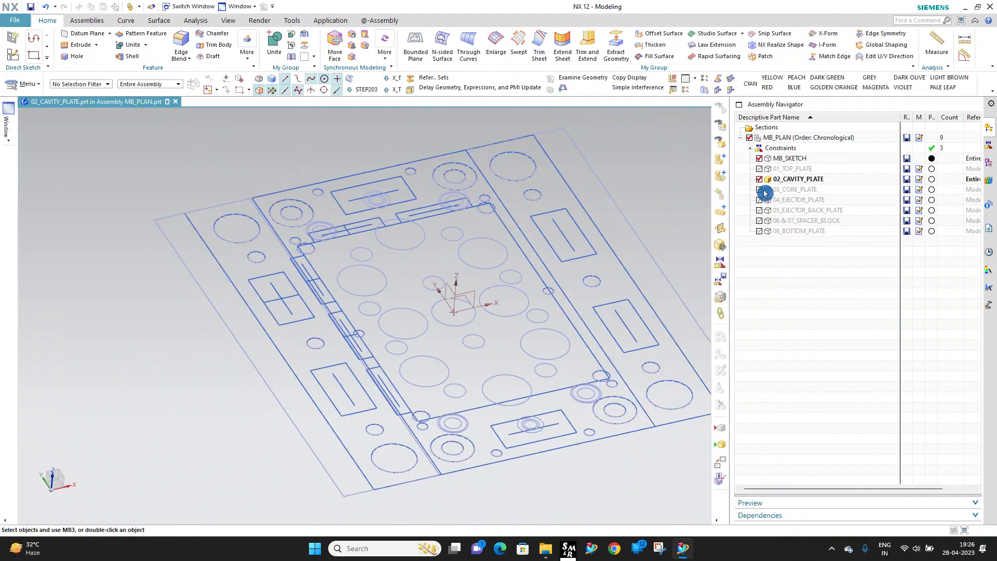
Step: Hide MB_SKETCH and the linked PRESSURE PAD, CORE BLOCK, SIDE SPACER and EJECTOR PLATE sketches in the cavity plate
left_click(759, 158)
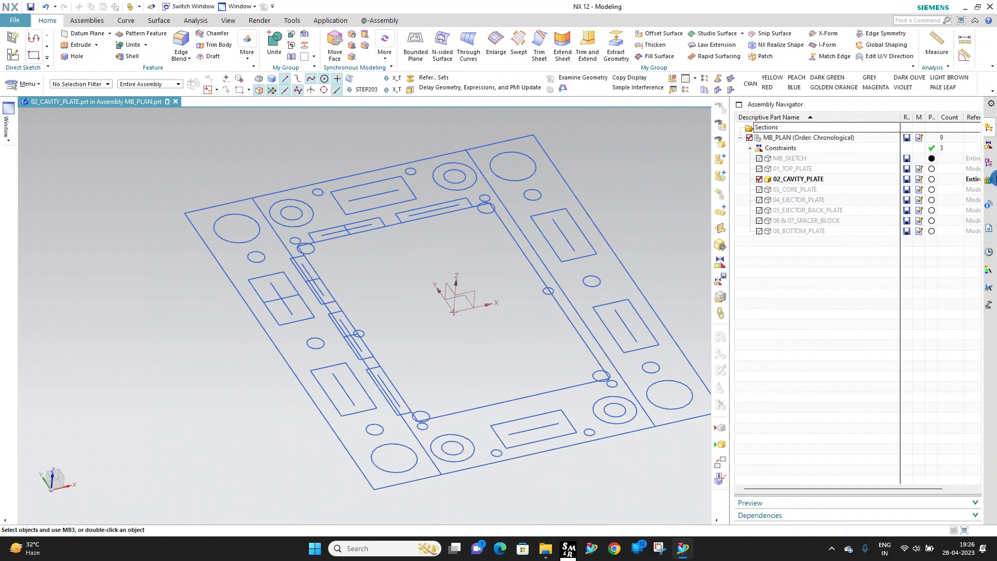
left_click(989, 165)
left_click(839, 180)
left_click(840, 210, "shift")
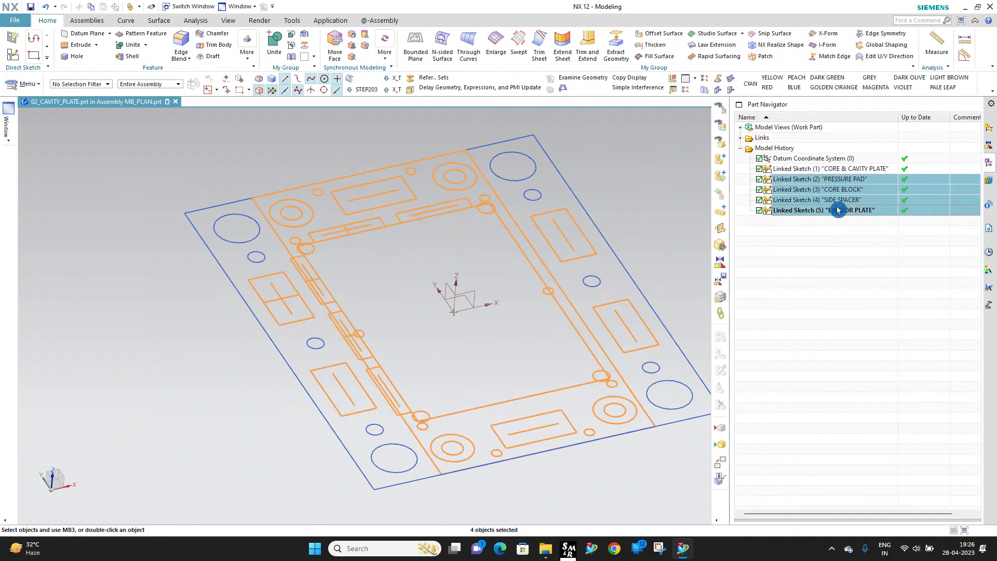
right_click(839, 210)
left_click(861, 216)
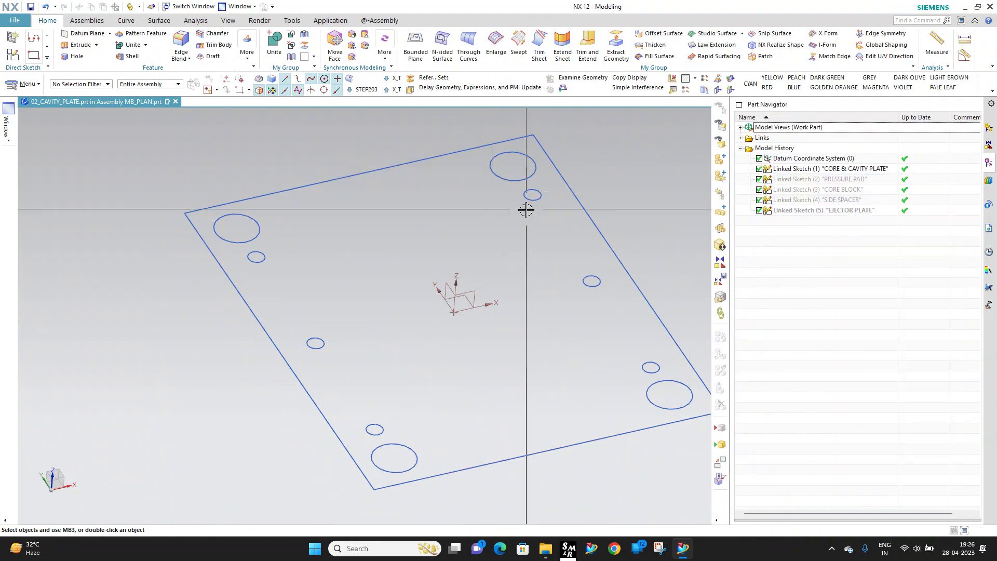
Step: Extrude the rectangular outline of the linked CORE & CAVITY PLATE sketch 66 mm to form the cavity plate
scroll(382, 175, "up", 3)
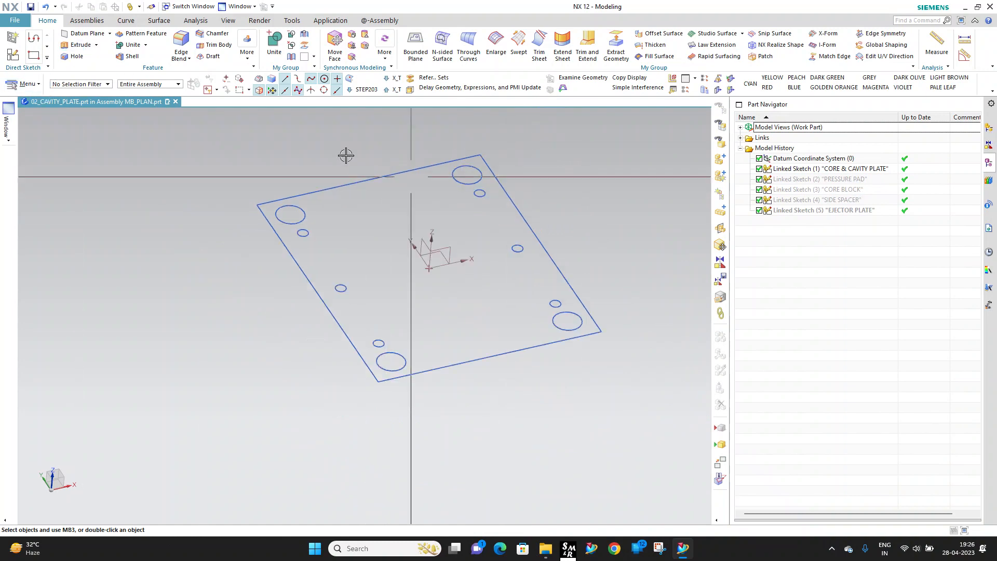
left_click(65, 48)
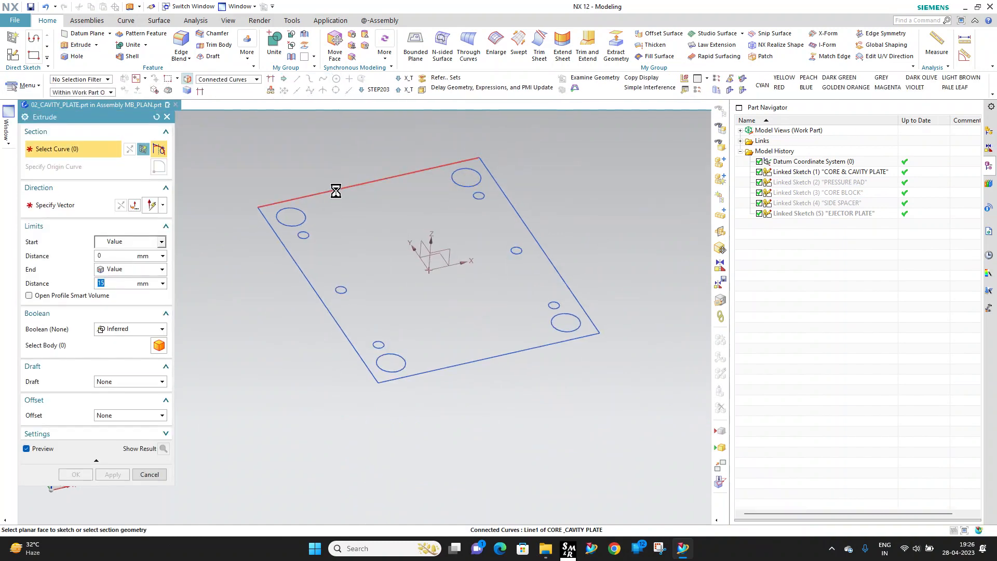
left_click(334, 193)
middle_click_drag(383, 267, 381, 244)
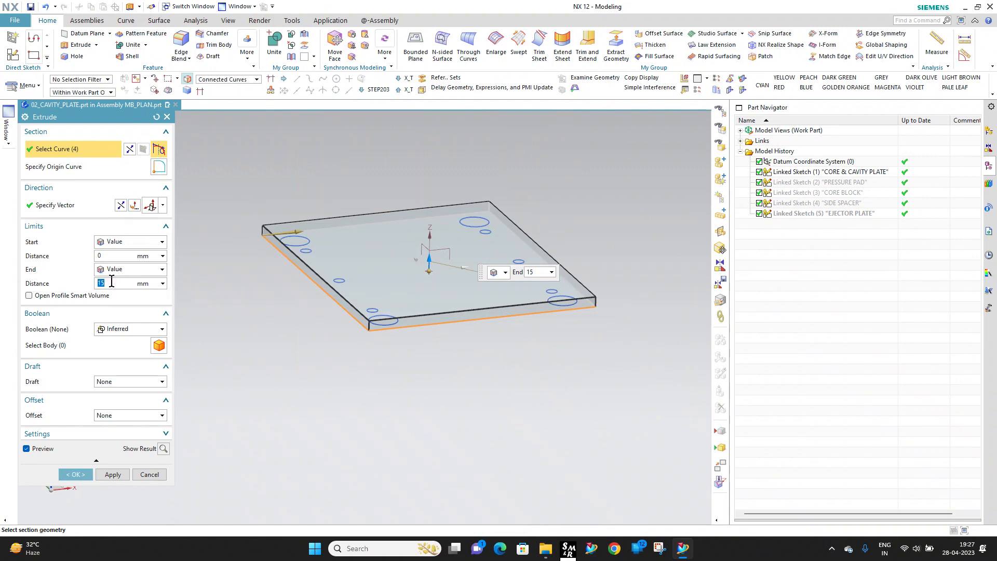
type("66")
key("Return")
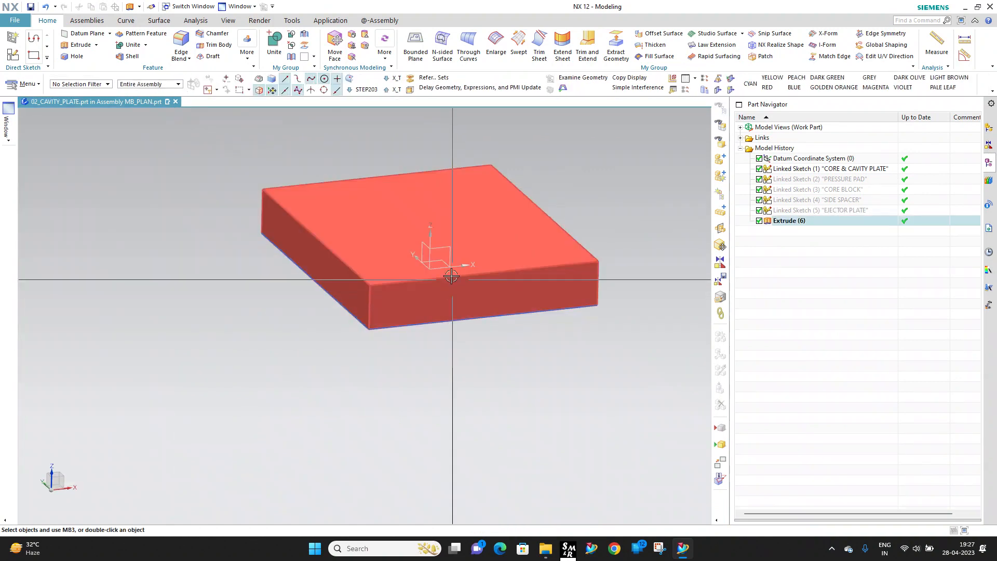
Step: Open the INSERT_PLAN part file from the PROCESS folder
left_click(15, 20)
left_click(44, 54)
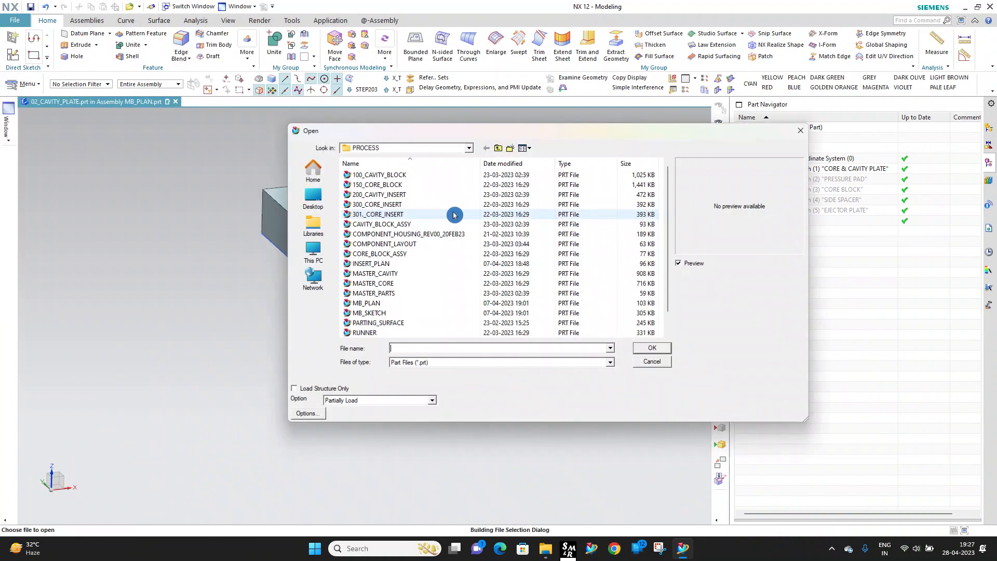
left_click(448, 214)
key("i")
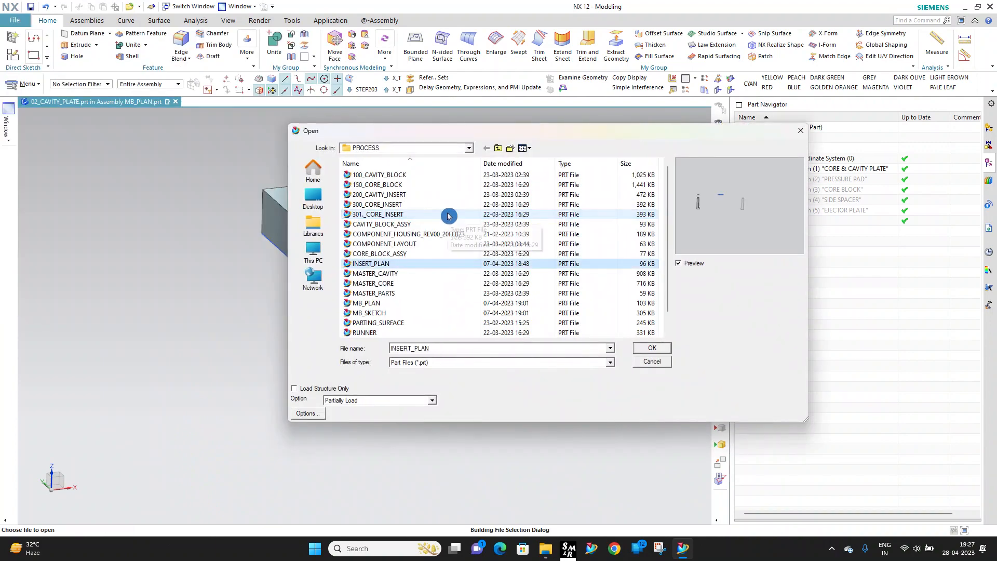
left_click(652, 348)
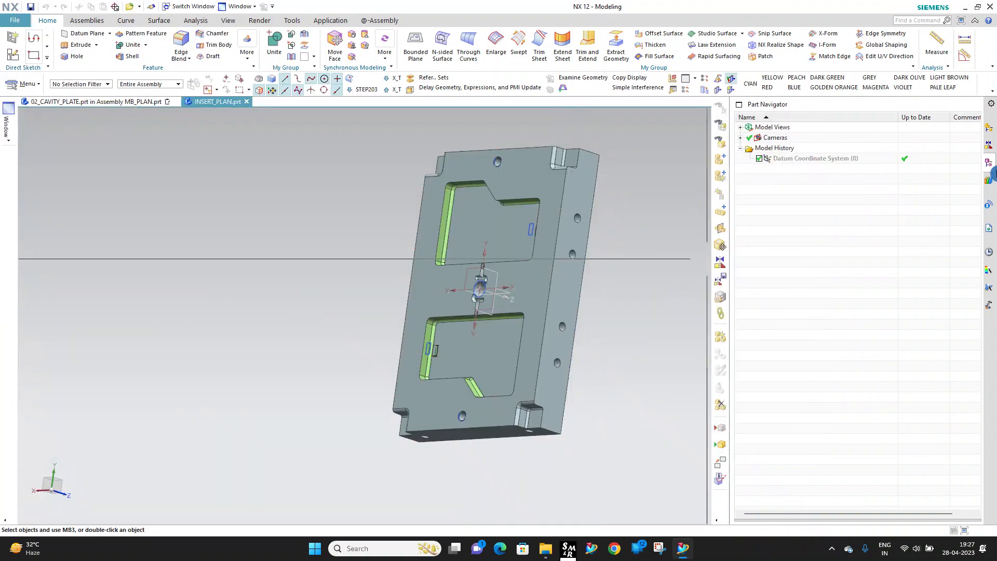
Step: Measure the cavity block's height between its parting face and its back face in INSERT_PLAN
middle_click_drag(586, 229, 664, 291)
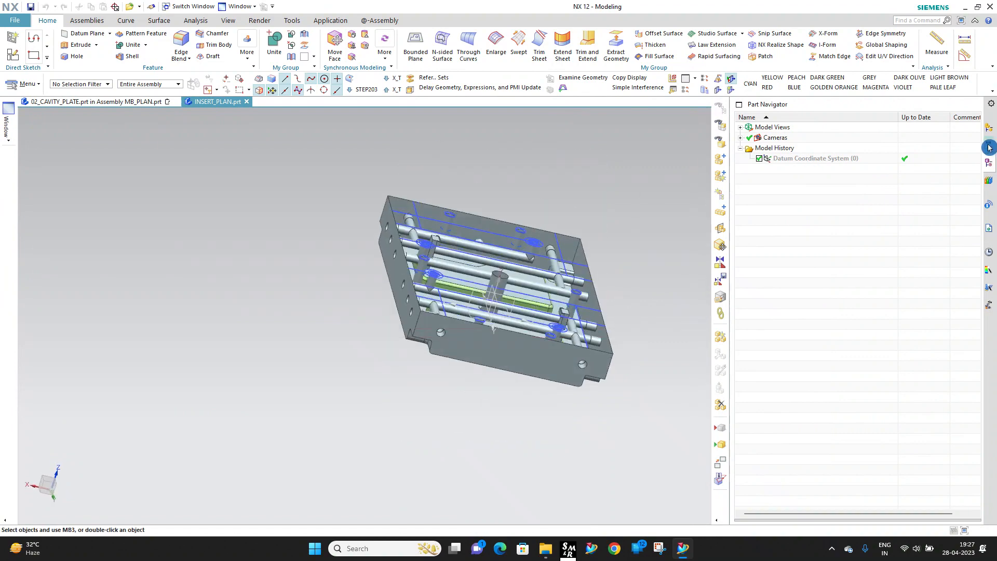
left_click(988, 128)
middle_click_drag(599, 246, 623, 244)
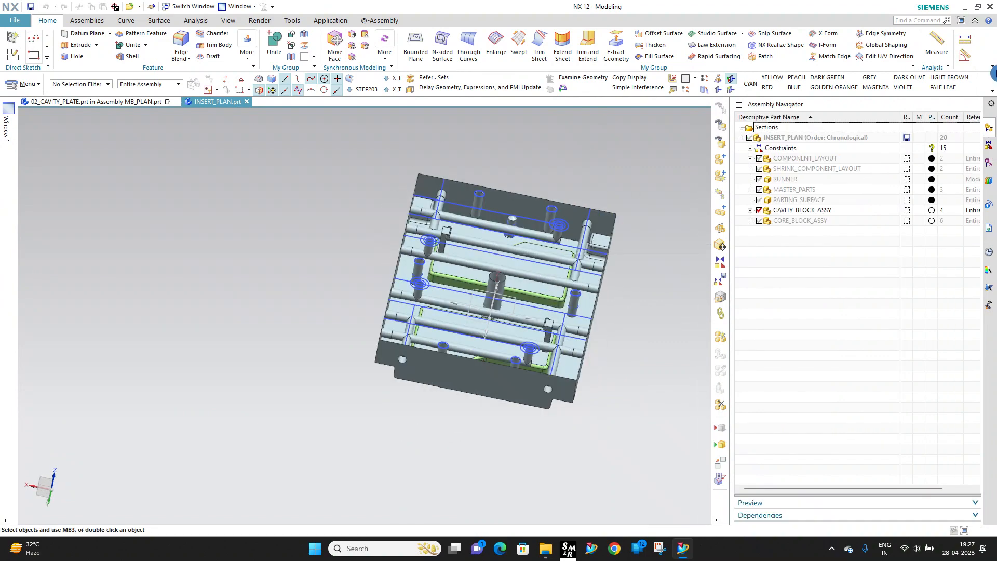
left_click(967, 48)
middle_click_drag(552, 323, 510, 163)
scroll(554, 300, "up", 3)
left_click(554, 300)
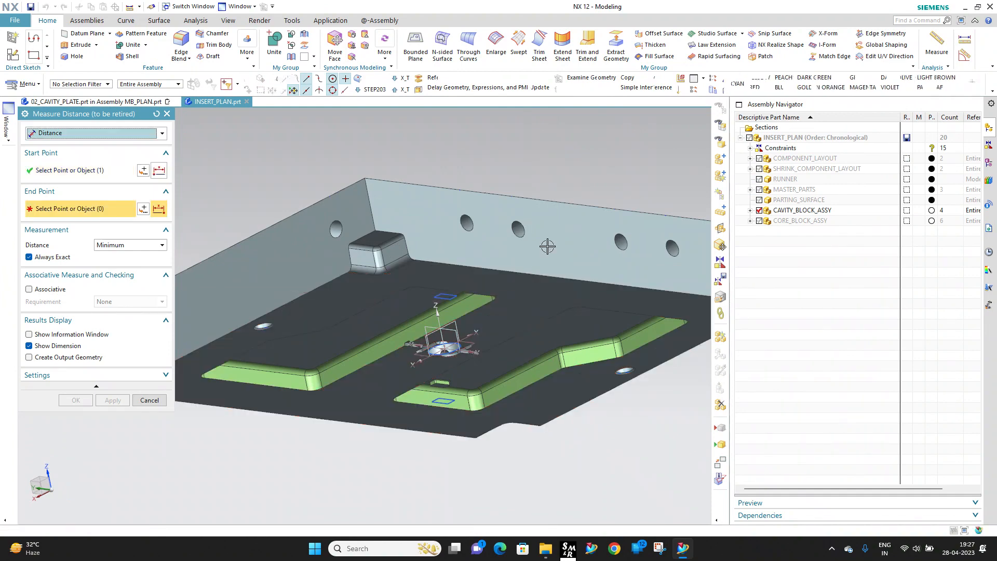
middle_click_drag(548, 335, 563, 280)
left_click(539, 260)
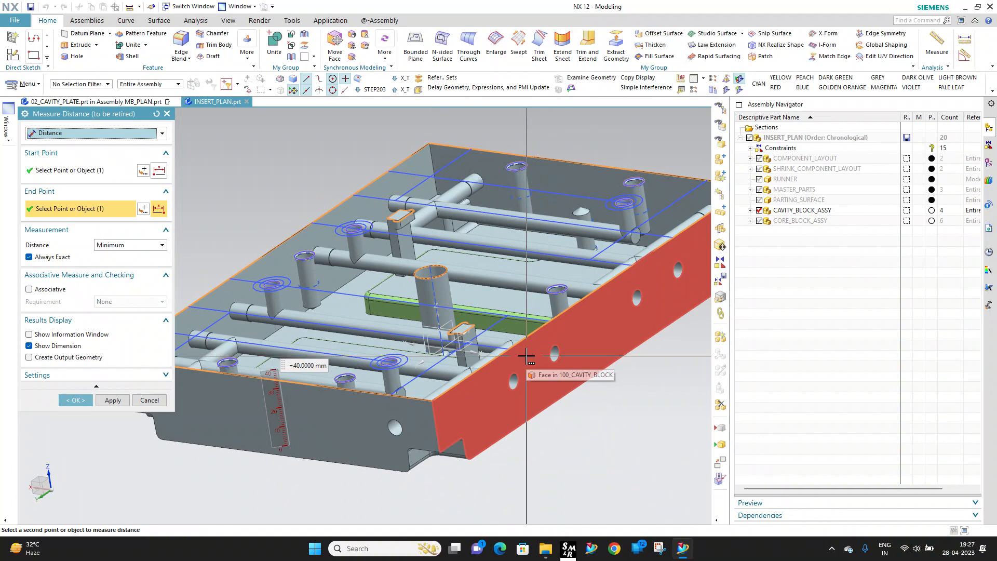
key("Escape")
scroll(380, 358, "down", 2)
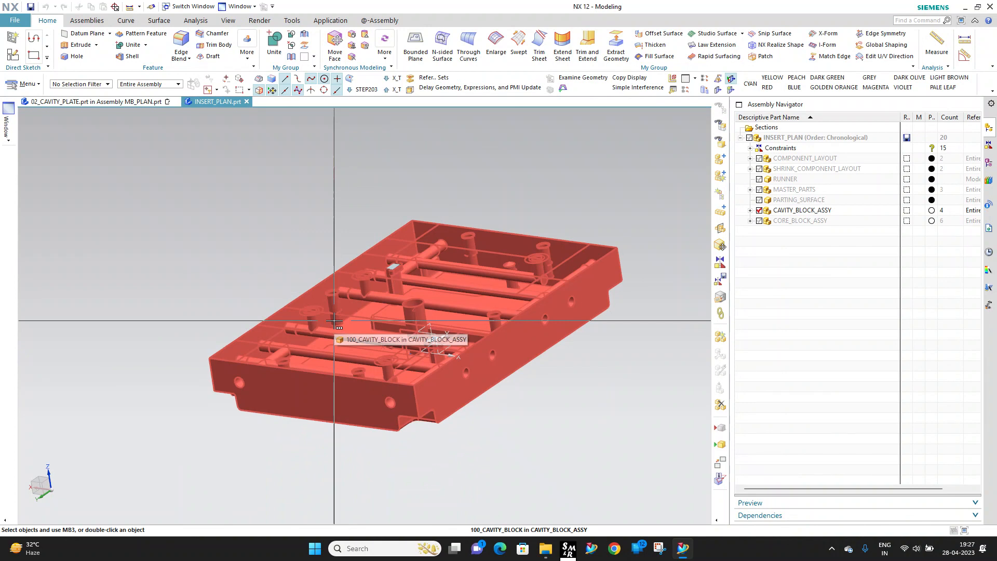
Step: Return to the MB_PLAN assembly and set the cavity plate's extrusion end distance to 76 mm
left_click(240, 7)
left_click(268, 75)
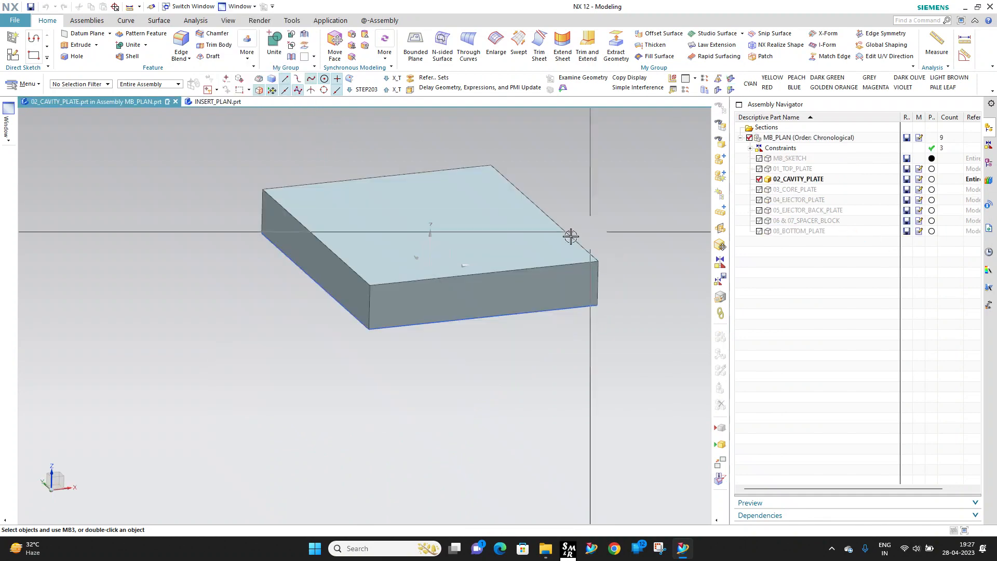
double_click(519, 287)
left_click(154, 280)
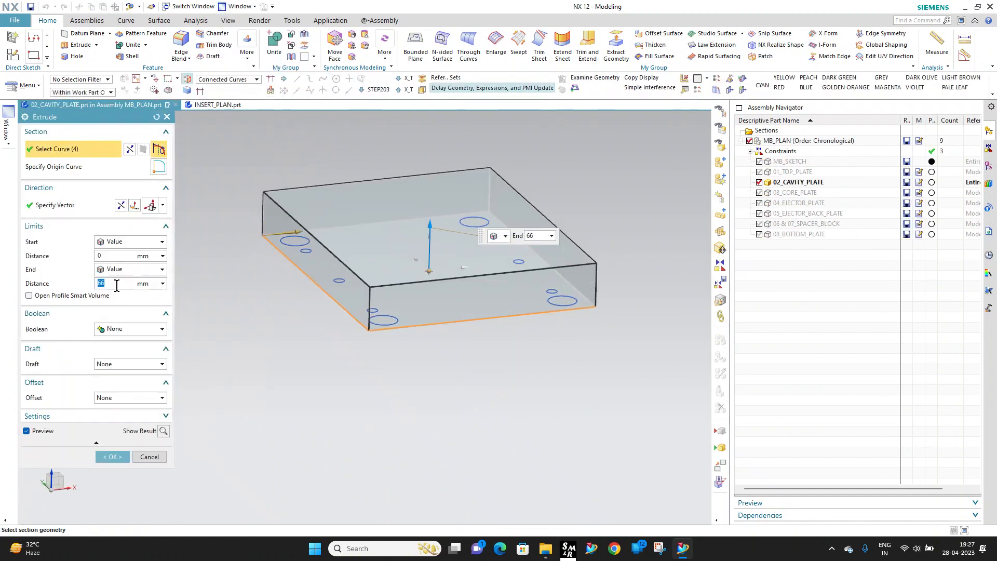
type("76")
key("Return")
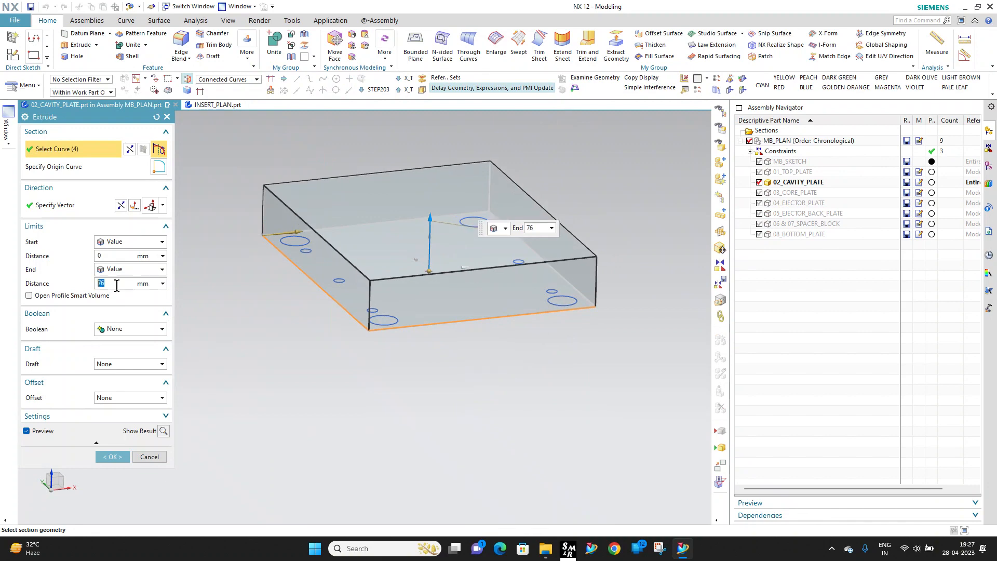
left_click(112, 457)
Step: Show 01_TOP_PLATE with the cavity plate and make the MB_PLAN assembly the work part
mouse_move(437, 340)
middle_mouse_down()
mouse_move(409, 245)
mouse_move(447, 210)
mouse_move(350, 231)
mouse_move(363, 231)
mouse_move(369, 328)
mouse_move(485, 218)
mouse_move(438, 156)
mouse_move(441, 111)
mouse_move(449, 161)
mouse_move(505, 207)
mouse_move(457, 123)
mouse_move(469, 227)
mouse_move(458, 251)
middle_mouse_up()
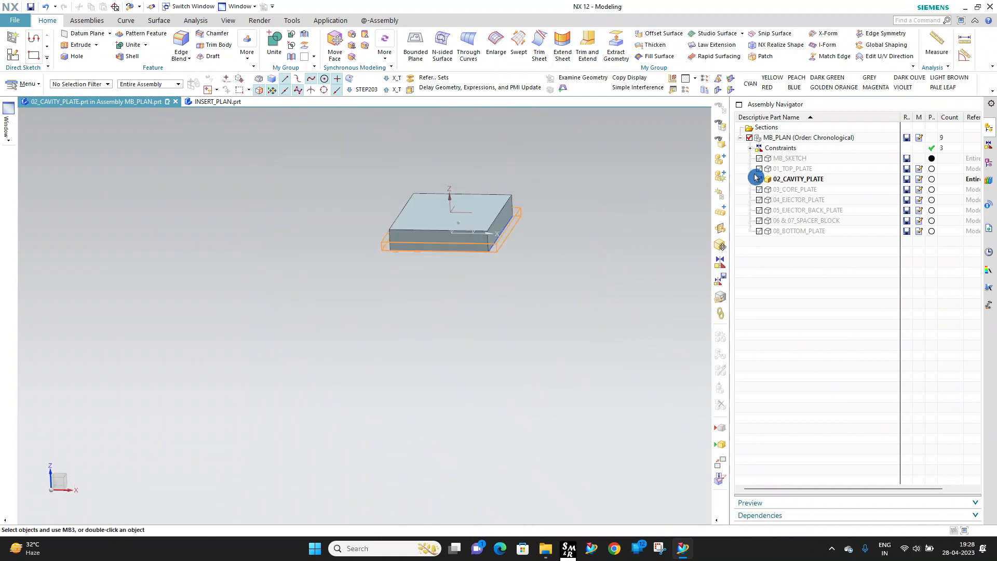
double_click(775, 139)
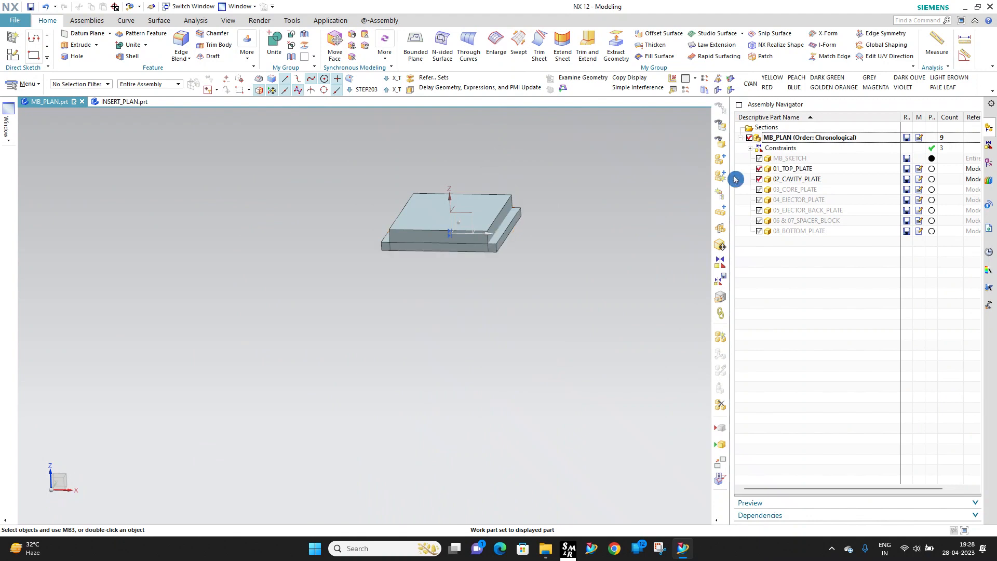
Step: Hide 01_TOP_PLATE and make 02_CAVITY_PLATE the work part
scroll(477, 244, "down", 3)
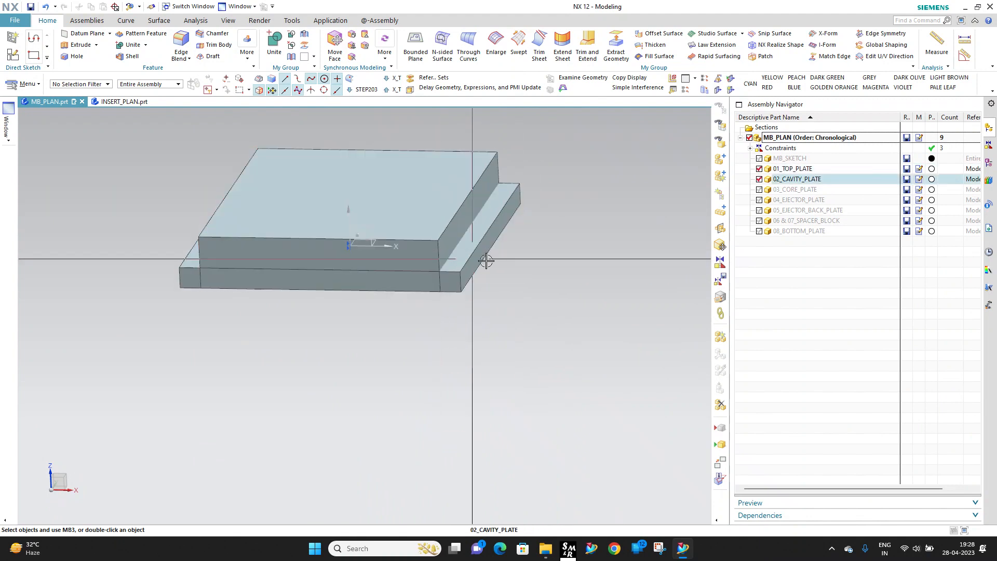
scroll(457, 263, "down", 3)
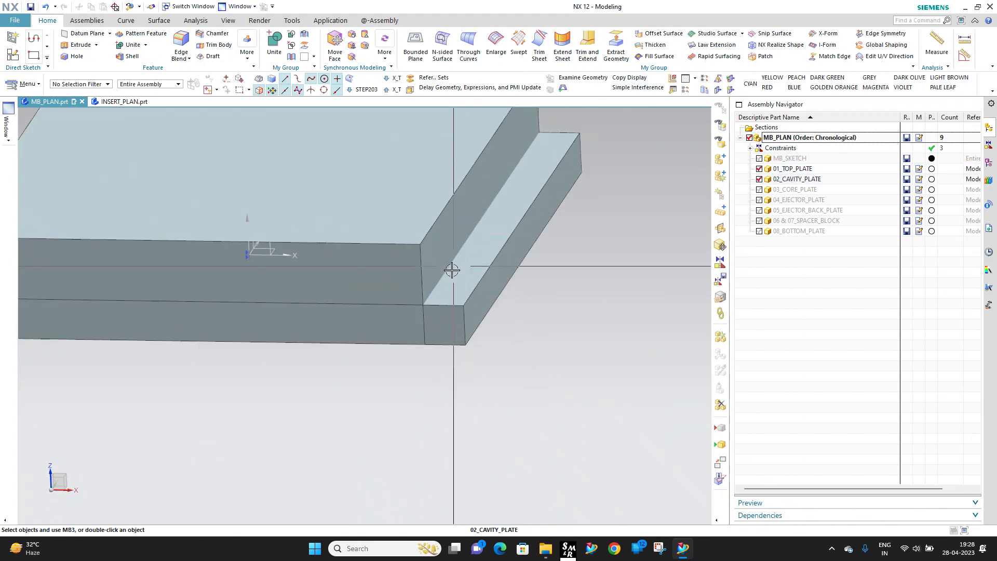
scroll(449, 256, "up", 3)
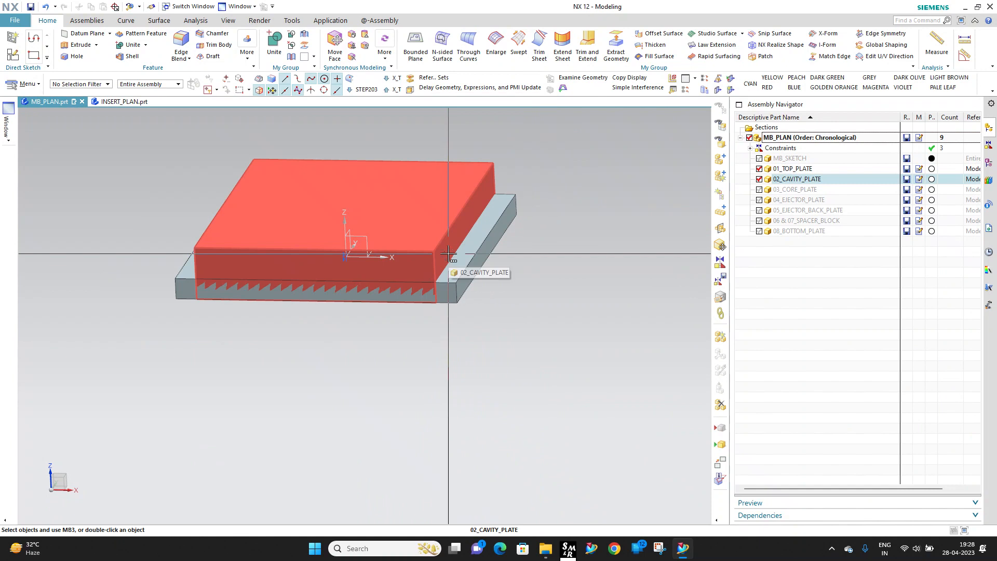
mouse_move(448, 254)
middle_mouse_down()
mouse_move(445, 205)
mouse_move(440, 251)
middle_mouse_up()
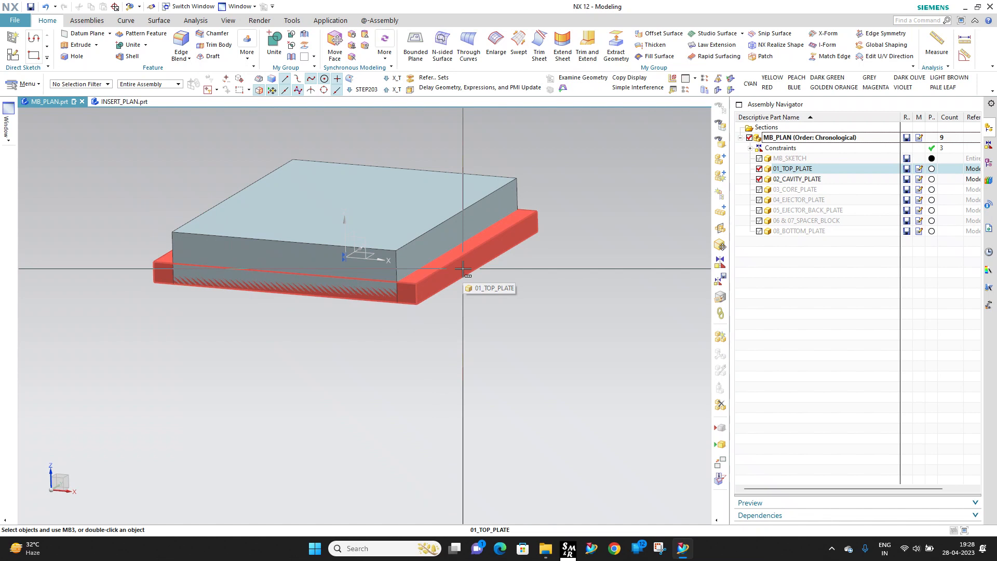
left_click(765, 170)
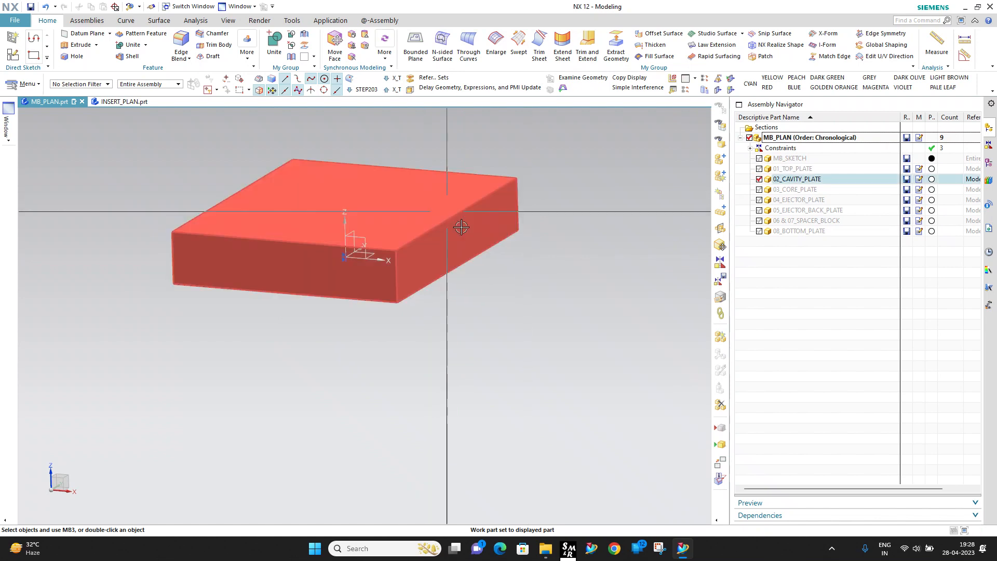
middle_click_drag(460, 234, 447, 208)
double_click(801, 179)
Step: Start a hole on the cavity plate's face, placing points at the six small circle centres and deleting the stray point
scroll(448, 192, "down", 3)
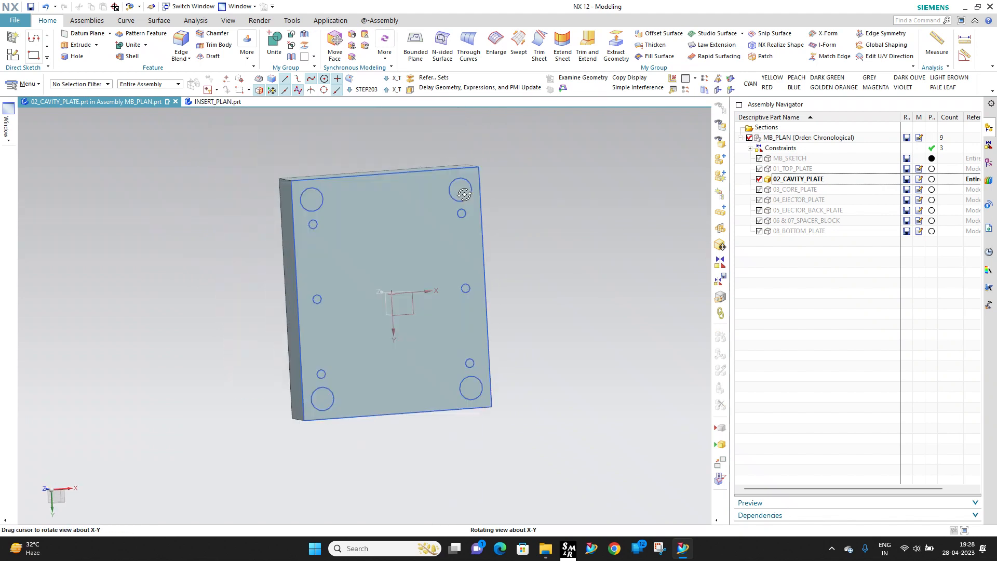
scroll(454, 213, "up", 5)
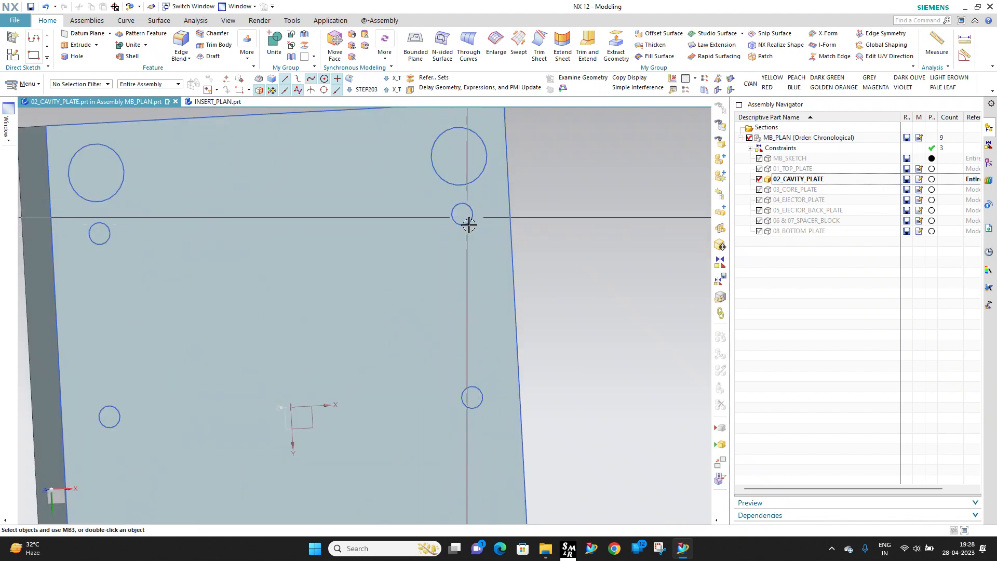
scroll(447, 218, "down", 5)
middle_click_drag(436, 216, 412, 338)
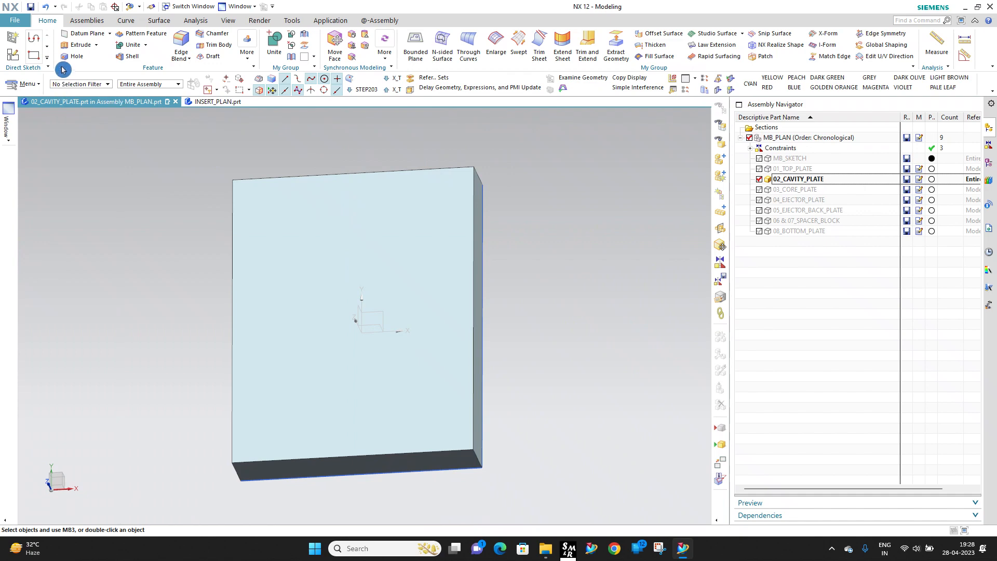
left_click(412, 252)
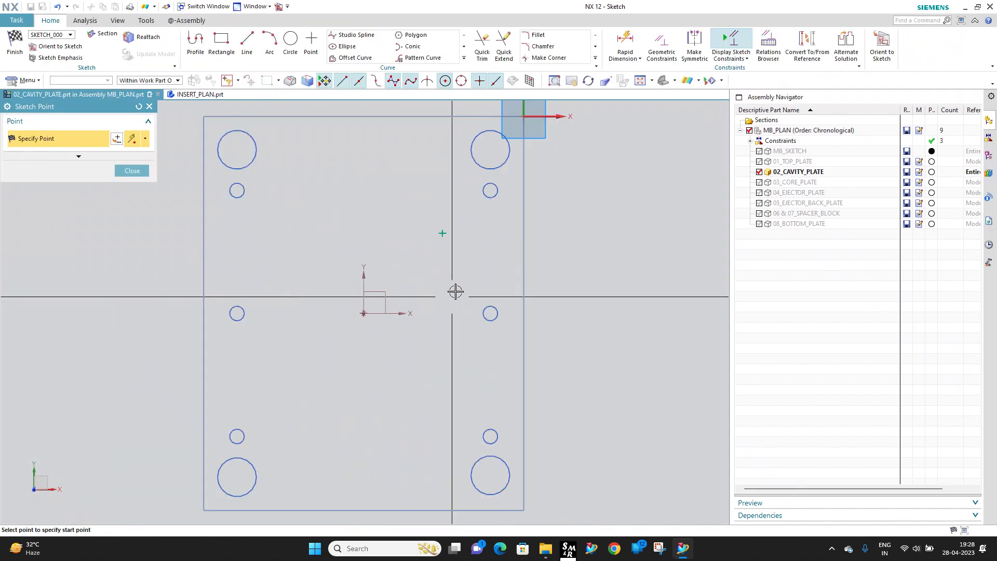
left_click(490, 190)
left_click(237, 191)
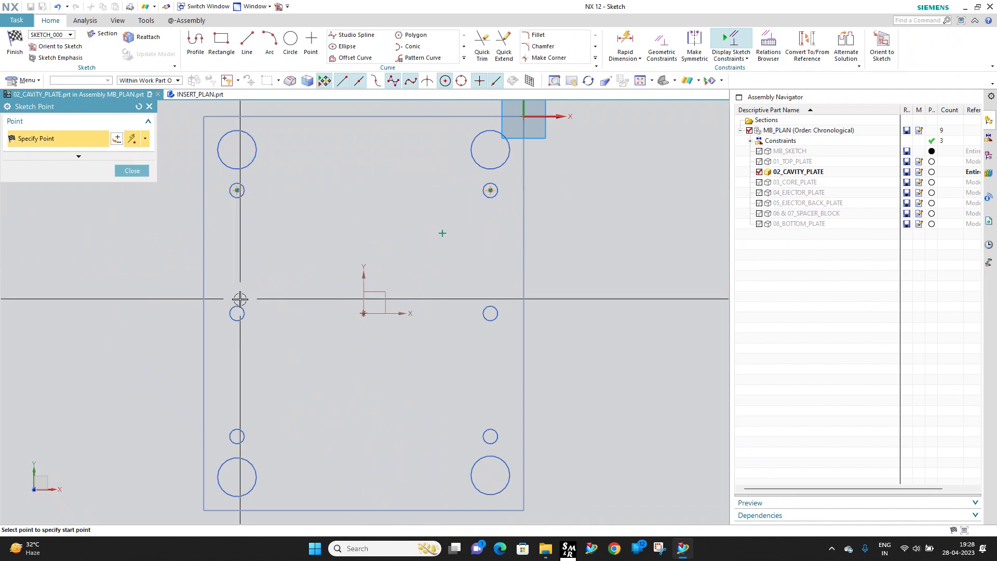
left_click(237, 313)
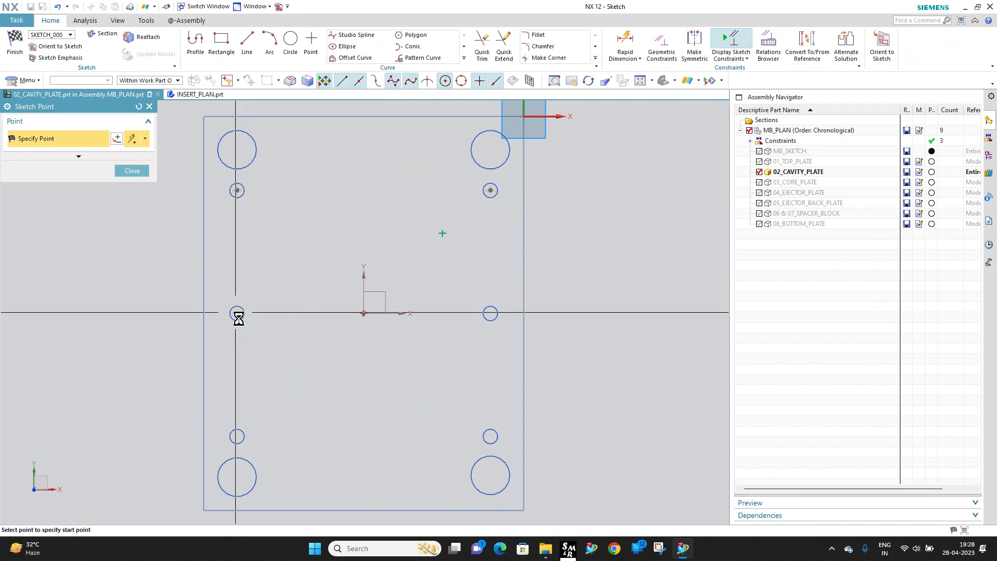
left_click(491, 437)
left_click(490, 313)
key("Escape")
left_click_drag(420, 212, 457, 256)
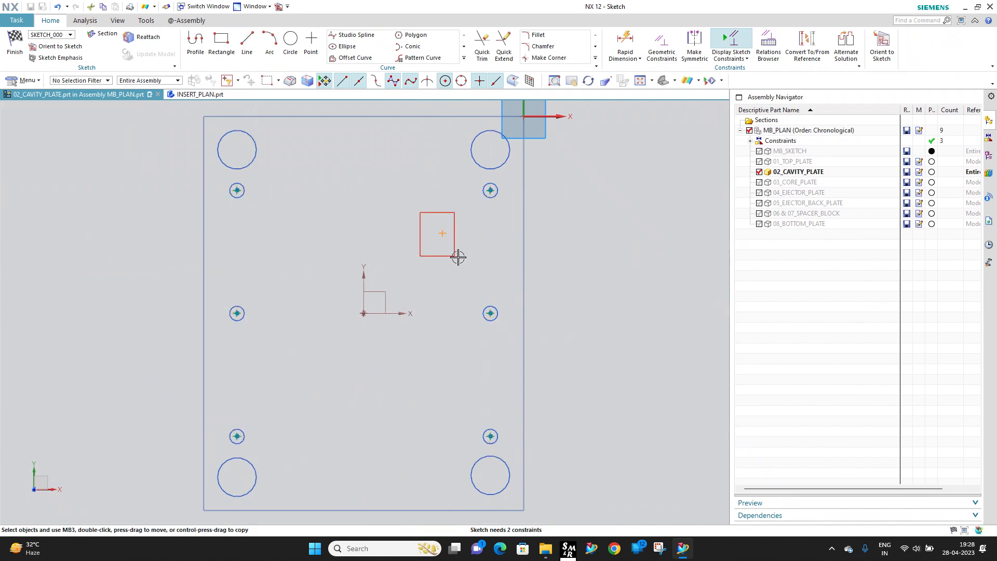
key("Delete")
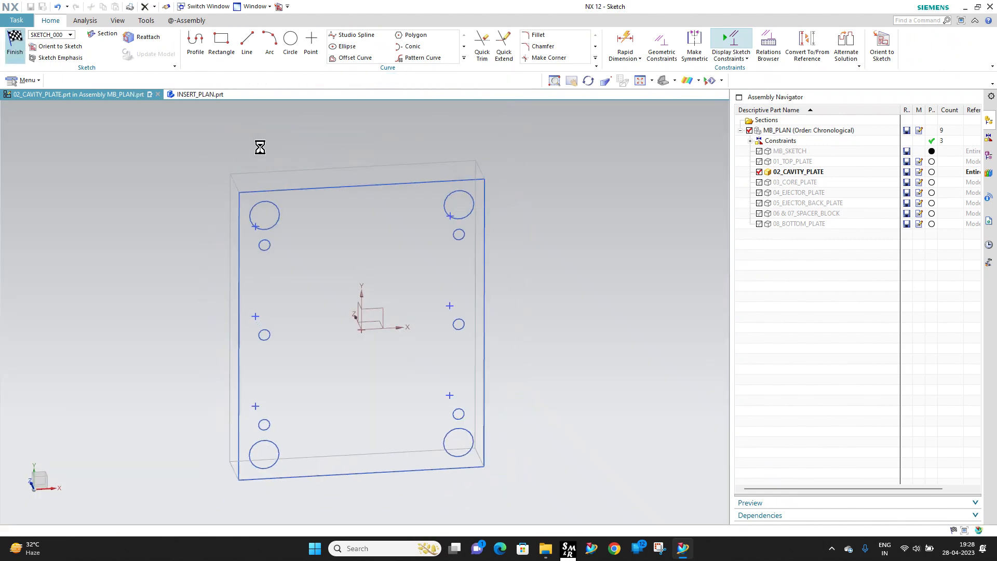
Step: Cut M16 x 2 threaded holes 40 mm deep at the six sketched points
left_click(83, 134)
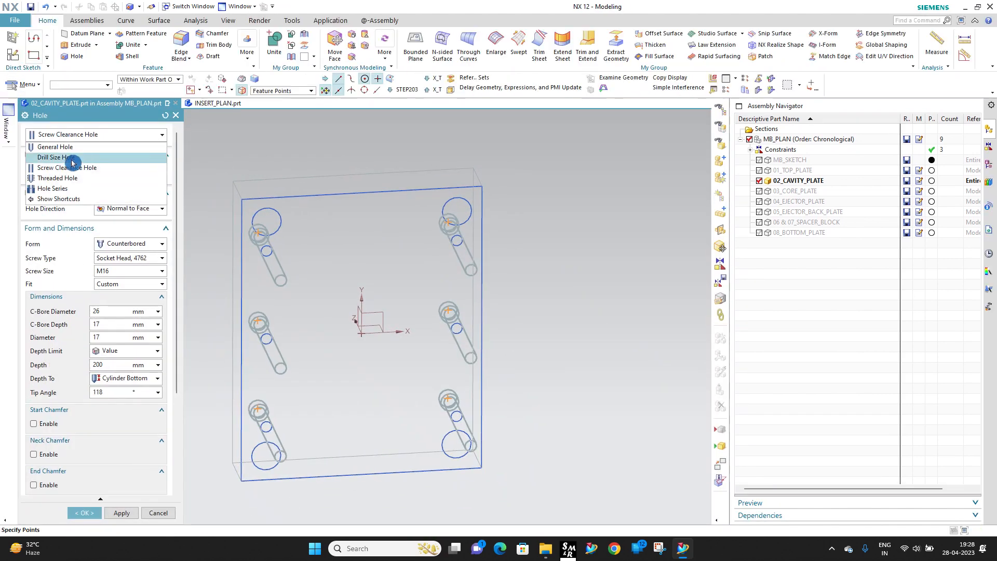
left_click(75, 178)
left_click(118, 263)
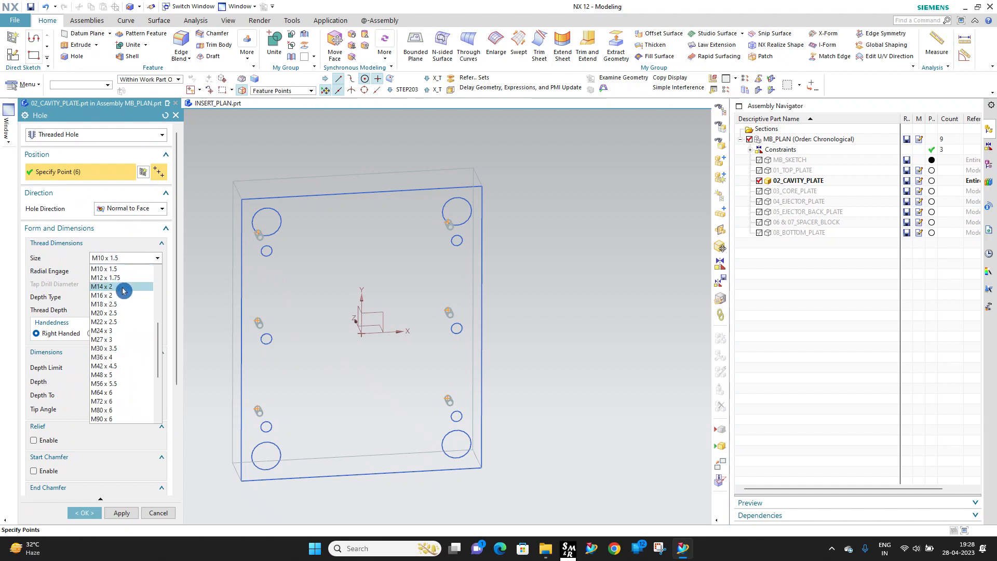
left_click(126, 297)
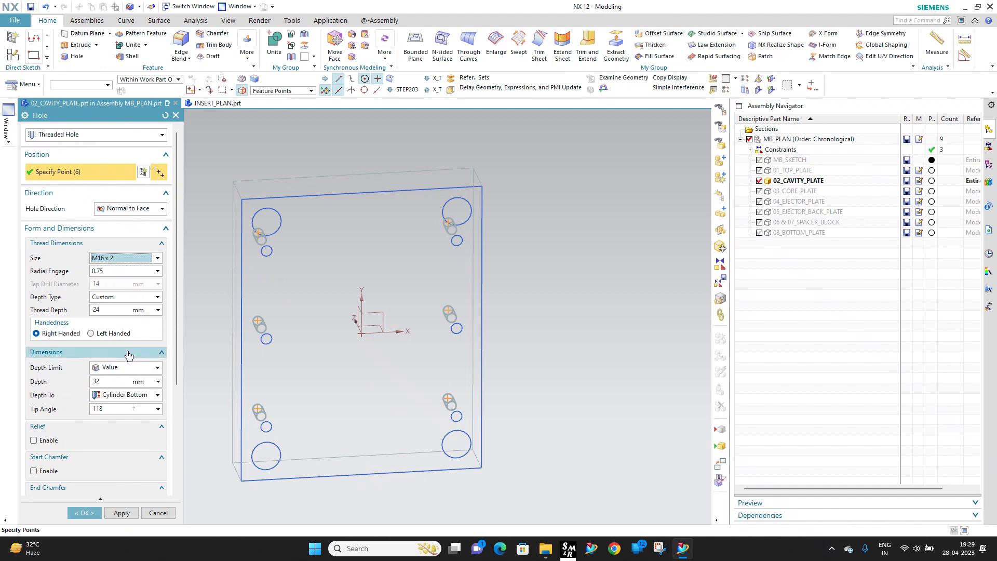
left_click(140, 380)
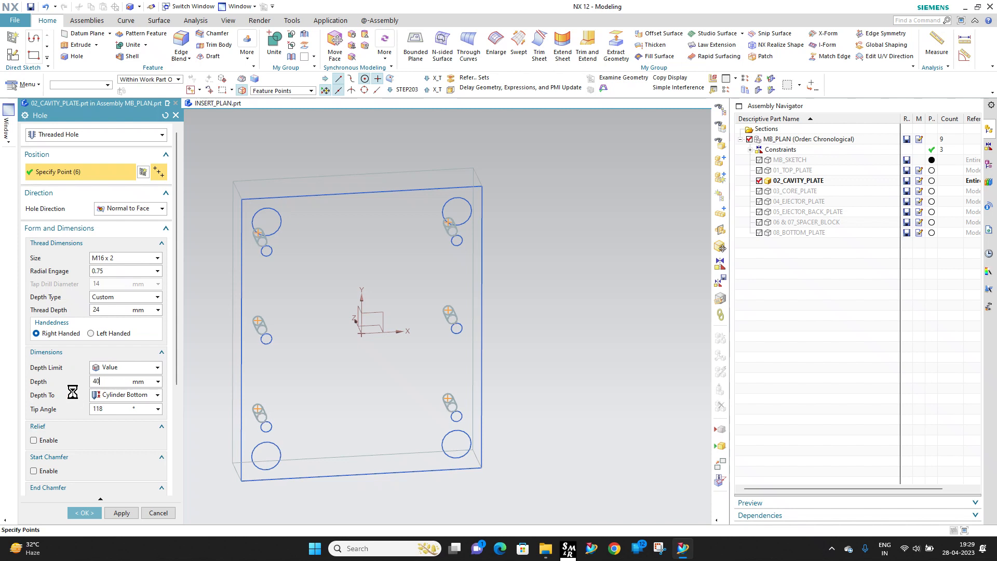
left_click(82, 516)
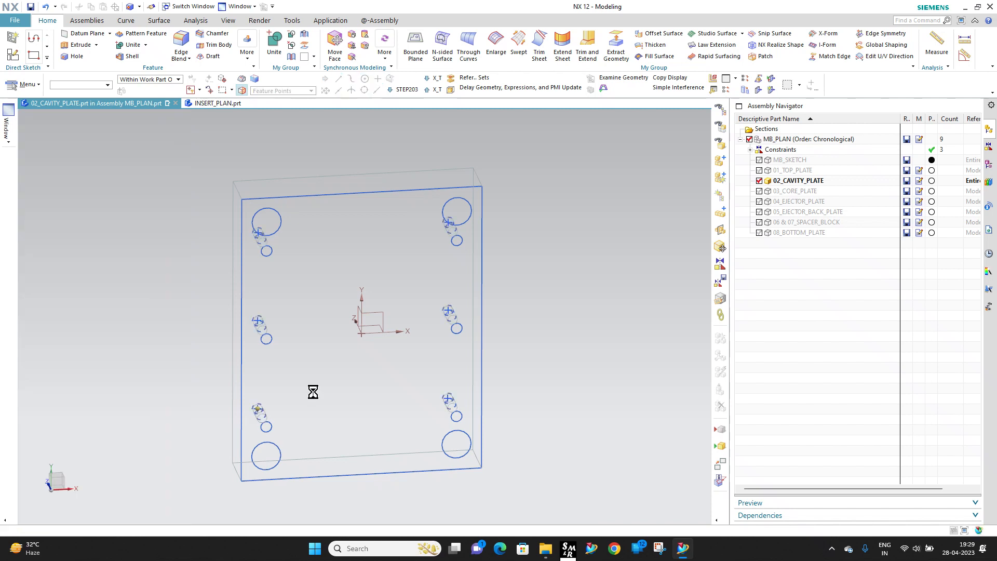
Step: Measure the diameter of one of the large corner circles on the cavity plate
middle_click_drag(314, 391, 364, 408)
scroll(334, 431, "up", 5)
scroll(329, 376, "down", 4)
scroll(351, 374, "up", 1)
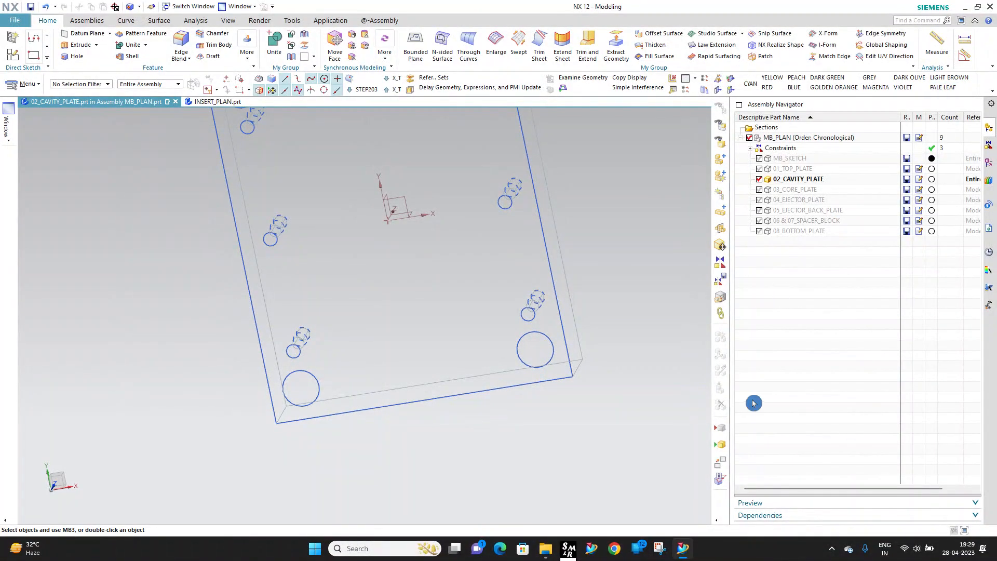
left_click(957, 42)
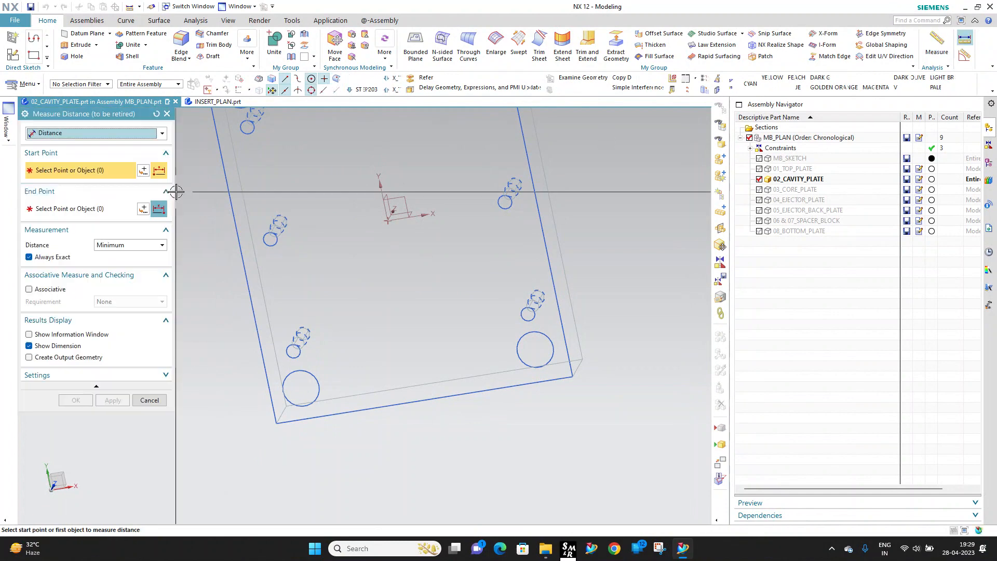
left_click(97, 133)
left_click(64, 200)
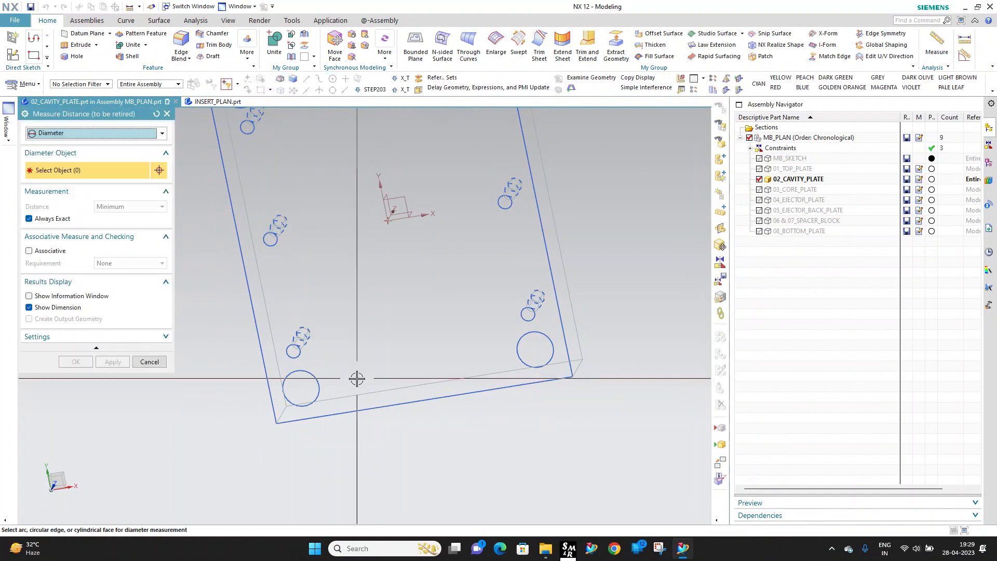
left_click(318, 380)
middle_click(490, 358)
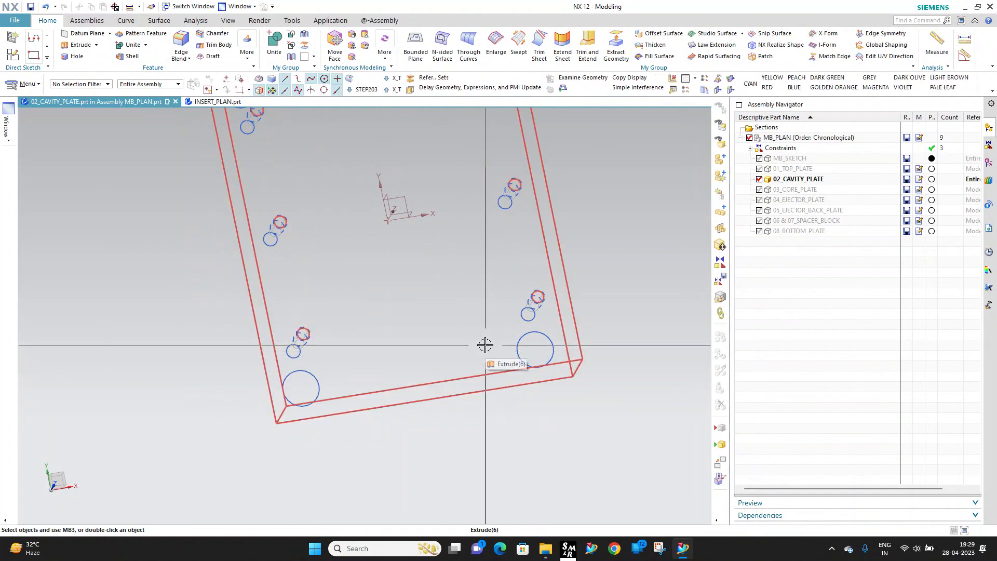
Step: Sketch hole points at the centres of the four large corner circles on the plate's face, without the stray point
key("F8")
scroll(271, 291, "down", 4)
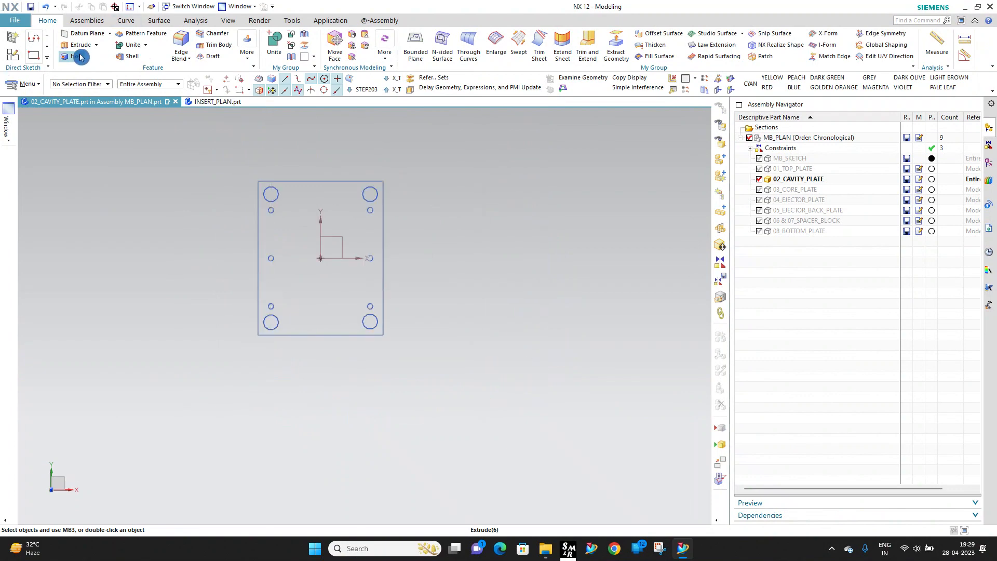
left_click(335, 197)
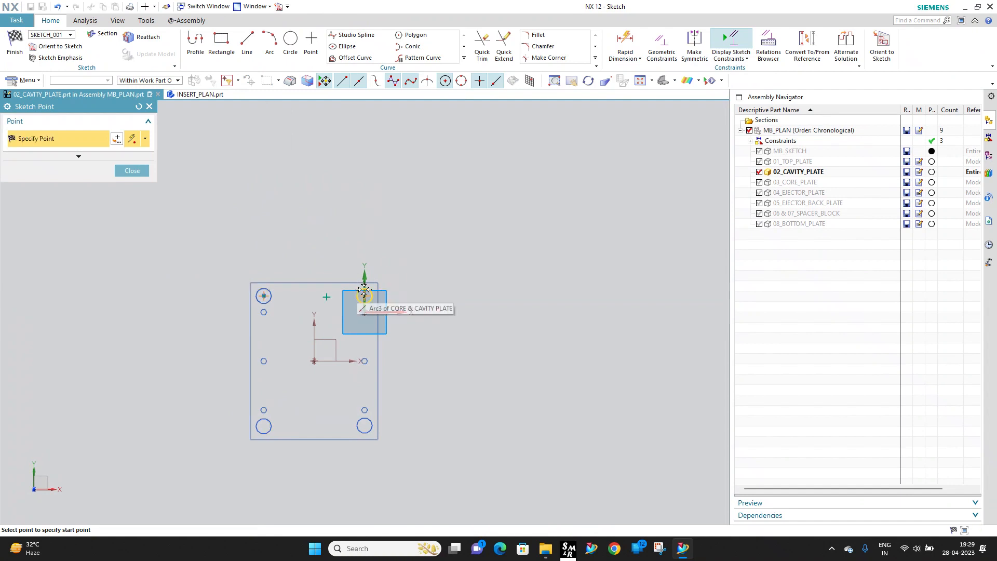
left_click(365, 294)
left_click(365, 426)
left_click(264, 426)
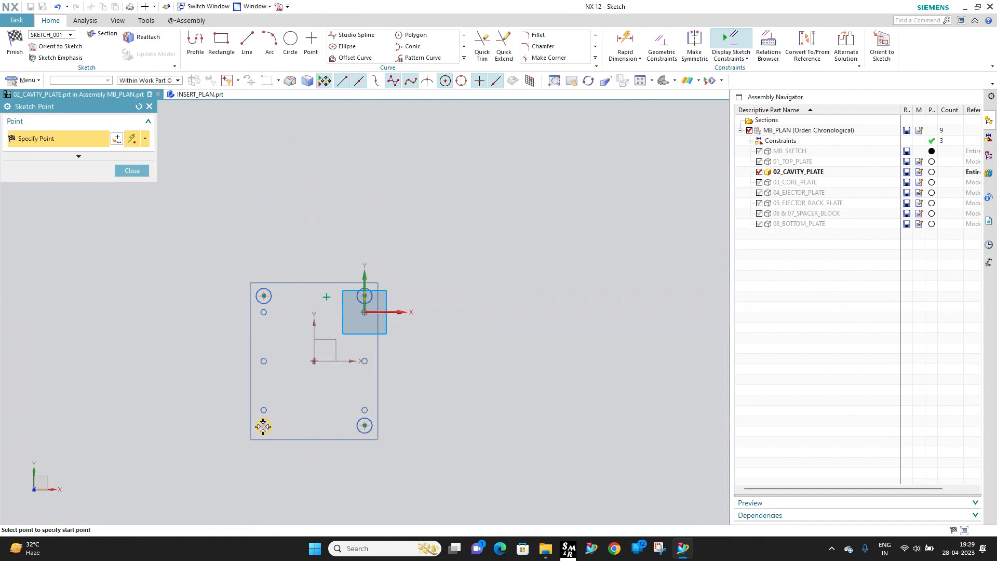
middle_click(328, 349)
left_click_drag(310, 281, 340, 312)
key("Delete")
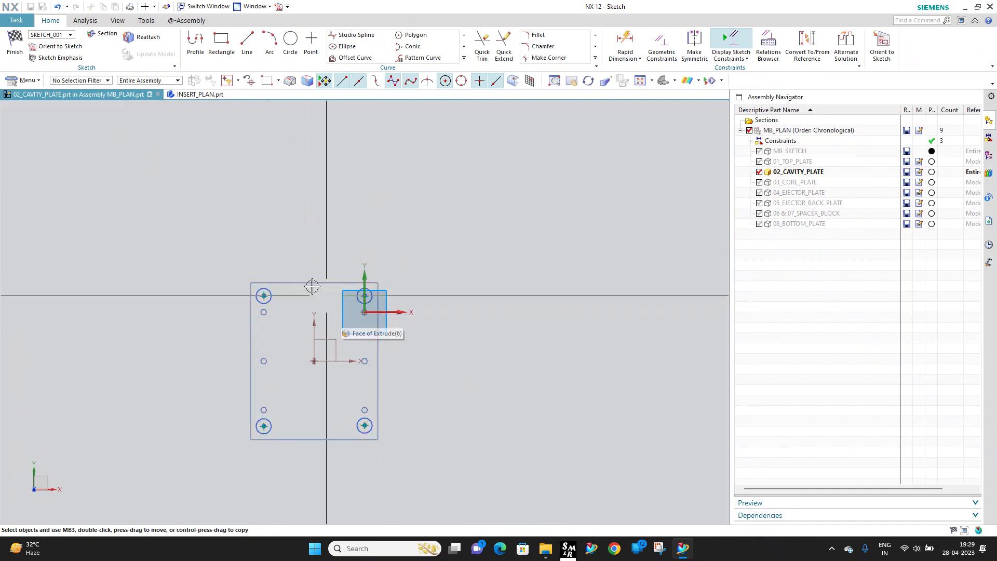
left_click(16, 56)
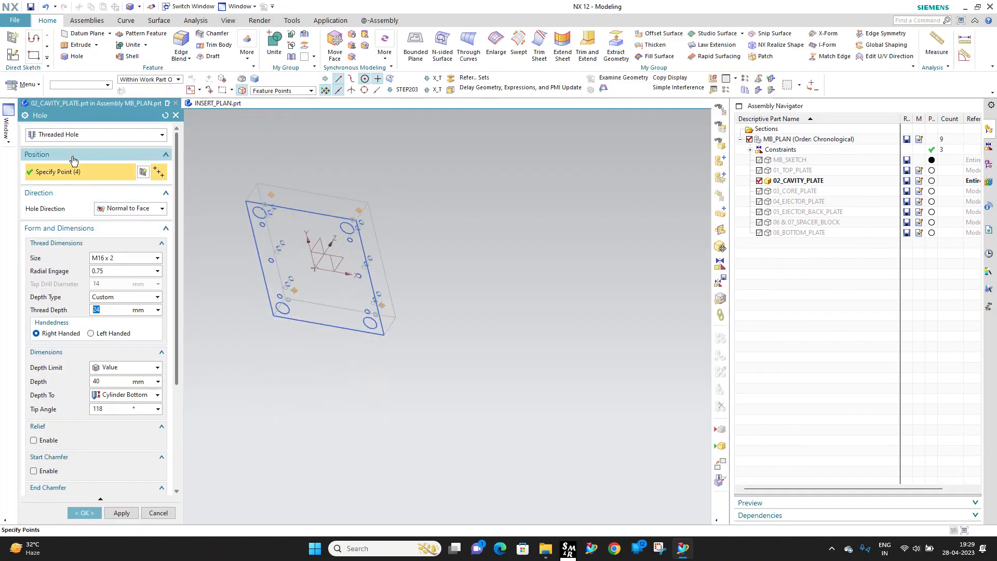
Step: Set the four corner holes to the General Hole type with the Counterbored form
left_click(73, 134)
left_click(67, 168)
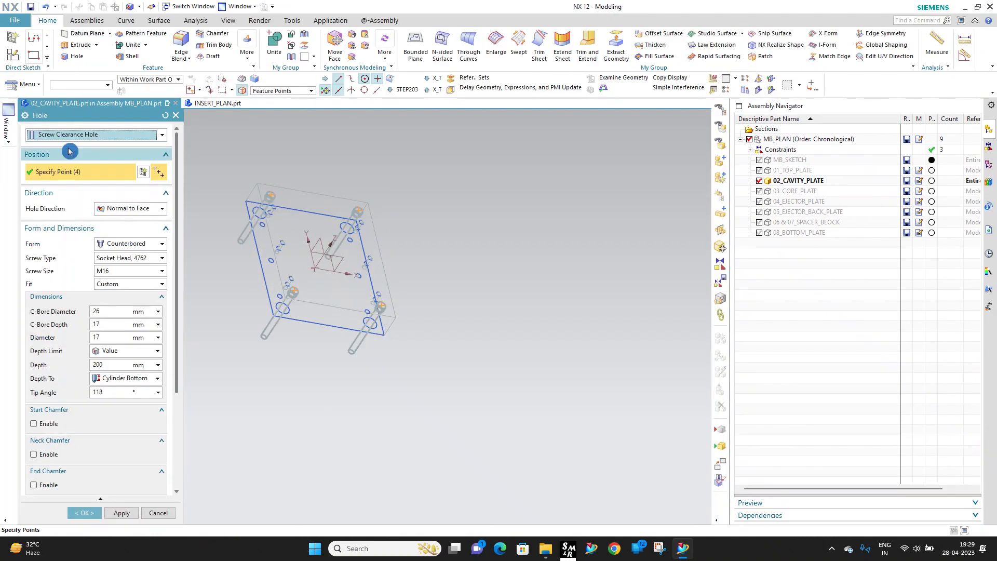
left_click(94, 134)
left_click(55, 147)
left_click(124, 250)
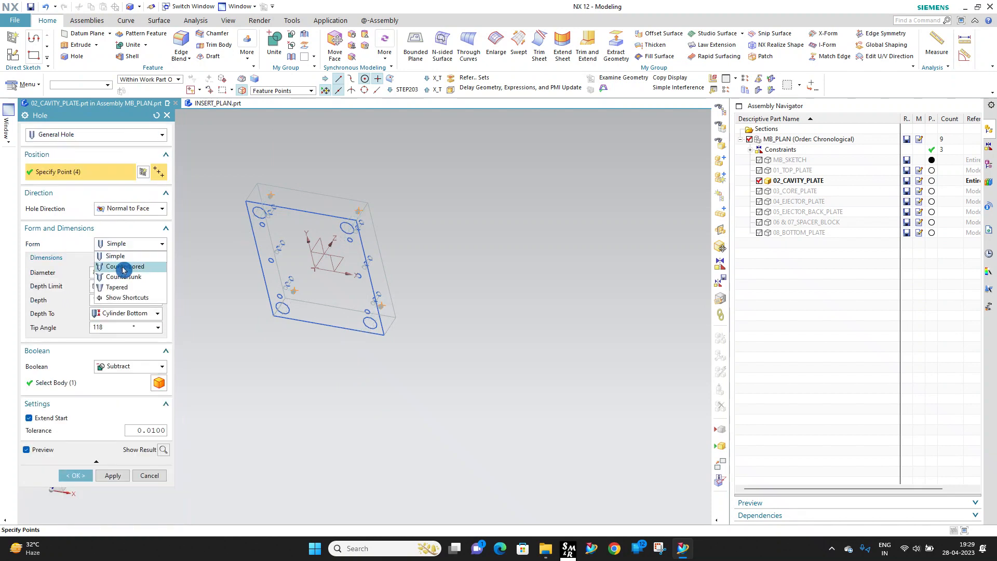
left_click(127, 258)
Step: Cut the four corner holes with a 48 mm counterbore 6.1 mm deep, a 42 mm diameter and a 200 mm depth
scroll(260, 193, "up", 5)
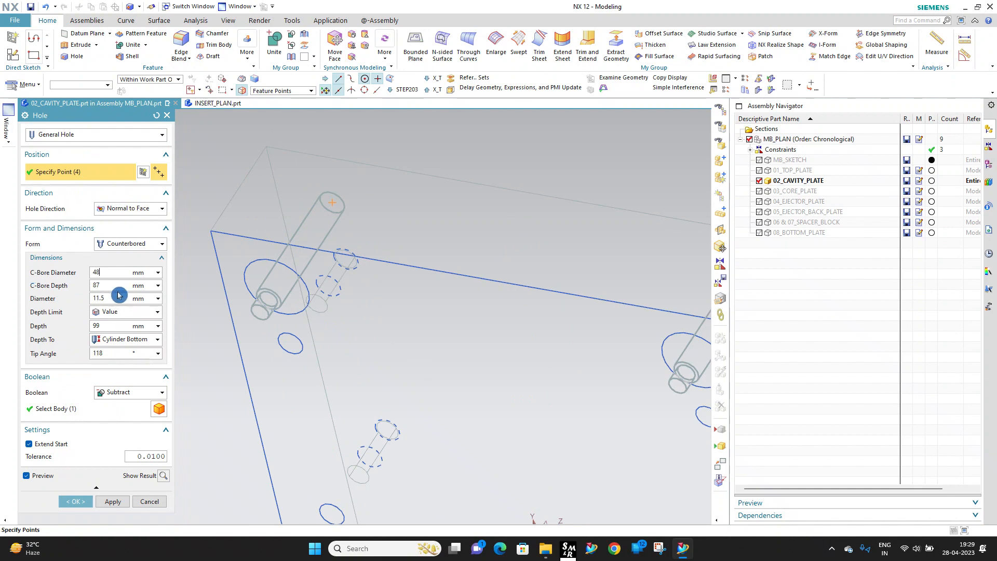
left_click(97, 285)
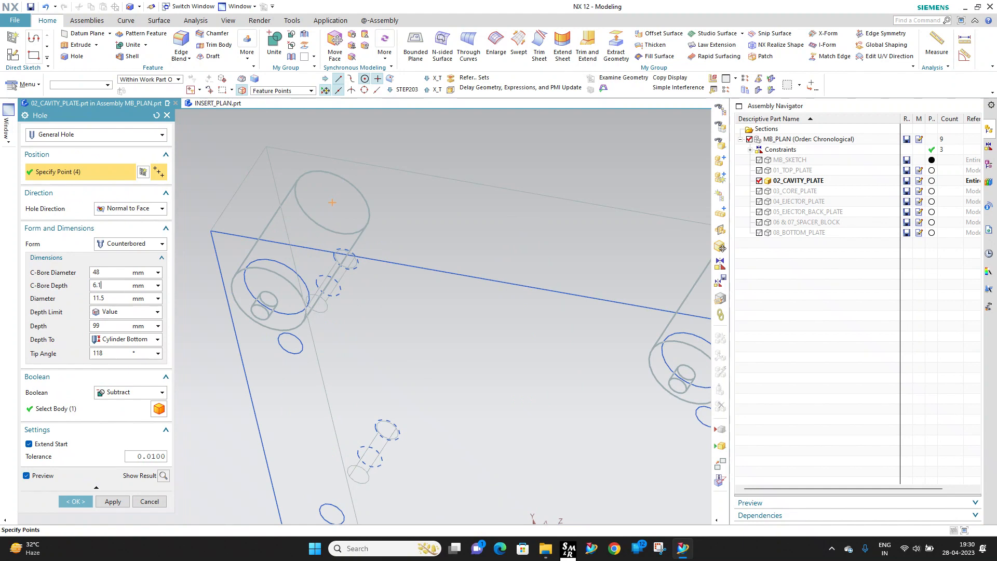
key("Tab")
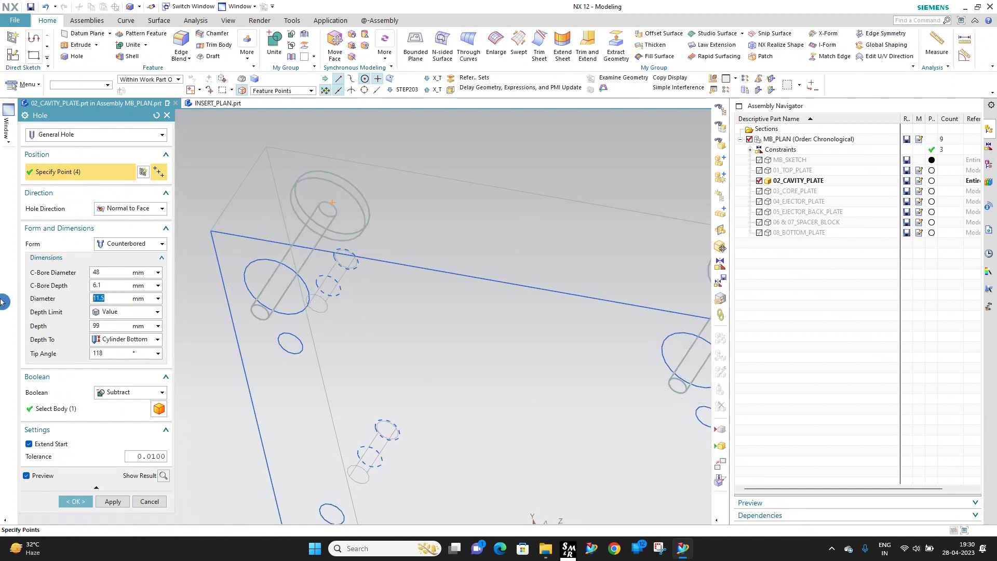
left_click(104, 326)
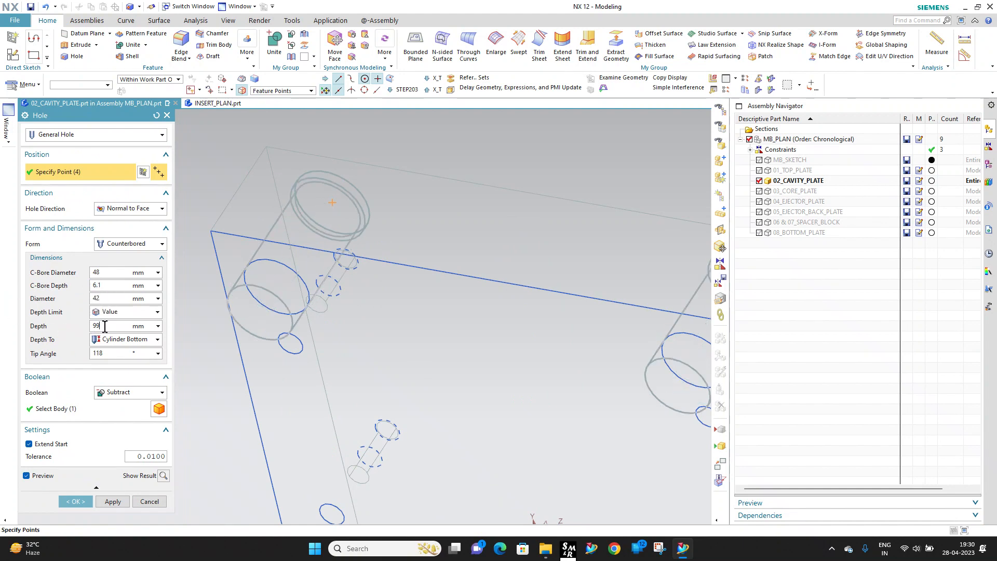
type("200")
key("Return")
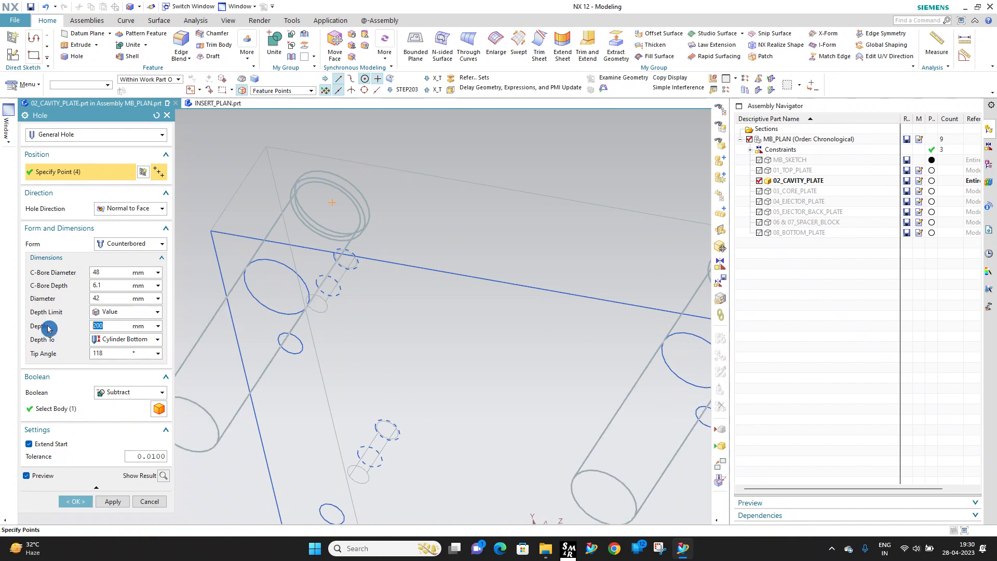
left_click(75, 501)
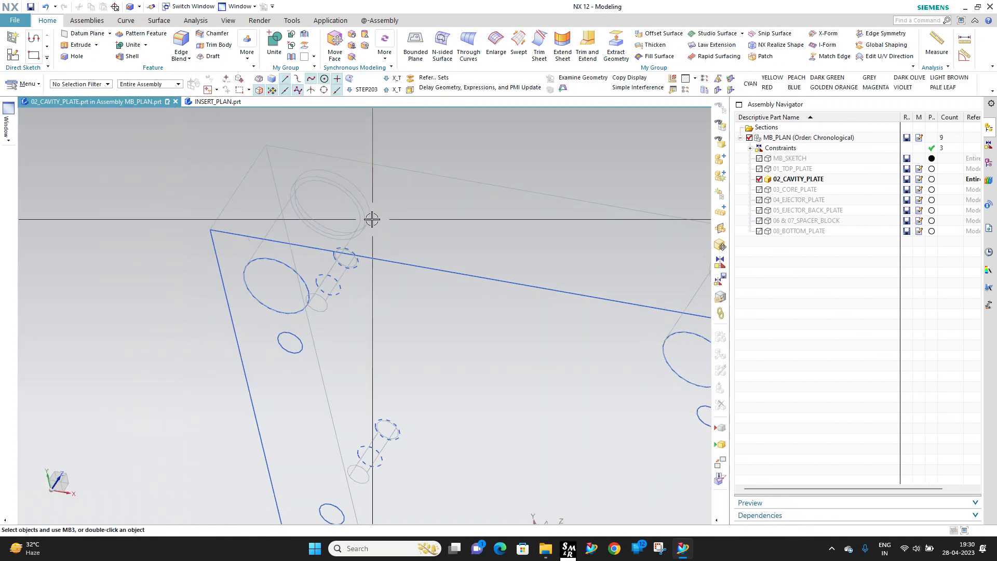
Step: Examine the counterbored corner holes and the threaded holes from both faces of the cavity plate
scroll(370, 216, "down", 3)
right_click_drag(422, 156, 423, 155)
mouse_move(423, 260)
middle_mouse_down()
mouse_move(443, 301)
mouse_move(529, 293)
middle_mouse_up()
scroll(471, 207, "up", 4)
scroll(528, 196, "up", 3)
scroll(513, 188, "down", 4)
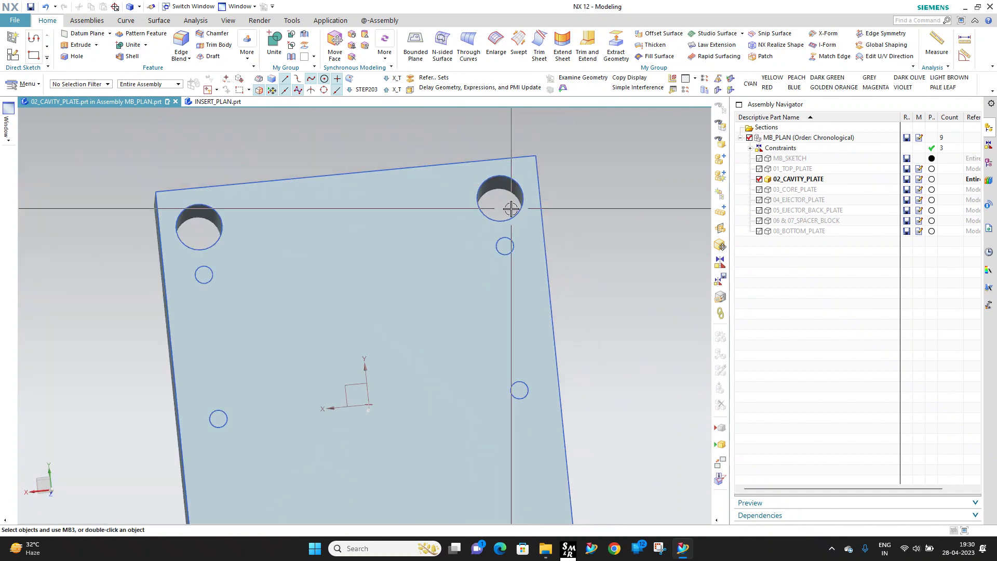
middle_click_drag(511, 209, 301, 244)
scroll(407, 283, "down", 4)
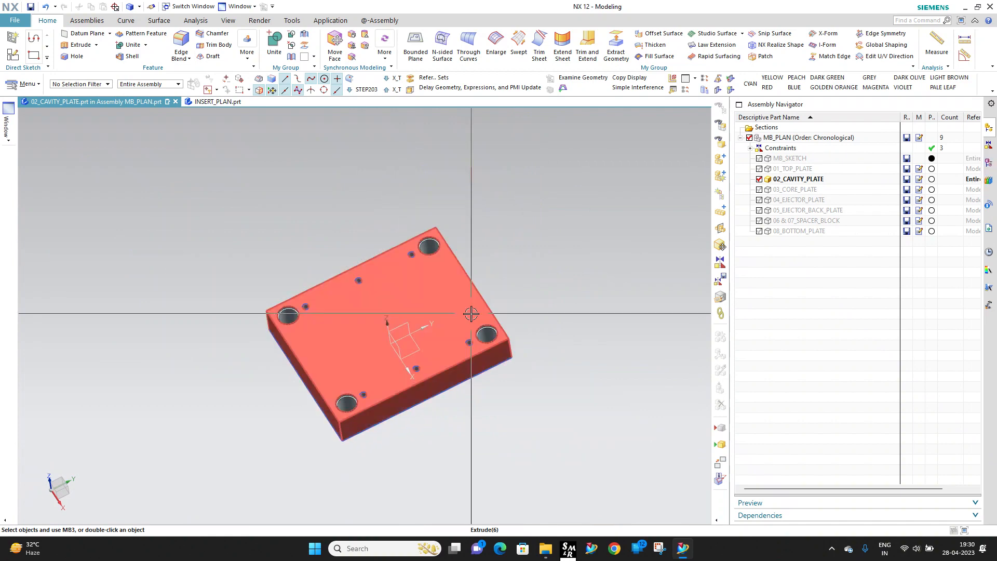
middle_click_drag(423, 244, 417, 193)
Step: Show the linked EJECTOR PLATE sketch on the cavity plate and look over its concentric circles near the corners
left_click(986, 167)
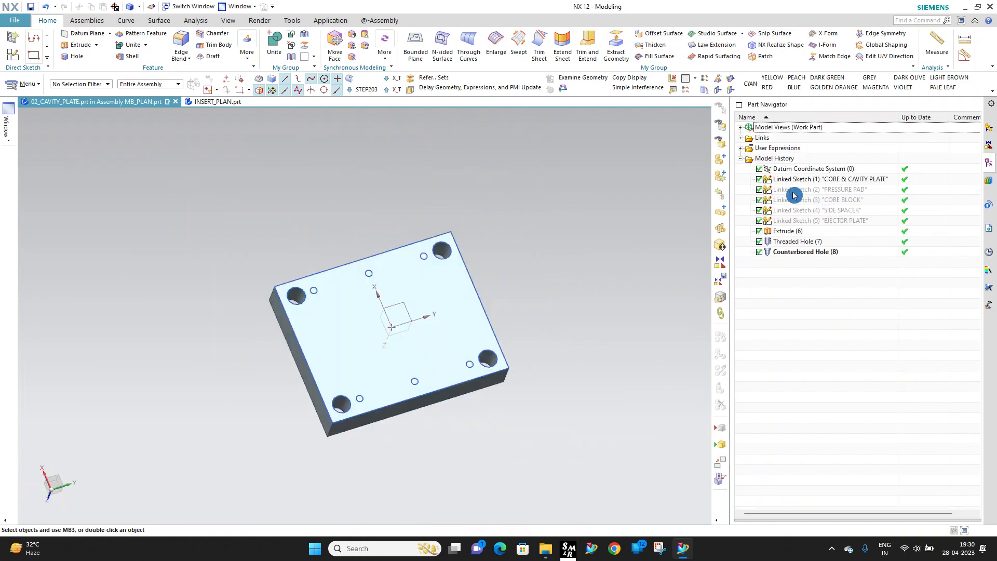
right_click(853, 226)
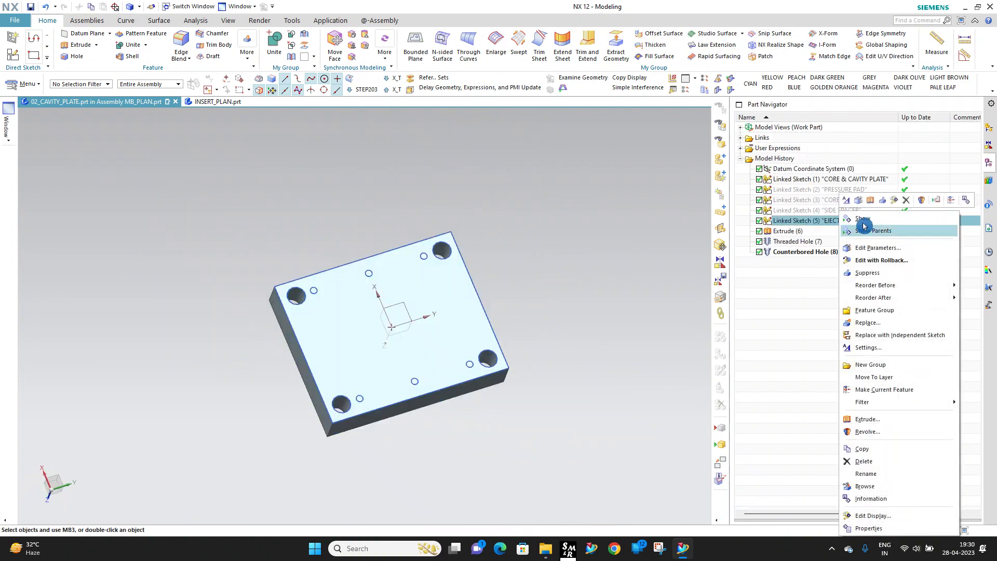
left_click(863, 229)
scroll(440, 270, "up", 5)
scroll(440, 270, "up", 3)
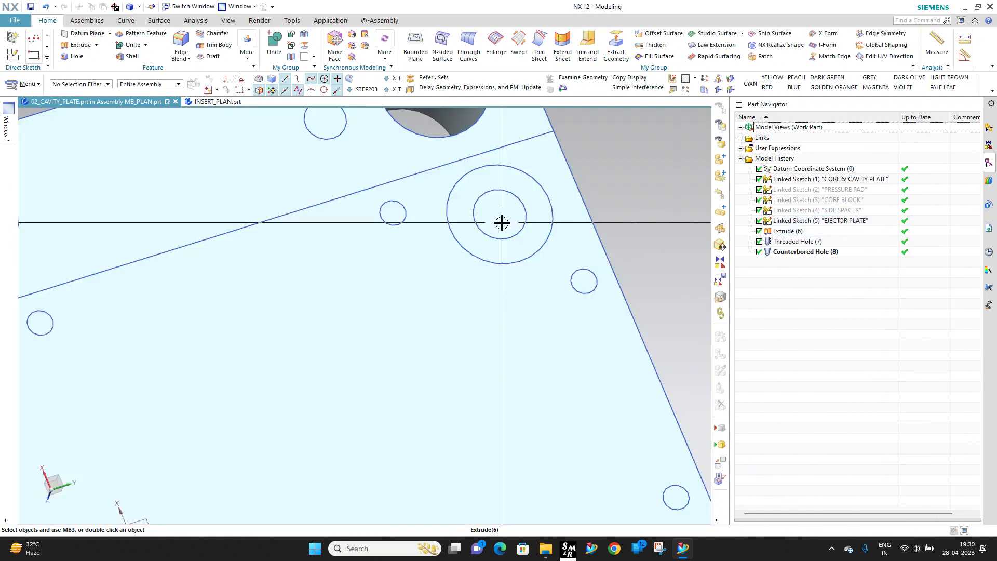
scroll(490, 200, "down", 2)
scroll(477, 210, "up", 3)
scroll(476, 210, "down", 5)
scroll(475, 211, "up", 4)
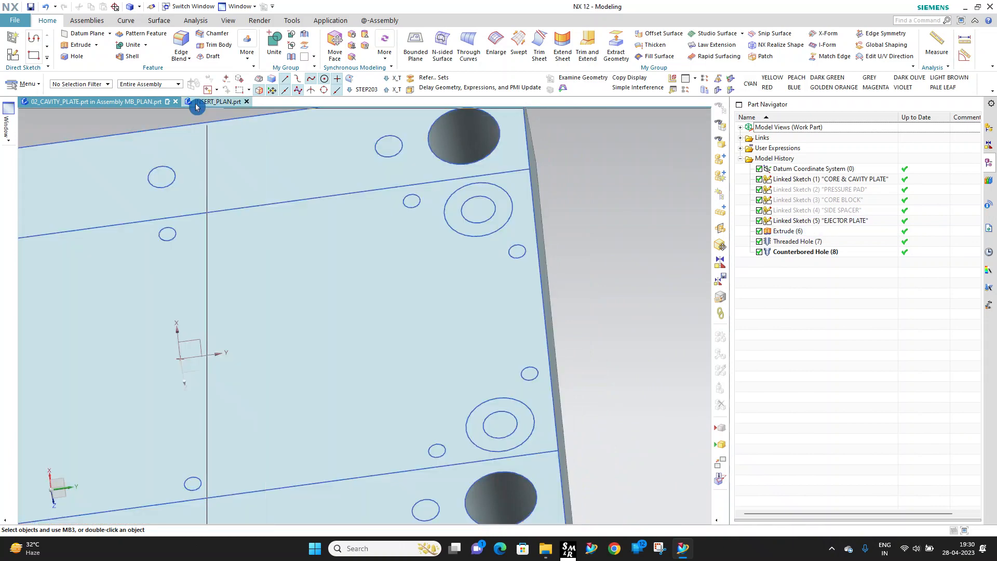
Step: Start an Extrude using the inner circles of the four concentric circle pairs in the EJECTOR PLATE sketch as its section
left_click(86, 47)
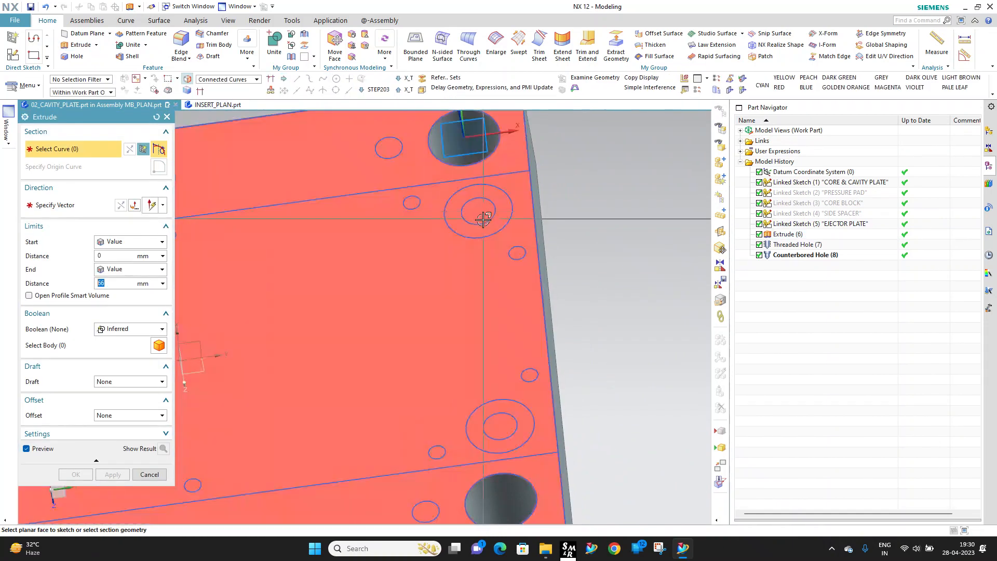
left_click(492, 220)
scroll(561, 227, "down", 4)
scroll(526, 325, "up", 4)
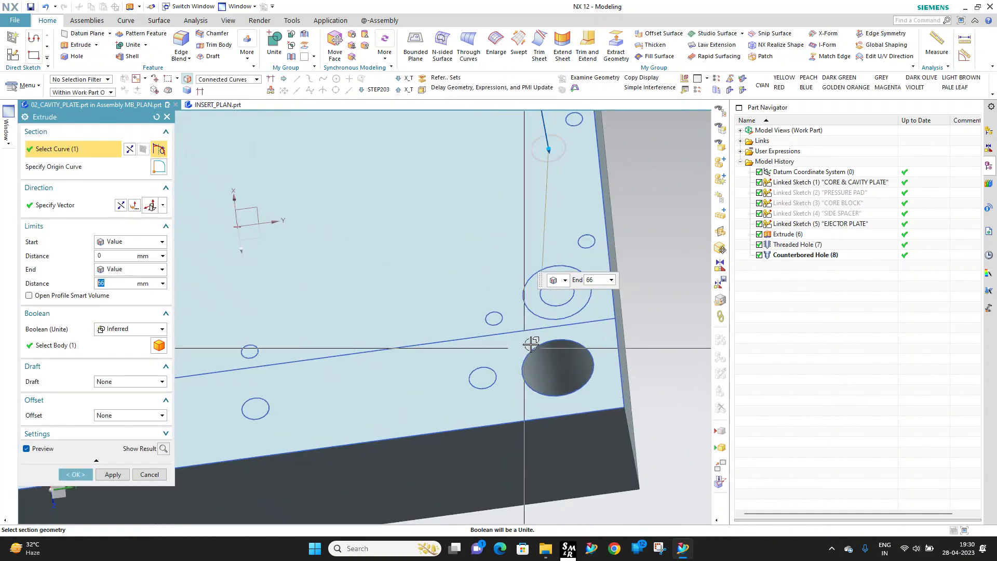
left_click(570, 306)
scroll(597, 299, "down", 5)
scroll(402, 296, "up", 4)
left_click(400, 335)
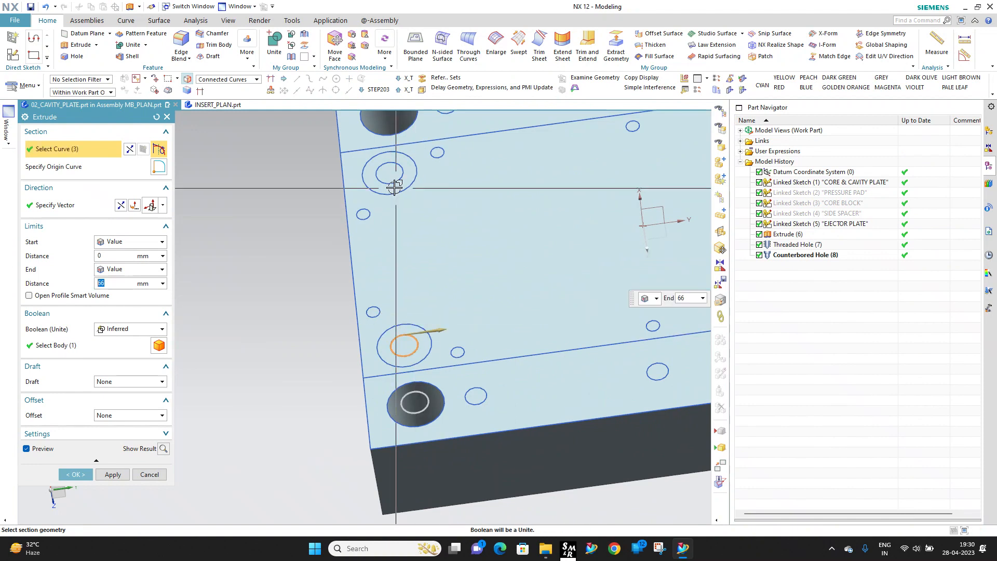
left_click(389, 185)
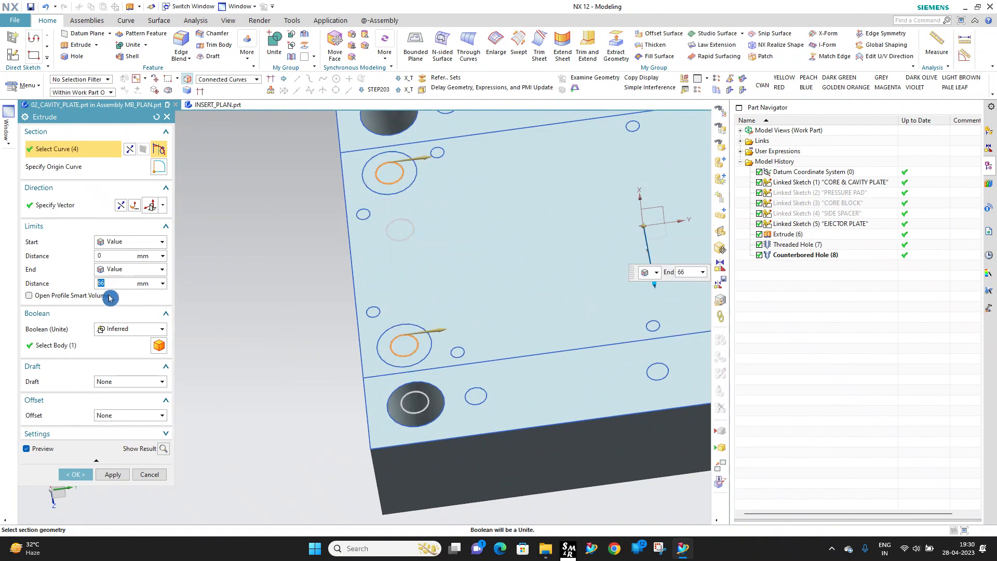
scroll(467, 270, "down", 4)
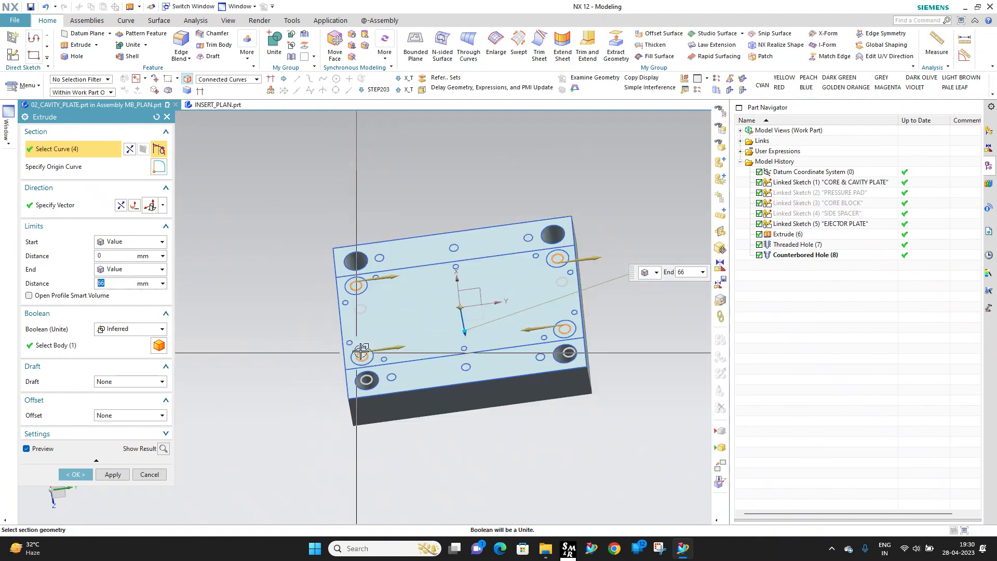
scroll(388, 318, "up", 6)
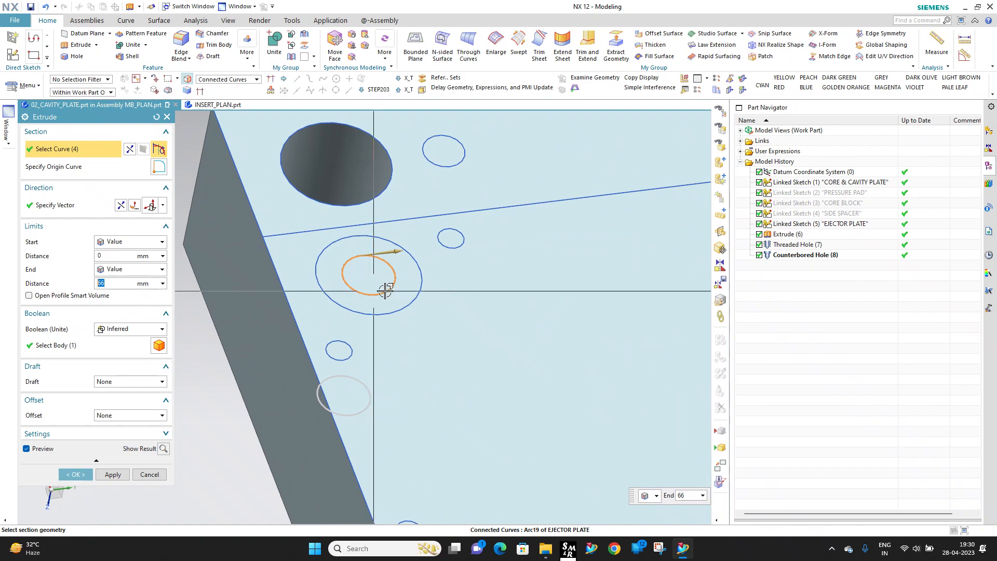
Step: Set the extrusion's end distance to 5 mm and its Boolean to Subtract from the cavity plate
left_click(142, 283)
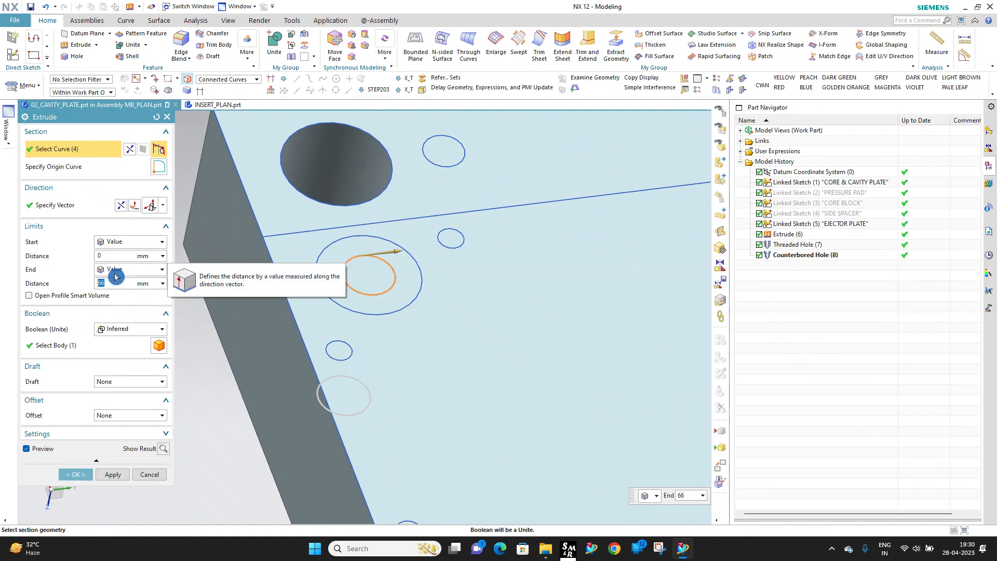
type("5")
key("Return")
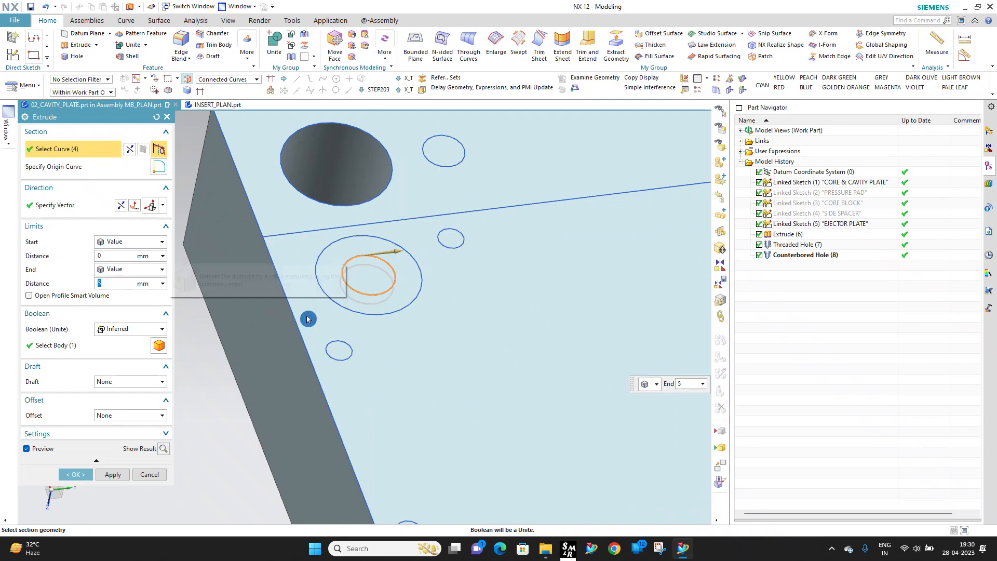
left_click(125, 331)
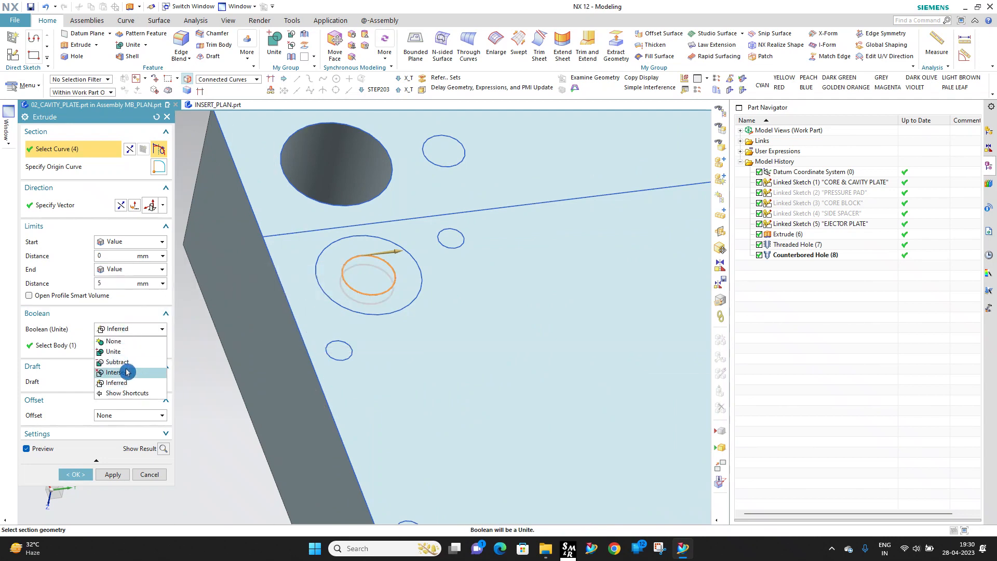
left_click(116, 362)
scroll(321, 303, "down", 3)
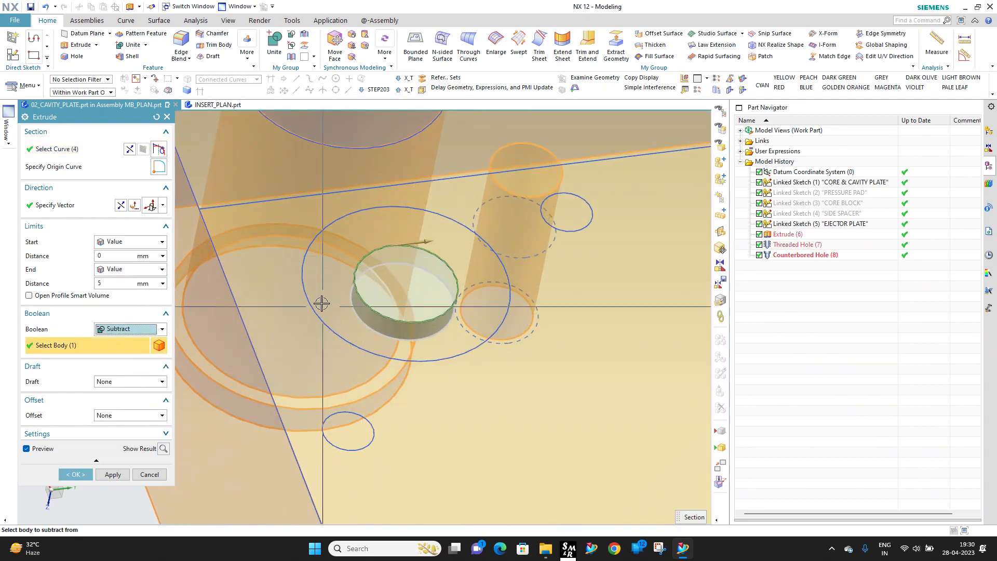
scroll(456, 359, "down", 3)
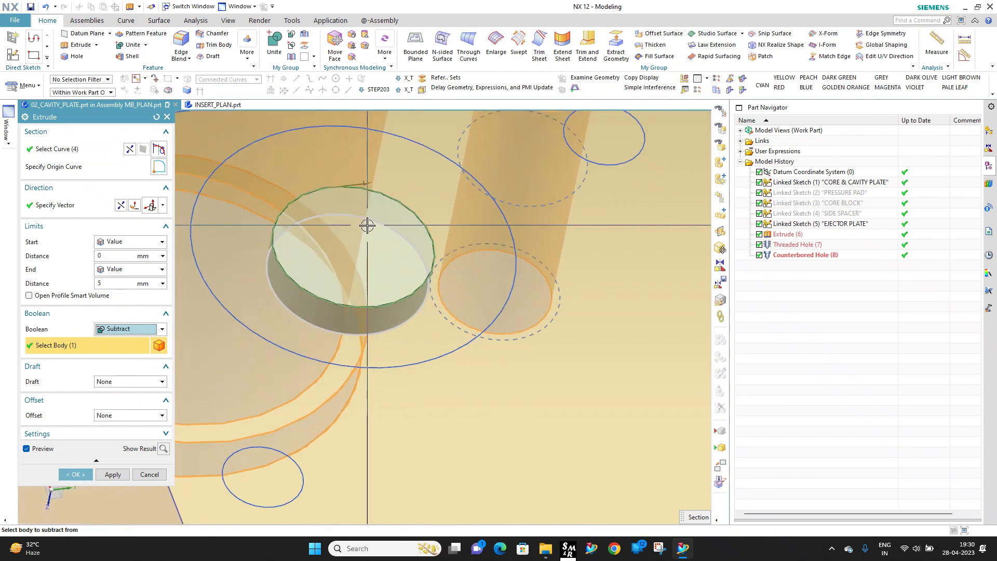
left_click(117, 382)
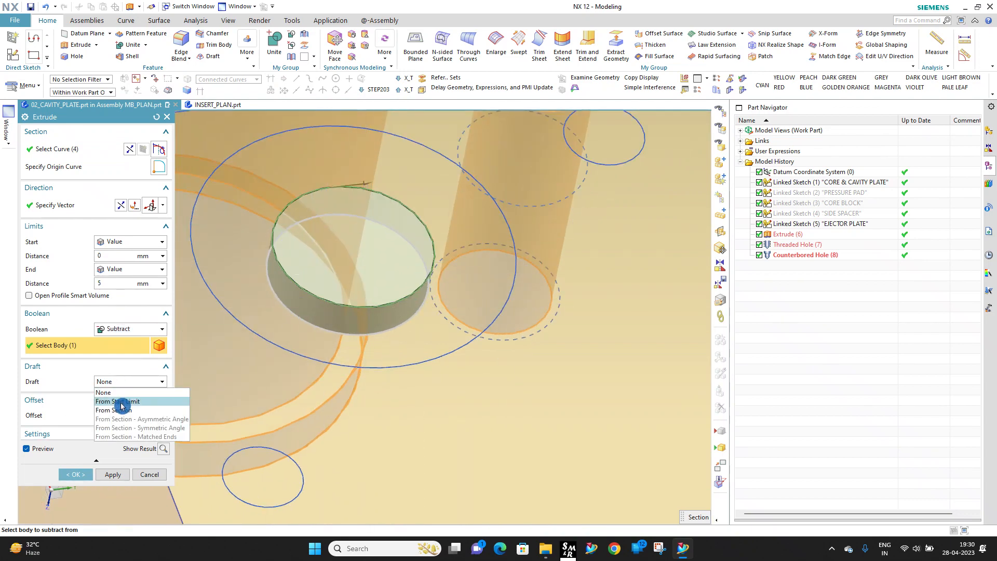
left_click(121, 402)
left_click(125, 381)
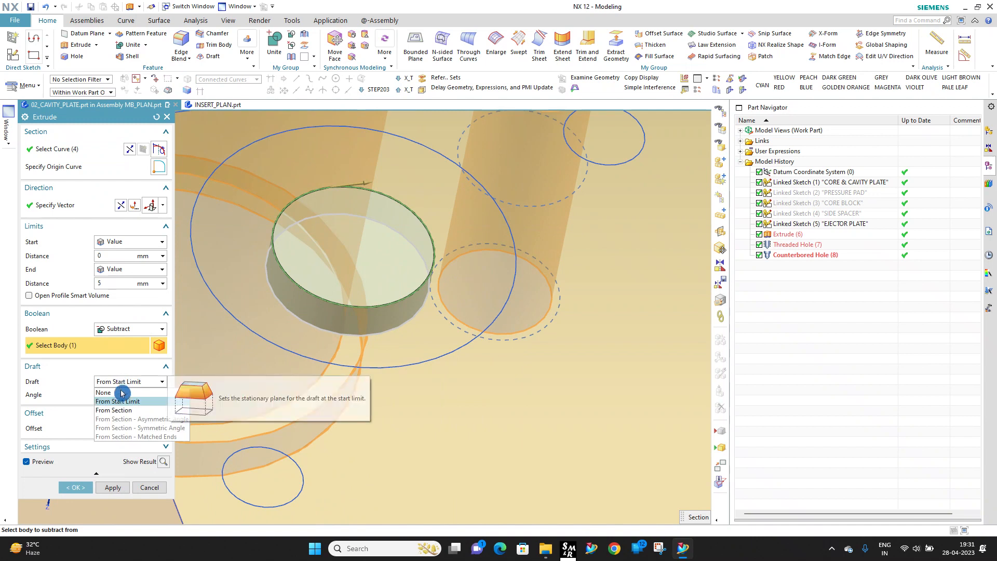
left_click(116, 391)
Step: Apply a Single-Sided offset of 1 mm to the circles and cut the four recesses
left_click(120, 415)
left_click(116, 436)
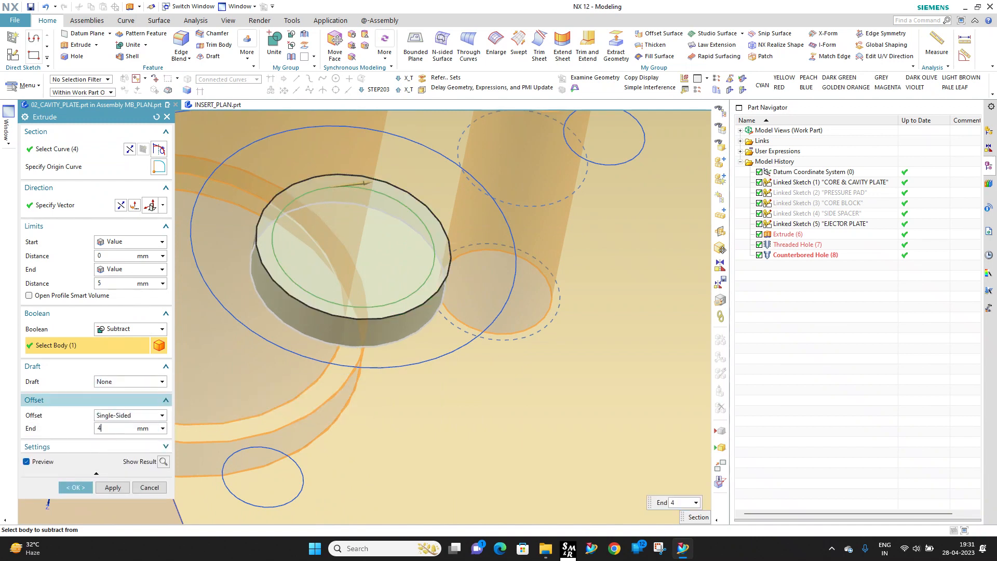
type("1")
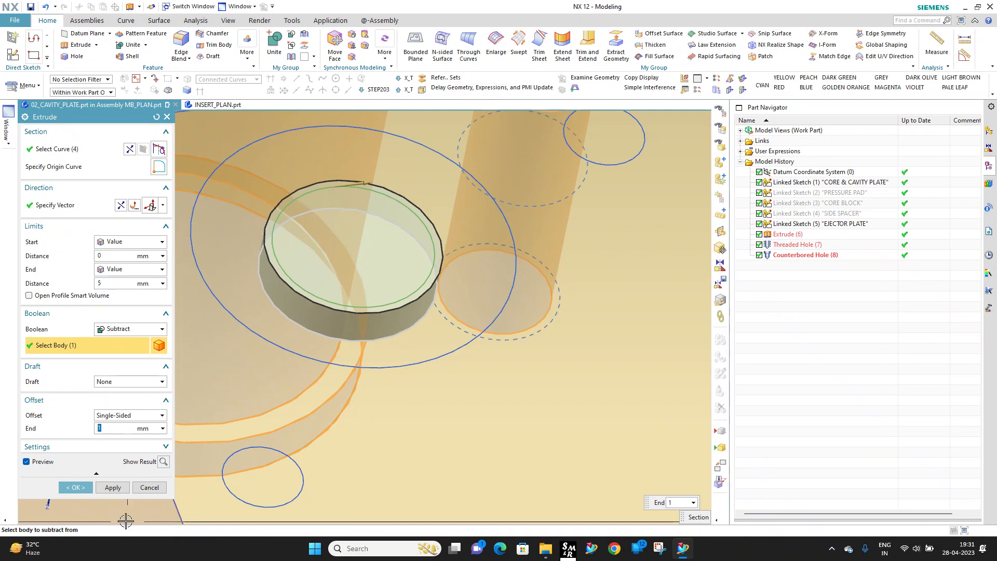
left_click(73, 487)
scroll(290, 222, "down", 3)
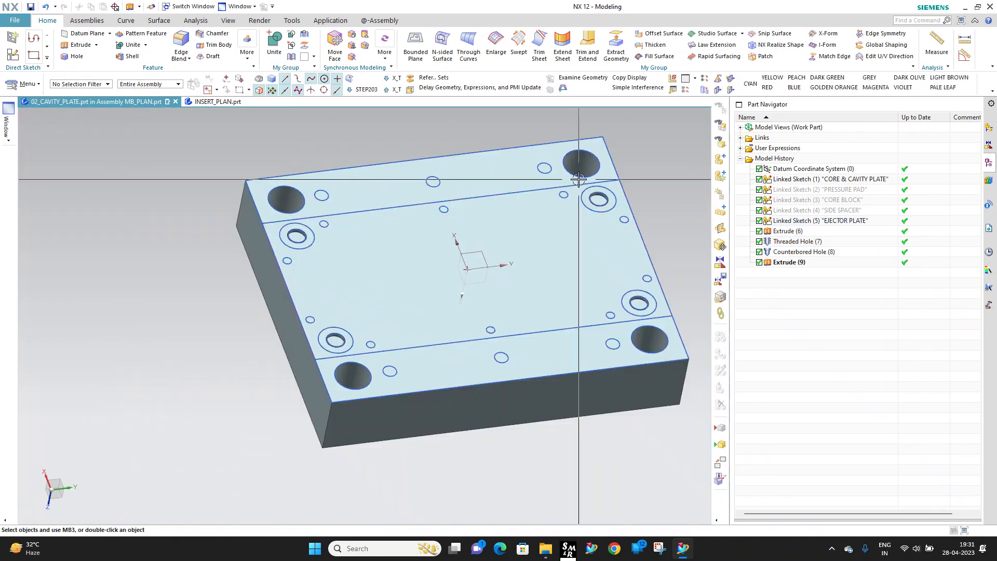
Step: Place hole points at the arc centres of the bottom edges of the four shallow round recesses
scroll(104, 249, "up", 3)
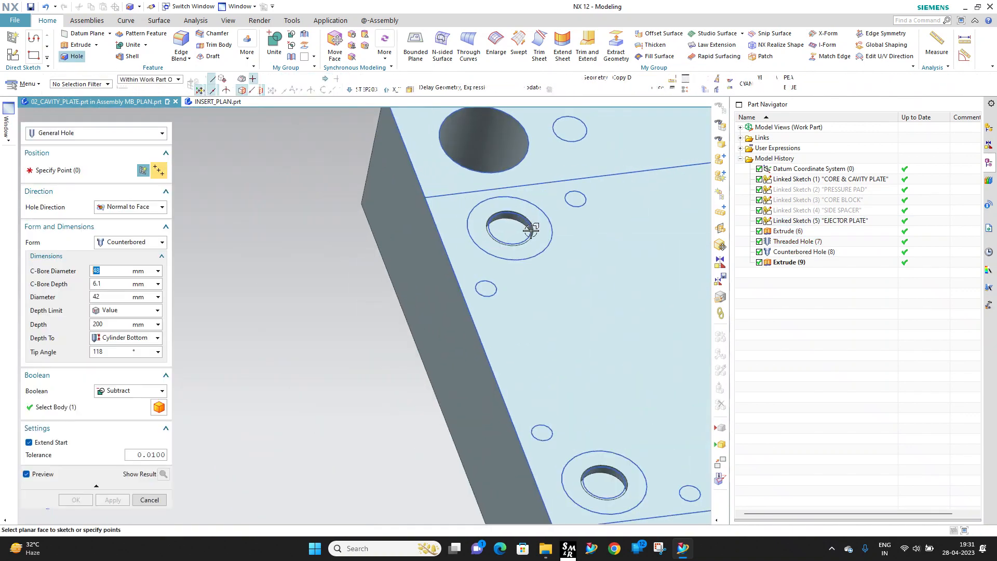
scroll(520, 220, "up", 4)
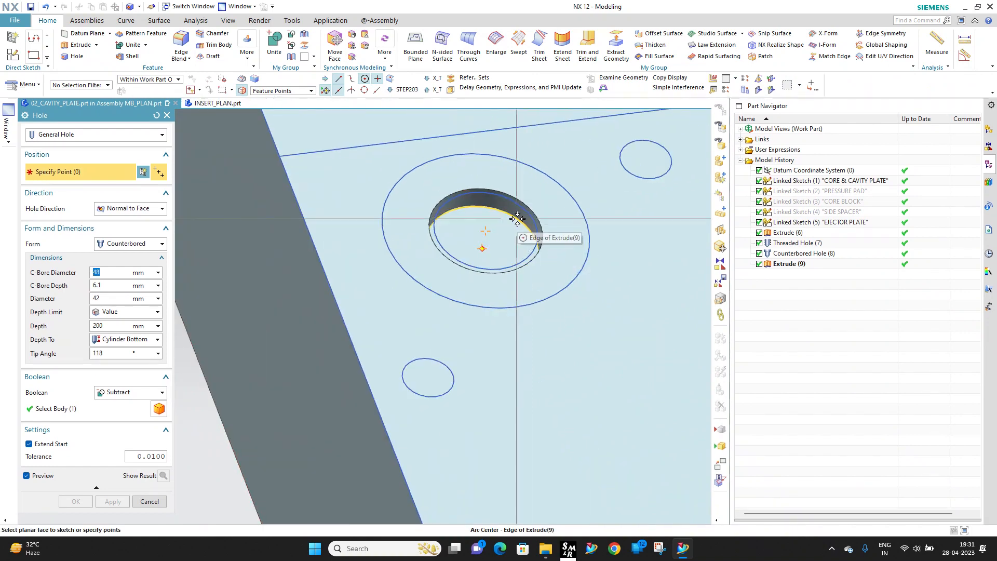
left_click(521, 219)
scroll(433, 296, "down", 4)
scroll(433, 296, "up", 2)
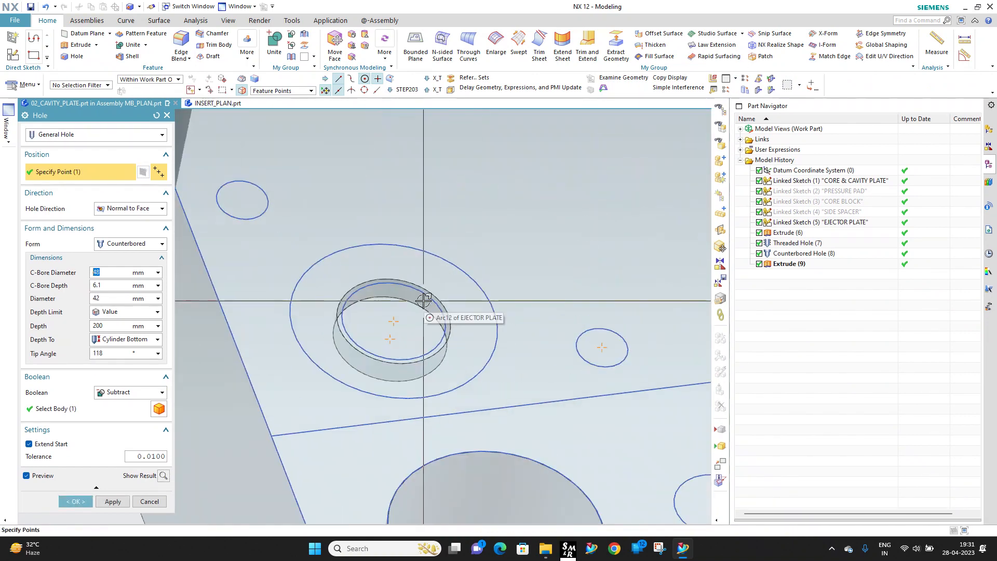
left_click(388, 332)
scroll(389, 333, "down", 6)
scroll(396, 396, "up", 4)
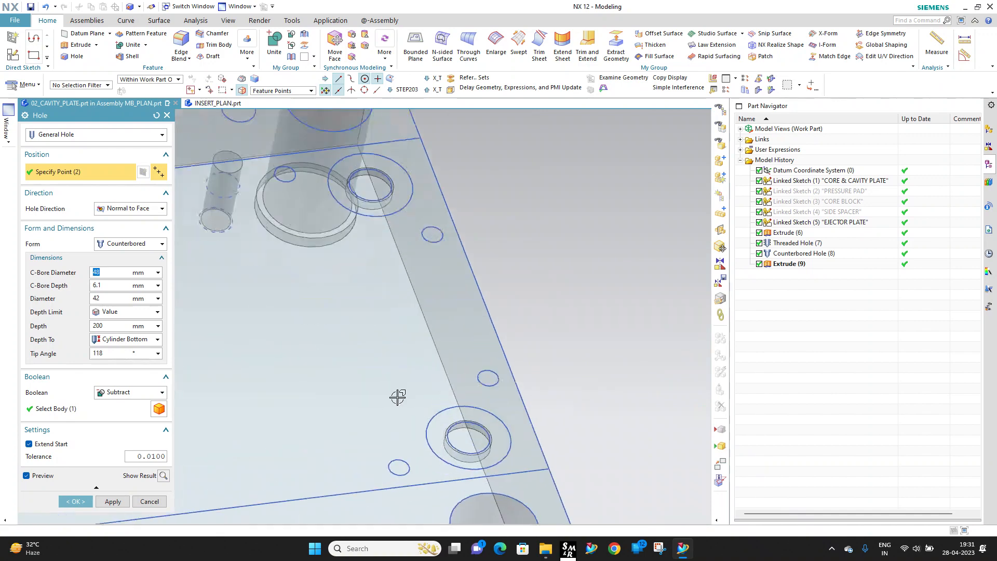
left_click(511, 450)
scroll(439, 226, "down", 2)
scroll(440, 226, "up", 3)
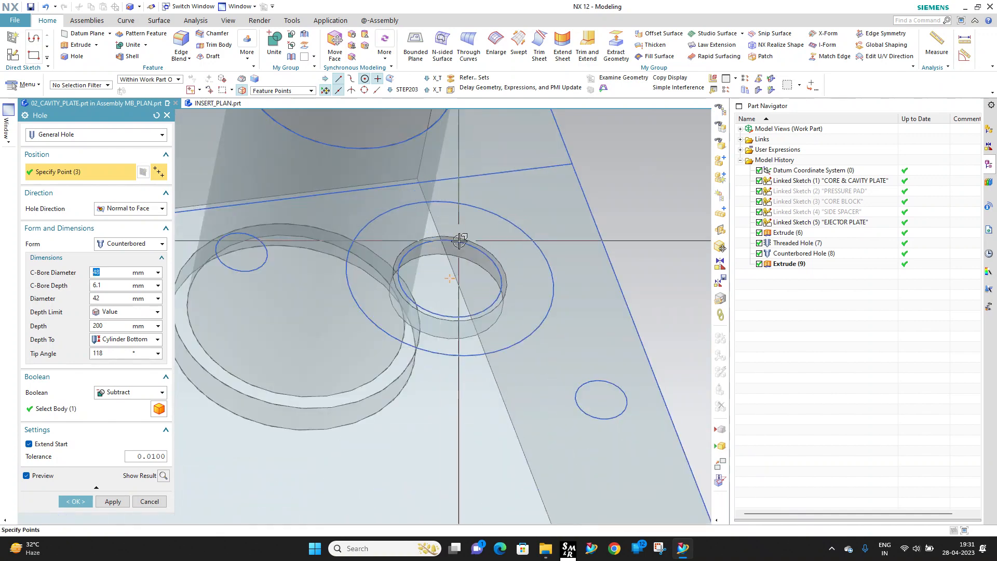
left_click(441, 239)
Step: Cut Threaded Holes of size M4 x 0.7 in the four recesses, with a 6 mm thread depth and a 12 mm depth
left_click(73, 135)
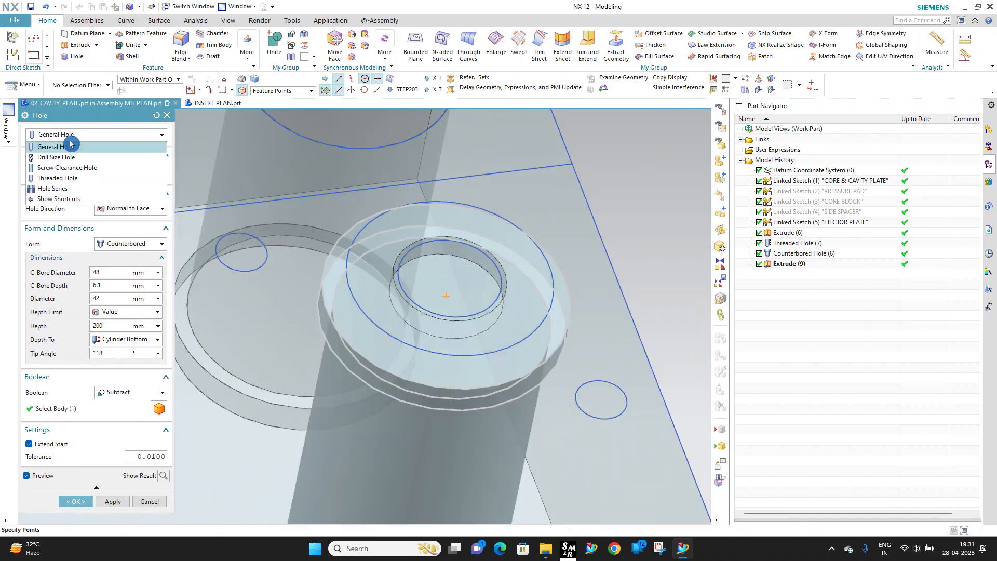
left_click(66, 178)
left_click(127, 258)
scroll(125, 283, "up", 3)
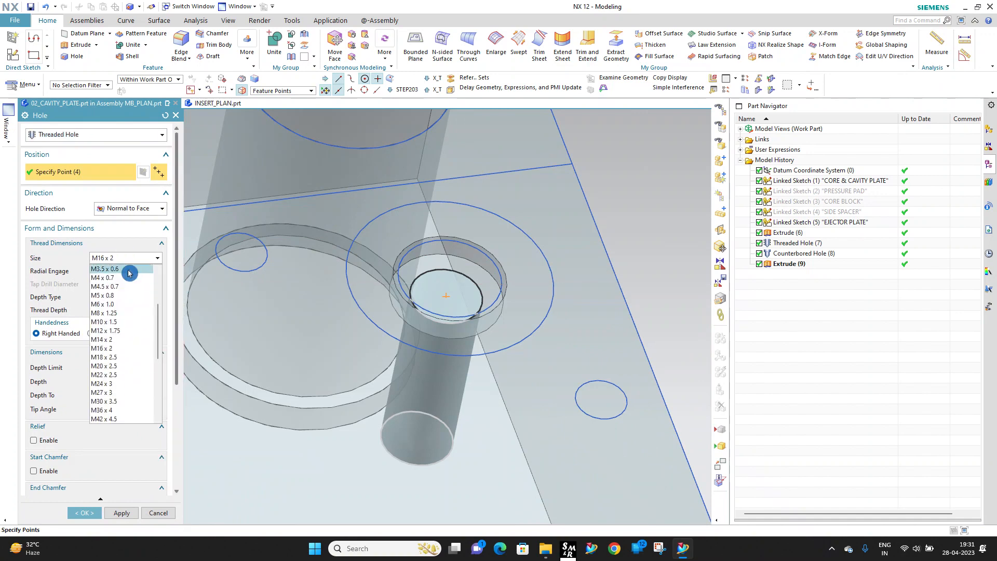
left_click(114, 279)
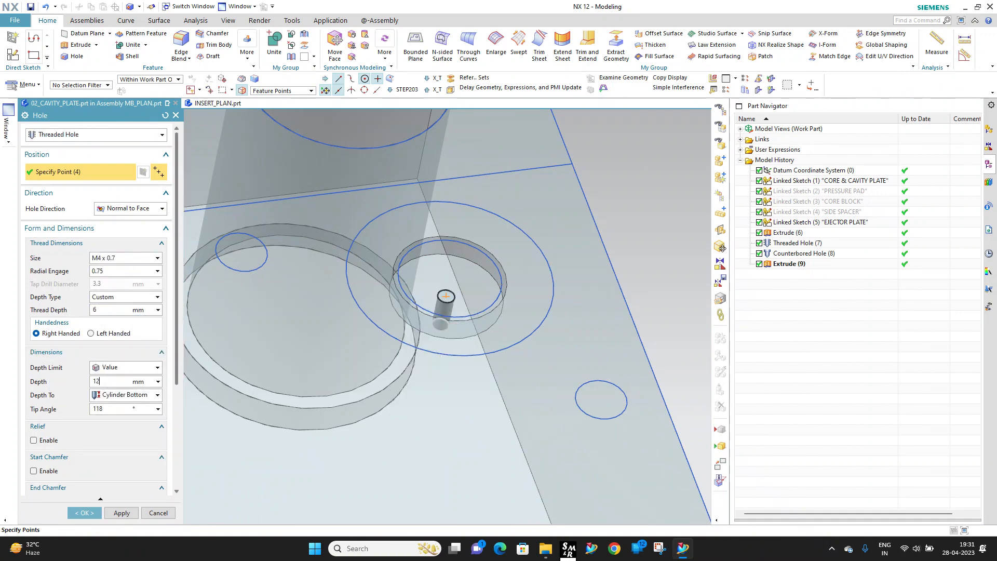
left_click(77, 510)
scroll(499, 279, "down", 8)
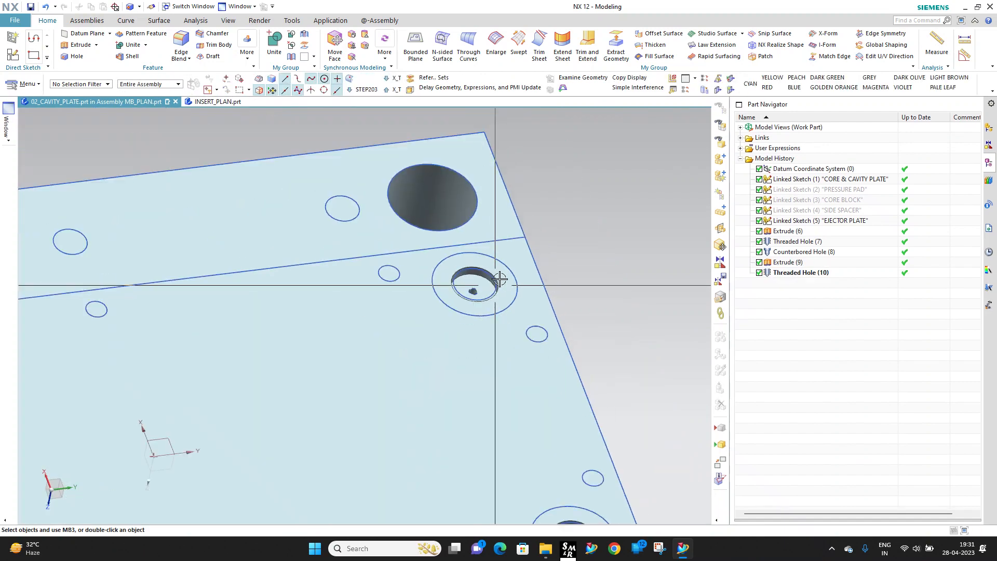
Step: Hide the linked EJECTOR PLATE sketch and show the linked CORE BLOCK sketch on the cavity plate
mouse_move(485, 323)
middle_mouse_down()
mouse_move(438, 261)
mouse_move(498, 250)
mouse_move(538, 227)
mouse_move(490, 196)
middle_mouse_up()
scroll(424, 198, "up", 5)
scroll(424, 199, "down", 4)
middle_click_drag(424, 199, 641, 238)
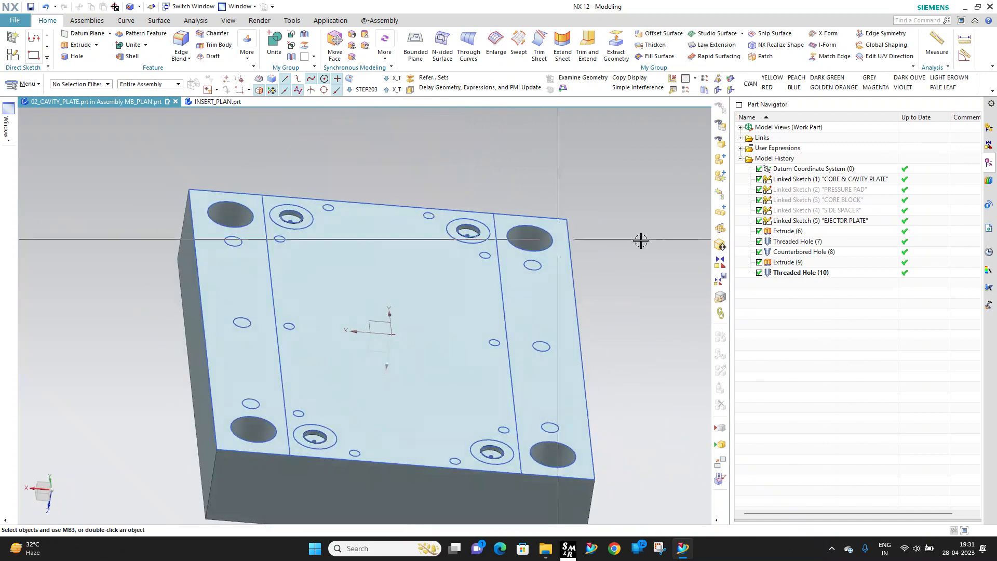
right_click(854, 227)
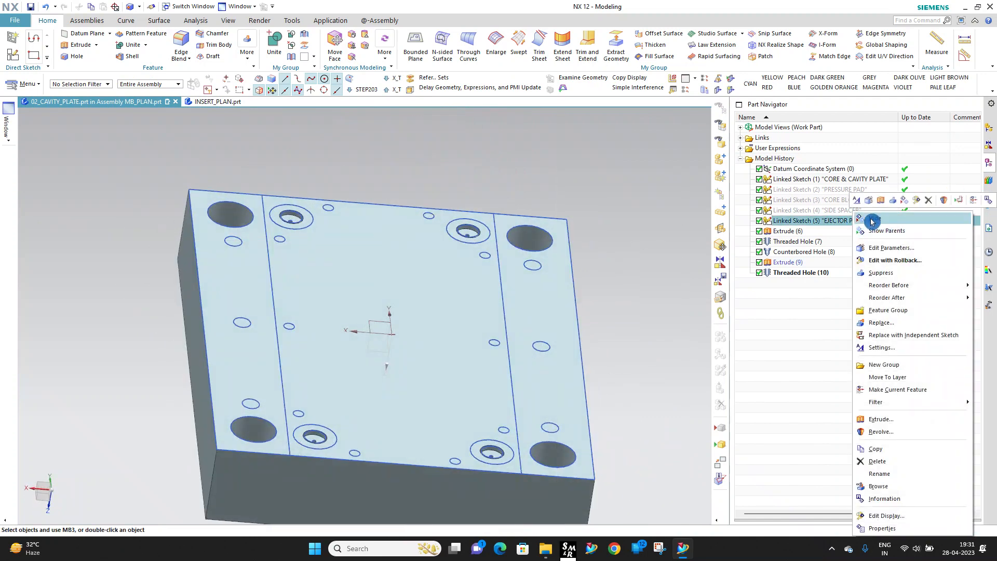
left_click(866, 231)
left_click(854, 201)
right_click(854, 202)
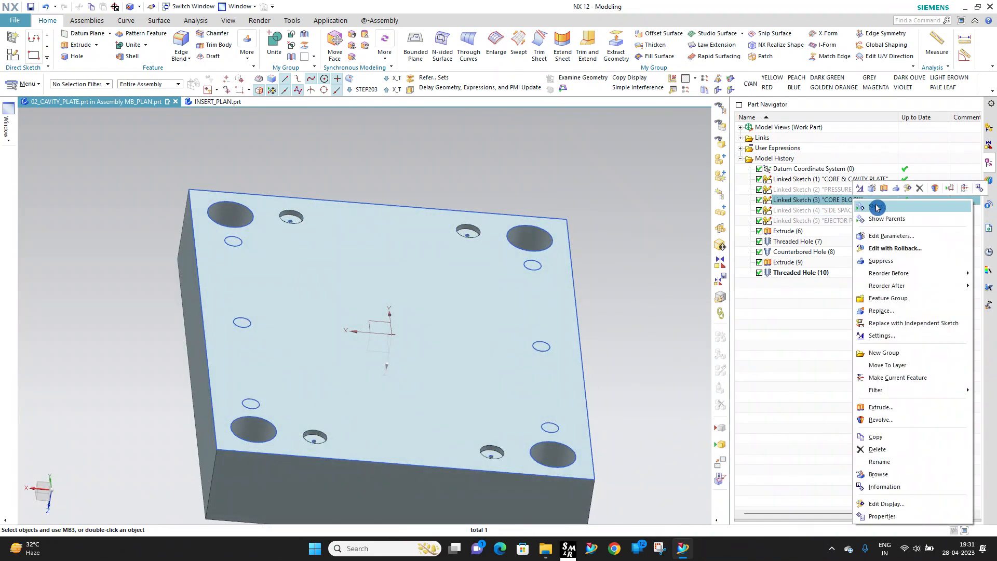
left_click(877, 207)
middle_click_drag(439, 263, 424, 280)
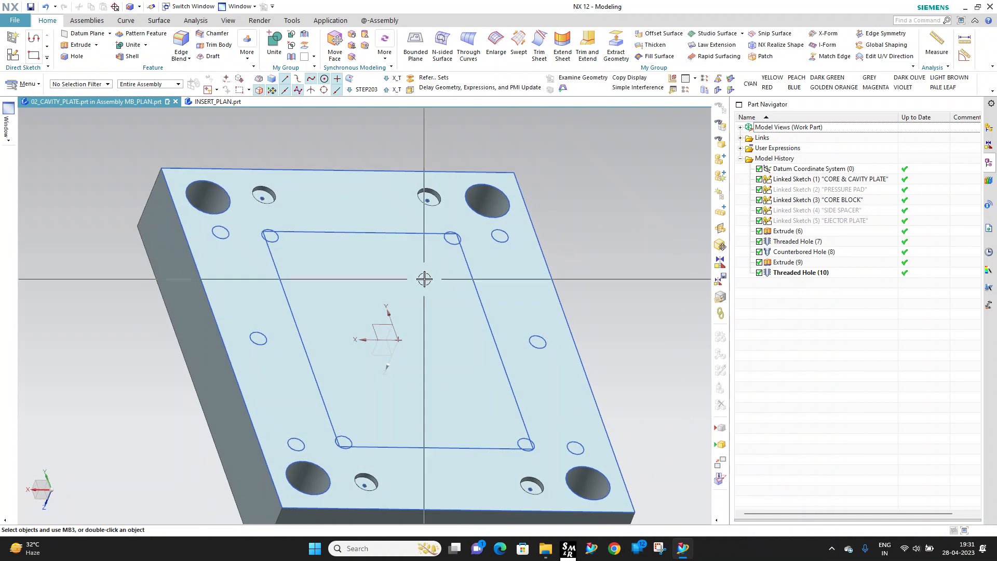
Step: Extrude the CORE BLOCK sketch rectangle with a Symmetric Value of 40 mm, subtracting a pocket from the cavity plate
left_click(79, 45)
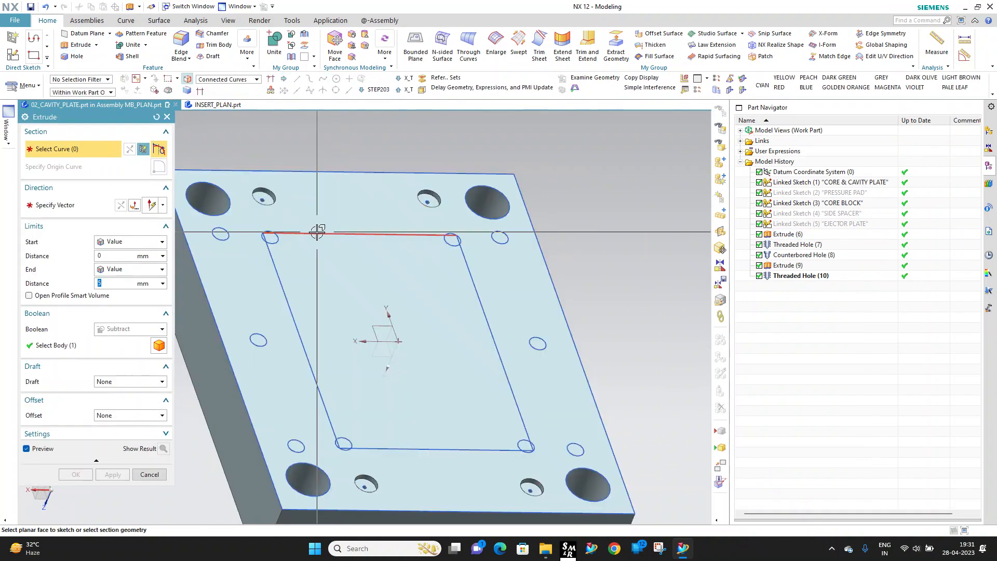
left_click(318, 233)
left_click(129, 242)
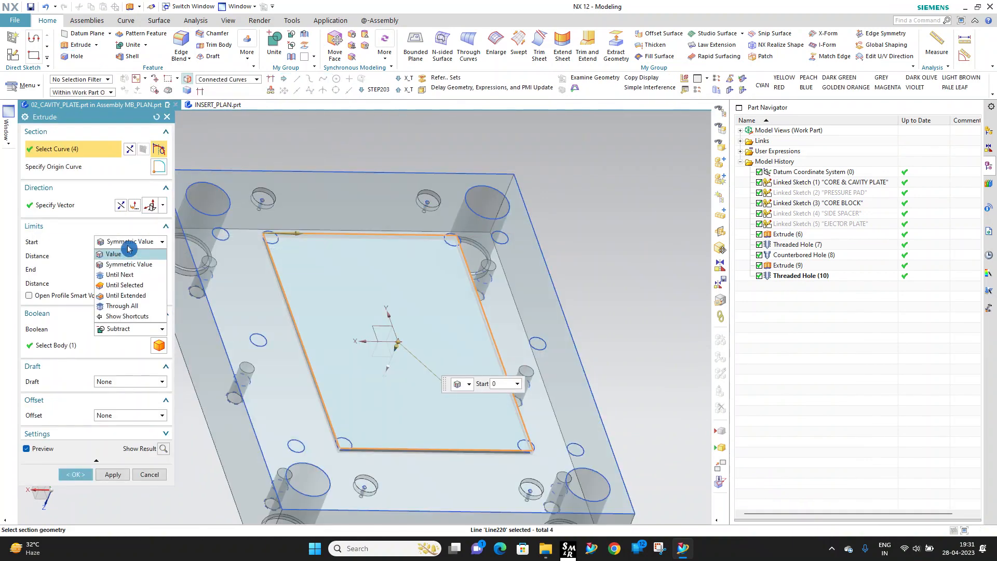
left_click(132, 265)
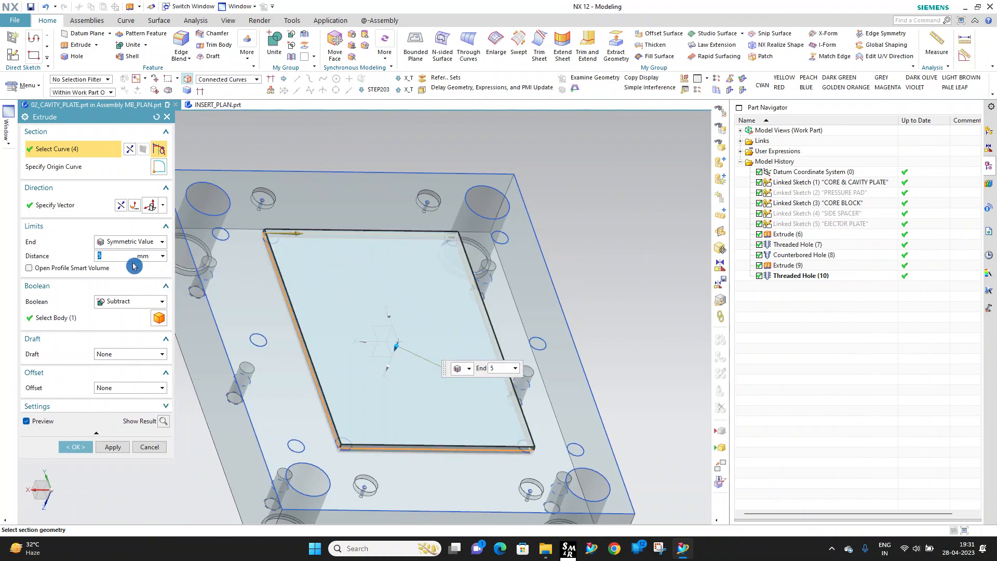
type("40")
key("Return")
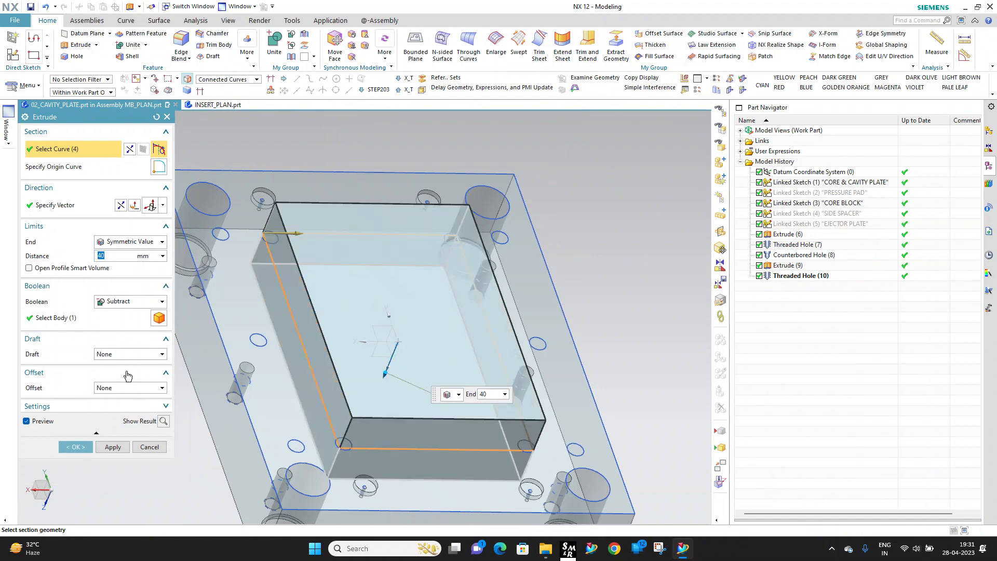
left_click(79, 448)
middle_click_drag(290, 289, 259, 297)
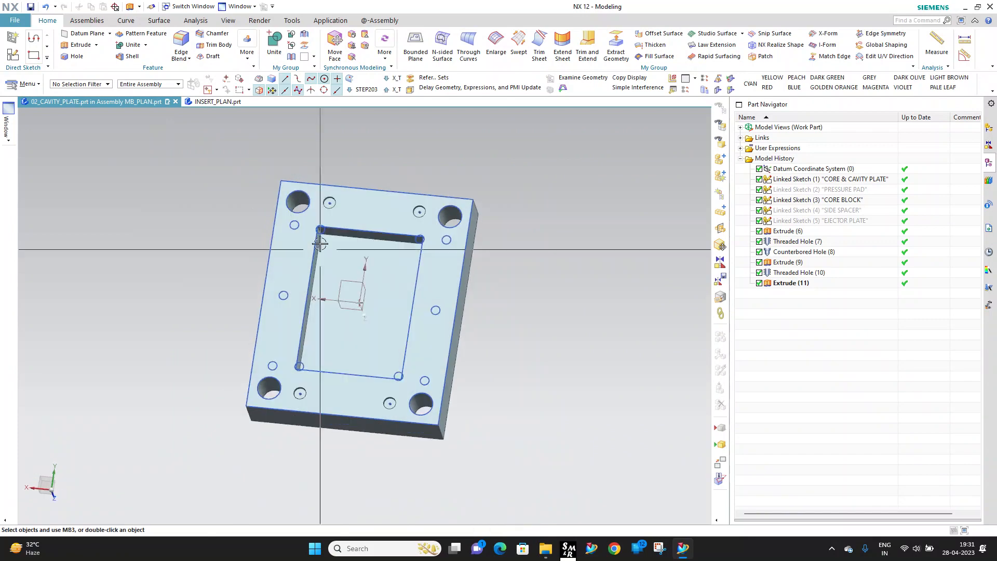
Step: Examine how the small sketch circle overlaps the sharp corner of the pocket, from straight above and at an angle
scroll(310, 232, "up", 12)
scroll(297, 221, "down", 4)
scroll(290, 241, "up", 3)
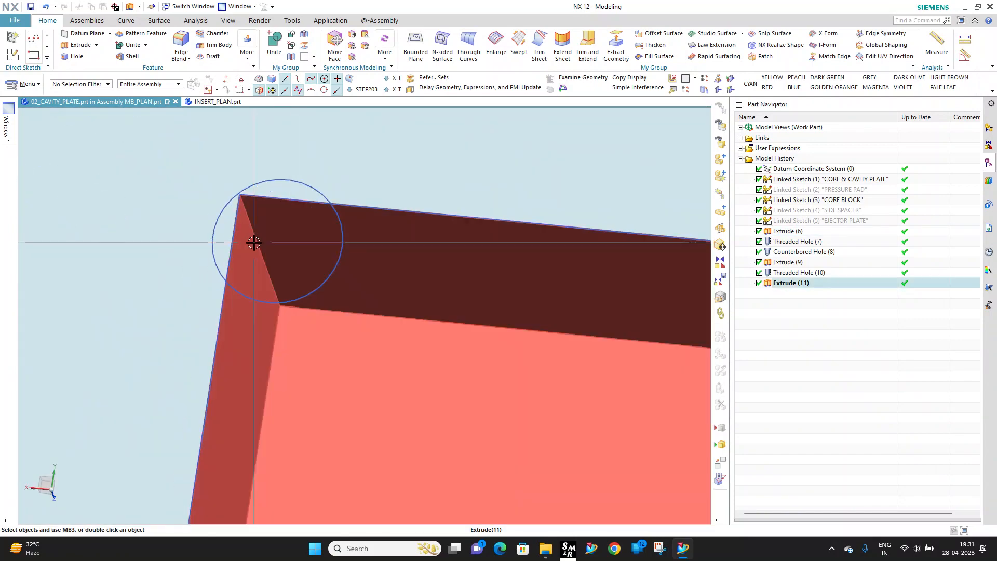
scroll(257, 237, "down", 6)
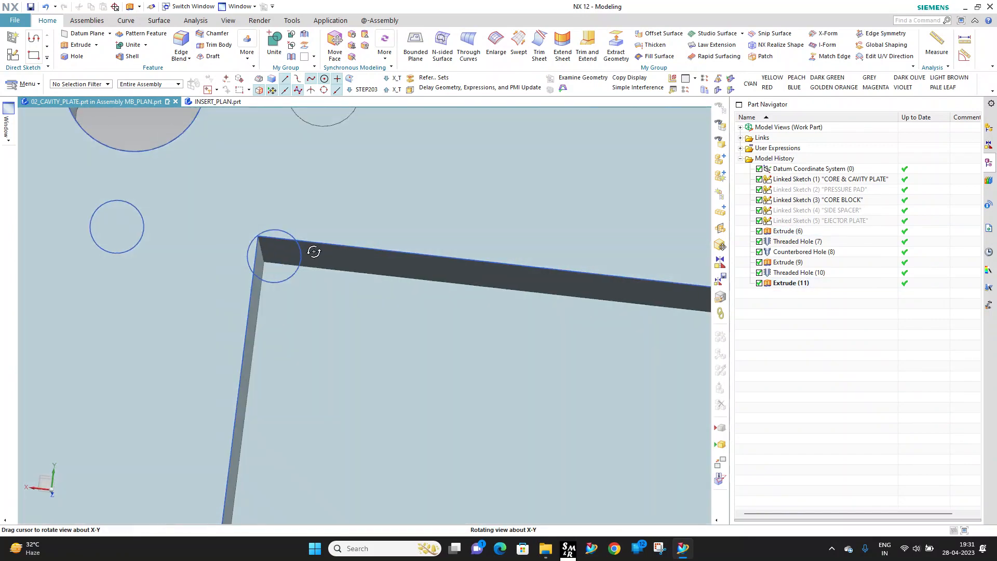
key("F8")
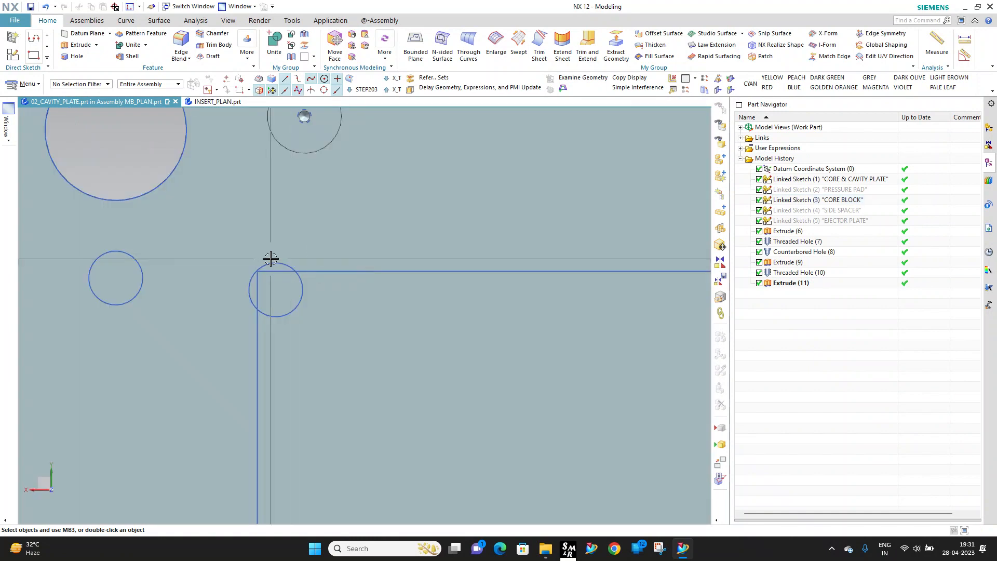
scroll(270, 258, "up", 2)
scroll(315, 240, "down", 4)
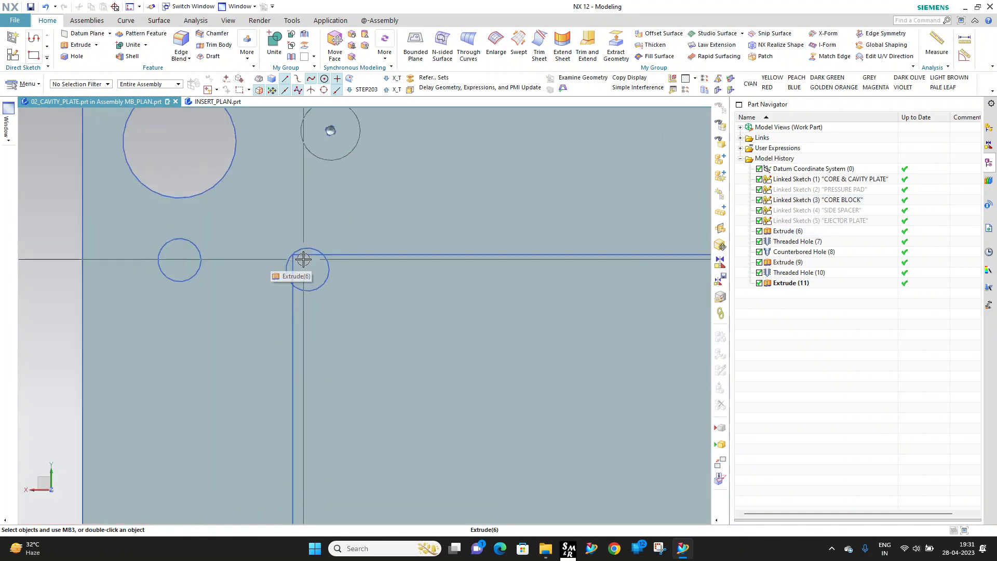
scroll(307, 241, "up", 7)
scroll(291, 246, "down", 1)
scroll(291, 246, "down", 2)
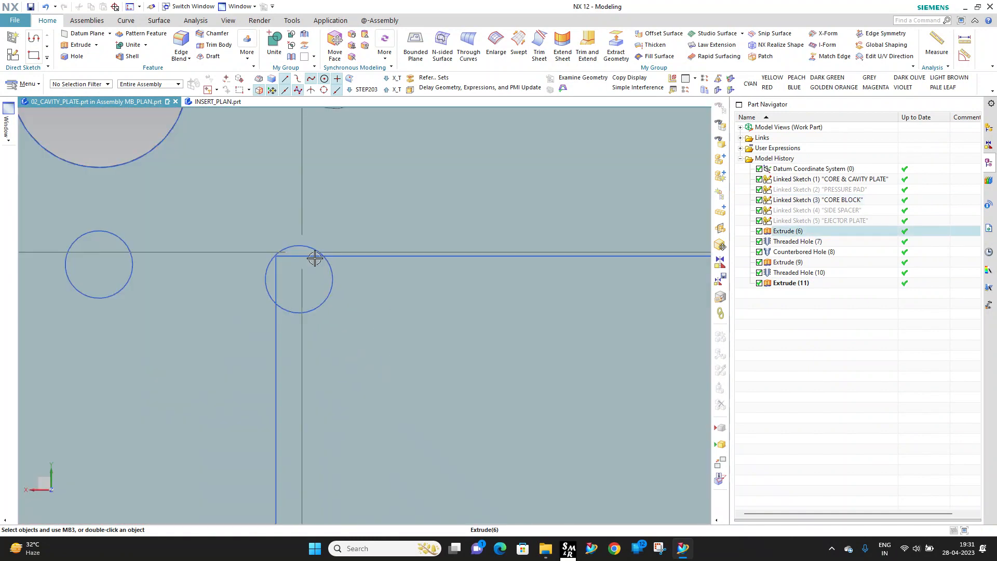
middle_click_drag(314, 259, 303, 241)
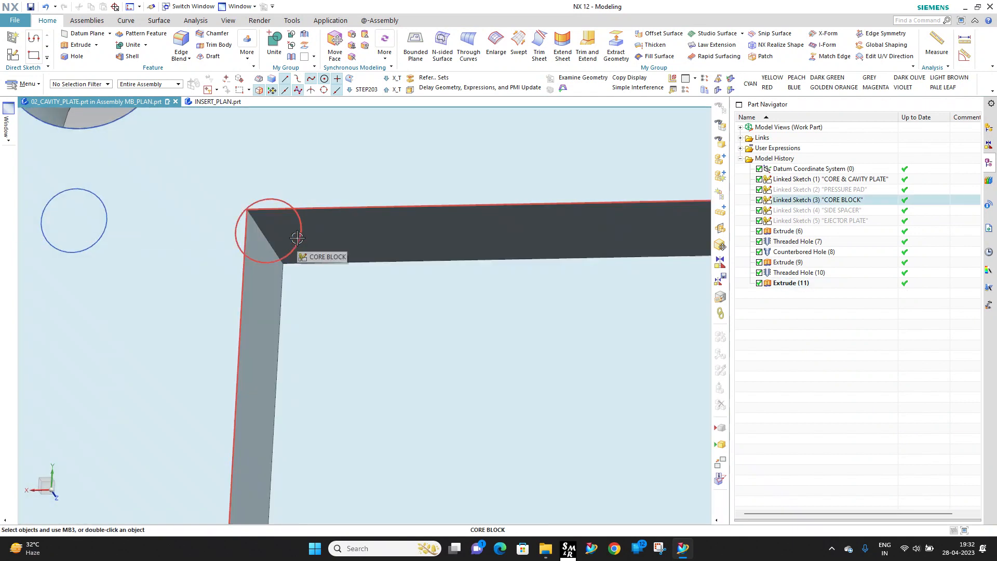
scroll(311, 233, "down", 2)
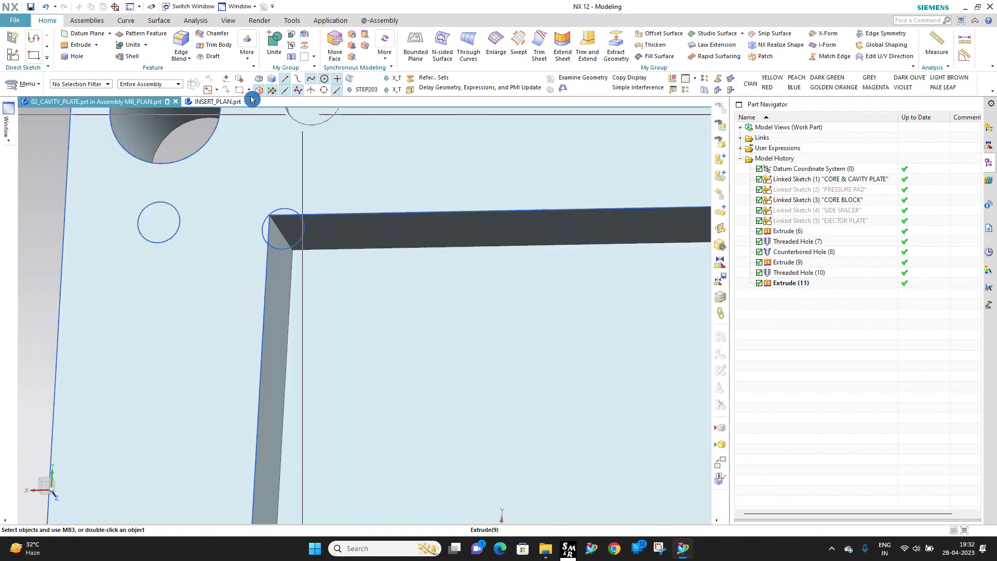
left_click(181, 44)
left_click(279, 226)
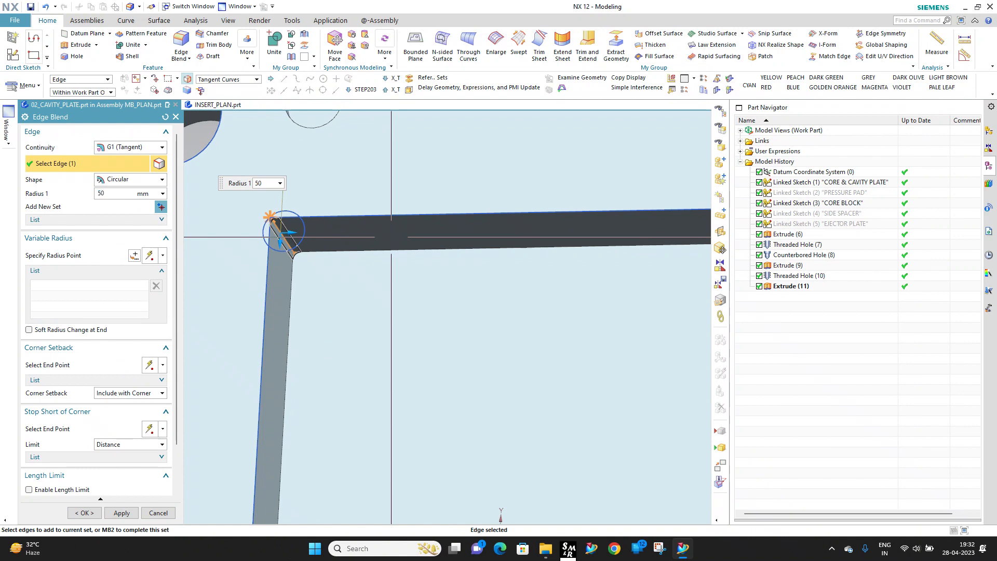
key("Return")
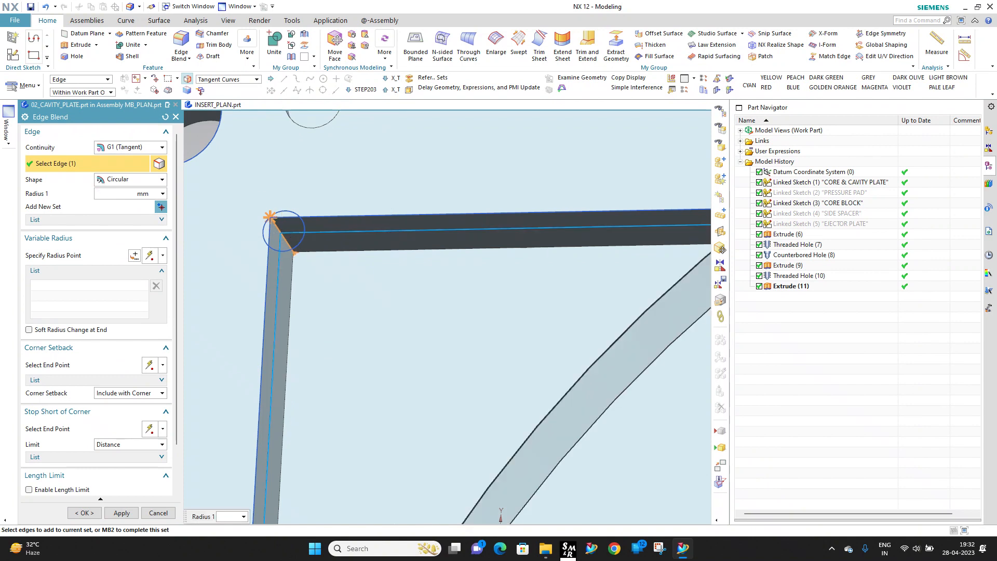
scroll(254, 215, "up", 7)
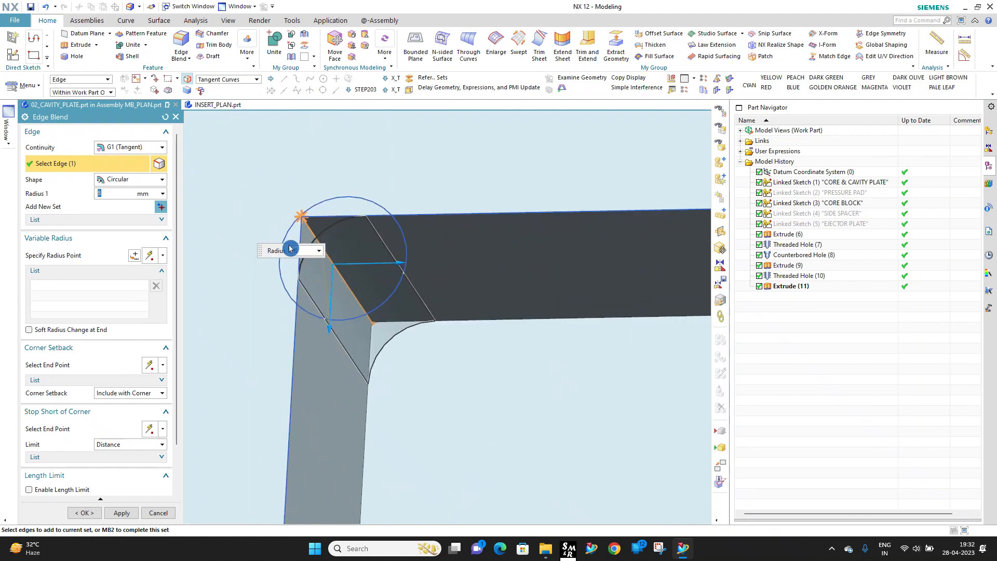
scroll(449, 240, "down", 8)
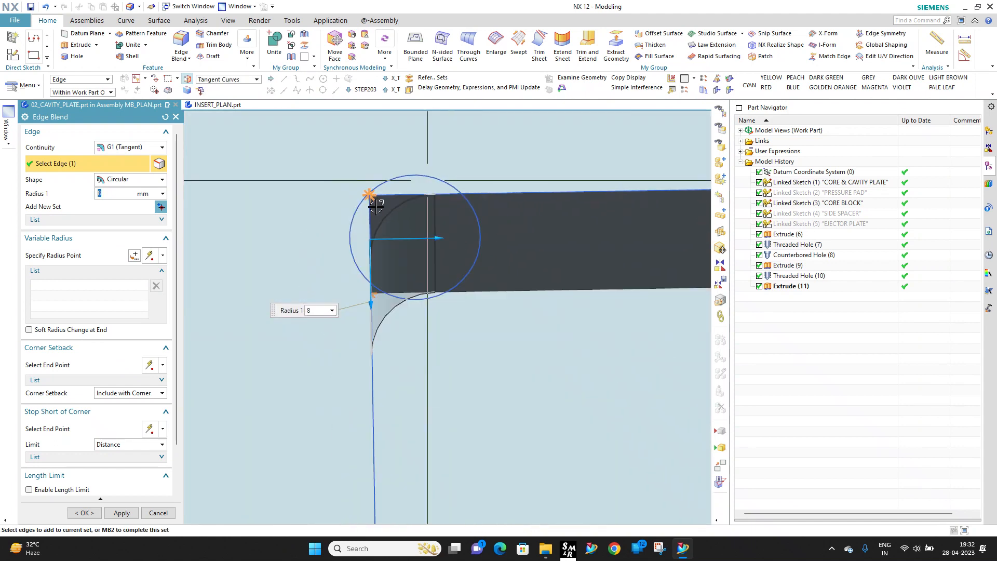
middle_click_drag(483, 251, 461, 254)
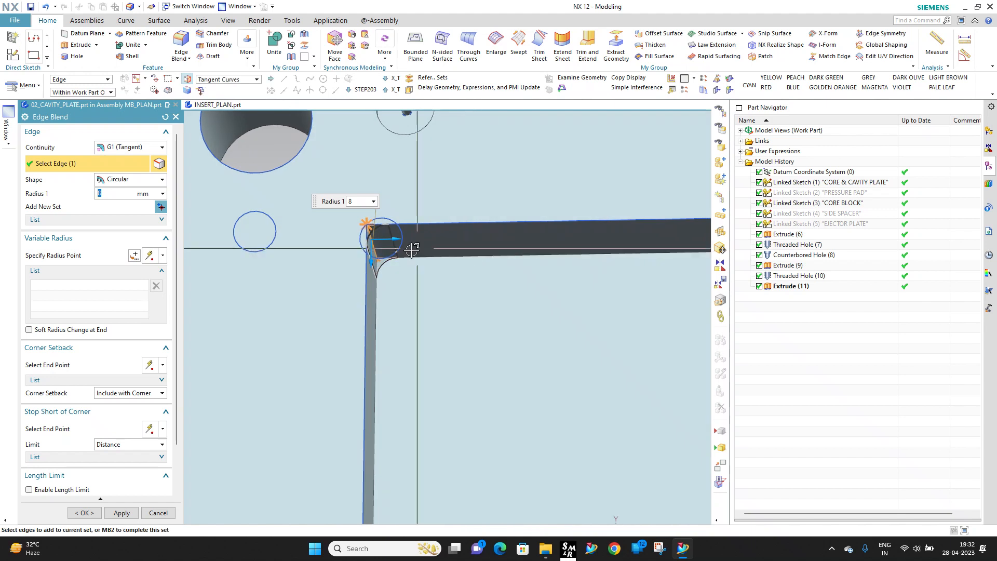
scroll(416, 252, "up", 3)
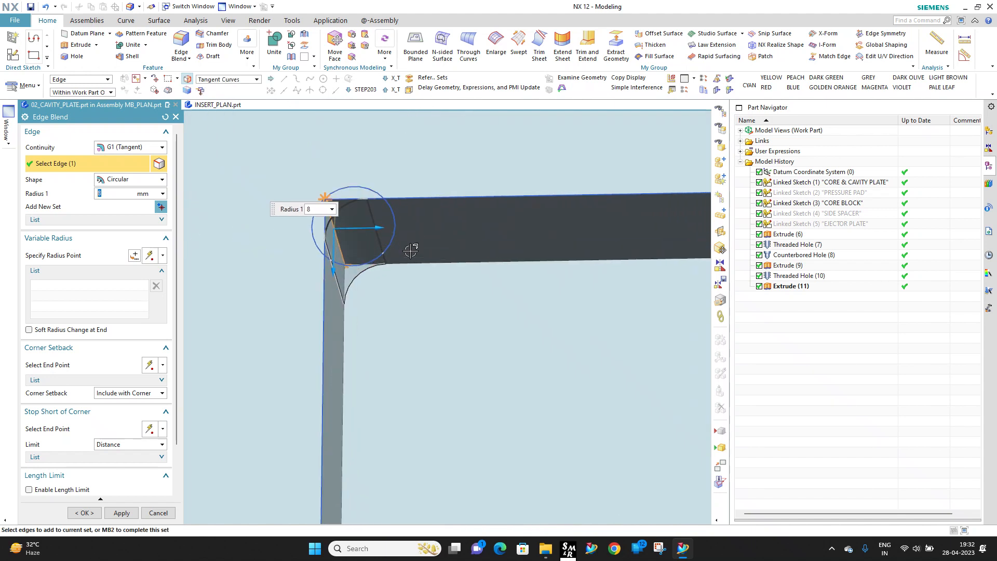
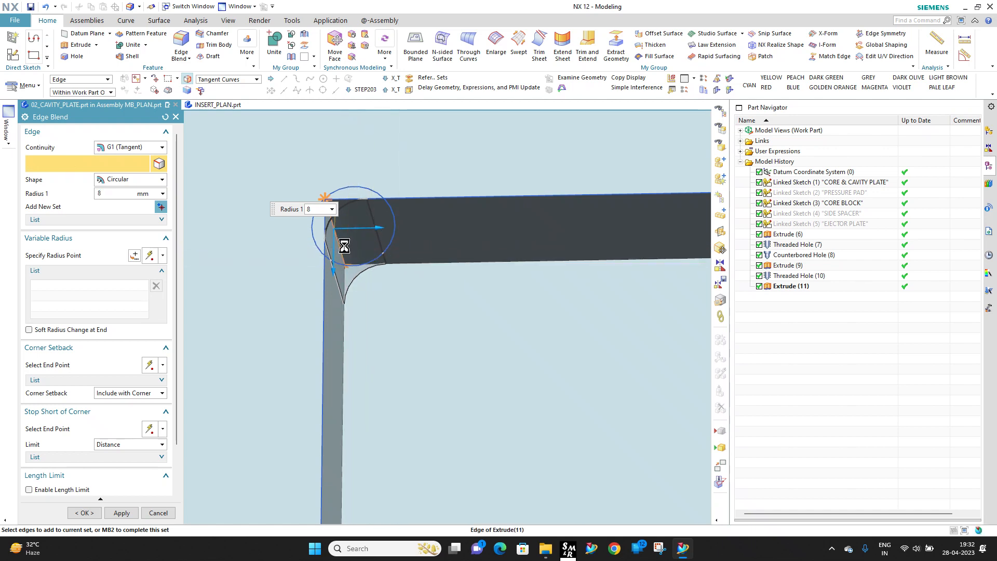
left_click(344, 246, "shift")
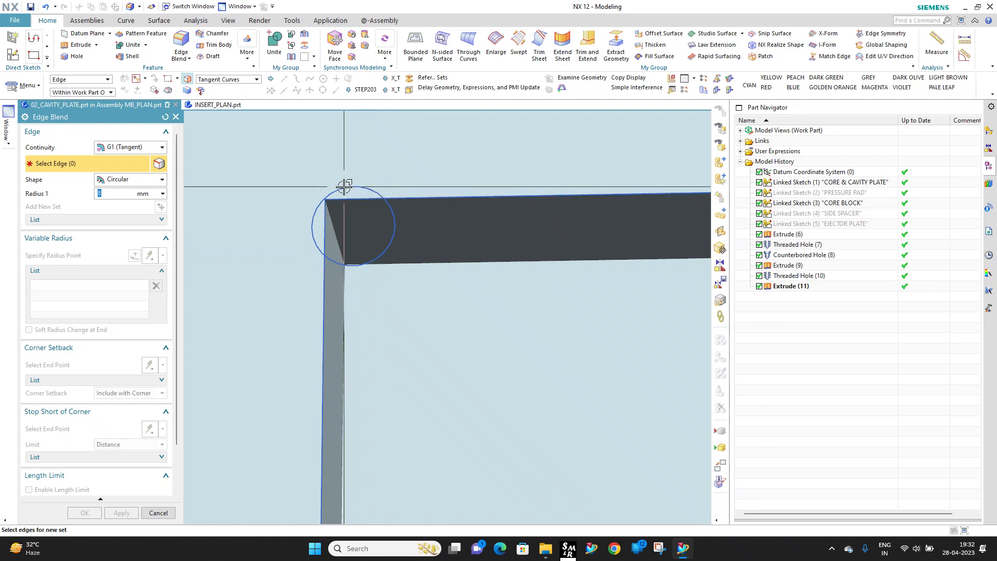
key("Escape")
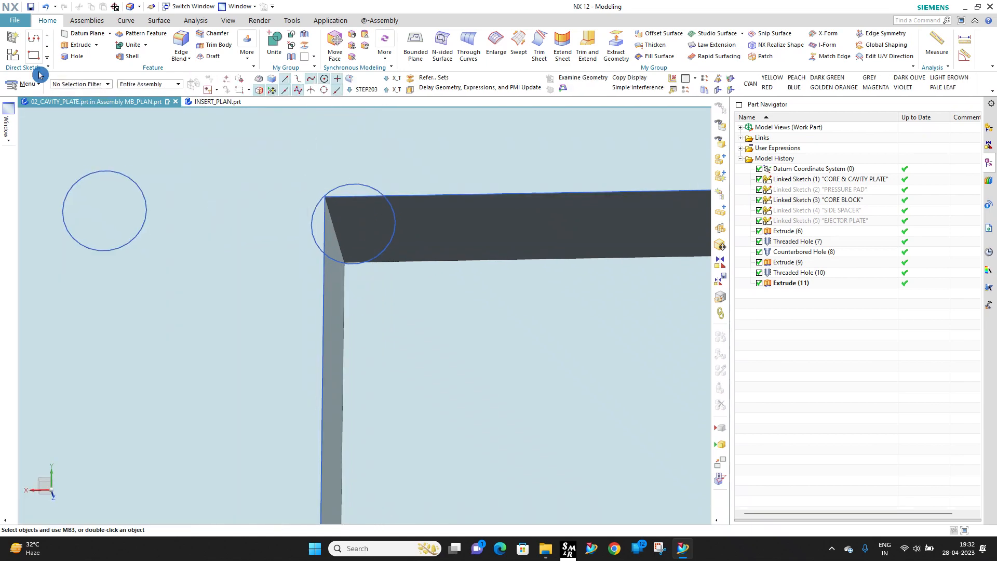
Step: Pick the four corner circles of the CORE BLOCK sketch as the section of a subtracting Extrude
left_click(77, 46)
left_click(366, 186)
scroll(459, 203, "down", 5)
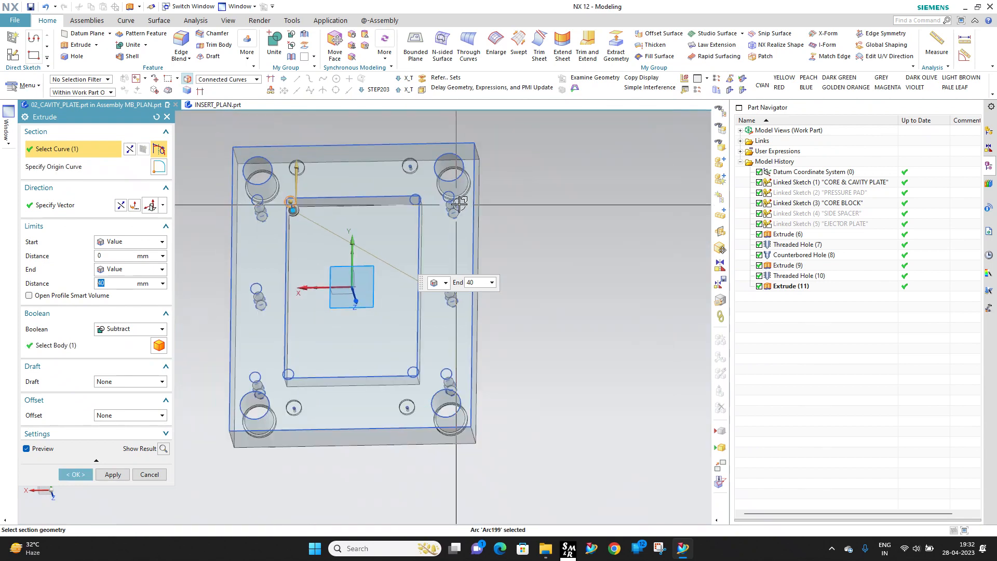
scroll(424, 199, "up", 4)
left_click(403, 193)
scroll(416, 179, "down", 5)
scroll(391, 348, "up", 3)
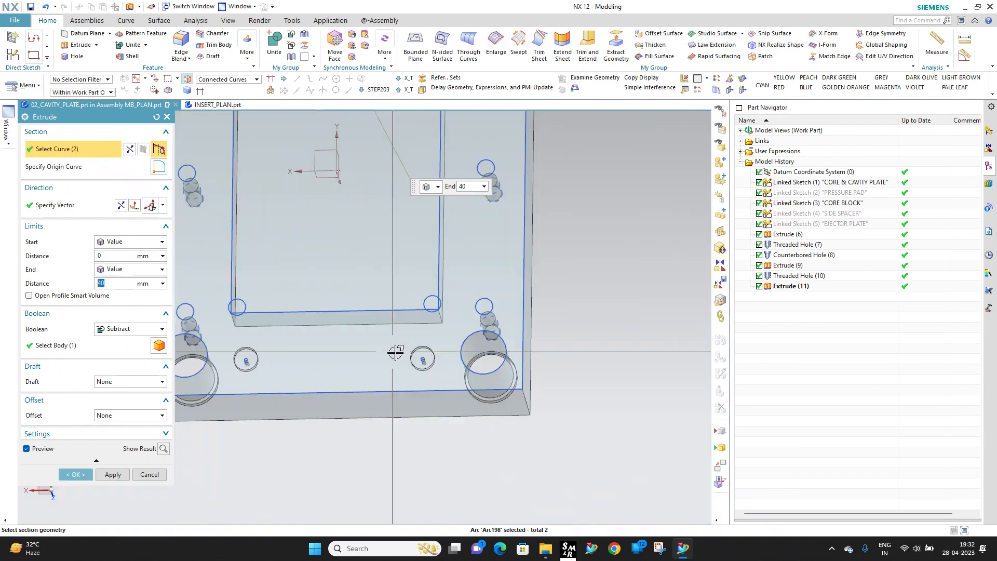
left_click(427, 302)
left_click(248, 300)
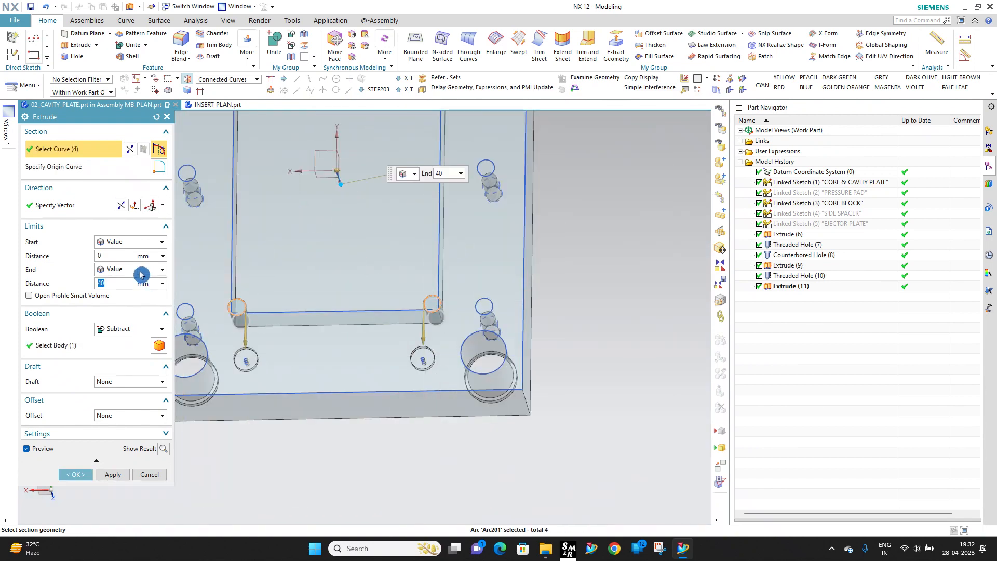
Step: End the corner-circle extrusion with Until Extended at the pocket floor face and cut the four corner reliefs
left_click(131, 242)
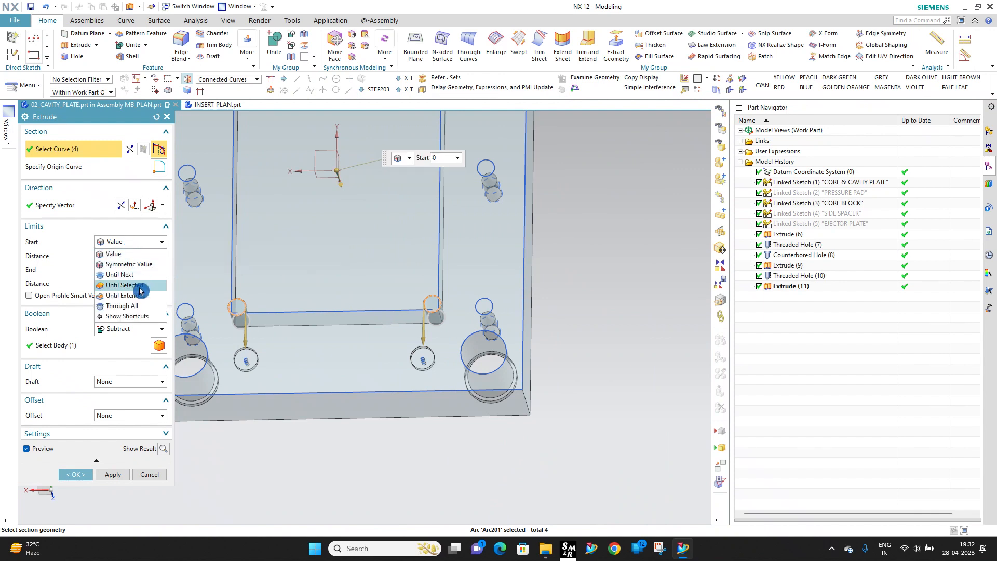
left_click(139, 242)
left_click(147, 270)
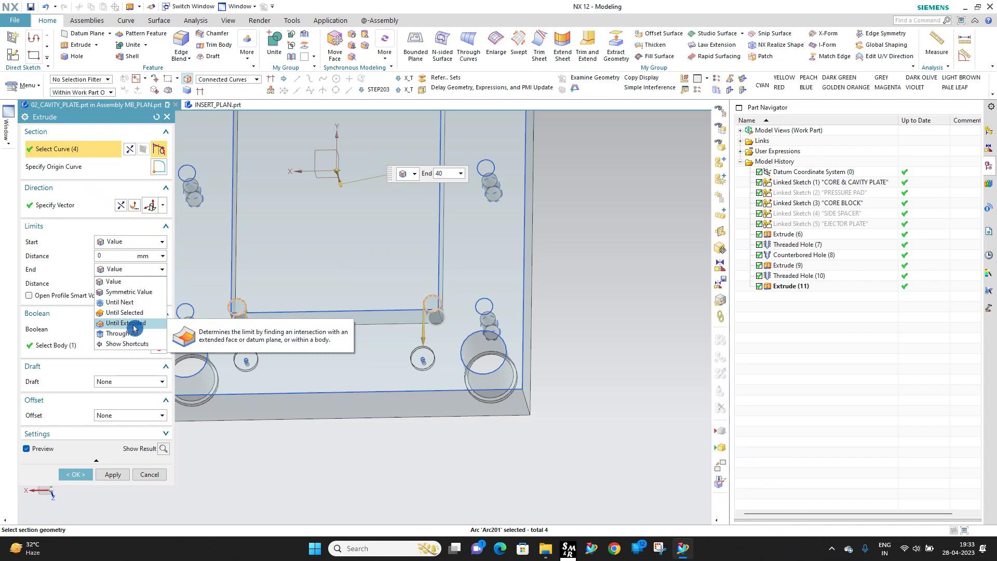
left_click(134, 324)
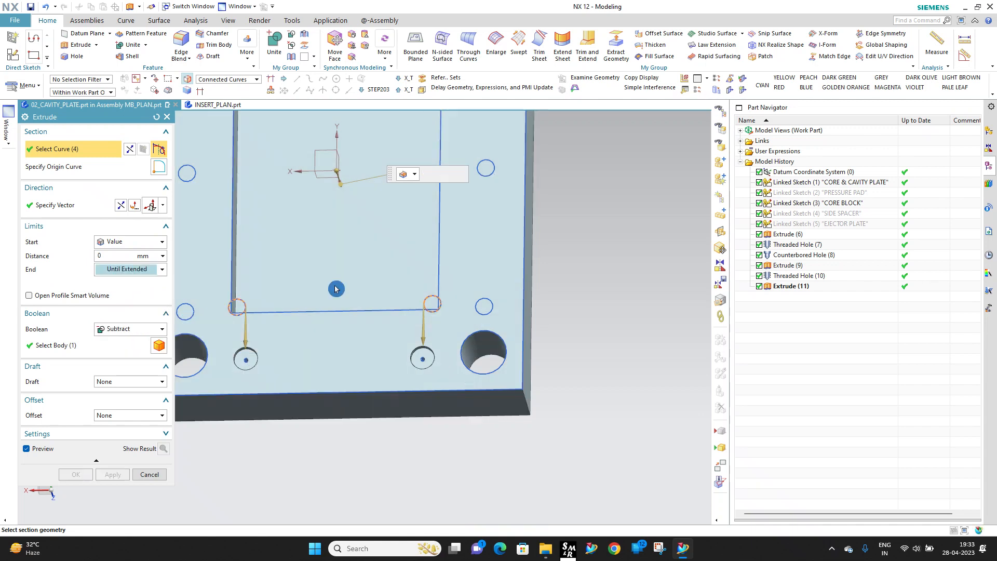
left_click(336, 288)
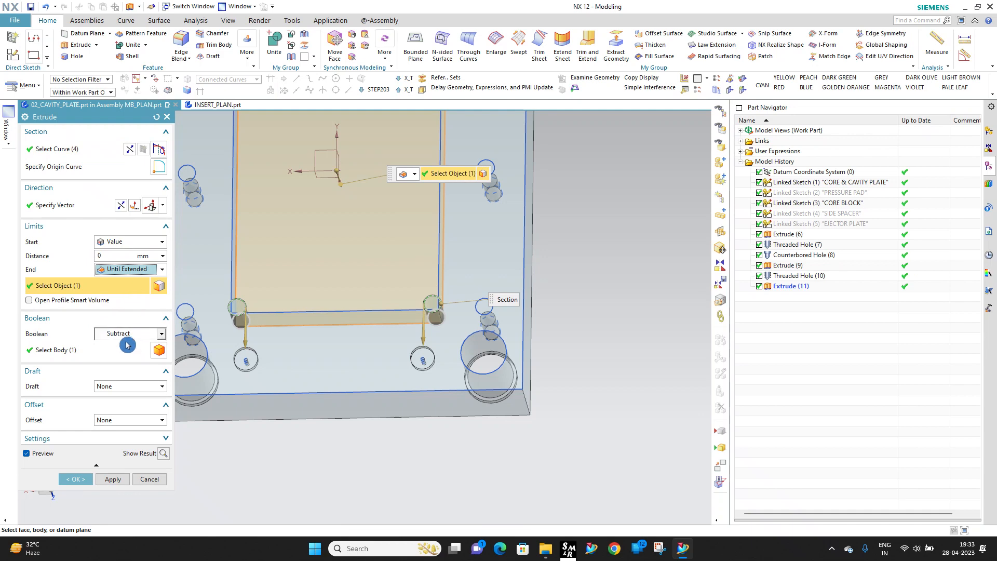
left_click(65, 483)
scroll(320, 350, "down", 5)
scroll(347, 244, "up", 3)
middle_click_drag(347, 244, 359, 237)
scroll(359, 238, "down", 1)
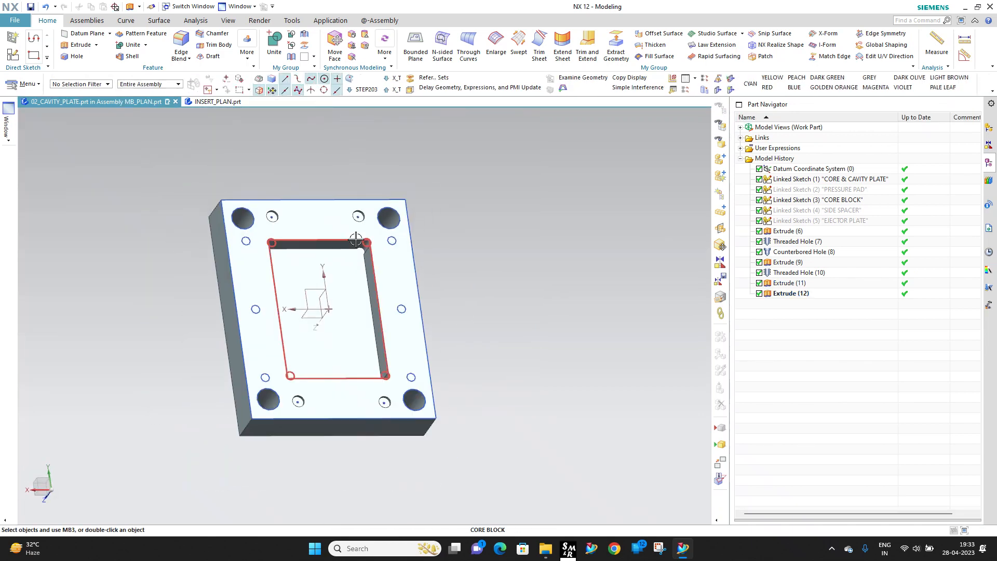
scroll(362, 241, "up", 5)
scroll(395, 268, "down", 5)
middle_click_drag(369, 290, 364, 249)
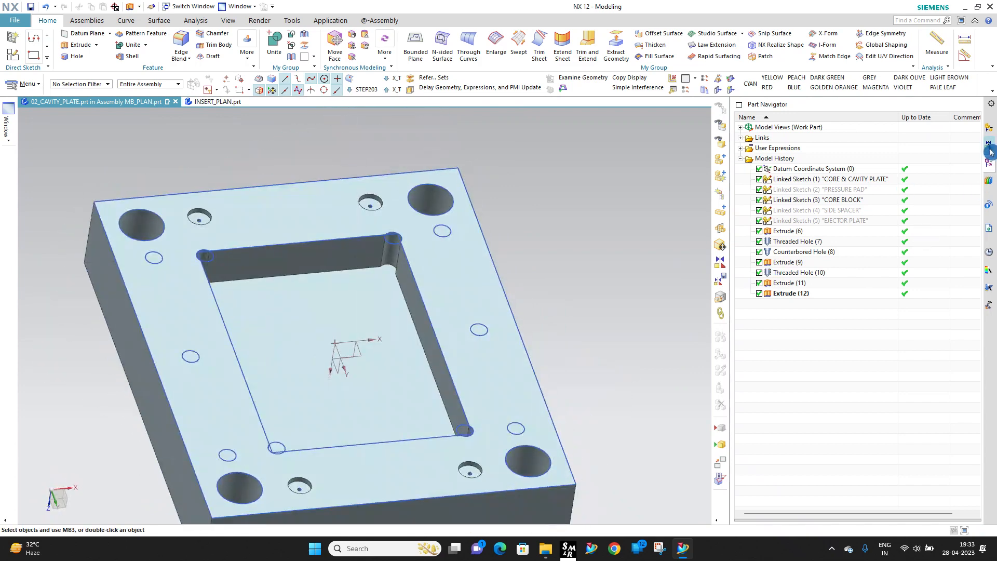
Step: Make MB_PLAN the work part again and save all modified parts of the assembly
left_click(988, 128)
double_click(799, 137)
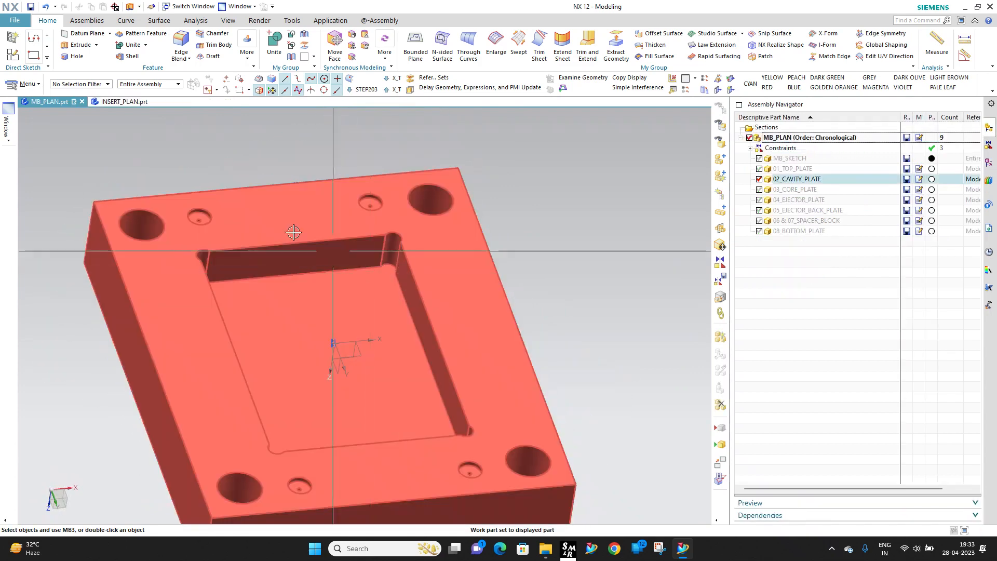
left_click(16, 21)
mouse_move(45, 86)
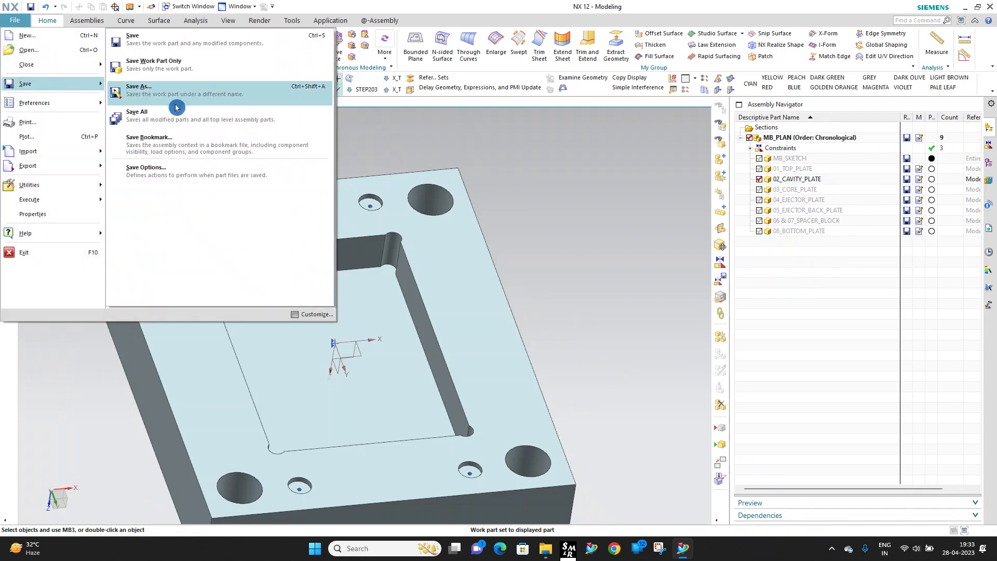
left_click(178, 112)
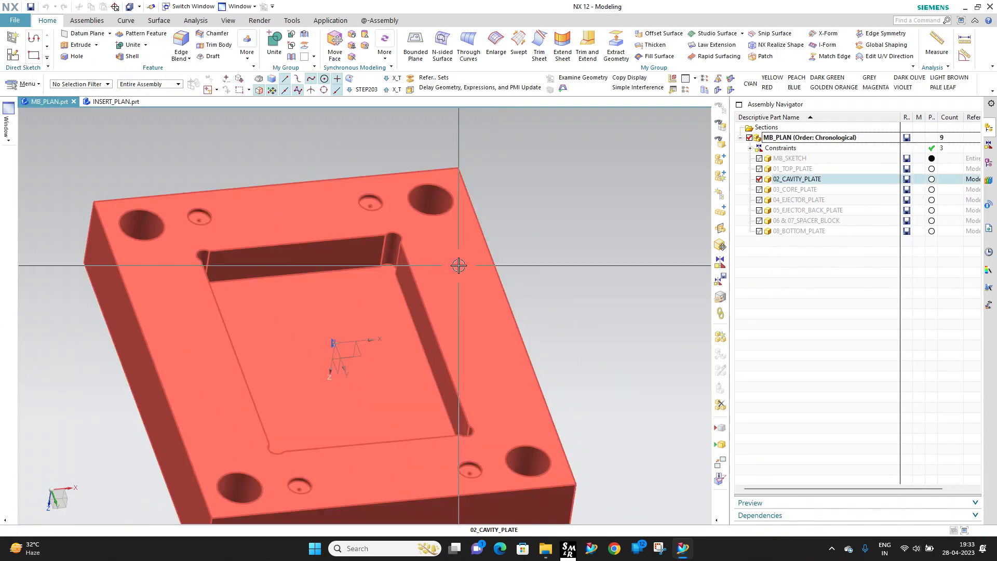
Step: Hide 02_CAVITY_PLATE in the assembly and make 03_CORE_PLATE the work part
middle_click_drag(458, 263, 442, 421)
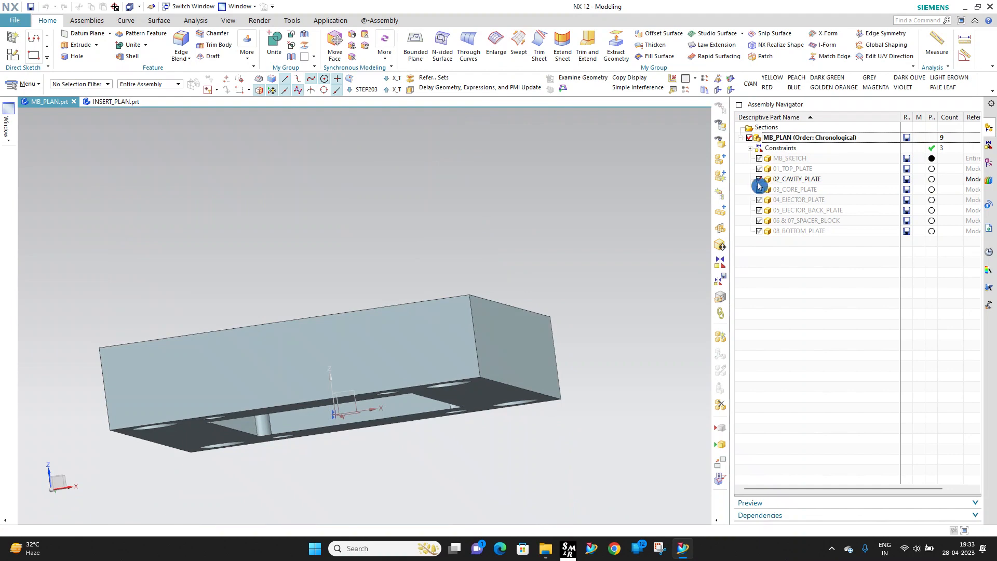
left_click(759, 180)
double_click(779, 189)
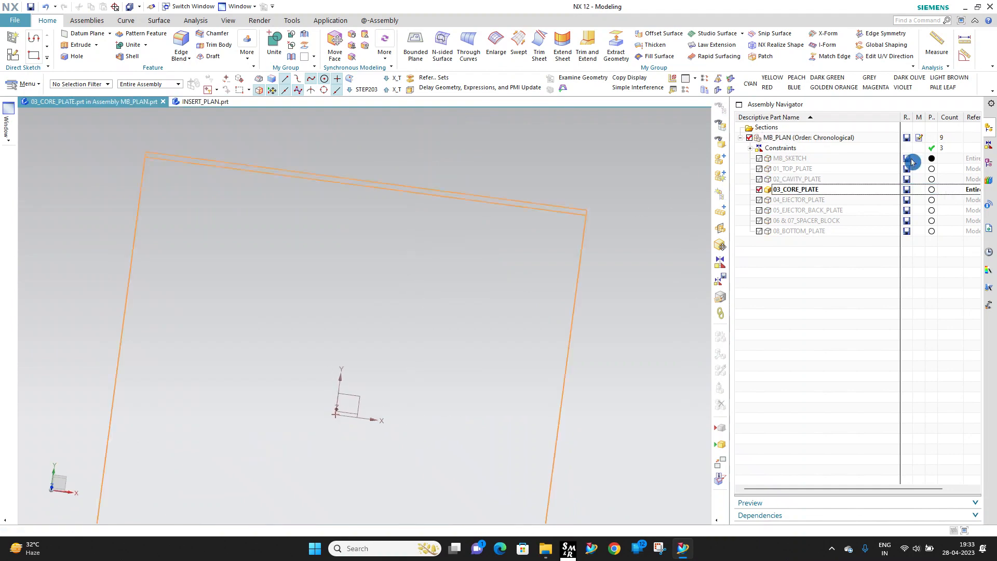
Step: Show MB_SKETCH and WAVE-link its CORE_CAVITY PLATE sketch associatively into 03_CORE_PLATE
left_click(759, 159)
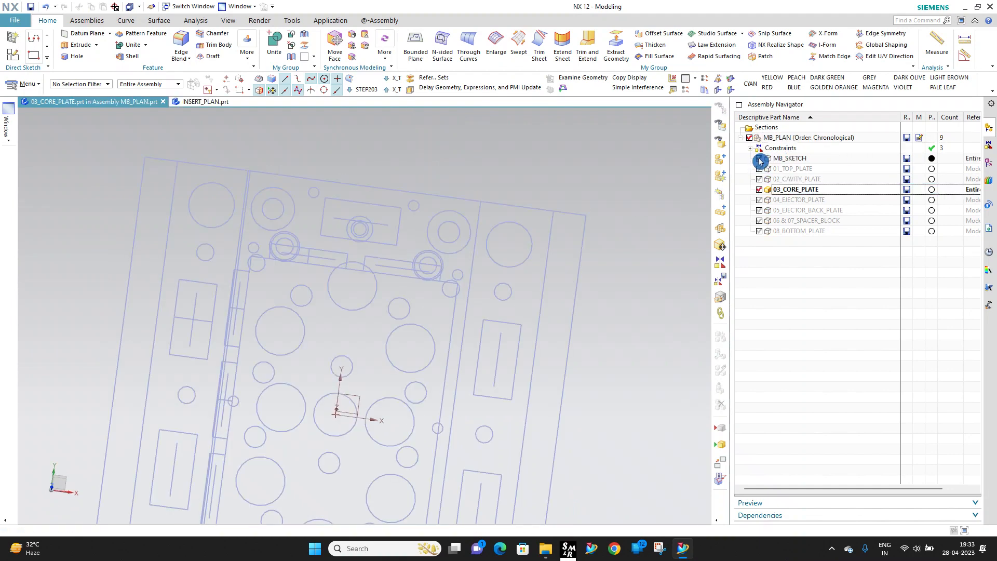
middle_click_drag(495, 241, 474, 236)
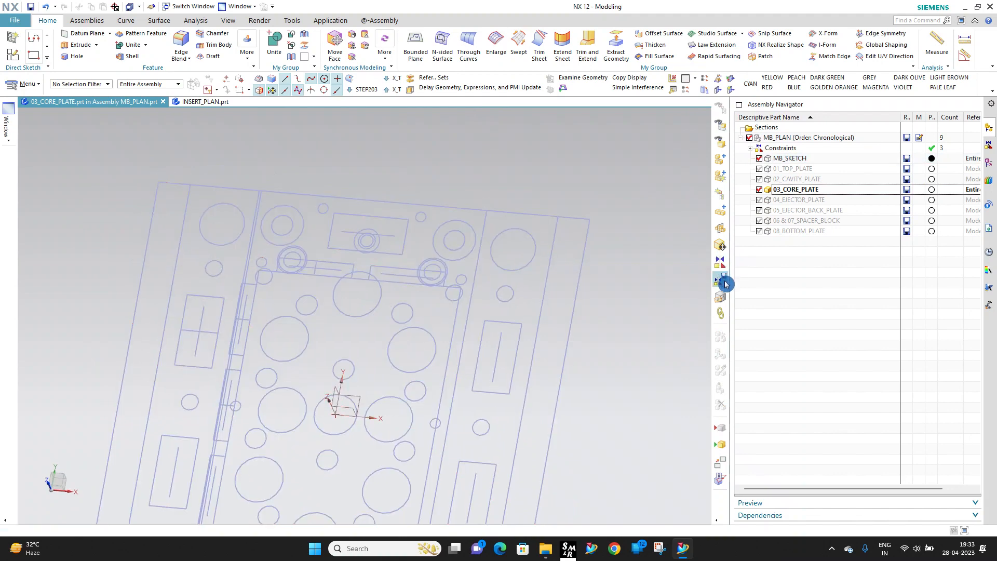
left_click(724, 313)
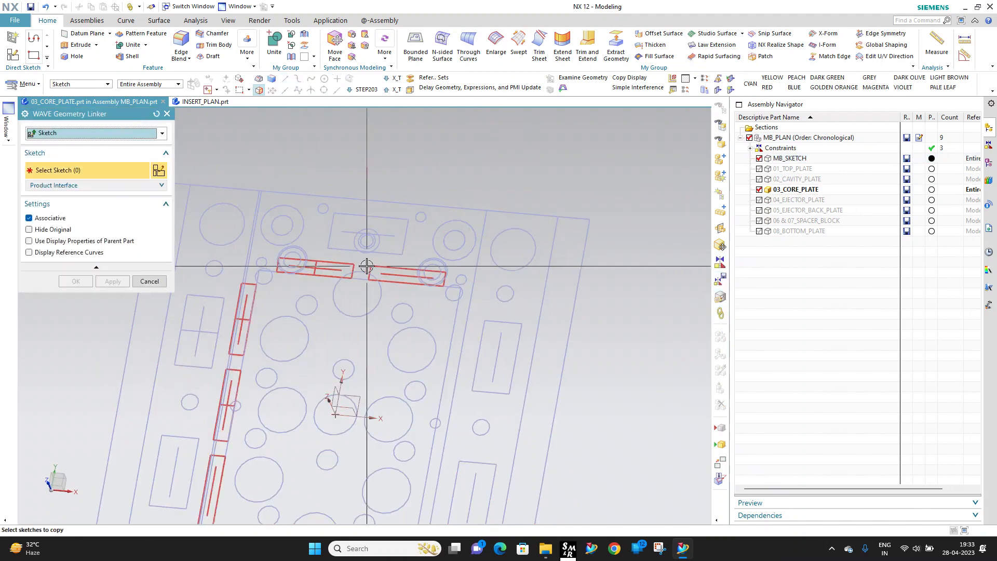
scroll(525, 225, "down", 3)
left_click(536, 225)
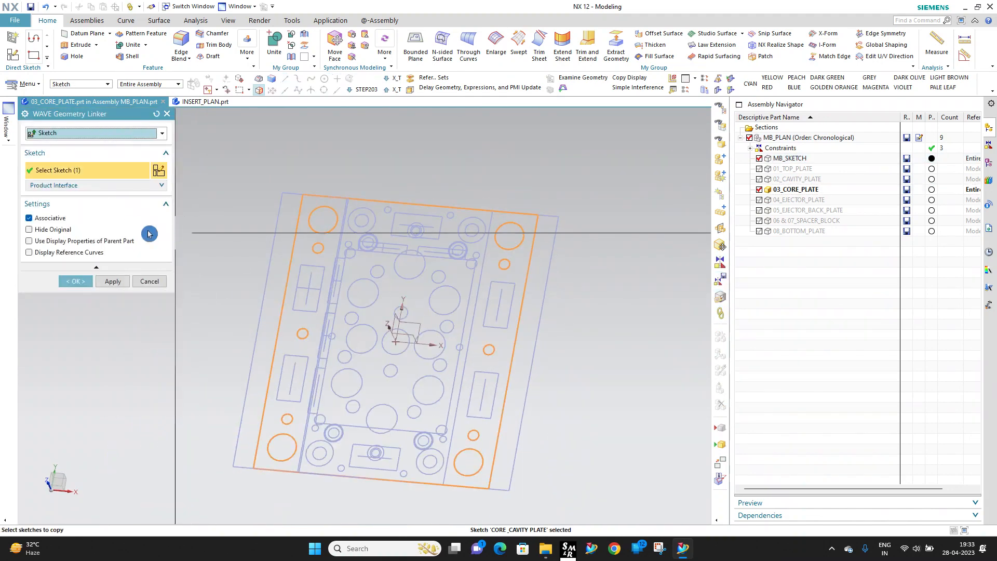
scroll(485, 264, "up", 3)
left_click(127, 281)
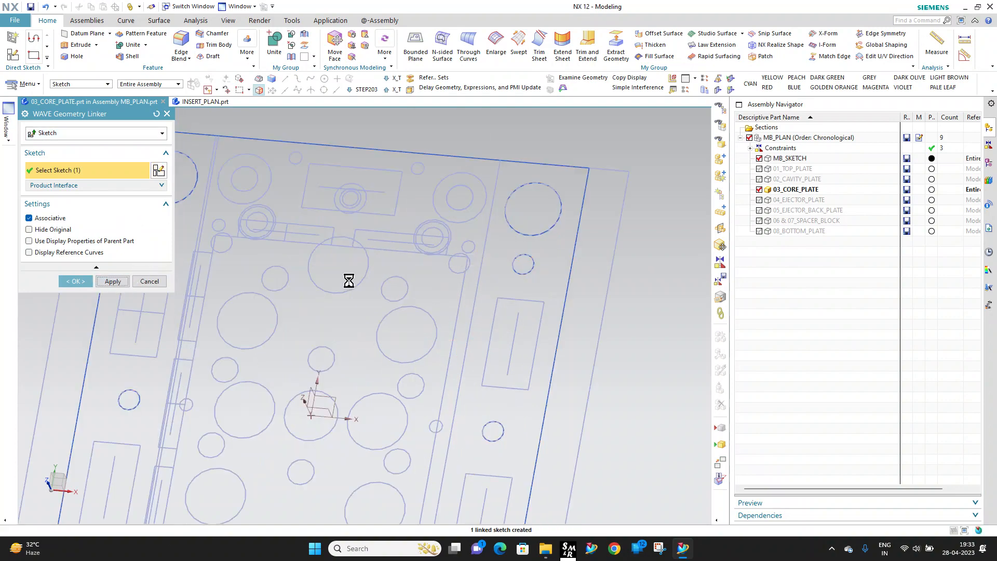
Step: WAVE-link five more sketches into 03_CORE_PLATE, including the pocket outline, SIDE SPACER, EJECTOR PLATE and ejector guide pillar sketches
left_click(457, 261)
left_click(396, 233)
scroll(452, 261, "down", 3)
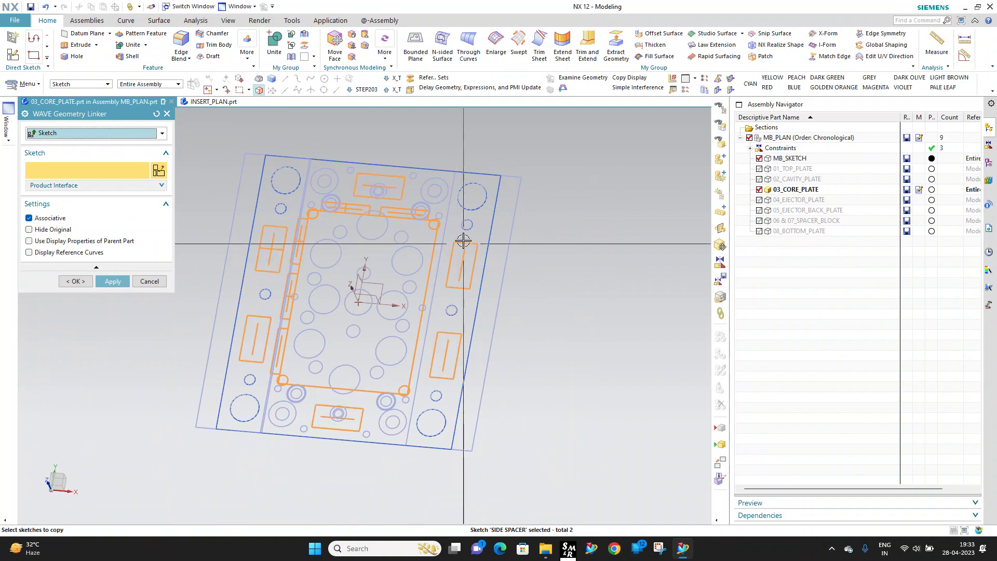
left_click(420, 188)
left_click(431, 186, "shift")
left_click(431, 186)
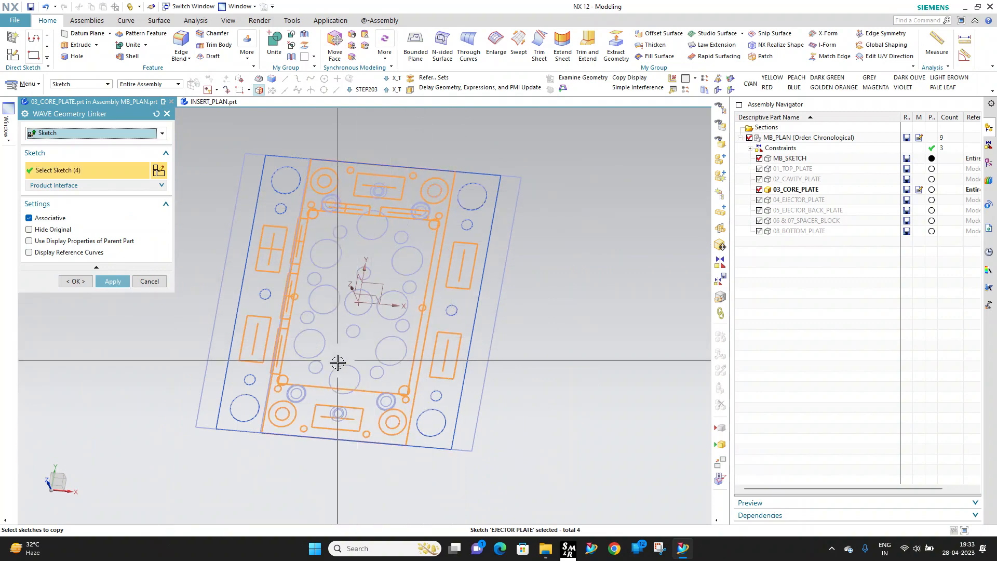
scroll(309, 413, "up", 2)
left_click(288, 399)
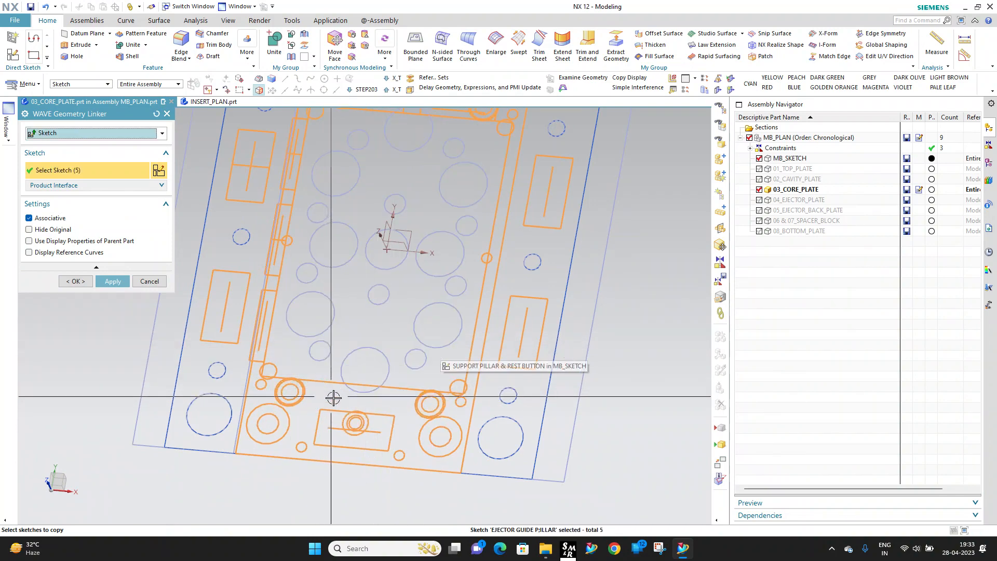
middle_click_drag(324, 358, 367, 355)
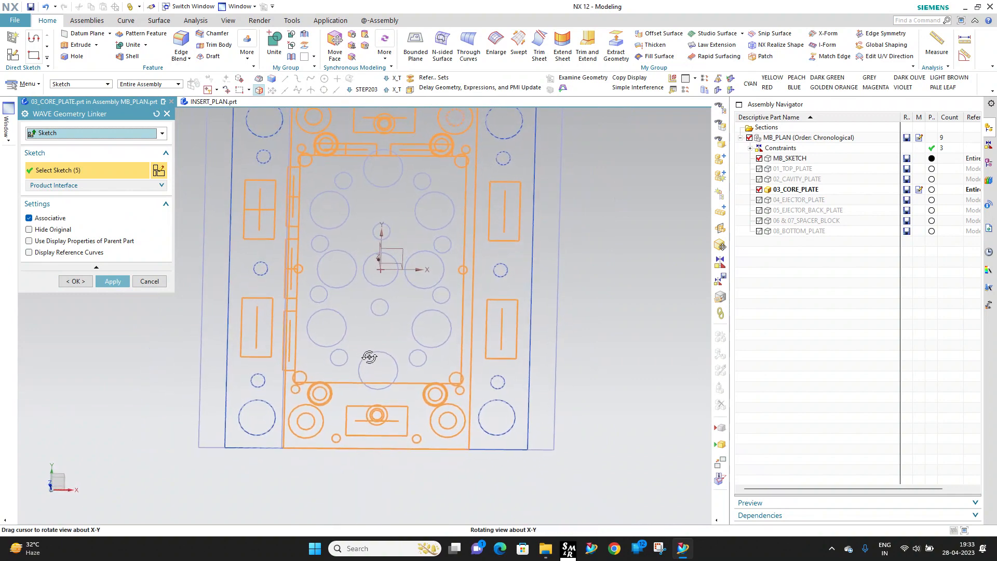
left_click(79, 282)
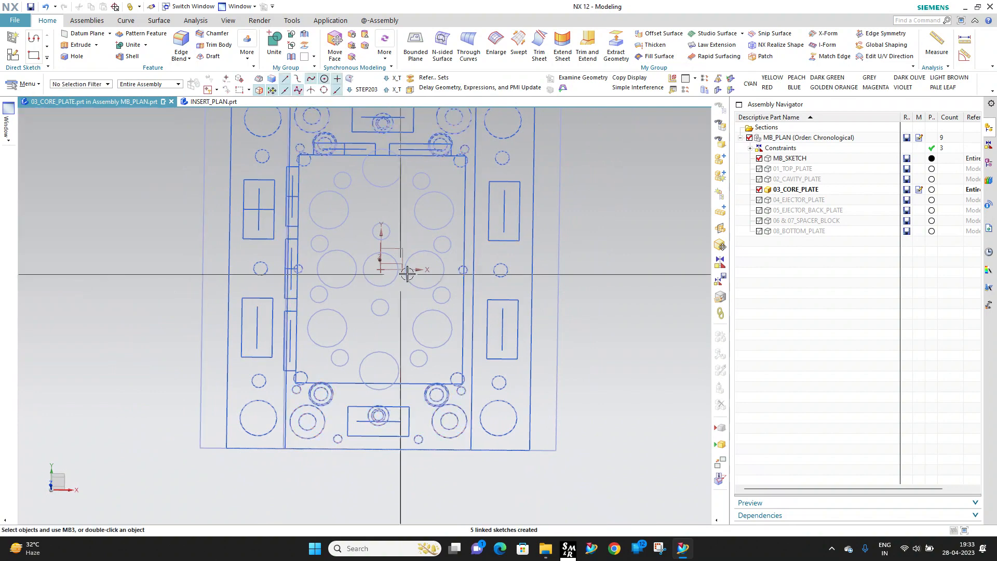
Step: Make MB_SKETCH the work part and open its SUPPORT PILLAR & REST BUTTON sketch for editing
scroll(463, 155, "down", 4)
scroll(428, 125, "up", 4)
scroll(410, 147, "up", 2)
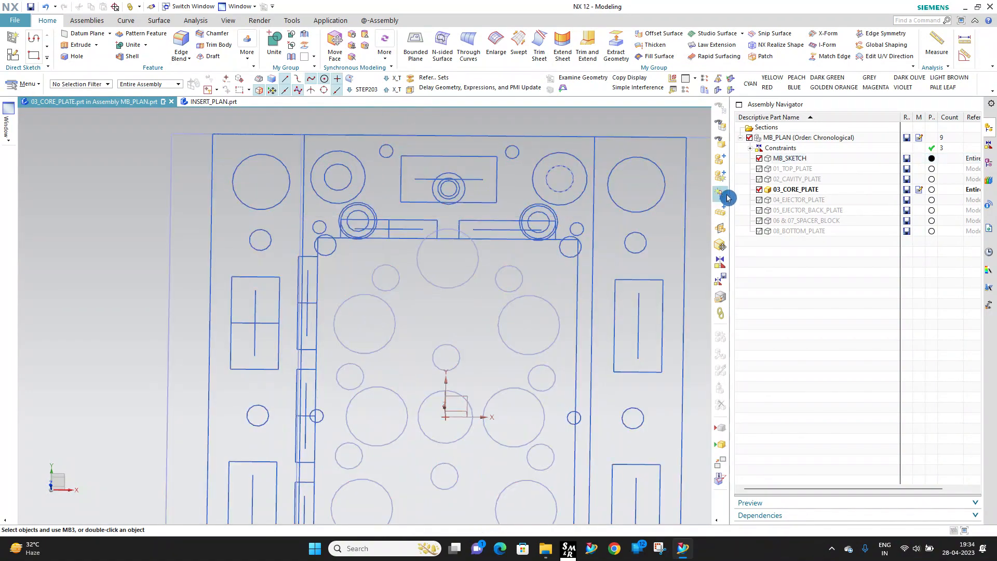
double_click(783, 159)
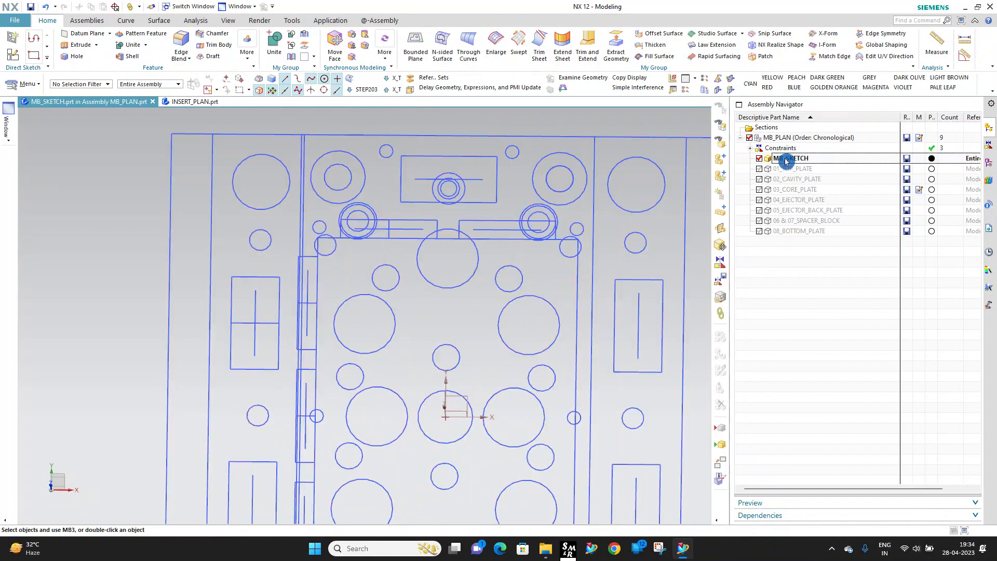
scroll(500, 200, "down", 2)
scroll(503, 240, "up", 2)
double_click(499, 240)
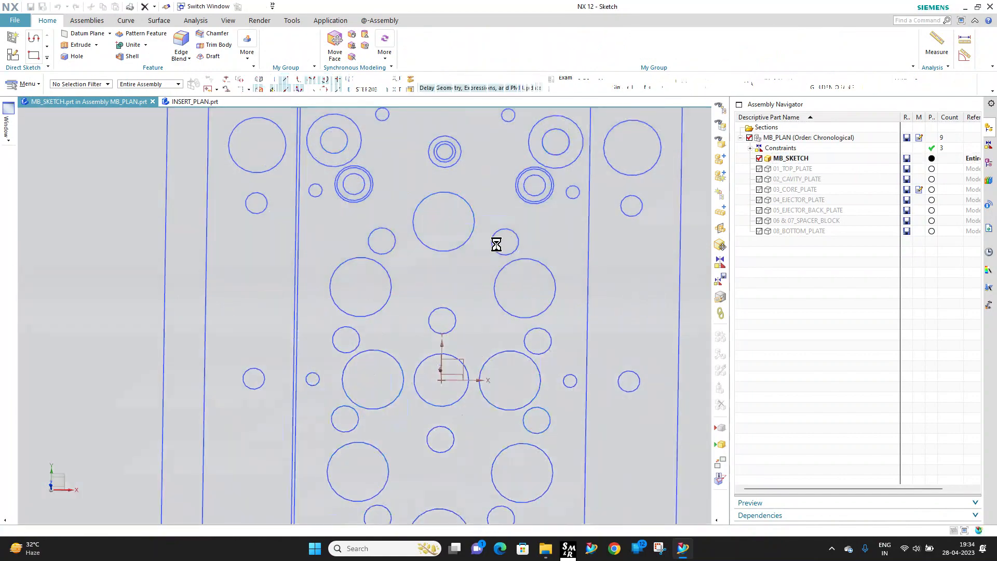
scroll(382, 380, "up", 4)
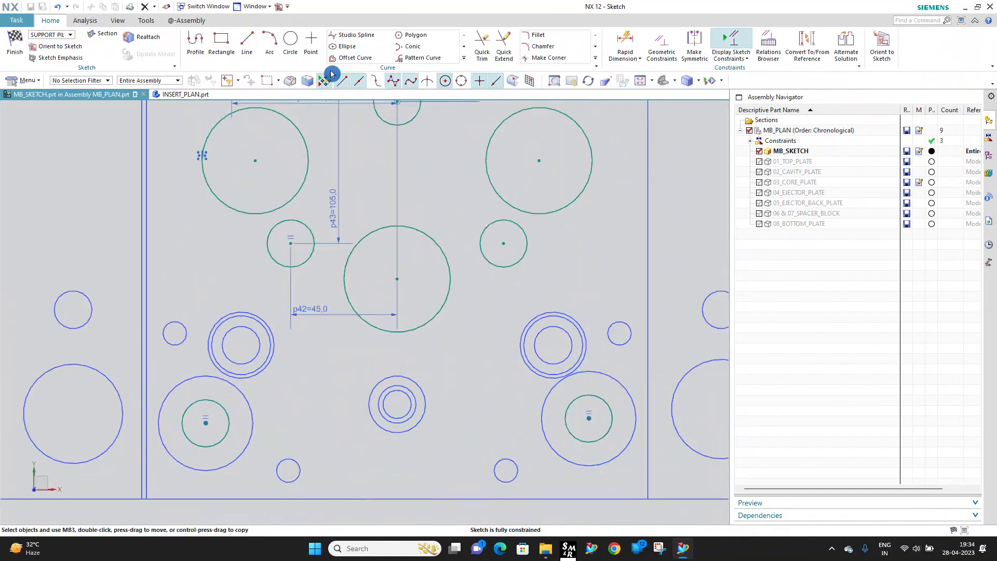
Step: Sketch a circle near the plate's lower edge, between the lower-left rest button circle and the vertical centreline
left_click(297, 44)
scroll(283, 413, "up", 3)
left_click(320, 437)
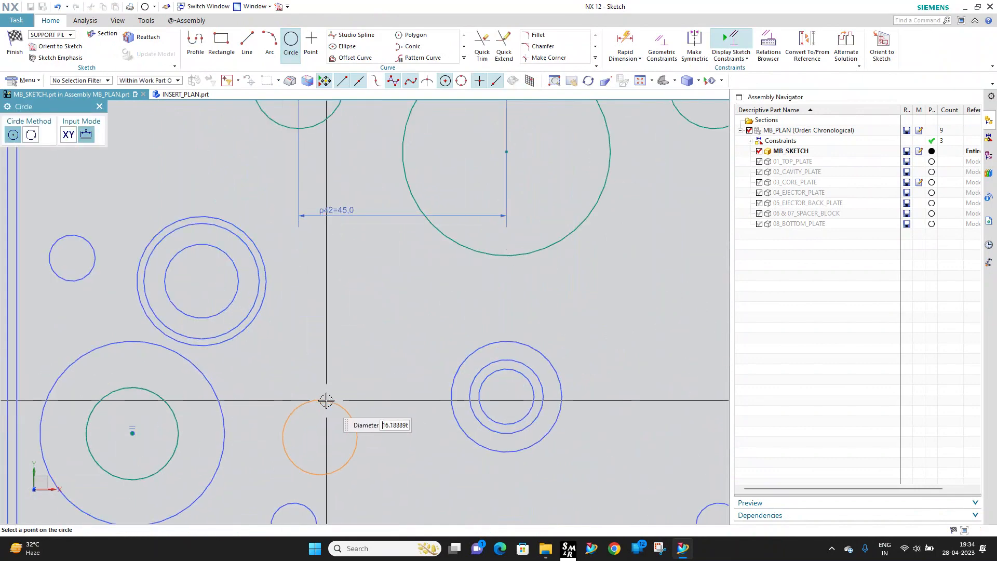
left_click(326, 397)
scroll(477, 408, "down", 4)
Step: Dimension the new circle's centre 45 mm from the vertical centreline and set its diameter to 20 mm
left_click(625, 44)
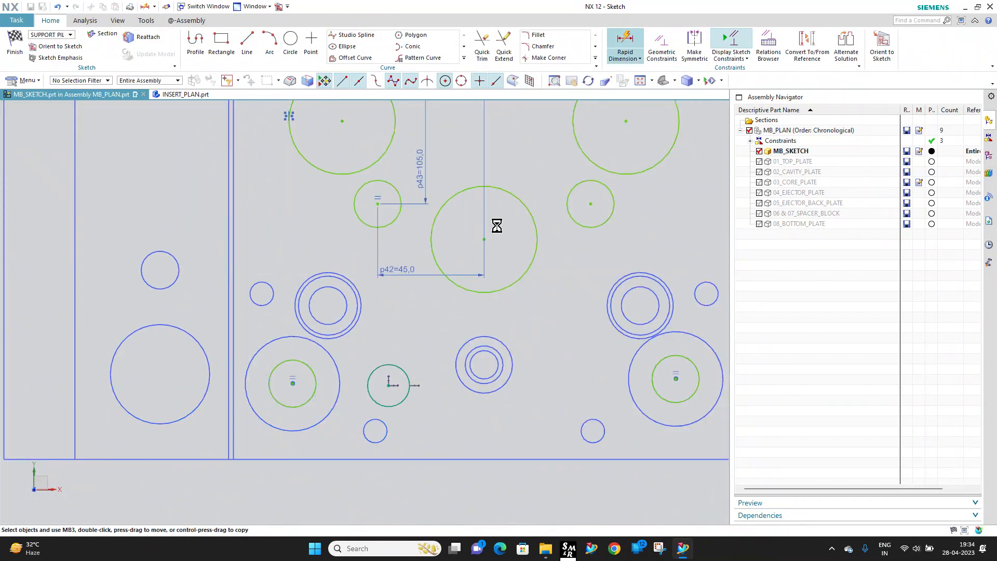
scroll(503, 291, "down", 2)
scroll(498, 151, "up", 3)
left_click(498, 153)
scroll(495, 157, "down", 5)
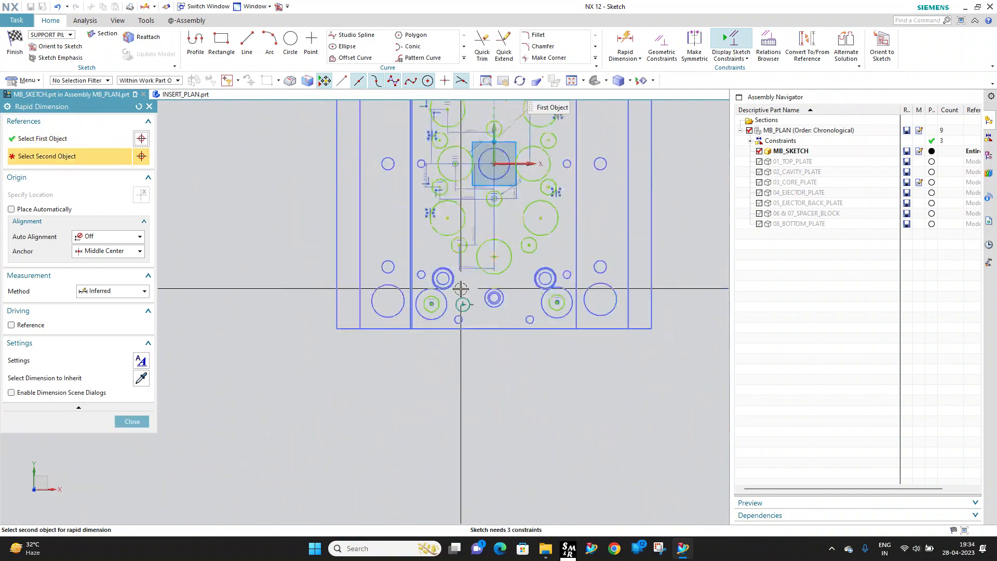
scroll(462, 292, "up", 5)
left_click(470, 321)
left_click(641, 443)
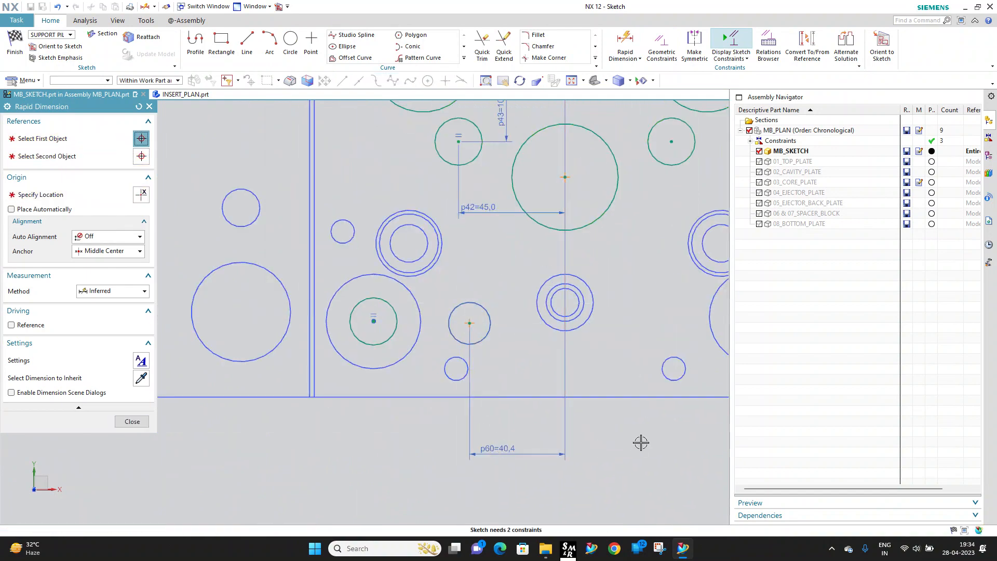
type("50")
key("Return")
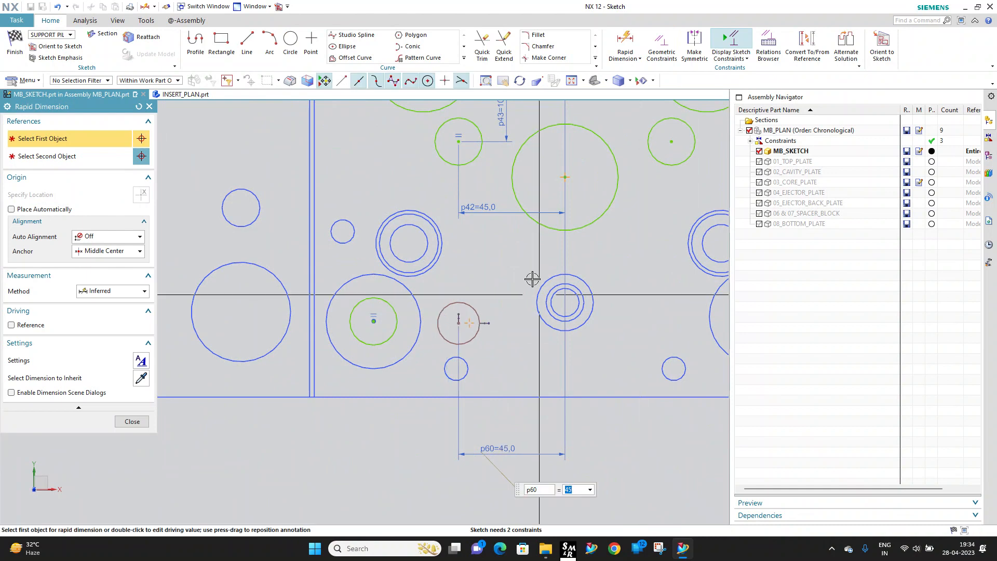
left_click(468, 305)
left_click(494, 290)
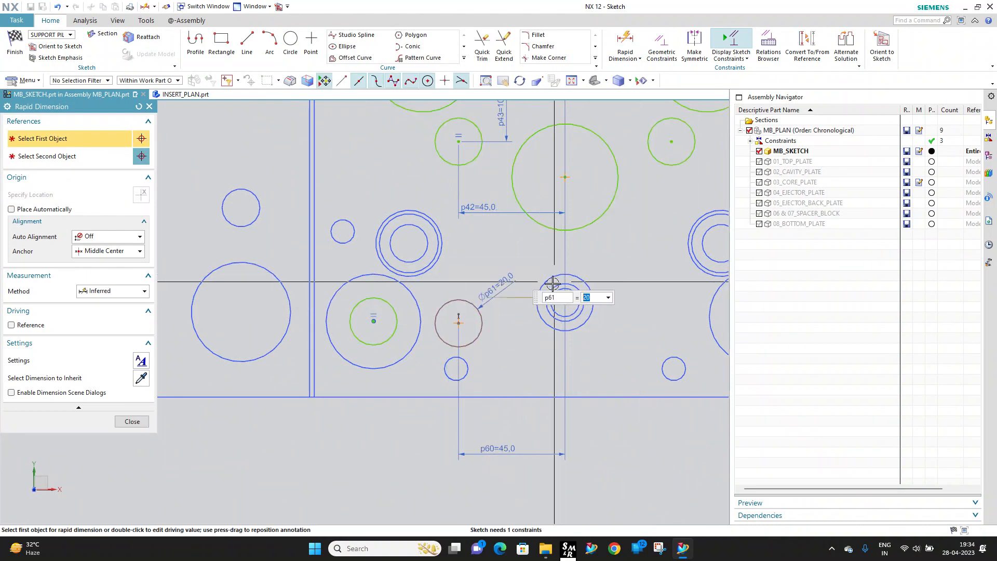
Step: Dimension the new circle's centre 31 mm above the plate's lower edge
scroll(519, 334, "down", 1)
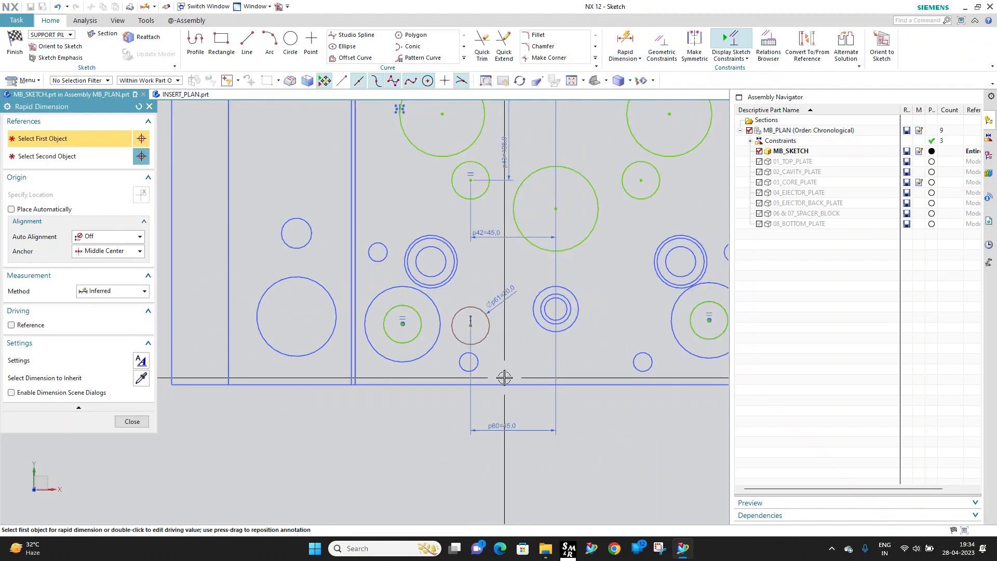
left_click(499, 382)
left_click(471, 324)
left_click(414, 438)
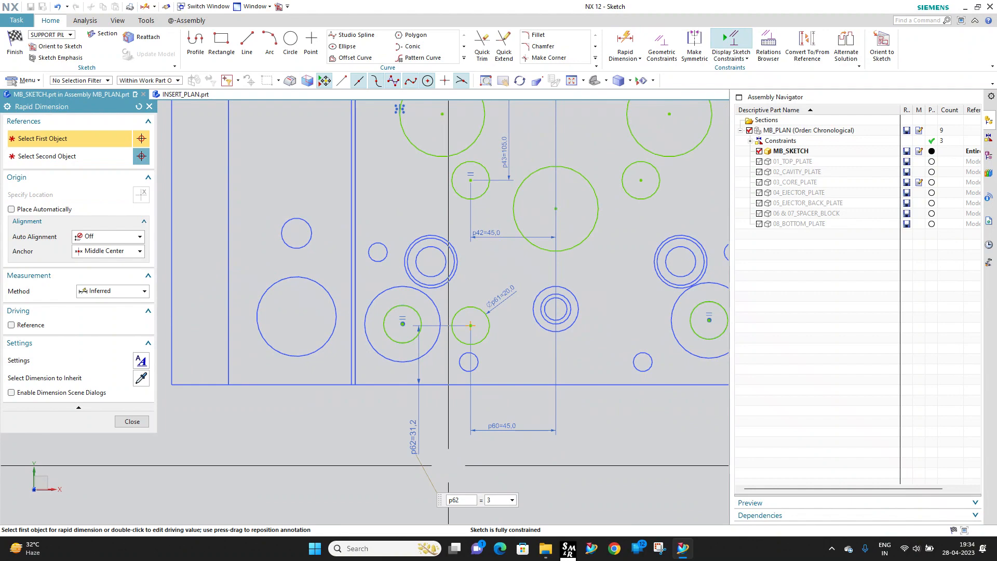
type("31")
key("Return")
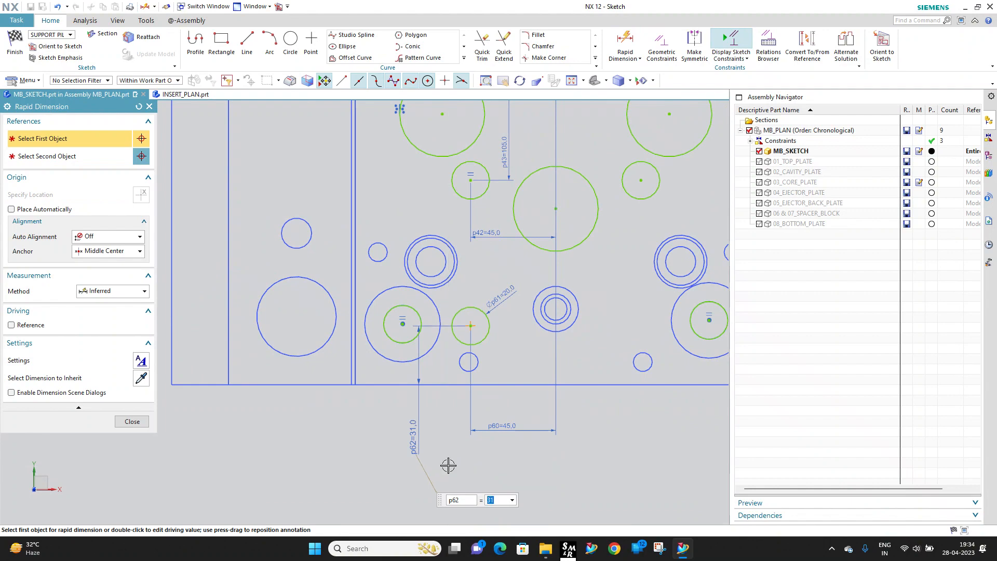
key("Escape")
Step: Convert the new 20 mm circle into a reference curve
left_click(490, 332)
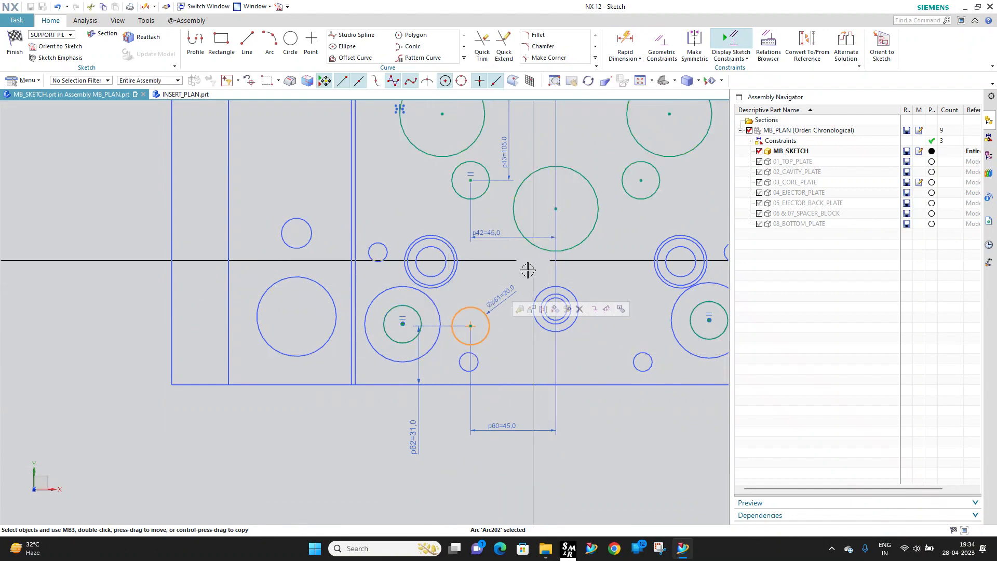
scroll(388, 350, "down", 3)
scroll(441, 317, "up", 3)
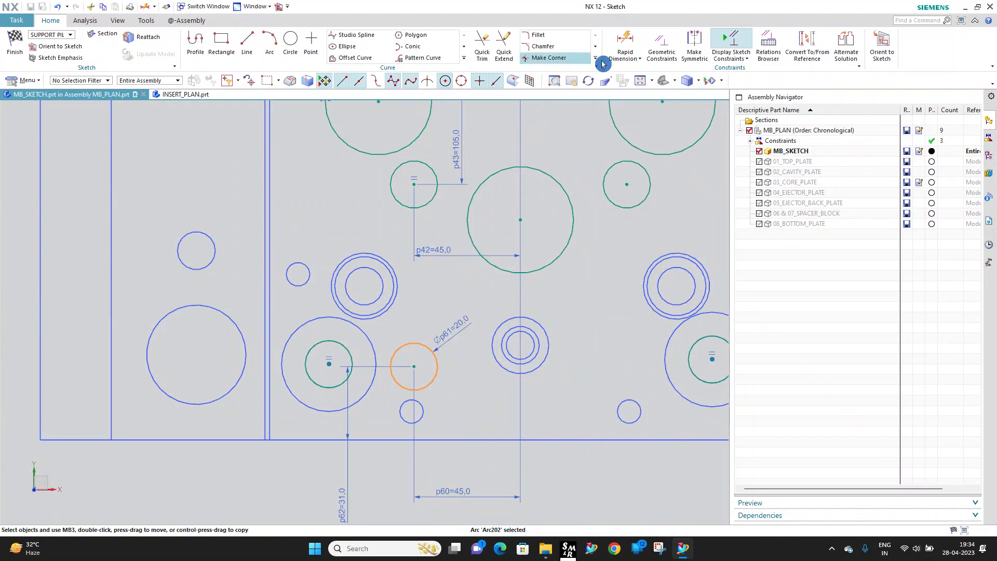
left_click(807, 45)
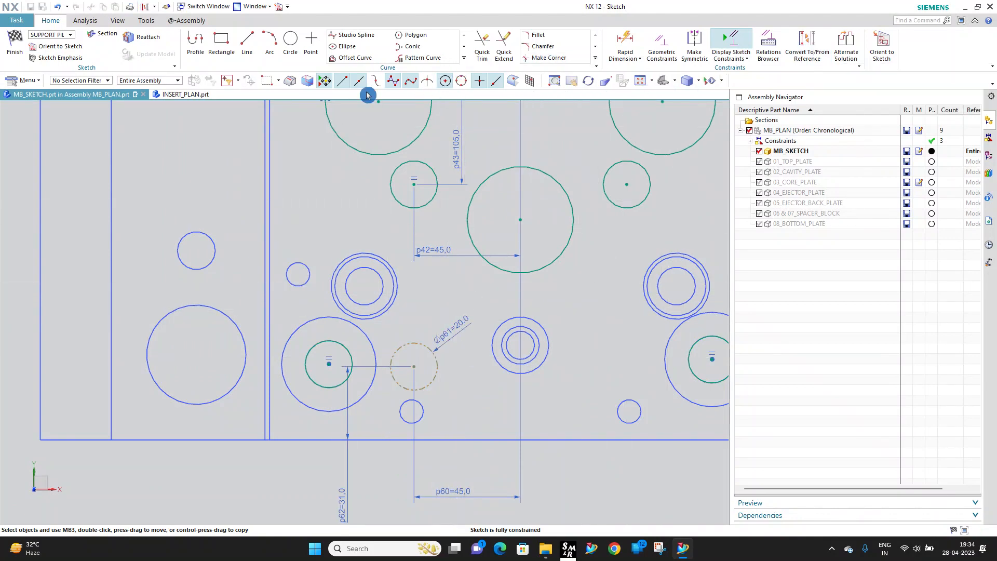
Step: Mirror the 20 mm reference circle across the sketch's vertical axis
left_click(460, 62)
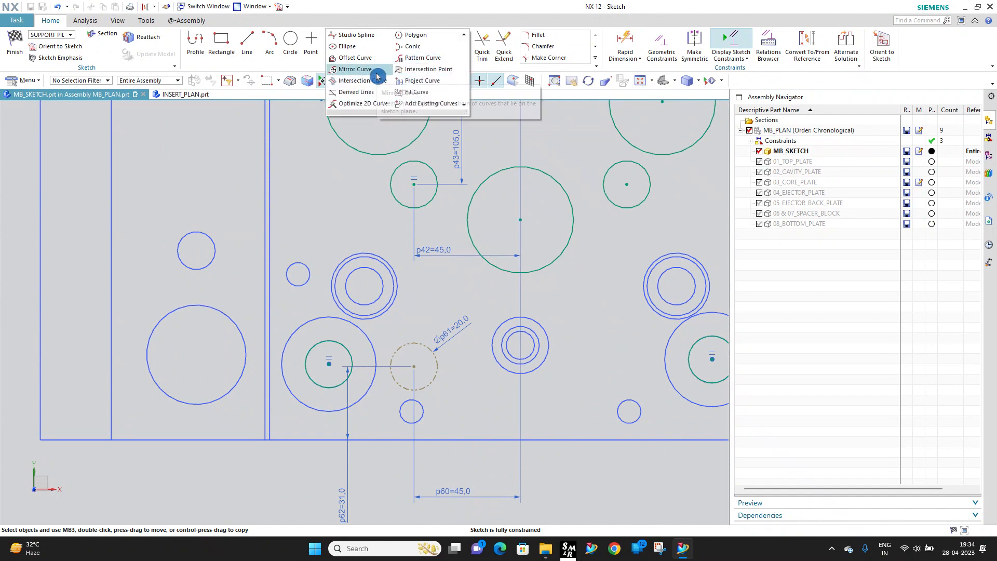
left_click(358, 70)
left_click(439, 370)
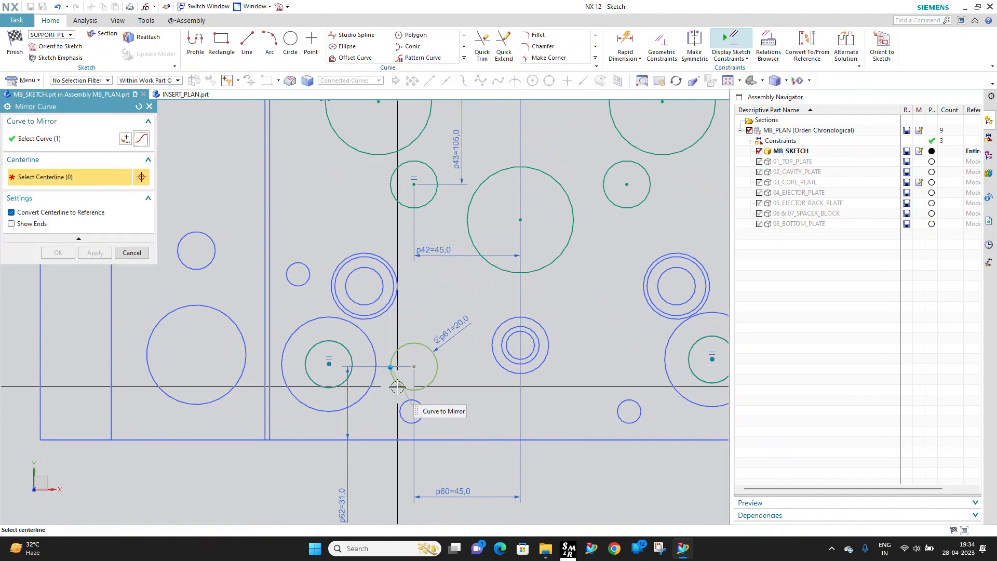
scroll(396, 382, "up", 5)
left_click(438, 228)
left_click(108, 253)
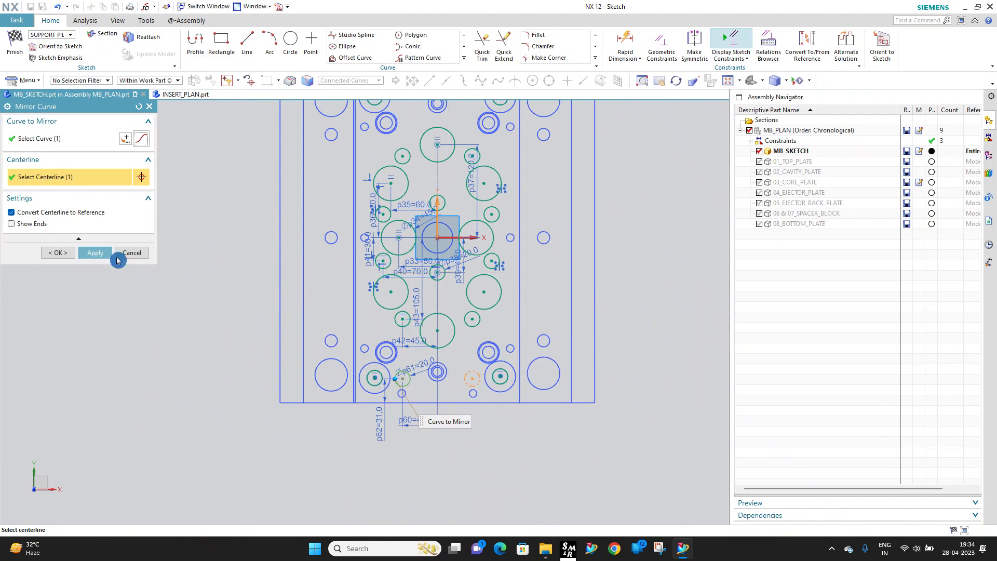
Step: Mirror both lower reference circles across the sketch's horizontal axis and finish the sketch
scroll(377, 360, "down", 4)
left_click(439, 388)
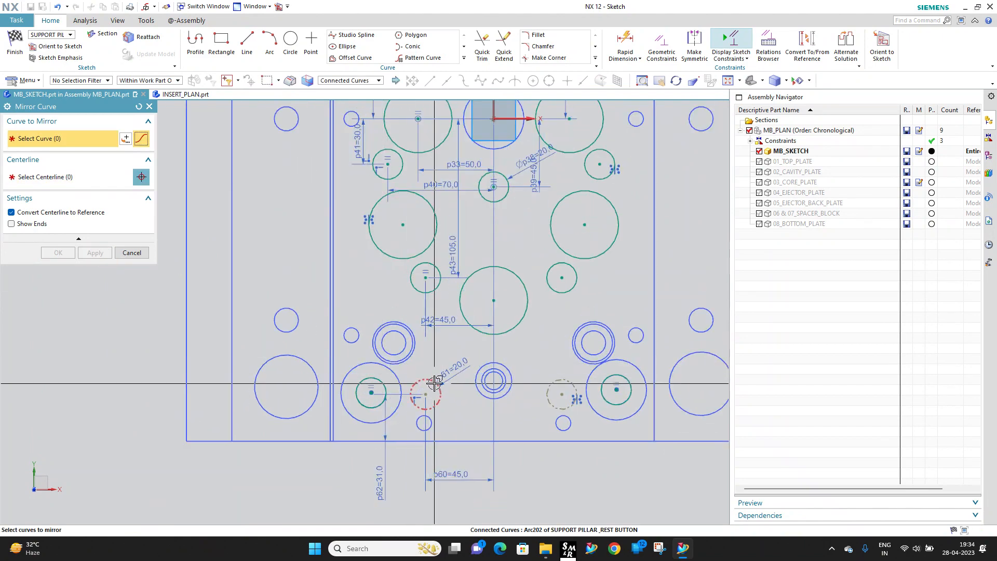
left_click(562, 382)
scroll(443, 218, "up", 3)
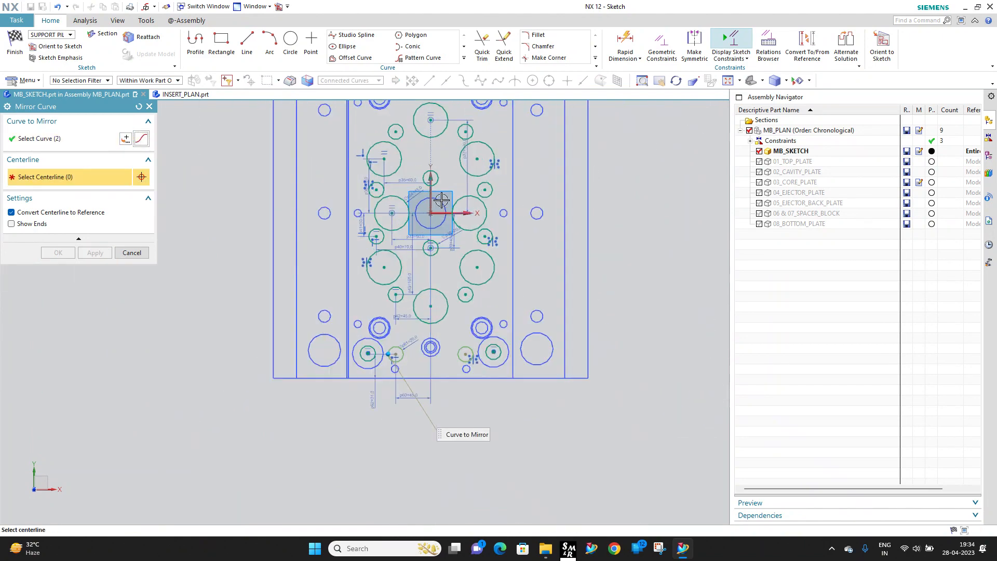
left_click(443, 218)
scroll(416, 297, "up", 4)
scroll(427, 193, "down", 3)
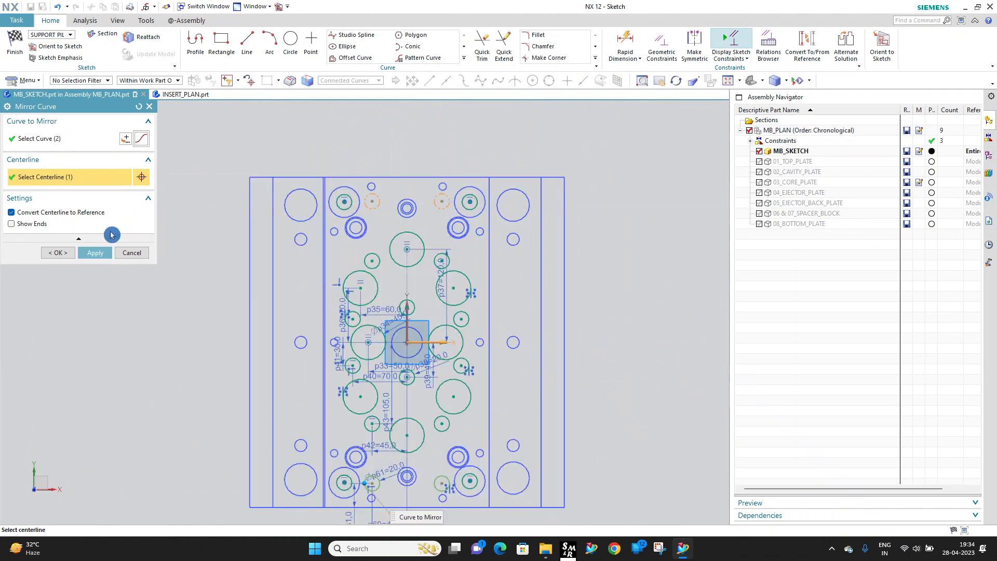
left_click(72, 254)
left_click(14, 42)
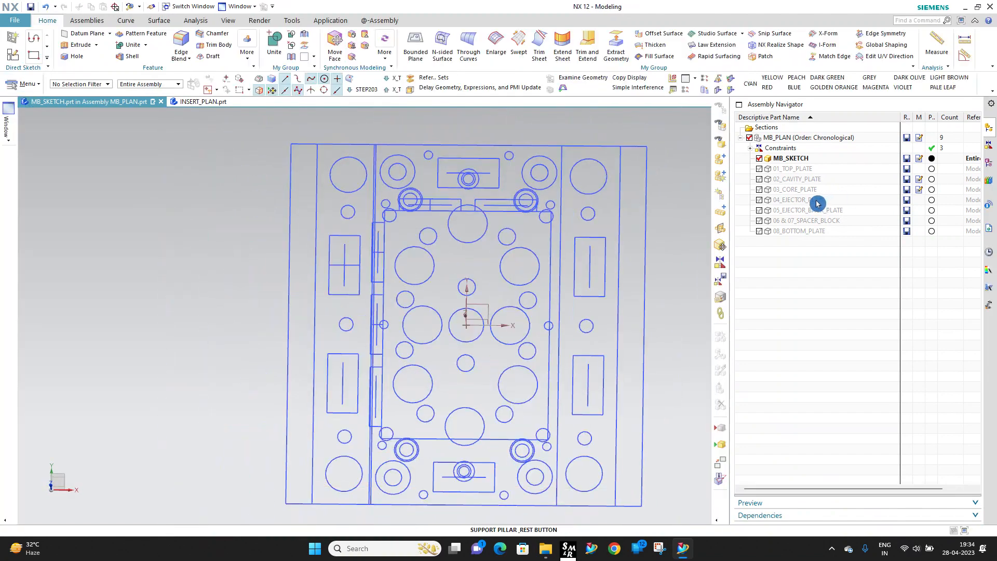
Step: Make 03_CORE_PLATE the work part and WAVE-link the SUPPORT PILLAR & REST BUTTON sketch into it associatively
double_click(803, 191)
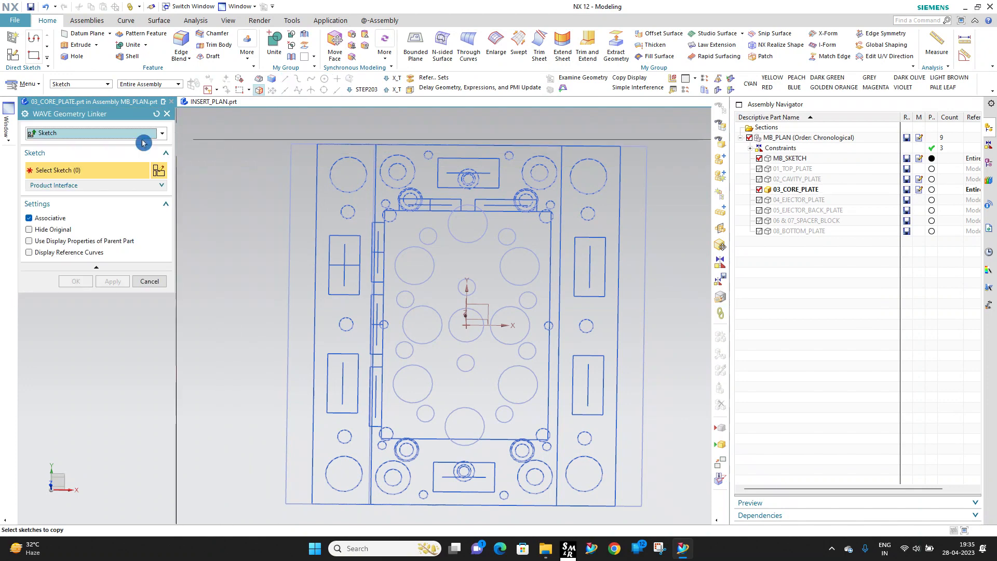
left_click(421, 232)
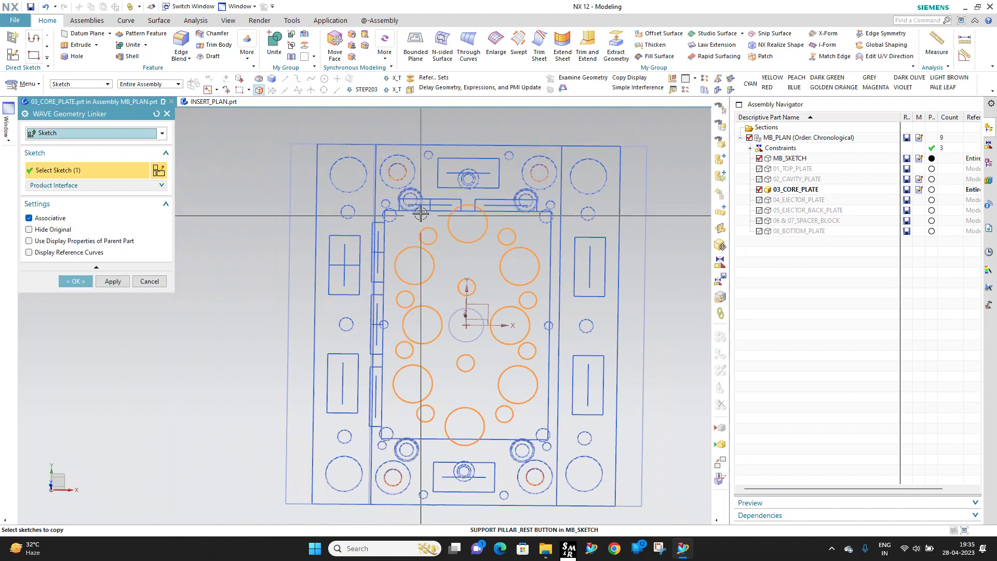
middle_click(341, 150)
Step: Make MB_SKETCH the work part and check the circles inside the SUPPORT PILLAR & REST BUTTON sketch
double_click(789, 159)
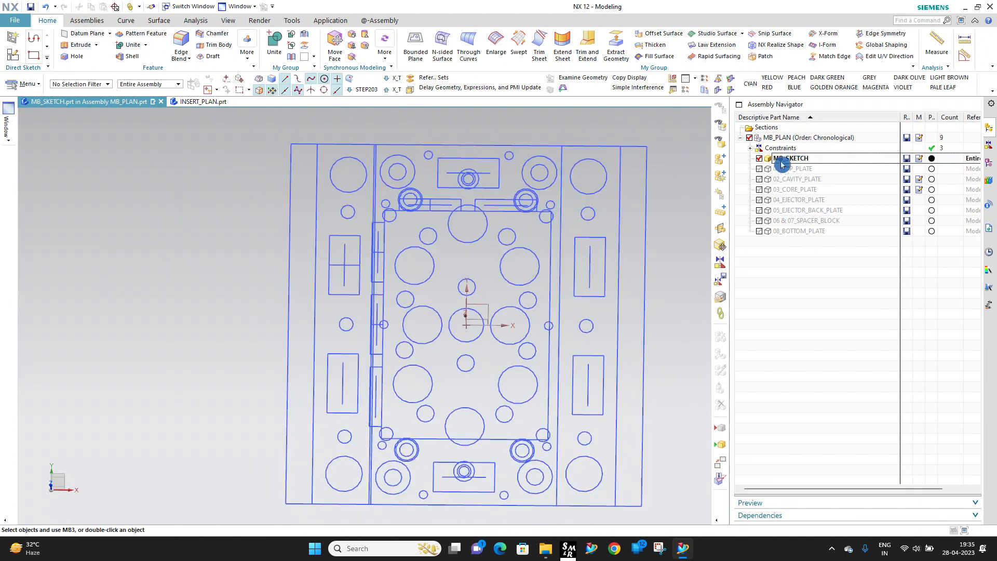
left_click(989, 164)
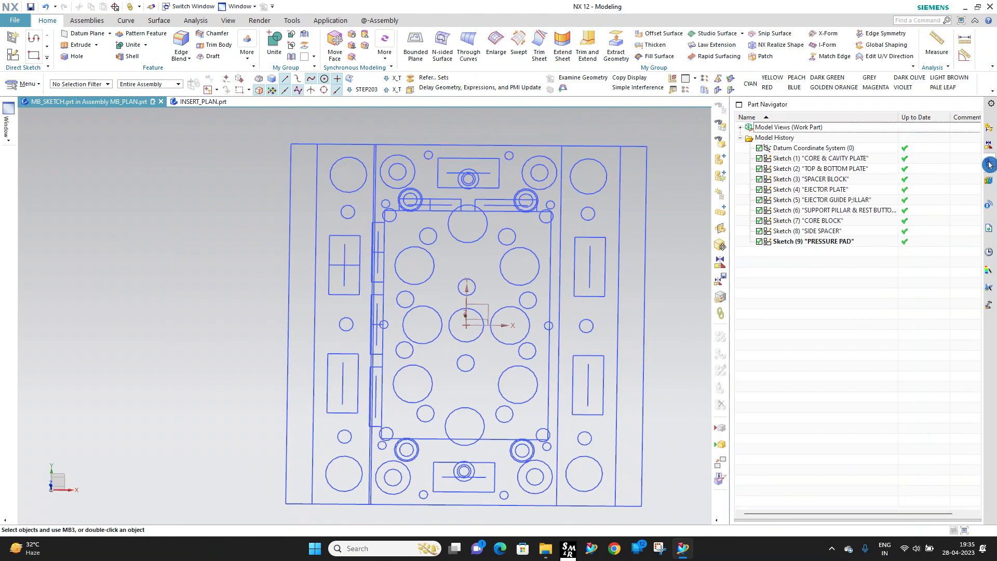
left_click(826, 241)
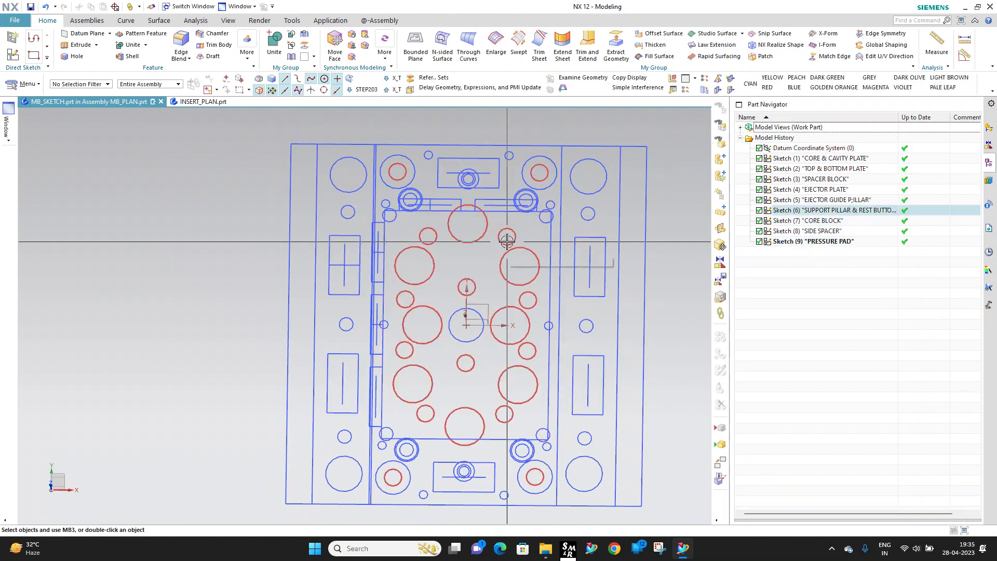
double_click(831, 210)
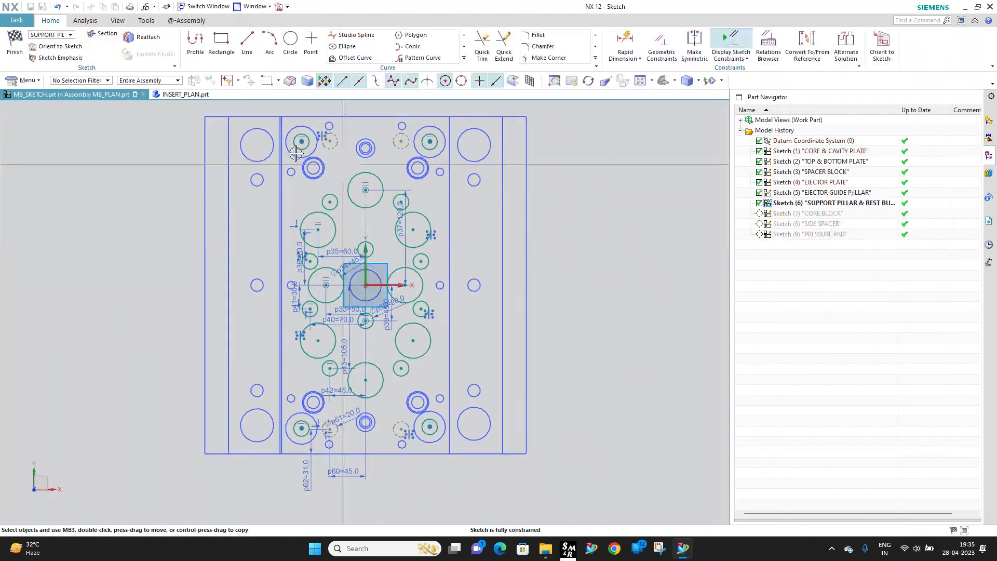
left_click(14, 44)
Step: Hide the SUPPORT PILLAR & REST BUTTON sketch and show it again
right_click(506, 236)
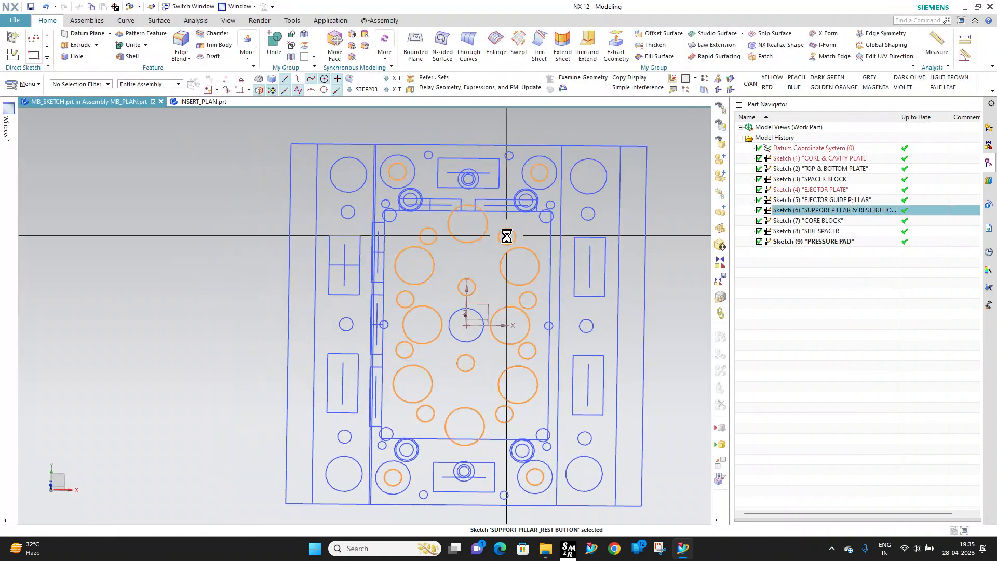
key("Escape")
key("Escape")
left_click(791, 211)
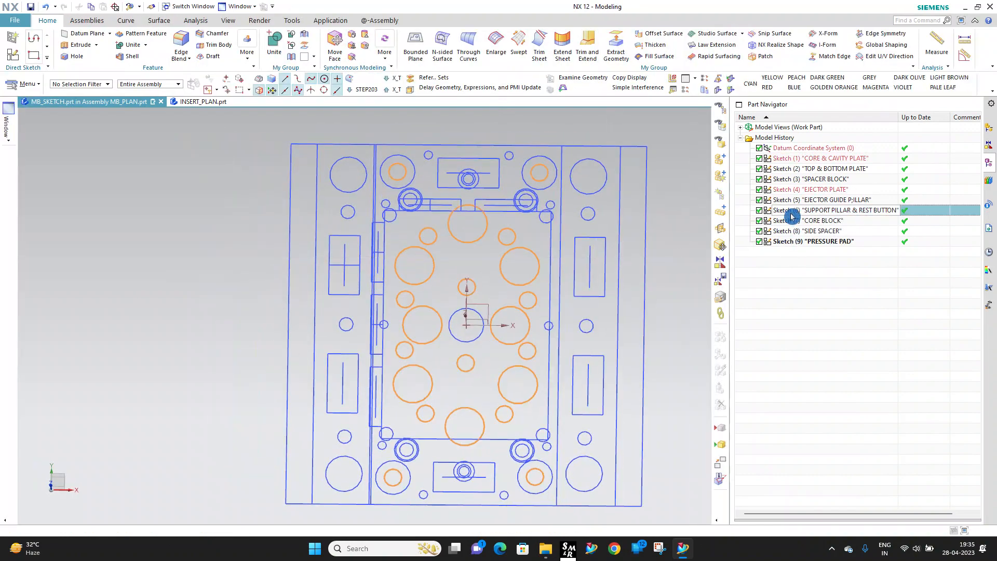
right_click(791, 216)
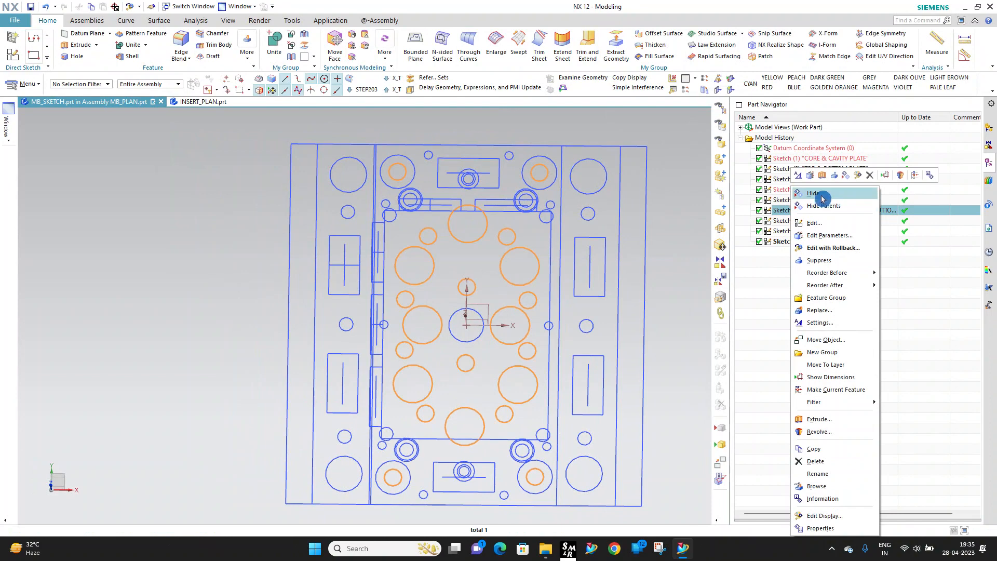
left_click(830, 206)
right_click(804, 210)
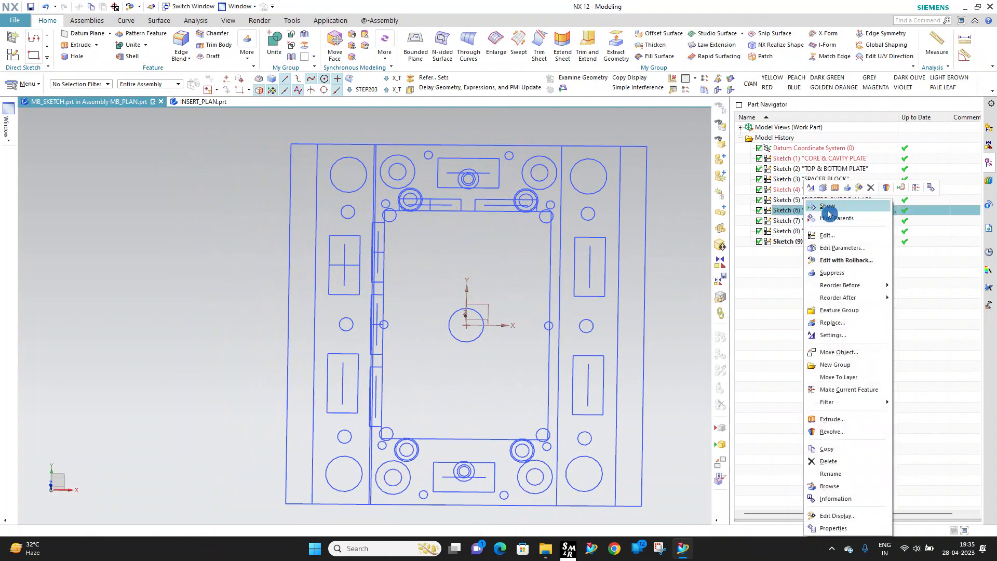
left_click(831, 213)
Step: Convert the four 20 mm reference circles in the SUPPORT PILLAR & REST BUTTON sketch back to active curves and finish the sketch
double_click(458, 235)
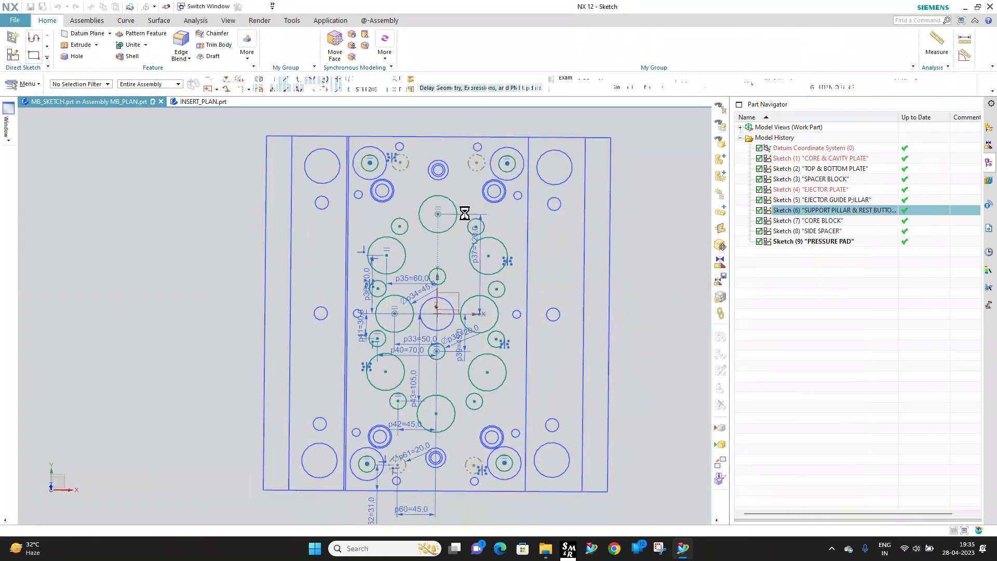
scroll(330, 447, "up", 3)
left_click(329, 418)
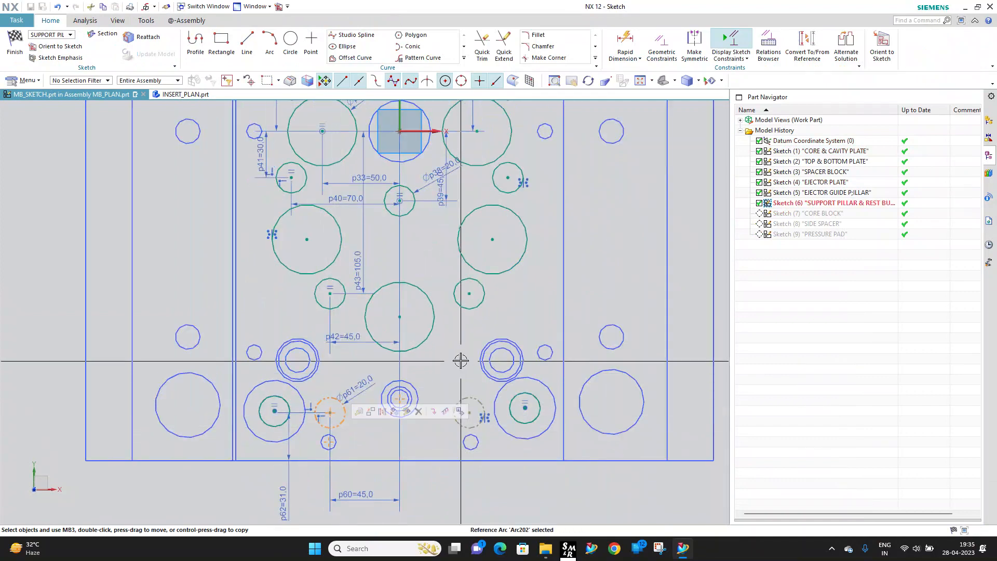
left_click(468, 399)
scroll(469, 411, "down", 4)
scroll(491, 251, "up", 4)
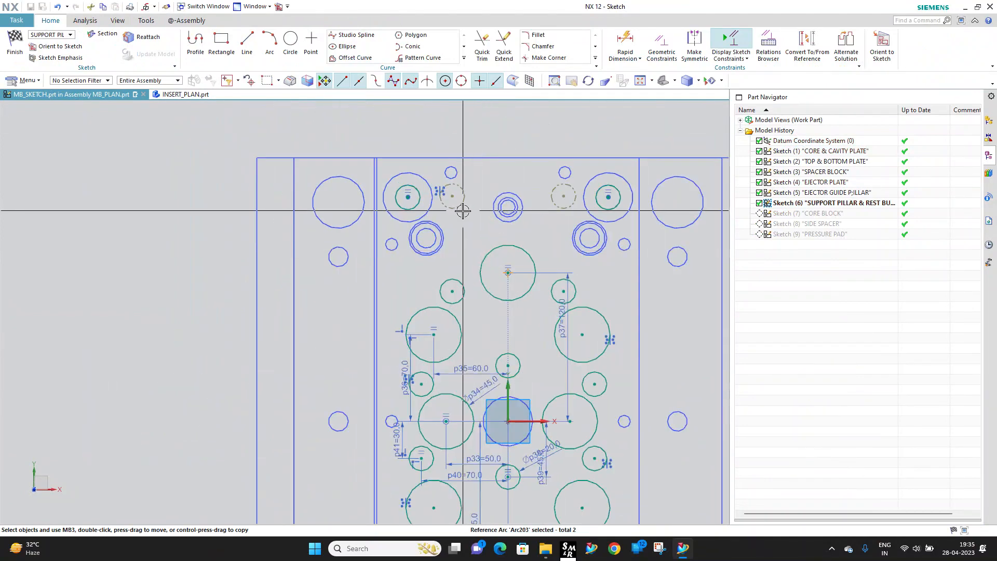
left_click(558, 185)
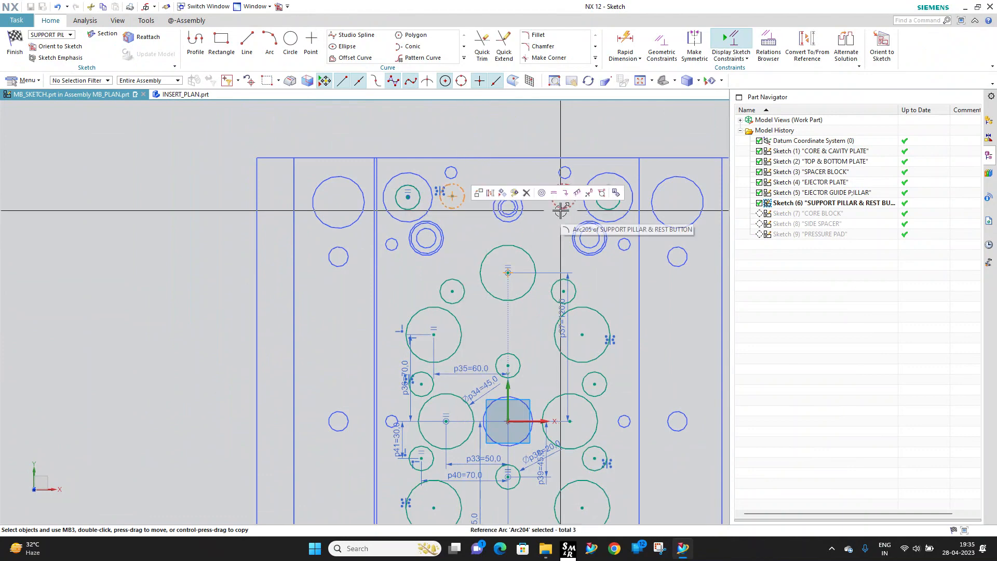
scroll(597, 156, "down", 3)
left_click(807, 51)
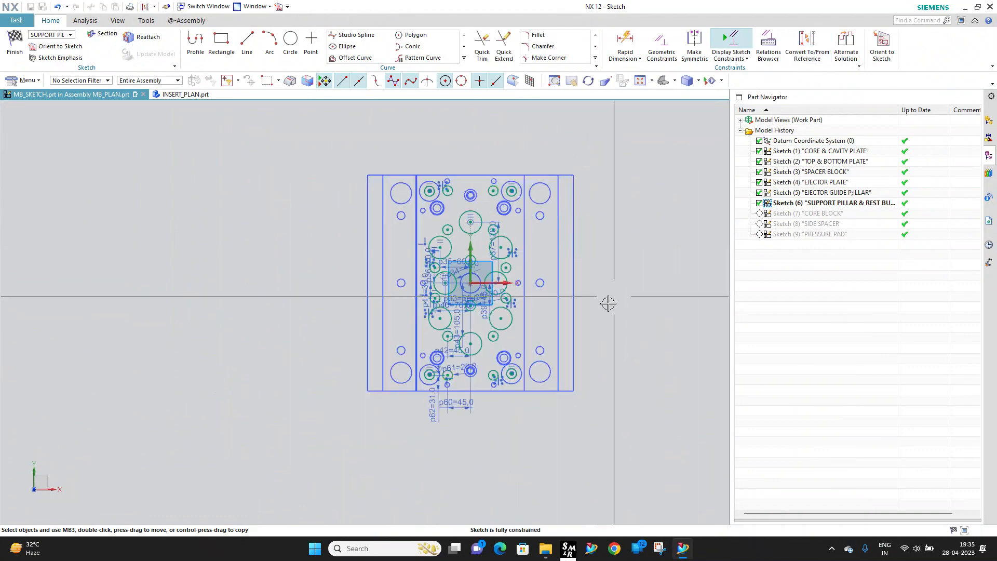
left_click(15, 44)
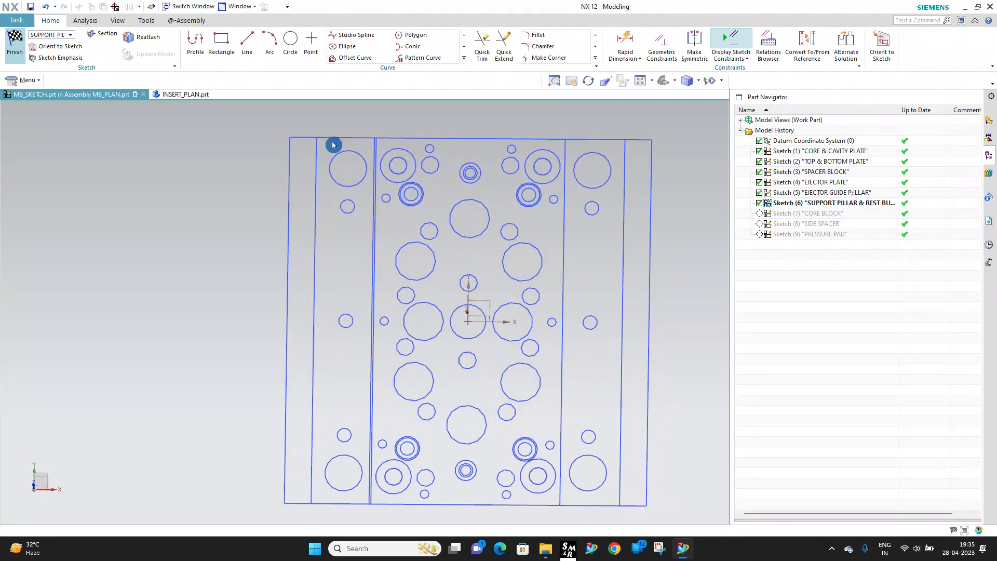
Step: Hide the MB_SKETCH component in the assembly and make 03_CORE_PLATE the work part
left_click(984, 130)
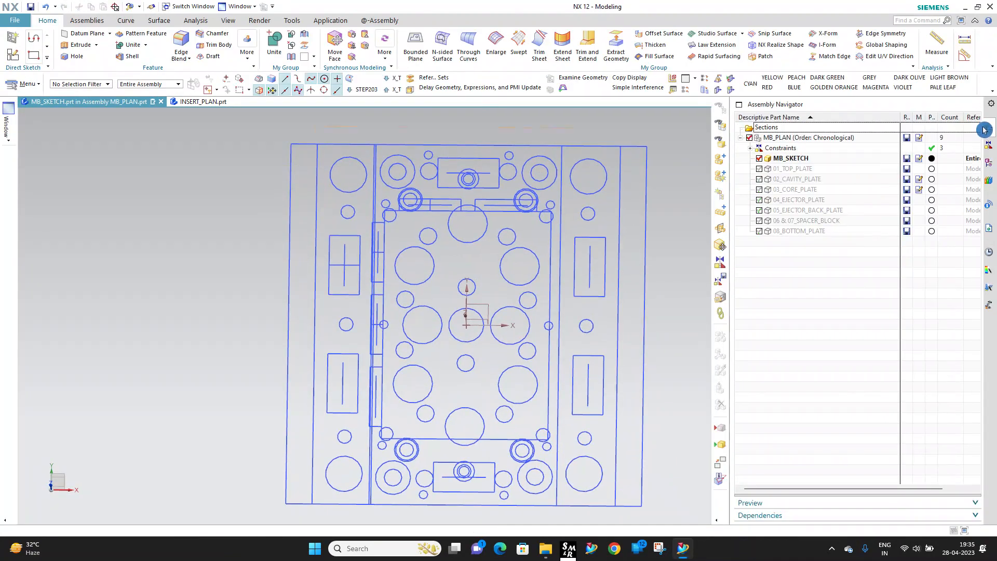
left_click(758, 155)
left_click(777, 193)
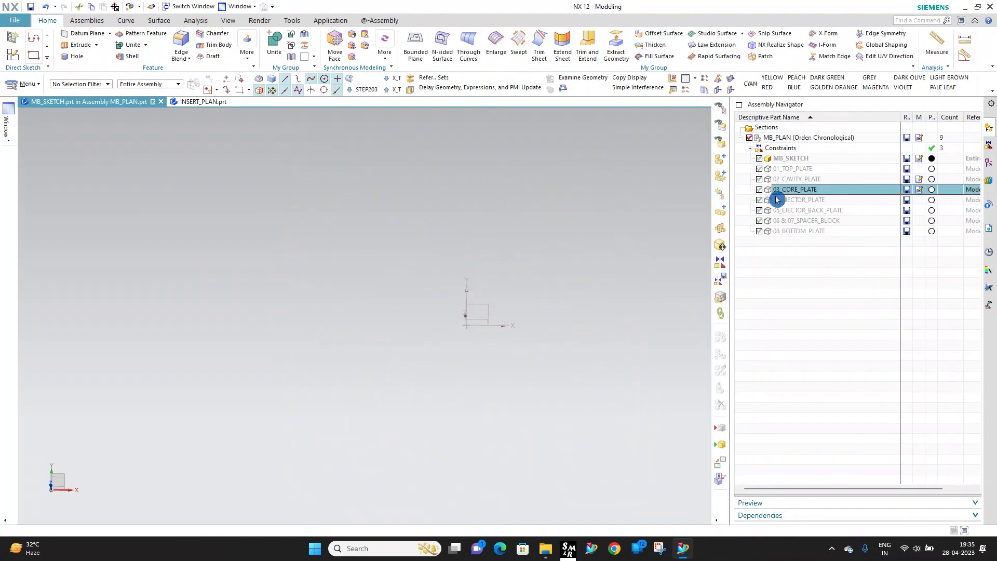
key("Escape")
double_click(782, 194)
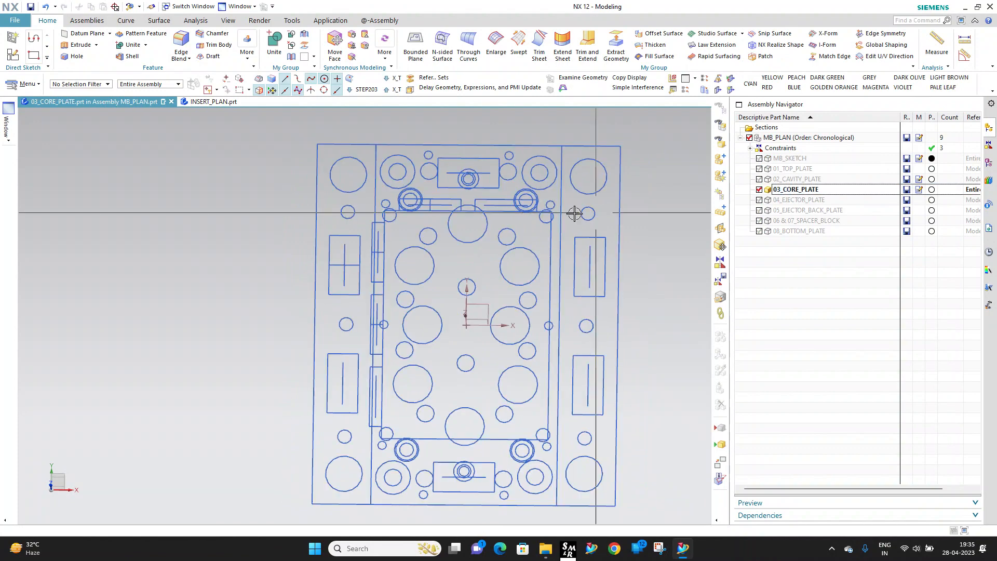
Step: Extrude the core plate's rectangular outline from 0 to 76 mm in the reversed direction, below the sketch plane
scroll(574, 211, "down", 2)
middle_click_drag(478, 212, 467, 171)
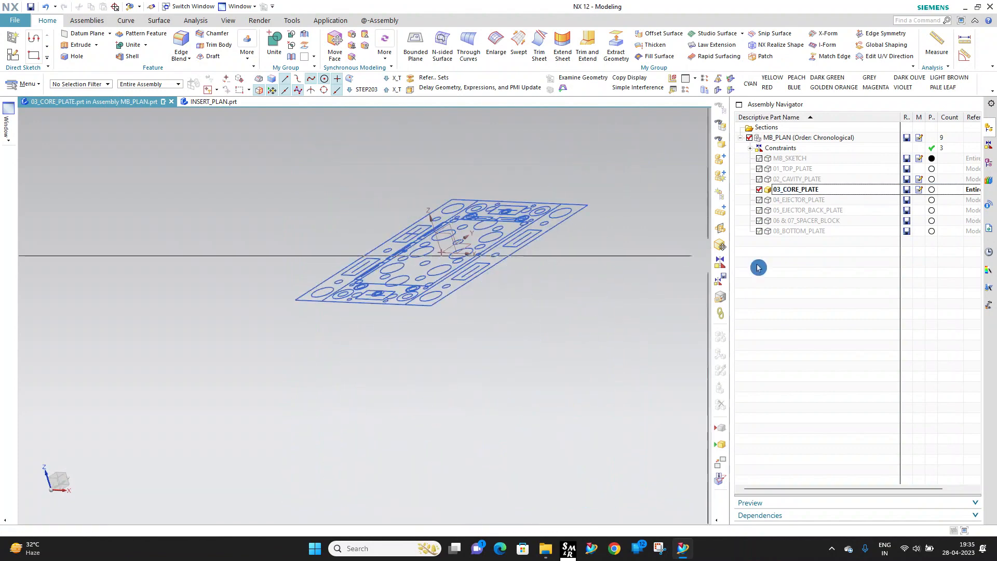
left_click(78, 44)
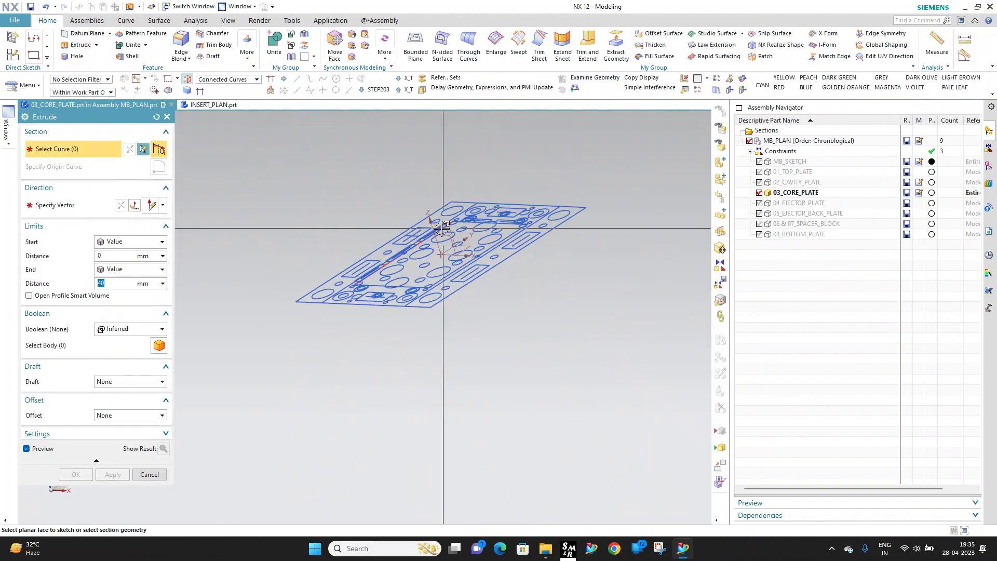
left_click(388, 238)
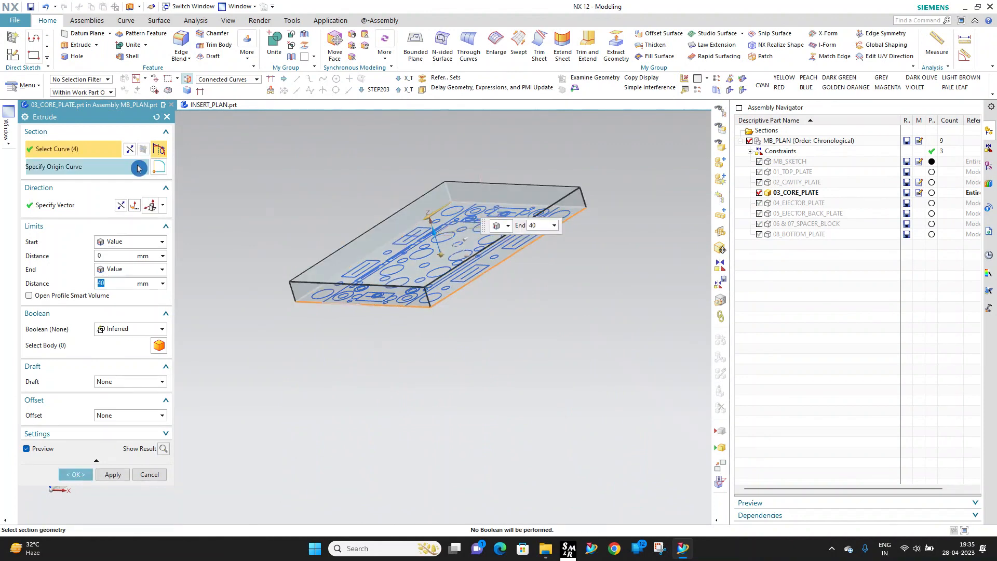
middle_click_drag(376, 223, 413, 207)
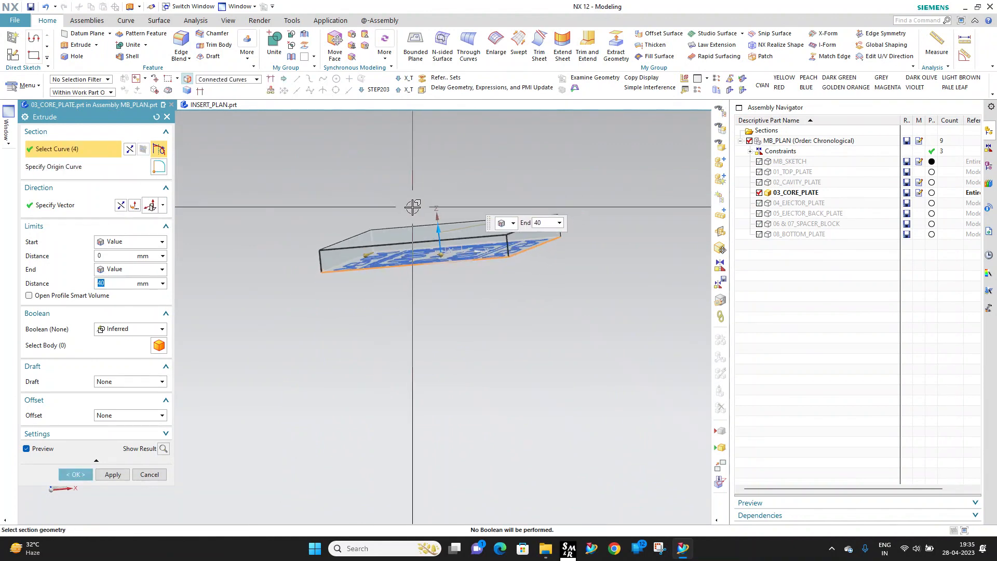
key("F8")
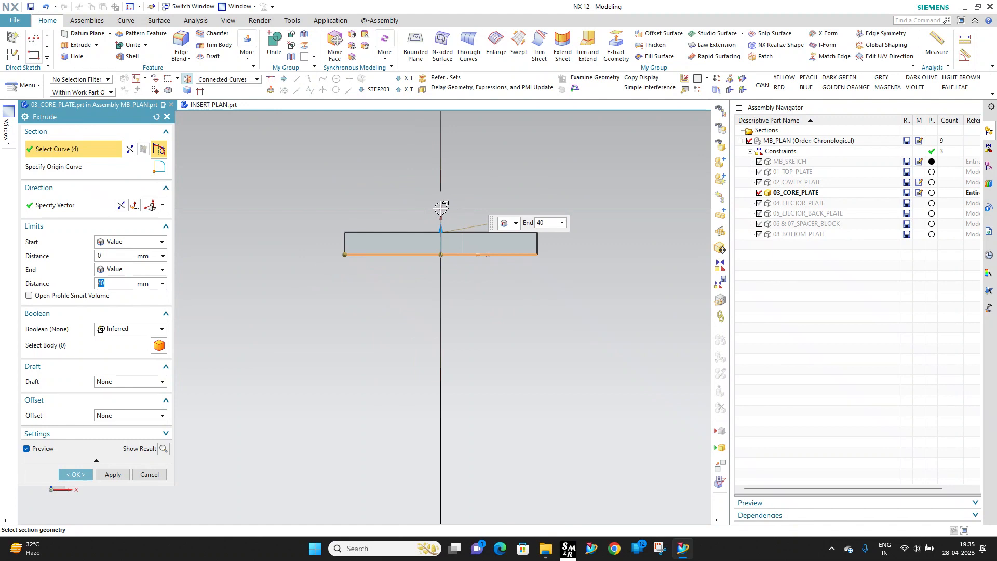
left_click(121, 206)
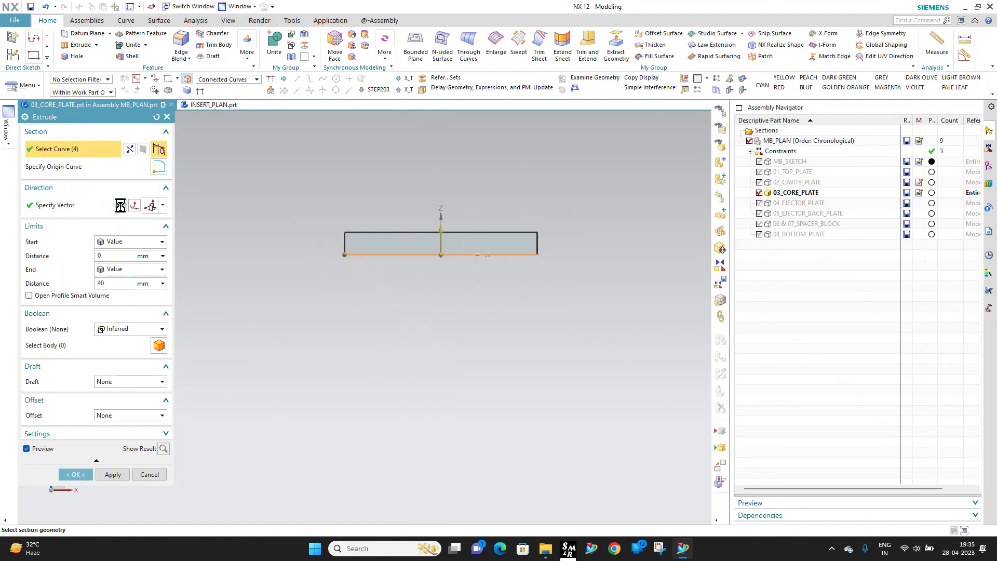
scroll(441, 278, "up", 3)
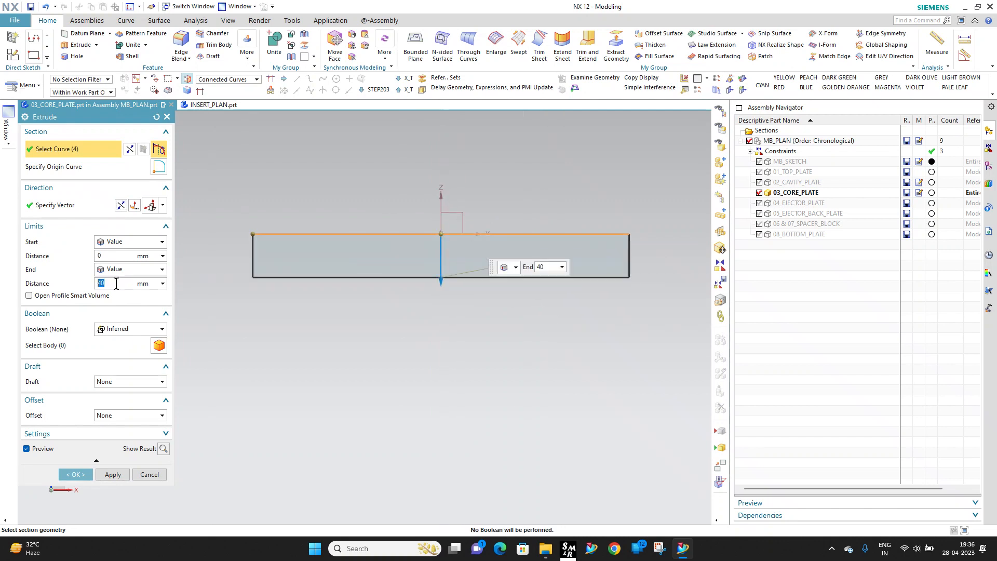
key("Return")
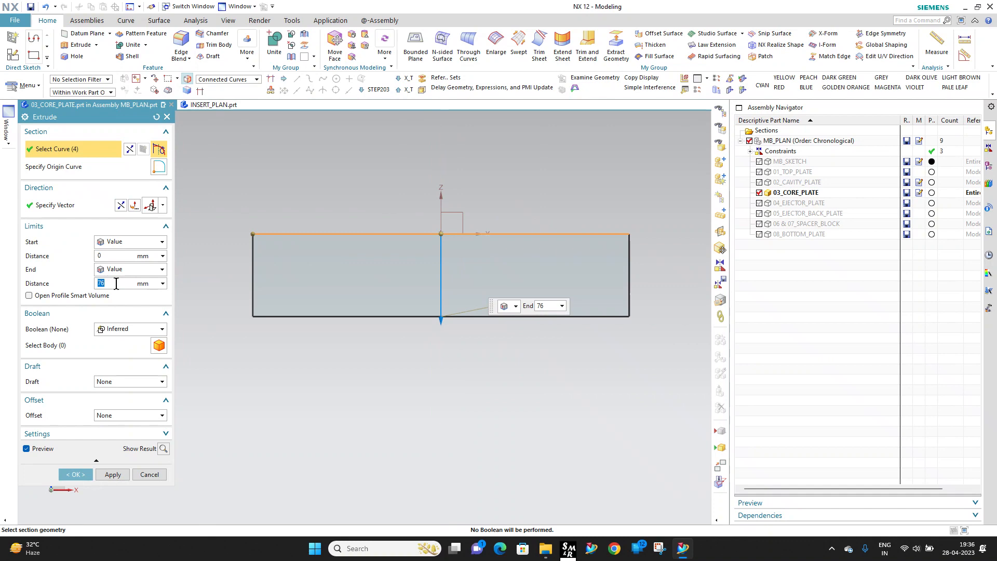
left_click(83, 472)
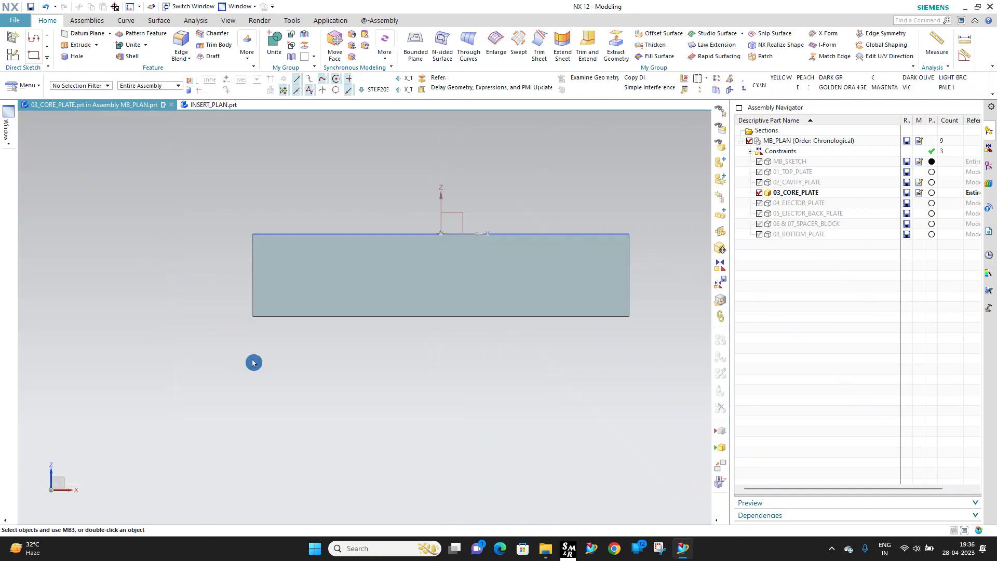
Step: Switch to the INSERT_PLAN assembly, hide CAVITY_BLOCK_ASSY and show CORE_BLOCK_ASSY
left_click(233, 10)
left_click(262, 75)
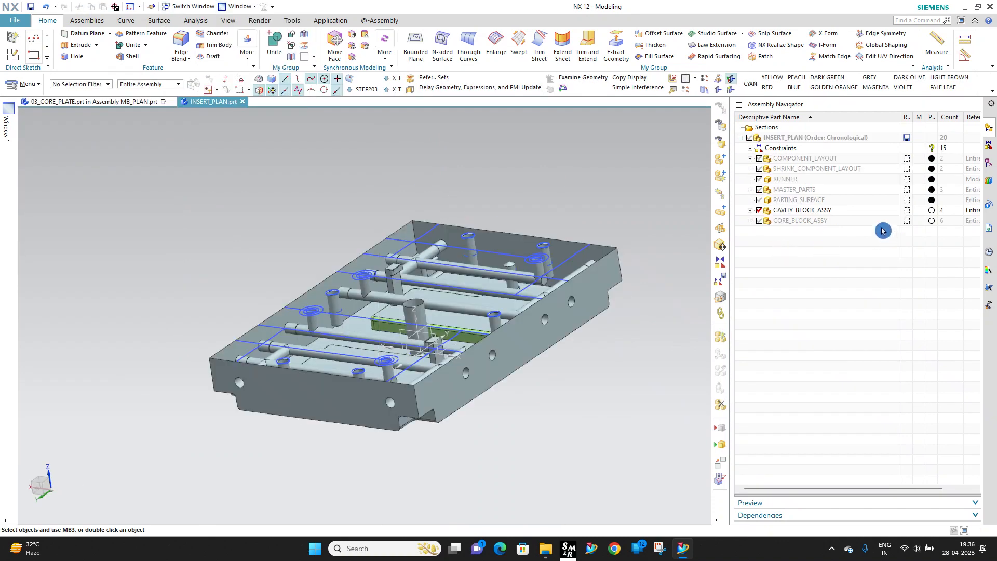
left_click(761, 210)
left_click(759, 221)
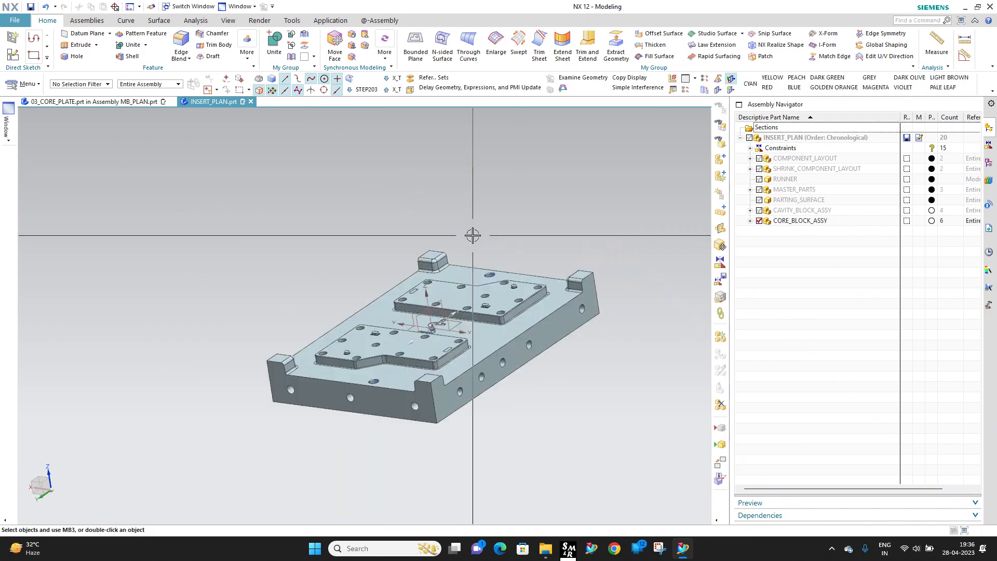
Step: Measure the minimum distance between the core block's flat upper face and its bottom face, and return to the 03_CORE_PLATE window
left_click(964, 40)
scroll(390, 294, "down", 8)
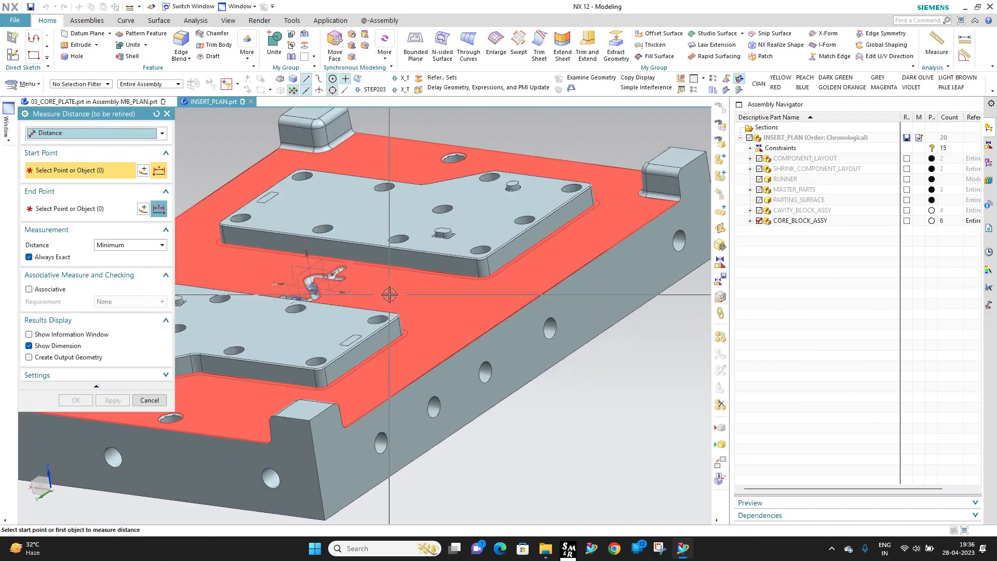
left_click(337, 285)
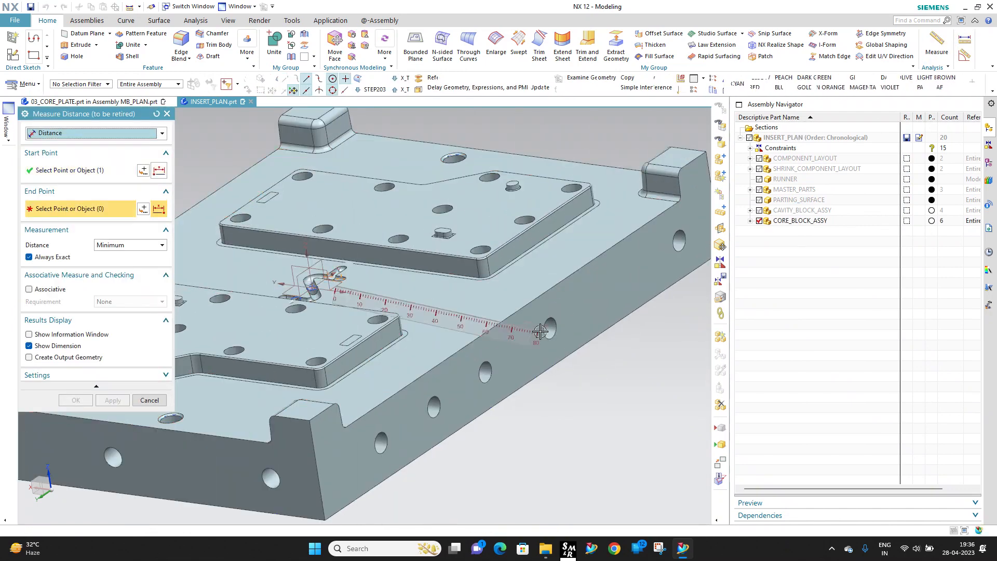
middle_click_drag(491, 275, 536, 288)
scroll(538, 278, "up", 6)
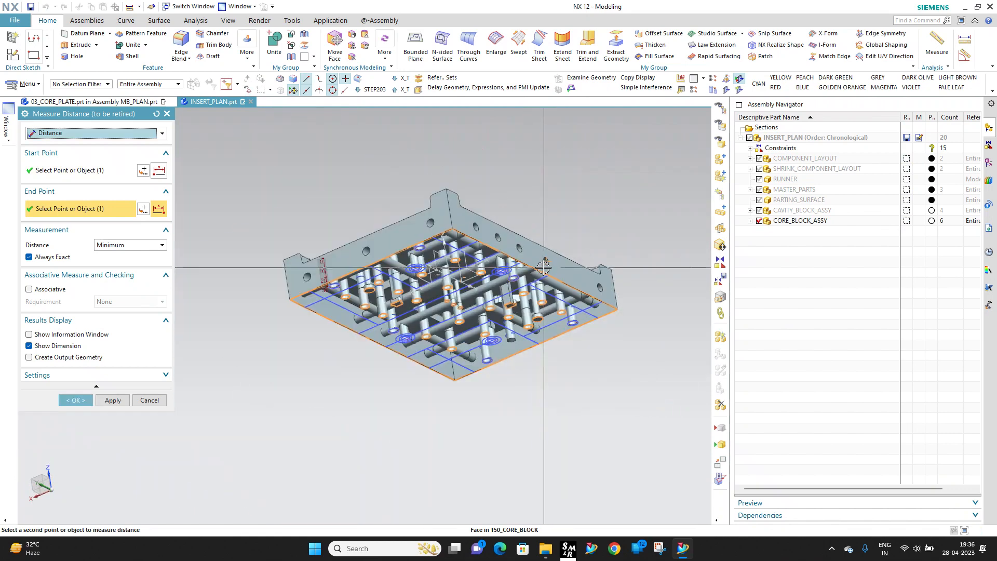
left_click(539, 268)
key("Escape")
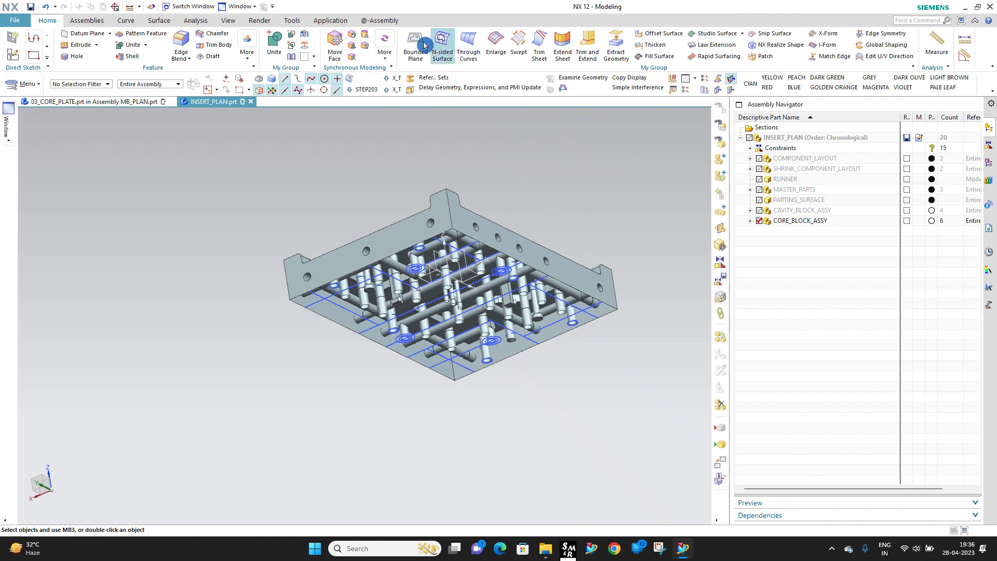
left_click(249, 10)
left_click(272, 78)
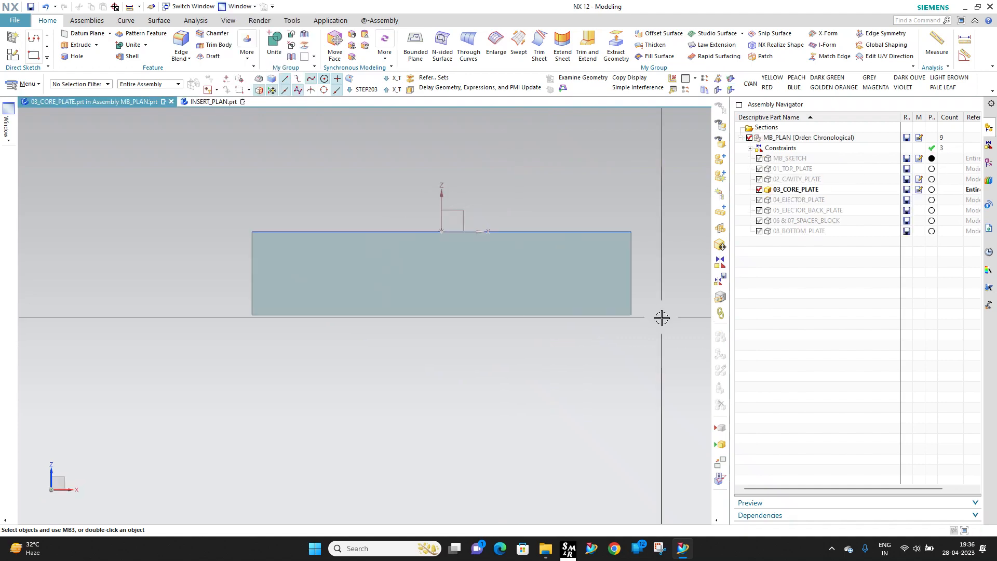
Step: Set the end distance of the core plate's base extrusion to 86 mm
middle_click_drag(482, 213, 471, 238)
double_click(534, 409)
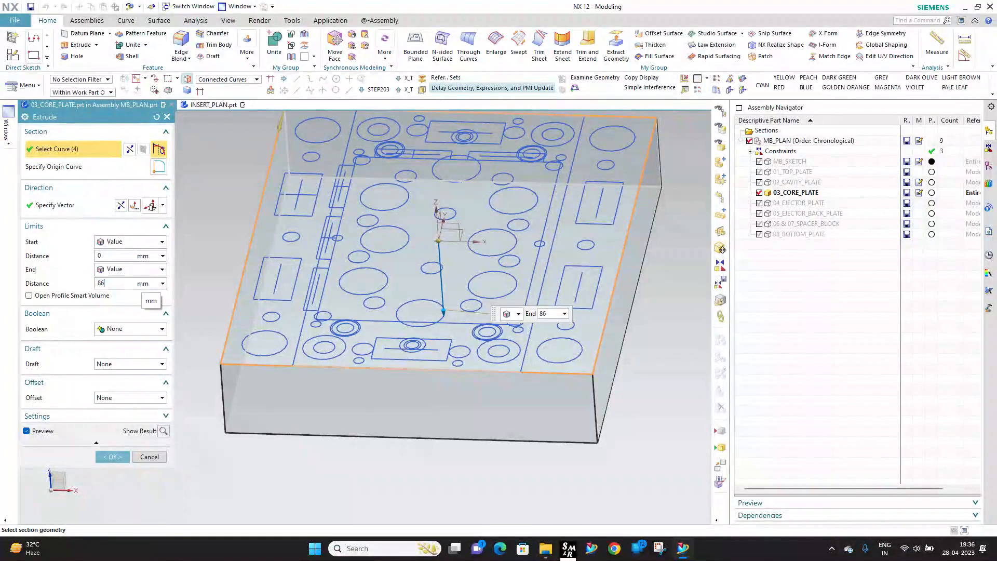
key("Return")
middle_click(281, 269)
scroll(344, 491, "down", 4)
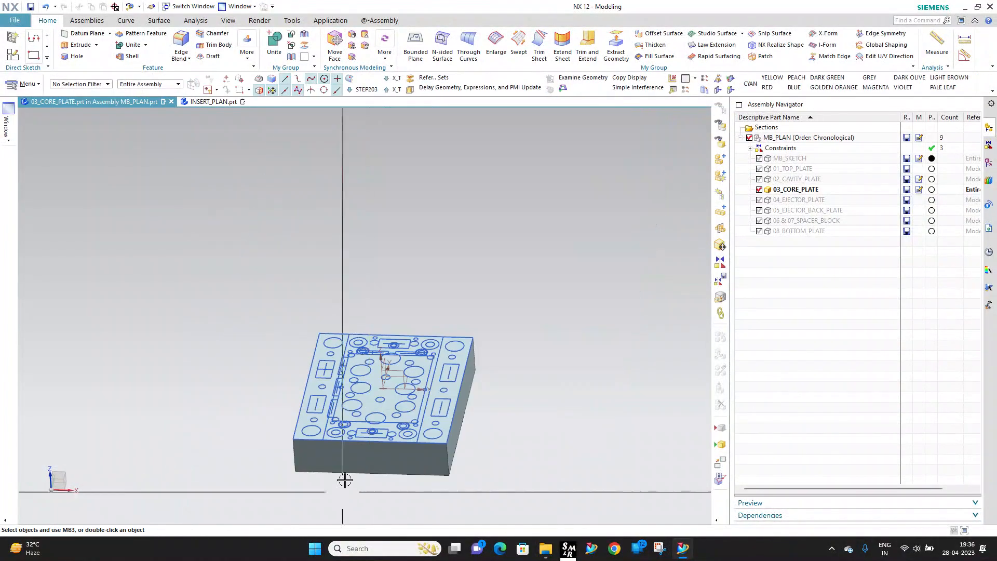
Step: Sketch six hole position points on the core plate's bottom face at the centres of the small circles along both long sides
scroll(344, 426, "up", 4)
scroll(448, 304, "down", 2)
middle_click_drag(447, 316, 484, 343)
scroll(358, 285, "up", 4)
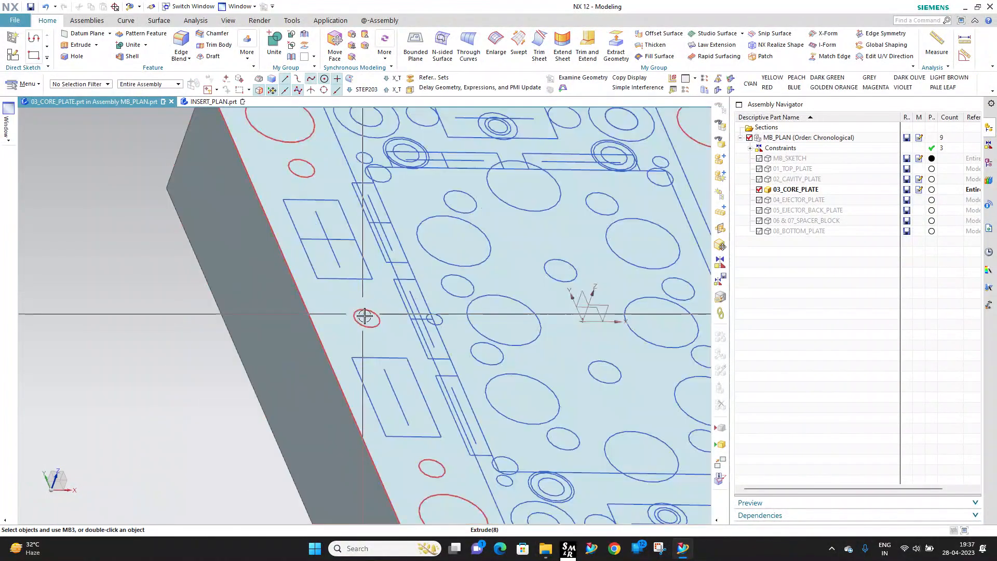
scroll(298, 166, "down", 4)
middle_click_drag(298, 167, 413, 213)
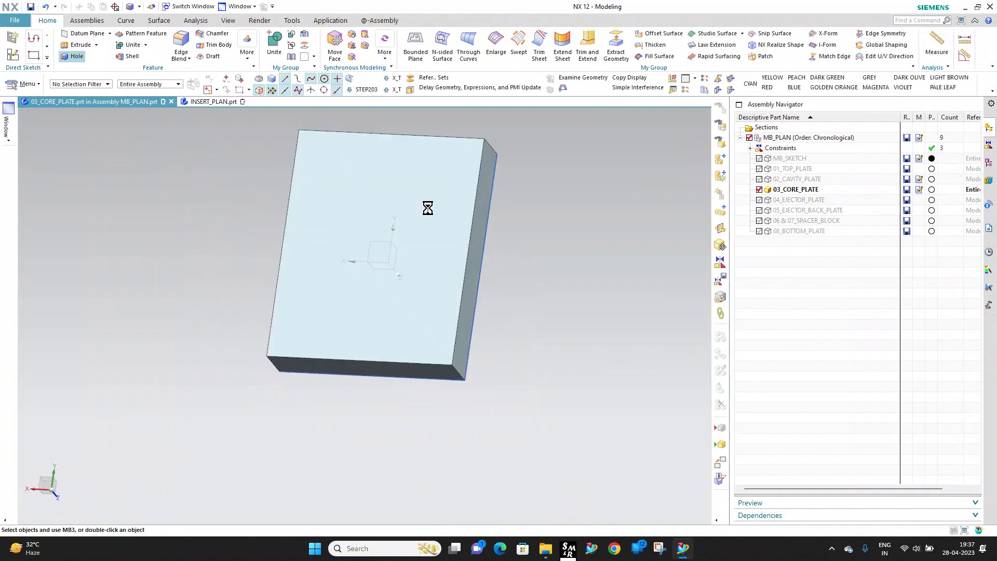
left_click(447, 207)
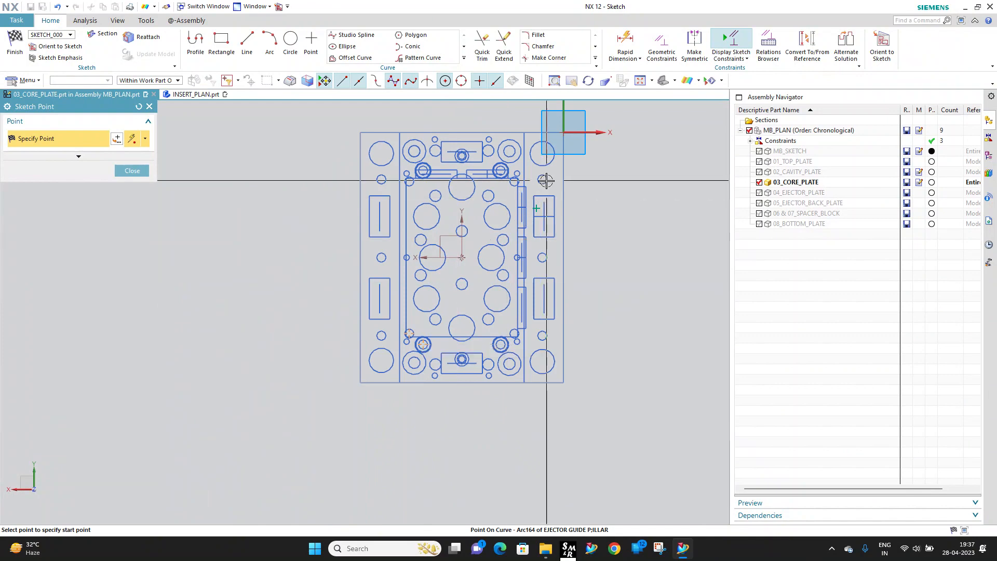
left_click(546, 180)
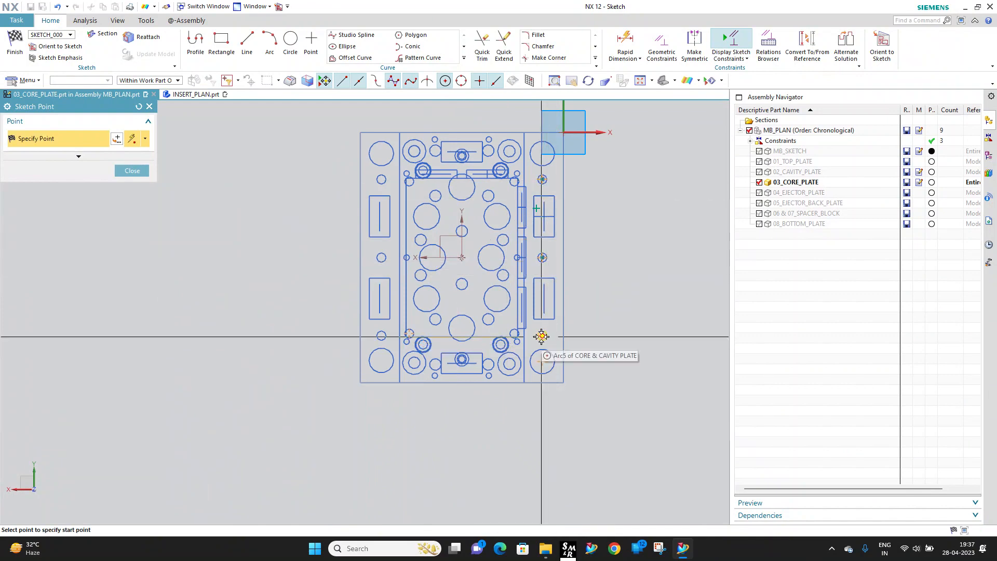
scroll(542, 337, "down", 4)
scroll(333, 301, "up", 5)
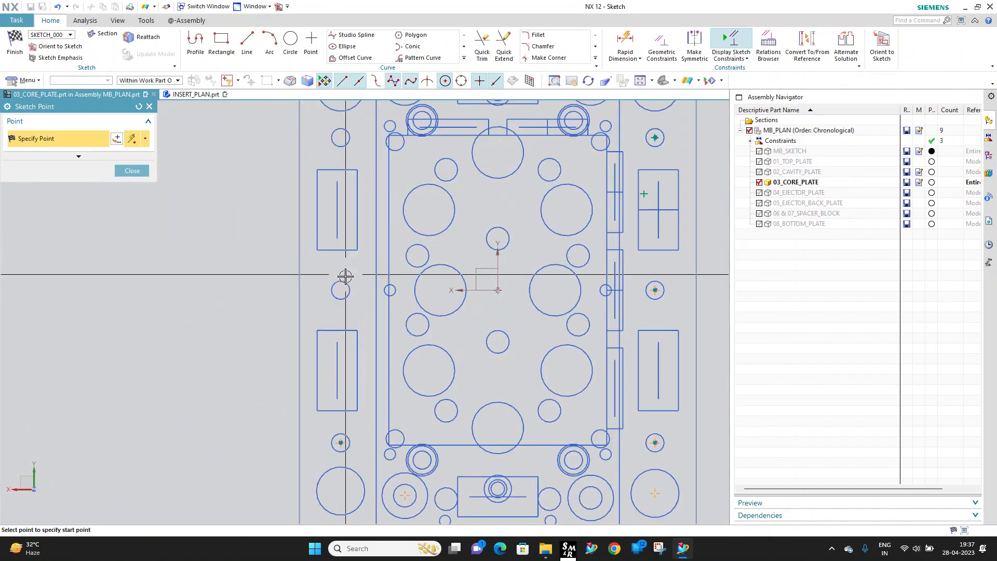
scroll(341, 227, "down", 3)
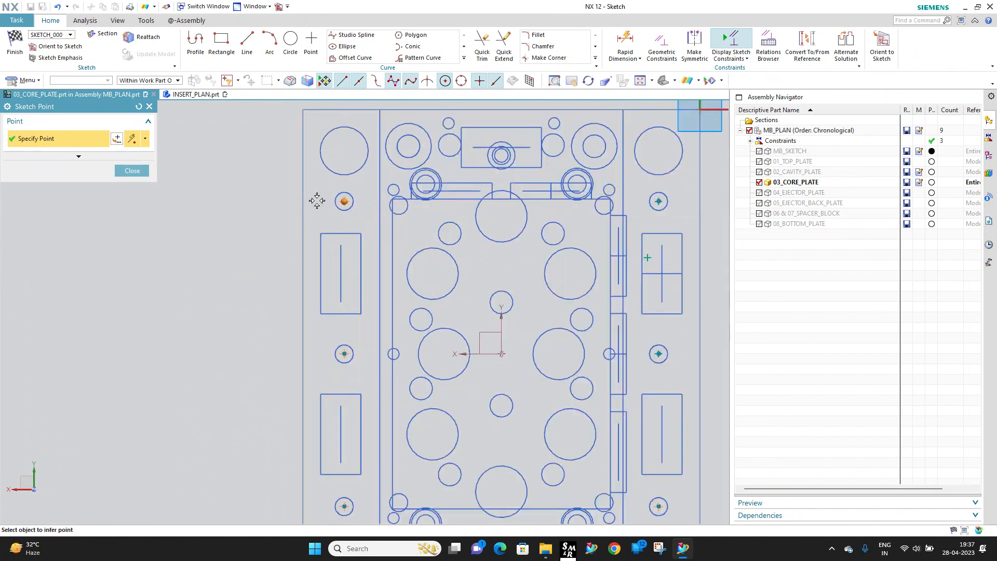
key("Escape")
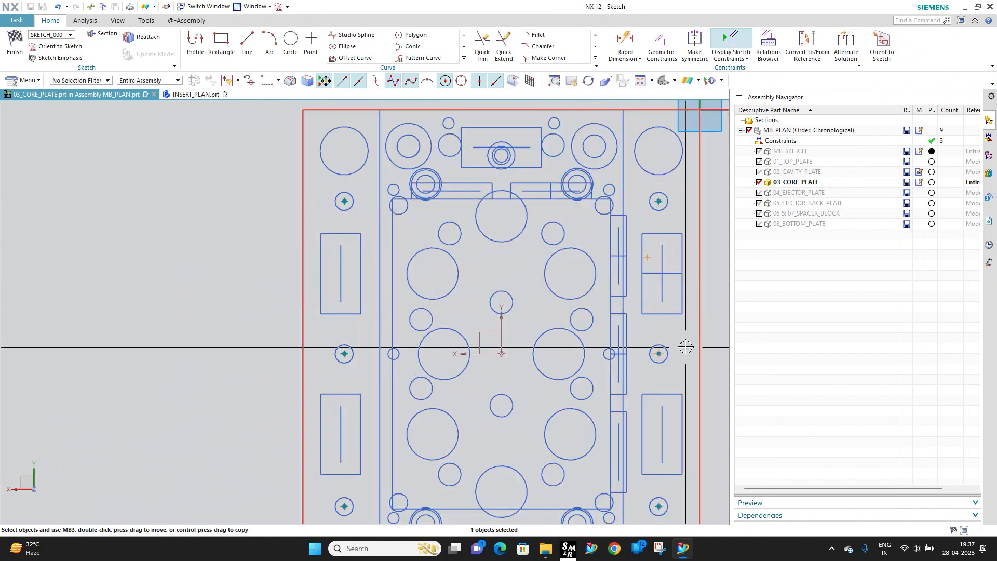
key("ctrl+q")
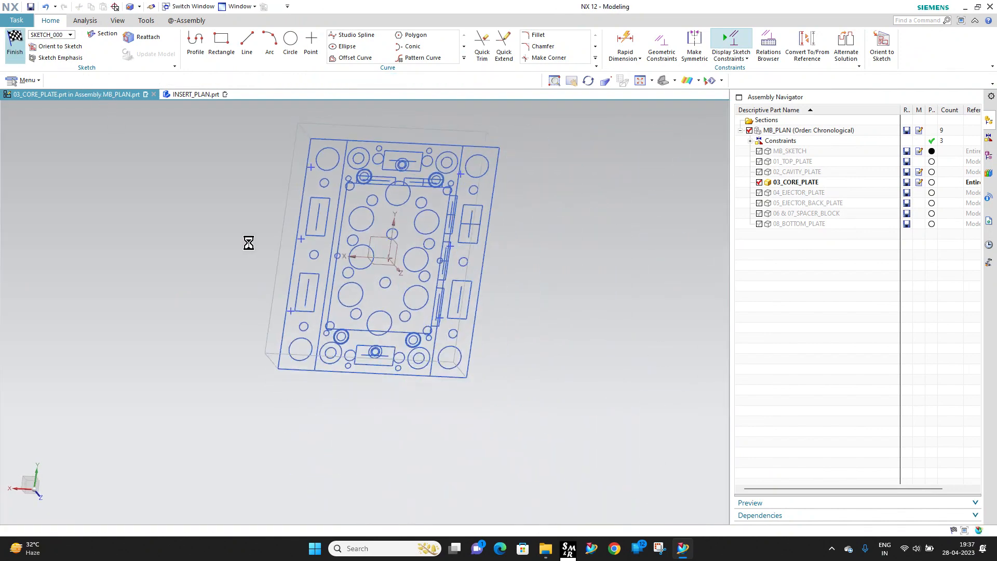
Step: Create M16 x 2 threaded holes at the six points, with 24 mm thread depth and 40 mm hole depth
double_click(76, 137)
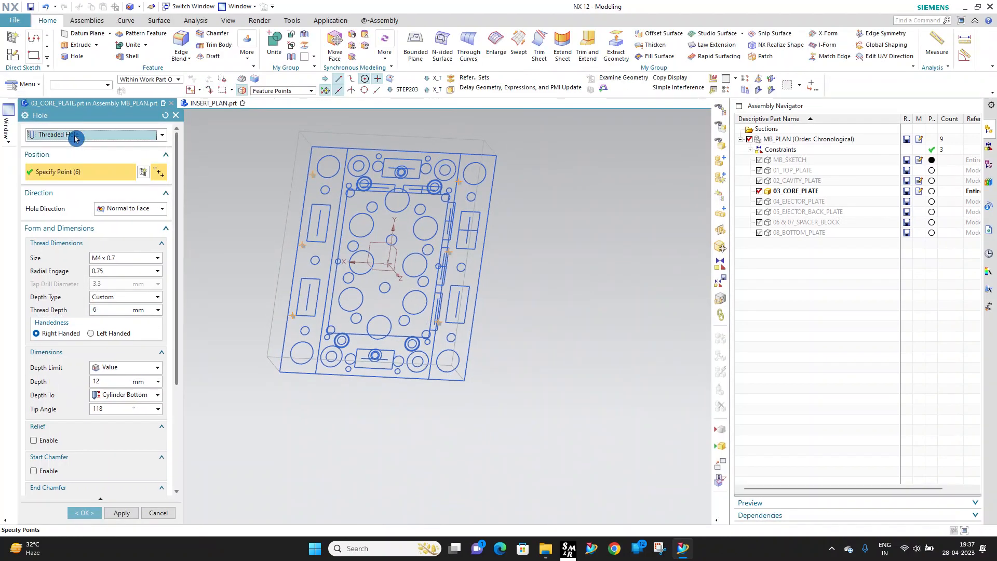
left_click(126, 259)
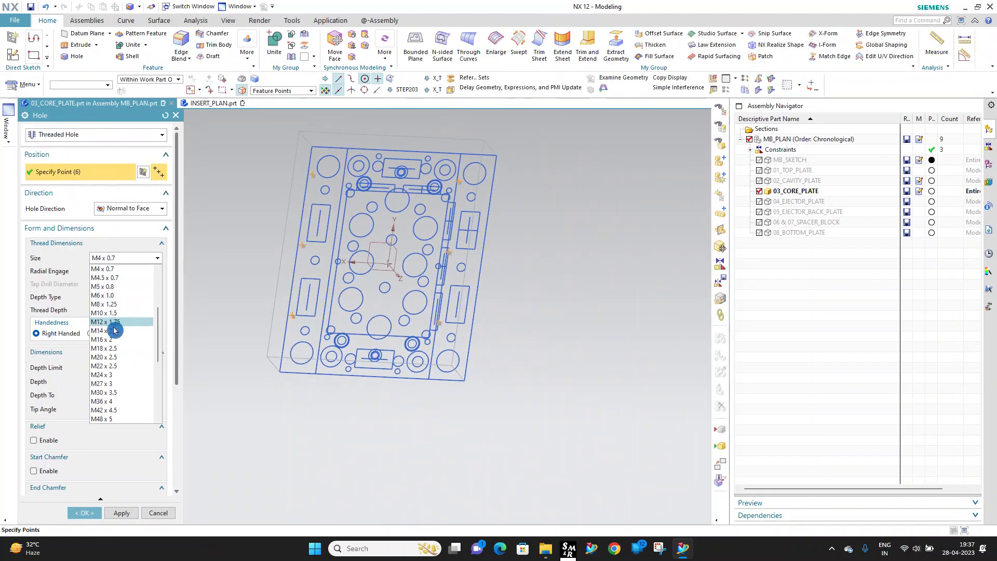
left_click(104, 339)
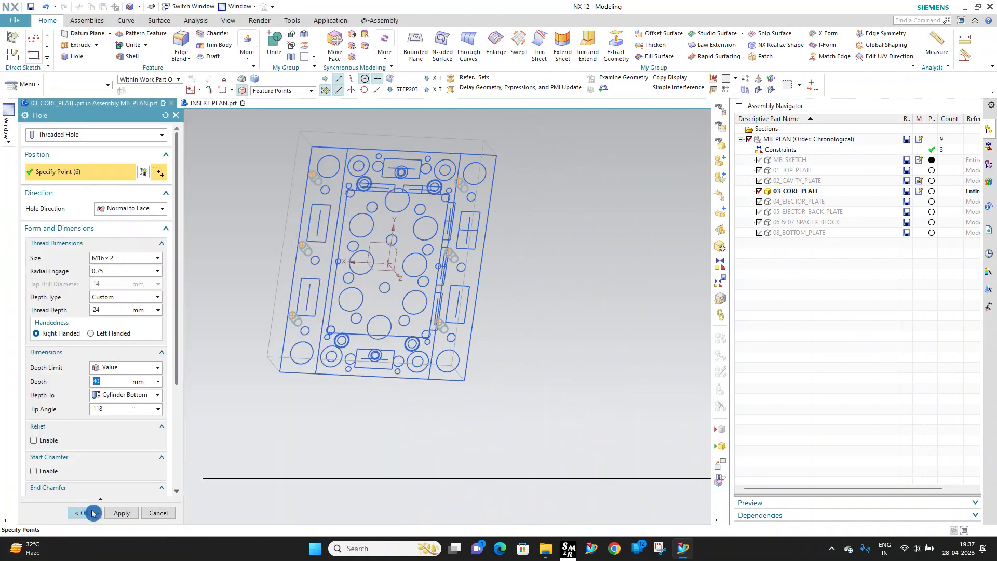
left_click(91, 513)
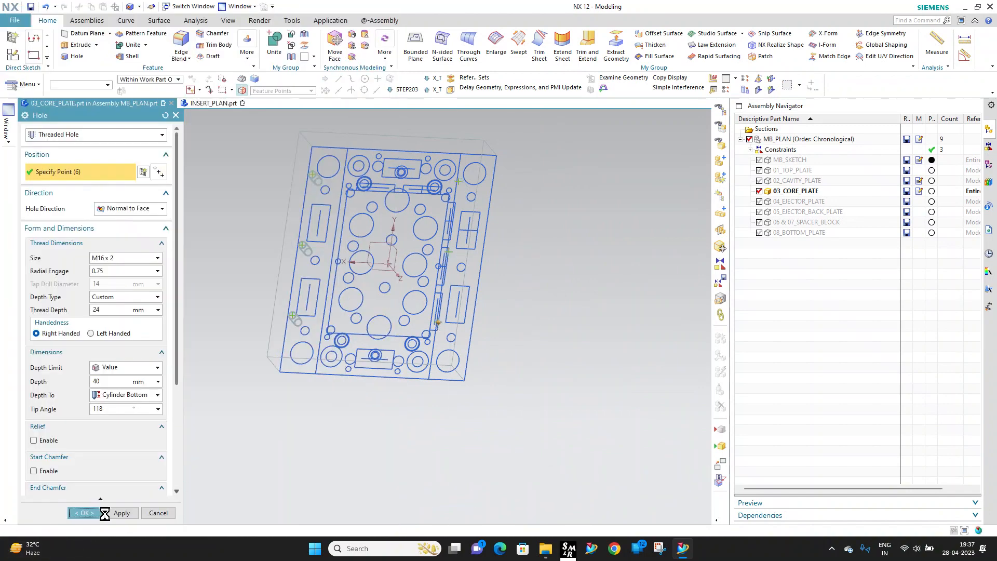
Step: Display the core plate shaded and start another hole position sketch on its bottom face
scroll(319, 257, "up", 1)
middle_click_drag(318, 257, 369, 245)
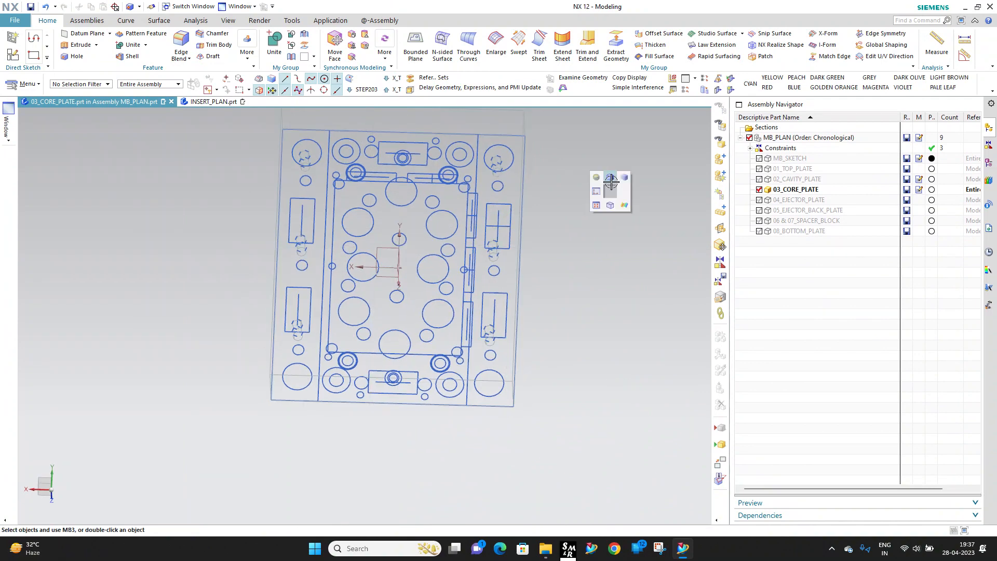
right_click_drag(611, 182, 612, 178)
scroll(424, 202, "up", 2)
mouse_move(423, 201)
middle_mouse_down()
mouse_move(341, 241)
mouse_move(327, 225)
mouse_move(338, 184)
mouse_move(425, 221)
middle_mouse_up()
left_click(38, 84)
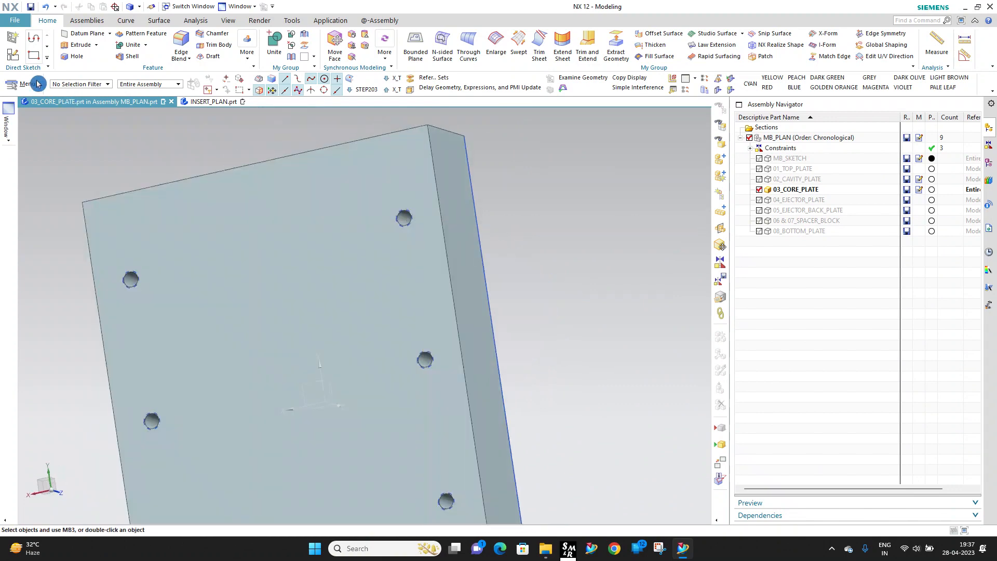
left_click(400, 173)
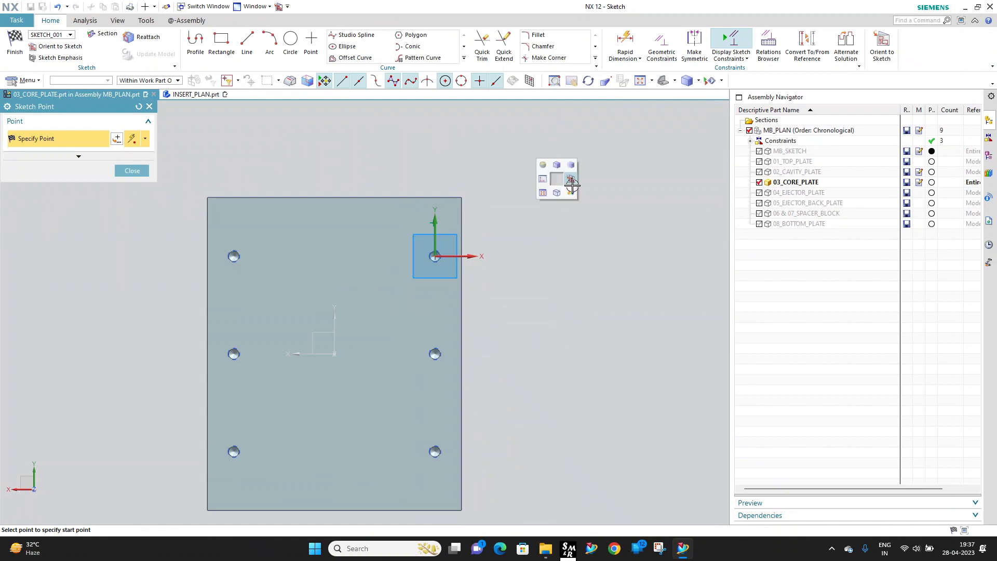
Step: Switch the core plate to wireframe display and place sketch points at the centres of the four large corner circles
left_click(571, 179)
scroll(445, 205, "up", 5)
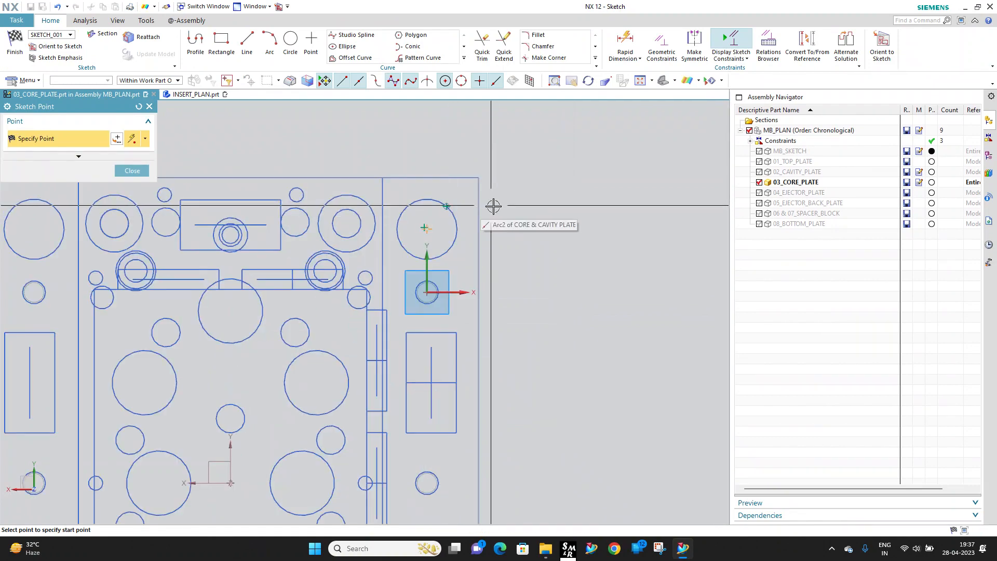
scroll(425, 210, "up", 3)
left_click(446, 197)
scroll(460, 191, "down", 4)
scroll(249, 219, "up", 4)
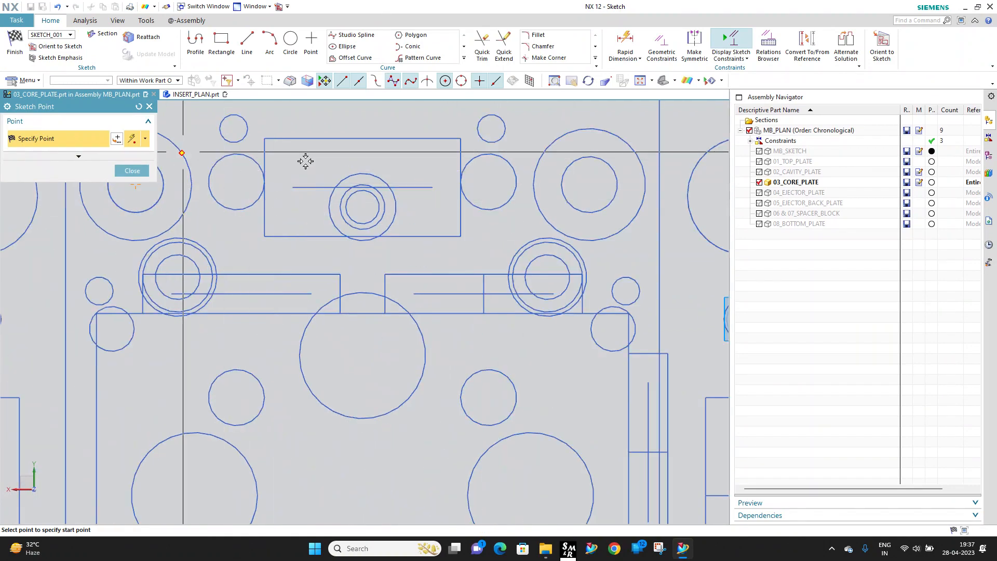
middle_click_drag(305, 161, 410, 171, "shift")
scroll(414, 171, "down", 3)
left_click(215, 162)
scroll(283, 138, "down", 3)
scroll(243, 366, "up", 4)
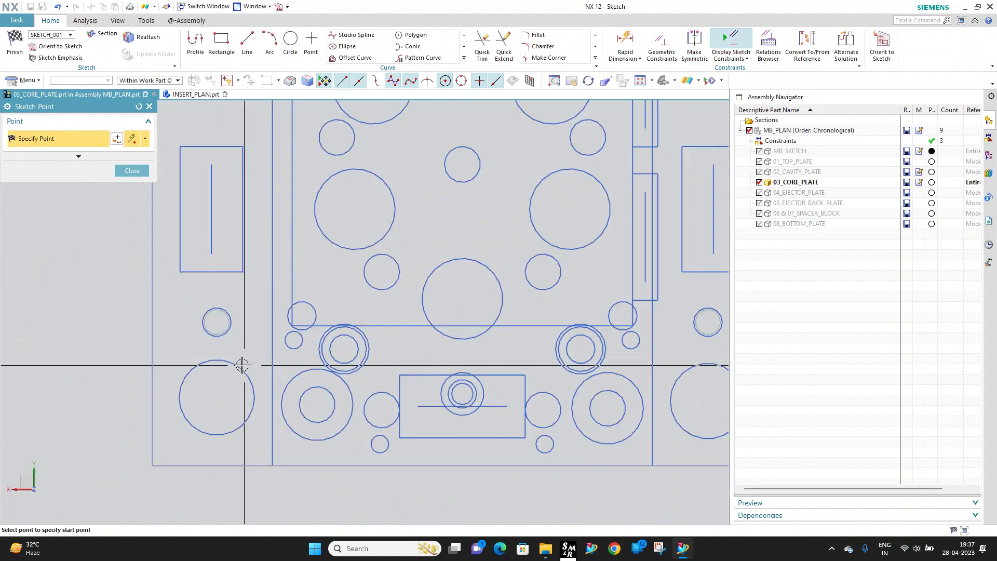
left_click(228, 361)
scroll(234, 361, "down", 1)
scroll(548, 365, "up", 3)
left_click(696, 366)
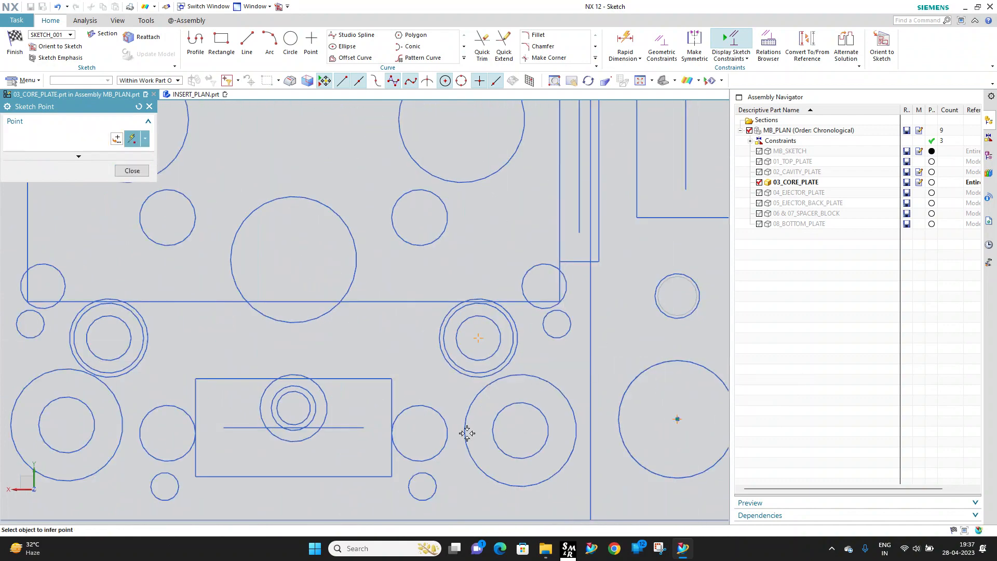
Step: Delete the stray sketch point near the large corner circle and finish the sketch
scroll(467, 433, "down", 5)
scroll(556, 223, "up", 4)
scroll(541, 213, "down", 4)
scroll(538, 128, "up", 5)
scroll(514, 152, "down", 4)
scroll(506, 106, "up", 6)
key("Escape")
scroll(433, 194, "up", 3)
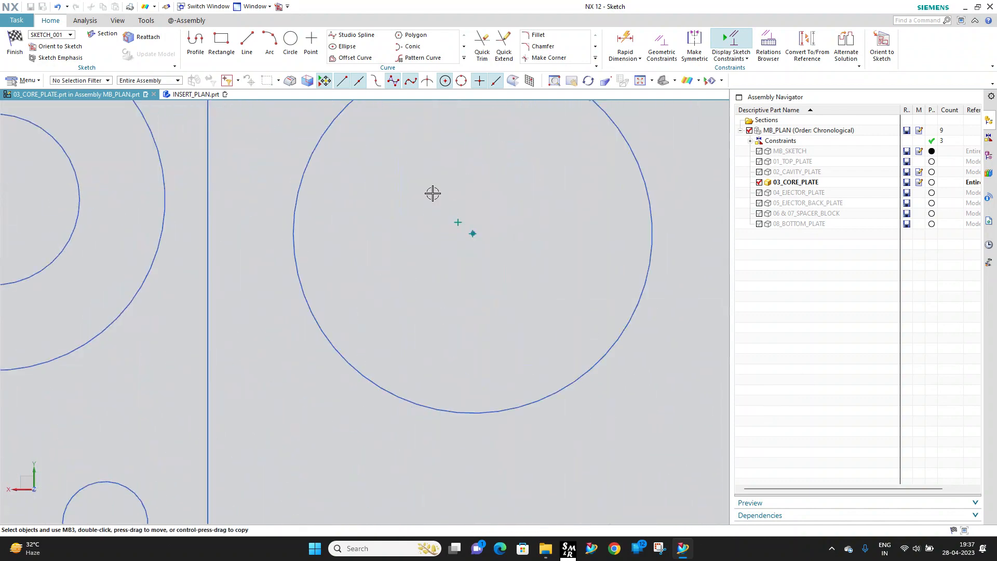
mouse_move(432, 193)
left_mouse_down()
mouse_move(464, 236)
mouse_move(498, 334)
left_mouse_up()
key("Delete")
scroll(425, 360, "down", 5)
scroll(484, 248, "up", 3)
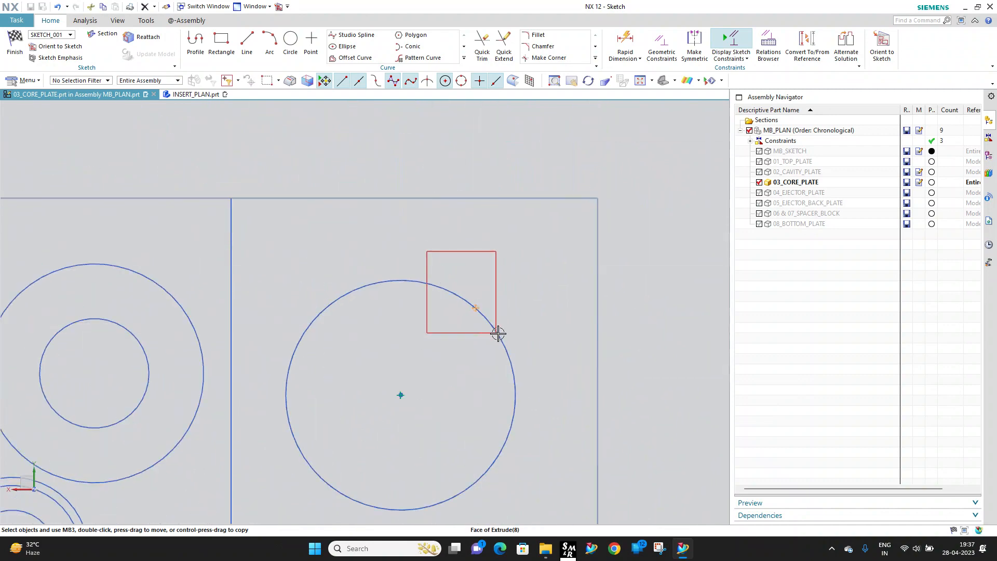
left_click(11, 46)
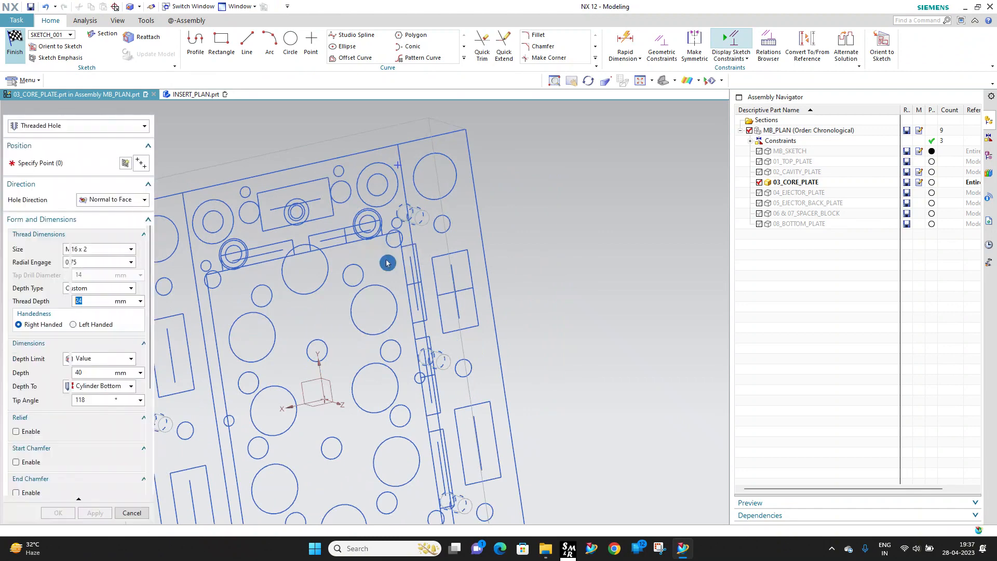
Step: Cut counterbored general holes at the four corner points: counterbore 48 mm wide and 6.1 mm deep, hole diameter 42 mm, depth 200 mm
left_click(68, 132)
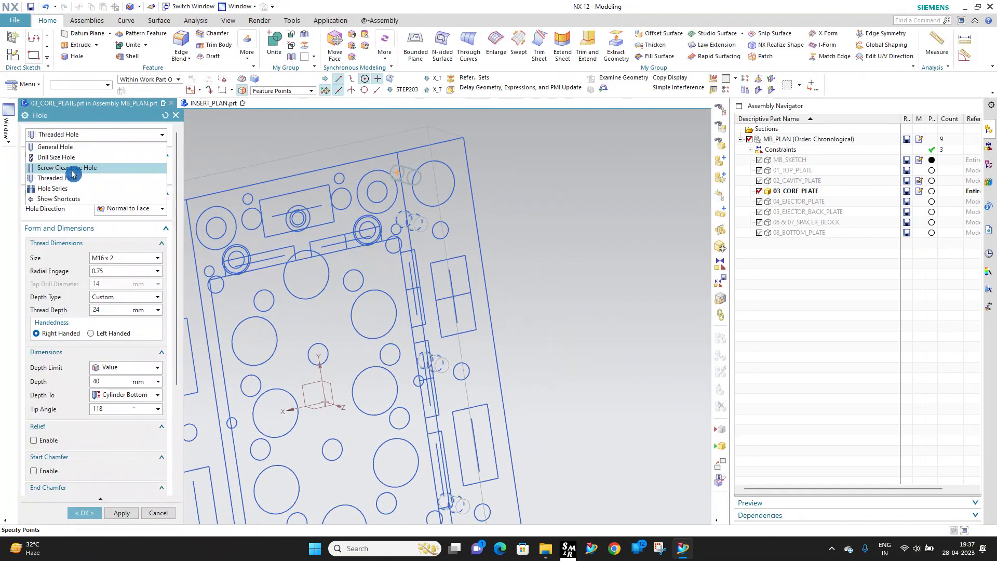
left_click(73, 168)
left_click(74, 137)
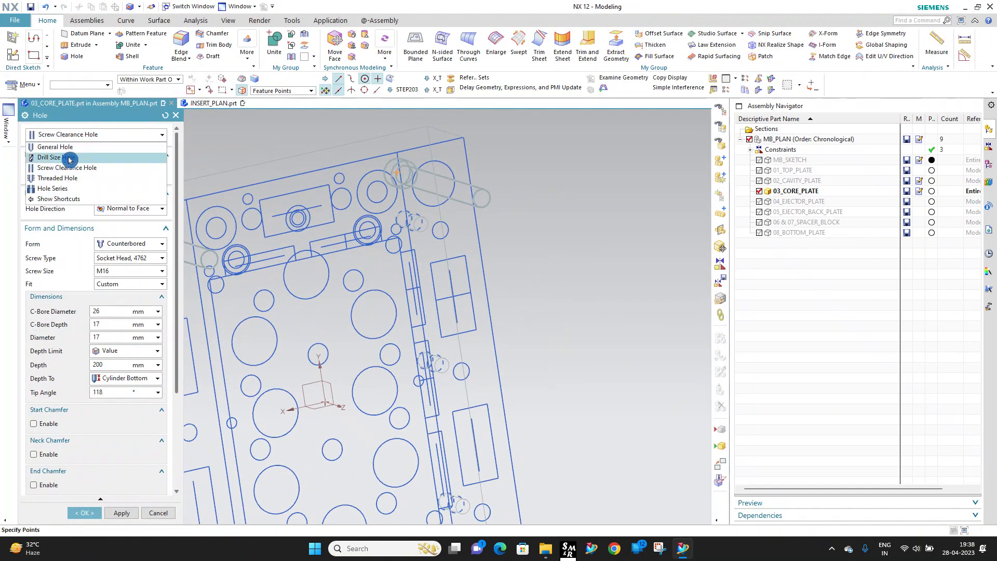
left_click(72, 149)
scroll(347, 270, "down", 4)
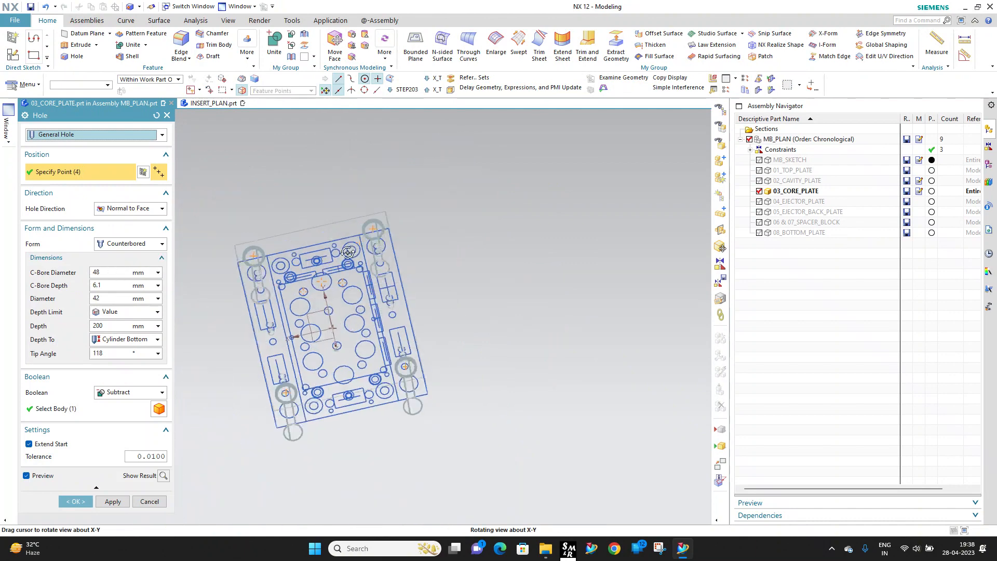
scroll(368, 229, "up", 5)
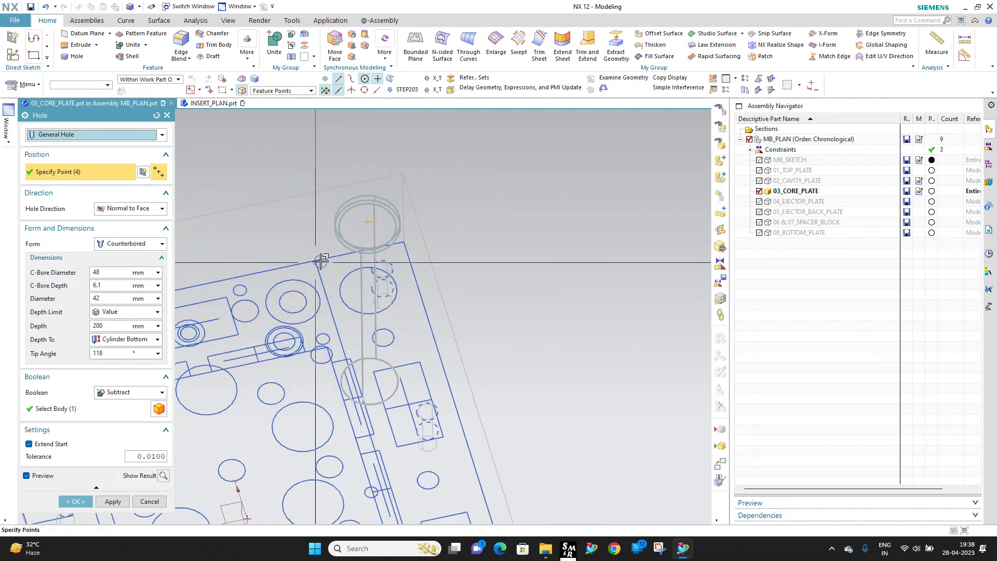
scroll(434, 302, "down", 5)
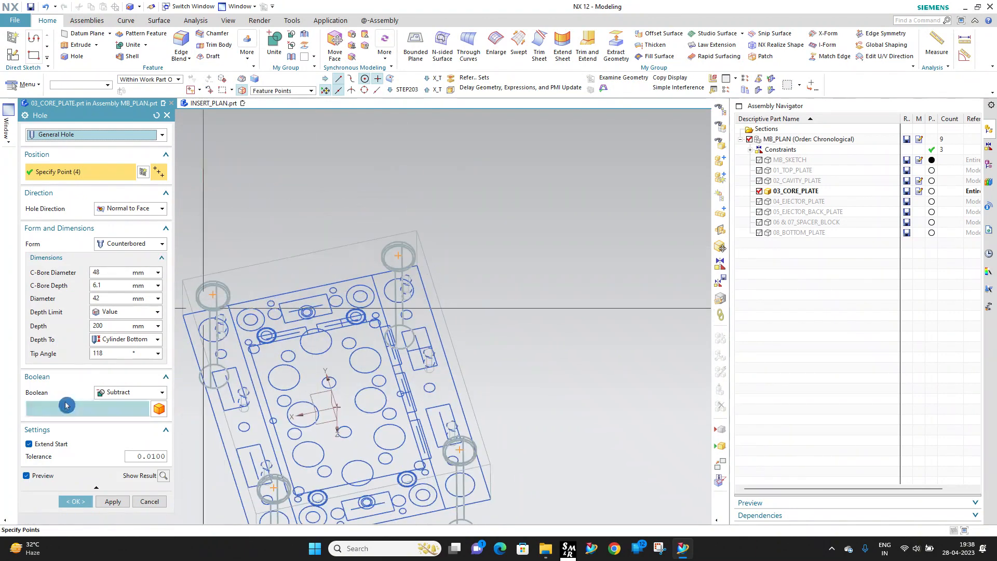
left_click(75, 501)
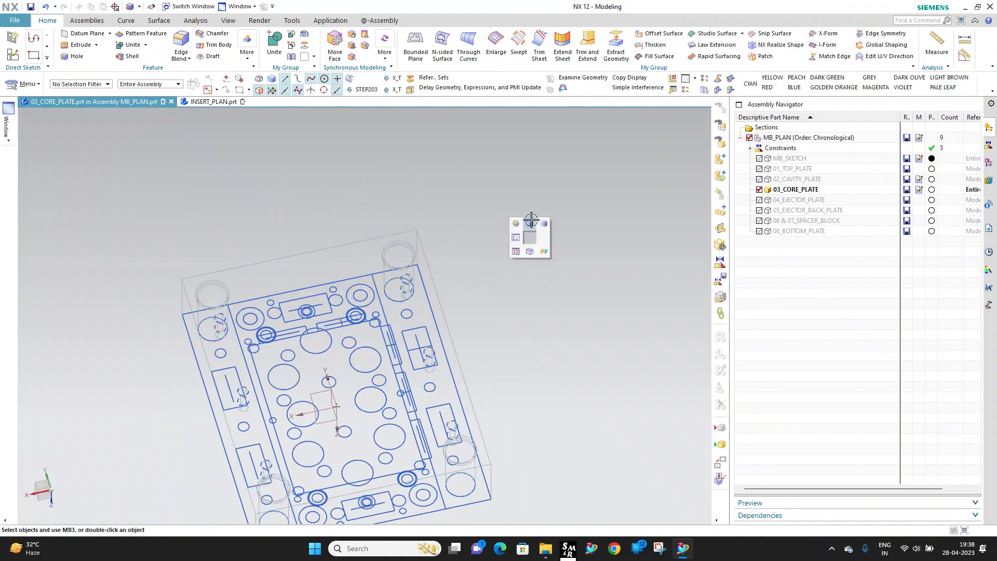
Step: Shade the view and cut the core block pocket by extruding its rectangular outline with a symmetric value of 30 mm, Boolean Subtract
right_click_drag(531, 219, 531, 216)
mouse_move(412, 280)
middle_mouse_down()
mouse_move(266, 363)
mouse_move(283, 368)
middle_mouse_up()
scroll(286, 361, "up", 4)
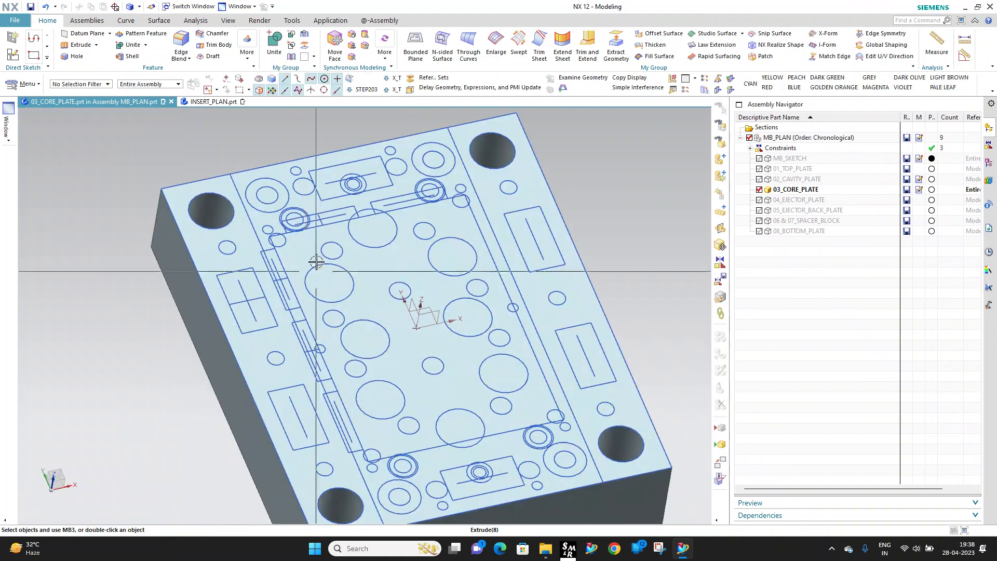
left_click(78, 46)
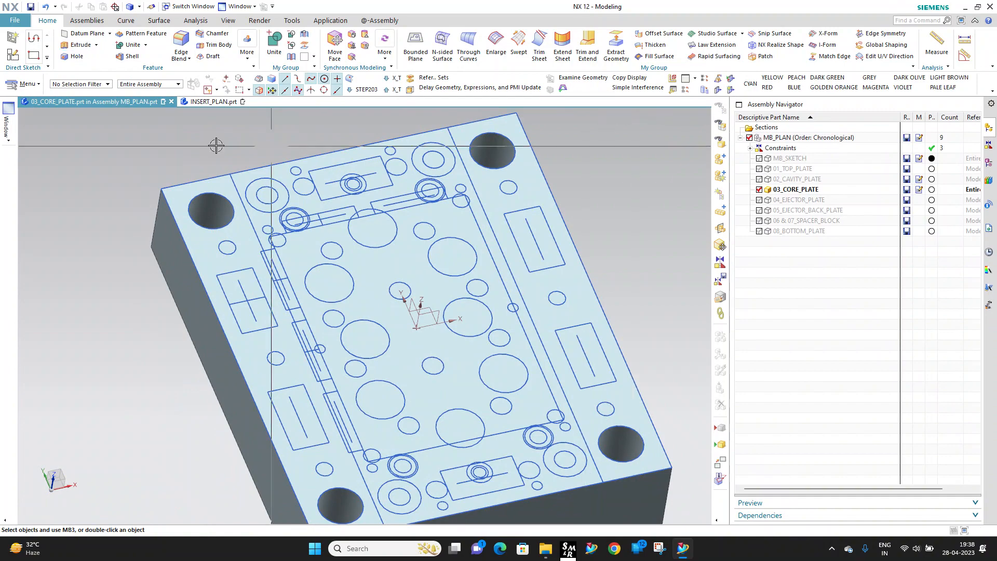
scroll(343, 220, "up", 3)
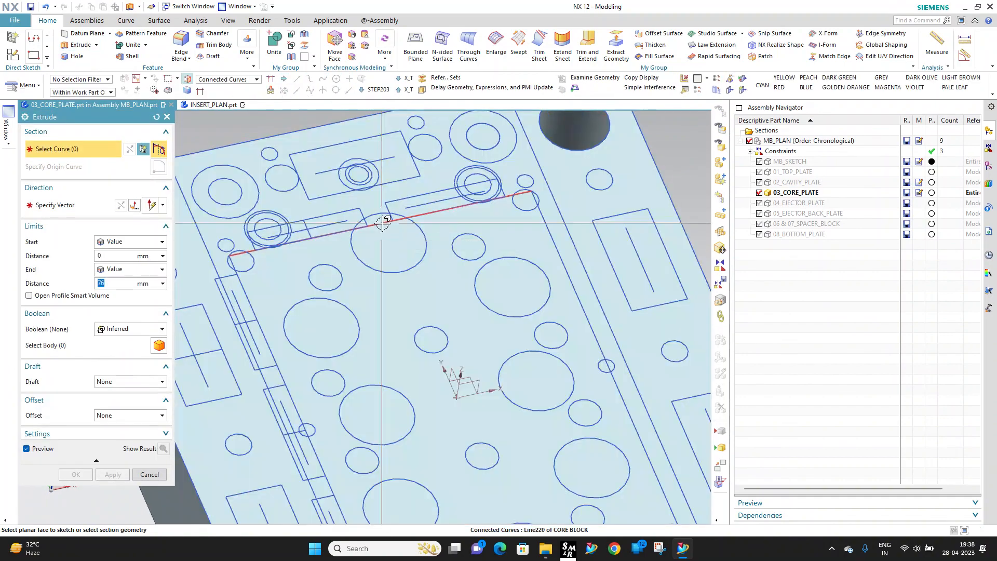
left_click(382, 222)
scroll(382, 223, "down", 4)
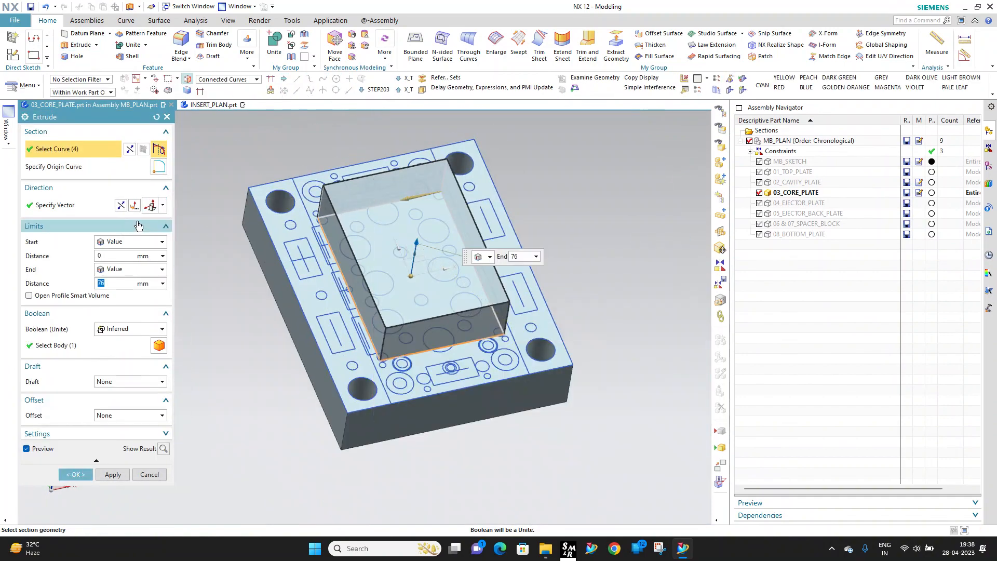
left_click(132, 241)
left_click(137, 264)
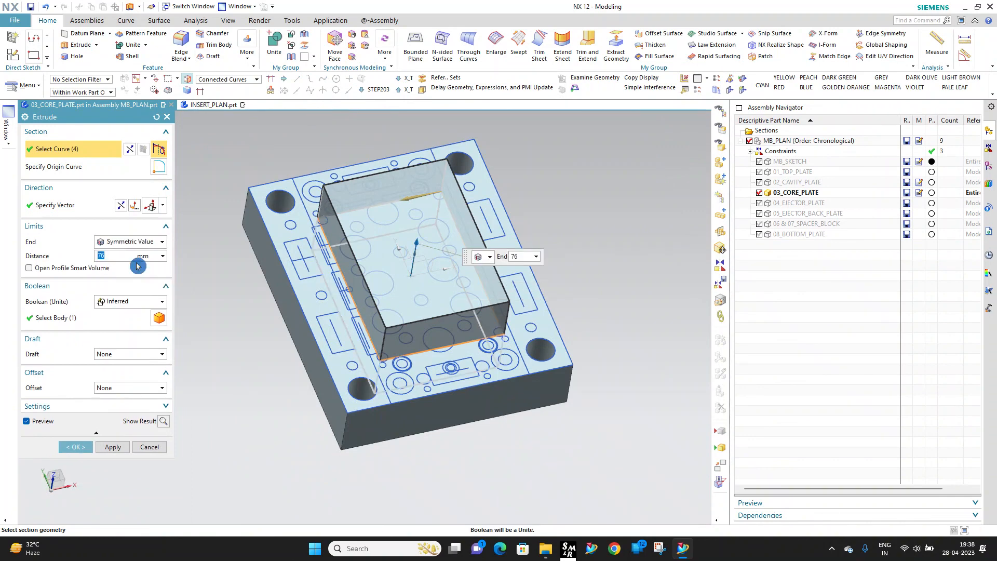
key("Return")
left_click(129, 302)
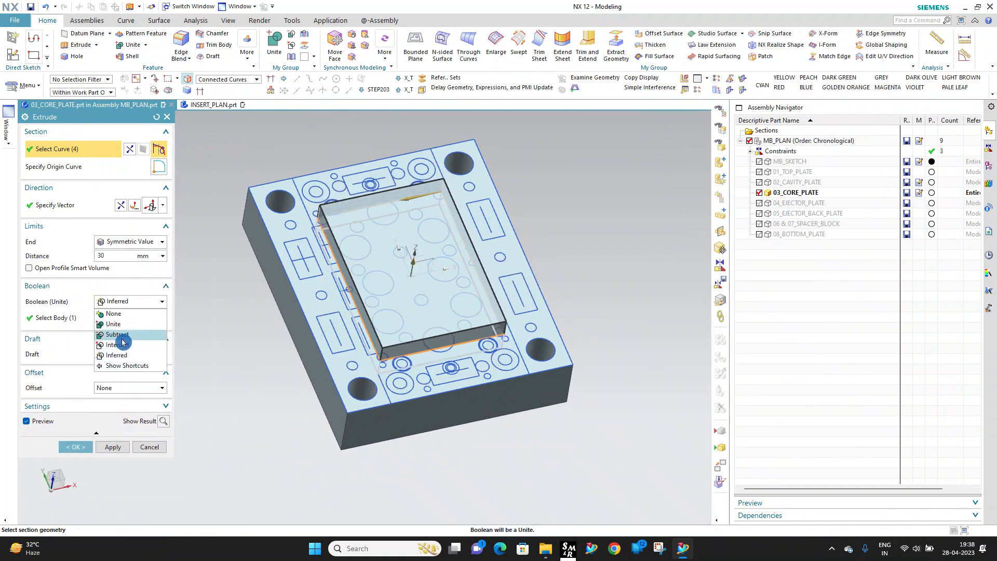
left_click(117, 331)
left_click(113, 447)
Step: Cut the pocket's corner reliefs by extruding the four small corner circles in the reversed direction until extended to the pocket floor, subtracting
scroll(346, 213, "up", 5)
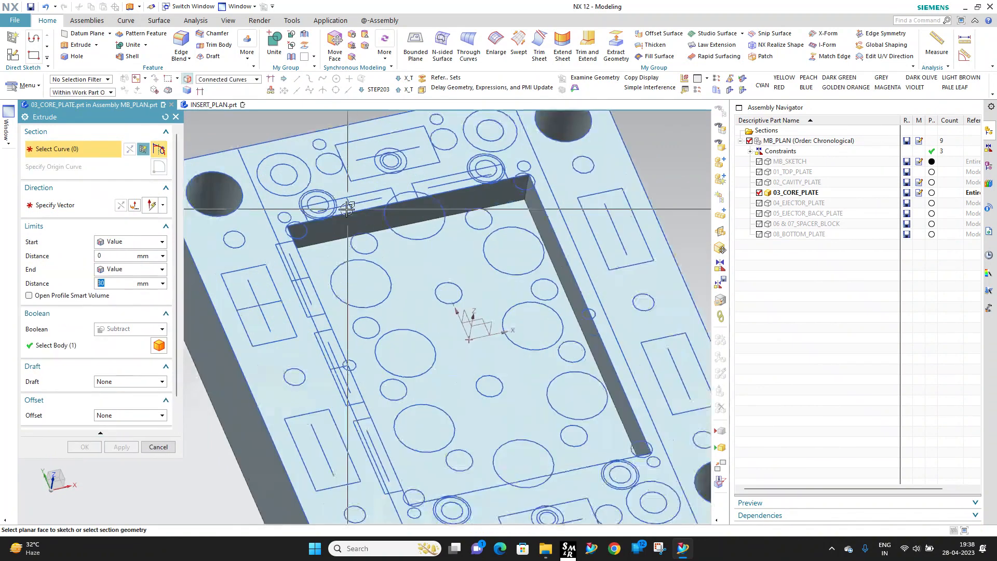
left_click(292, 240)
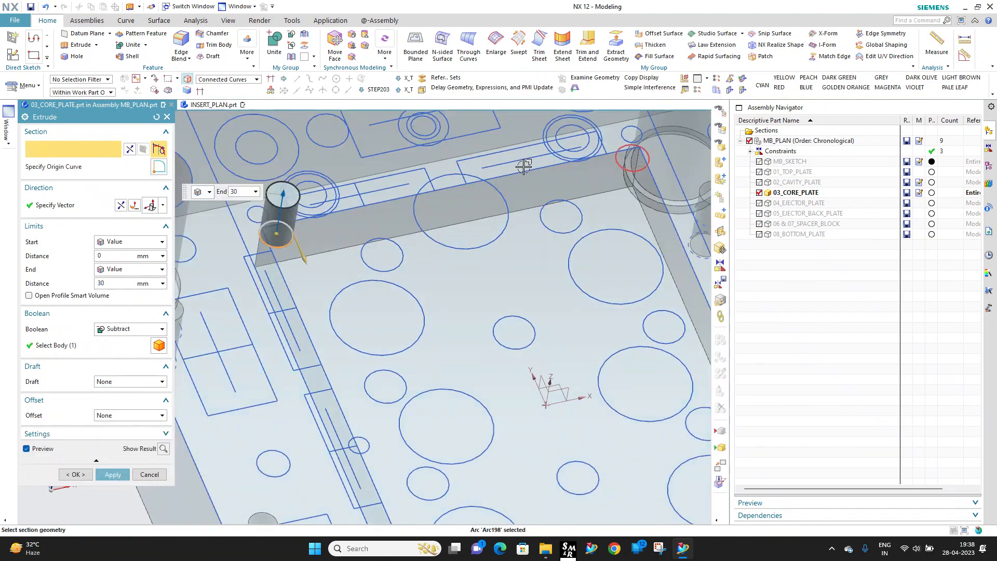
left_click(632, 158)
scroll(502, 161, "down", 4)
scroll(504, 361, "up", 4)
left_click(409, 363)
scroll(413, 358, "down", 4)
scroll(555, 332, "up", 4)
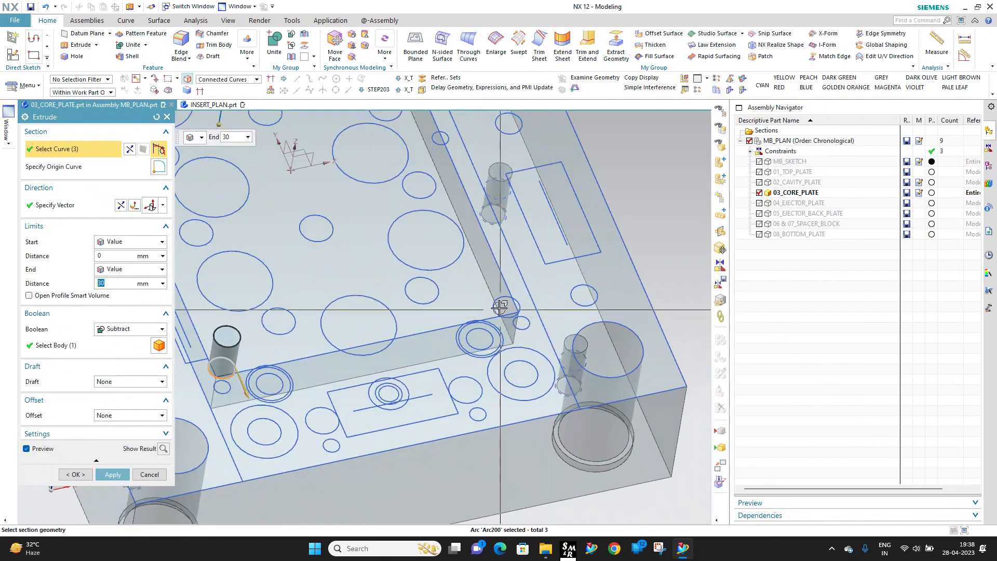
left_click(500, 308)
left_click(124, 208)
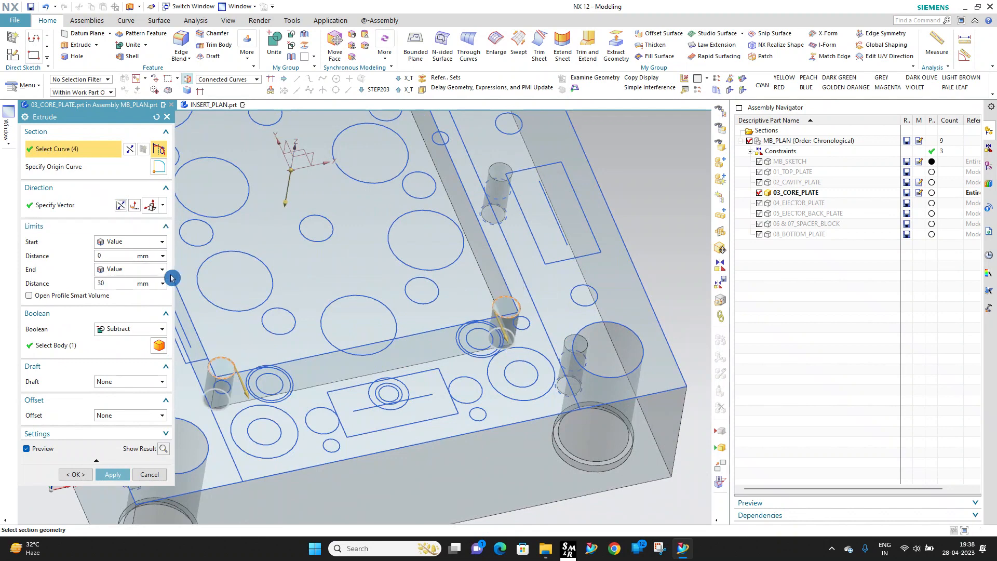
left_click(139, 270)
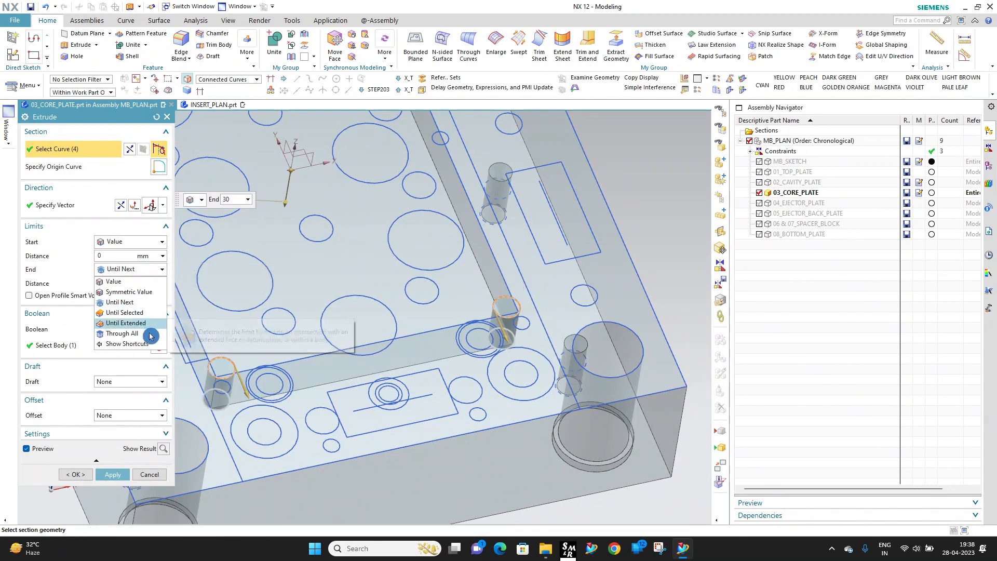
left_click(126, 323)
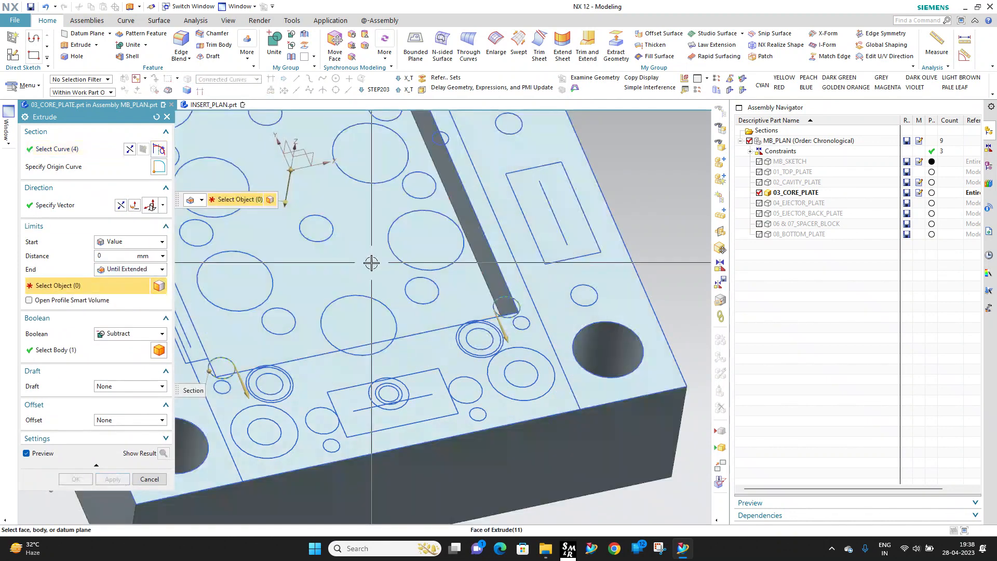
left_click(374, 263)
left_click(83, 481)
Step: Start a hole feature and place its four points at the centres of the concentric ejector plate circles near the plate's short edges
scroll(452, 285, "down", 5)
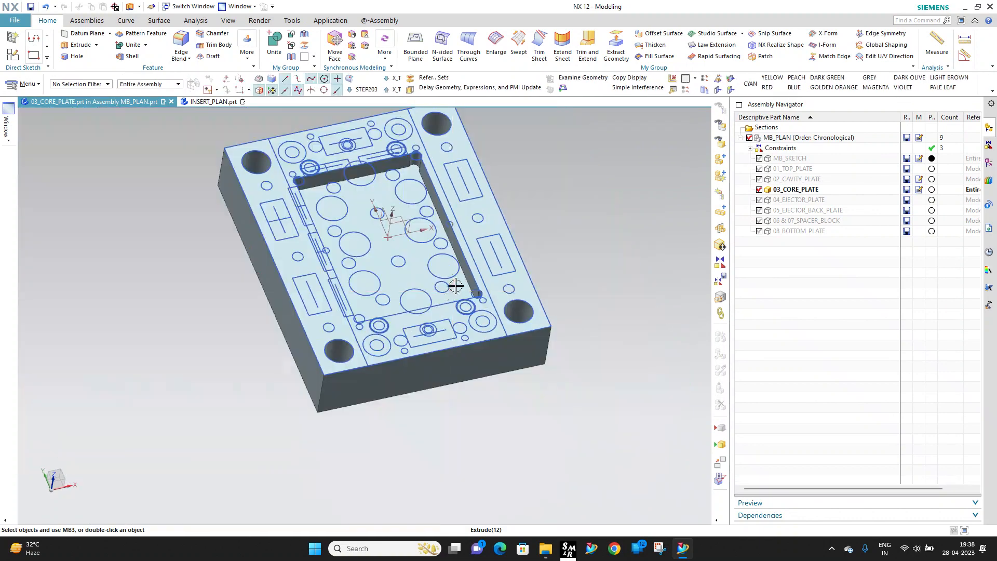
scroll(332, 379, "up", 8)
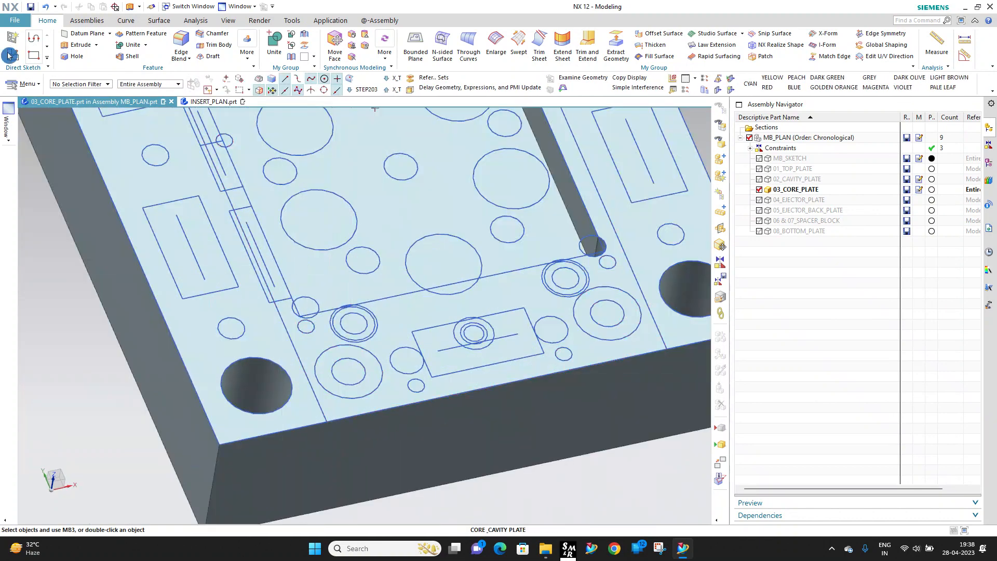
left_click(352, 369)
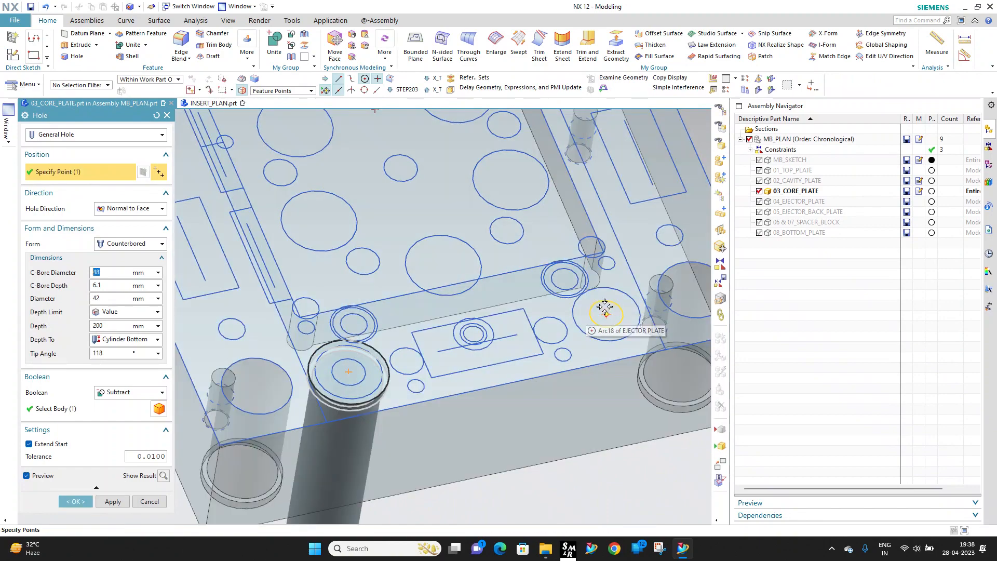
scroll(607, 306, "up", 3)
scroll(512, 291, "down", 6)
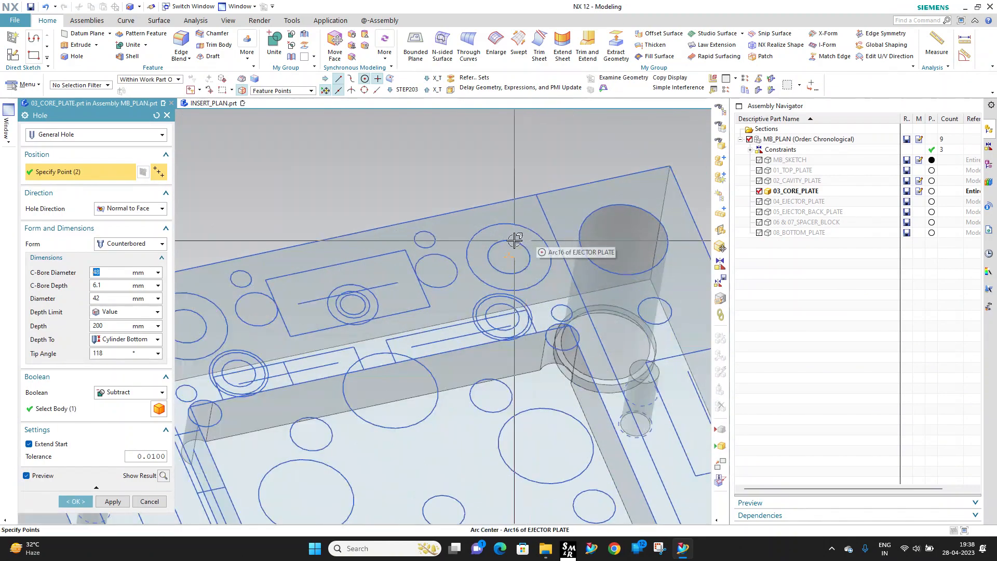
left_click(514, 242)
scroll(514, 241, "up", 5)
scroll(410, 262, "down", 4)
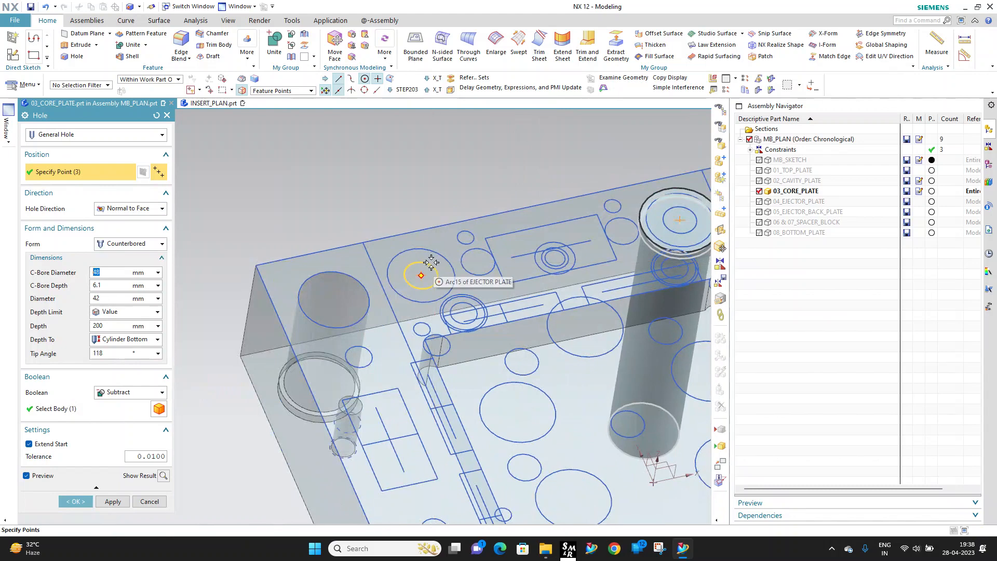
left_click(432, 264)
Step: Set the four holes to Simple form, 20.5 mm diameter and 500 mm deep, and cut them from the core plate
double_click(94, 273)
double_click(69, 137)
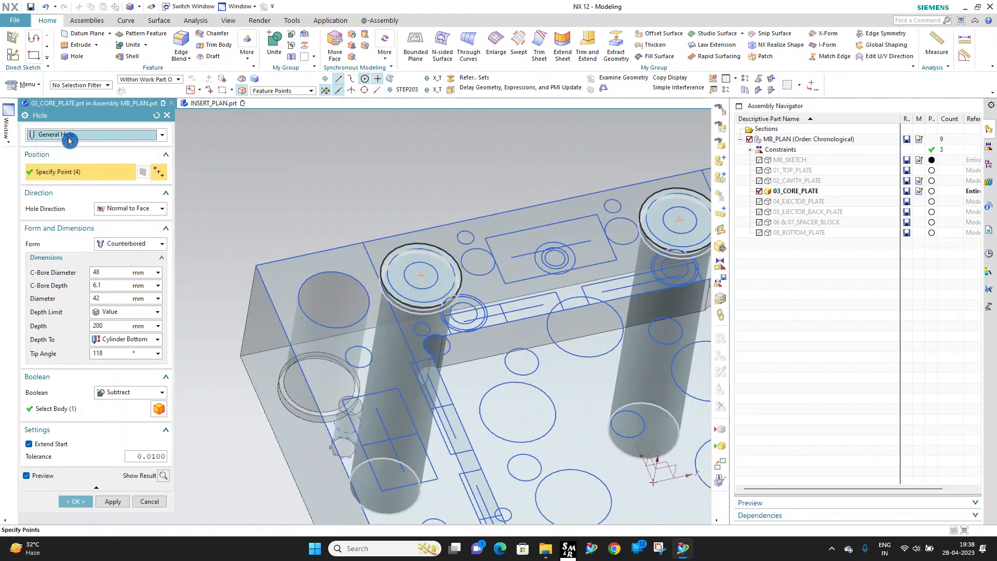
left_click(121, 246)
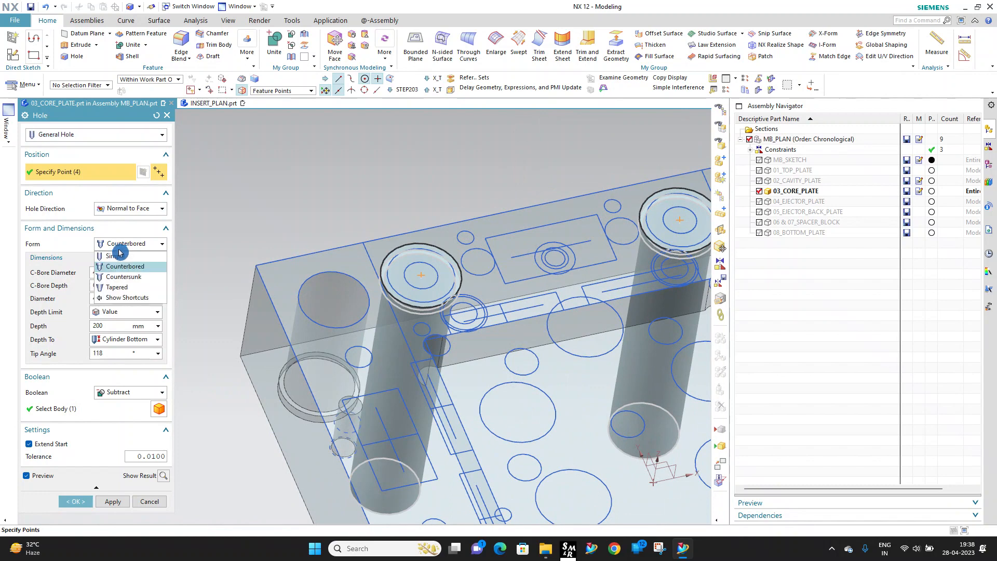
left_click(116, 256)
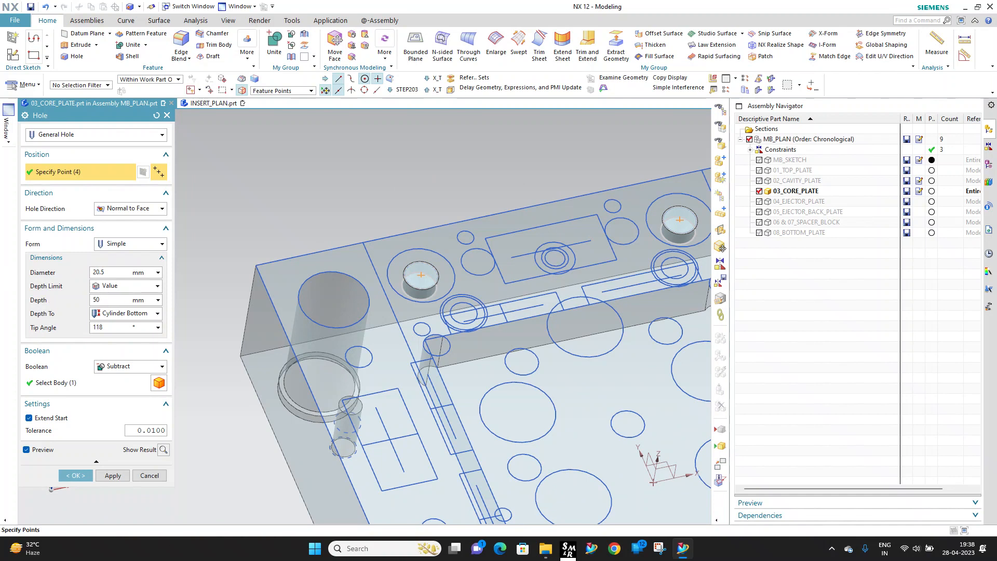
type("0")
key("Return")
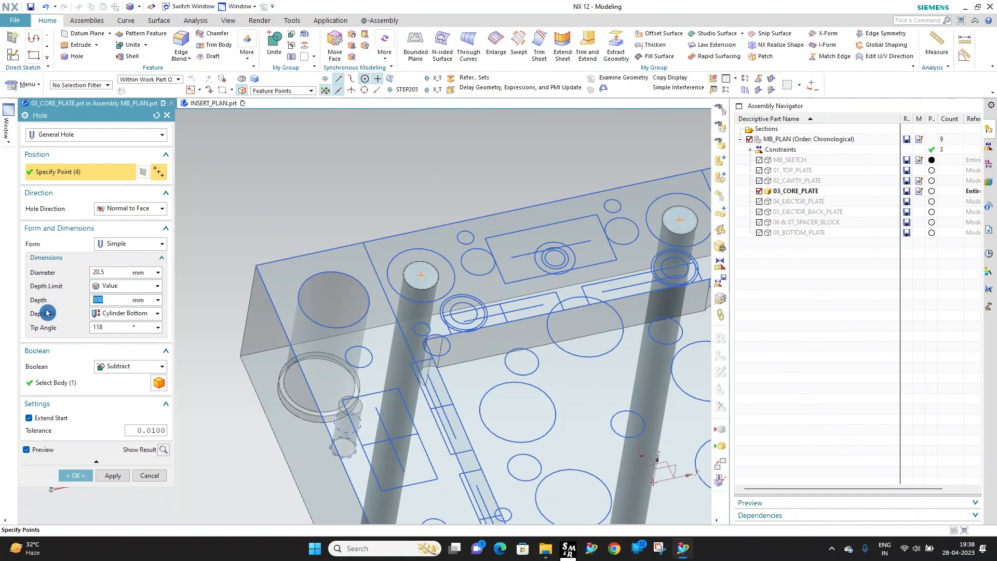
left_click(72, 479)
scroll(499, 303, "down", 4)
scroll(500, 303, "up", 1)
mouse_move(499, 303)
middle_mouse_down()
mouse_move(498, 350)
mouse_move(499, 314)
middle_mouse_up()
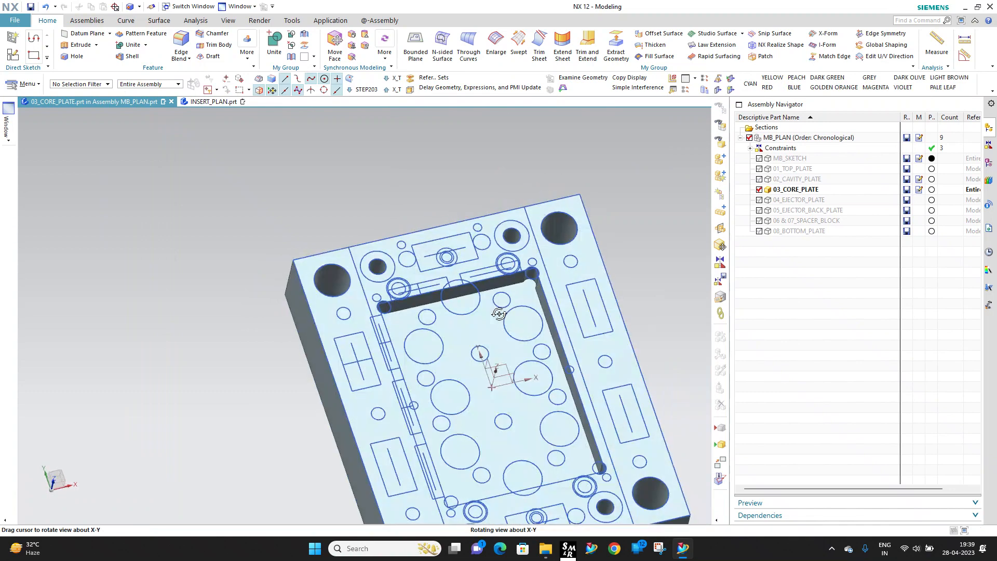
Step: Measure the diameter of one of the ejector plate holes near the pocket corner
scroll(390, 266, "up", 6)
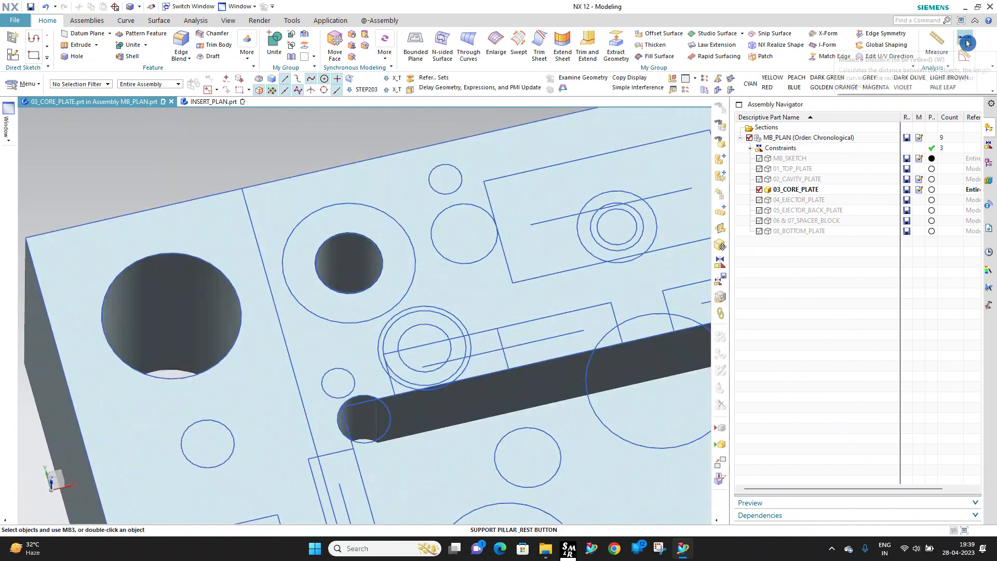
left_click(968, 42)
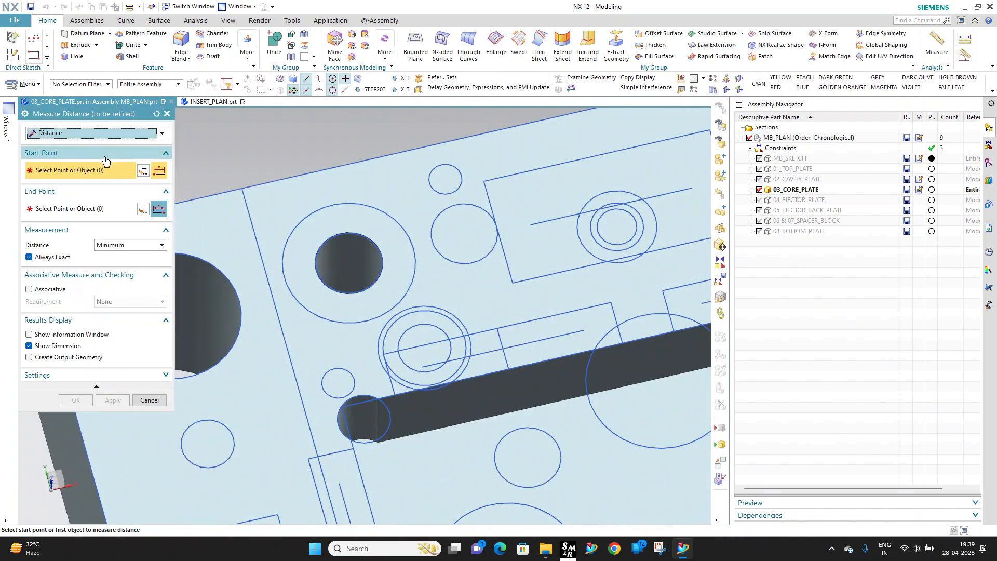
left_click(86, 133)
left_click(52, 198)
left_click(359, 265)
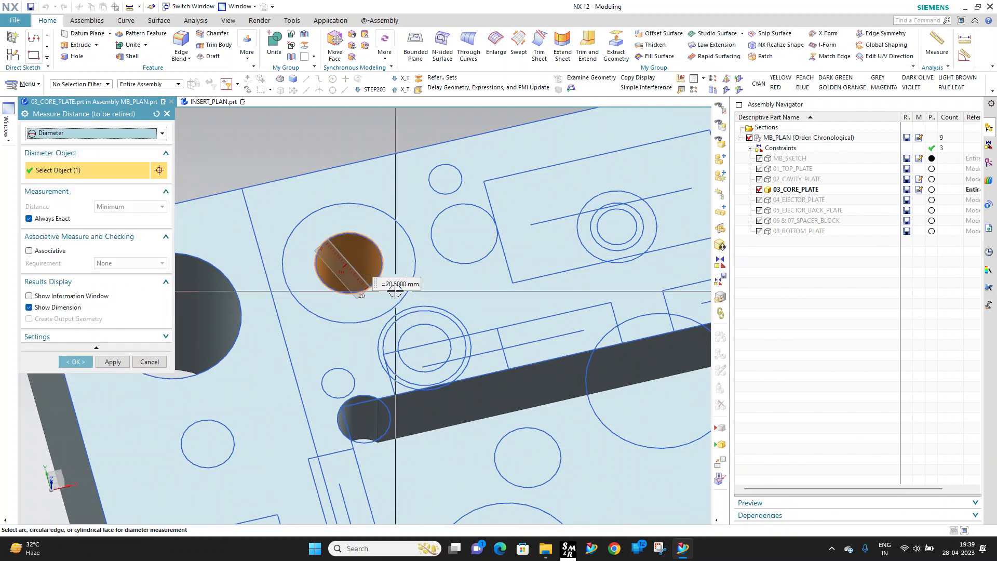
key("Escape")
scroll(332, 208, "down", 6)
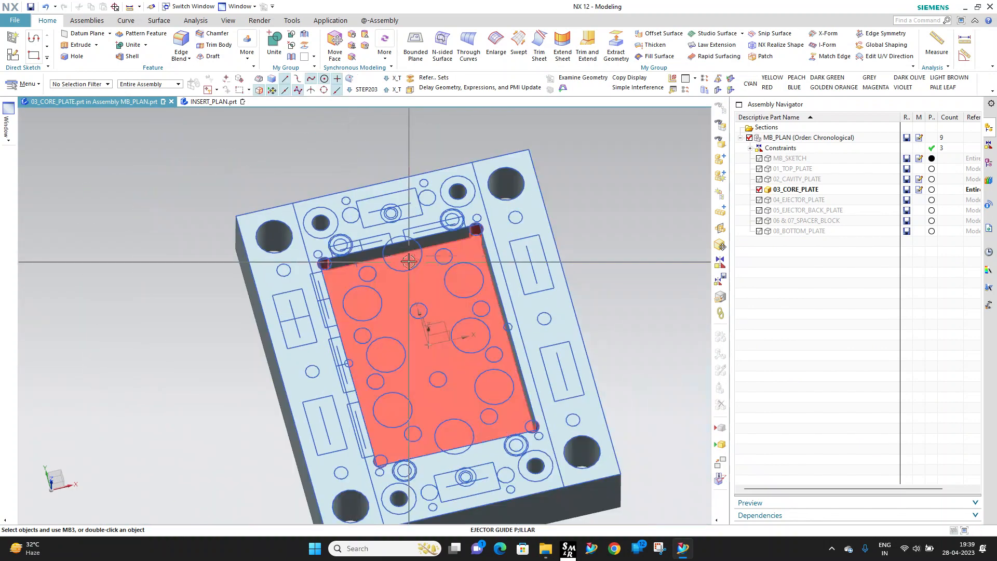
Step: Start an Extrude and open a section sketch on the core plate's back face
middle_click_drag(416, 324, 435, 260)
scroll(441, 217, "up", 4)
mouse_move(441, 218)
middle_mouse_down()
mouse_move(507, 296)
mouse_move(387, 282)
mouse_move(517, 243)
mouse_move(529, 202)
middle_mouse_up()
scroll(529, 201, "up", 2)
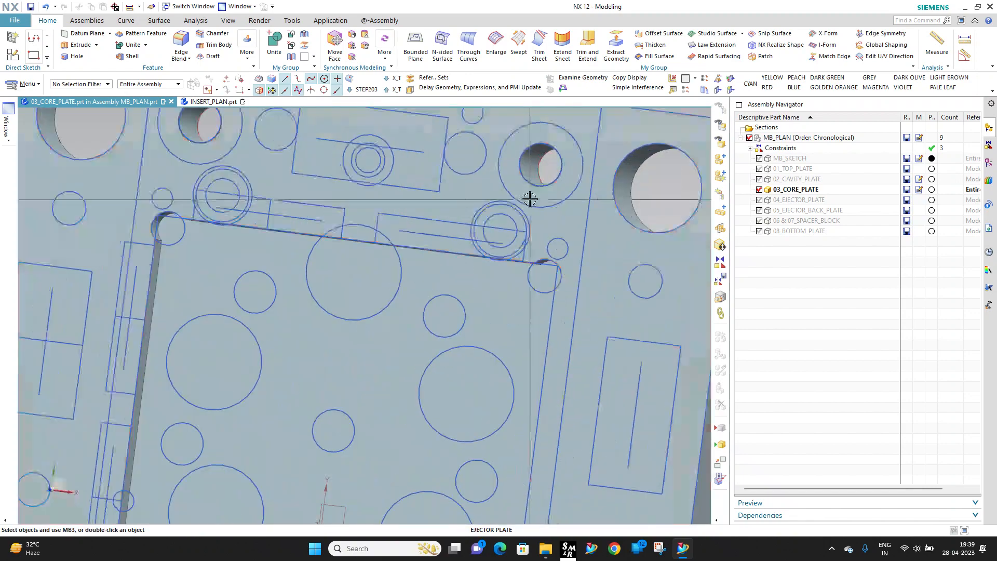
scroll(550, 218, "down", 4)
middle_click_drag(519, 248, 389, 224)
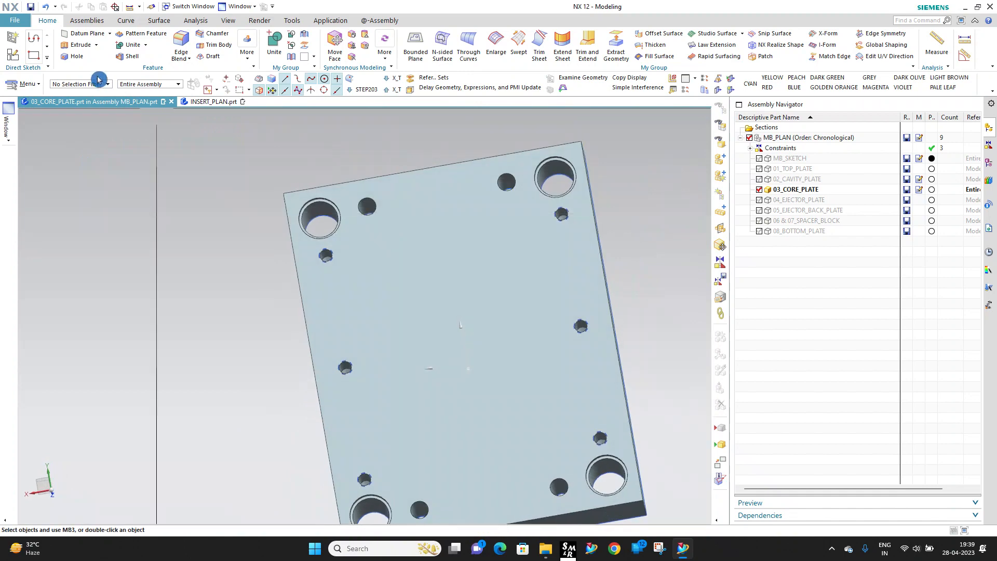
left_click(81, 54)
left_click(438, 260)
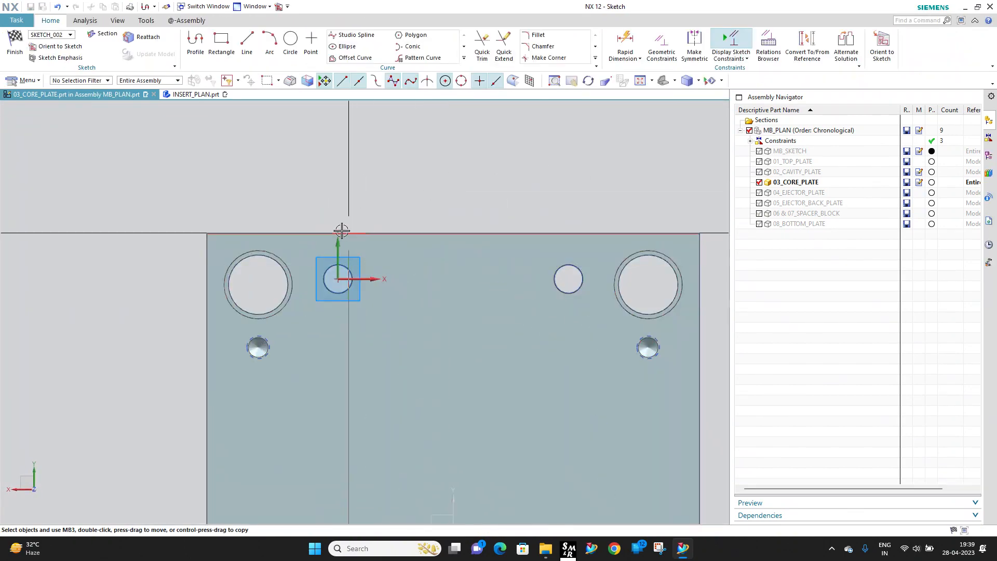
Step: Sketch a circle about 34 mm in diameter concentric with the first ejector plate hole and show the model in wireframe
scroll(359, 234, "down", 5)
scroll(390, 318, "up", 3)
scroll(330, 154, "up", 4)
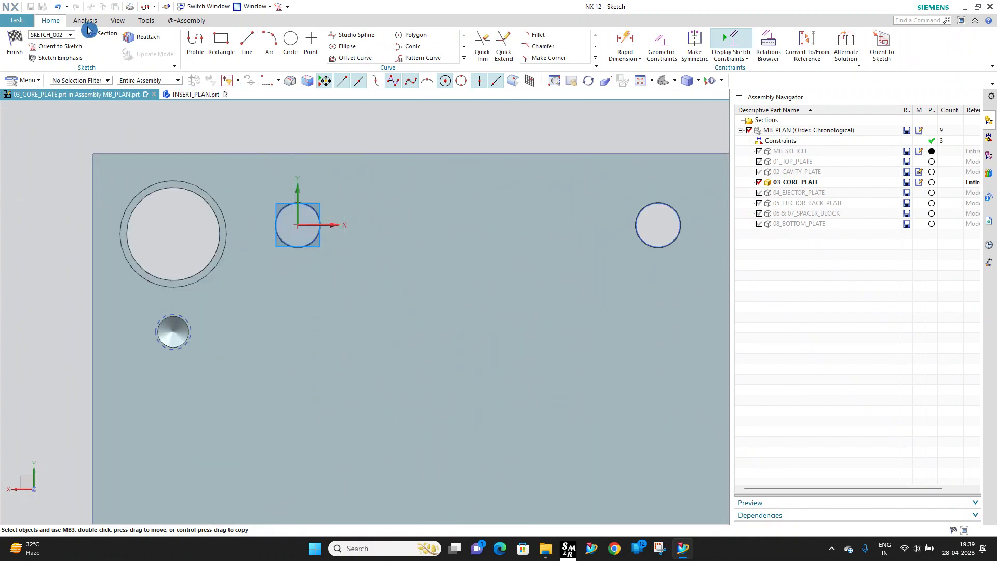
left_click(283, 51)
scroll(312, 198, "up", 3)
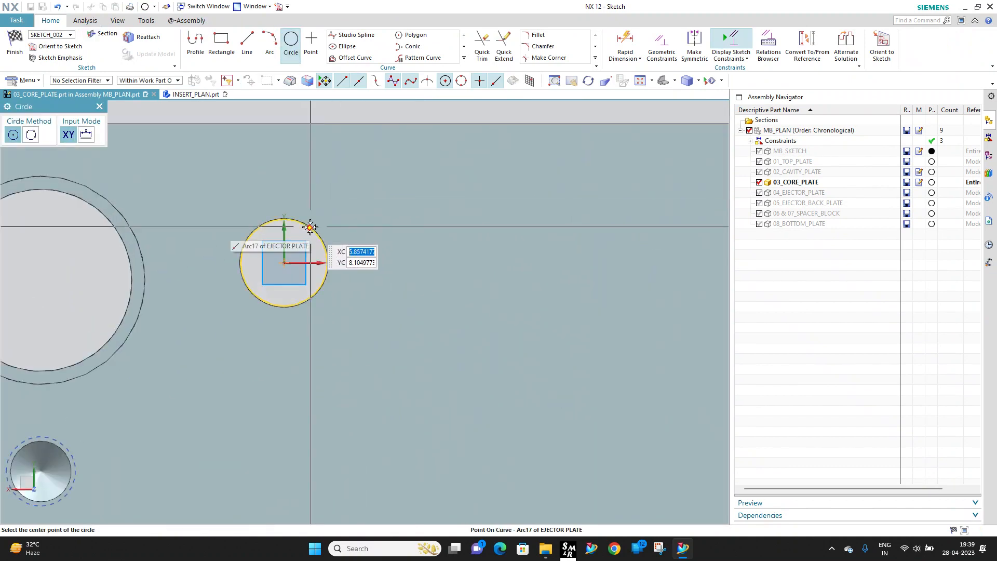
scroll(307, 228, "up", 2)
scroll(318, 196, "down", 5)
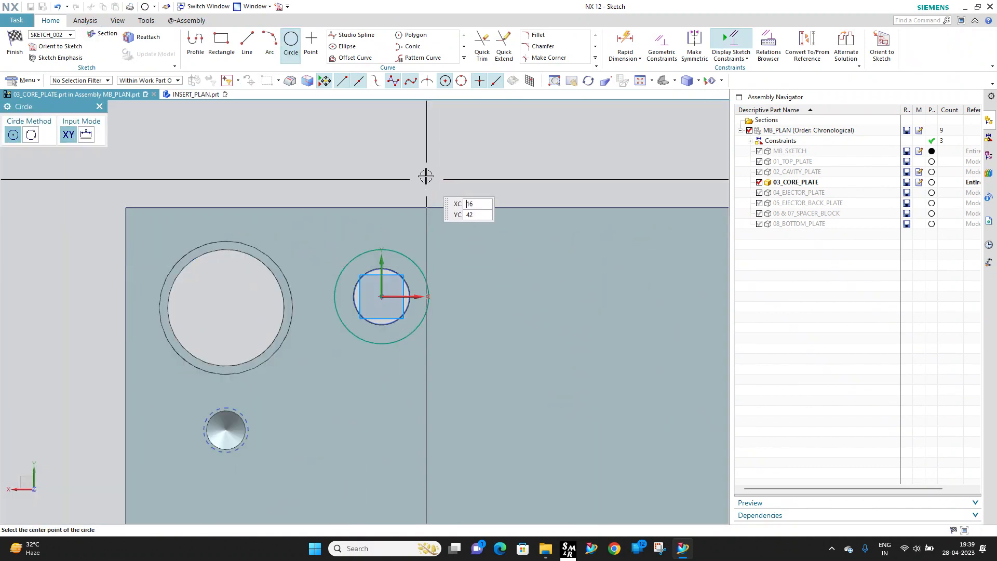
right_click_drag(431, 167, 432, 165)
scroll(426, 265, "up", 3)
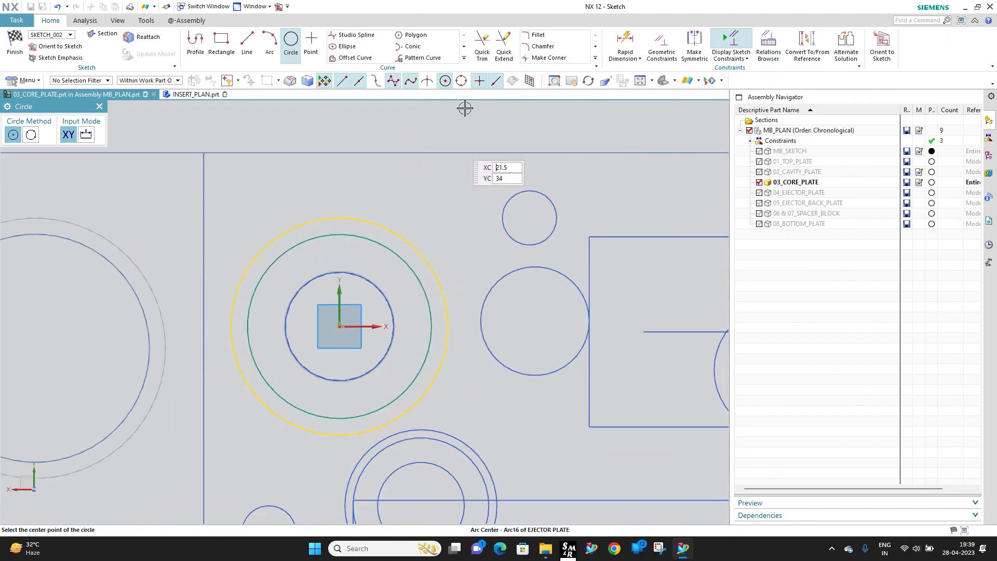
Step: Dimension the new concentric circle's diameter and set it to 41 mm
left_click(621, 47)
left_click(404, 261)
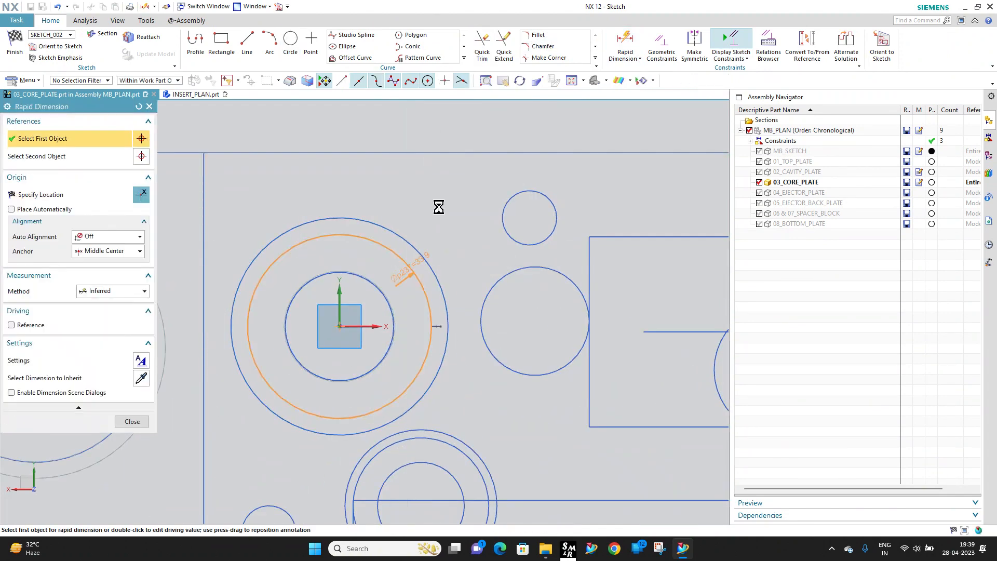
left_click(441, 205)
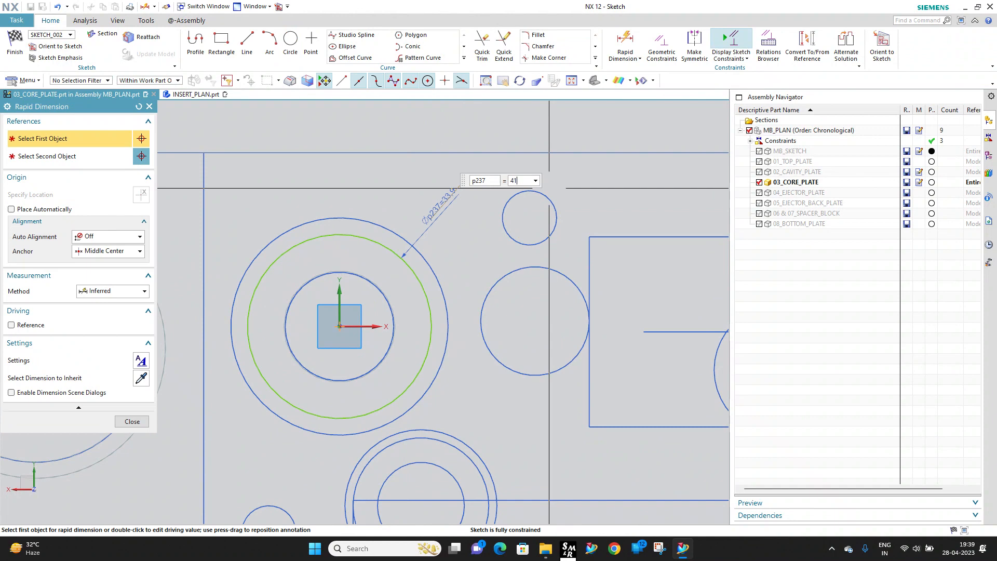
type("41")
key("Return")
scroll(347, 156, "down", 1)
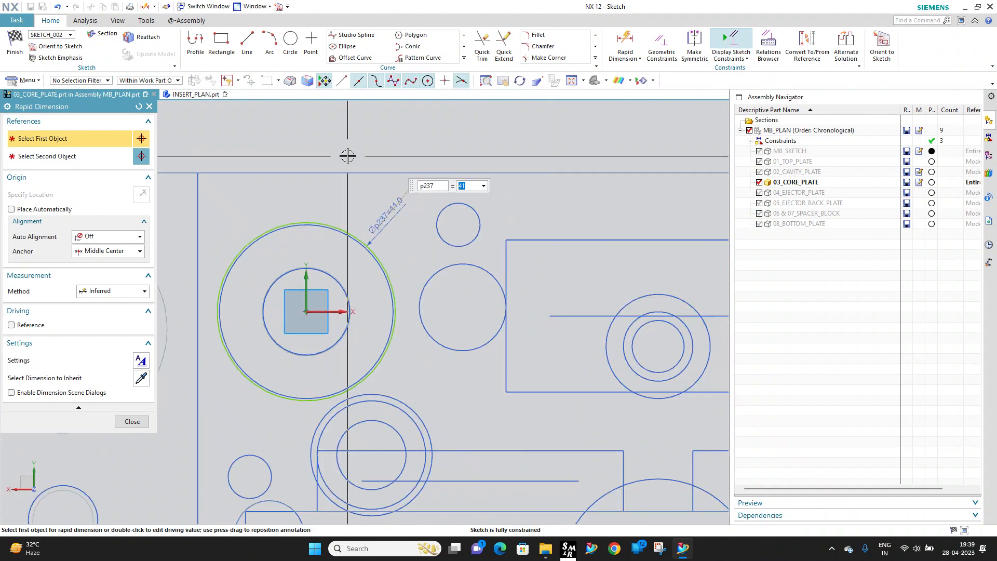
Step: Draw a slightly larger concentric circle around the other ejector plate hole near the same short edge
left_click(290, 42)
scroll(475, 237, "down", 4)
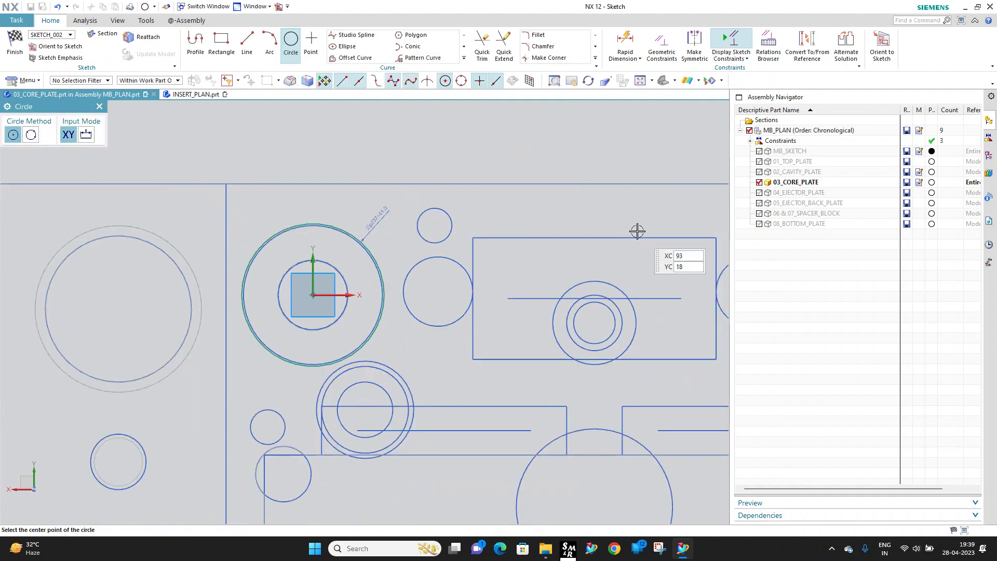
scroll(704, 250, "up", 3)
left_click(702, 256)
scroll(657, 222, "up", 3)
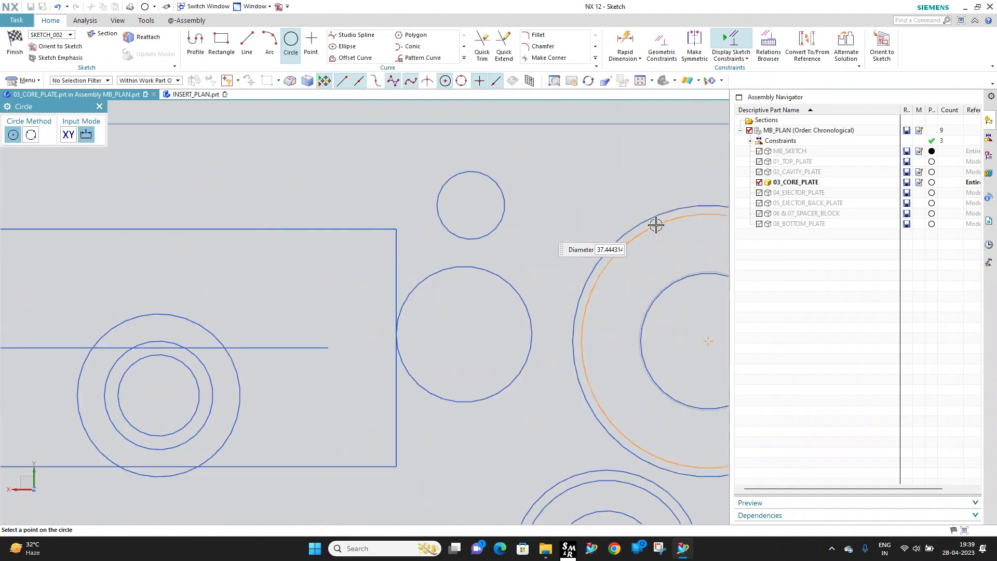
left_click(622, 206)
Step: Draw concentric circles around the two ejector plate holes near the opposite short edge
scroll(479, 196, "down", 4)
scroll(468, 334, "up", 3)
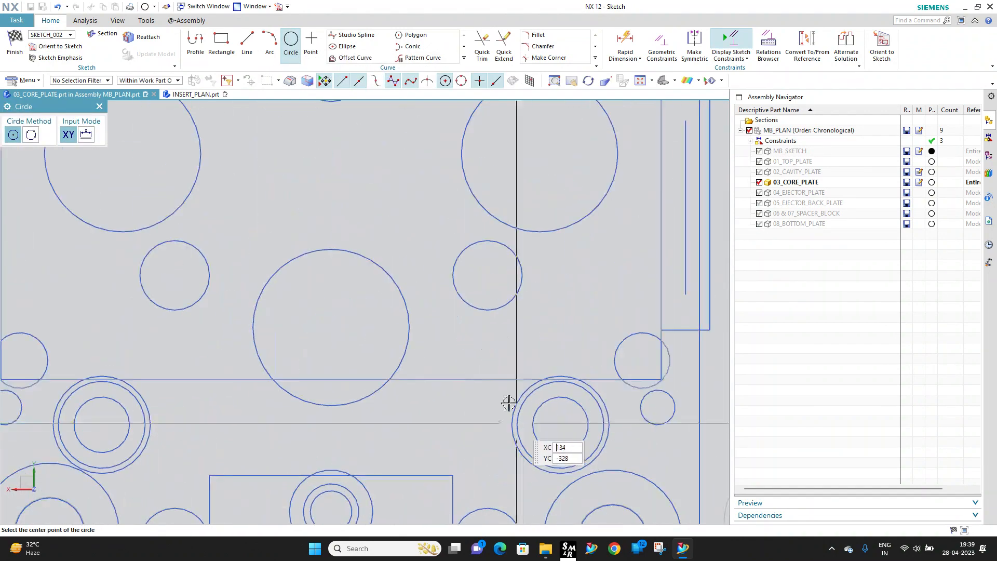
left_click(569, 302)
scroll(580, 260, "up", 5)
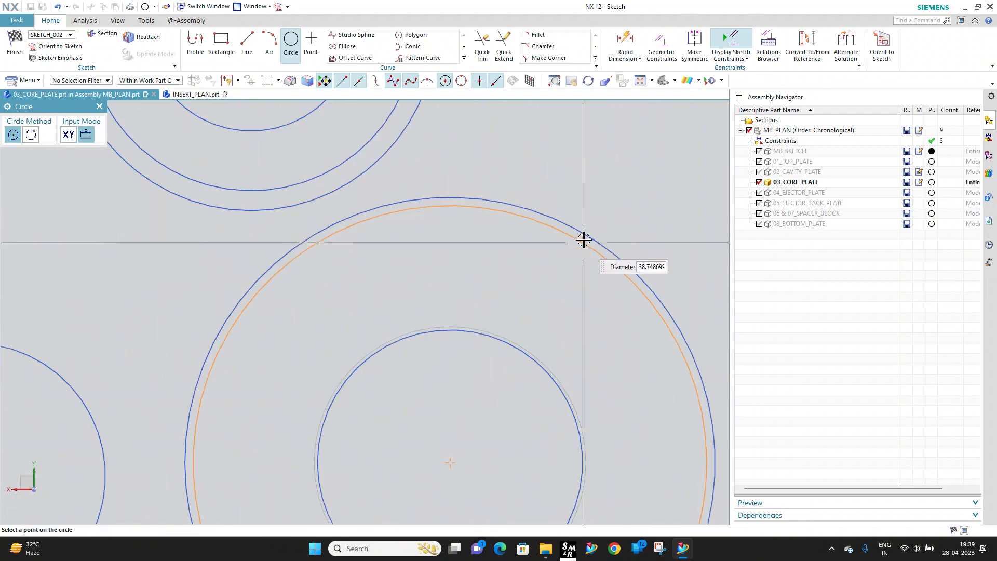
left_click(593, 223)
scroll(602, 266, "down", 9)
scroll(285, 289, "up", 5)
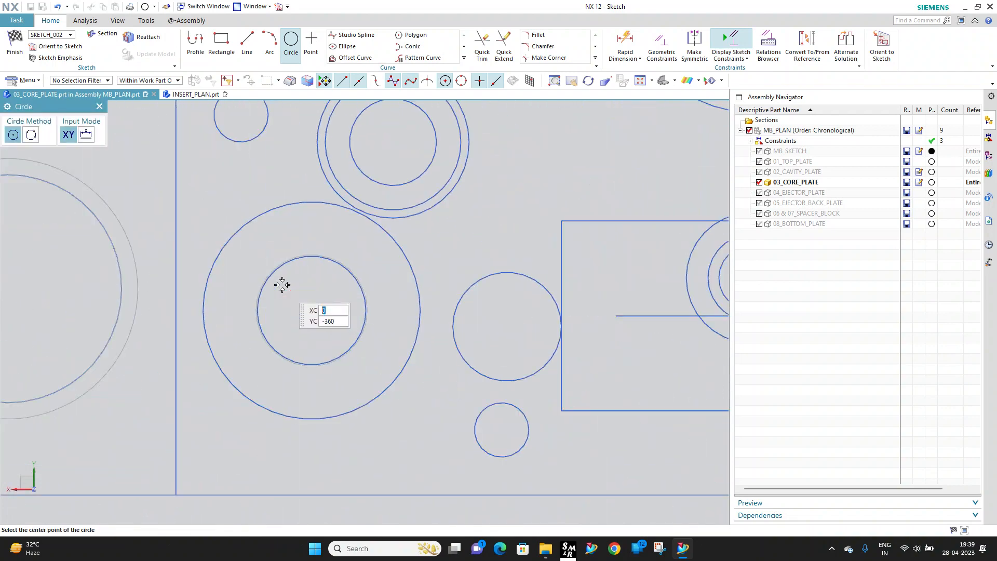
left_click(337, 264)
scroll(383, 261, "up", 3)
left_click(433, 238)
key("Escape")
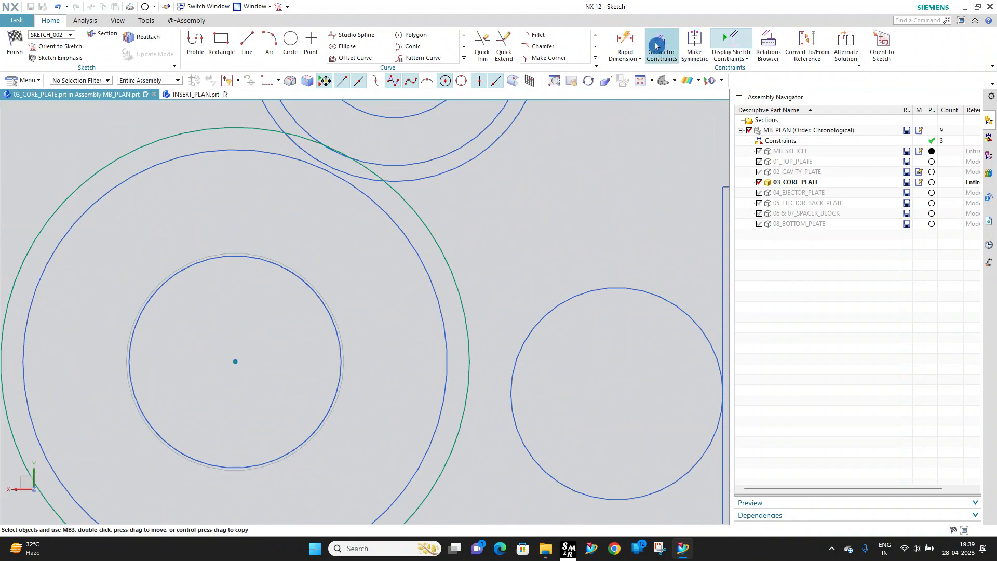
Step: Apply Equal Radius constraints so the three undimensioned circles match the 41 mm circle
left_click(657, 46)
scroll(445, 284, "down", 4)
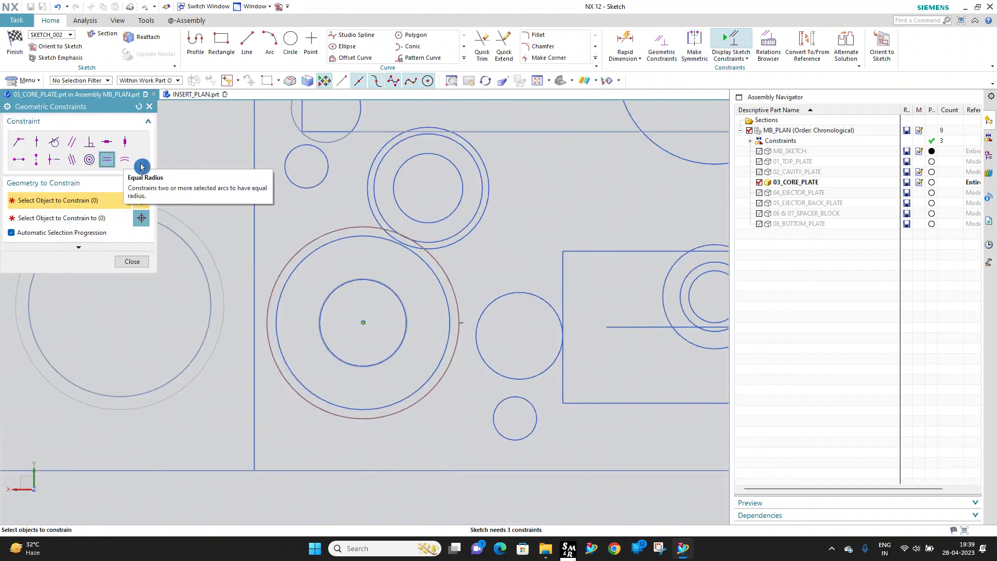
left_click(456, 286)
scroll(456, 286, "down", 3)
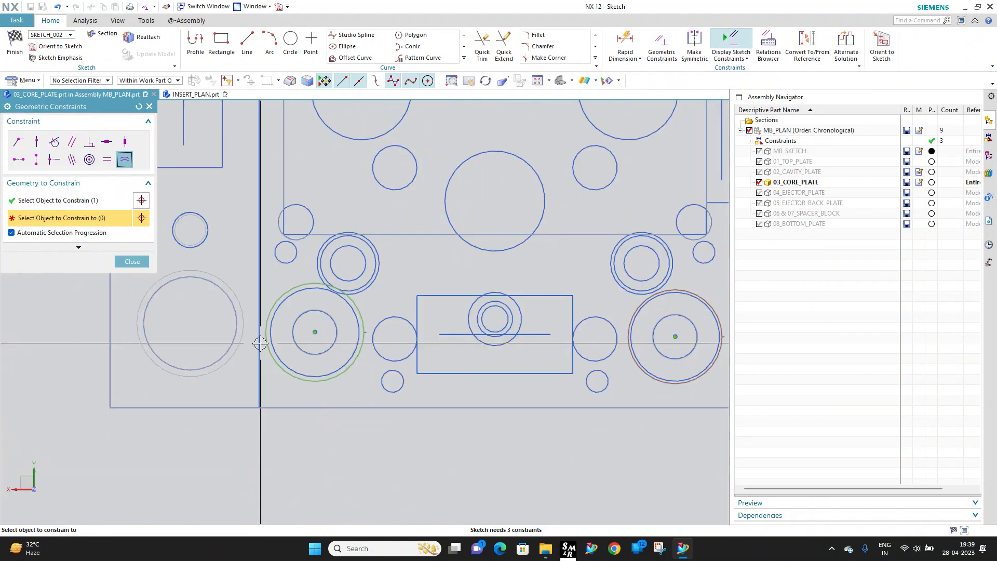
scroll(631, 314, "up", 1)
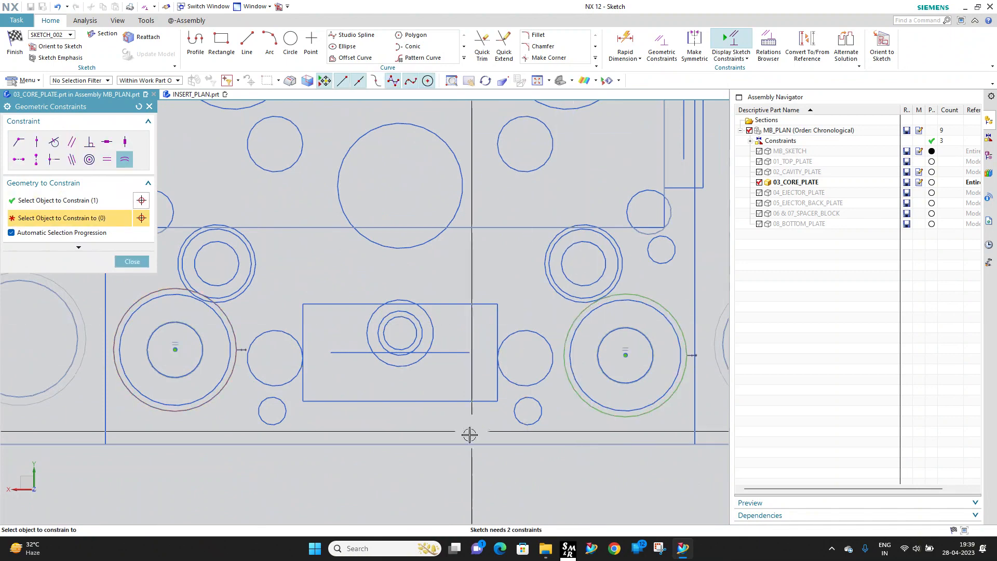
scroll(469, 430, "down", 5)
scroll(510, 135, "up", 5)
left_click(501, 154)
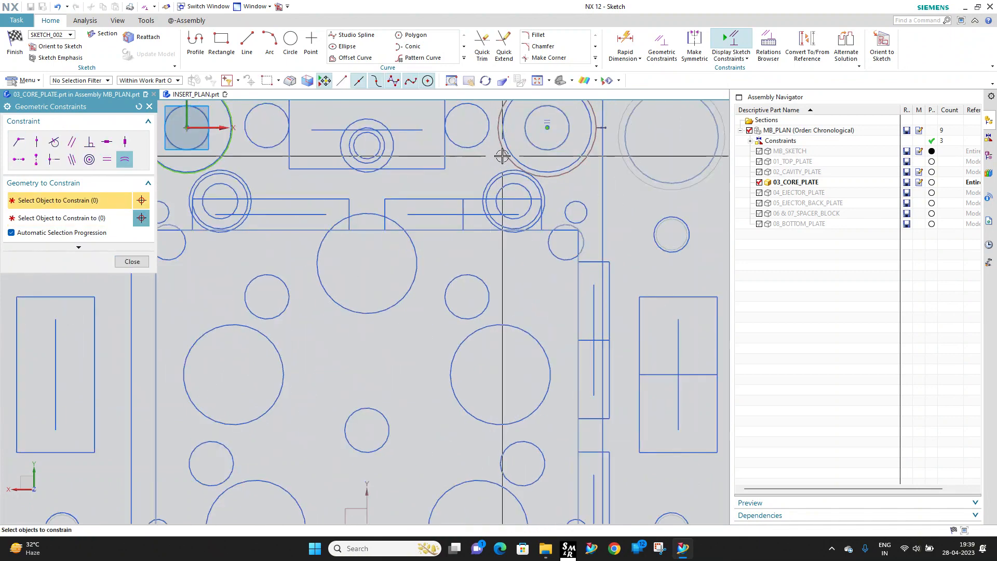
left_click(502, 132)
scroll(494, 191, "down", 5)
scroll(396, 161, "up", 6)
scroll(489, 168, "up", 3)
left_click(489, 169)
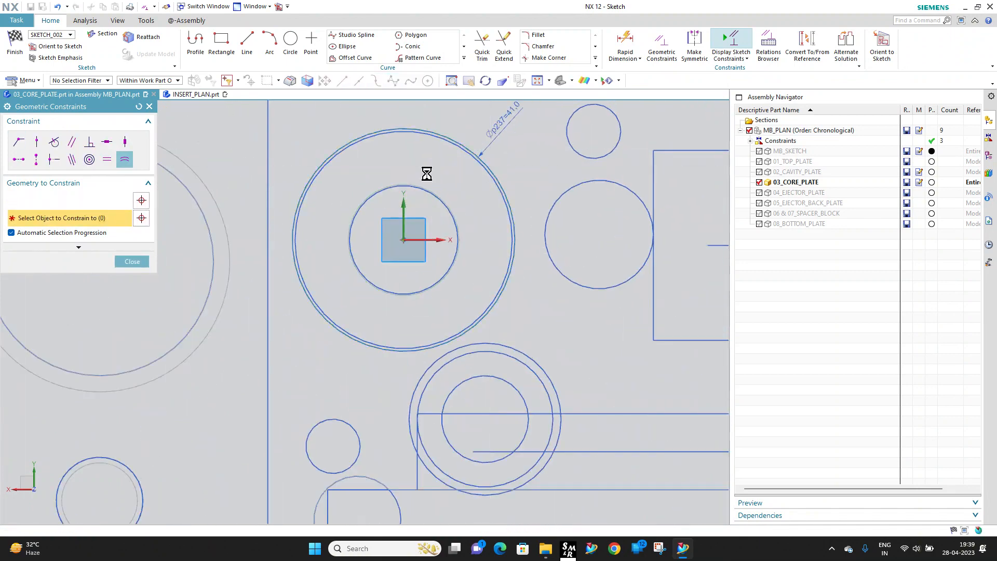
scroll(410, 178, "down", 2)
Step: Finish the sketch, cut the four counterbores with a symmetric value of 30 mm and Boolean Subtract, and shade the view
left_click(12, 43)
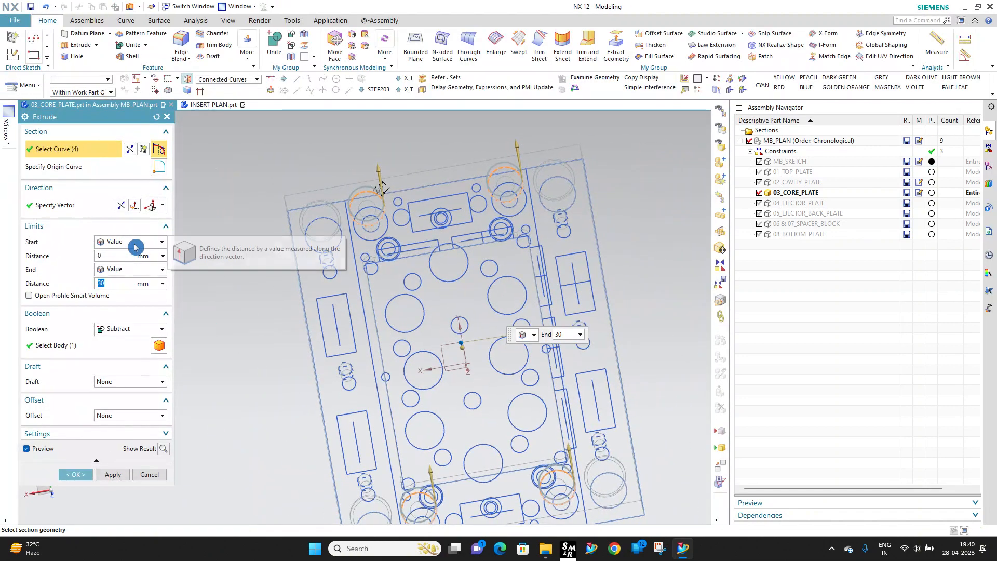
left_click(130, 242)
left_click(132, 263)
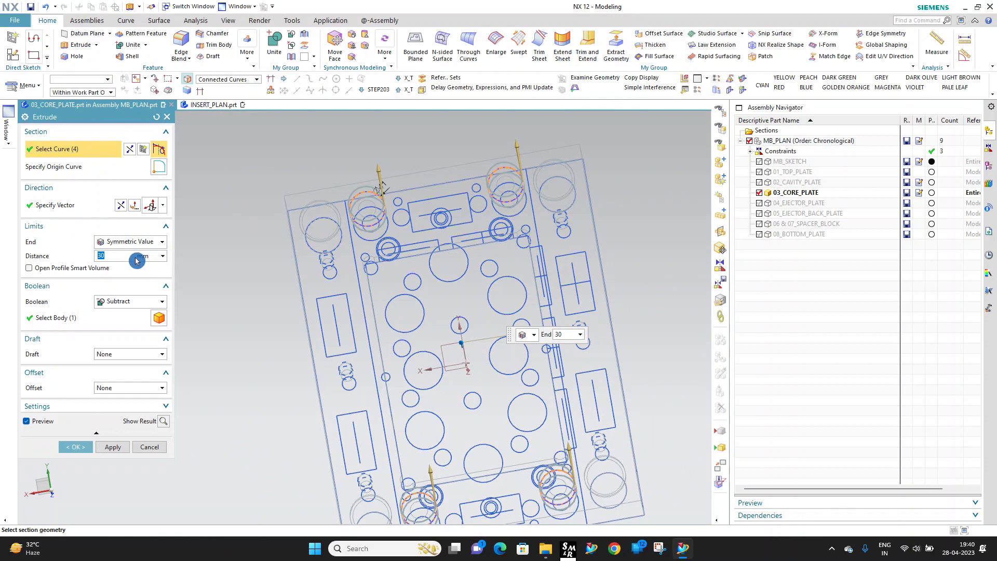
middle_click(135, 253)
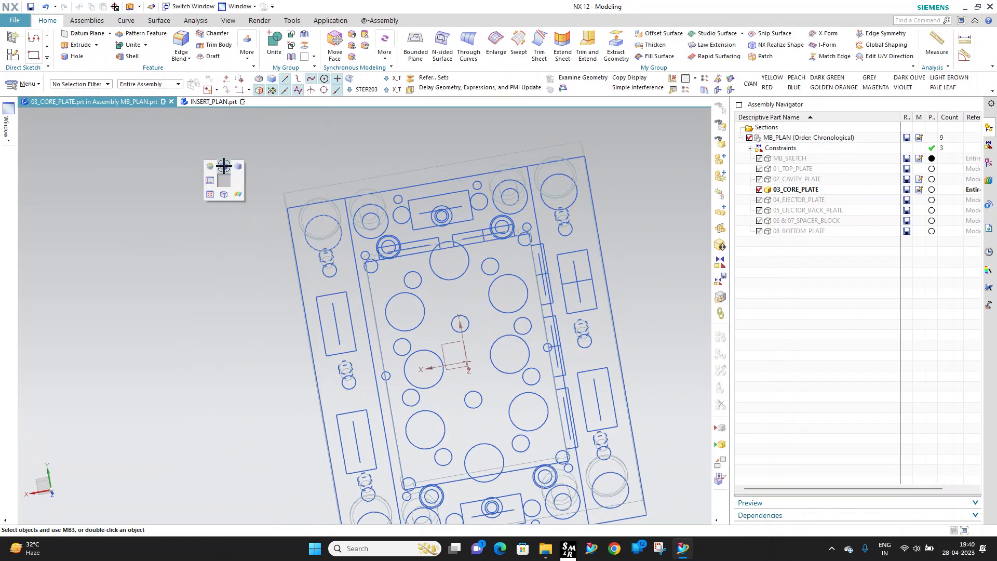
right_click_drag(224, 166, 224, 165)
Step: Examine the counterbores and ejector plate holes from both plate faces in wireframe and shaded display
middle_click_drag(287, 229, 290, 212)
scroll(312, 233, "down", 4)
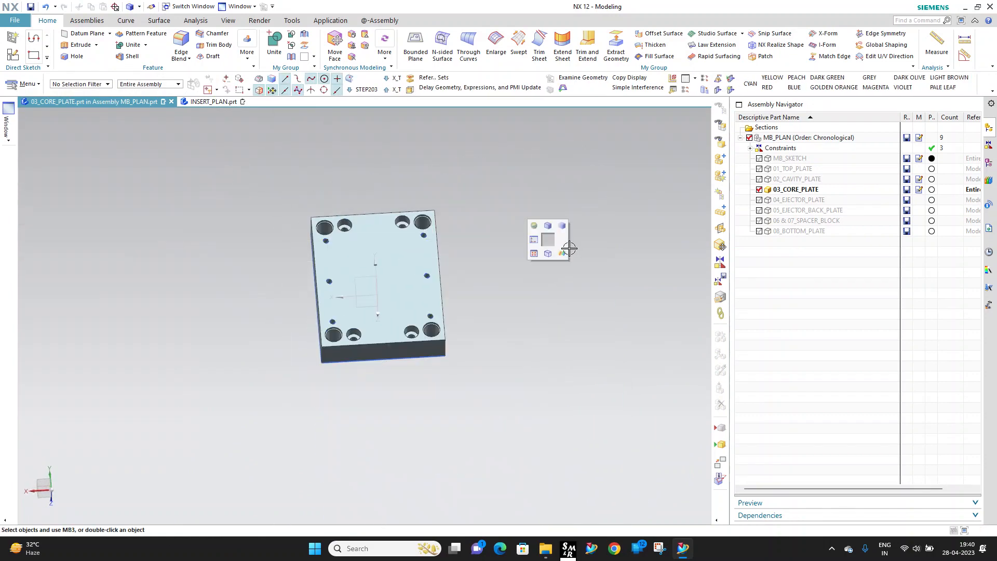
left_click(563, 253)
mouse_move(498, 260)
middle_mouse_down()
mouse_move(303, 225)
mouse_move(318, 263)
mouse_move(574, 206)
middle_mouse_up()
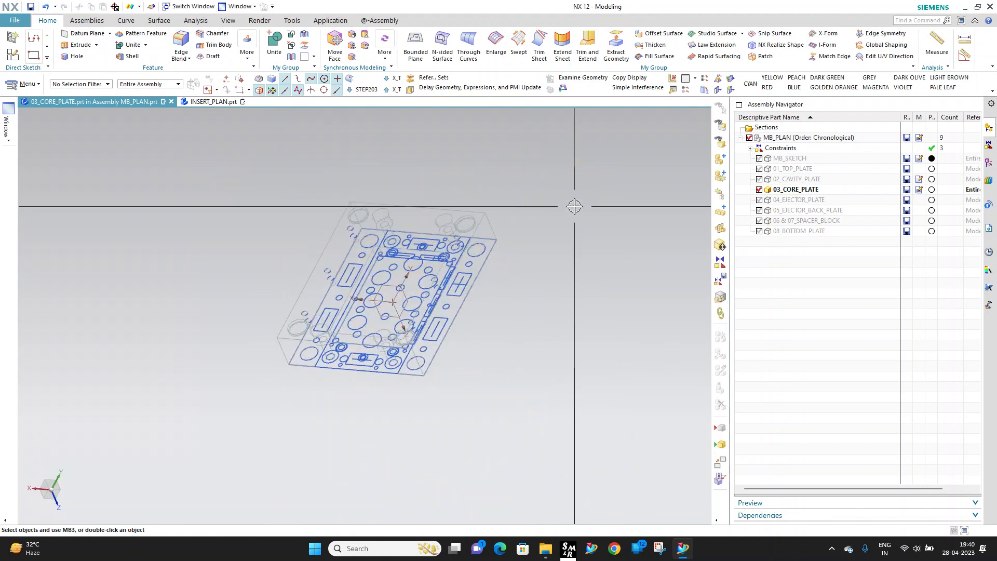
right_click_drag(574, 194, 574, 192)
mouse_move(371, 223)
middle_mouse_down()
mouse_move(343, 238)
mouse_move(463, 192)
mouse_move(439, 190)
middle_mouse_up()
scroll(328, 227, "up", 3)
scroll(363, 218, "up", 3)
scroll(345, 205, "down", 5)
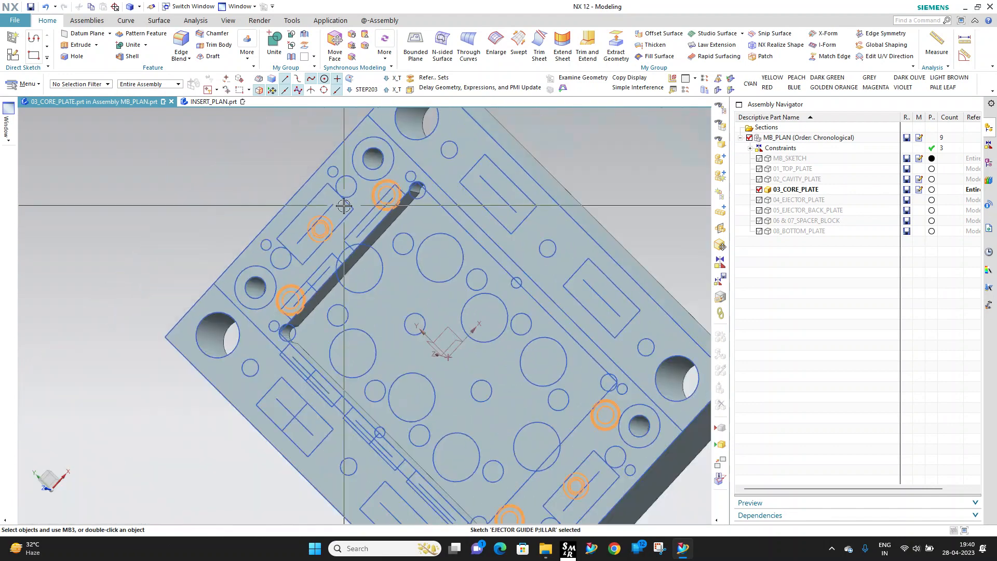
mouse_move(345, 205)
middle_mouse_down()
mouse_move(385, 241)
mouse_move(310, 282)
mouse_move(526, 266)
middle_mouse_up()
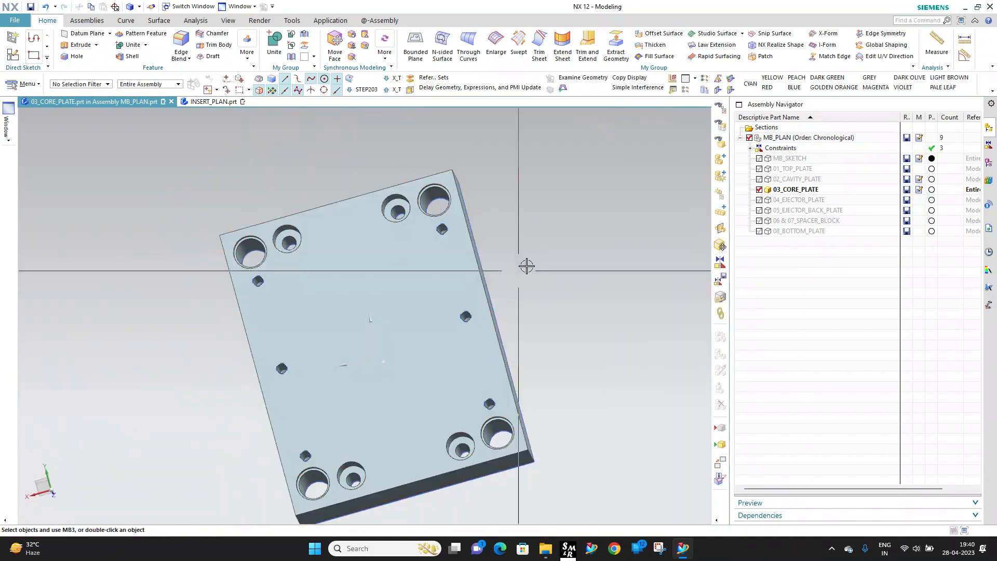
left_click(544, 244)
middle_click_drag(396, 276, 306, 281)
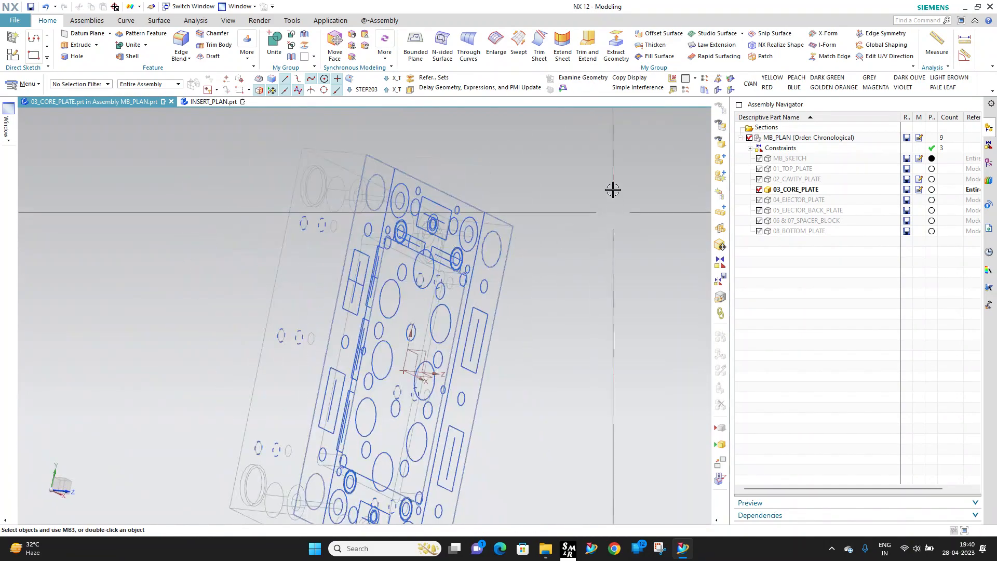
left_click(616, 194)
Step: Measure the diameter of the inner concentric circle beside the pocket corner, near the corner counterbore
left_click(965, 41)
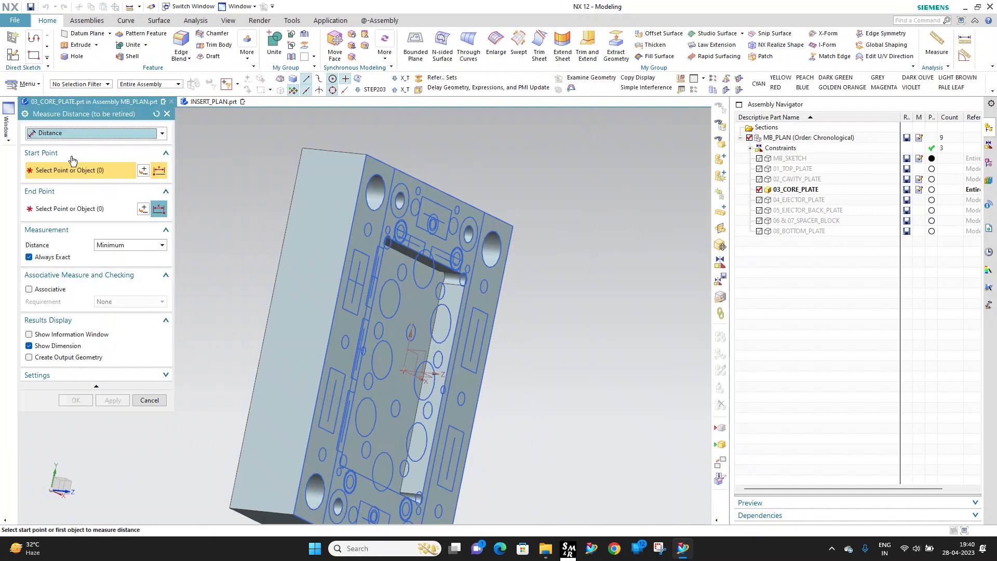
left_click(57, 133)
left_click(54, 198)
scroll(409, 228, "up", 5)
scroll(553, 288, "up", 3)
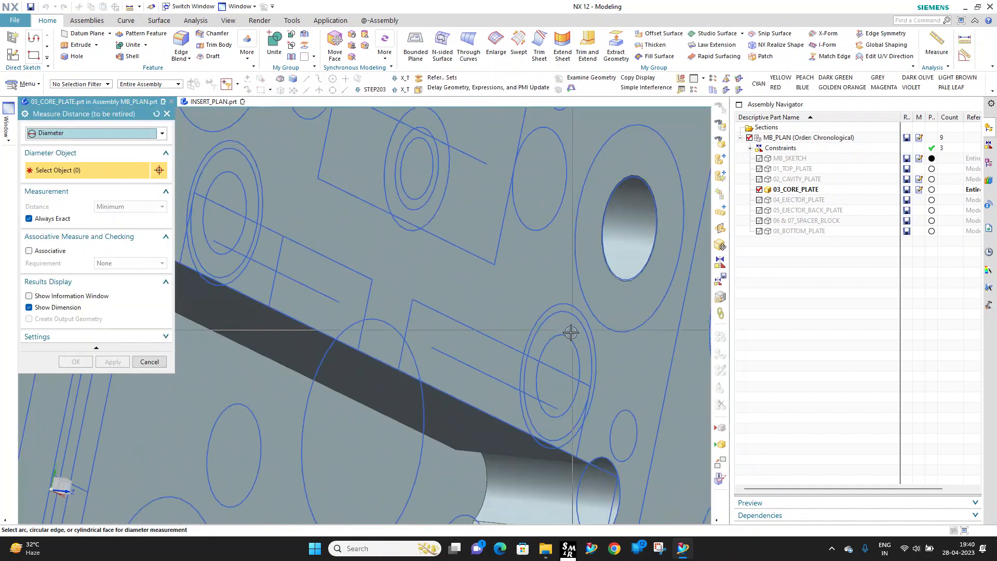
left_click(570, 335)
scroll(491, 244, "down", 6)
key("Escape")
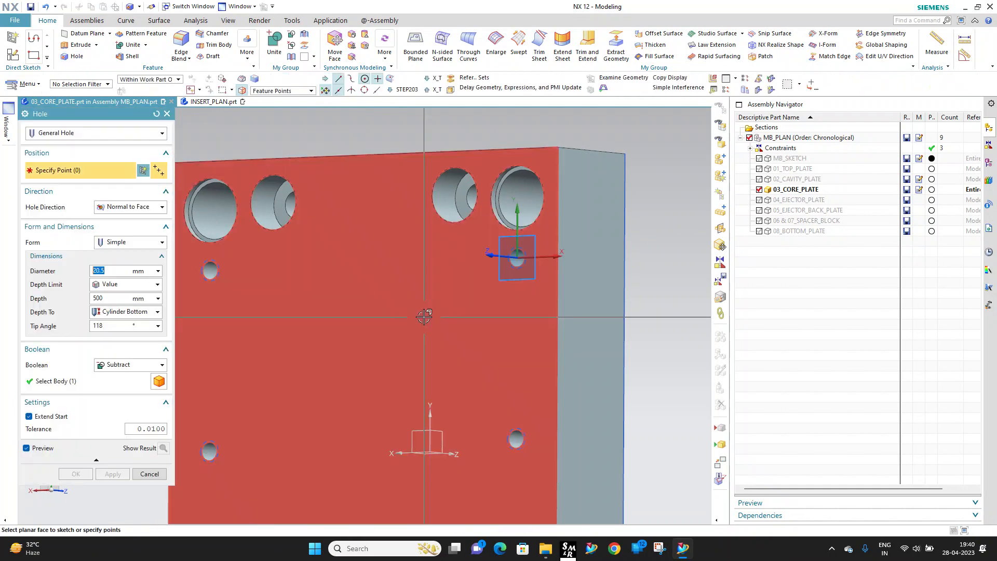
Step: Start a Hole sketch on the counterbored face and place four points at the concentric circle centres near the pocket corners
left_click(428, 314)
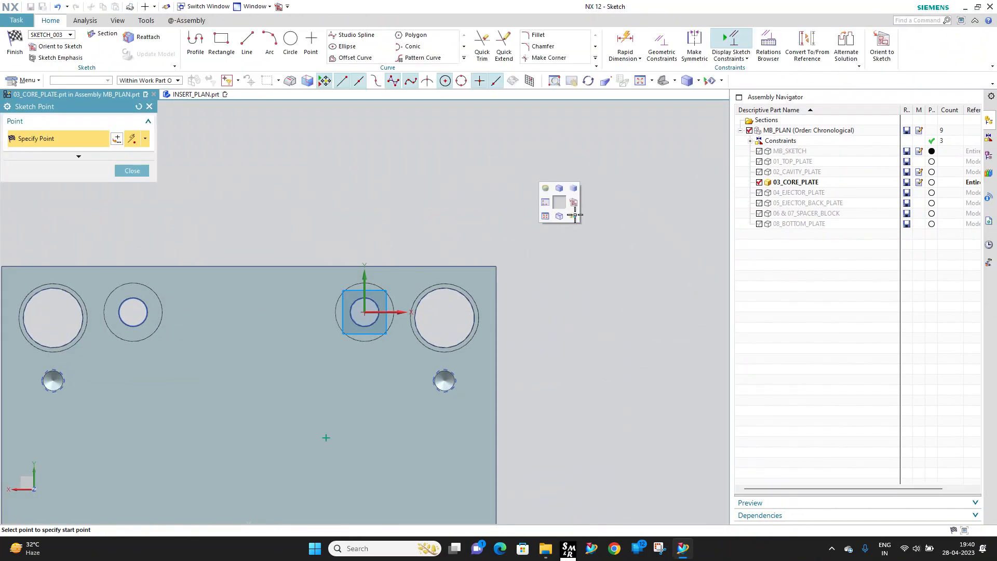
left_click(348, 351)
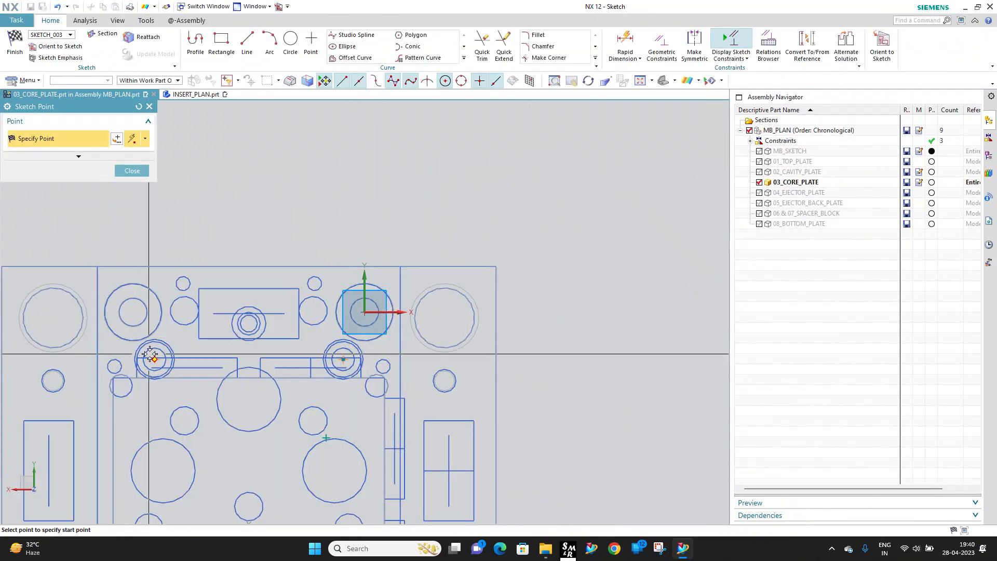
left_click(159, 348)
scroll(159, 348, "down", 3)
scroll(257, 430, "up", 2)
left_click(221, 395)
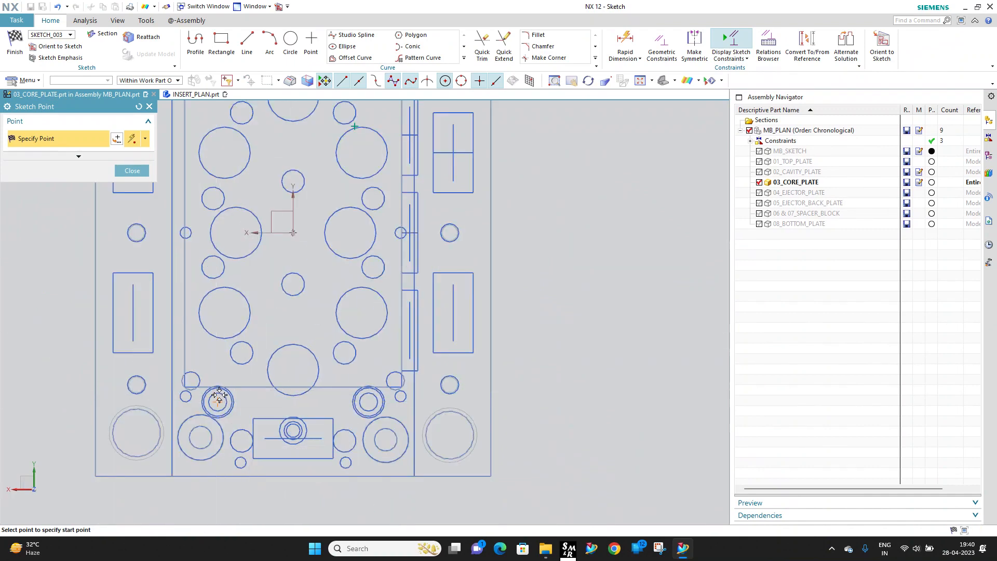
scroll(374, 396, "up", 2)
left_click(367, 396)
scroll(367, 396, "down", 3)
scroll(376, 247, "up", 4)
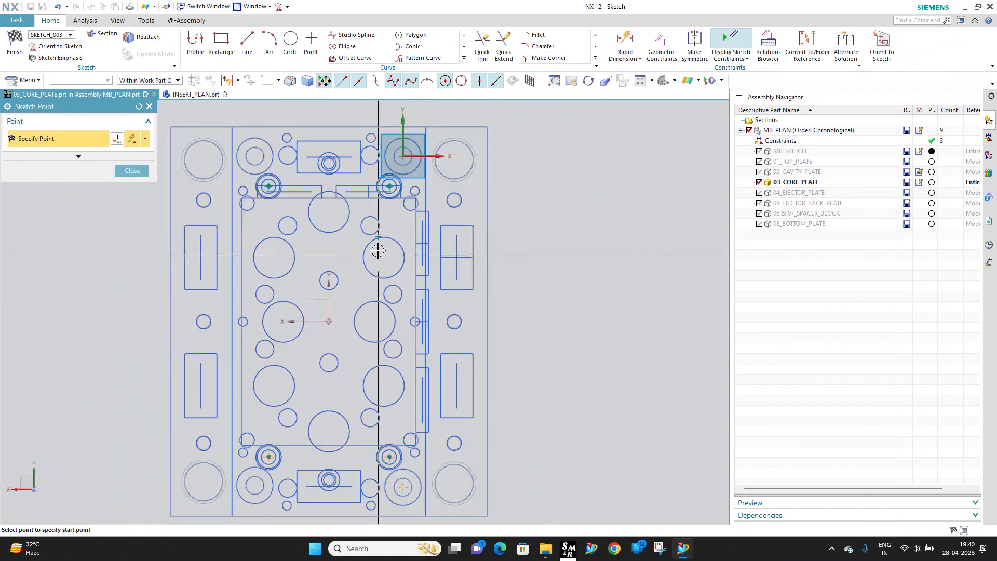
middle_click(372, 227)
left_click_drag(374, 230, 401, 269)
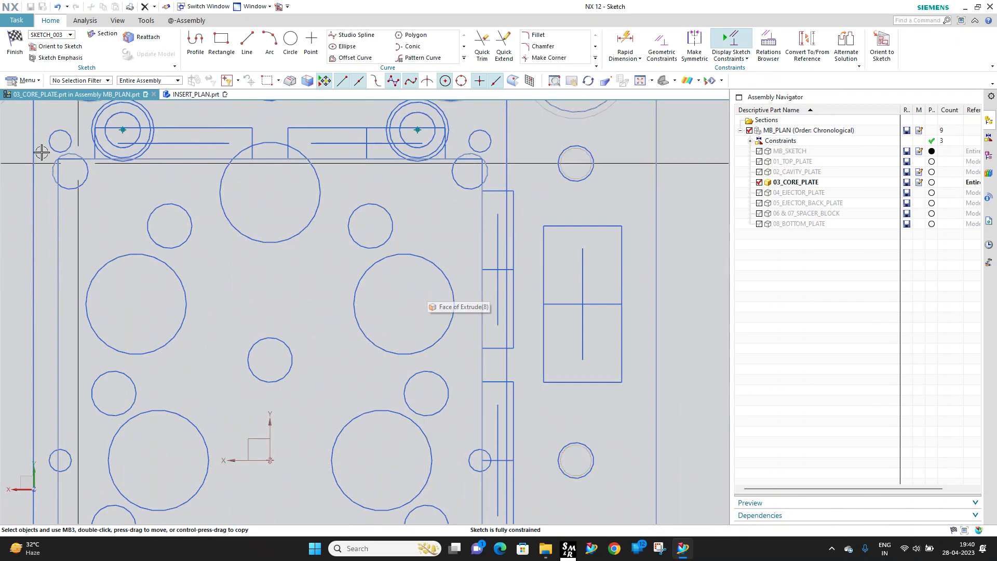
Step: Finish the point sketch and subtract four simple general holes, 16 mm in diameter and 18 mm deep
left_click(14, 43)
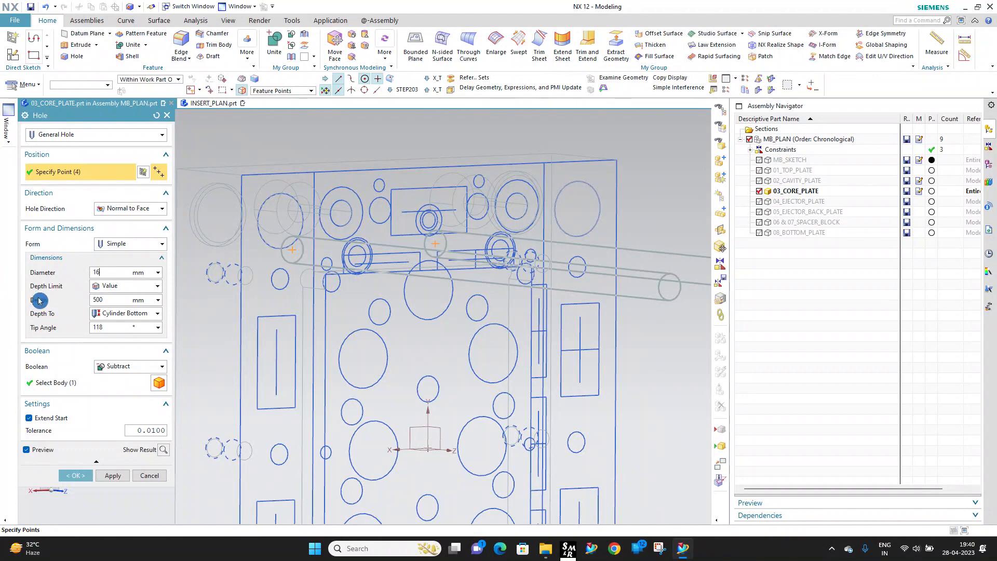
left_click_drag(110, 301, 15, 296)
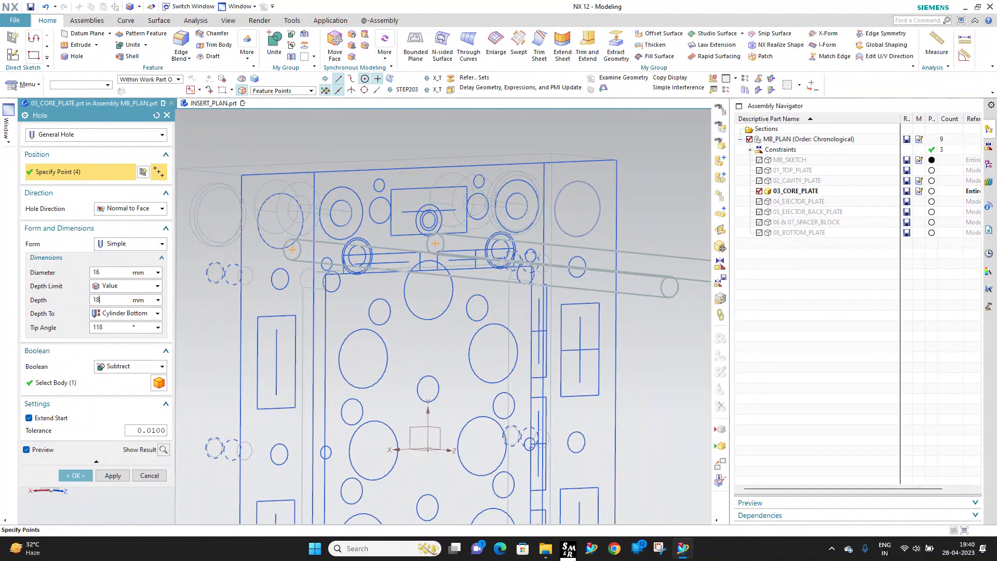
left_click(76, 476)
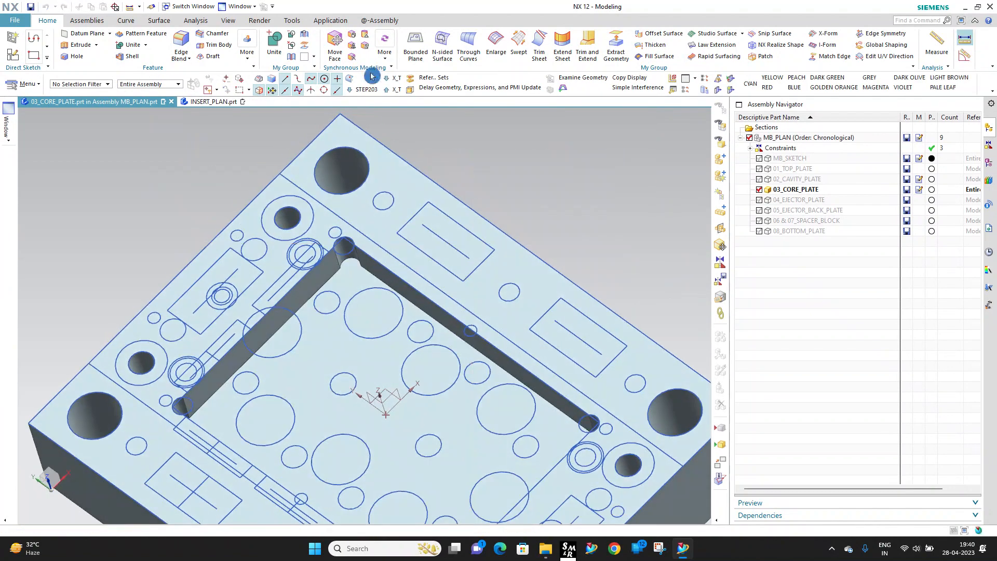
Step: Measure the diameter of the small concentric circle inside the rectangle near the plate's short edge
left_click(124, 134)
left_click(46, 200)
scroll(201, 304, "up", 1)
middle_click_drag(201, 303, 548, 243, "shift")
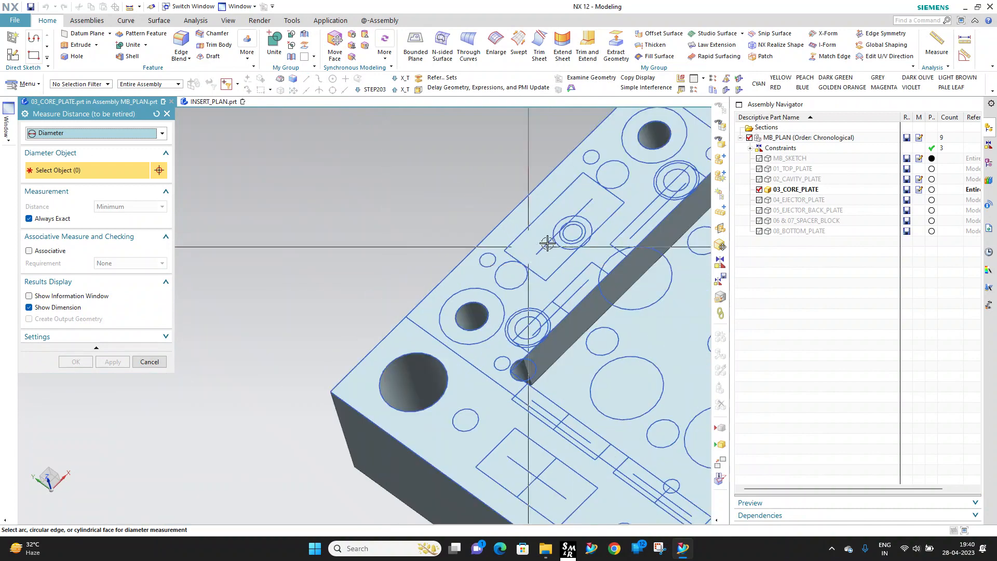
scroll(576, 238, "up", 3)
left_click(575, 238)
scroll(343, 212, "down", 8)
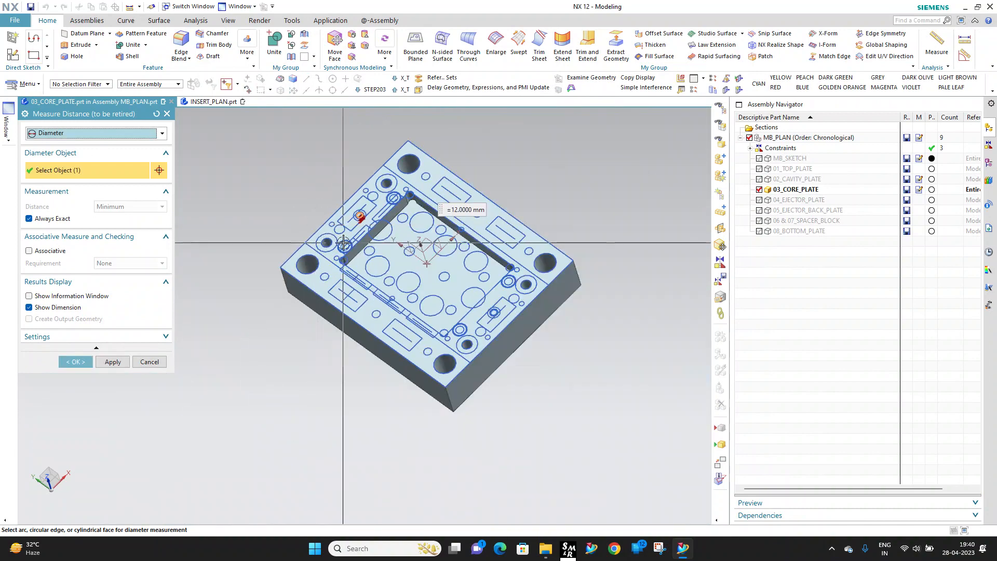
middle_click_drag(343, 242, 486, 187)
key("Escape")
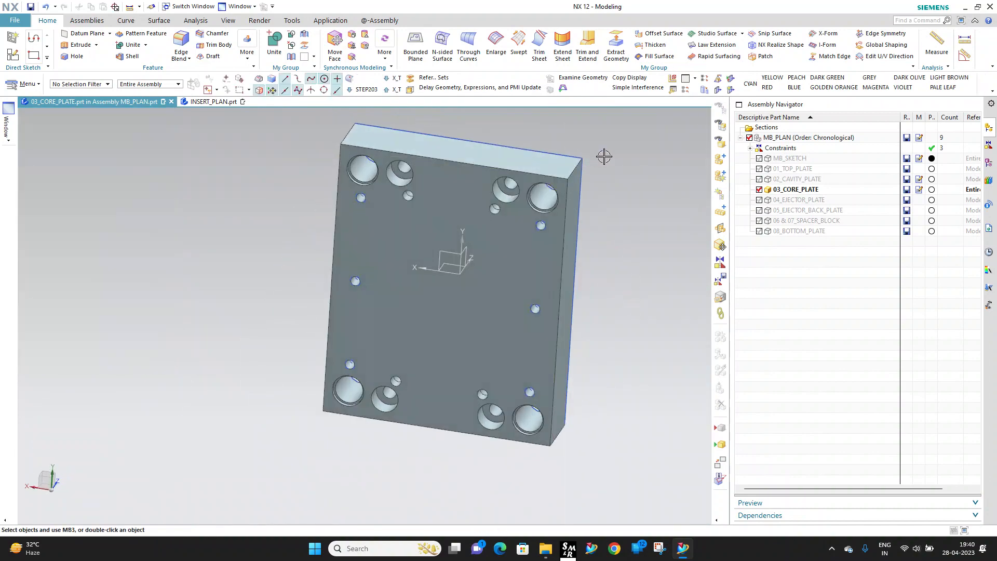
Step: Start another Hole sketch in wireframe and place points at the concentric circle centres inside the rectangles near both short edges
left_click(621, 170)
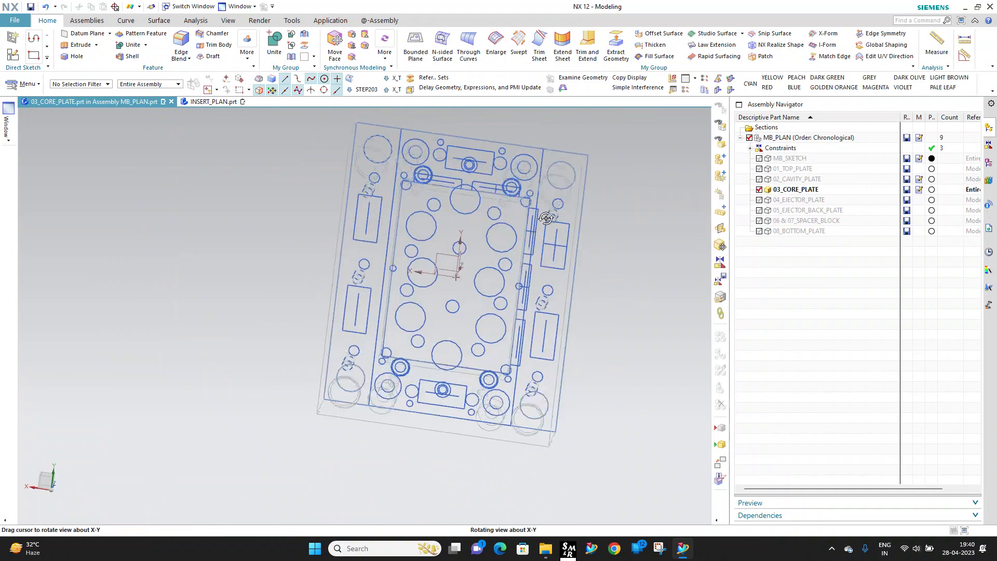
key("F8")
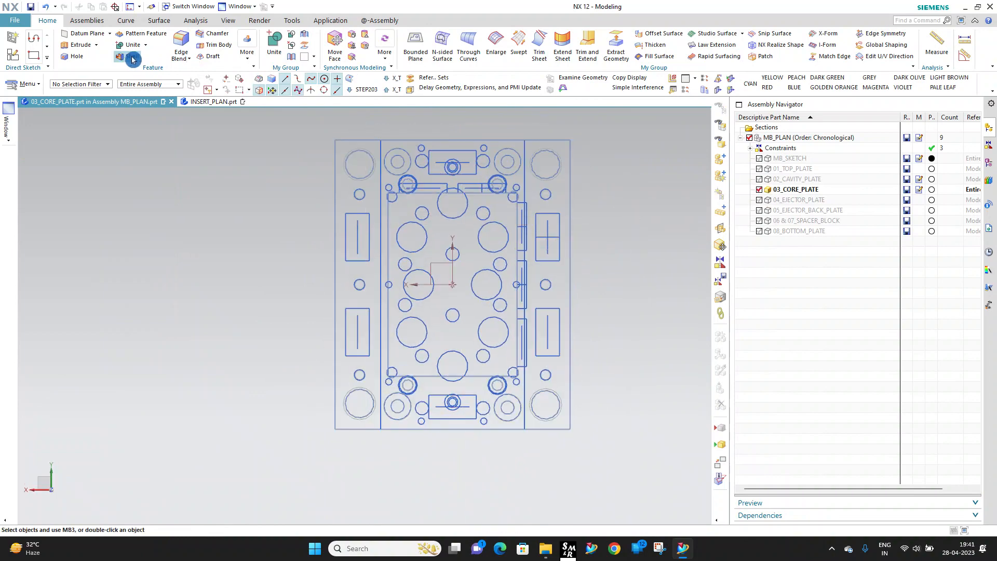
left_click(466, 168)
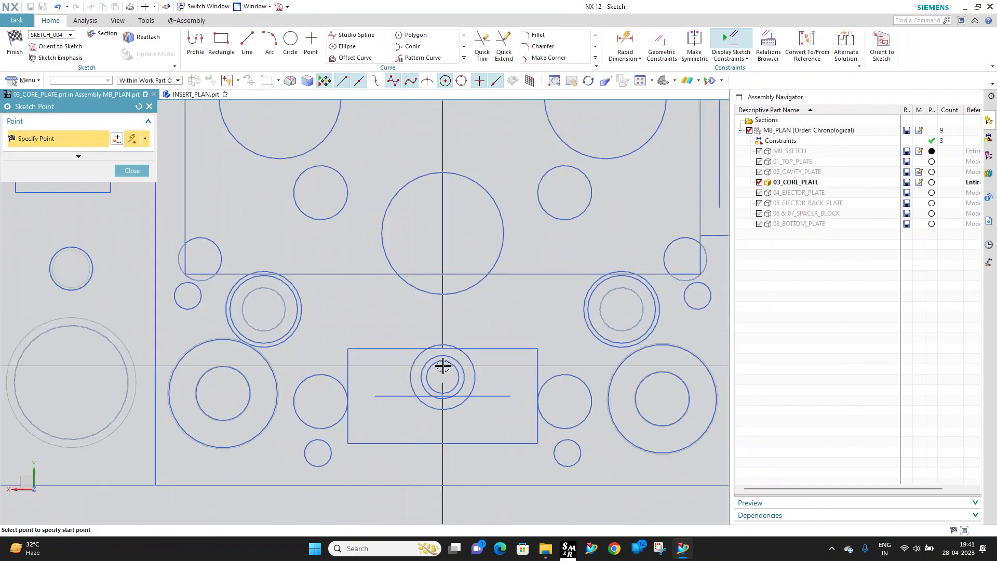
scroll(438, 369, "down", 4)
key("Escape")
scroll(442, 233, "up", 5)
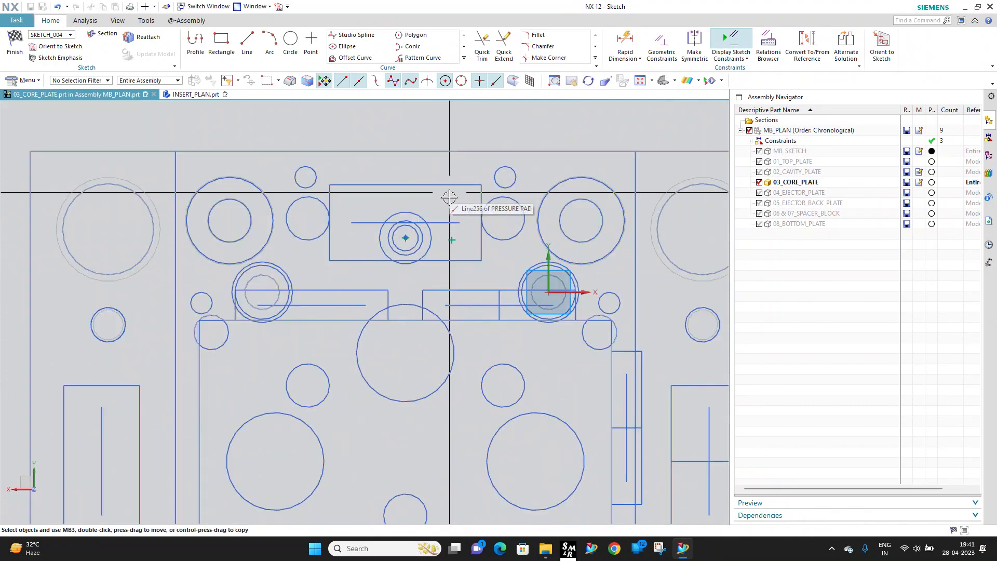
Step: Finish the sketch and subtract two right-handed M12 x 1.75 threaded holes with an 18 mm thread depth
left_click(14, 46)
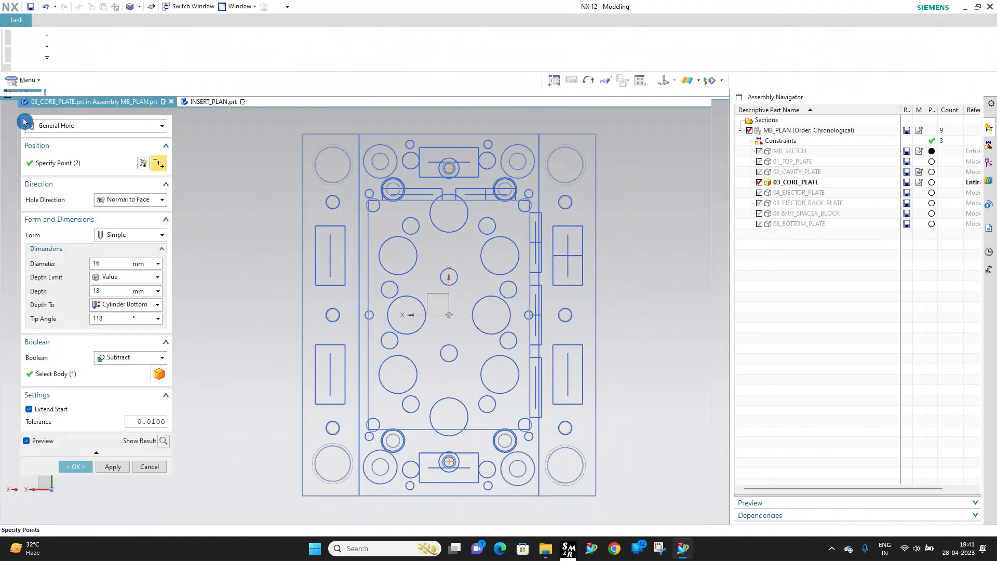
left_click(73, 134)
left_click(49, 179)
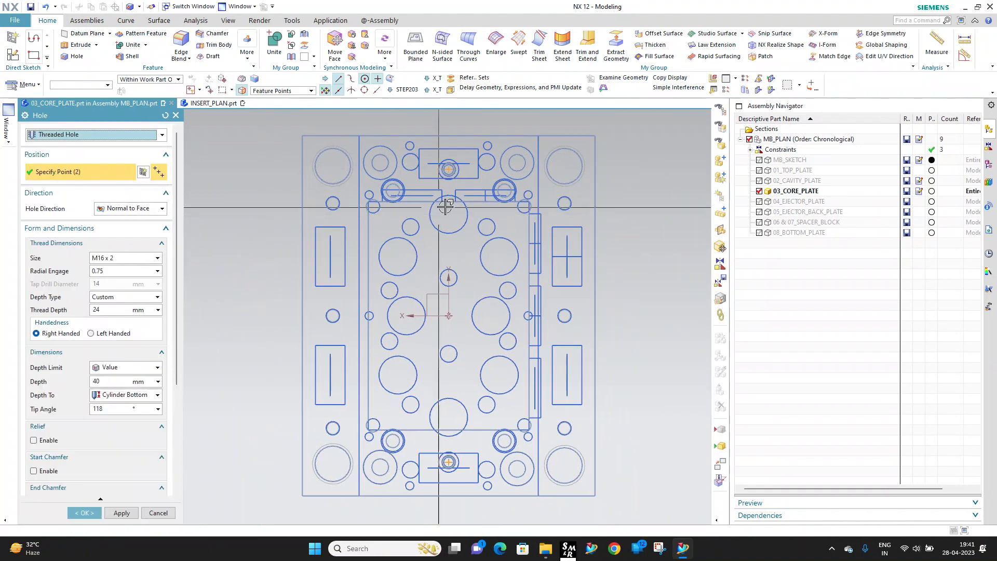
left_click(128, 258)
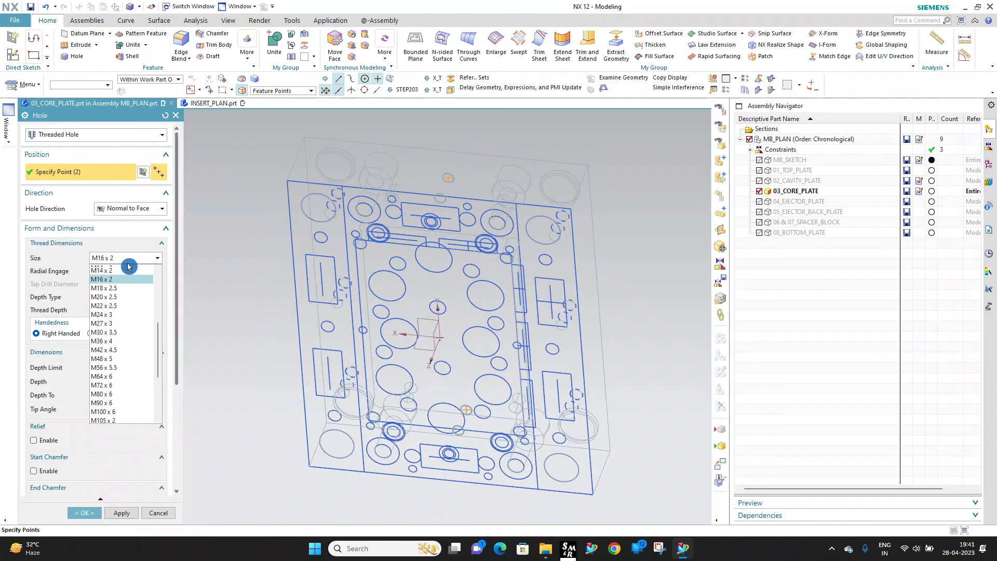
left_click(117, 305)
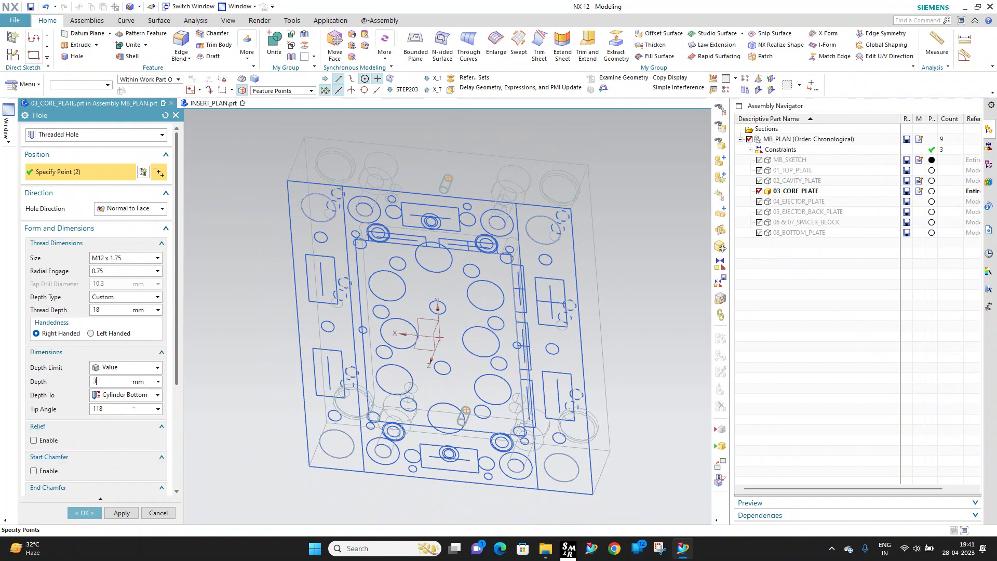
middle_click(246, 348)
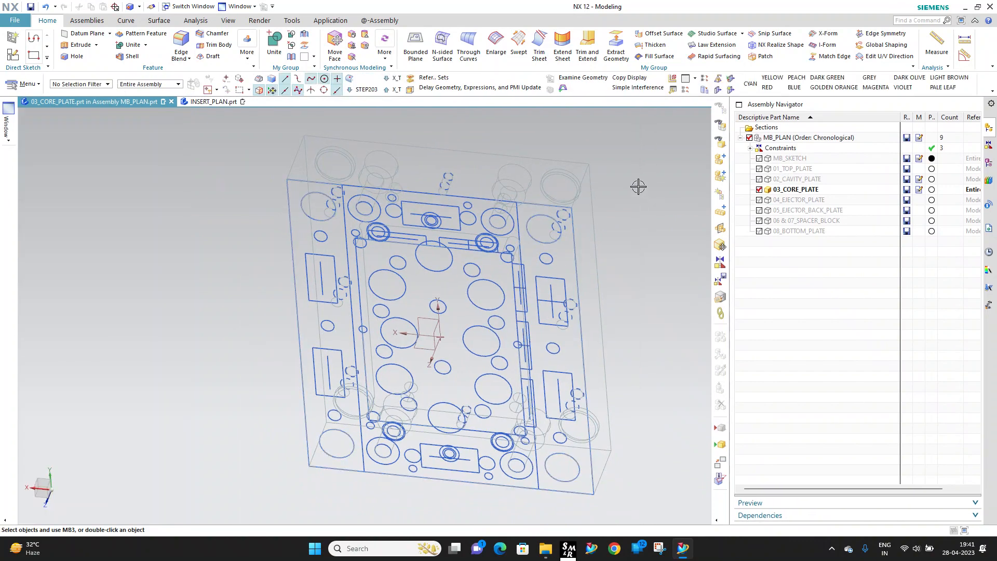
Step: Shade the view to inspect the finished core plate and save all modified parts
right_click_drag(638, 176, 638, 173)
mouse_move(439, 256)
middle_mouse_down()
mouse_move(323, 240)
mouse_move(308, 224)
middle_mouse_up()
middle_click_drag(389, 248, 510, 229)
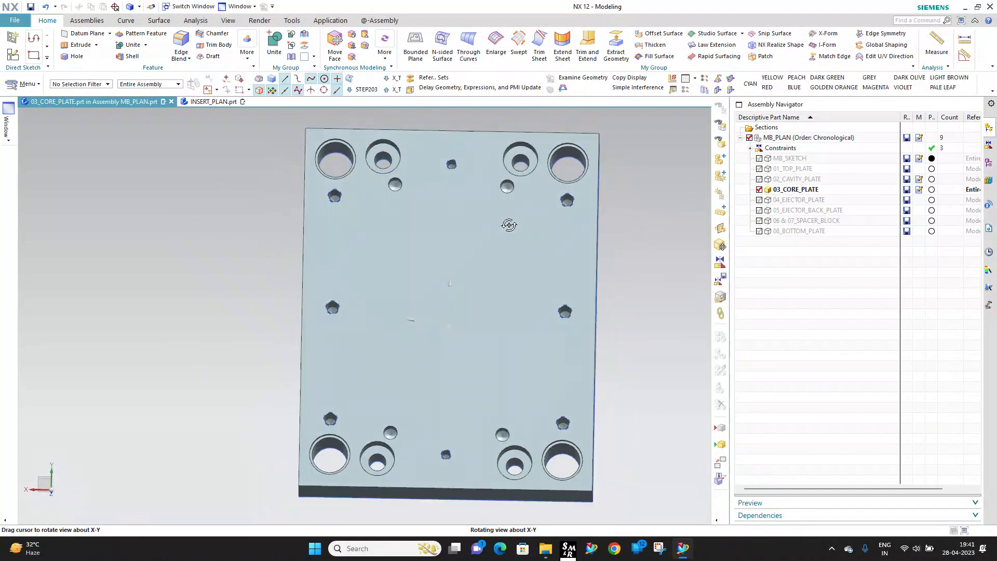
left_click(14, 21)
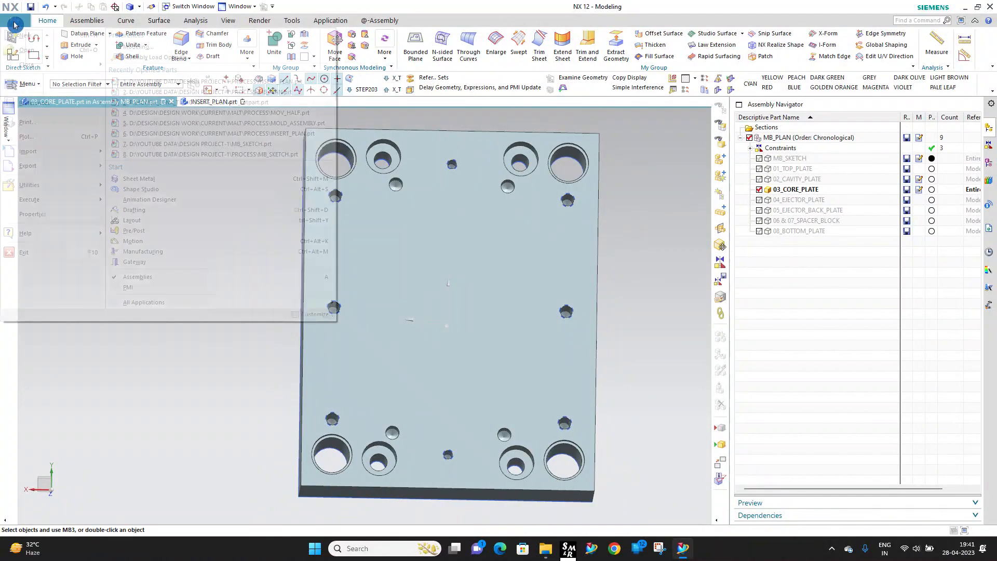
mouse_move(5, 83)
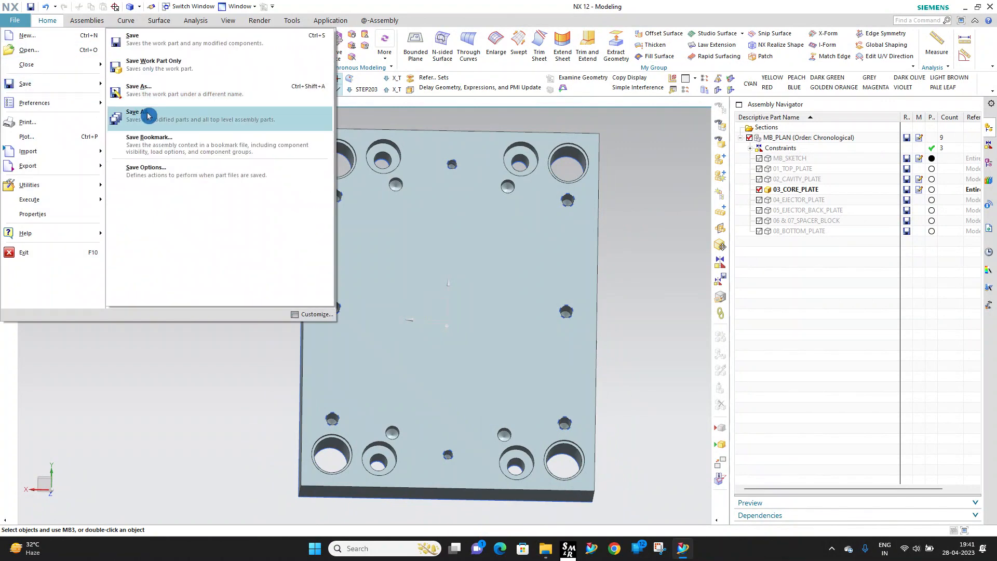
left_click(166, 118)
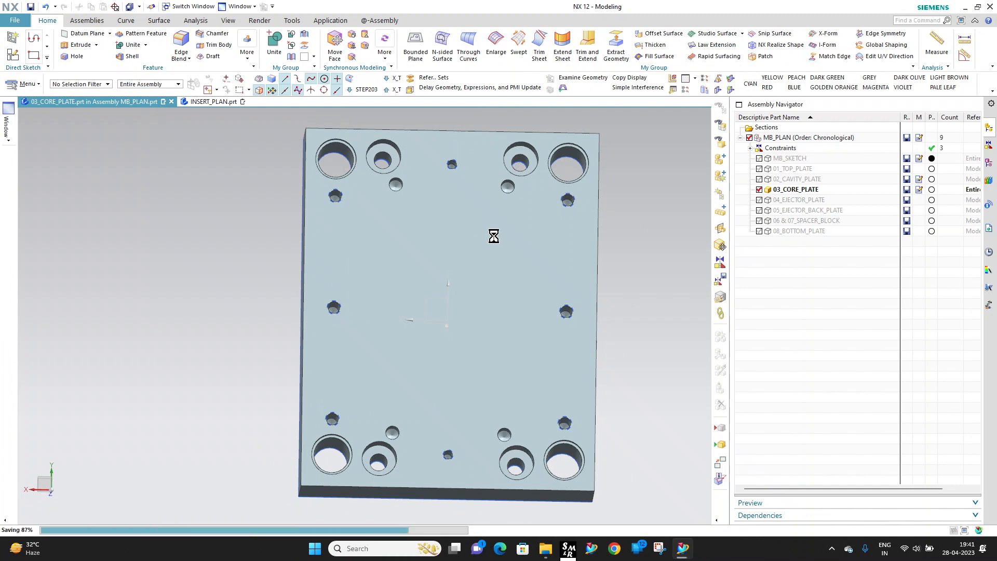
scroll(591, 299, "down", 3)
scroll(447, 256, "up", 3)
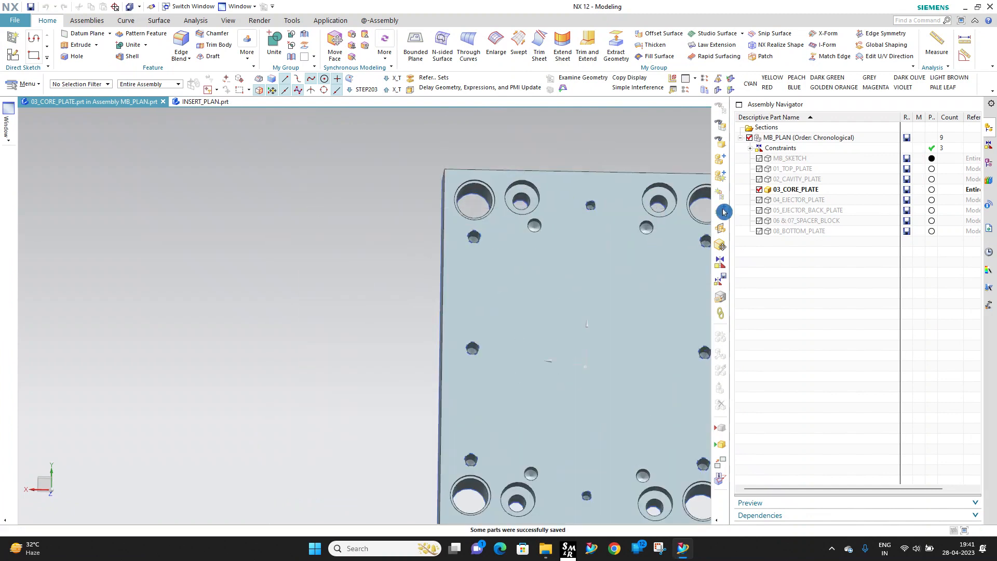
Step: Make 04_EJECTOR_PLATE the displayed work part in place of 03_CORE_PLATE, with MB_SKETCH shown
left_click(761, 192)
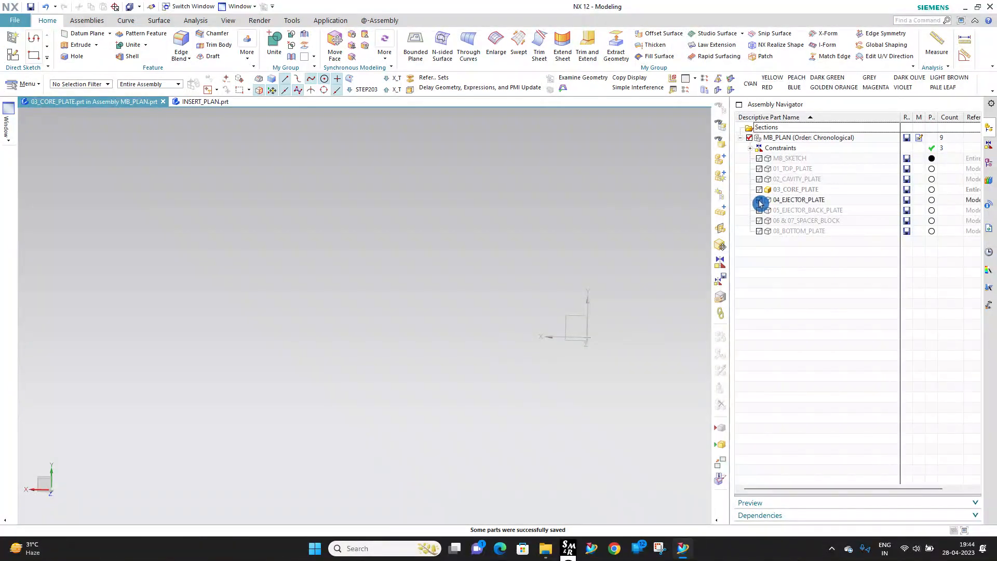
double_click(804, 201)
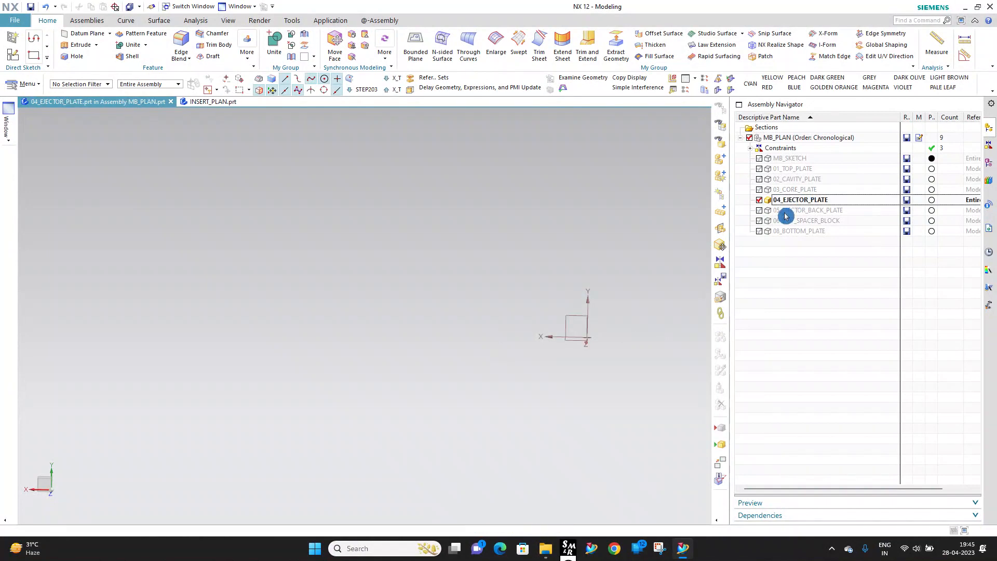
left_click(759, 158)
scroll(485, 303, "down", 3)
scroll(401, 341, "up", 5)
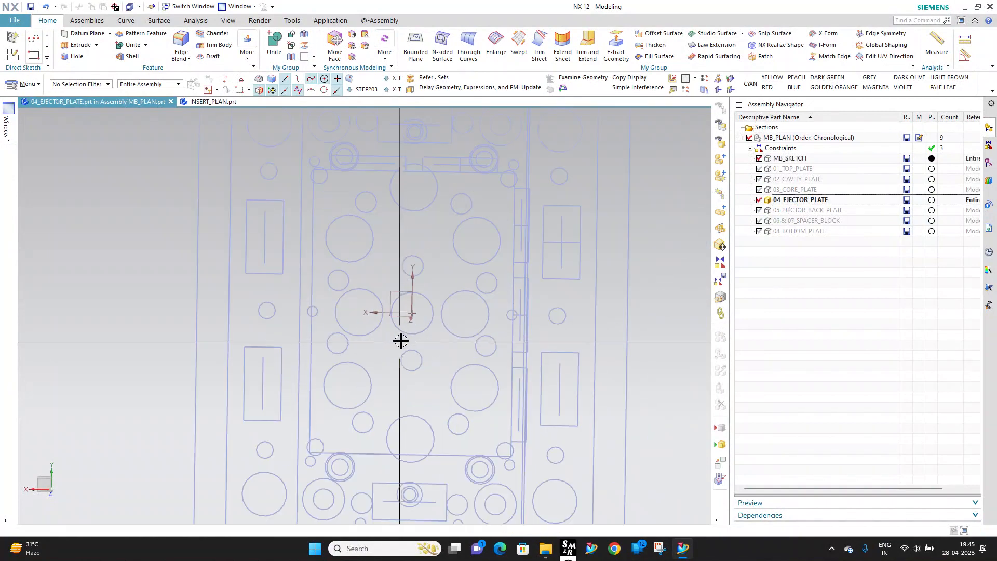
middle_click_drag(401, 341, 574, 310)
Step: Link the ejector plate outline sketch associatively into 04_EJECTOR_PLATE with the WAVE Geometry Linker
left_click(764, 200)
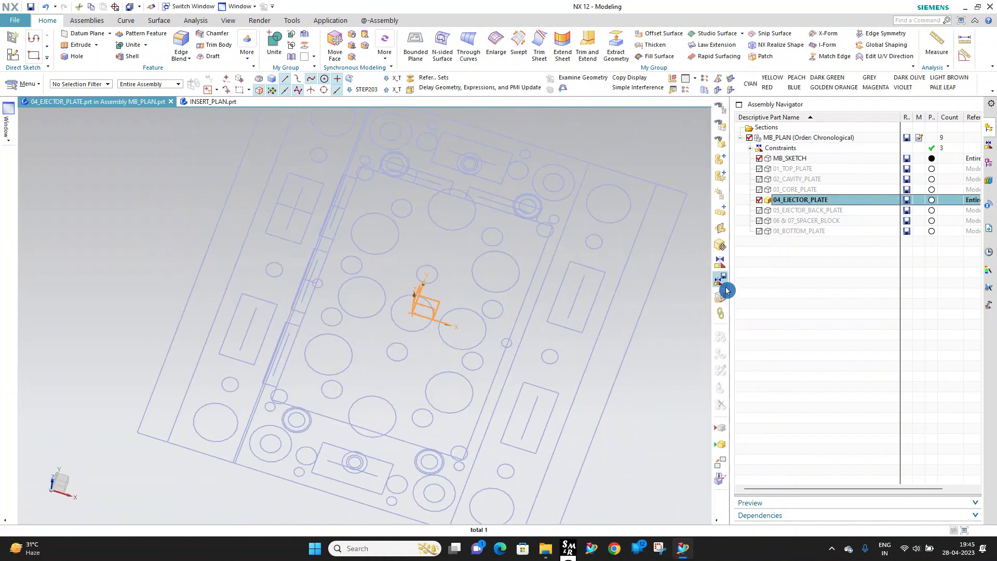
left_click(564, 195)
left_click(113, 281)
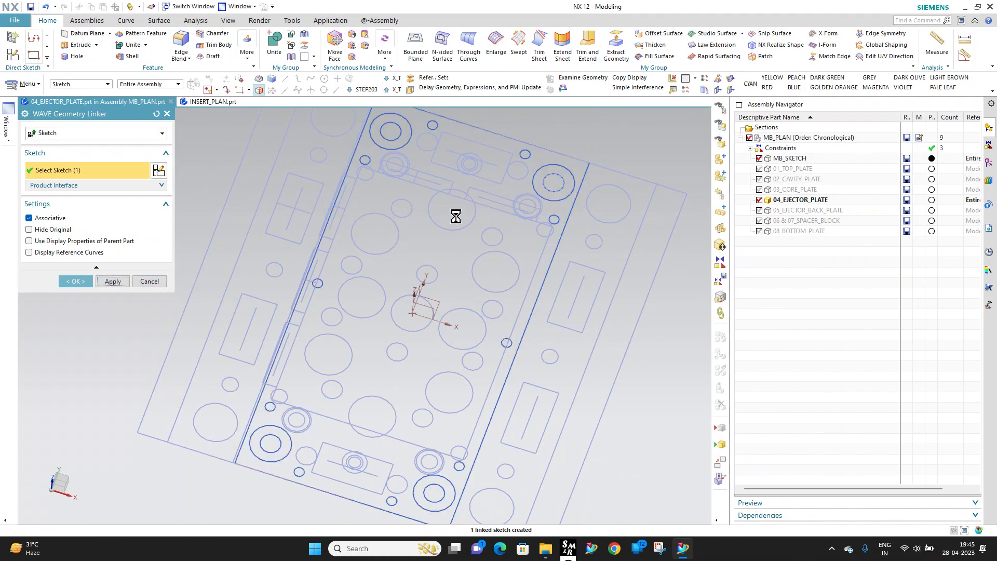
Step: Link the EJECTOR GUIDE PILLAR and SUPPORT PILLAR & REST BUTTON sketches associatively into the ejector plate and hide MB_SKETCH
left_click(518, 200)
left_click(514, 198)
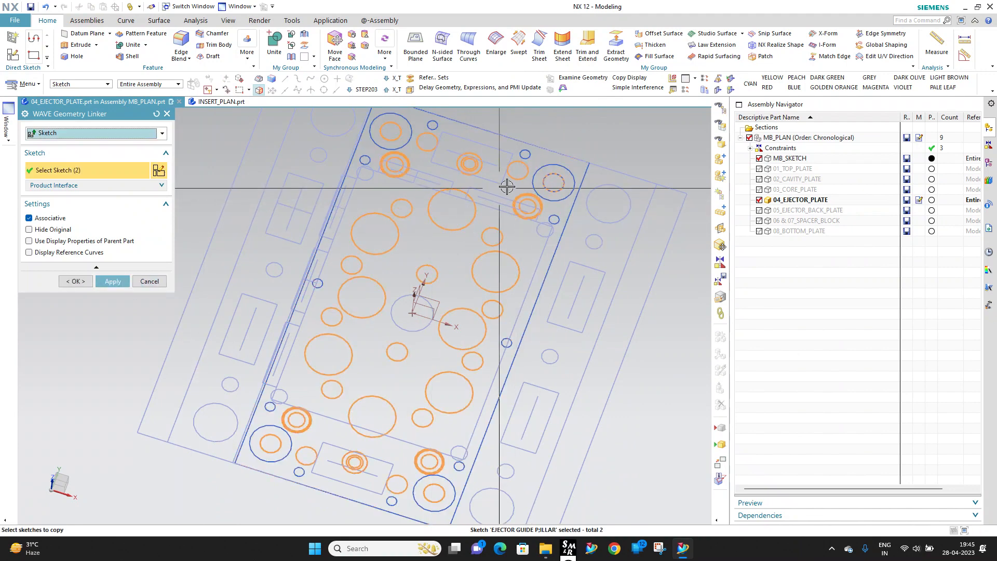
scroll(390, 468, "down", 4)
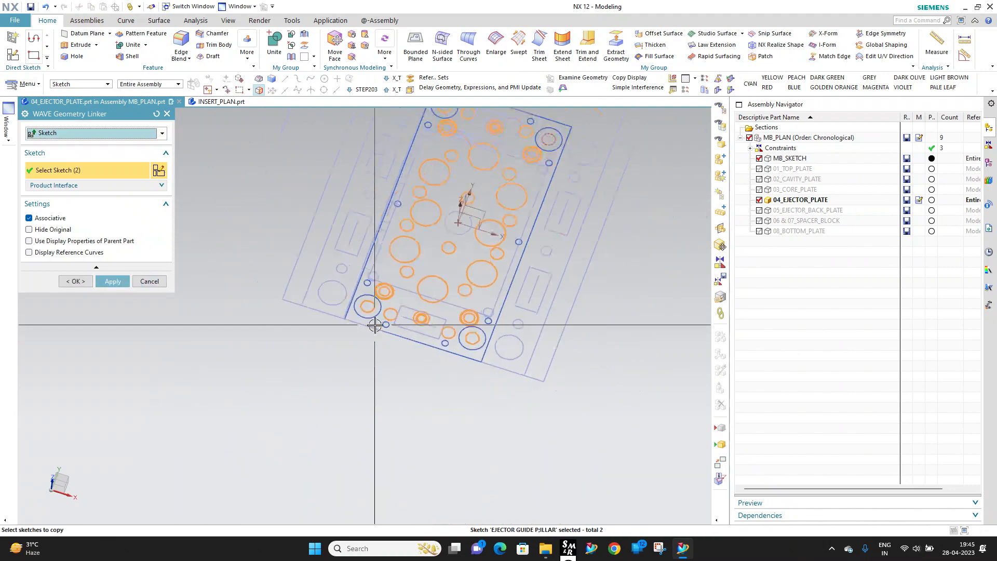
scroll(423, 238, "up", 6)
scroll(379, 251, "down", 2)
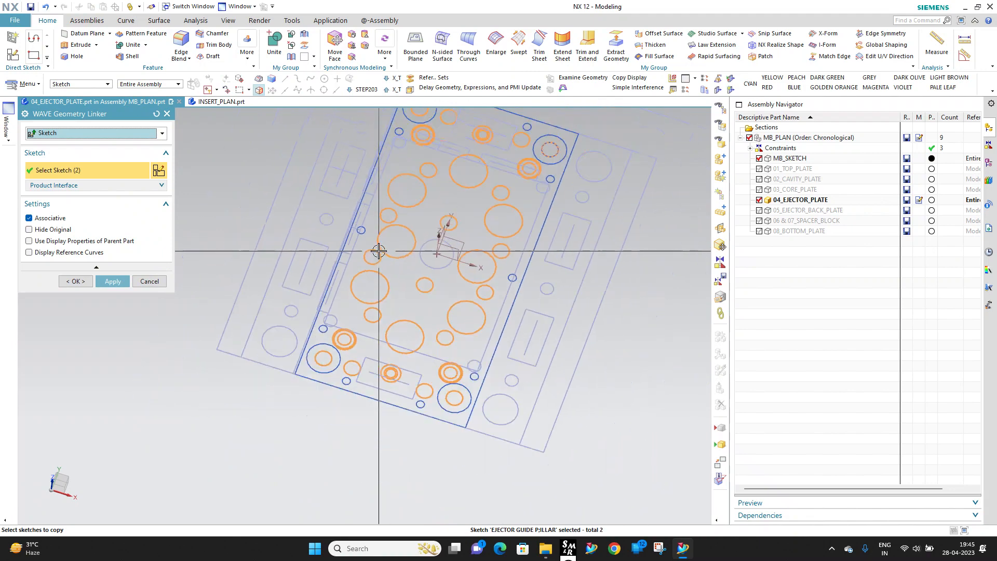
left_click(82, 283)
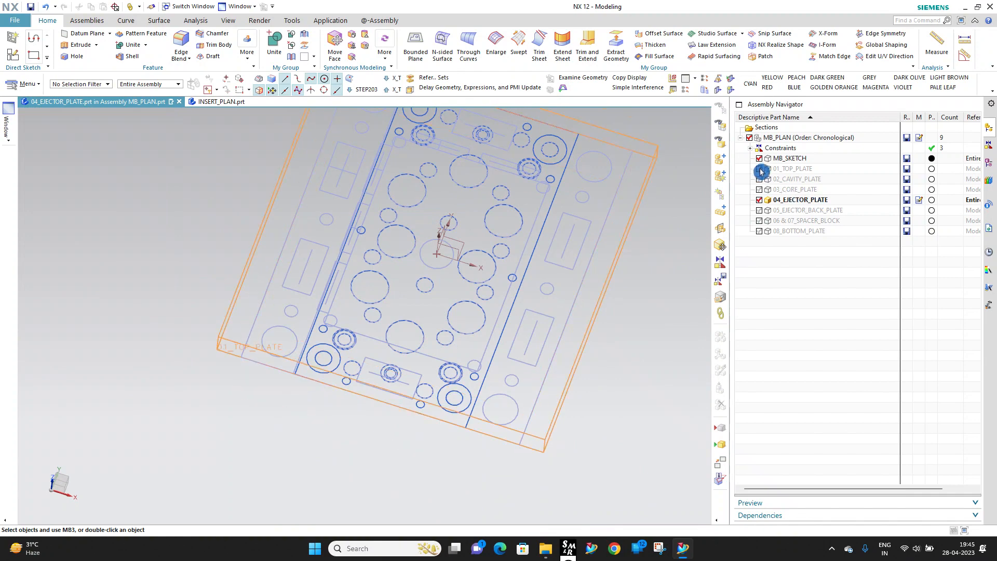
mouse_move(522, 258)
middle_mouse_down()
mouse_move(488, 251)
mouse_move(451, 223)
middle_mouse_up()
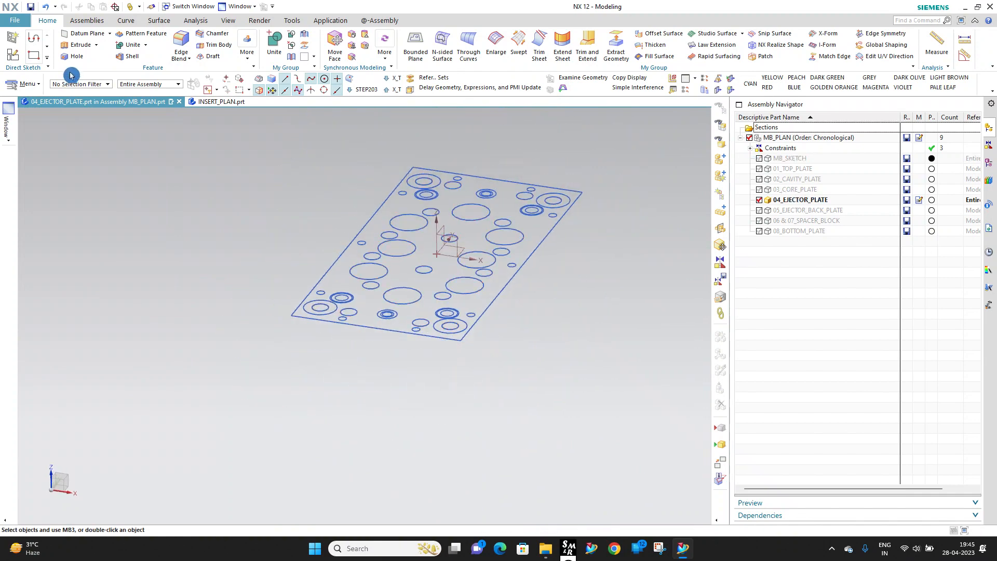
Step: Extrude the ejector plate's outline 20 mm in the reversed direction, downward from the sketch plane
left_click(73, 51)
left_click(468, 175)
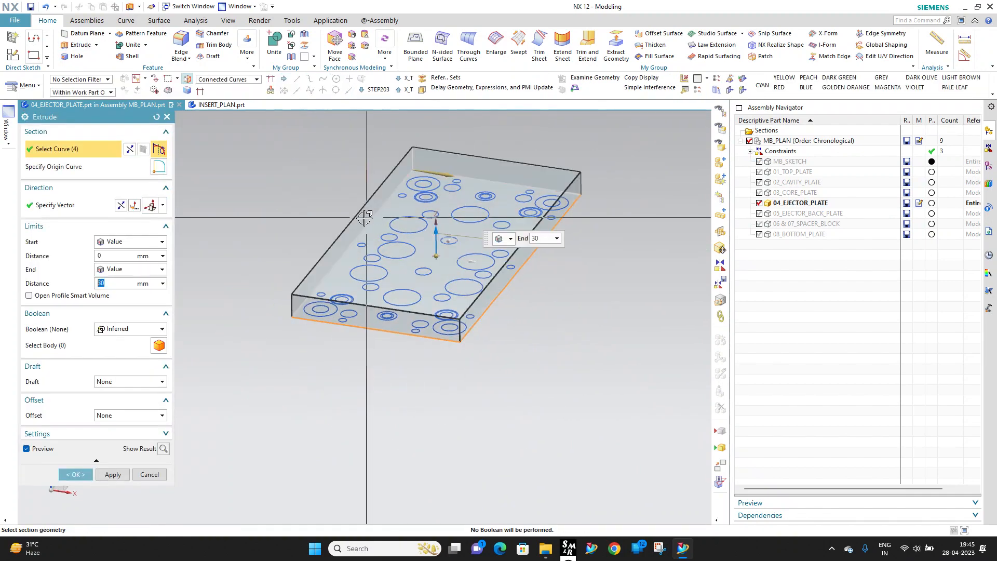
left_click(114, 207)
left_click(122, 207)
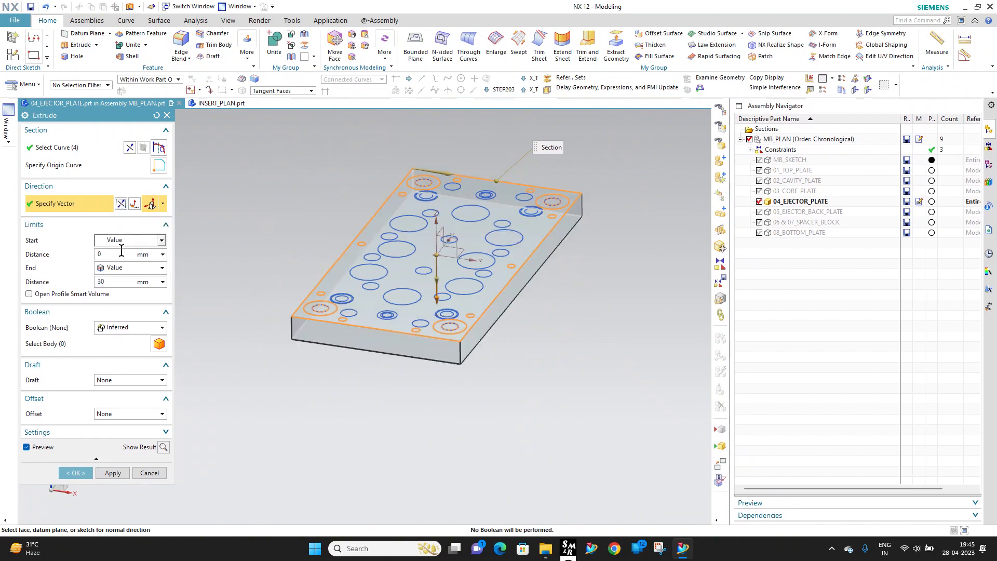
type("20")
key("Return")
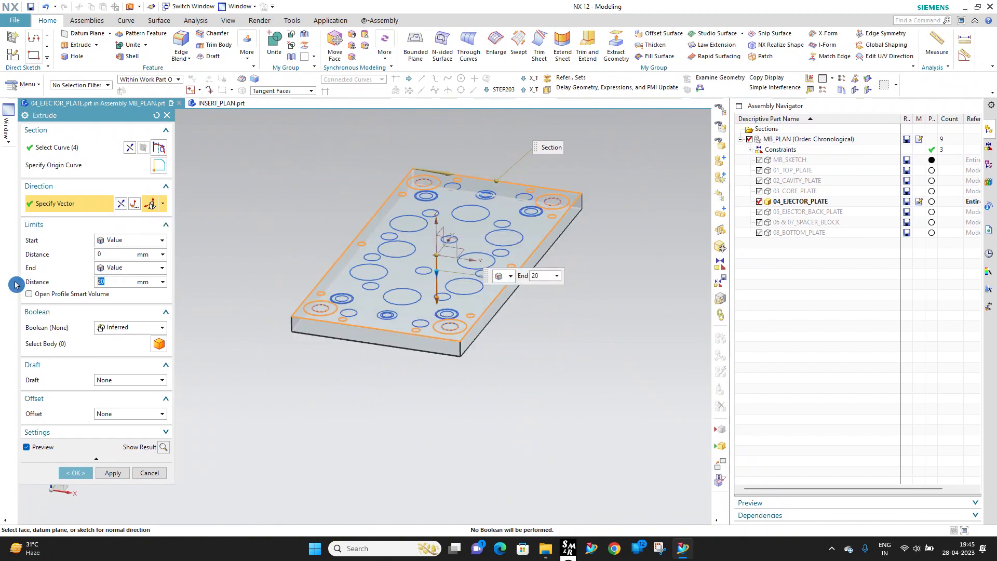
middle_click_drag(391, 331, 414, 316)
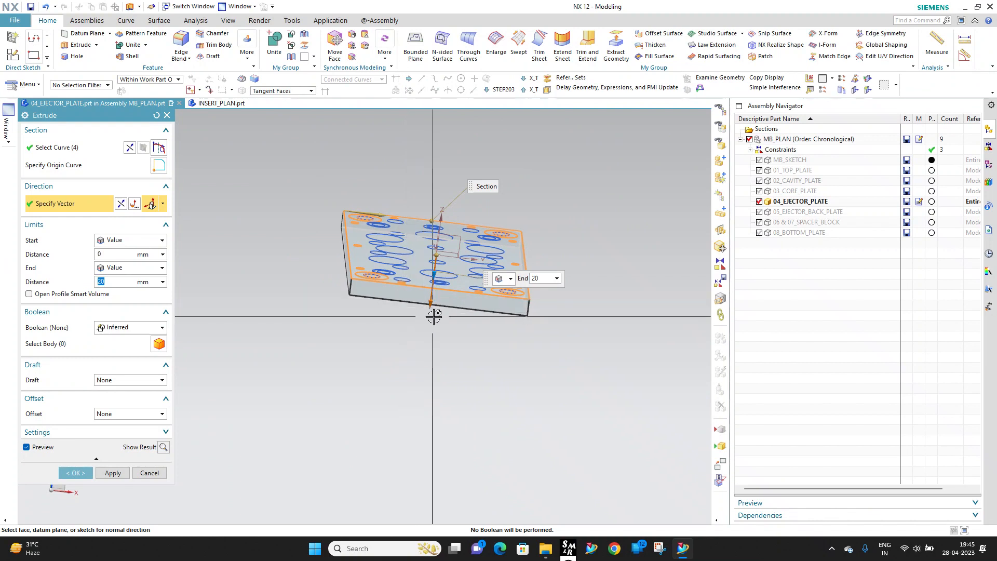
key("F8")
scroll(404, 251, "up", 2)
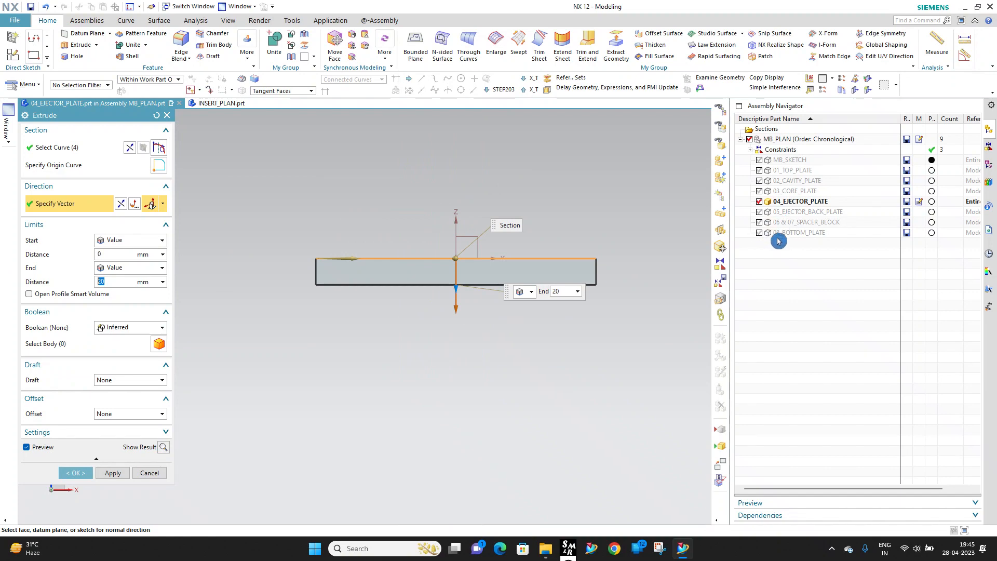
middle_click_drag(515, 271, 342, 269)
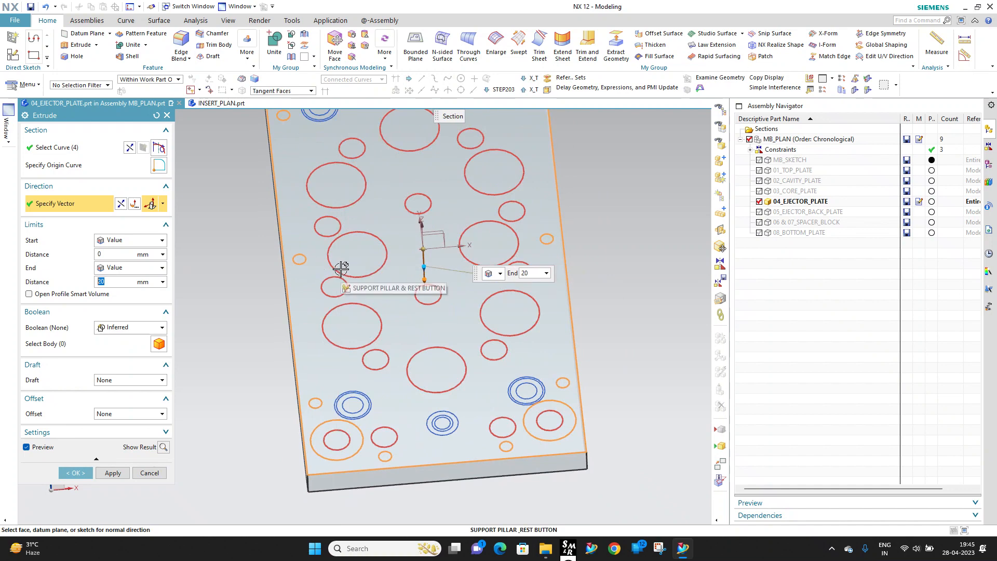
middle_click_drag(351, 279, 361, 253)
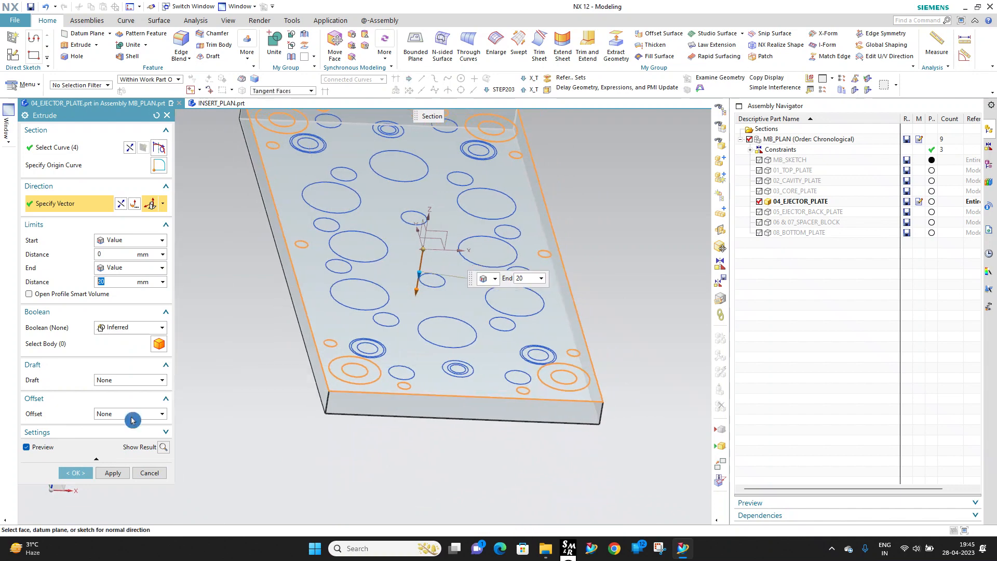
left_click(73, 471)
Step: Examine the linked hole circles near the ejector plate's corner and briefly check 05_EJECTOR_BACK_PLATE for comparison
middle_click_drag(334, 352, 327, 334)
scroll(328, 360, "up", 5)
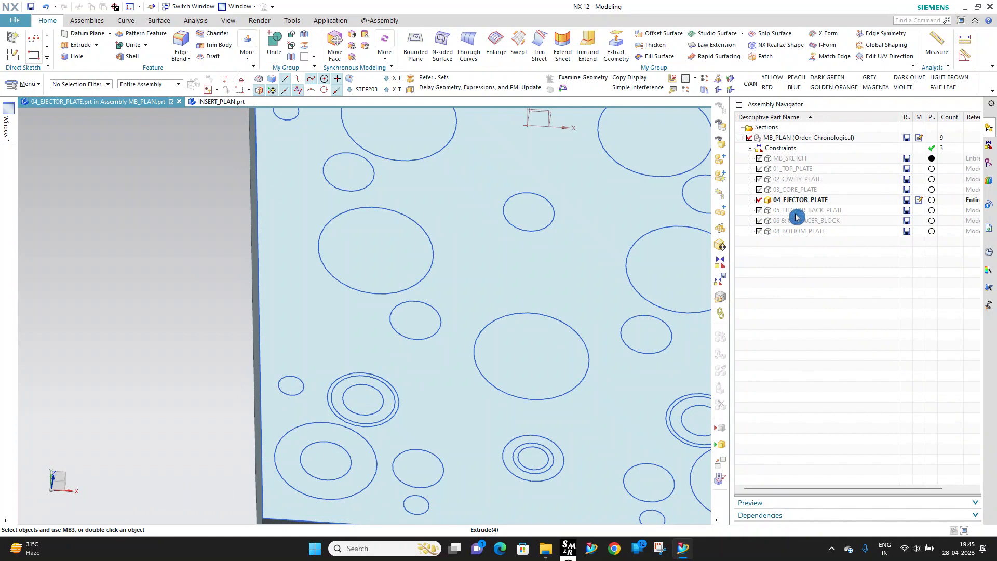
middle_click_drag(508, 252, 414, 270)
scroll(401, 274, "up", 5)
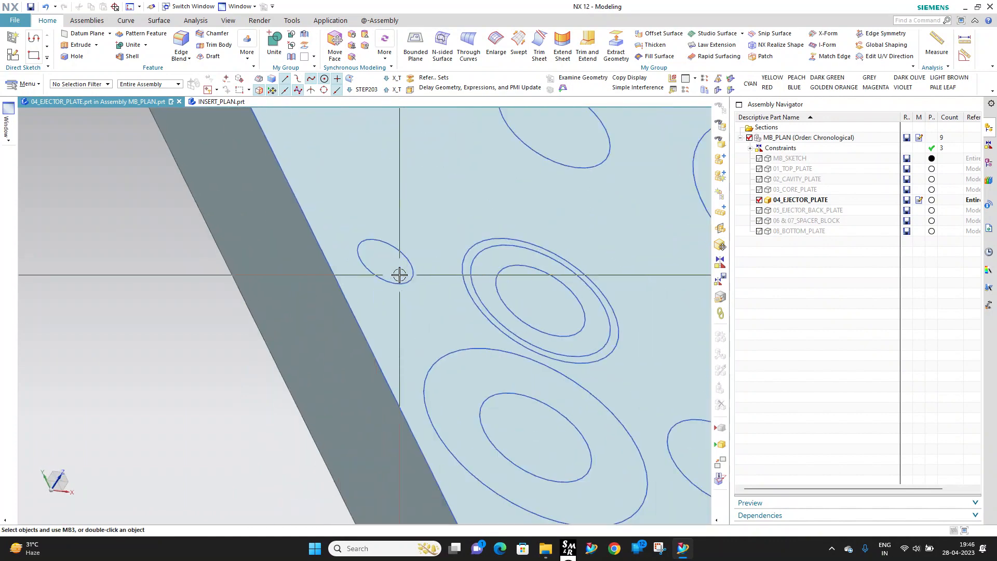
scroll(400, 281, "down", 5)
left_click(786, 222)
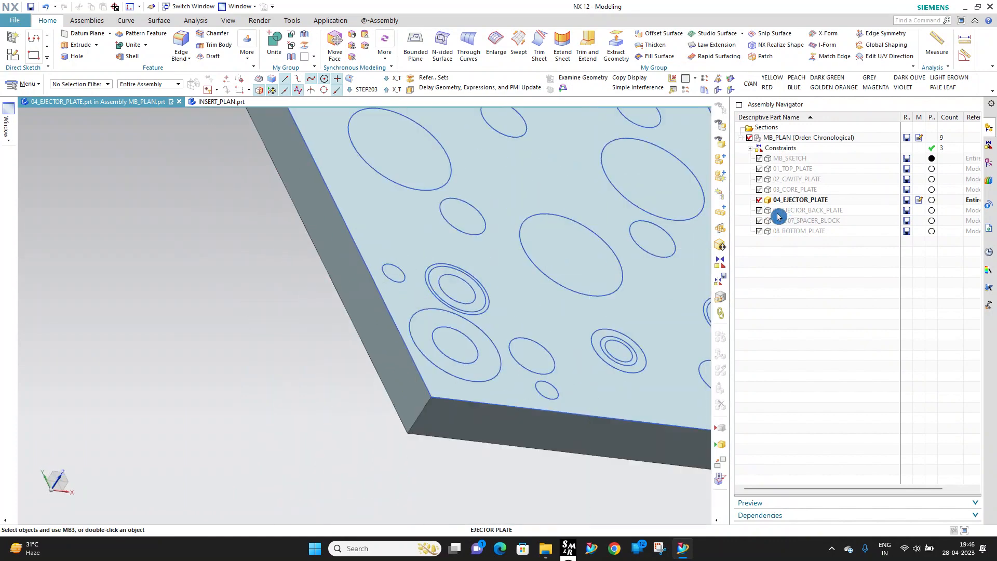
left_click(761, 204)
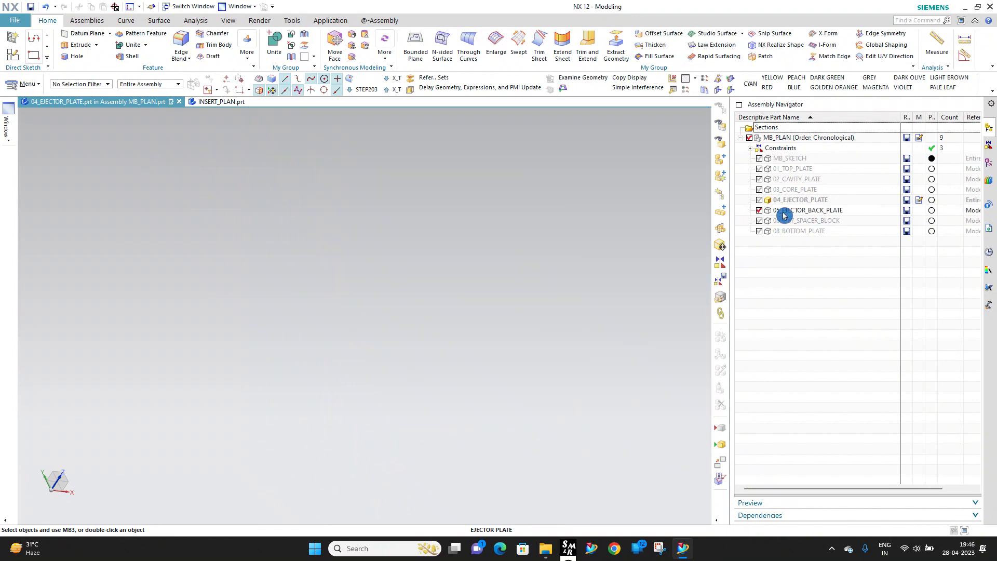
left_click(785, 215)
left_click(761, 202)
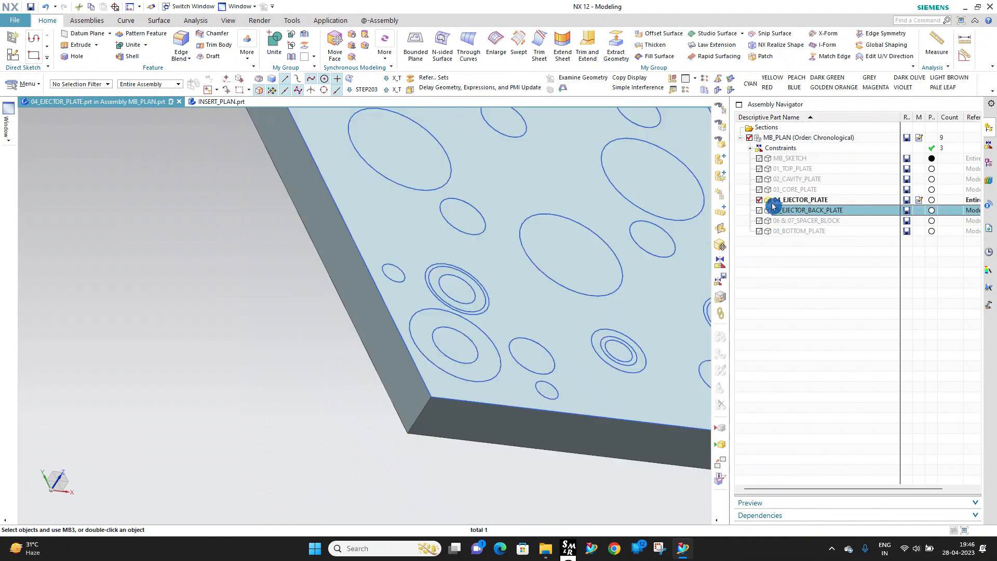
scroll(400, 328, "up", 6)
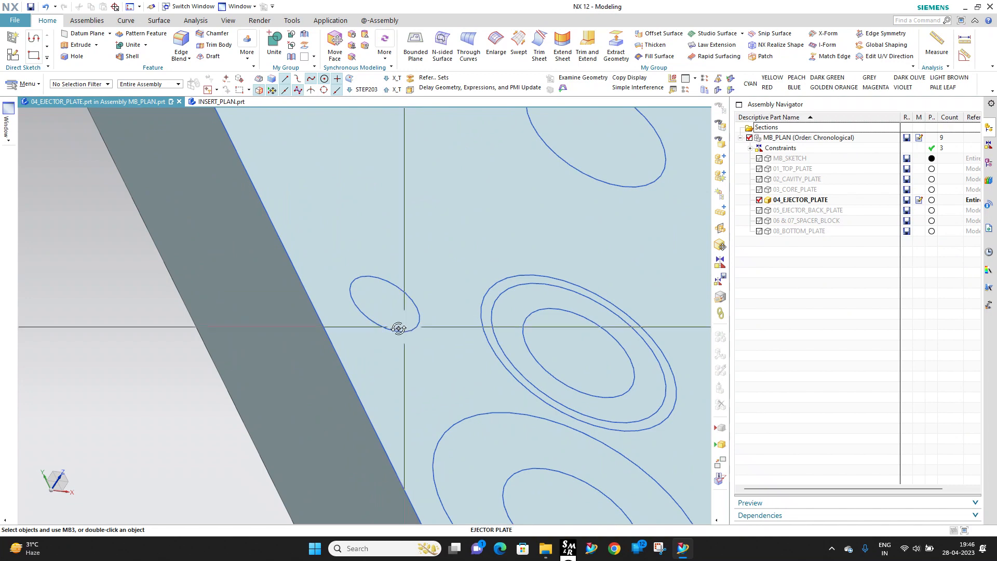
middle_click_drag(399, 328, 342, 317)
scroll(342, 316, "down", 5)
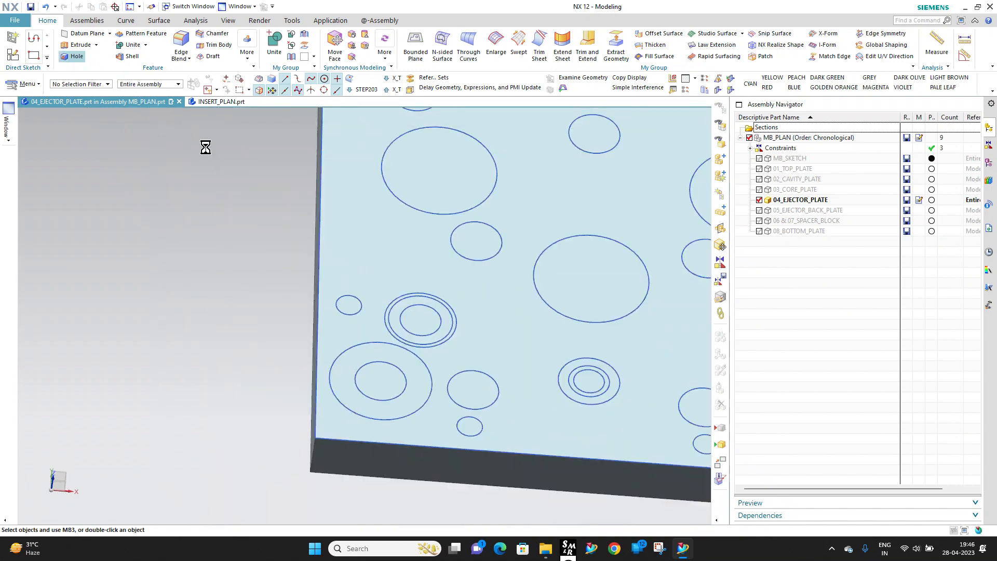
Step: Check the diameter of a small screw circle near the ejector plate's corner
left_click(965, 40)
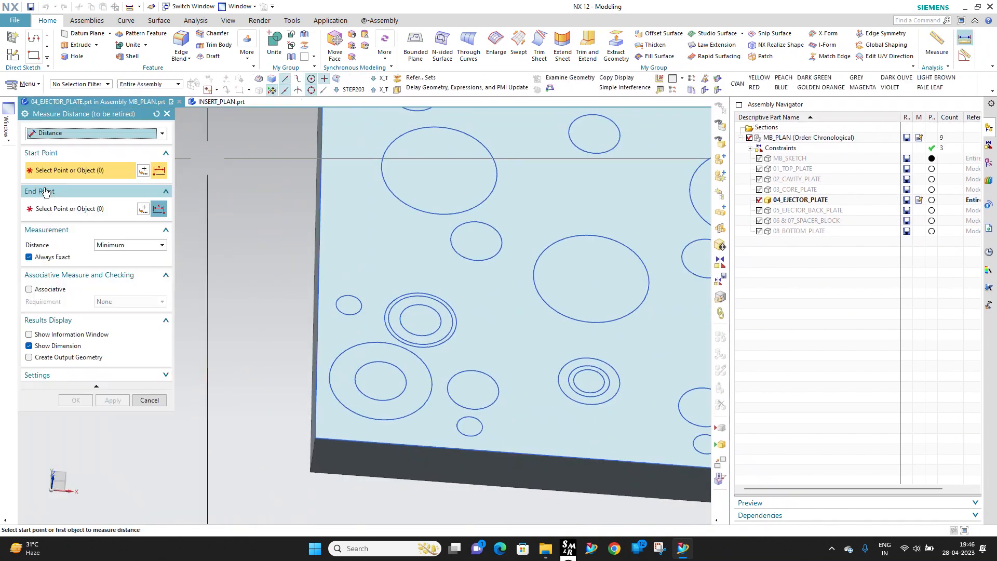
left_click(151, 133)
left_click(156, 178)
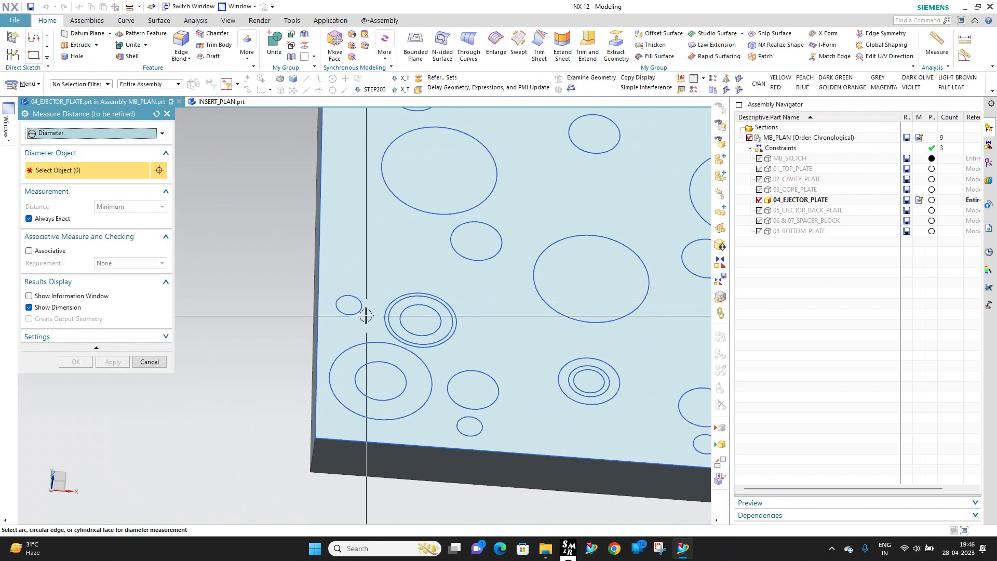
key("Escape")
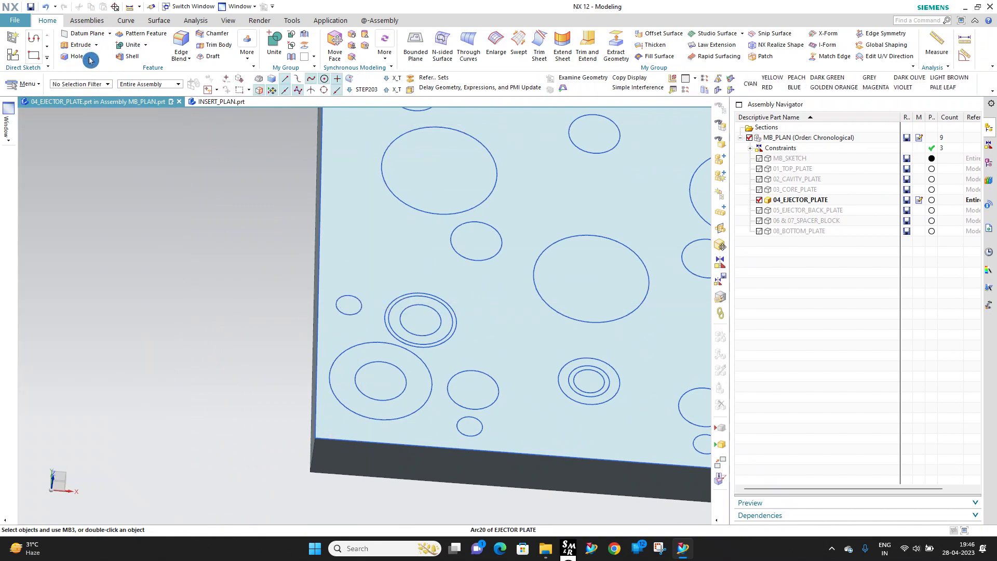
Step: Start a threaded hole feature and position it at the four small circle centres near the plate's lower end
left_click(77, 57)
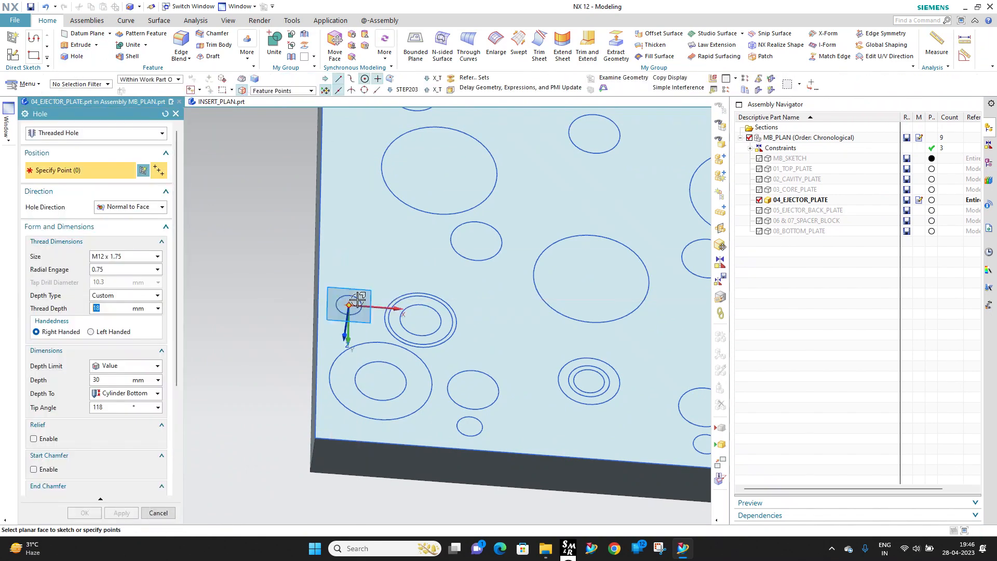
left_click(357, 300)
left_click(466, 428)
scroll(379, 395, "down", 6)
scroll(459, 386, "up", 5)
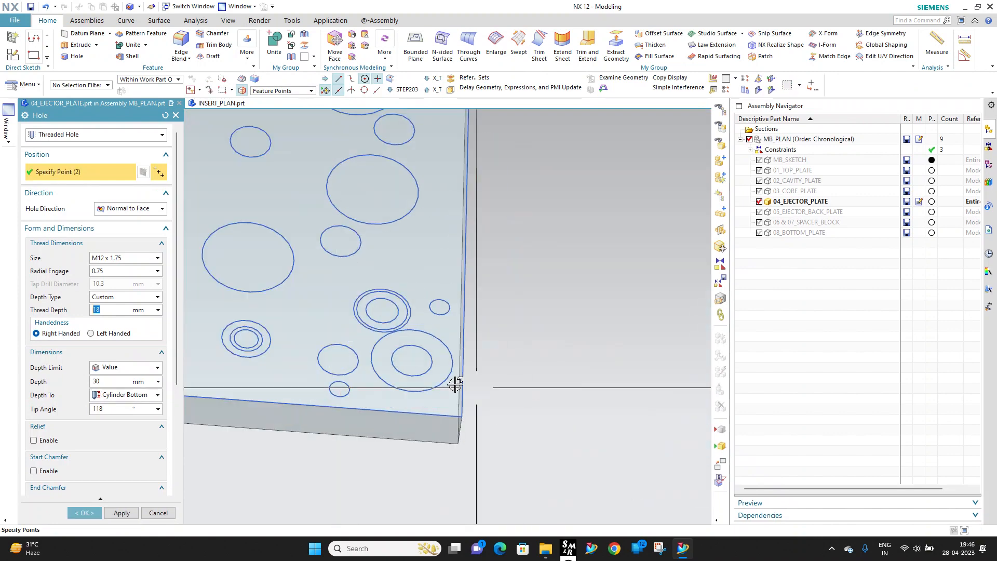
left_click(340, 388)
left_click(440, 308)
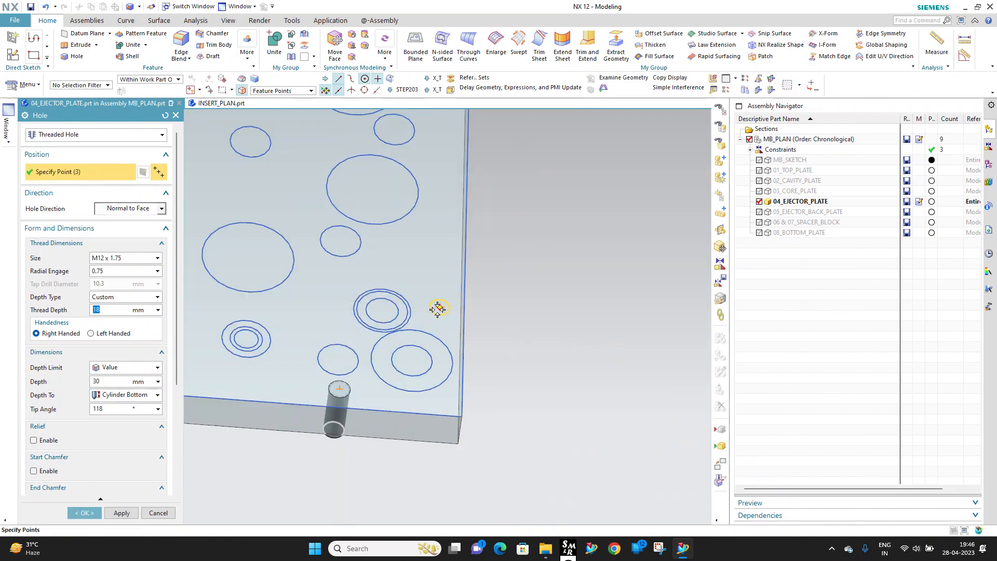
Step: Add the six remaining small circle centres, two at mid-length and four near the upper end, as threaded hole positions
scroll(457, 301, "down", 5)
scroll(480, 279, "up", 4)
left_click(475, 335)
scroll(521, 333, "down", 5)
scroll(402, 330, "up", 4)
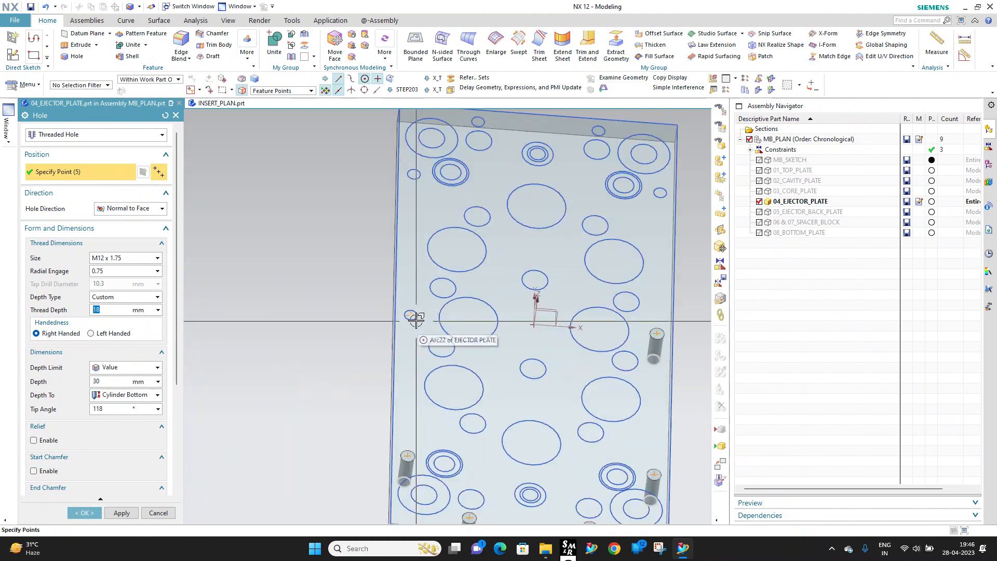
left_click(414, 174)
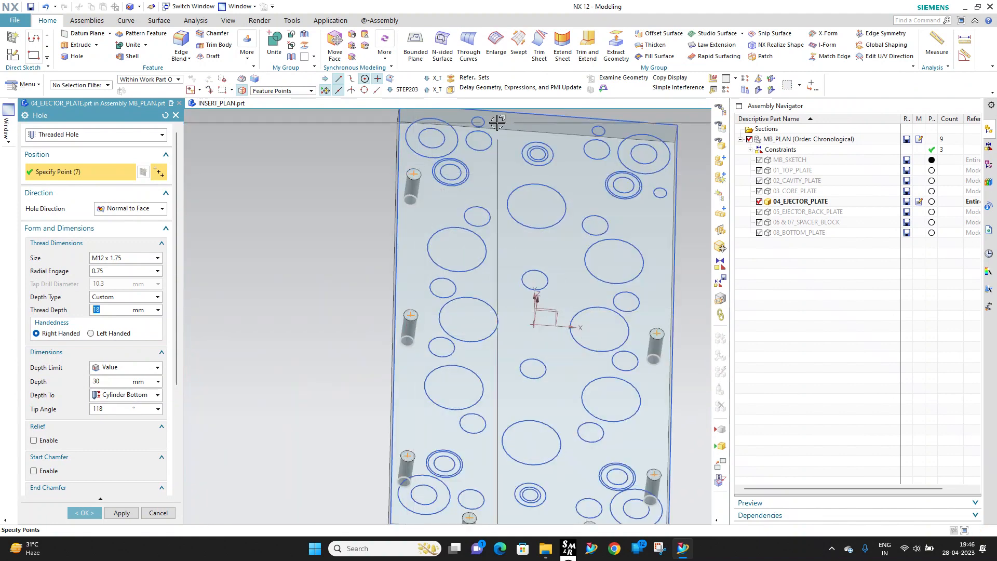
left_click(478, 121)
left_click(598, 130)
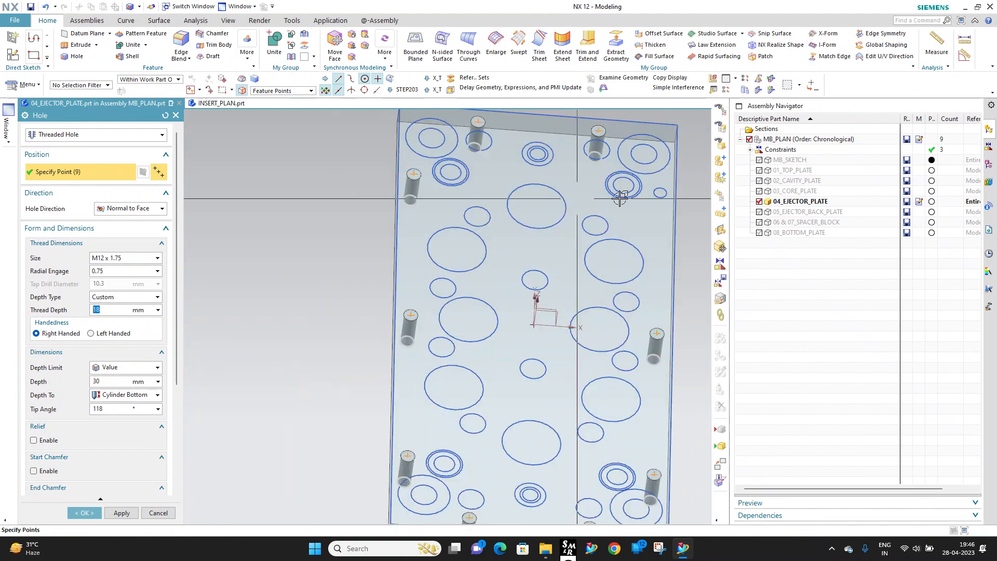
left_click(660, 192)
Step: Create the ten threaded holes as M10 x 1.5 with a 15 mm thread depth and a 25 mm depth
left_click(130, 258)
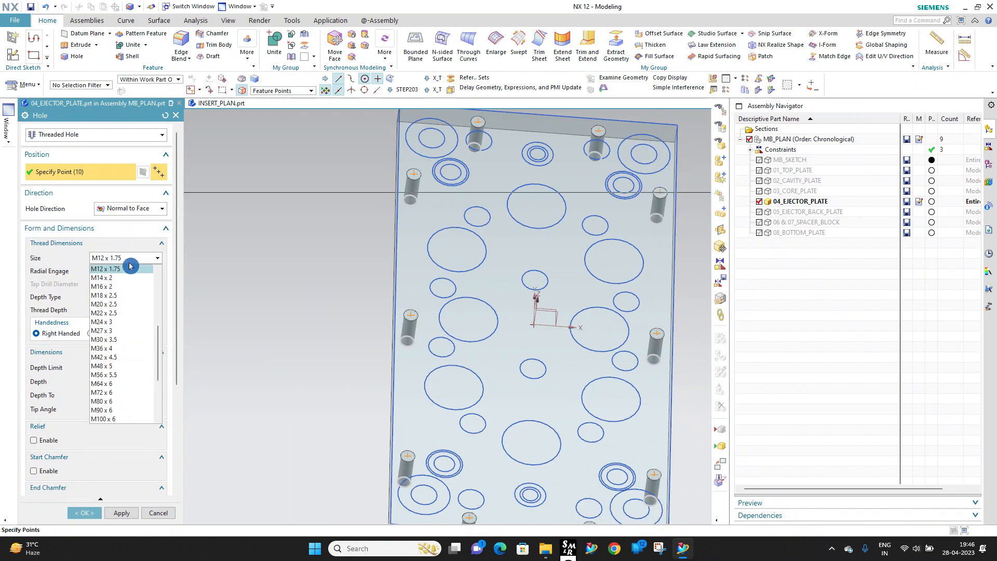
scroll(126, 281, "up", 3)
left_click(129, 330)
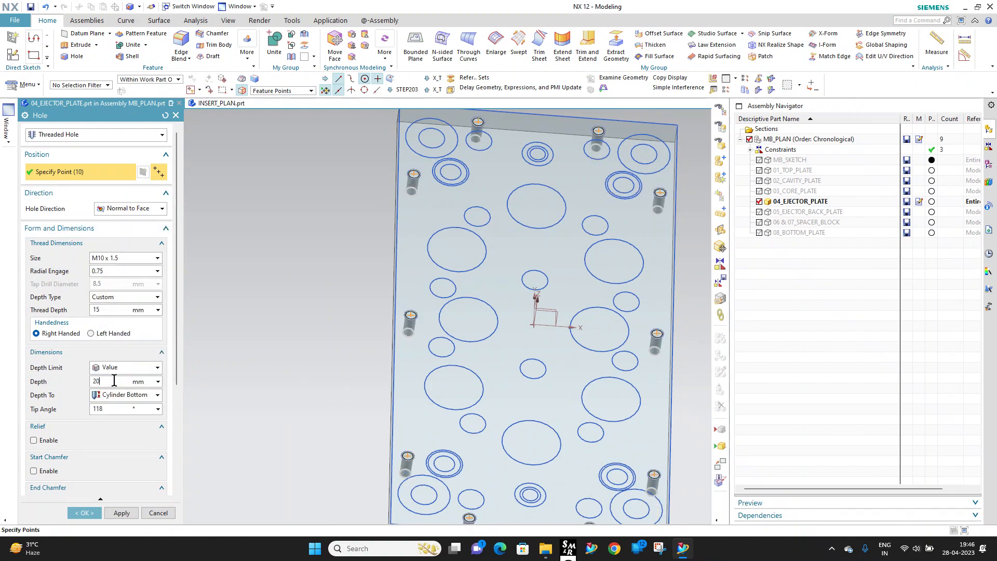
middle_click(314, 323)
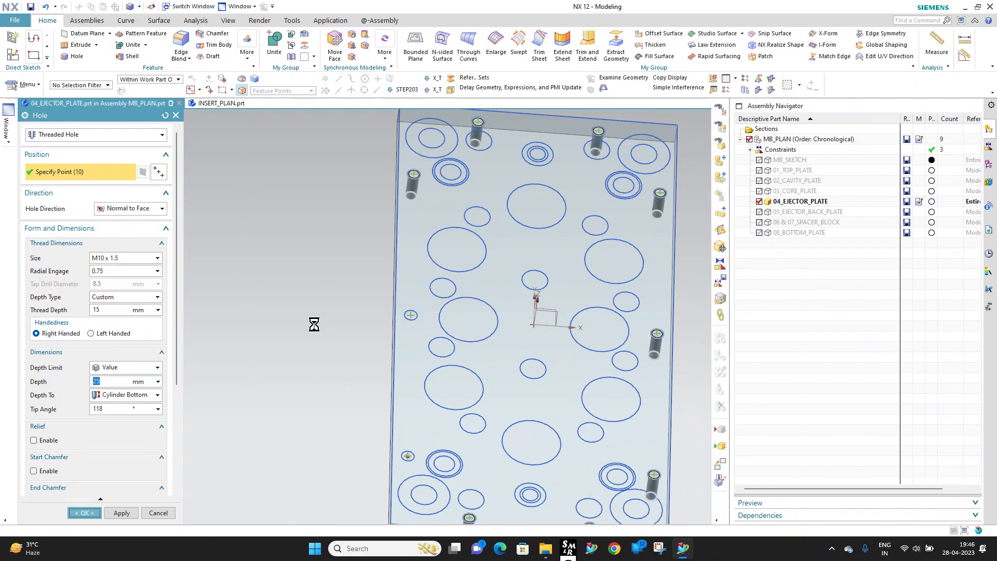
Step: Start a hole feature on the ejector plate's opposite face and place sketch points at the centres of the four large corner circles
scroll(367, 298, "down", 2)
middle_click_drag(367, 298, 438, 414)
scroll(374, 383, "up", 5)
scroll(363, 383, "down", 3)
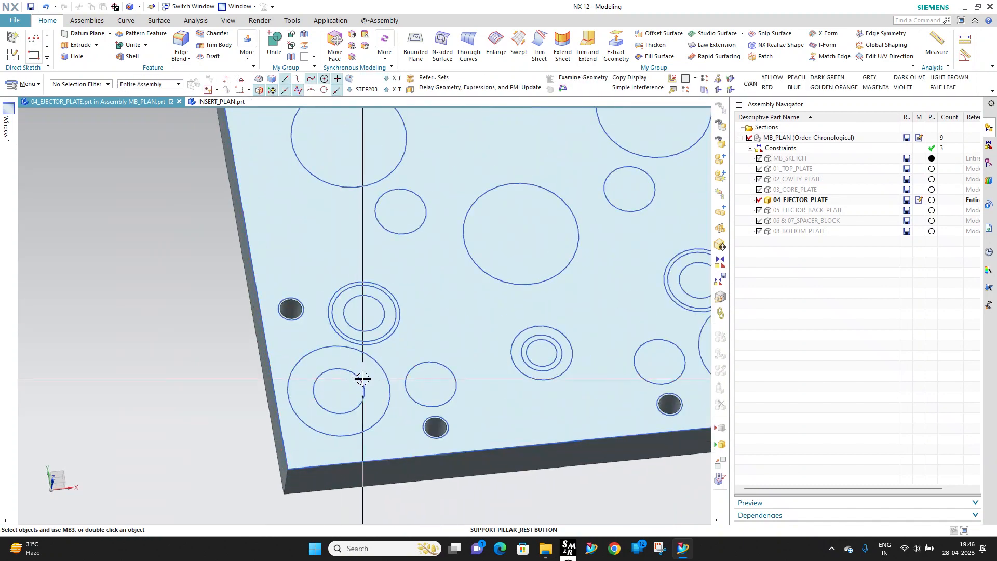
middle_click_drag(401, 379, 418, 283)
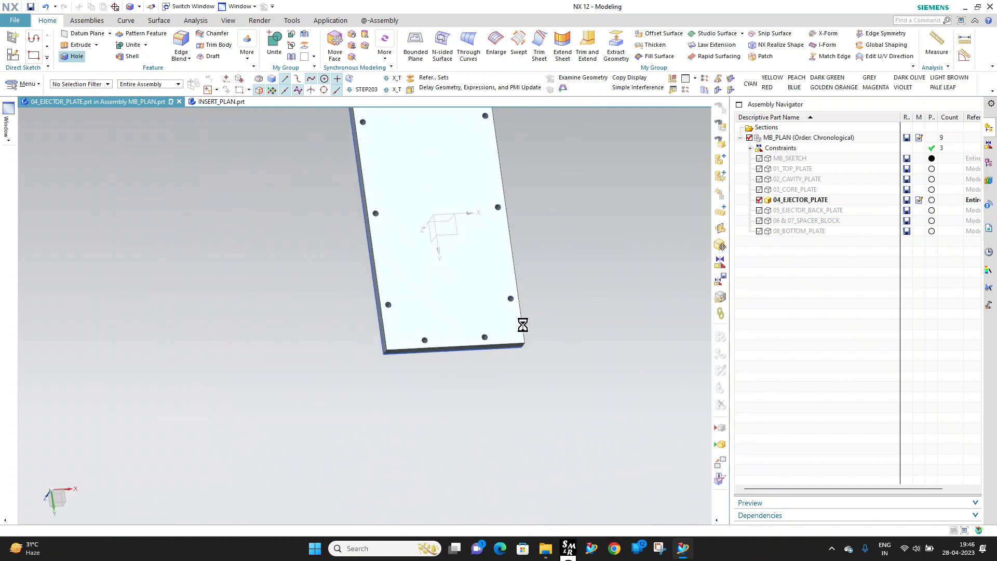
left_click(502, 323)
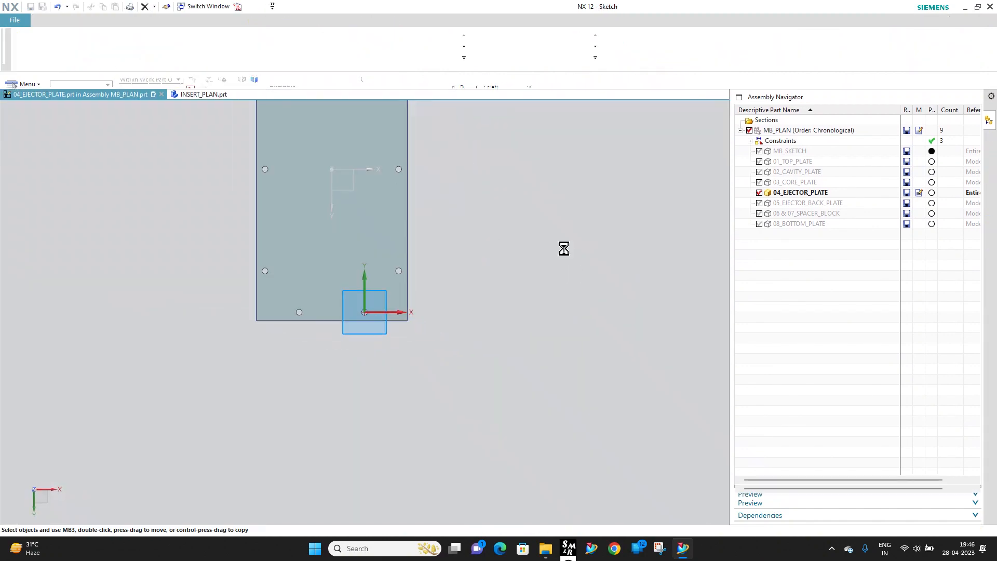
scroll(394, 293, "up", 3)
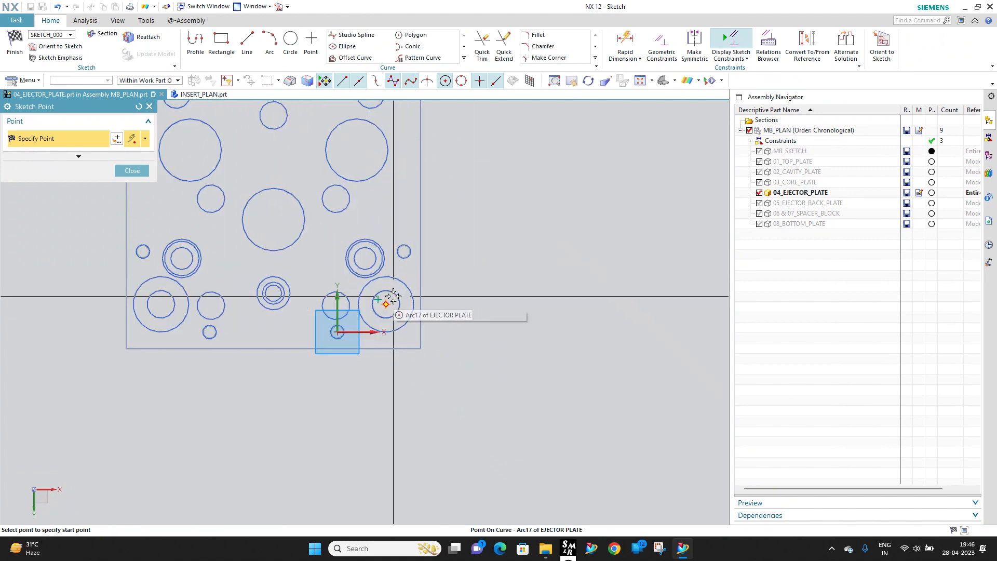
scroll(197, 303, "up", 2)
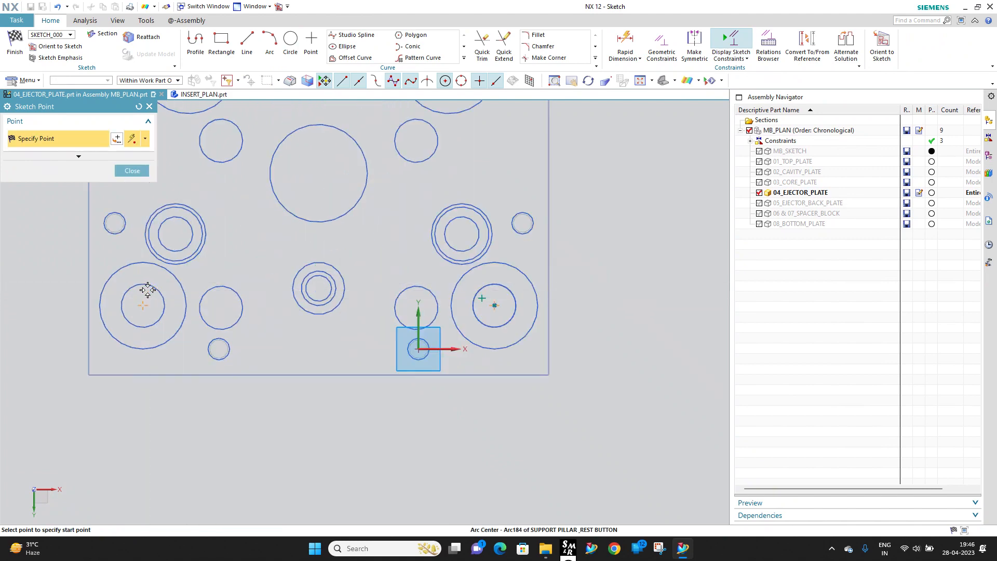
scroll(454, 401, "down", 5)
scroll(576, 239, "up", 5)
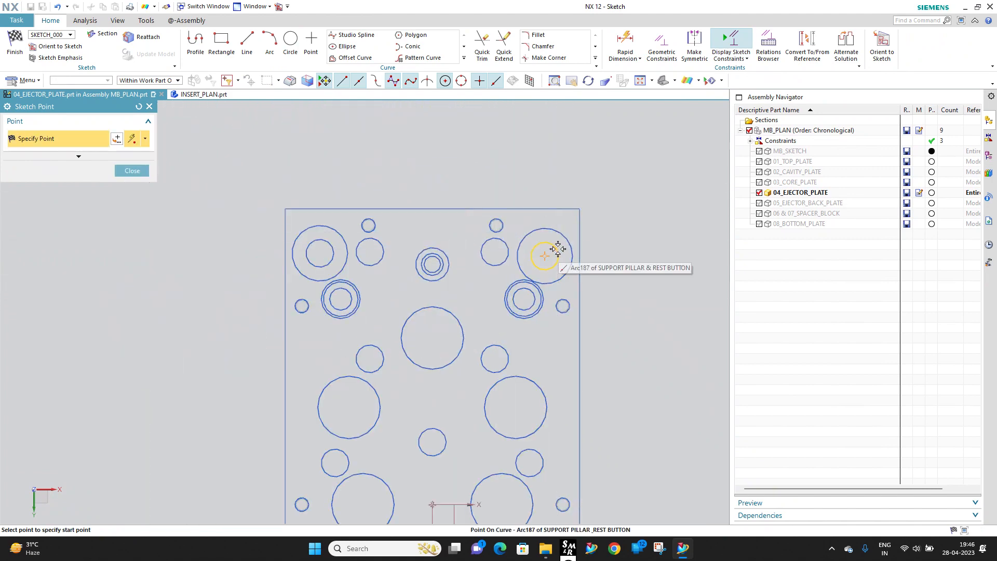
left_click(556, 251)
left_click(330, 244)
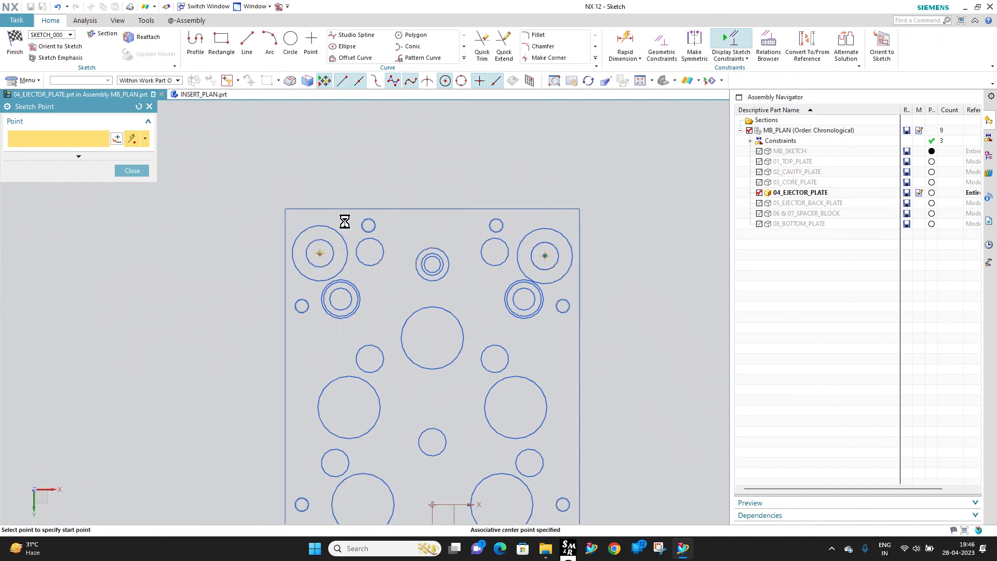
Step: Delete the stray default point beside the corner circle's centre and finish the hole position sketch
scroll(345, 222, "down", 6)
scroll(395, 363, "up", 3)
key("Escape")
scroll(442, 356, "up", 6)
left_click_drag(273, 321, 301, 376)
key("Delete")
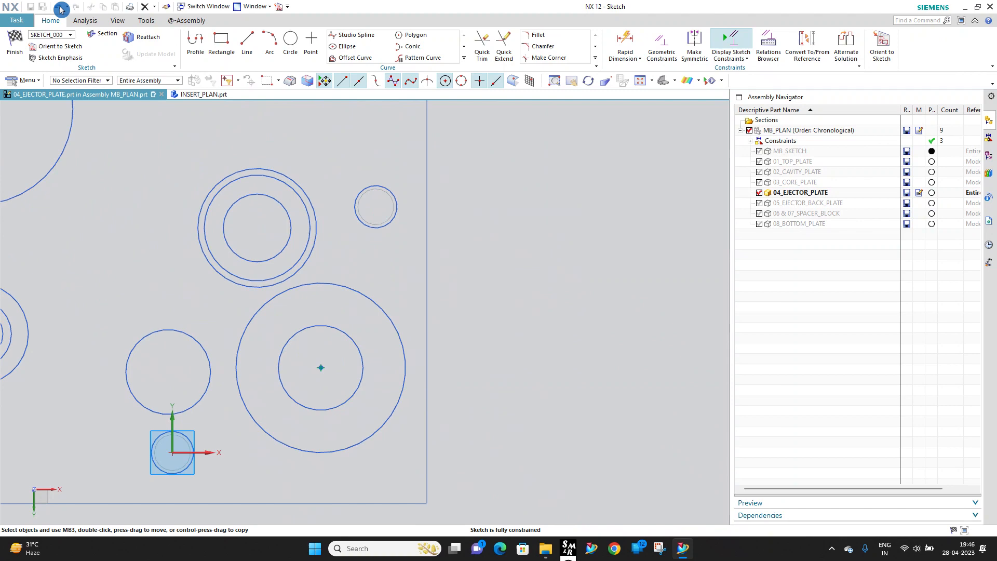
left_click(13, 48)
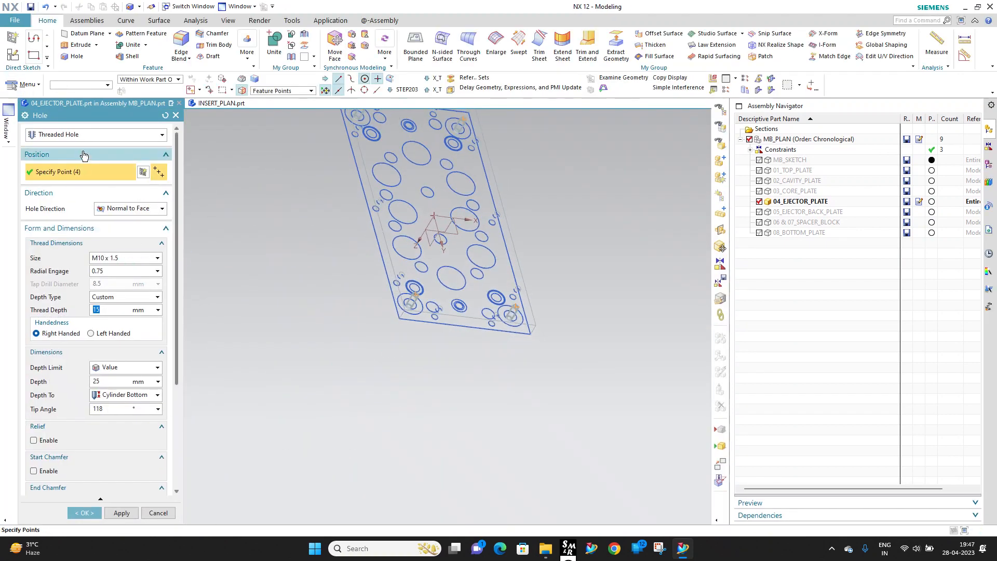
Step: Create the four corner holes as general counterbored holes with 26 mm counterbore diameter, 6 mm counterbore depth and 20.5 mm hole diameter
left_click(81, 137)
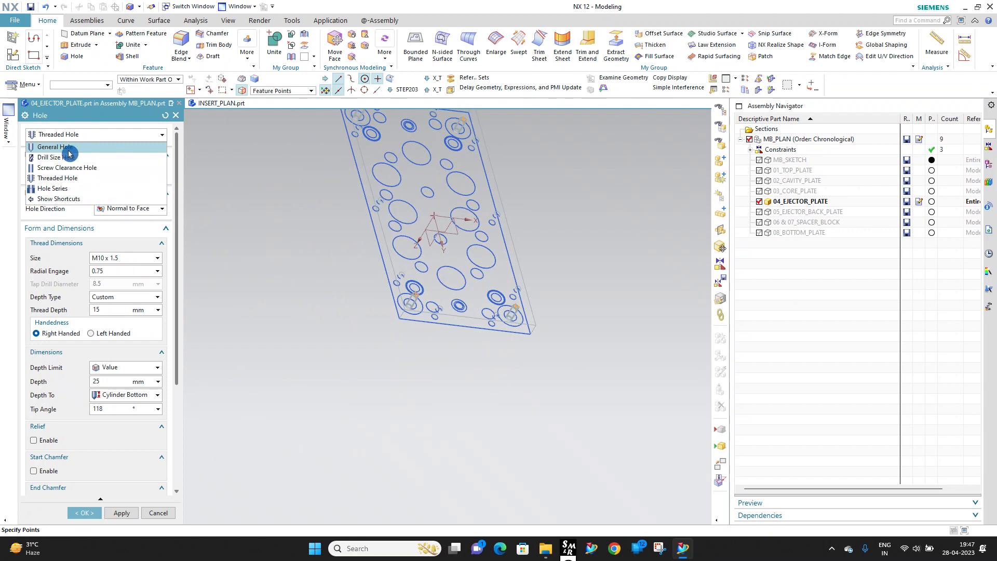
left_click(68, 150)
left_click(127, 245)
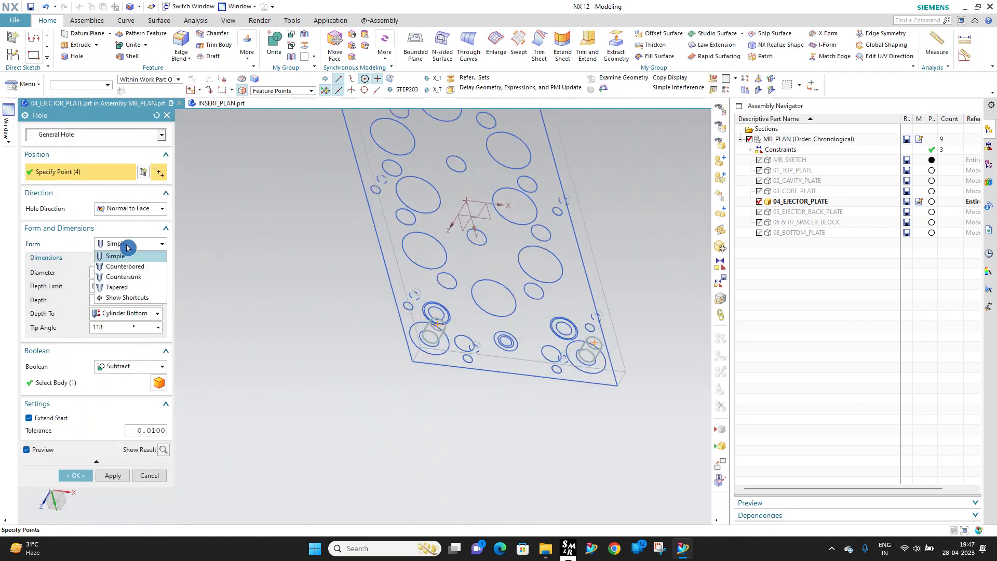
left_click(126, 267)
scroll(488, 299, "up", 3)
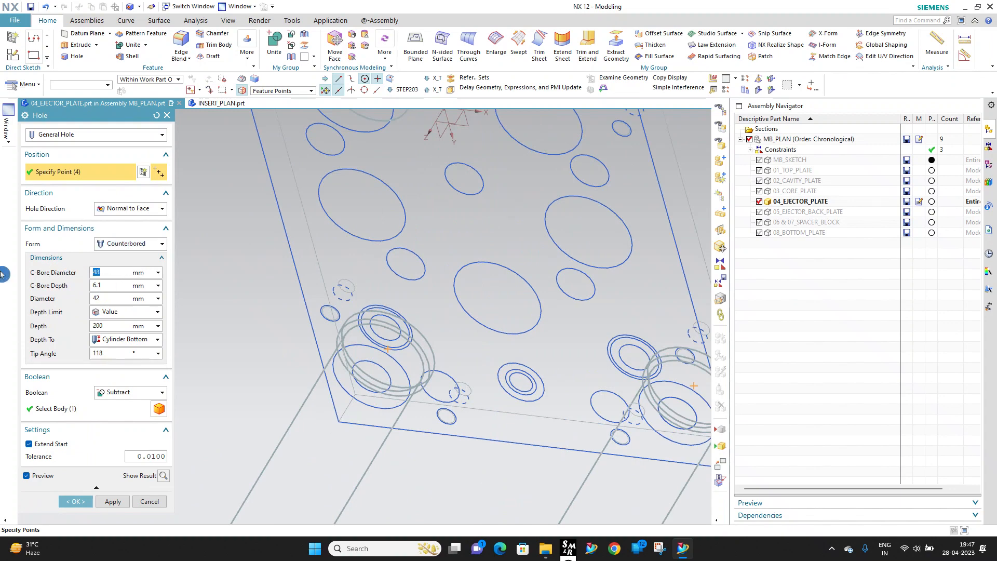
key("Return")
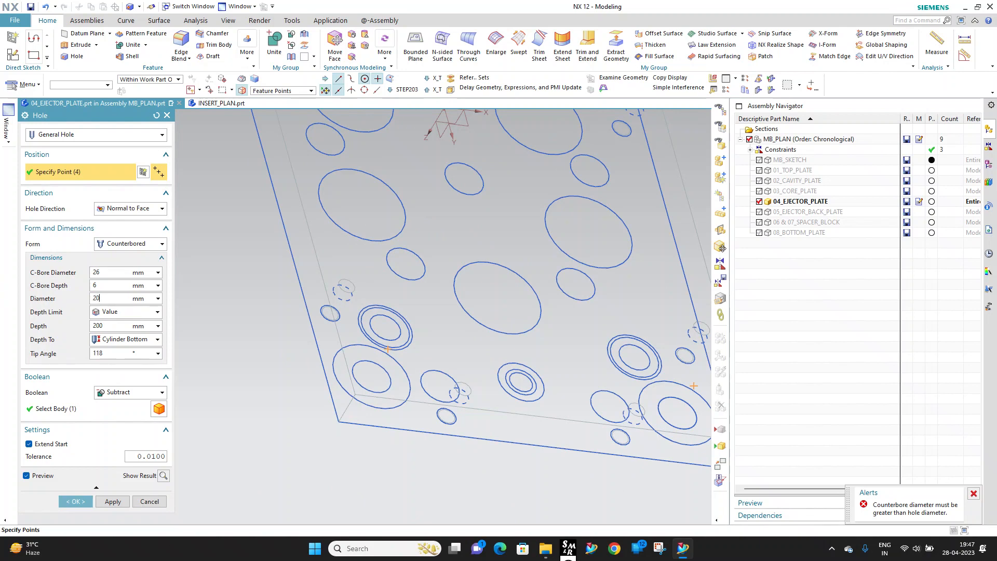
key("Return")
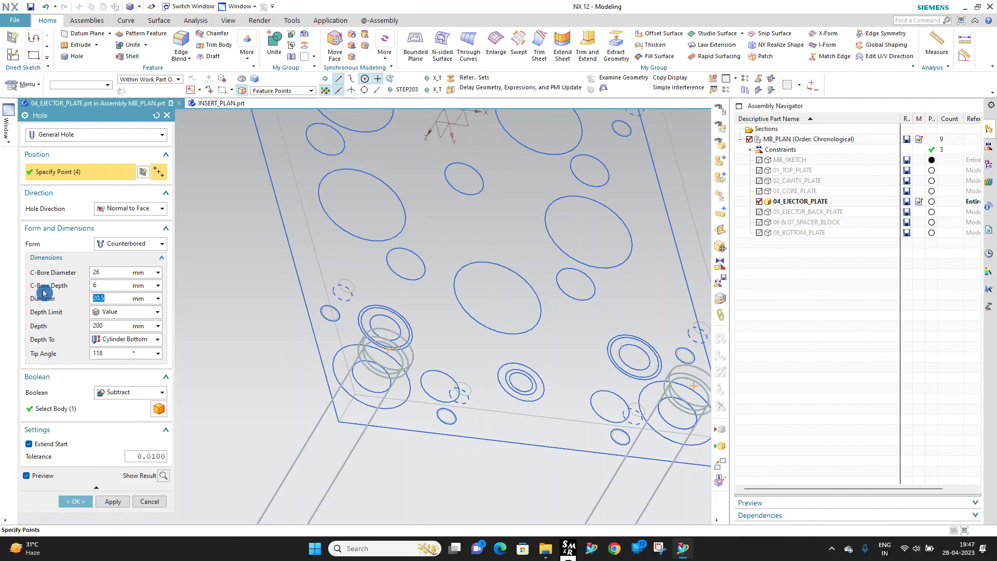
scroll(387, 338, "down", 4)
scroll(397, 337, "up", 3)
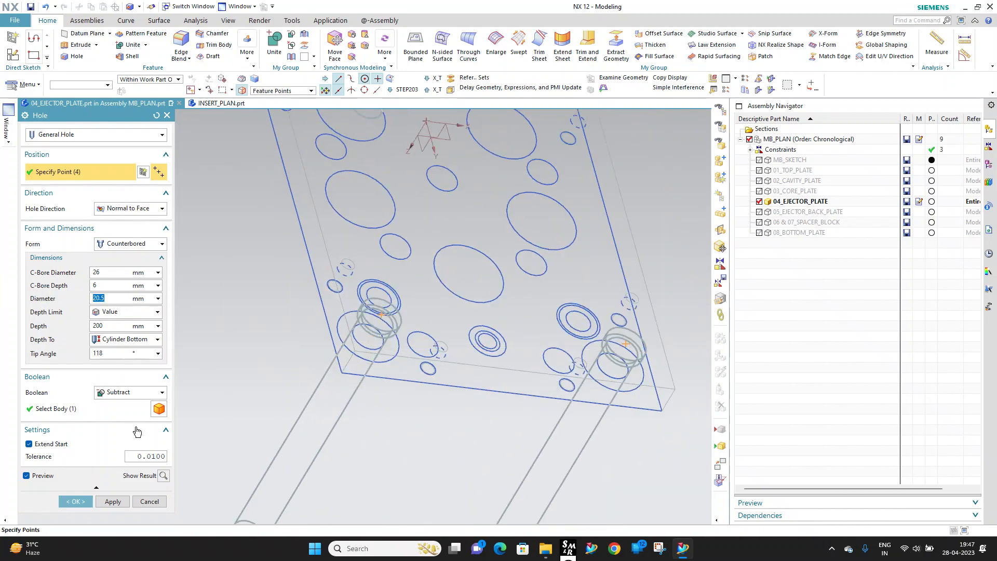
left_click(86, 500)
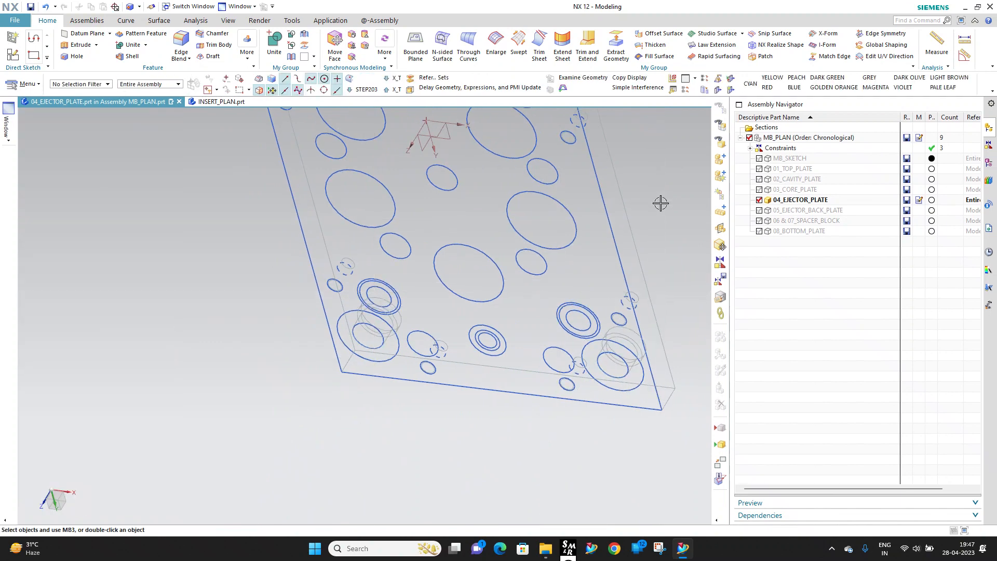
Step: Measure the diameter of the middle ejector guide pillar circle near the plate's corner
middle_click_drag(661, 191, 379, 305)
scroll(372, 332, "up", 6)
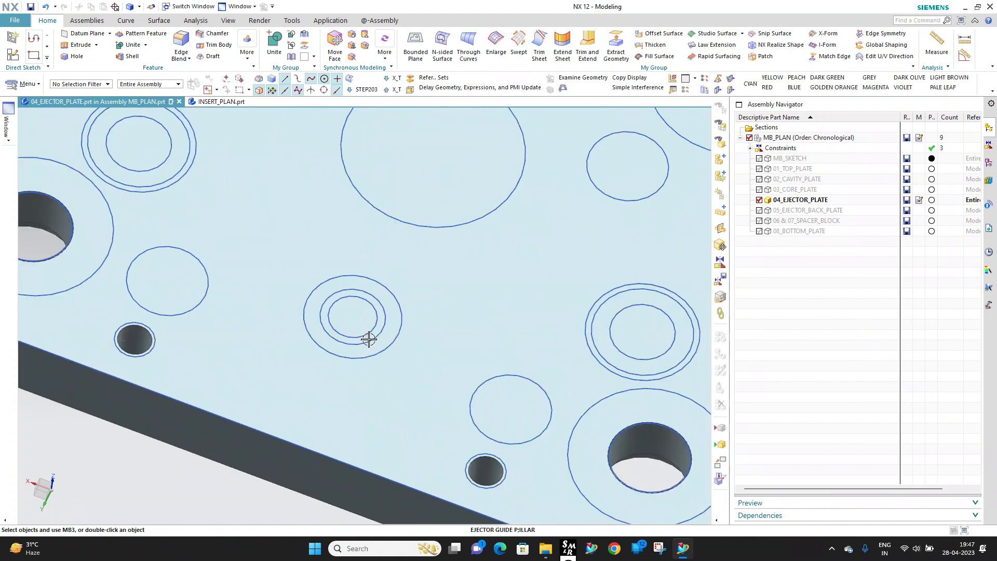
scroll(466, 288, "down", 4)
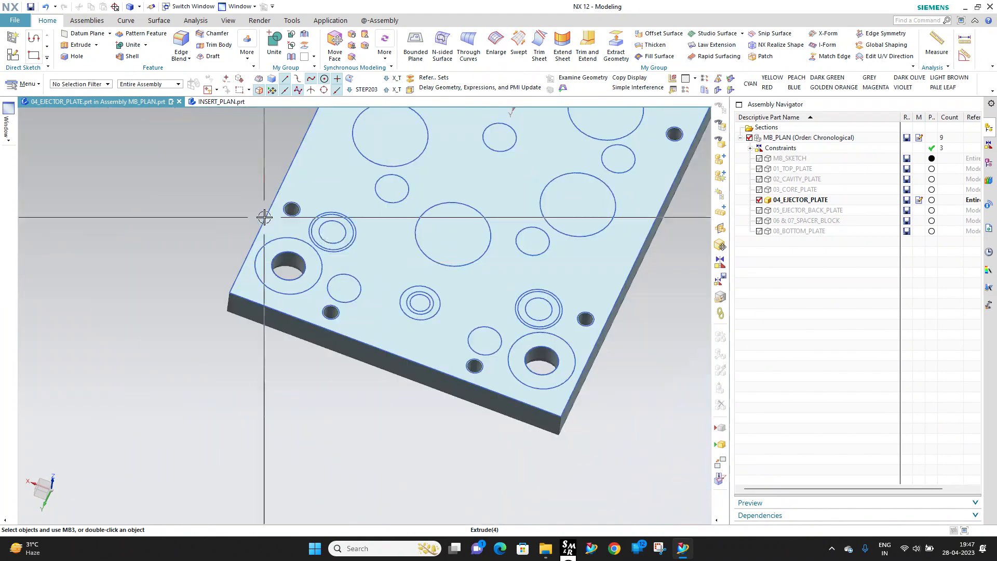
scroll(266, 216, "up", 4)
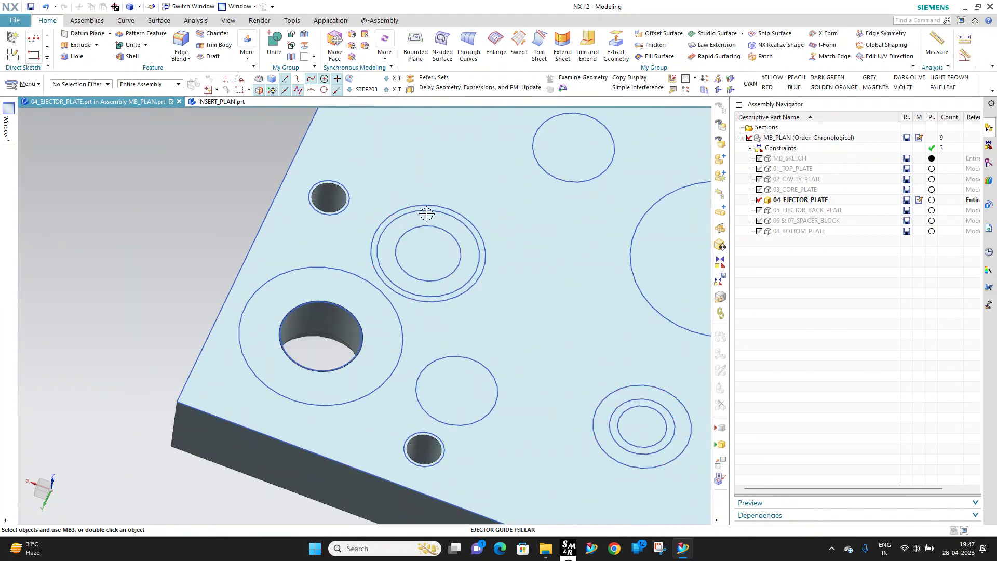
left_click(965, 43)
left_click(78, 133)
left_click(52, 200)
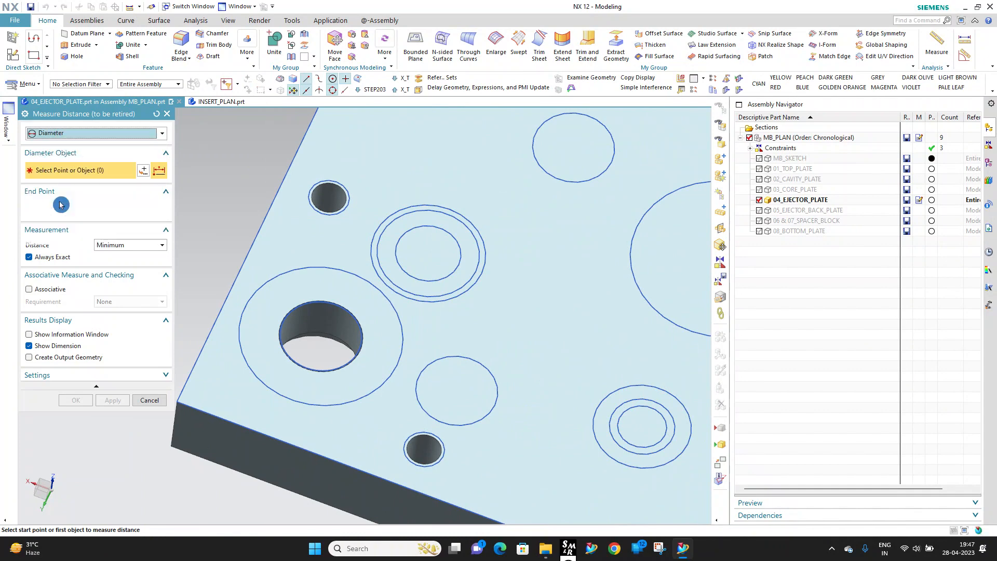
left_click(448, 213)
left_click(167, 114)
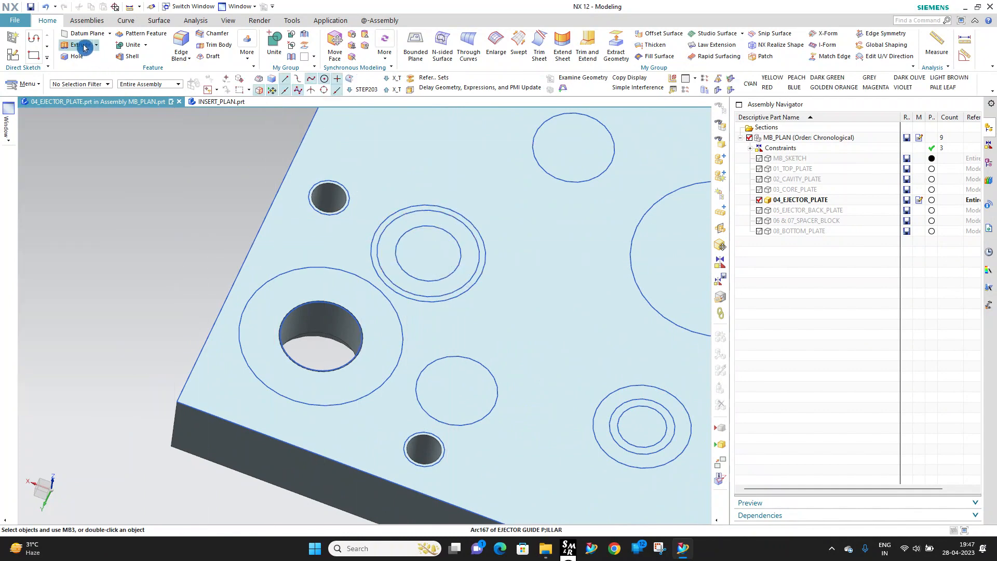
Step: Start an Extrude with the middle circles of the four ejector guide pillar positions near the plate's corners as its section
left_click(84, 47)
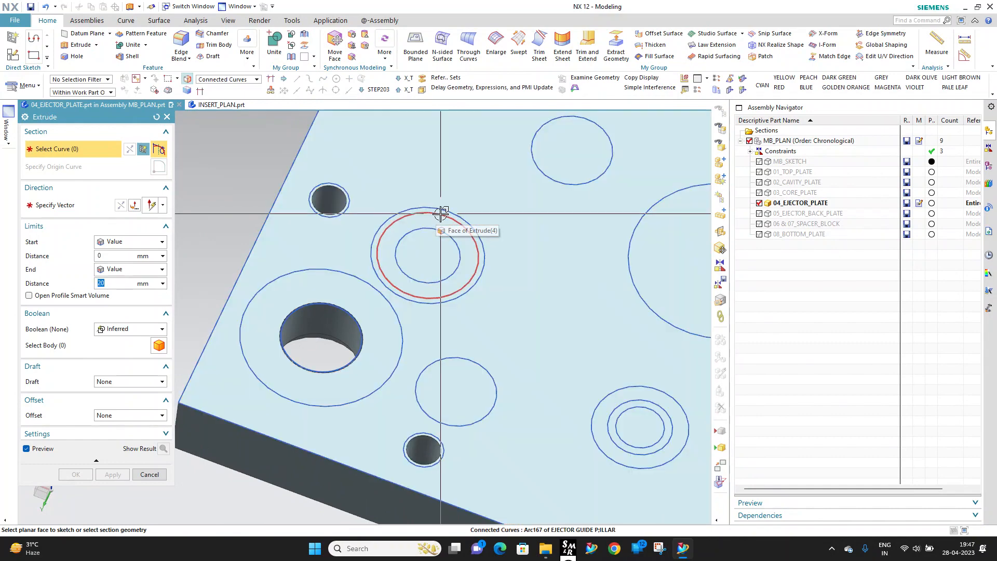
left_click(441, 213)
scroll(335, 309, "down", 5)
scroll(675, 330, "up", 2)
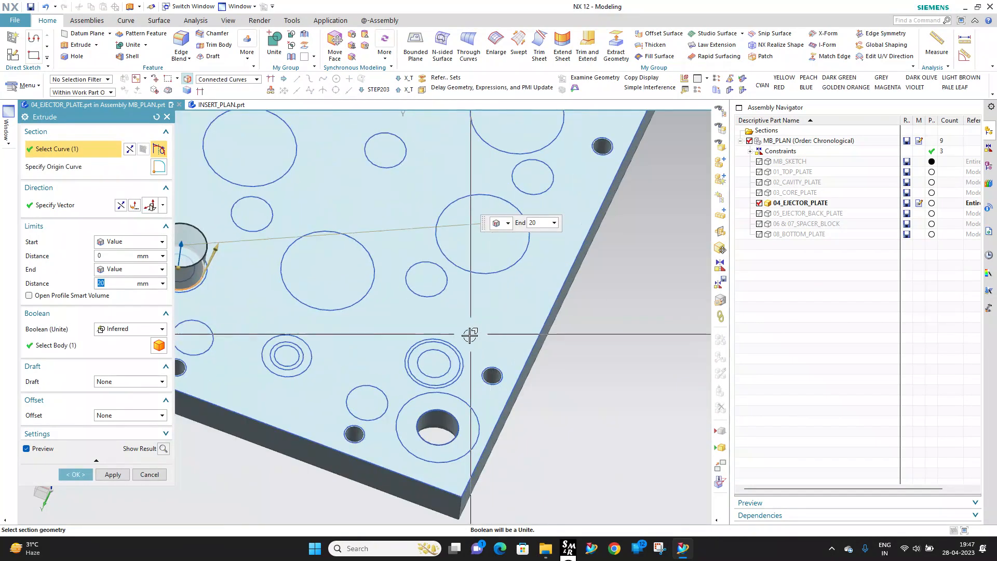
left_click(455, 350)
scroll(475, 390, "down", 4)
scroll(552, 211, "up", 4)
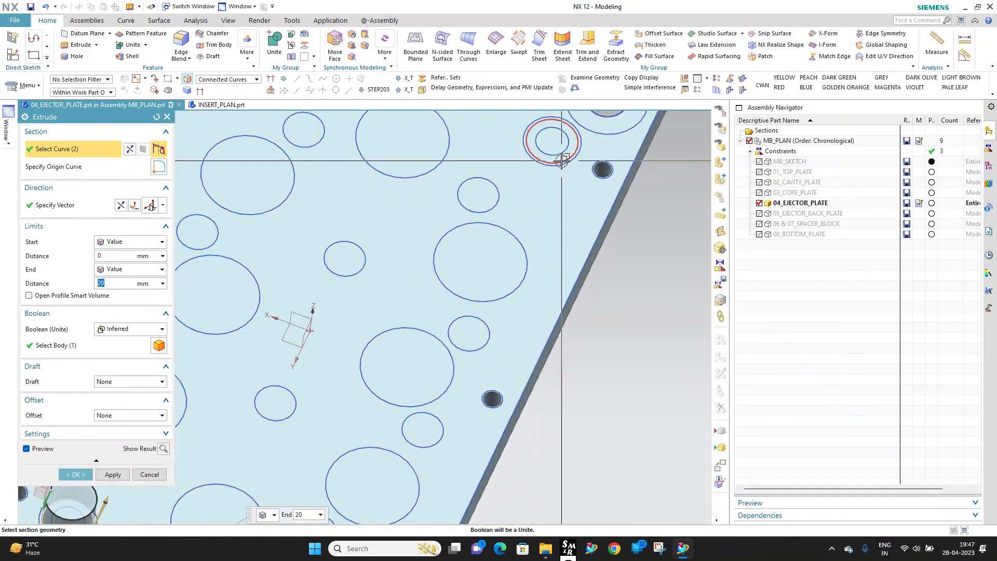
left_click(562, 161)
scroll(551, 247, "down", 4)
scroll(456, 166, "up", 3)
left_click(461, 178)
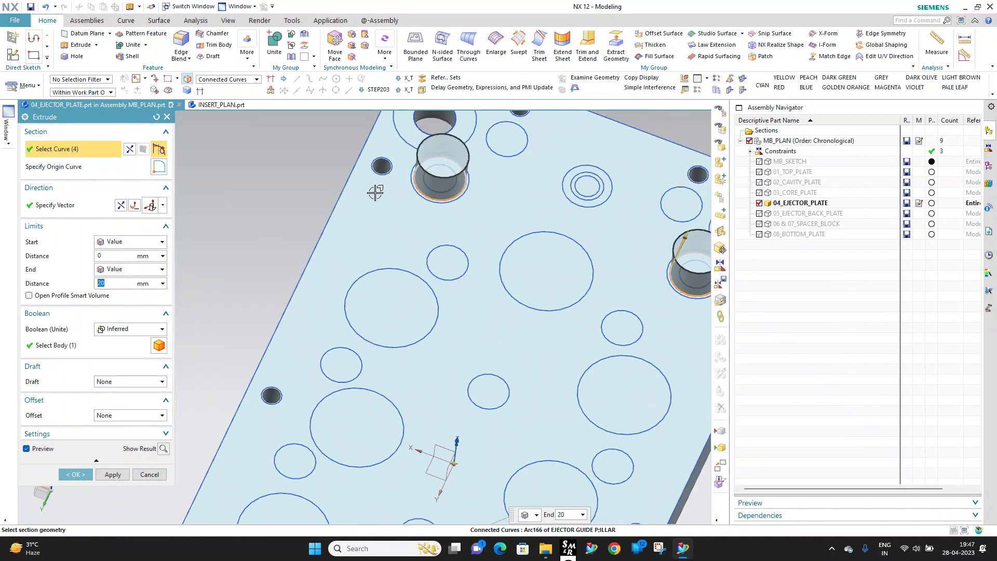
Step: Cut the four guide pillar holes through the ejector plate with a symmetric 200 mm extrusion subtracted from the body
left_click(118, 243)
left_click(124, 267)
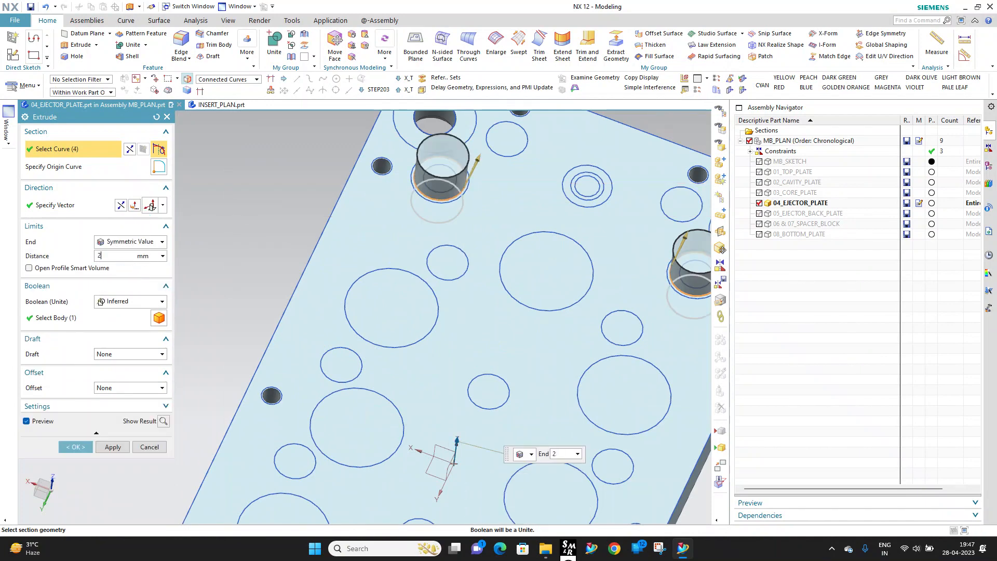
type("00")
key("Return")
left_click(133, 302)
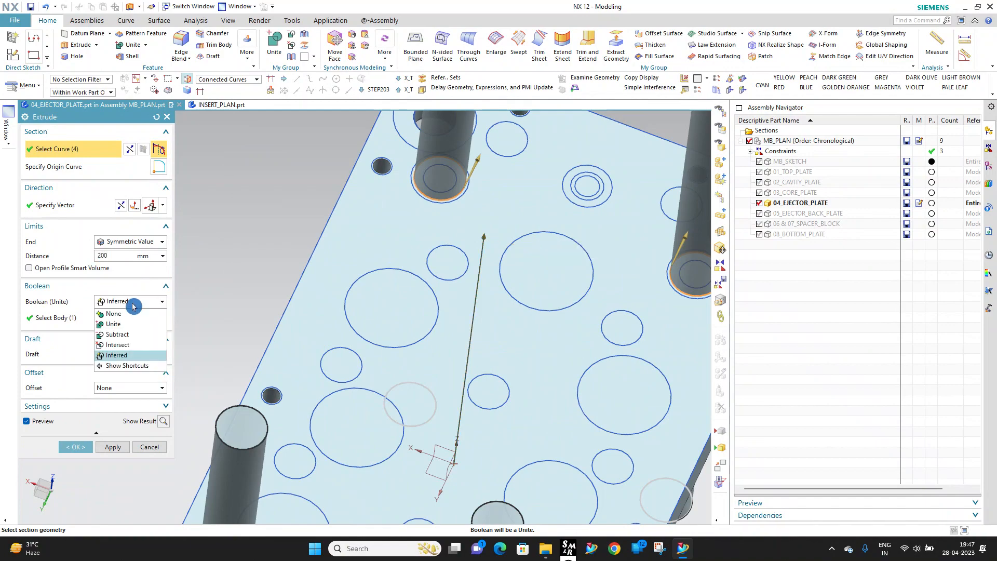
left_click(133, 335)
middle_click(387, 257)
Step: Inspect the ejector plate's guide pillar and corner holes and the central concentric circles near its end
scroll(454, 203, "down", 2)
mouse_move(454, 203)
middle_mouse_down()
mouse_move(470, 234)
mouse_move(458, 216)
middle_mouse_up()
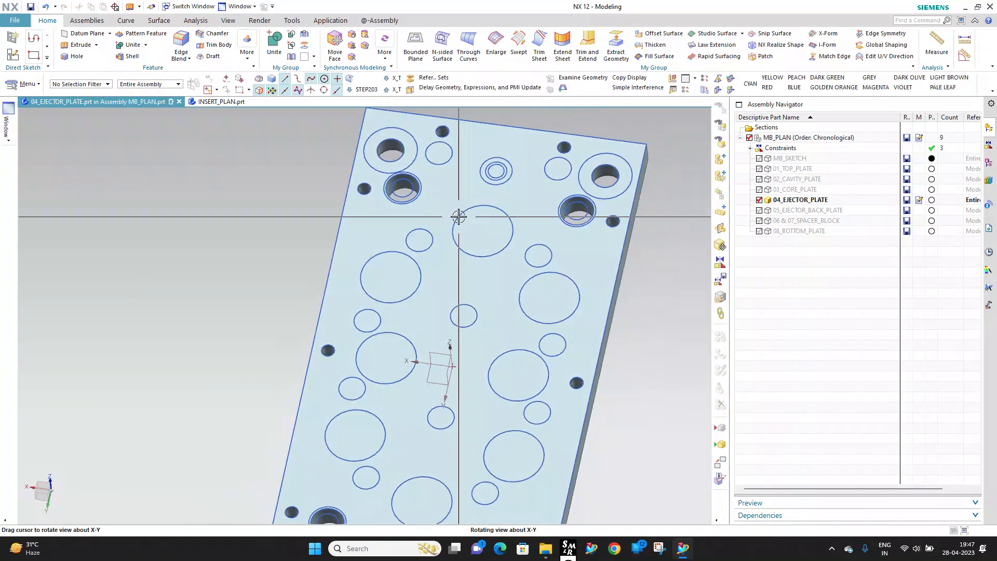
scroll(459, 217, "down", 3)
middle_click_drag(490, 313, 472, 305)
scroll(463, 352, "up", 4)
scroll(485, 341, "down", 2)
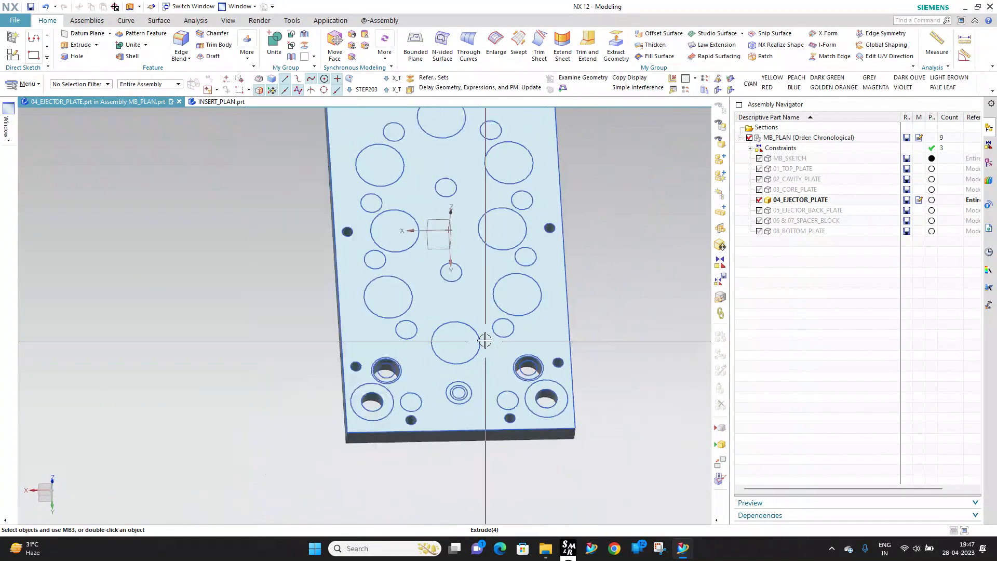
middle_click_drag(416, 254, 436, 270)
scroll(456, 387, "up", 5)
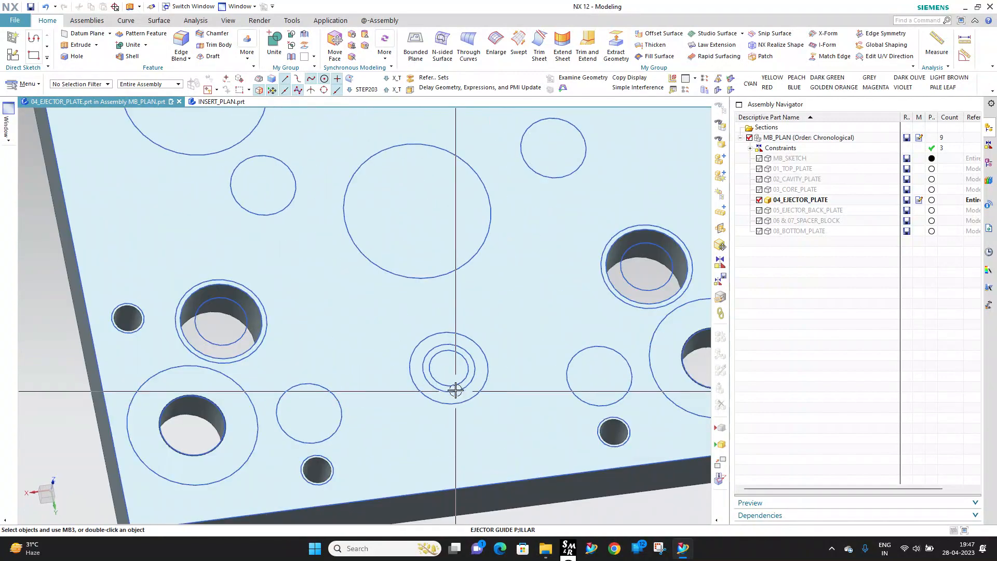
scroll(456, 387, "down", 4)
scroll(455, 381, "up", 4)
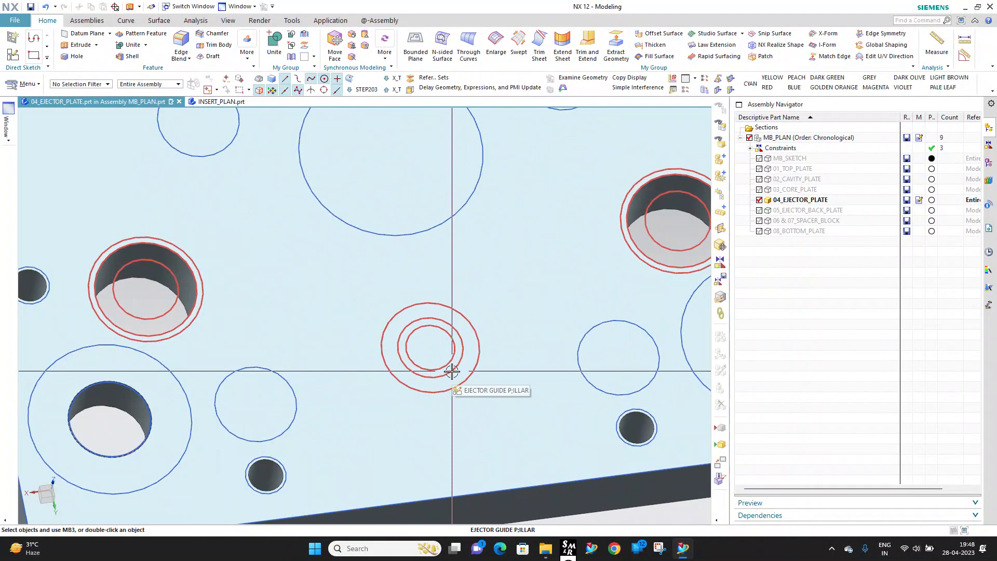
scroll(452, 371, "down", 5)
middle_click_drag(452, 364, 467, 322)
Step: Hide 04_EJECTOR_PLATE and make 05_EJECTOR_BACK_PLATE the work part
left_click(760, 202)
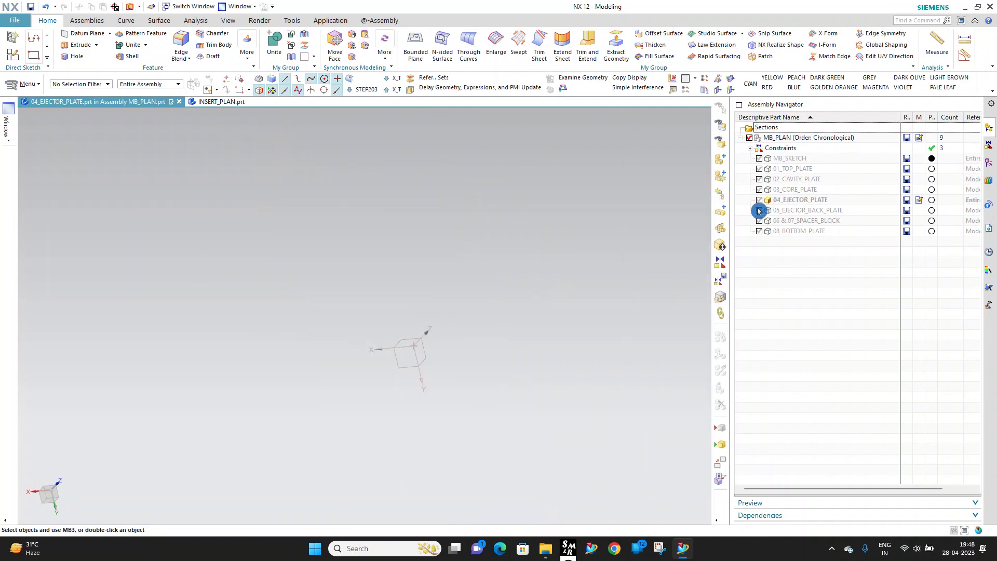
double_click(793, 210)
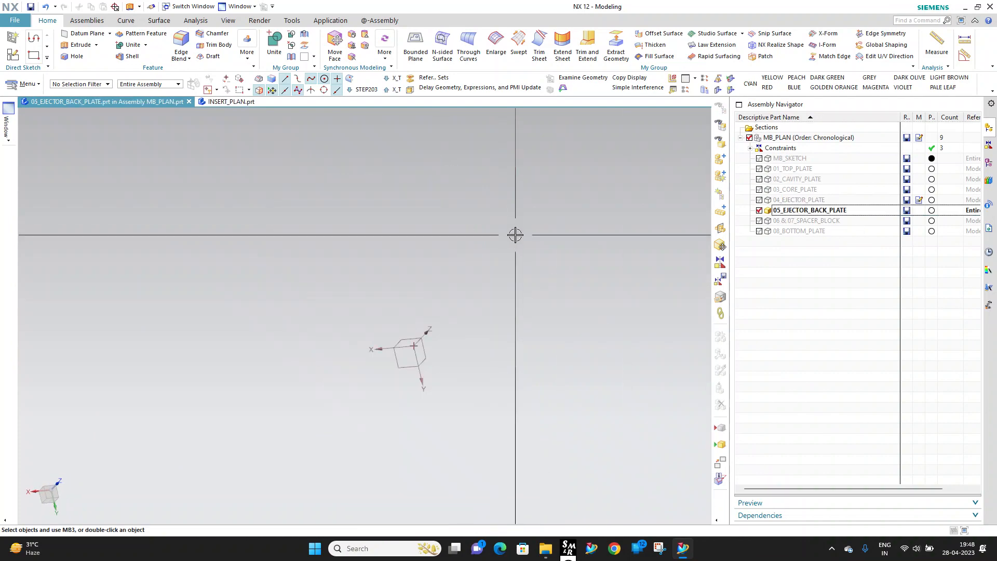
Step: Link the EJECTOR PLATE, ejector guide pillar and SUPPORT PILLAR & REST BUTTON sketches associatively into the ejector back plate, showing MB_SKETCH only while linking
left_click(760, 159)
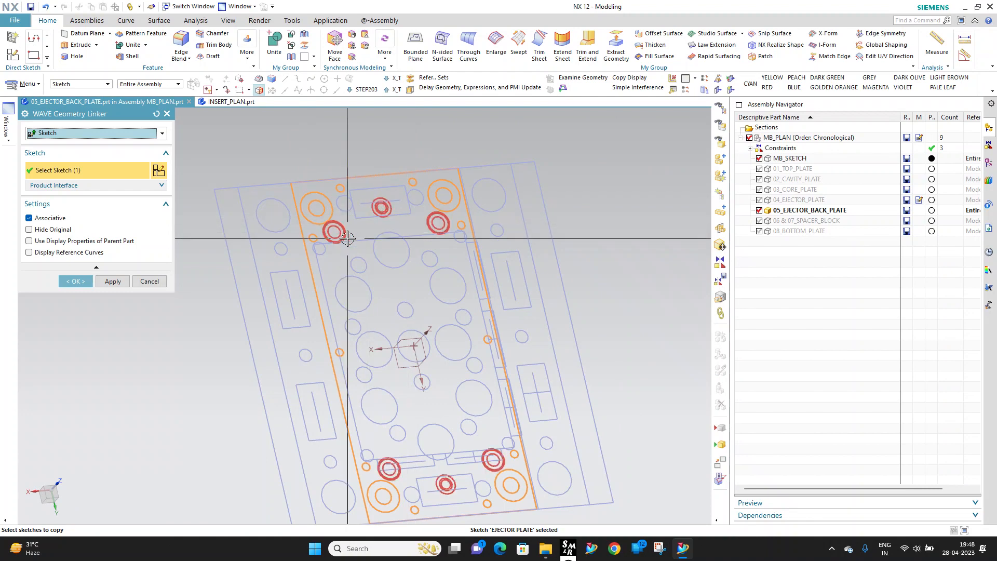
left_click(384, 259)
left_click(383, 259)
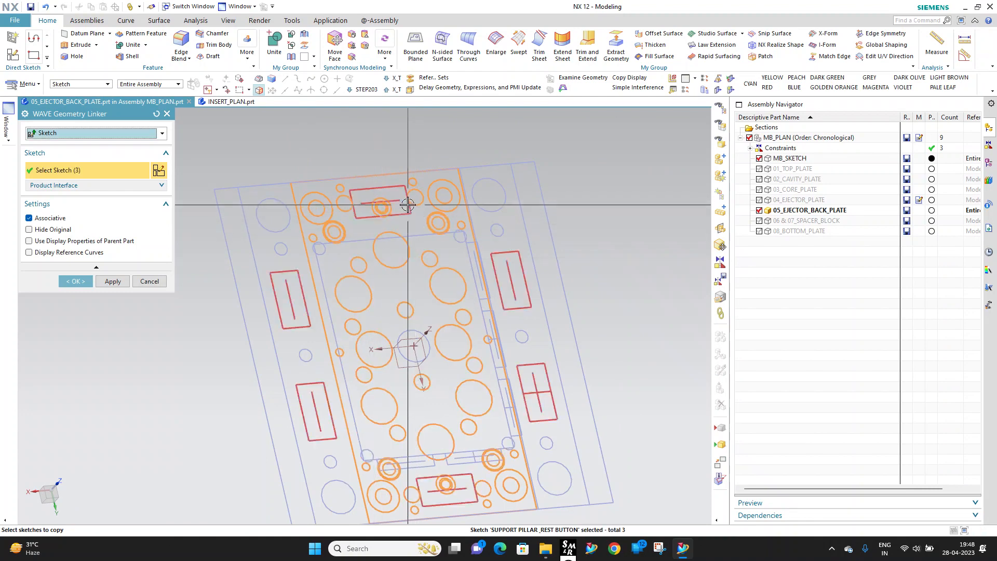
scroll(376, 312, "up", 1)
scroll(356, 263, "down", 2)
left_click(89, 279)
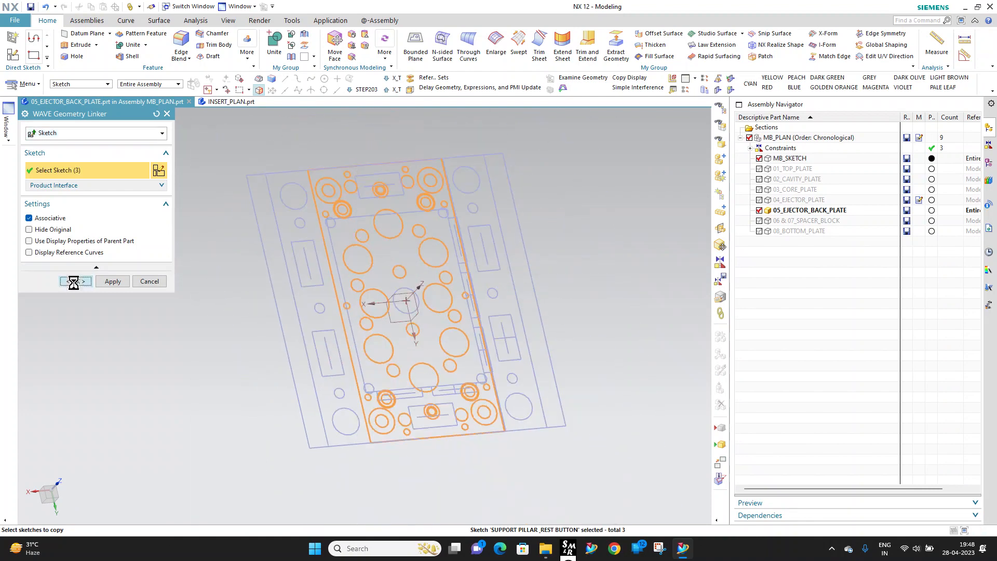
left_click(760, 159)
Step: Extrude the ejector back plate's rectangular outline 25 mm as a new body
middle_click_drag(471, 234, 438, 212)
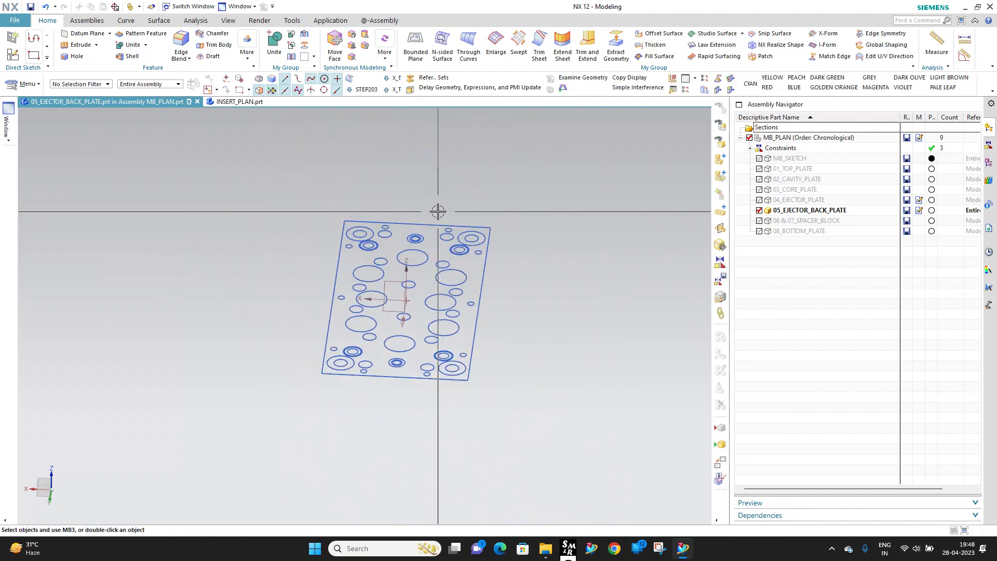
left_click(76, 50)
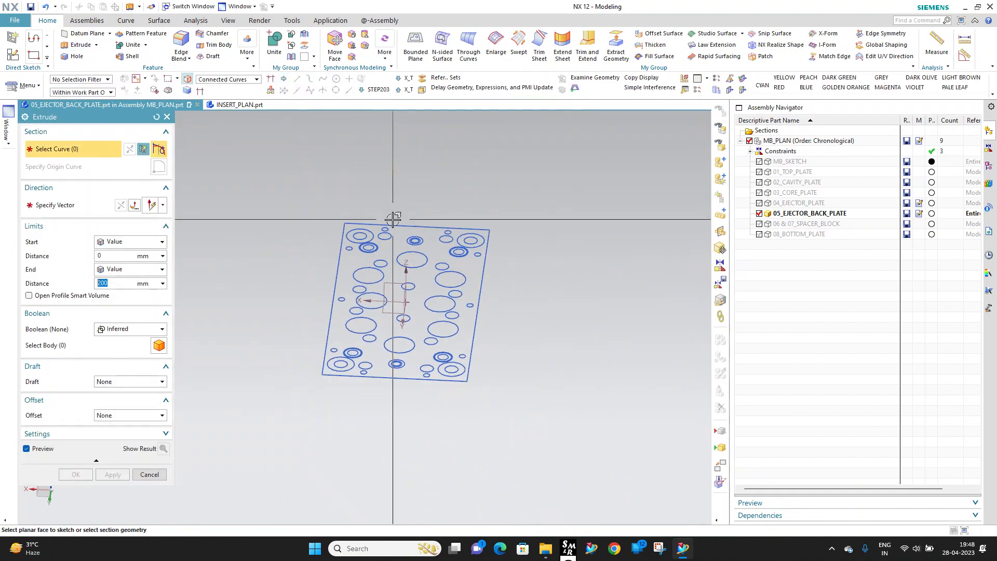
left_click(389, 222)
middle_click_drag(299, 231, 437, 281)
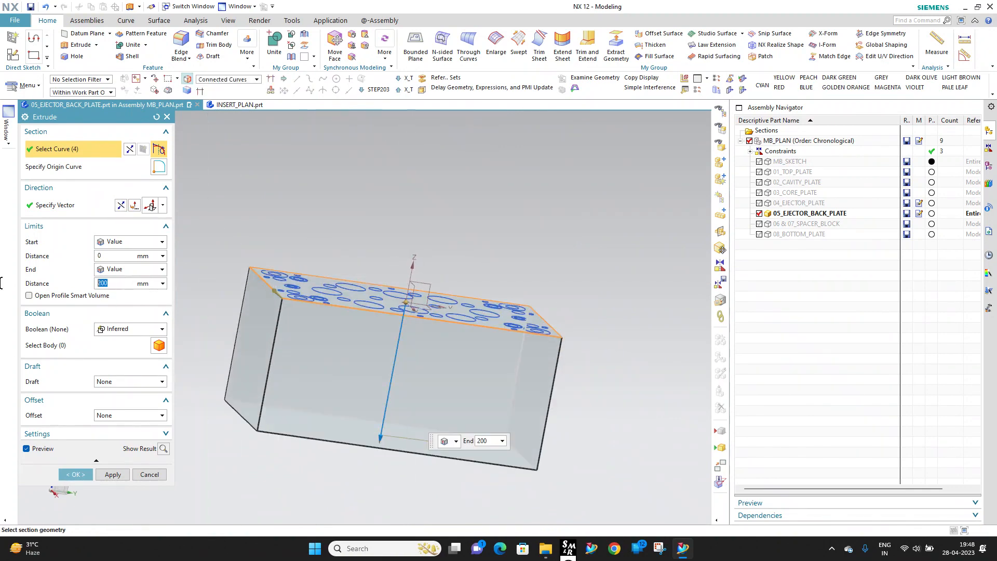
type("25")
key("Return")
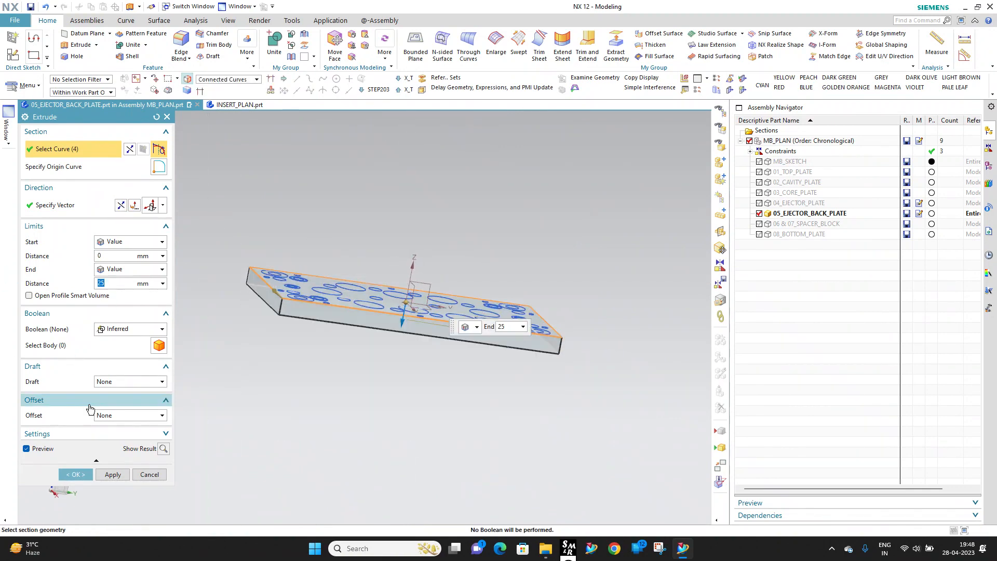
left_click(75, 474)
Step: Start a Hole on the plate face opposite the linked curves and place sketch points at the four small screw-circle centres near one end
mouse_move(301, 337)
middle_mouse_down()
mouse_move(296, 372)
mouse_move(306, 343)
middle_mouse_up()
scroll(309, 306, "up", 4)
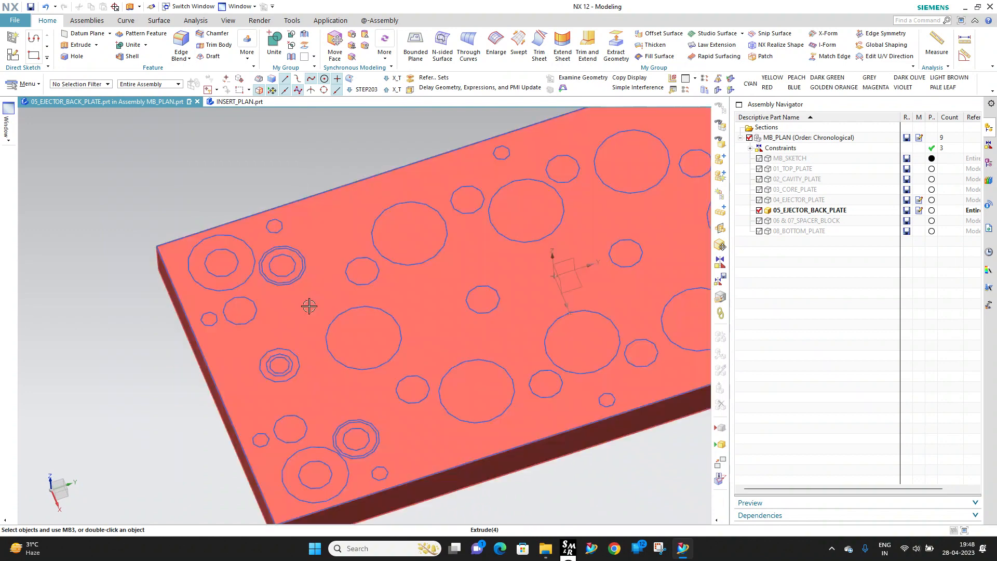
scroll(310, 305, "down", 1)
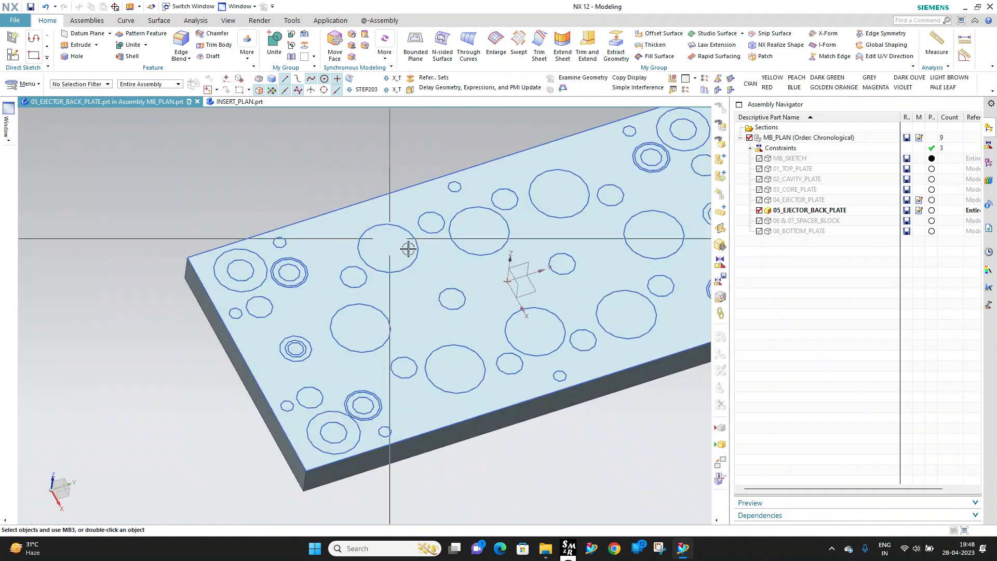
middle_click_drag(355, 277, 353, 140)
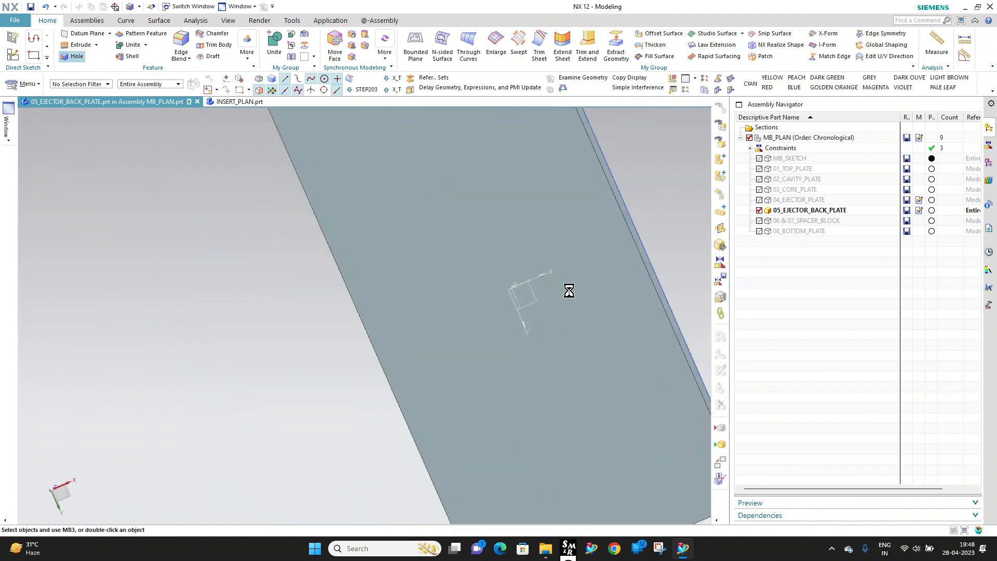
left_click(552, 267)
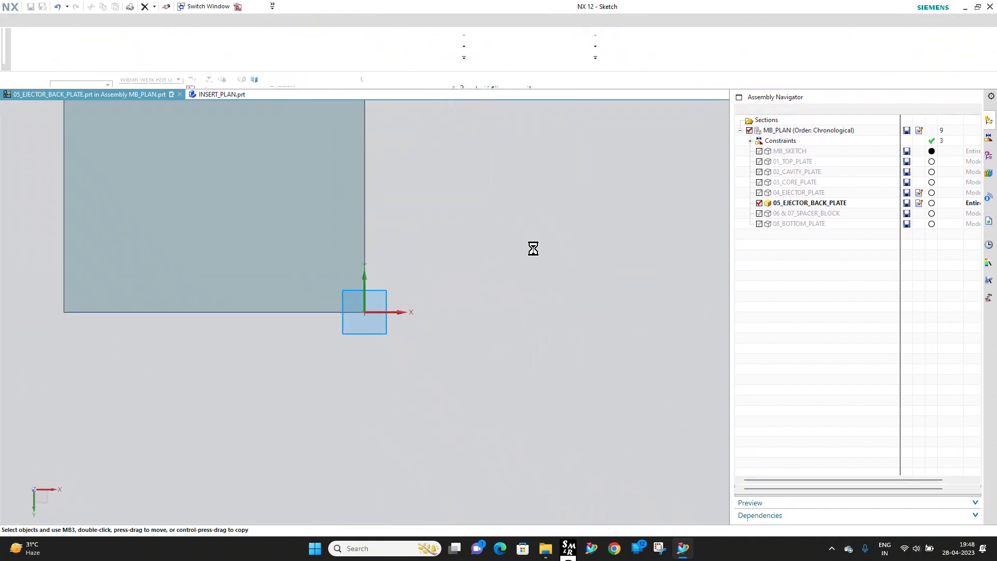
right_click_drag(546, 234, 565, 247)
scroll(520, 309, "down", 7)
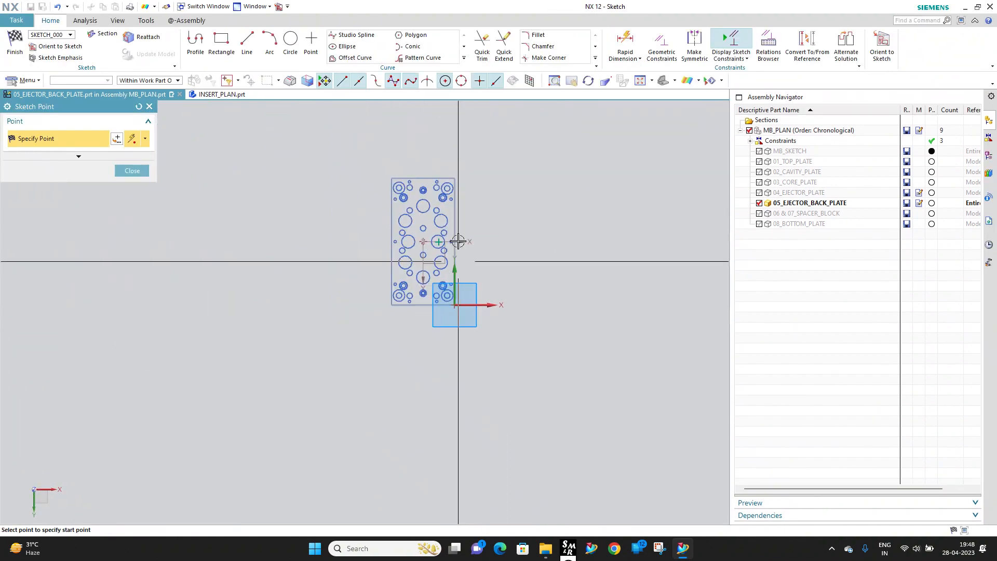
scroll(455, 175, "up", 6)
left_click(444, 267)
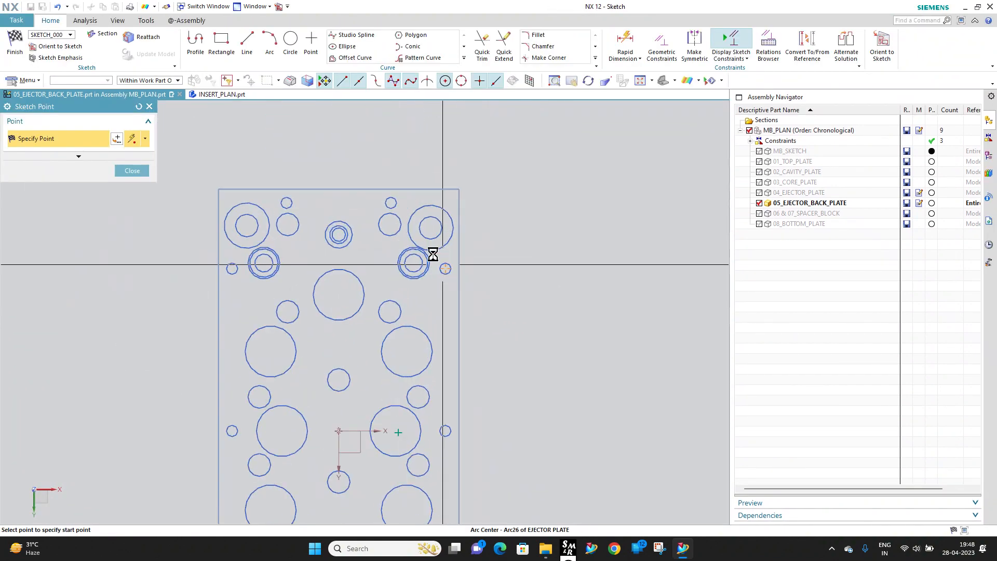
left_click(390, 203)
left_click(288, 203)
left_click(233, 267)
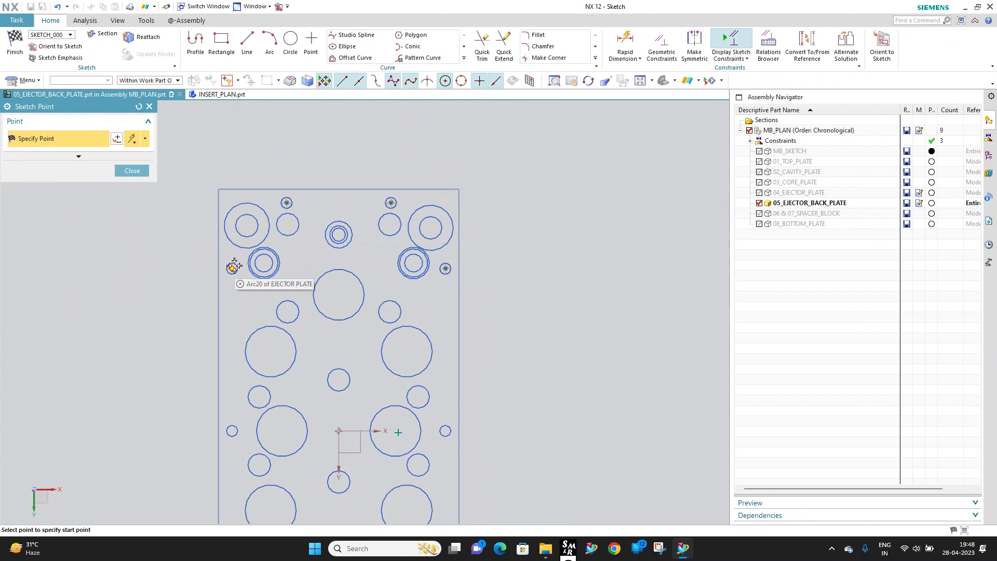
Step: Add sketch points at the centres of the two mid-length and the four other-end screw circles
scroll(308, 208, "down", 4)
scroll(280, 290, "up", 5)
left_click(278, 301)
left_click(545, 303)
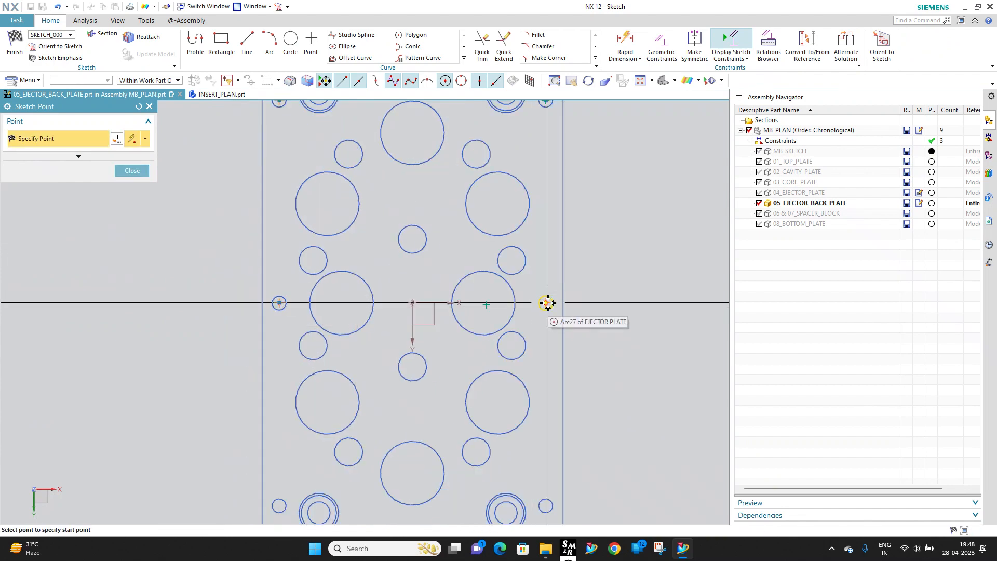
scroll(520, 363, "down", 4)
scroll(568, 426, "up", 5)
left_click(564, 427)
scroll(563, 426, "down", 4)
scroll(539, 438, "up", 5)
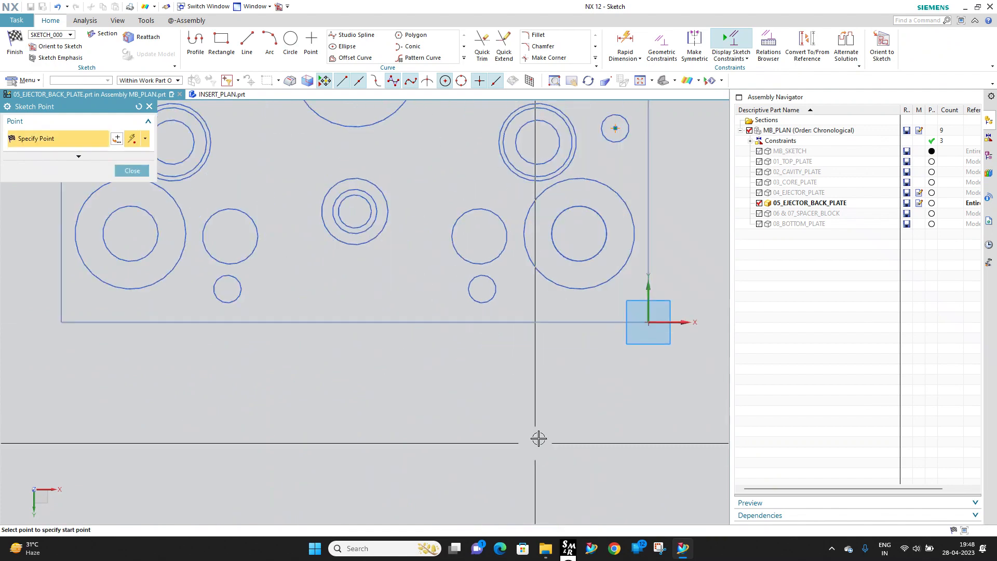
left_click(483, 288)
left_click(228, 289)
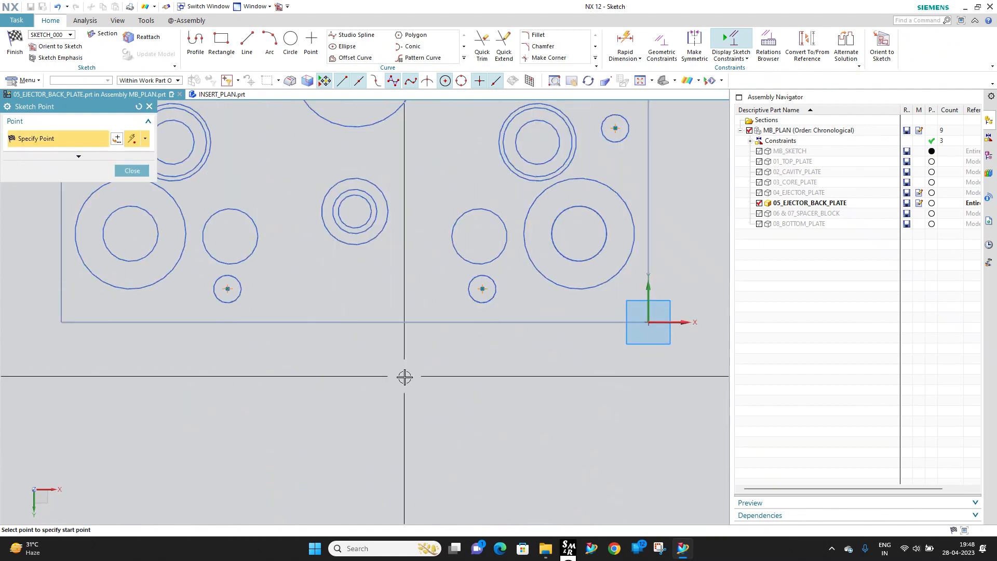
scroll(415, 375, "down", 4)
scroll(315, 282, "up", 4)
left_click(322, 279)
Step: Delete the extra point near the plate's centre and finish the hole position sketch
scroll(325, 279, "down", 5)
scroll(385, 269, "up", 3)
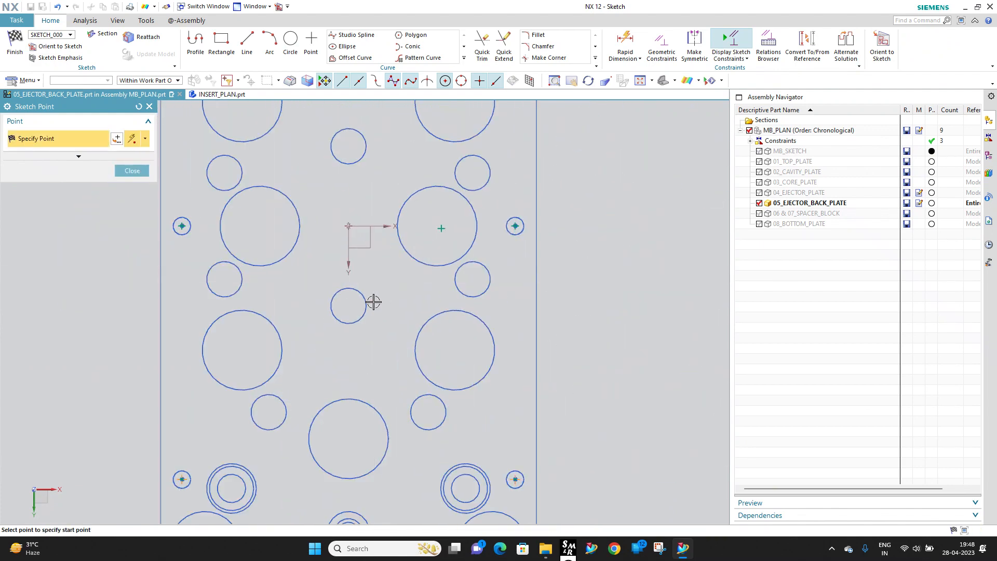
scroll(373, 304, "down", 3)
scroll(399, 280, "up", 3)
key("Escape")
left_click_drag(379, 248, 412, 296)
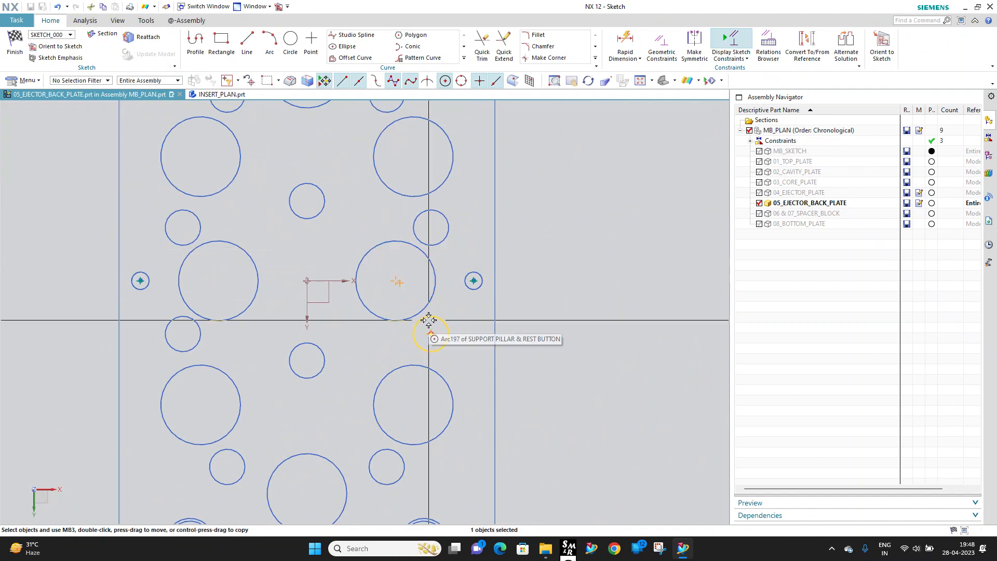
key("Delete")
left_click(8, 41)
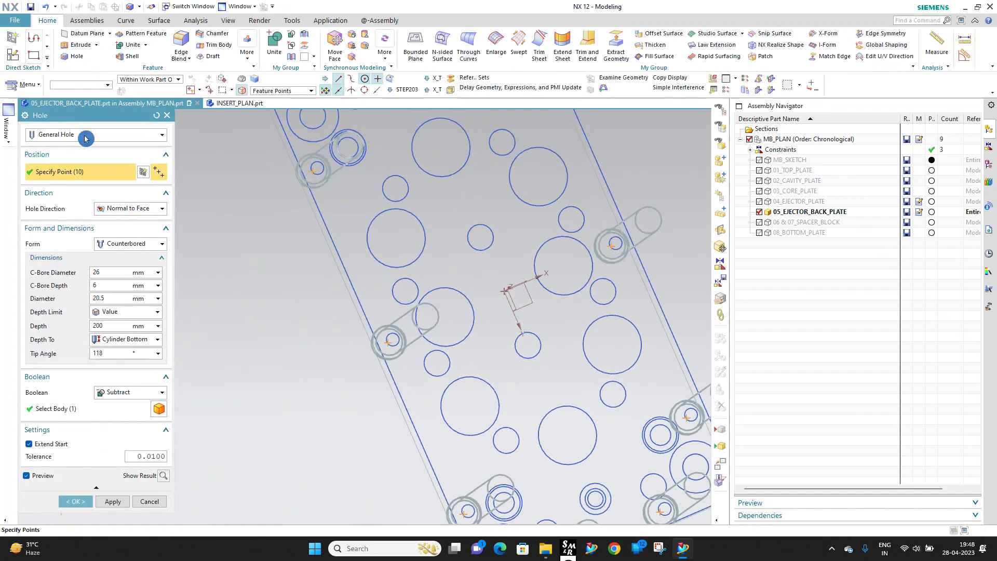
Step: Set the holes to counterbored Screw Clearance Holes for M10 Socket Head 4762 screws with a Normal (H13) fit
left_click(70, 135)
left_click(73, 168)
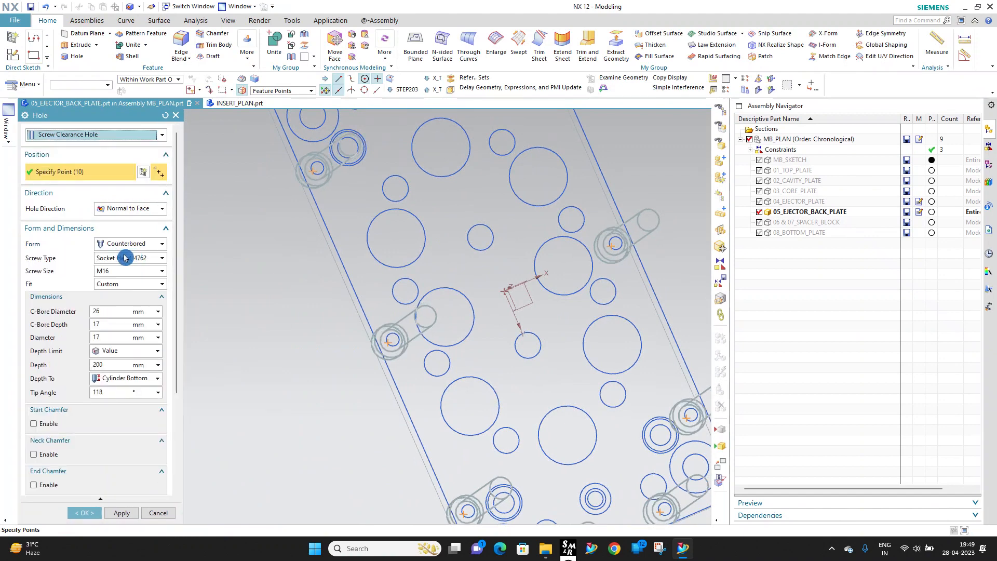
left_click(124, 271)
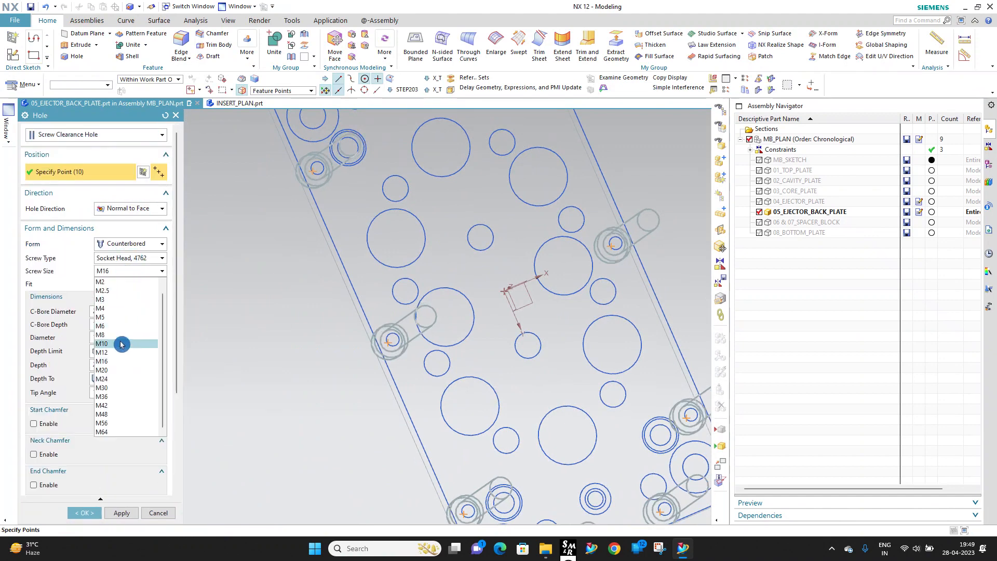
left_click(121, 344)
left_click(138, 284)
left_click(133, 301)
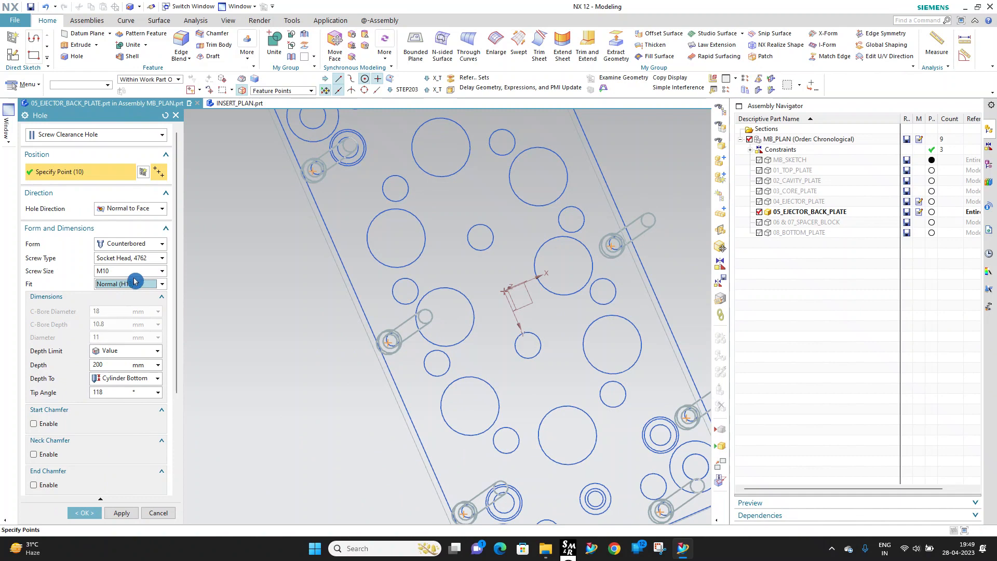
Step: Change the fit to Custom, set the counterbore depth to 11 mm and create the ten screw holes
middle_click_drag(434, 251, 192, 274)
left_click(144, 285)
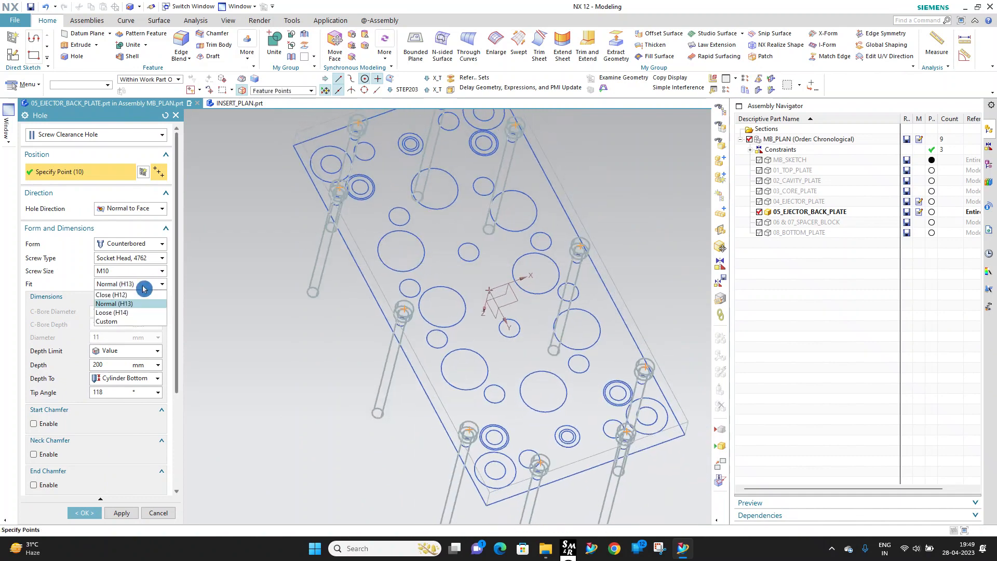
left_click(125, 322)
left_click_drag(109, 324, 12, 320)
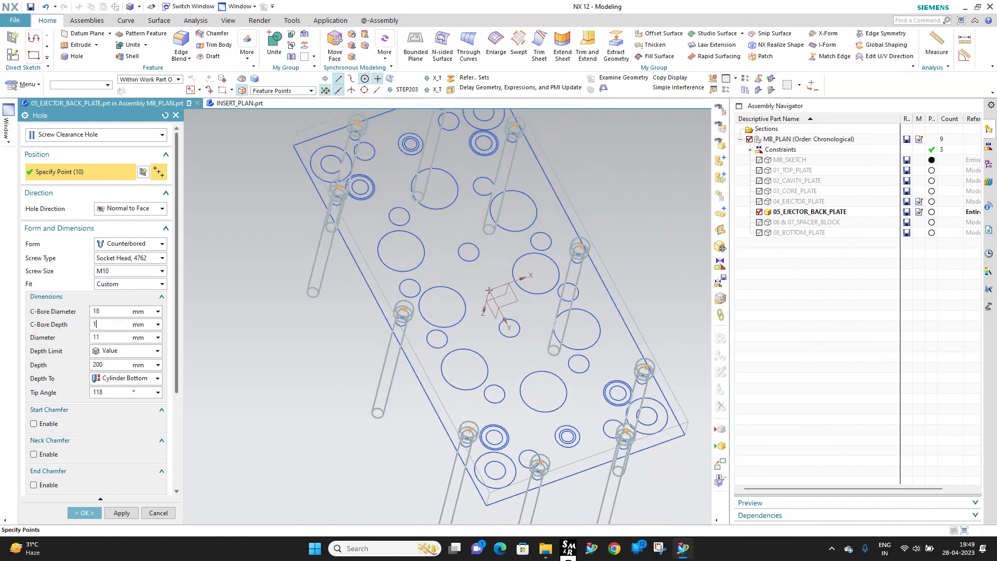
middle_click(301, 286)
Step: Display the back plate shaded and inspect its screw holes and the guide pillar circles near the corners
scroll(235, 323, "down", 1)
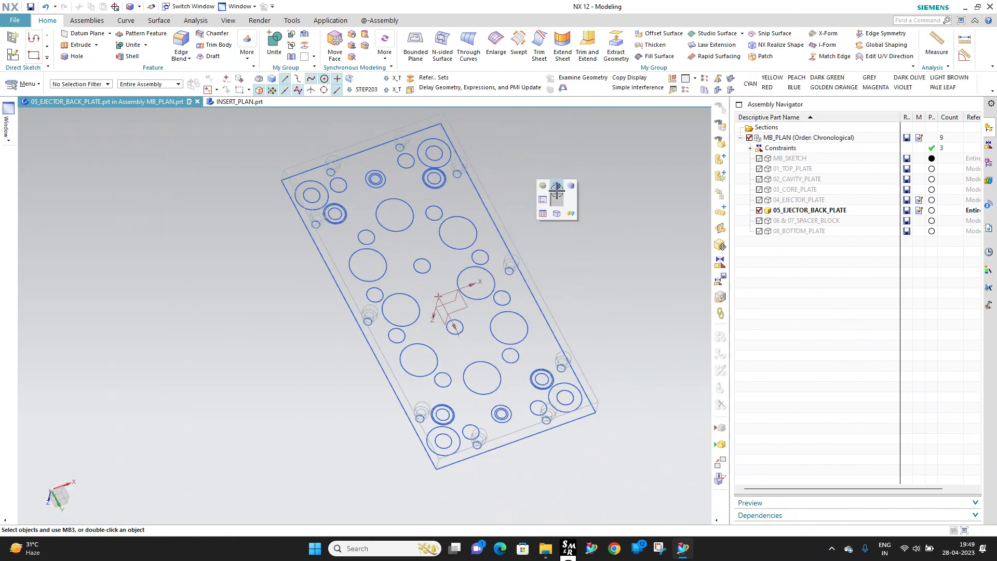
right_click_drag(557, 190, 556, 186)
scroll(441, 233, "up", 1)
middle_click_drag(441, 232, 415, 377)
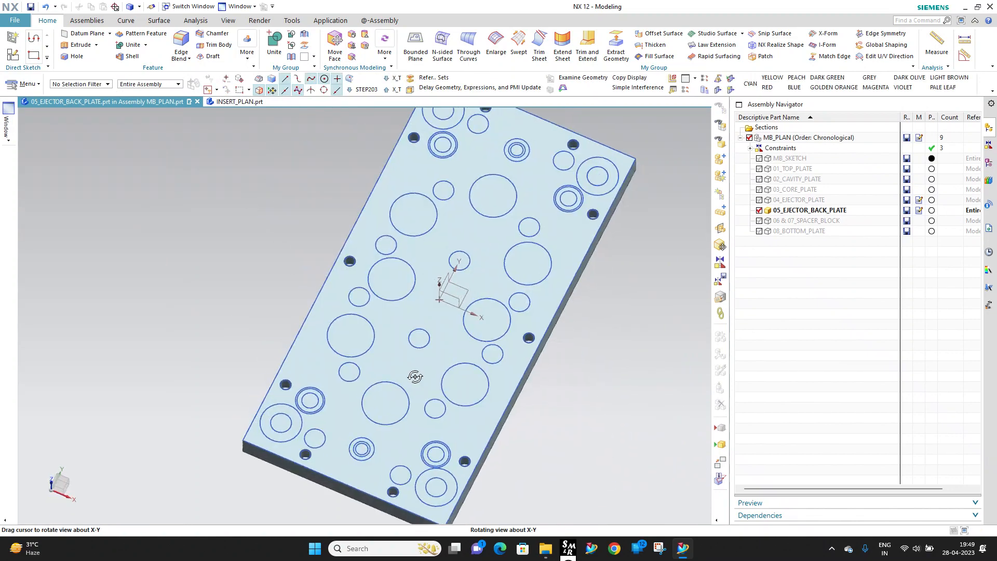
scroll(415, 375, "down", 3)
scroll(388, 393, "up", 4)
scroll(468, 397, "up", 5)
scroll(266, 271, "down", 3)
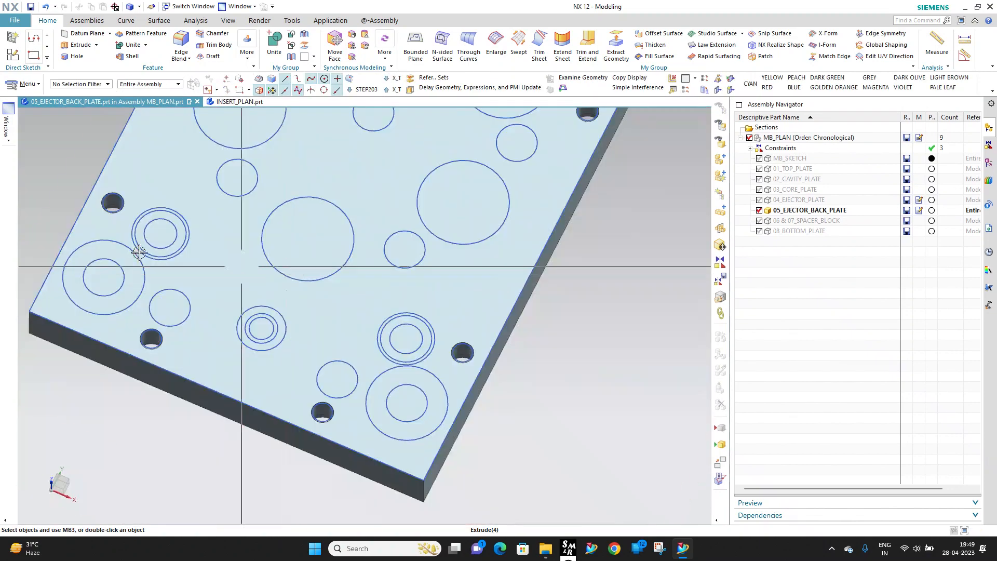
scroll(132, 251, "up", 5)
scroll(349, 285, "down", 4)
scroll(289, 226, "up", 3)
Step: Measure the diameter of the outermost ejector guide pillar circle near the plate's corner
left_click(964, 39)
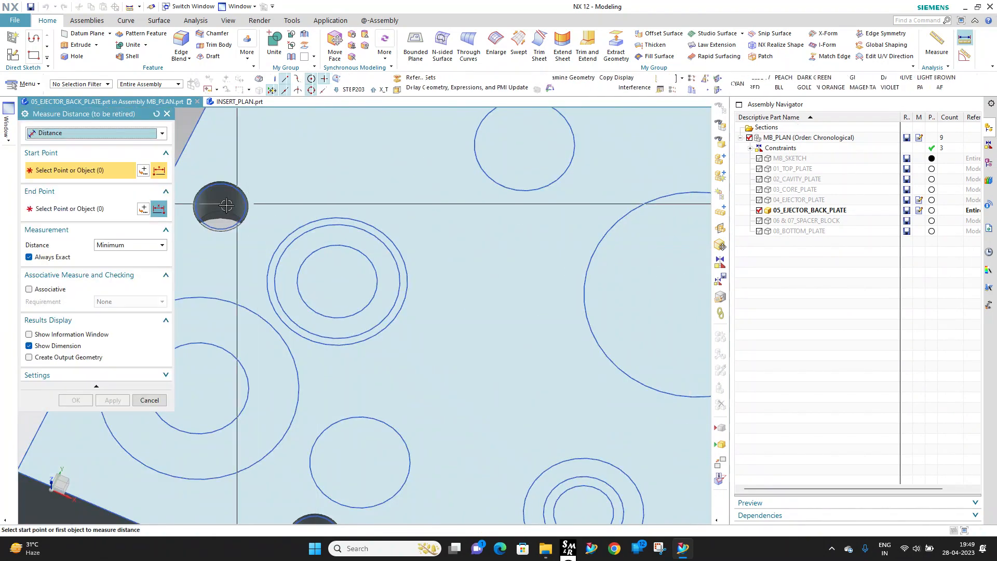
left_click(78, 133)
left_click(78, 196)
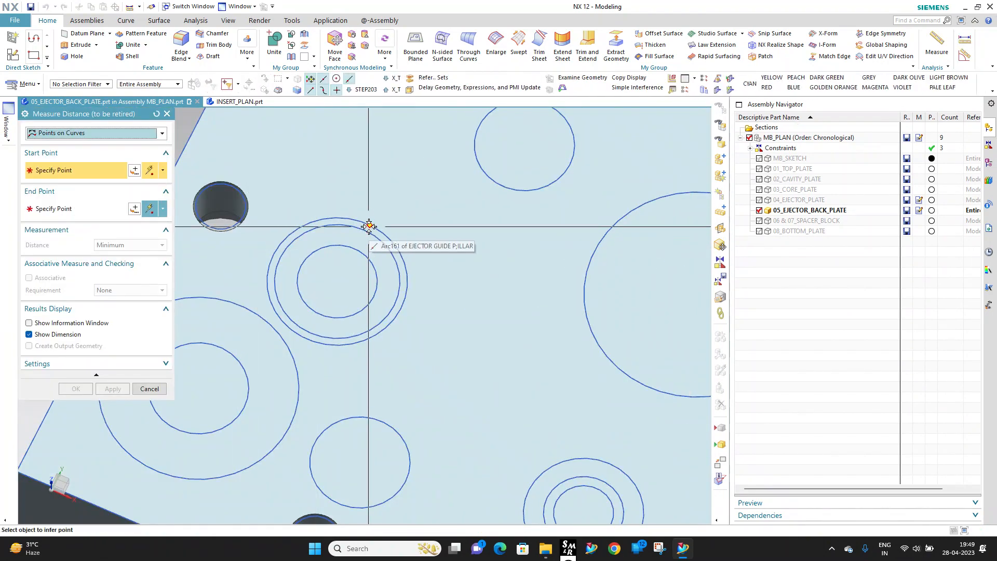
left_click(95, 135)
left_click(63, 203)
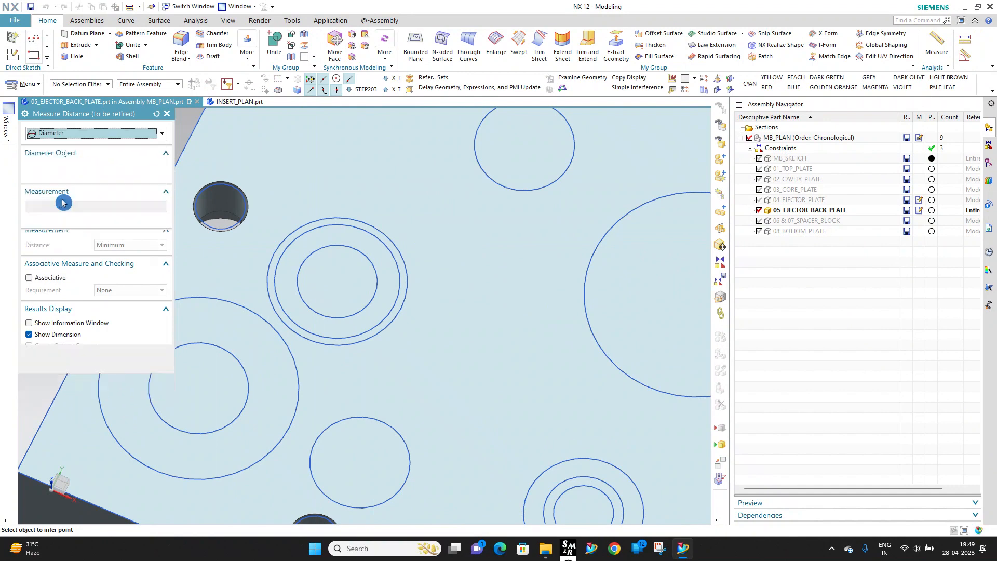
left_click(336, 218)
key("Escape")
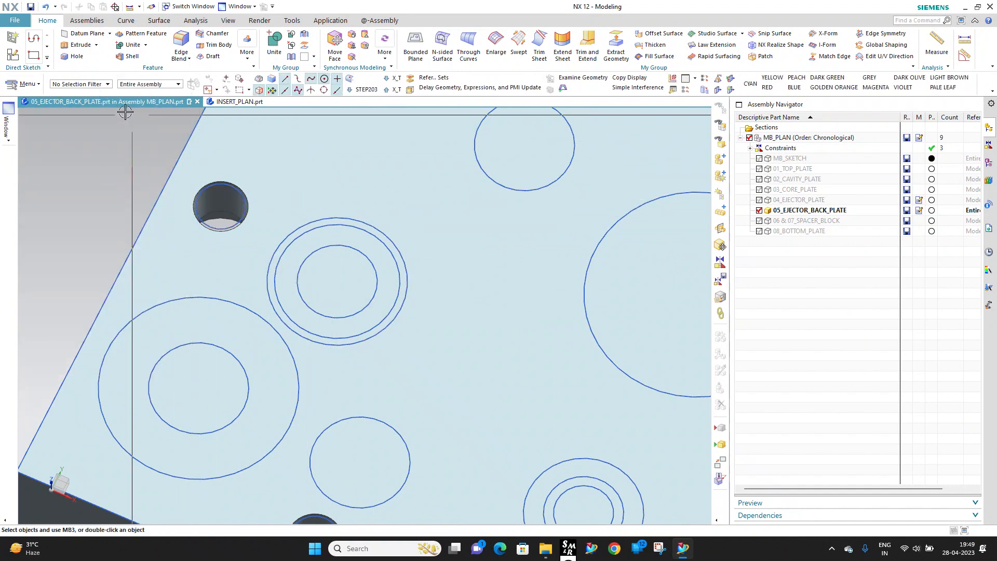
Step: Start a Hole positioned at the centres of the four ejector guide pillar circle groups near the plate's corners
left_click(389, 249)
scroll(283, 259, "down", 5)
scroll(499, 359, "up", 2)
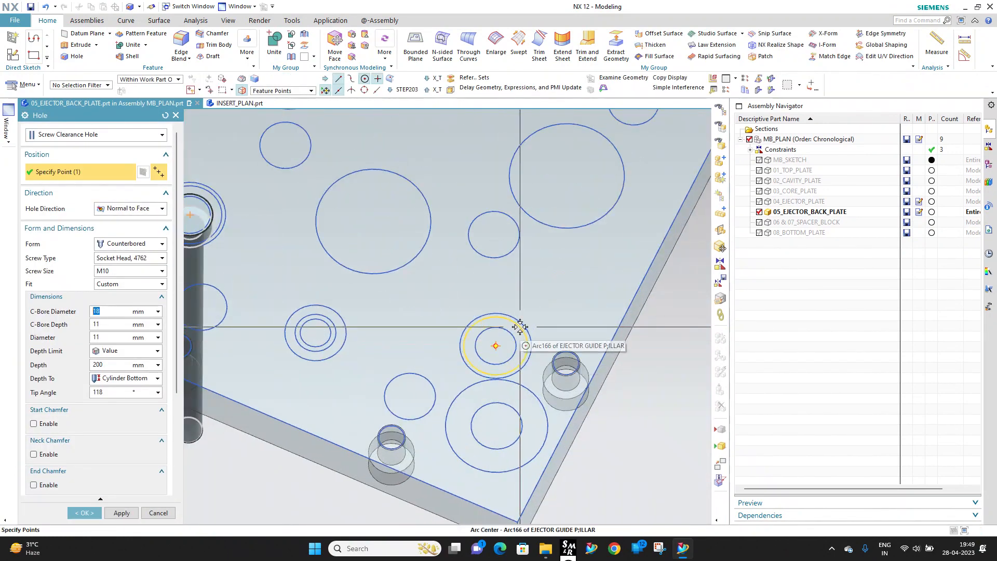
left_click(519, 328)
scroll(488, 399, "down", 5)
scroll(608, 178, "up", 3)
left_click(554, 224)
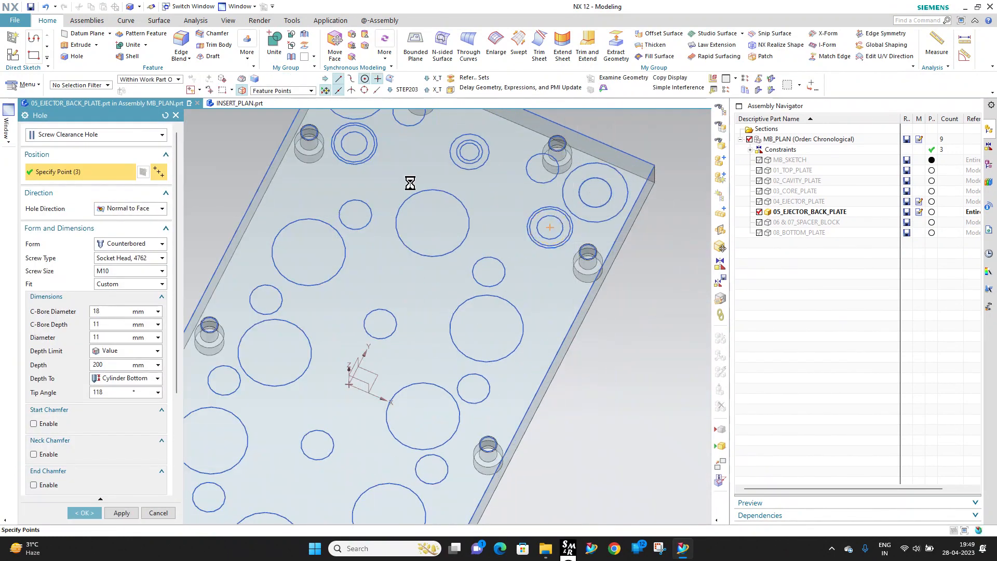
scroll(346, 153, "up", 4)
left_click(380, 167)
scroll(344, 283, "down", 4)
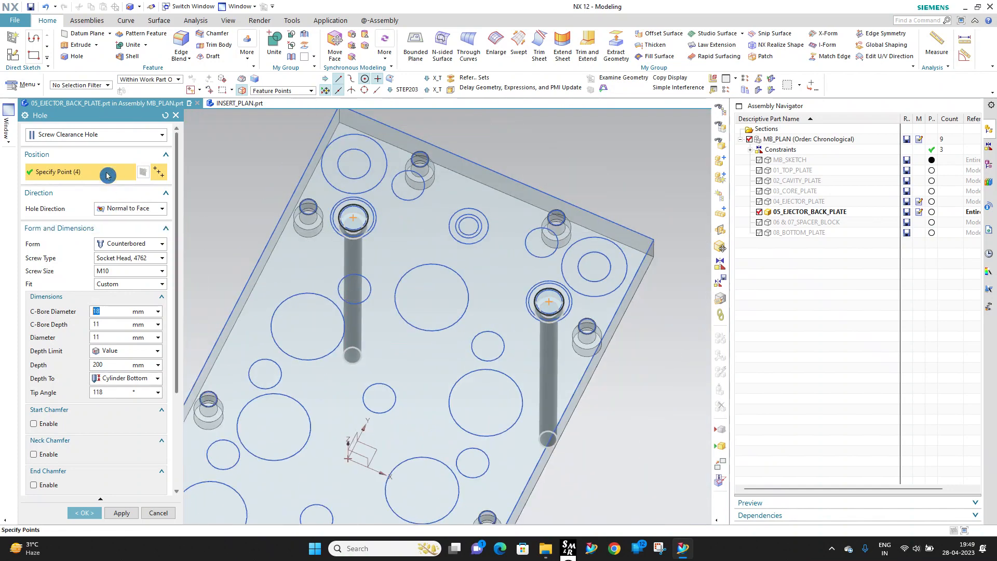
Step: Switch to a counterbored General Hole with 29 mm counterbore diameter, 4.1 mm counterbore depth and 25.05 mm diameter, and create the four guide pillar holes
left_click(98, 134)
left_click(52, 147)
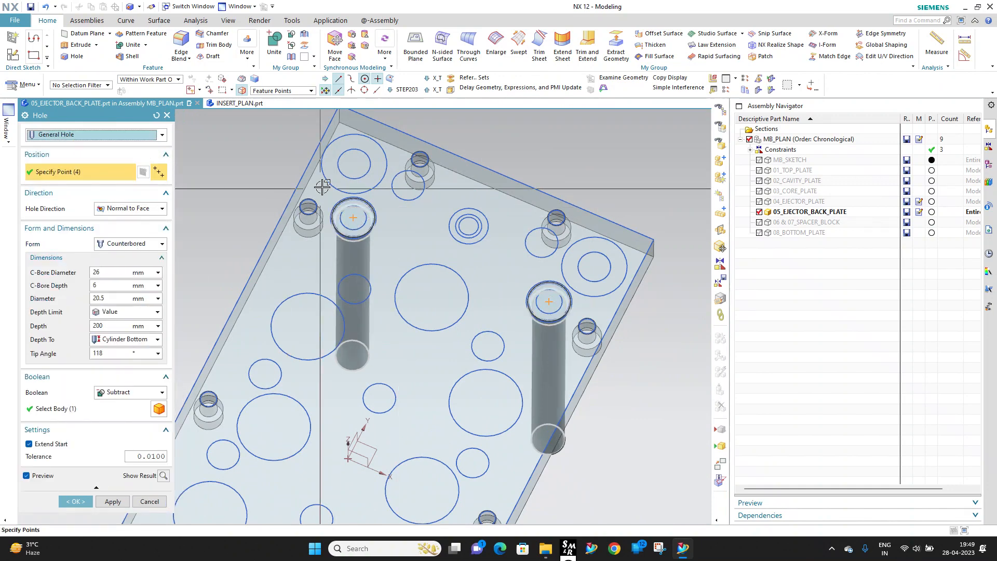
scroll(332, 195, "up", 5)
scroll(349, 218, "up", 2)
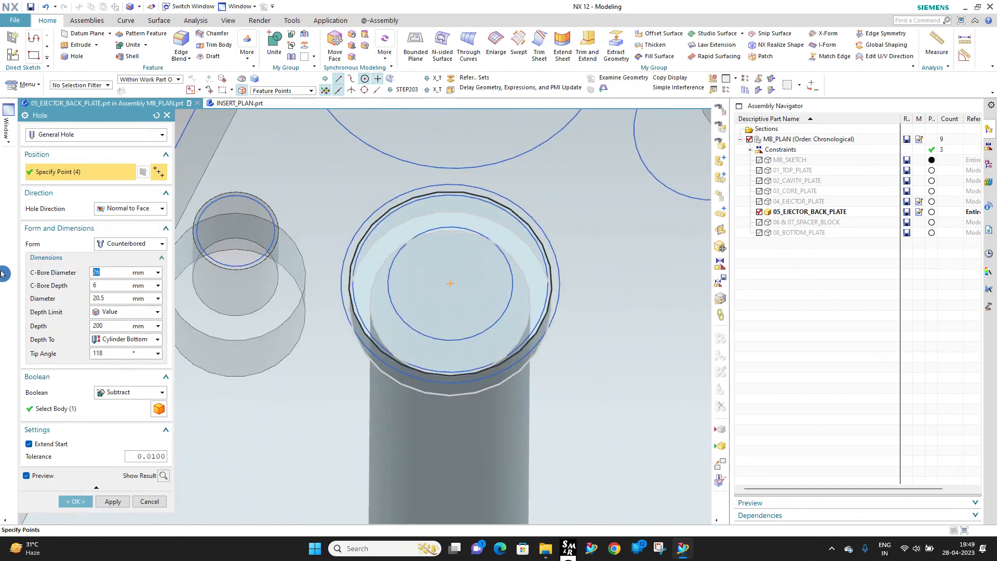
key("Return")
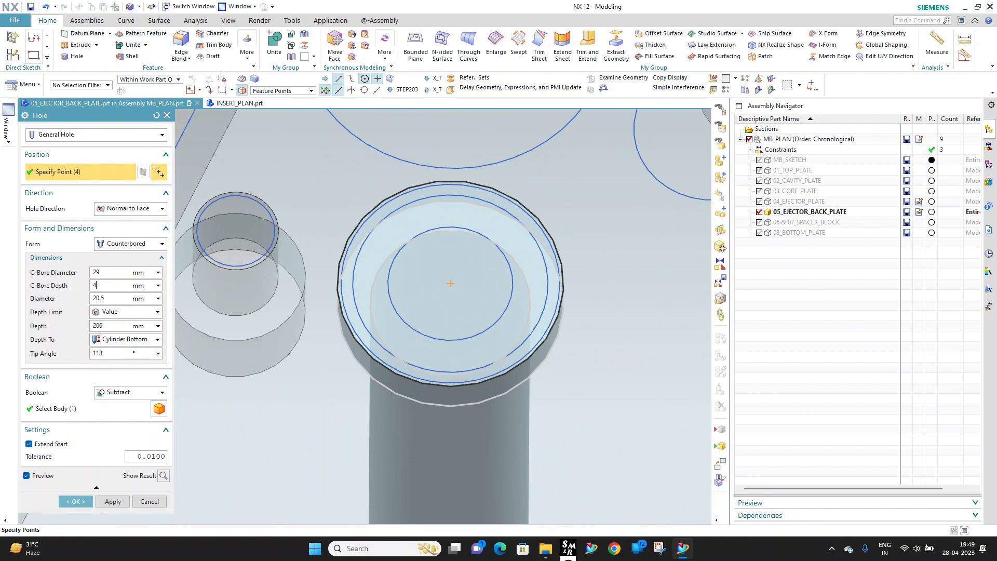
key("Return")
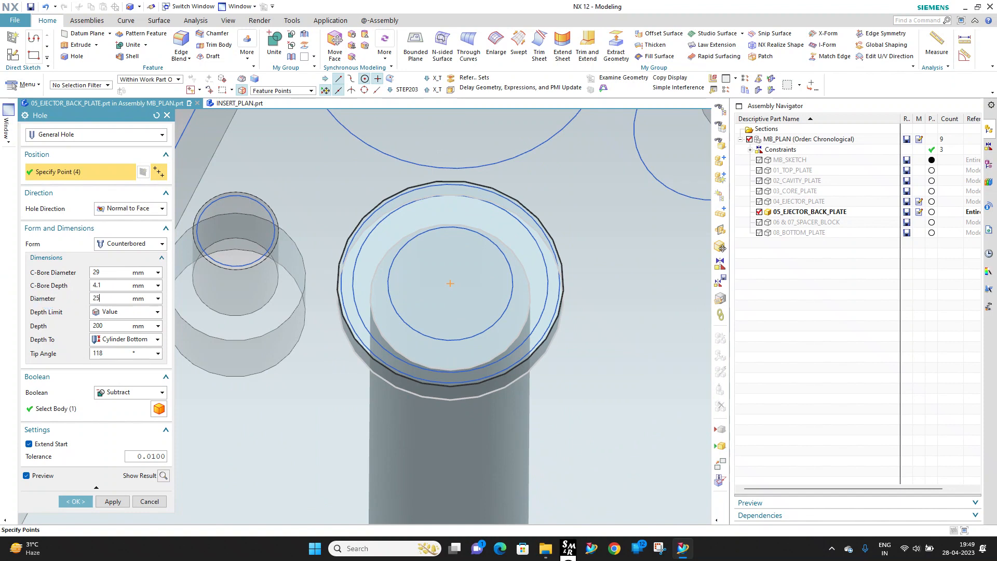
key("Return")
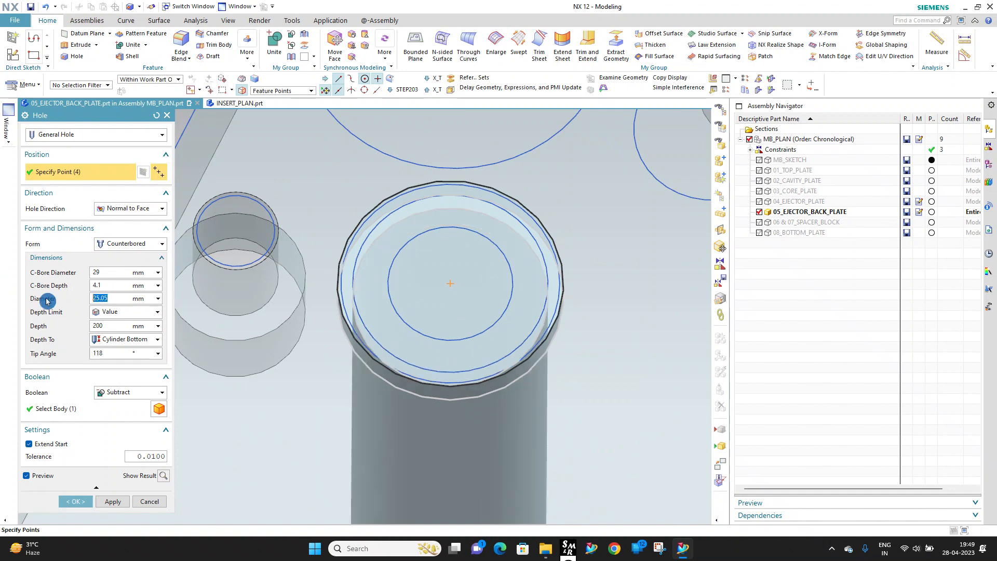
left_click(76, 502)
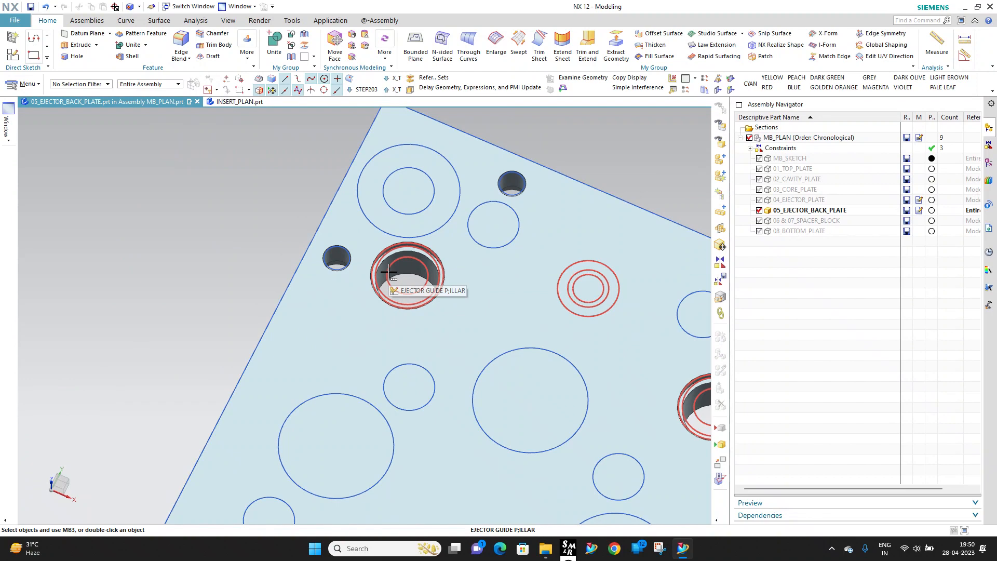
Step: Inspect the ejector guide pillar holes and the sides and underside of the ejector back plate
scroll(416, 264, "down", 5)
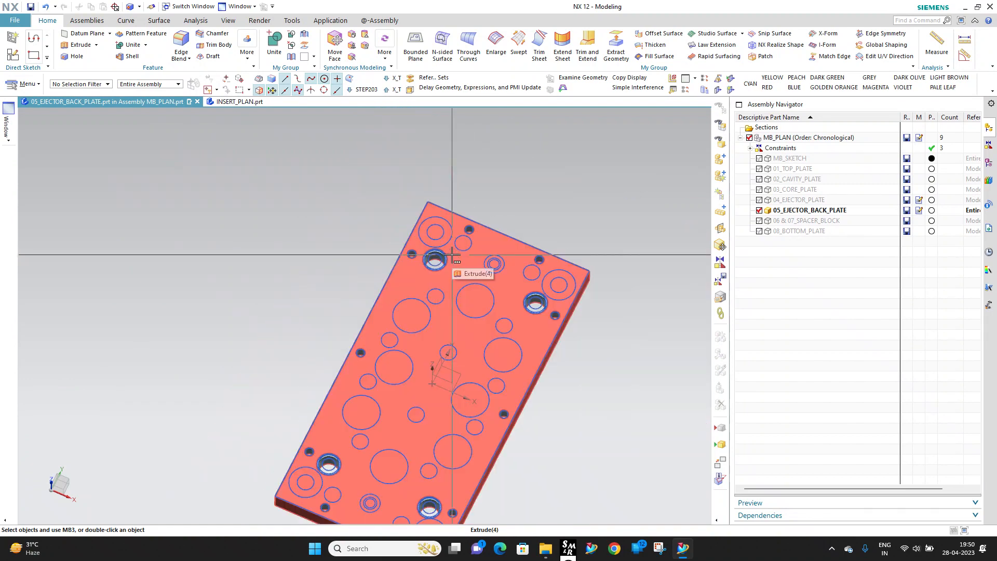
scroll(499, 313, "up", 3)
scroll(467, 291, "down", 3)
scroll(396, 370, "up", 4)
middle_click_drag(399, 343, 376, 220)
scroll(441, 332, "down", 4)
scroll(441, 332, "up", 1)
scroll(543, 328, "down", 1)
middle_click_drag(535, 327, 572, 291)
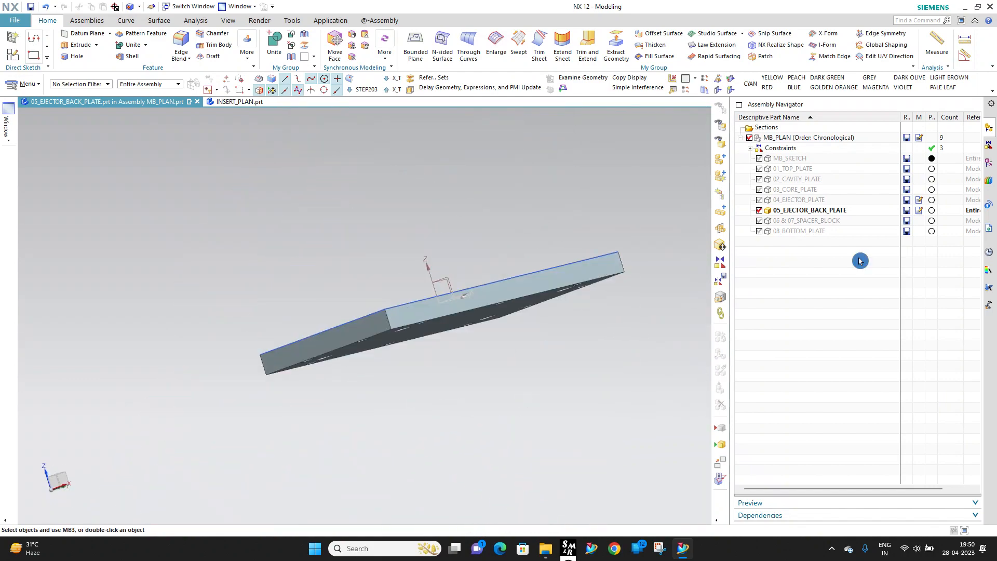
Step: Make the MB_PLAN assembly the work part and save all modified parts
double_click(798, 142)
left_click(31, 26)
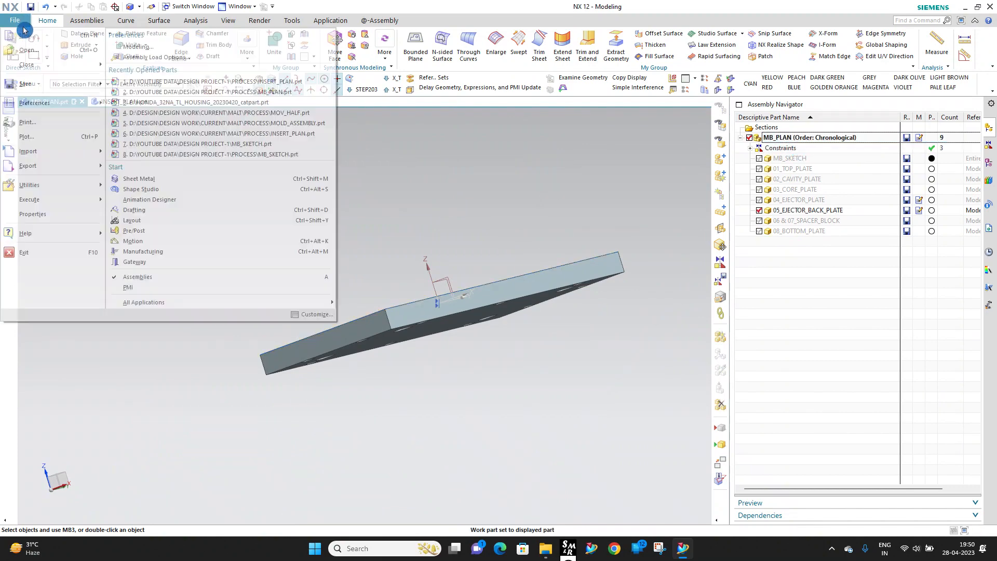
left_click(34, 83)
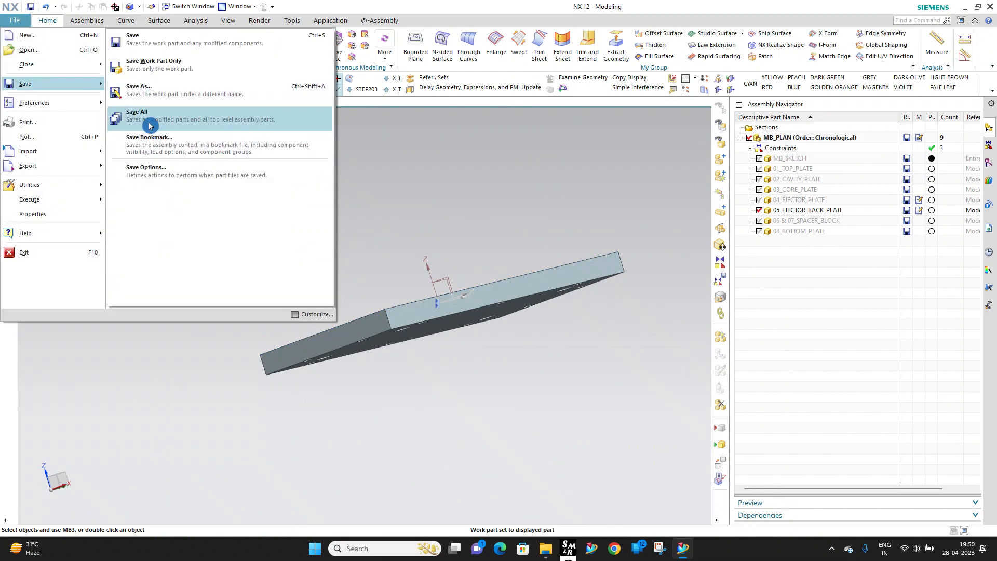
left_click(143, 114)
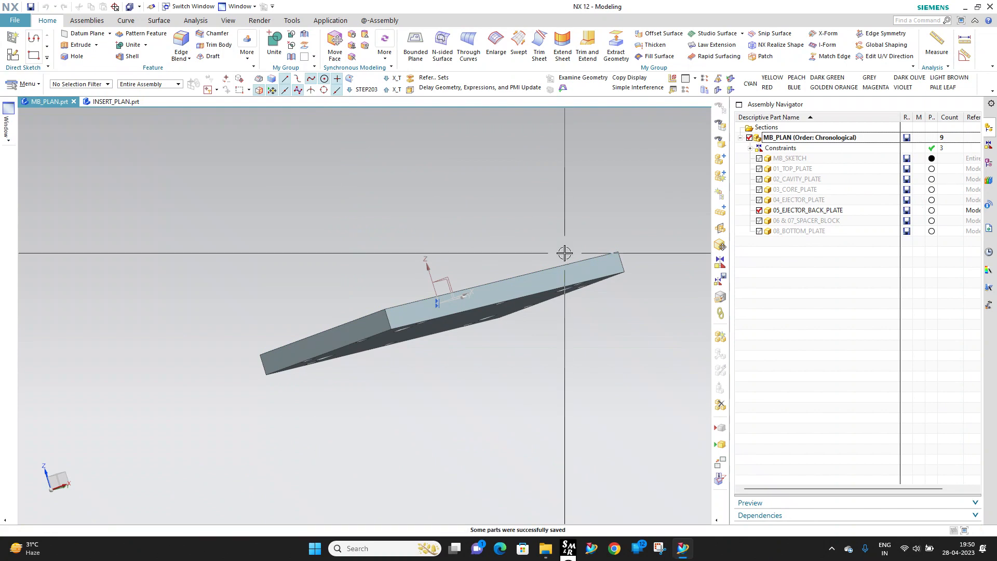
Step: Hide 05_EJECTOR_BACK_PLATE and make 06 & 07_SPACER_BLOCK the work part
middle_click_drag(565, 253, 546, 340)
left_click(760, 211)
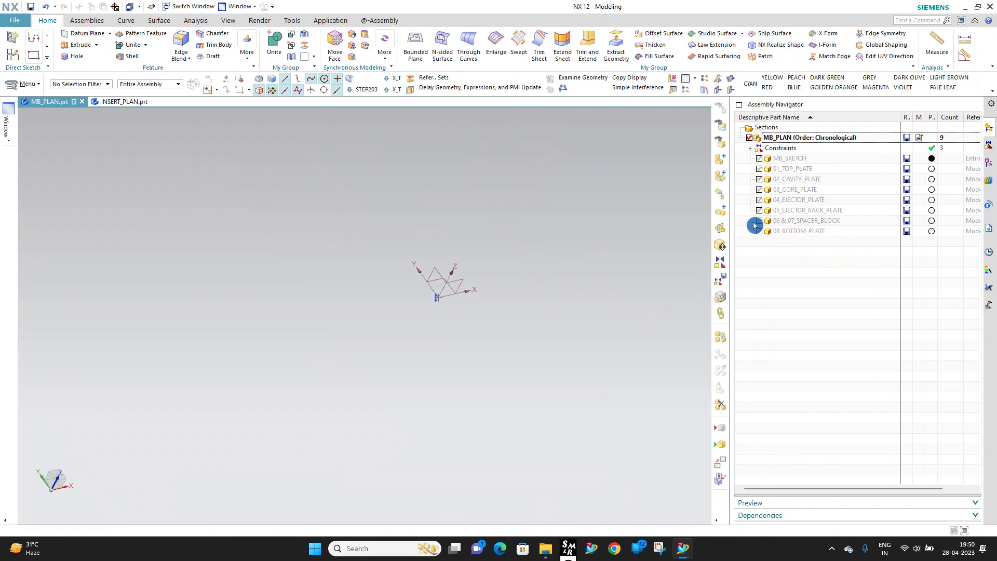
double_click(816, 220)
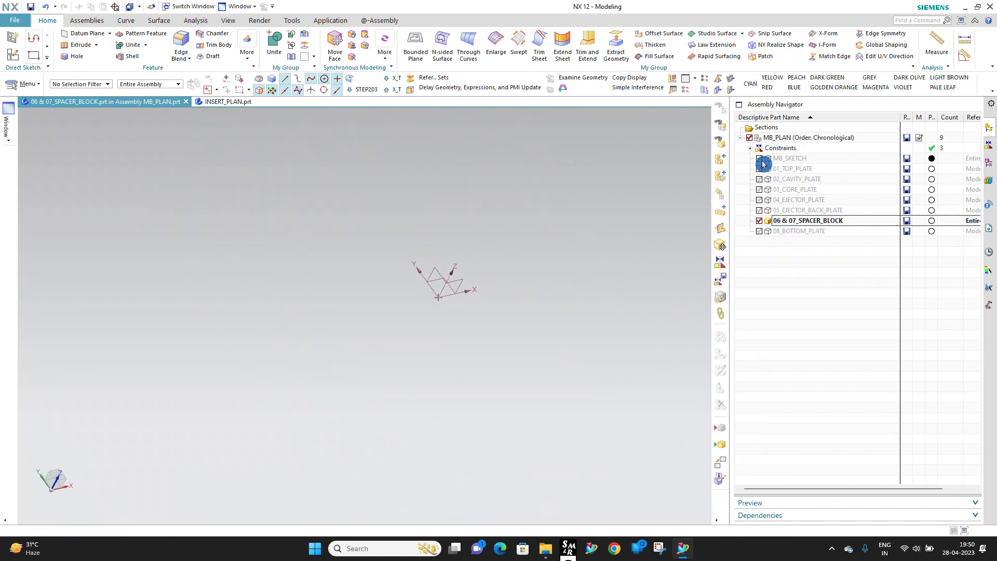
Step: Show MB_SKETCH and link its SPACER BLOCK and CORE & CAVITY PLATE sketches into the spacer block part with the WAVE Geometry Linker
scroll(441, 473, "up", 5)
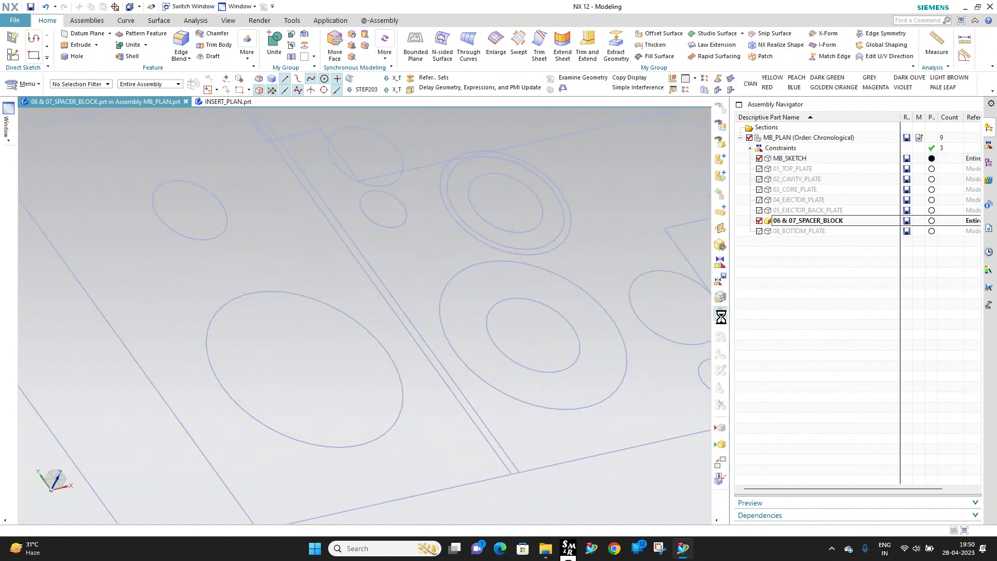
left_click(420, 350)
scroll(403, 432, "down", 5)
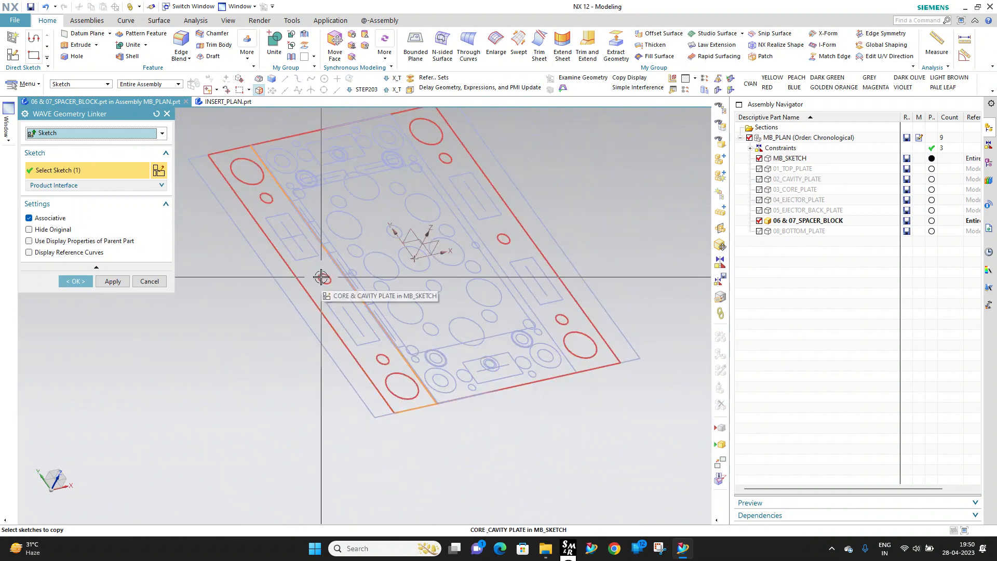
left_click(321, 277)
left_click(79, 282)
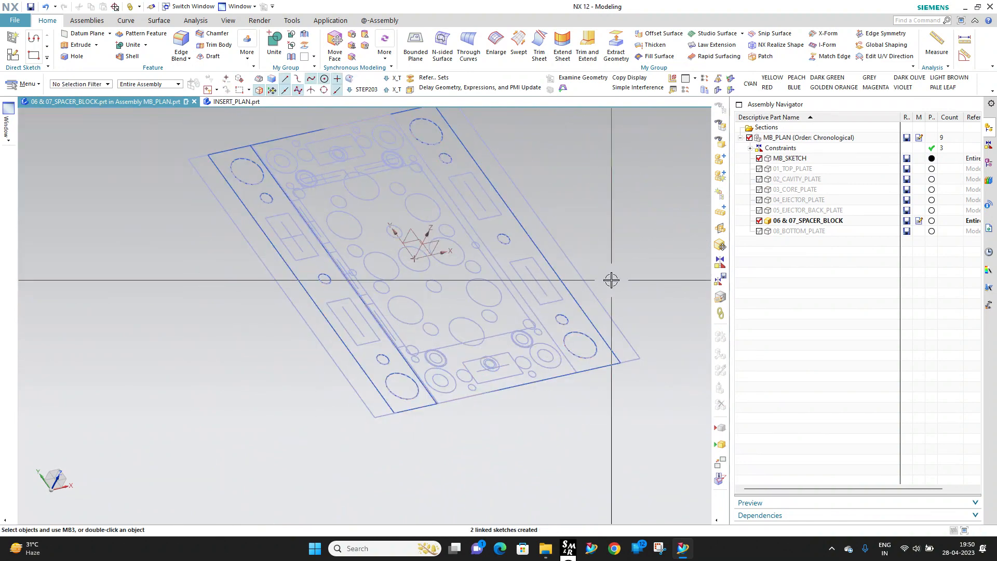
Step: Hide the linked CORE & CAVITY PLATE sketch and the MB_SKETCH component, leaving only the spacer block outline shown
left_click(989, 161)
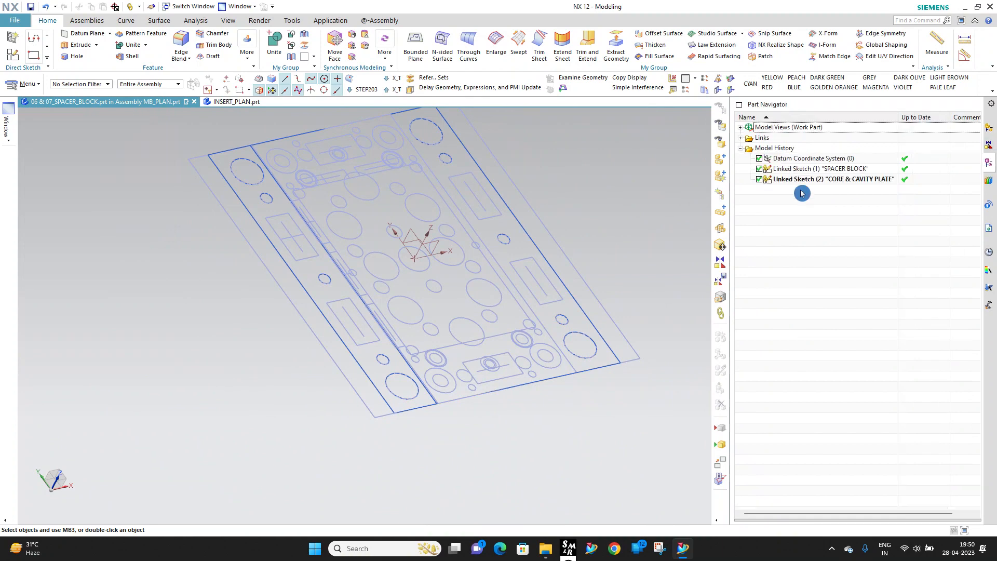
right_click(794, 184)
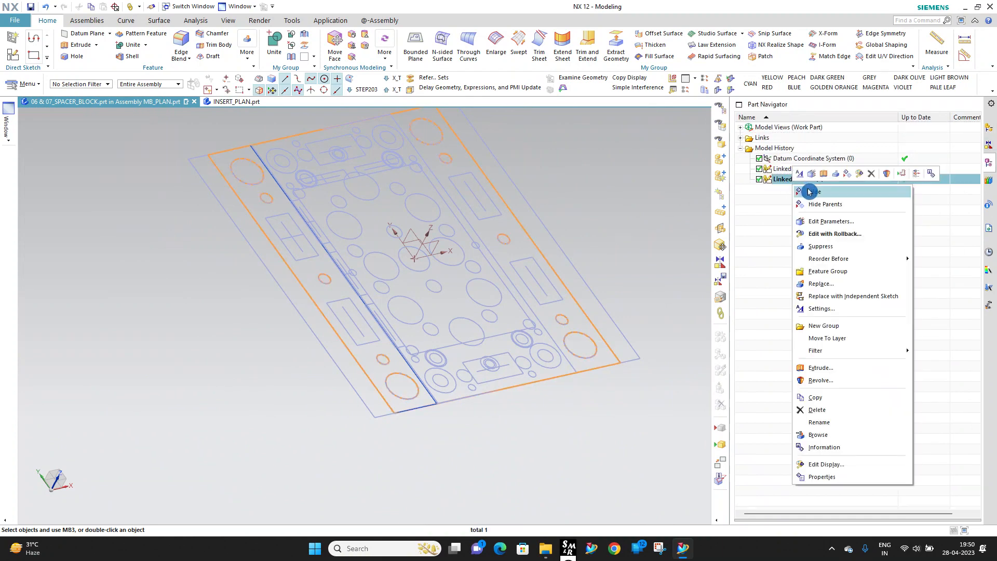
left_click(808, 190)
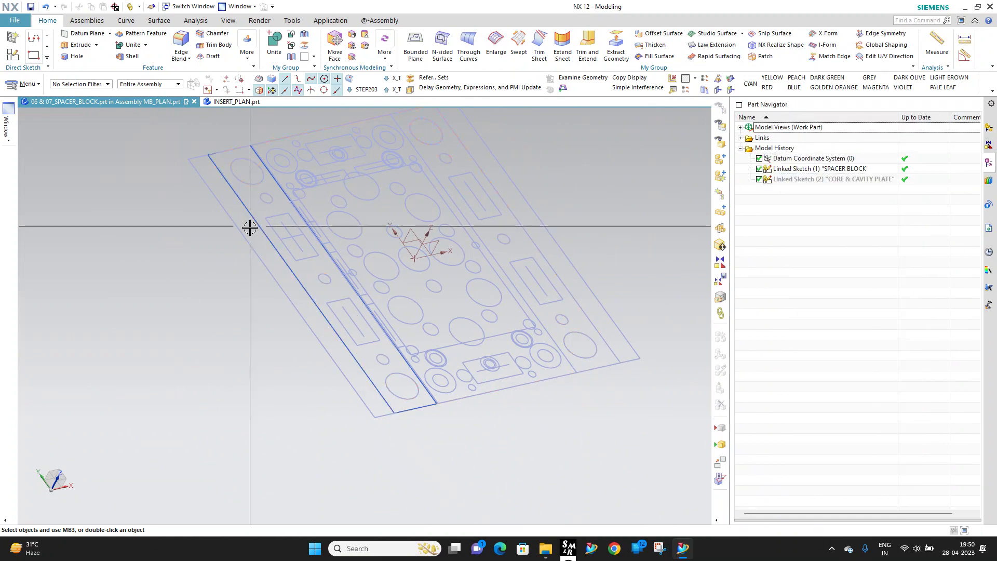
left_click(989, 128)
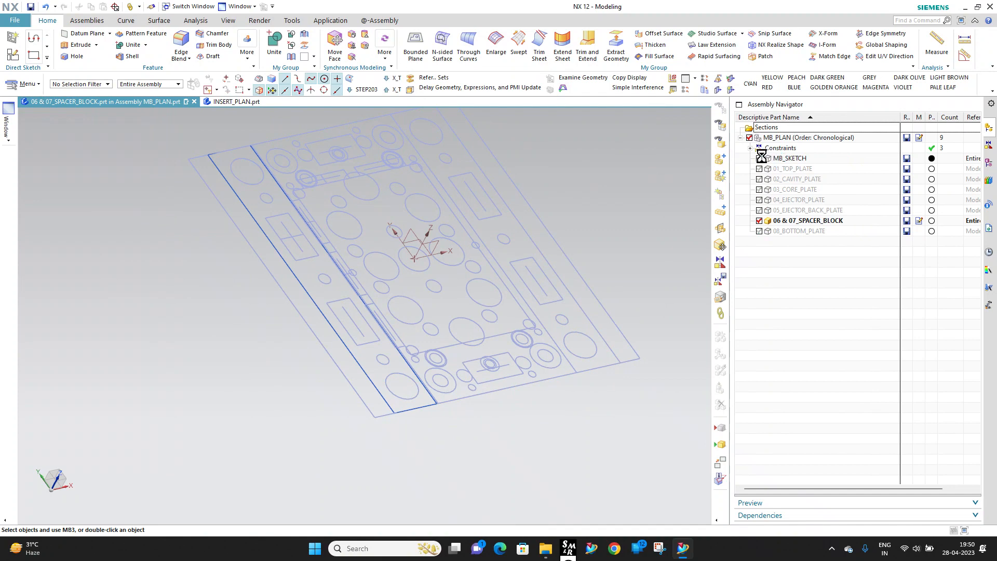
Step: Extrude the rectangular spacer block profile downward from 0 to 76 mm as a new solid
left_click(78, 45)
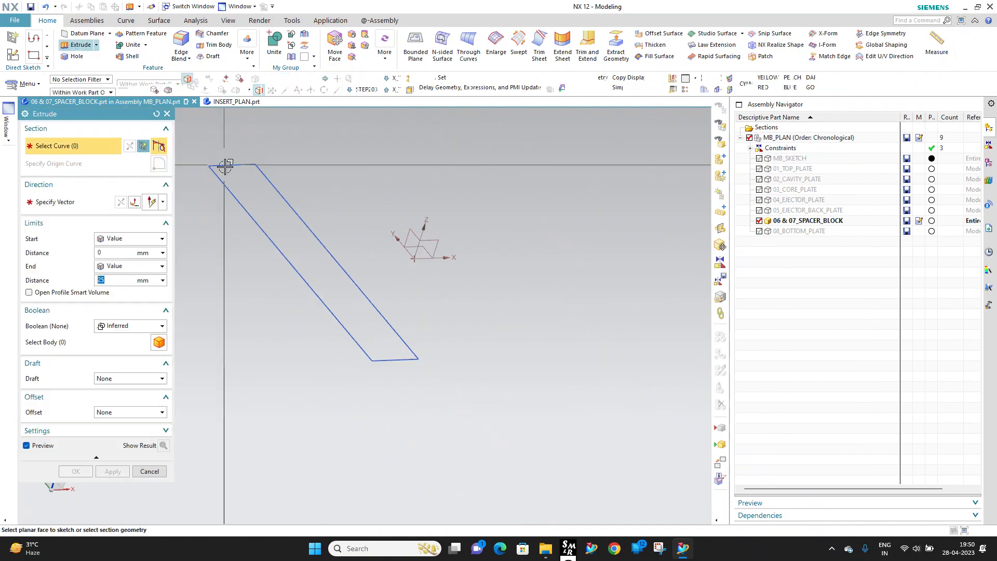
left_click(225, 167)
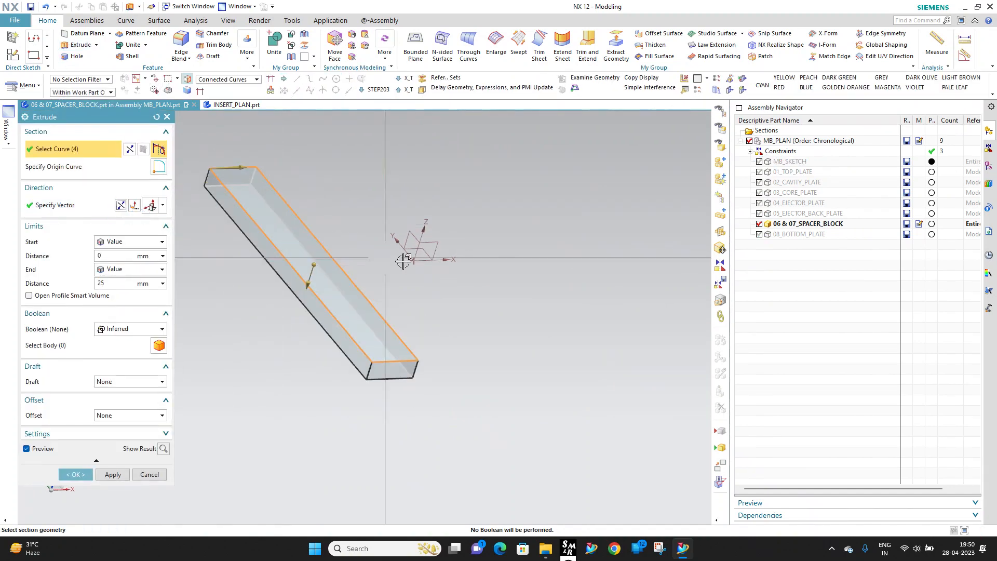
middle_click_drag(403, 260, 177, 283)
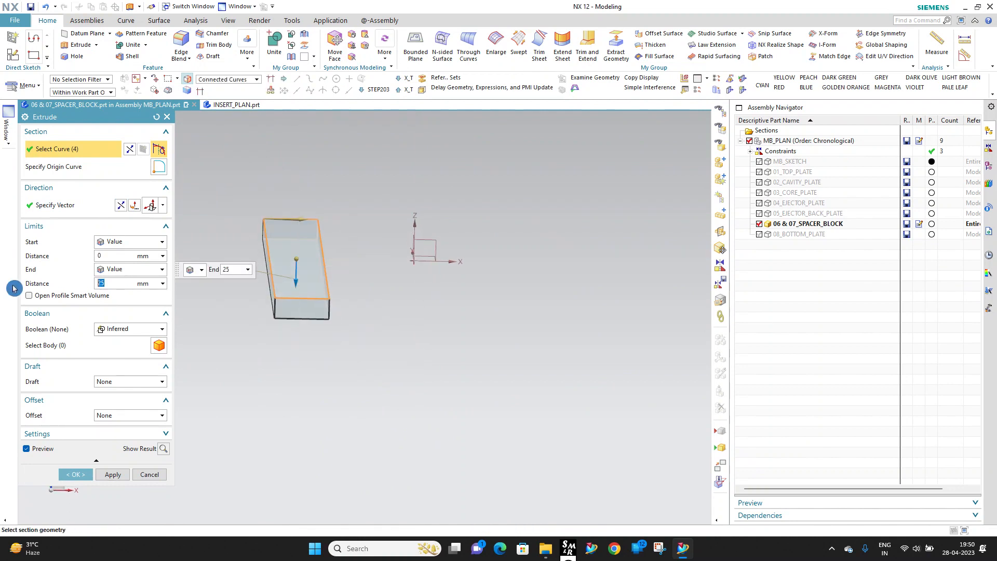
type("76")
key("Return")
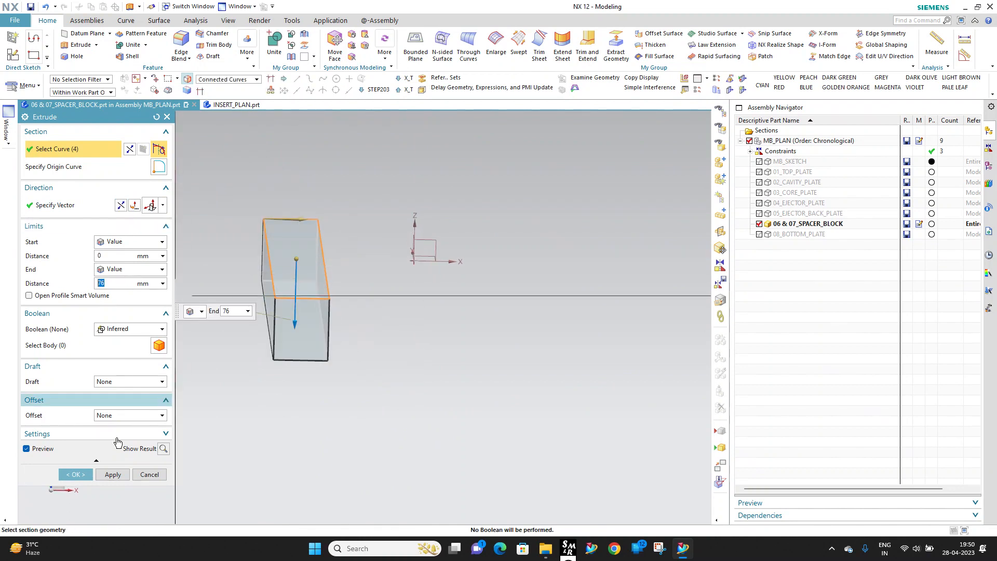
left_click(75, 475)
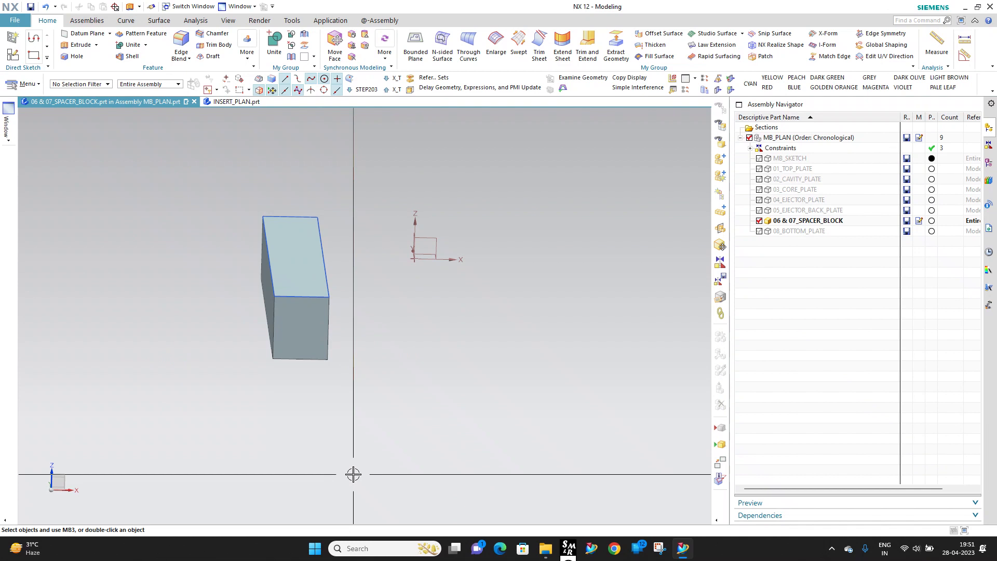
Step: Show the linked CORE & CAVITY PLATE sketch again and inspect its circles on the spacer block's upper face
middle_click_drag(298, 350, 337, 291)
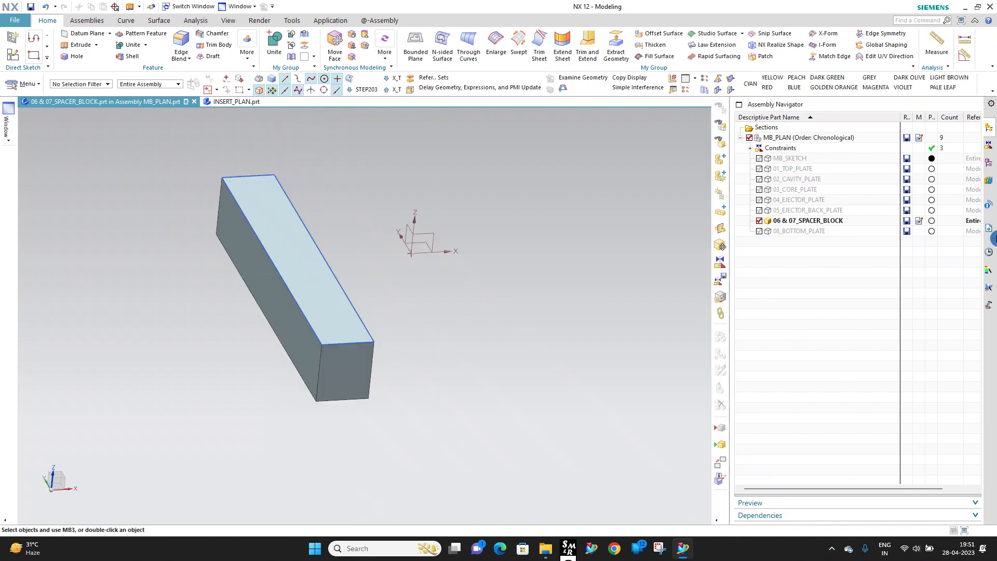
left_click(989, 168)
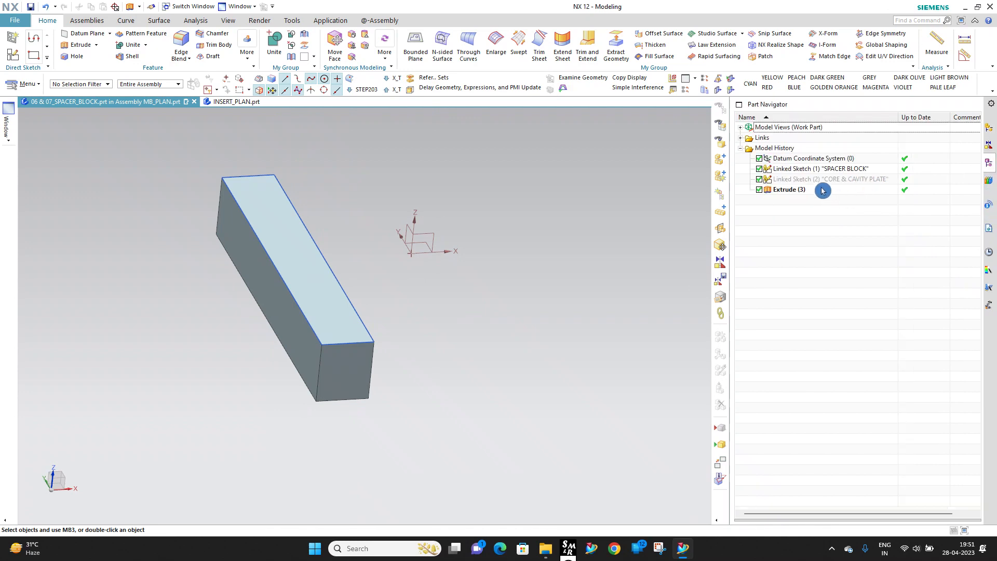
right_click(817, 180)
left_click(829, 188)
middle_click_drag(267, 249, 298, 244)
scroll(298, 244, "up", 2)
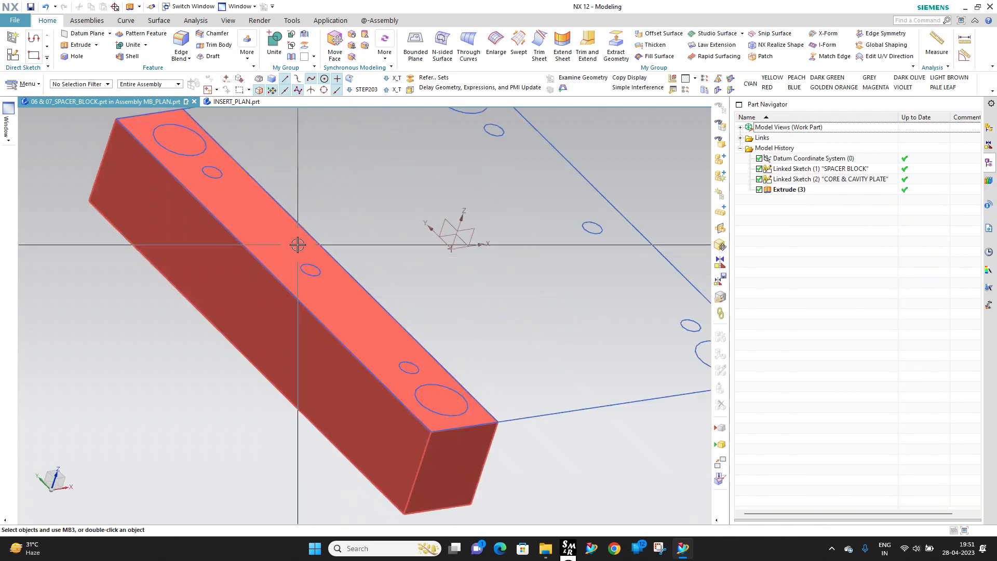
scroll(331, 293, "down", 3)
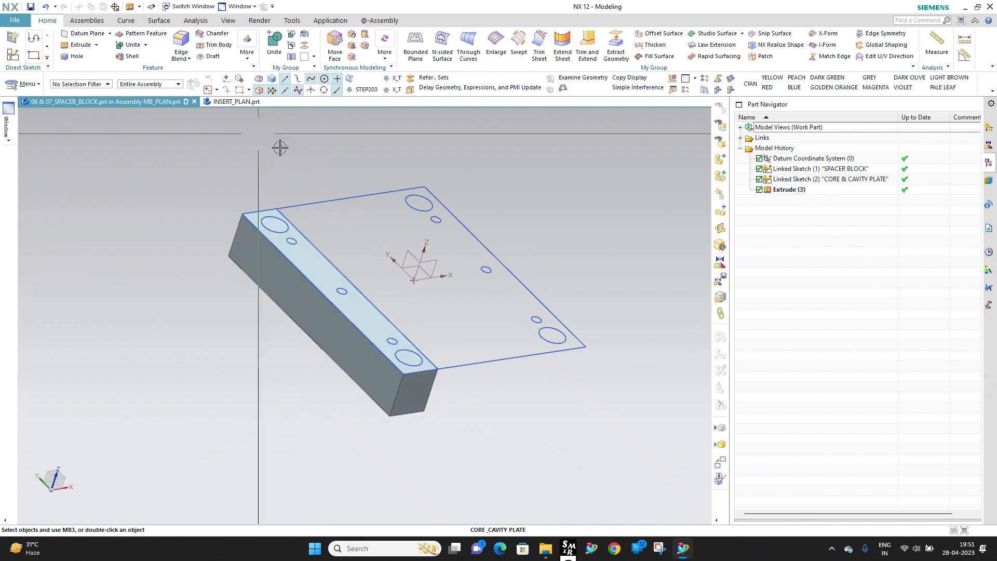
Step: Start a Hole positioned at the centres of the three small screw circles along the spacer block's upper face
scroll(290, 229, "up", 4)
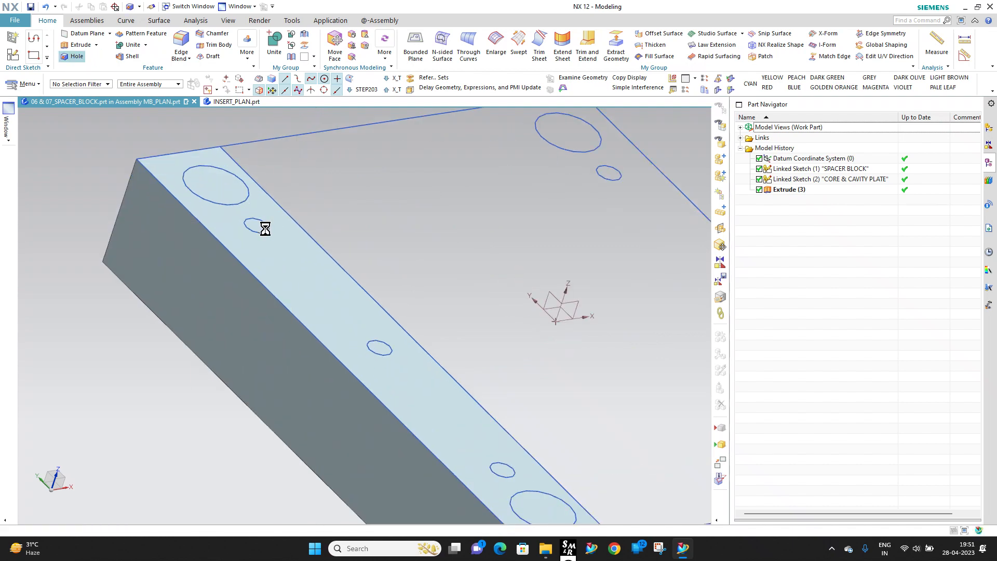
left_click(262, 227)
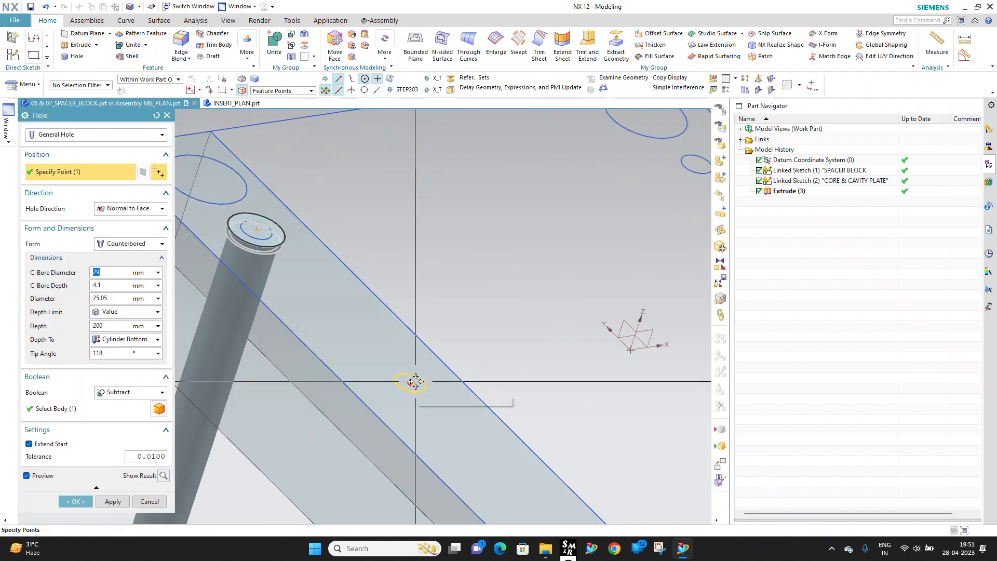
left_click(416, 382)
scroll(415, 382, "down", 3)
scroll(356, 275, "up", 4)
left_click(365, 279)
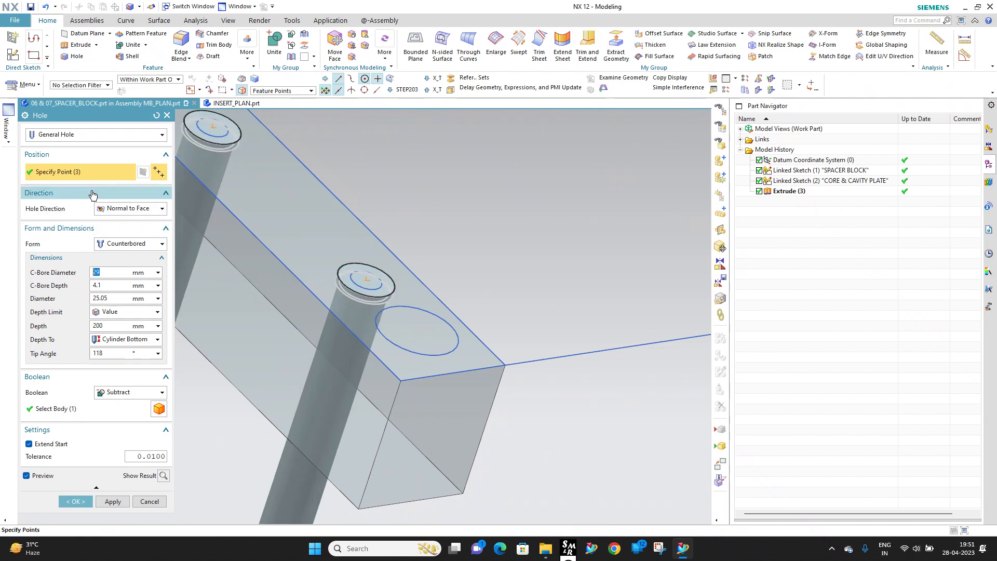
Step: Cut simple 17 mm diameter holes, 200 mm deep, at the spacer block's three screw positions
left_click(63, 137)
left_click(63, 149)
left_click(125, 245)
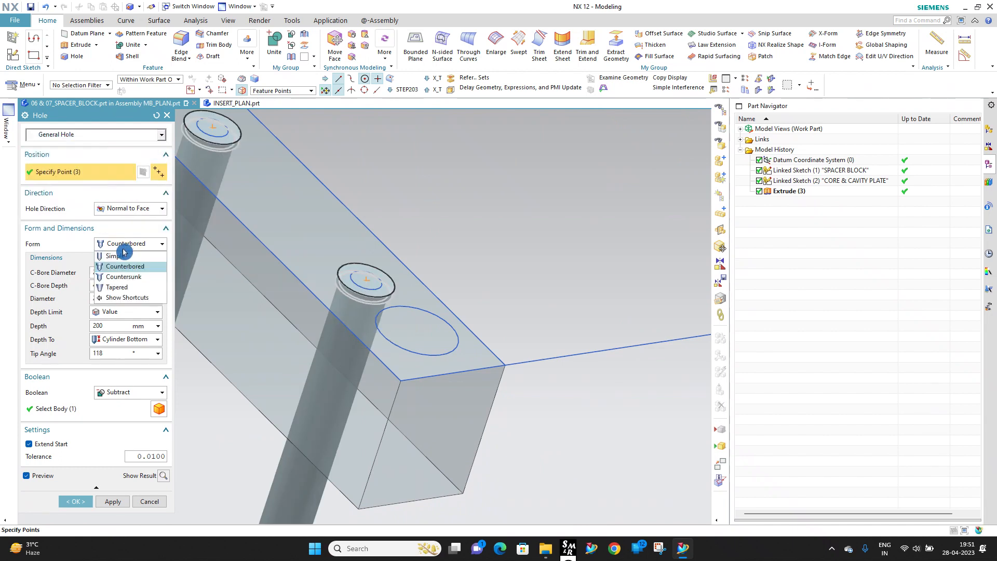
left_click(123, 254)
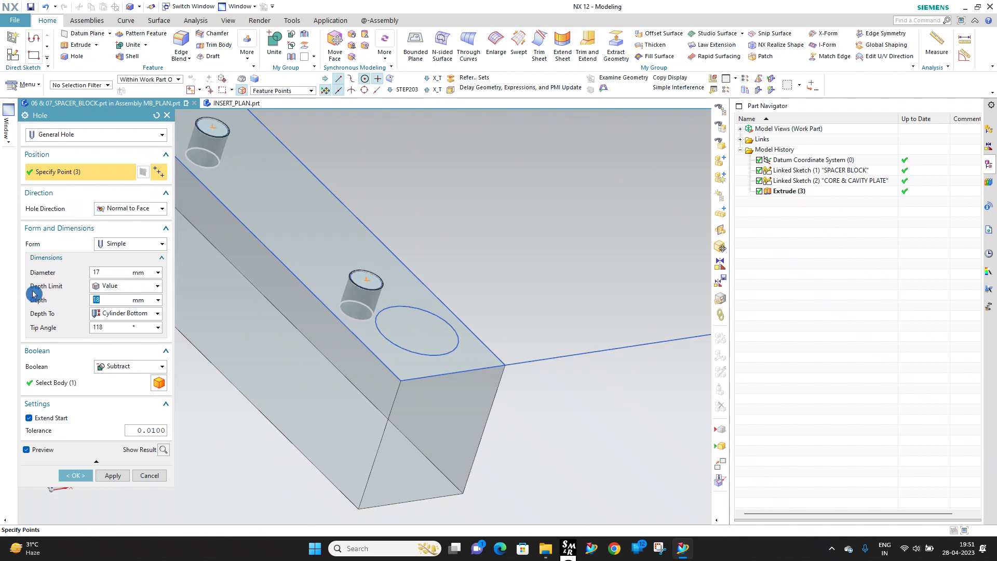
key("Return")
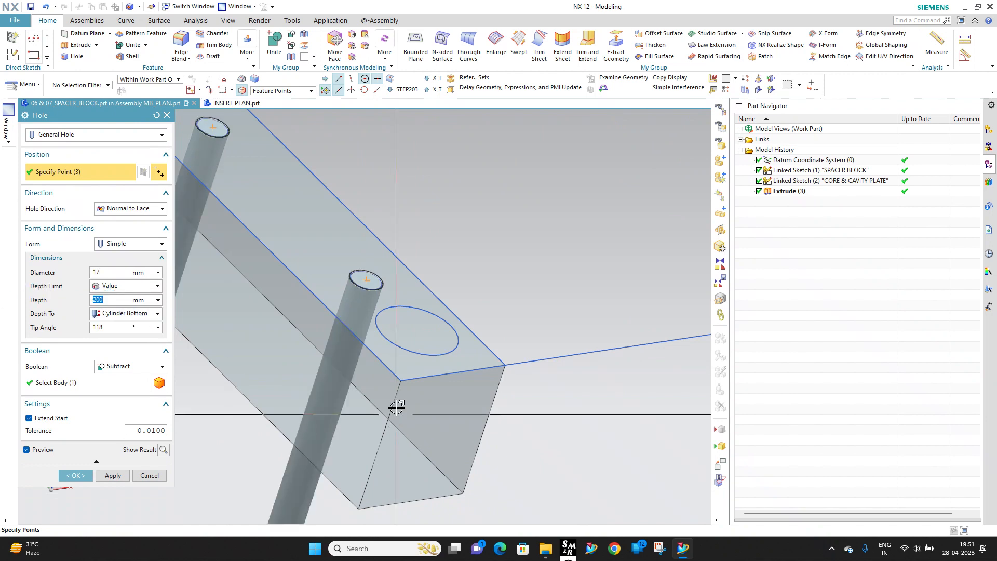
middle_click(577, 305)
scroll(493, 340, "down", 5)
scroll(456, 355, "up", 2)
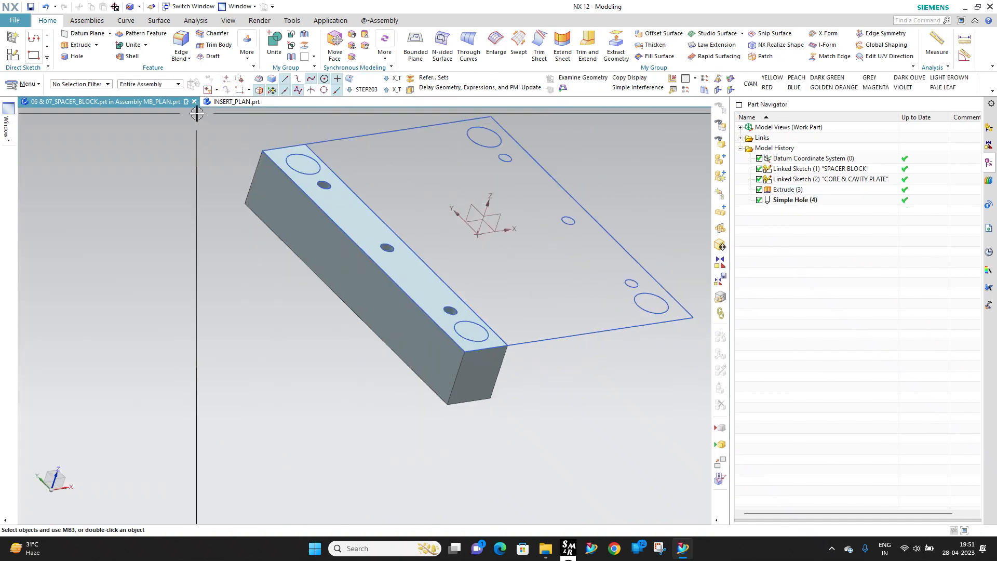
Step: Extrude the two large end circles with a symmetric 15 mm distance, subtracting them from the spacer block as shallow recesses
left_click(75, 47)
scroll(304, 165, "up", 3)
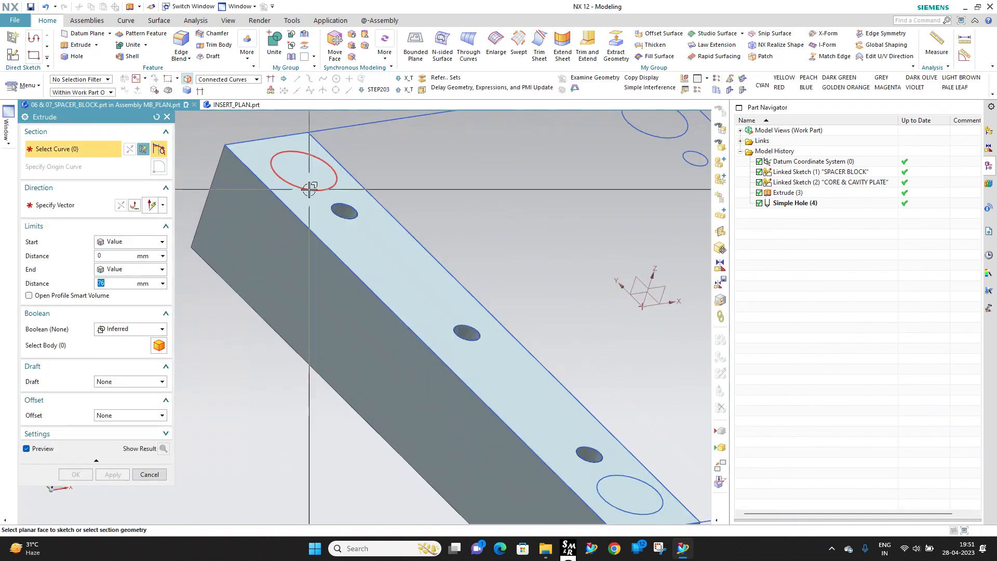
left_click(309, 189)
scroll(304, 184, "down", 3)
scroll(469, 356, "up", 3)
left_click(464, 352)
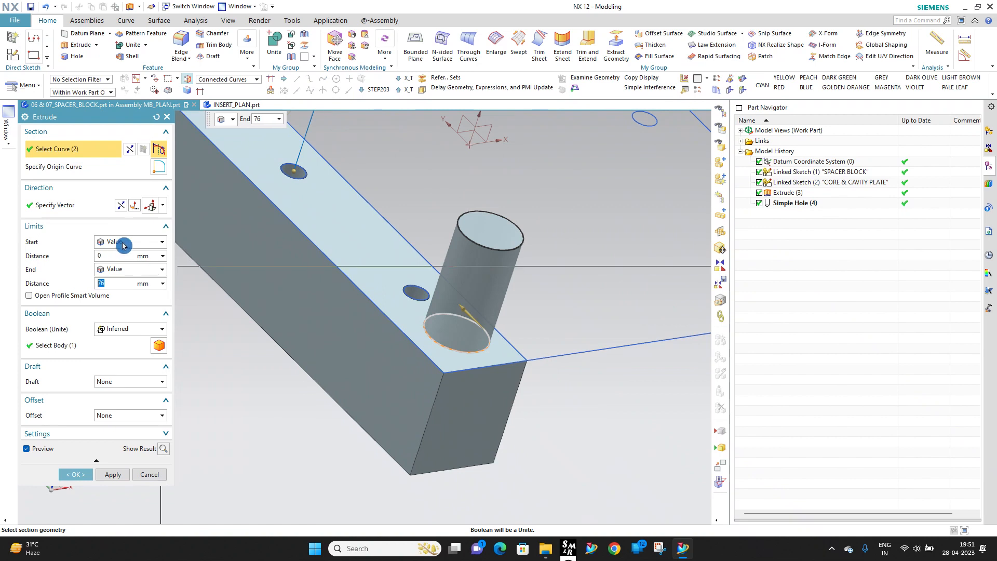
left_click(131, 269)
left_click(130, 287)
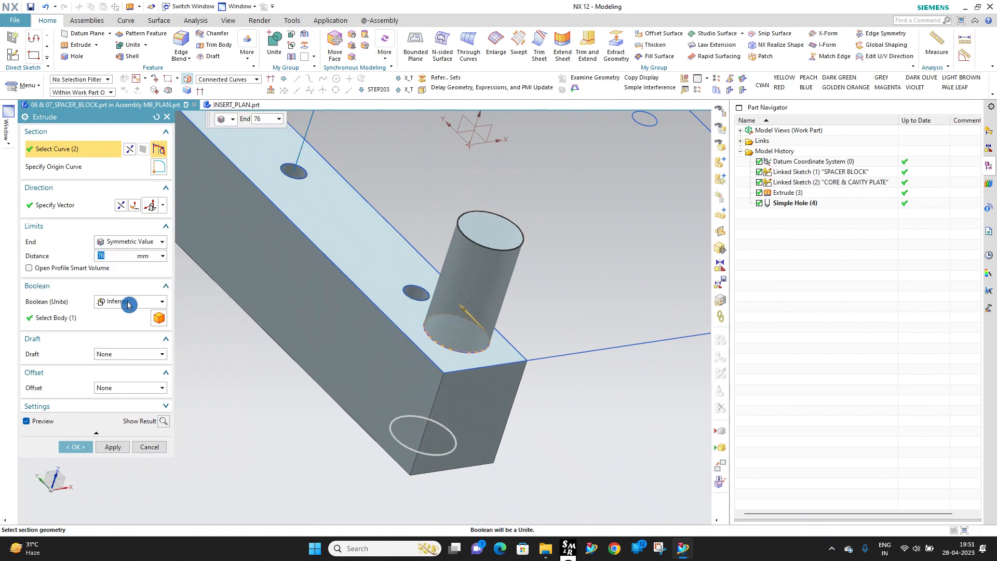
type("15")
key("Return")
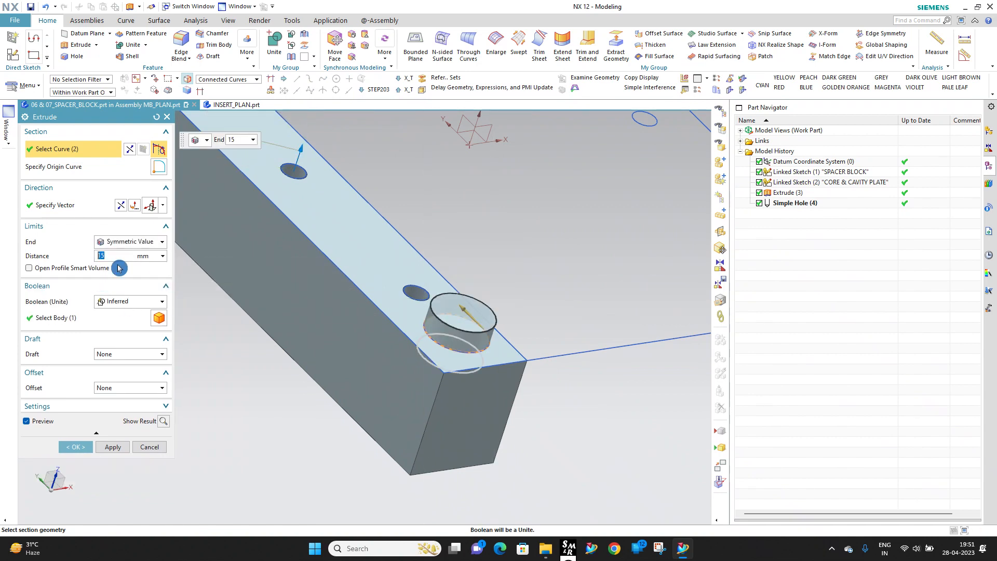
left_click(145, 302)
left_click(132, 335)
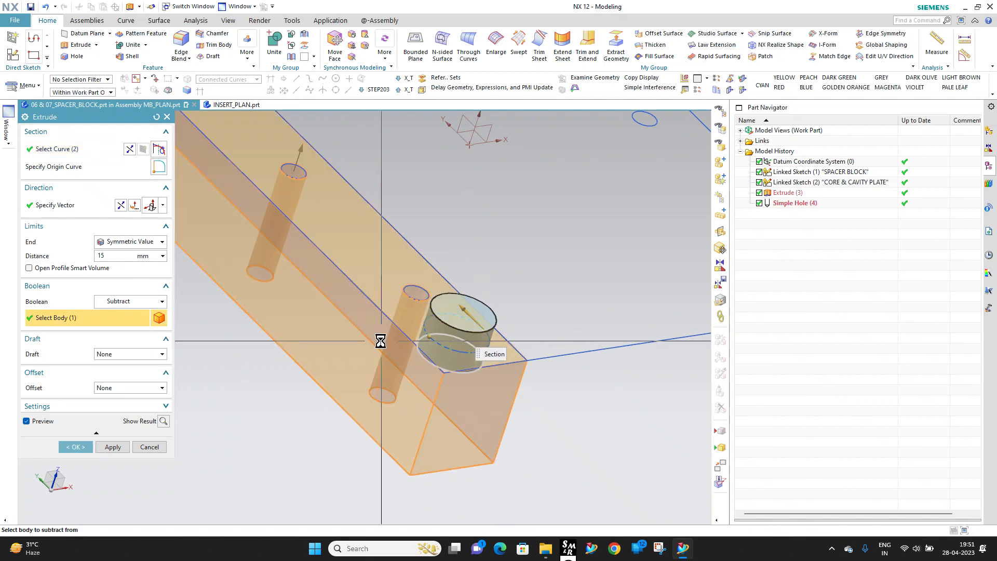
middle_click(380, 341)
middle_click_drag(445, 348, 406, 355)
scroll(405, 354, "down", 4)
scroll(366, 301, "up", 2)
middle_click_drag(366, 301, 397, 317)
scroll(393, 487, "up", 3)
scroll(448, 382, "down", 4)
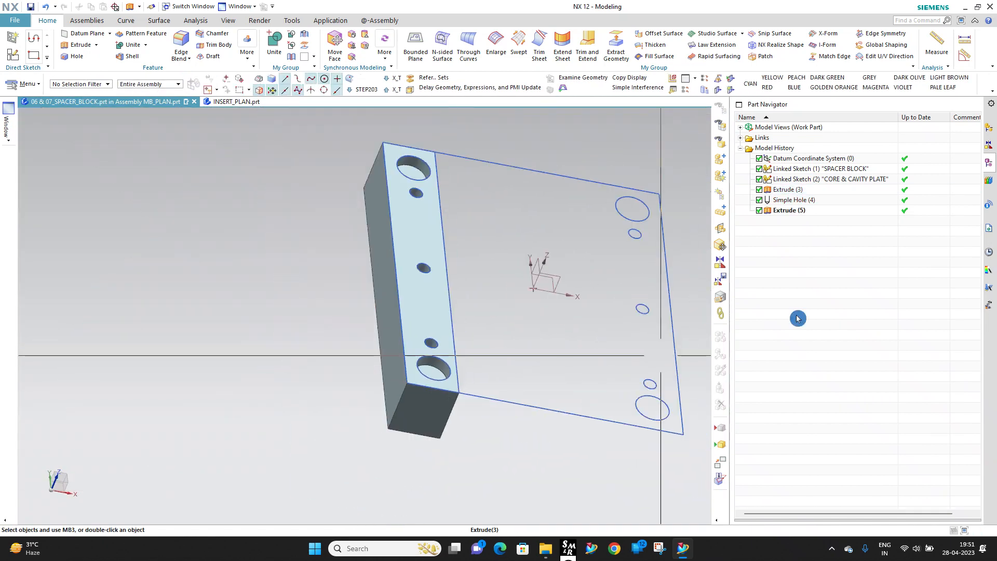
Step: Display 03_CORE_PLATE in place of the spacer block, examine its corner holes and side faces, and hide it again
left_click(989, 129)
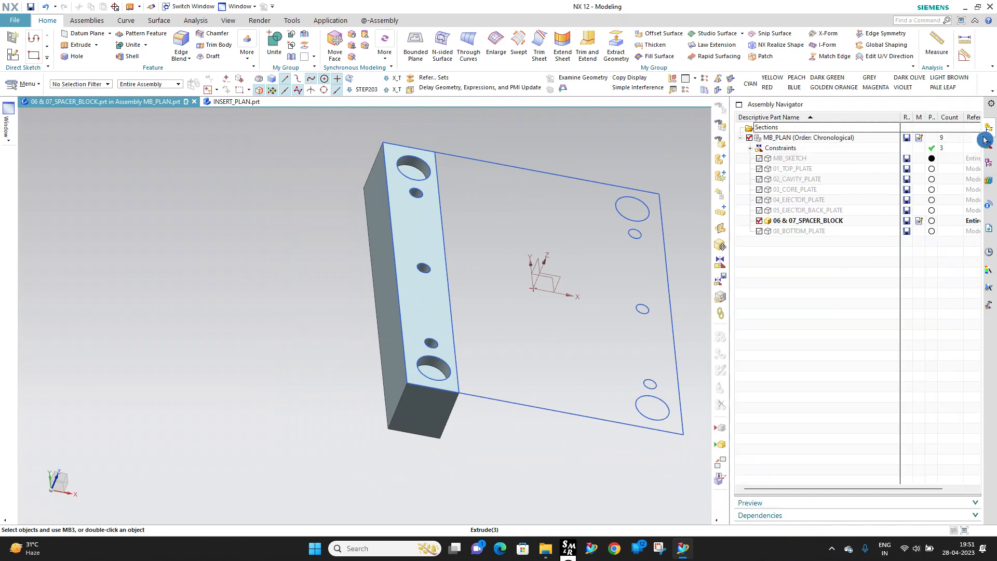
left_click(759, 189)
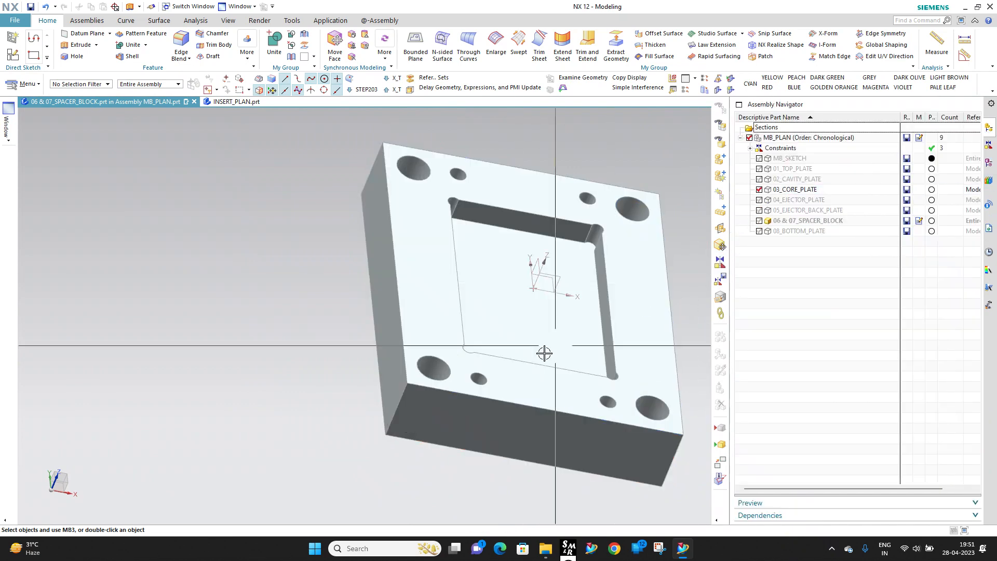
middle_click_drag(545, 354, 482, 363)
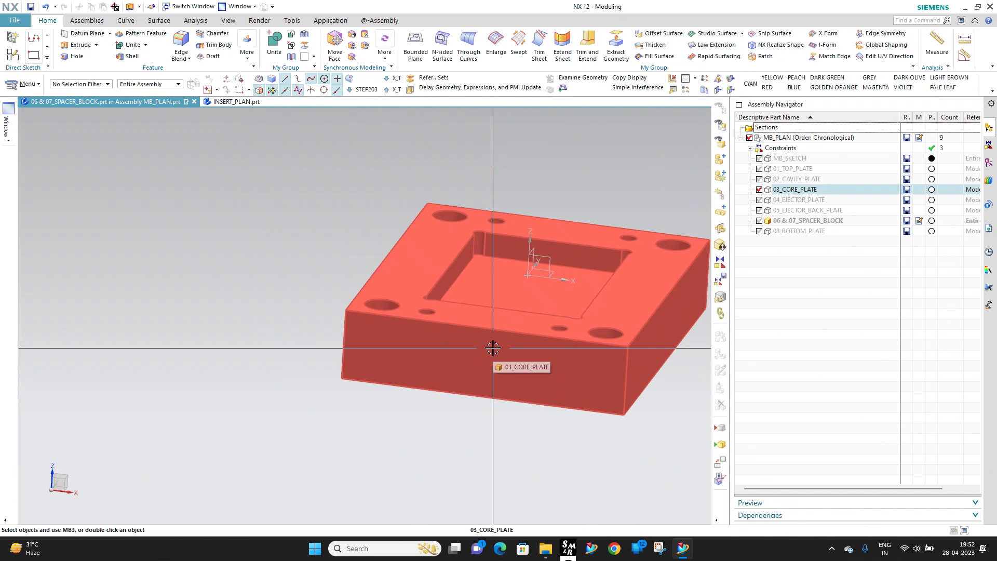
middle_click_drag(494, 348, 517, 367)
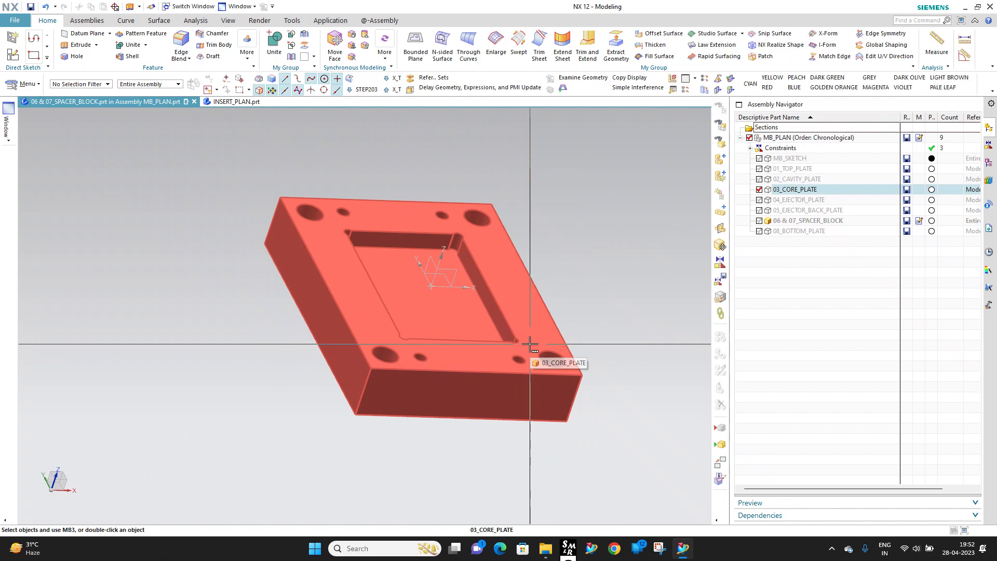
scroll(499, 374, "up", 6)
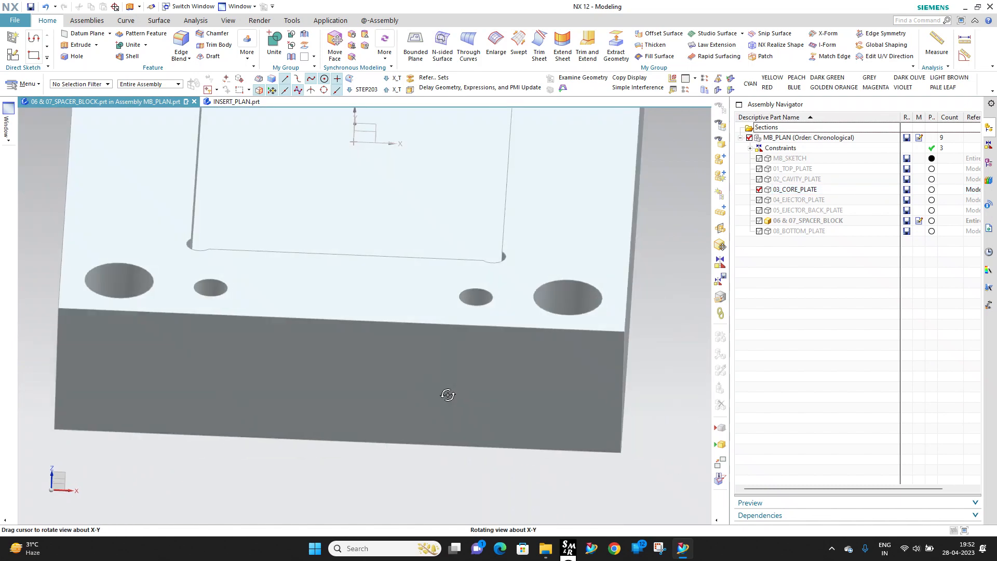
scroll(344, 392, "down", 8)
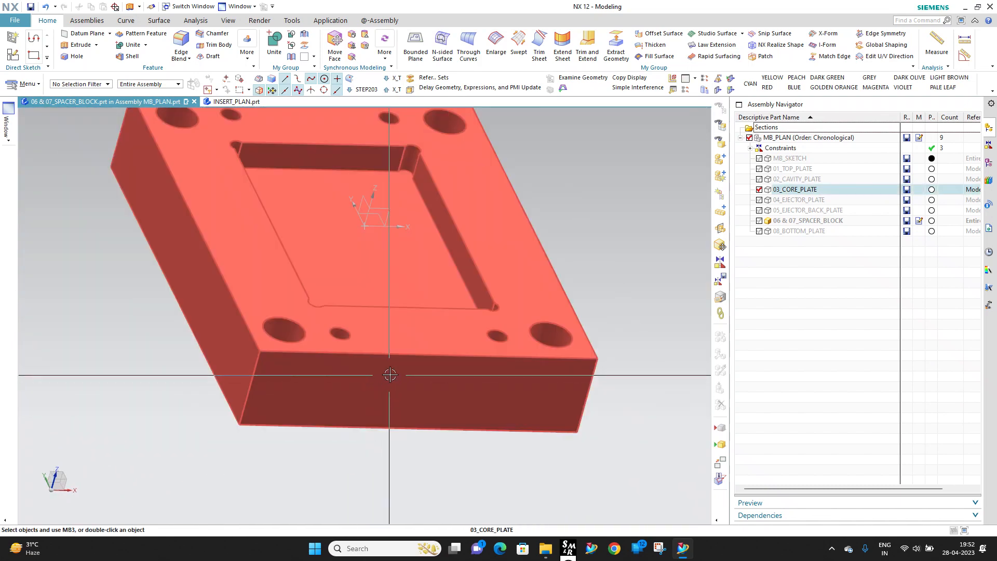
scroll(393, 372, "up", 2)
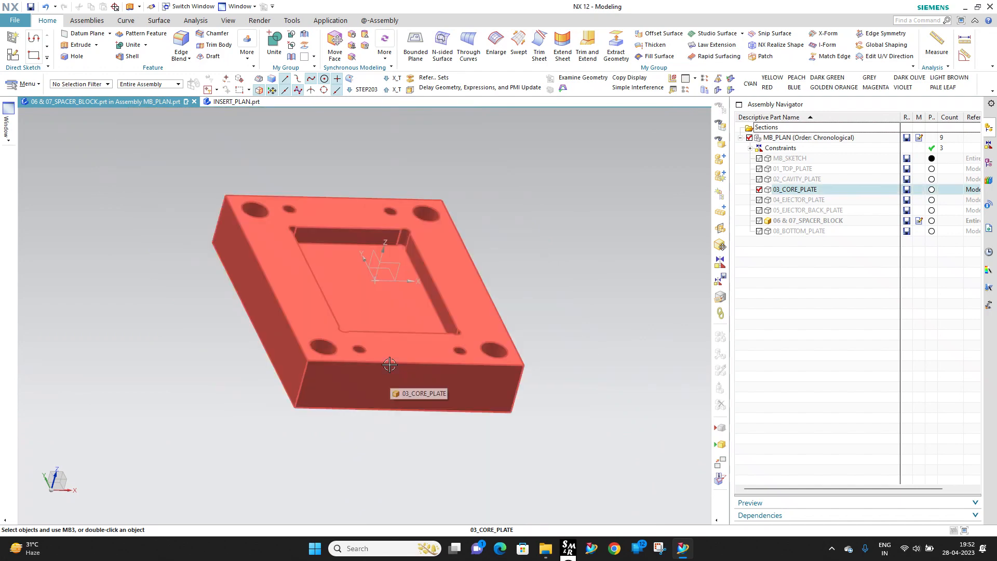
scroll(393, 369, "up", 3)
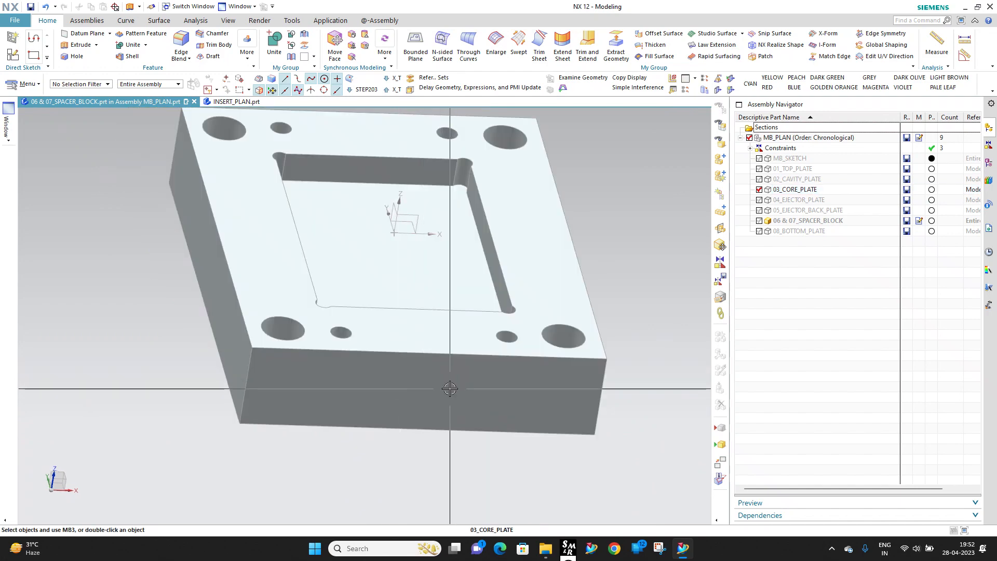
scroll(431, 385, "down", 1)
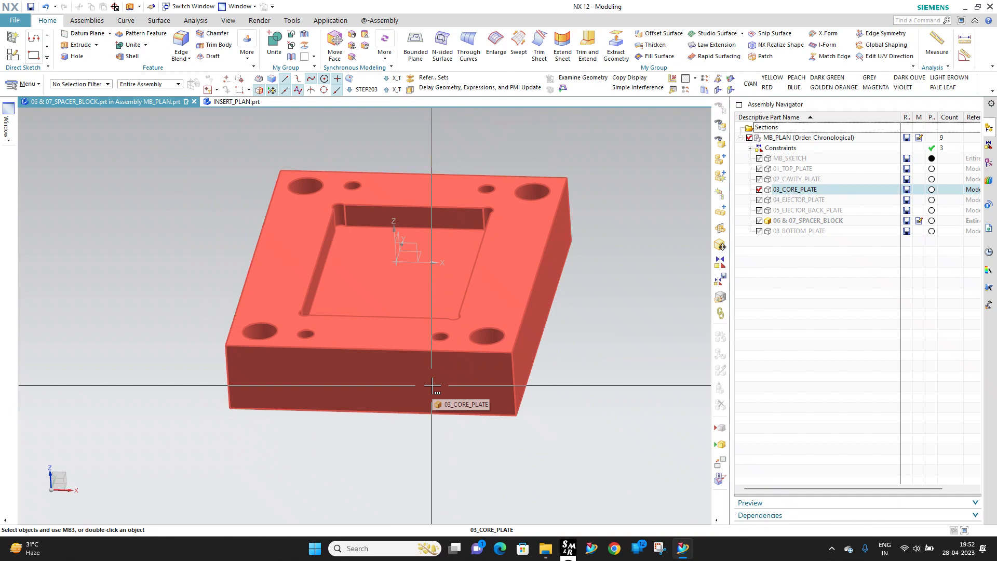
left_click(760, 191)
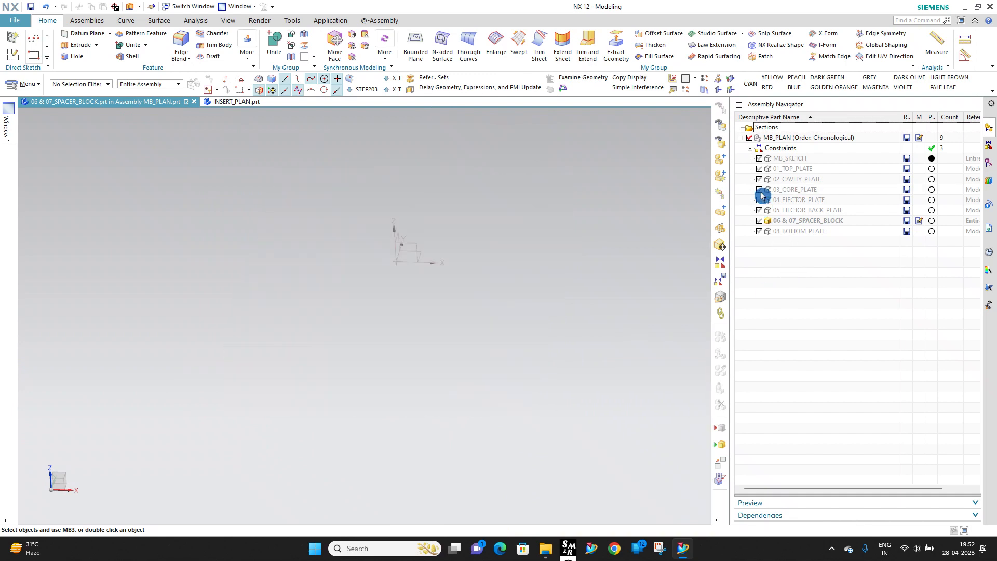
Step: Redisplay the spacer block and examine the large circular recess and the neighbouring screw hole at its end
left_click(760, 220)
middle_click_drag(364, 289, 325, 310)
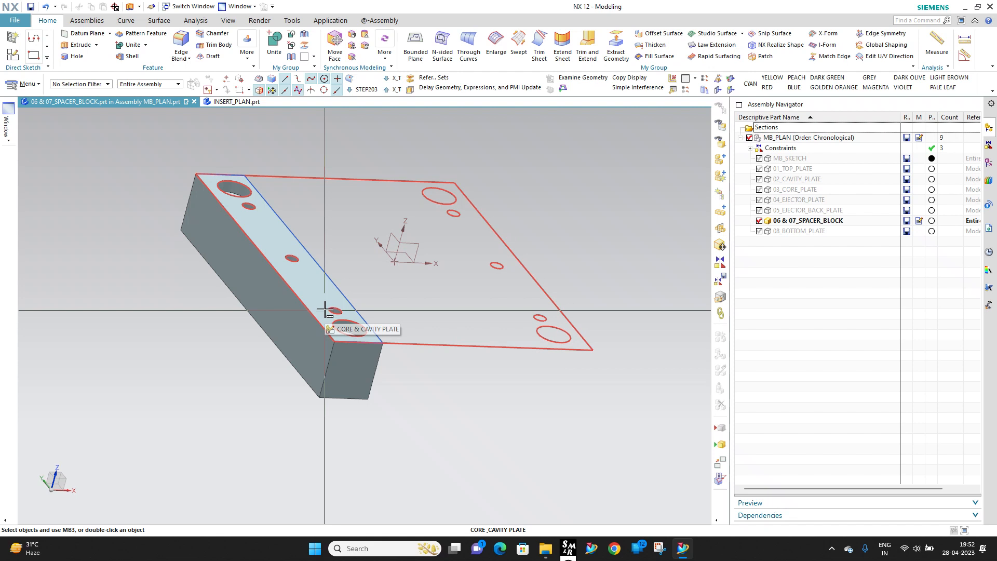
scroll(477, 241, "down", 1)
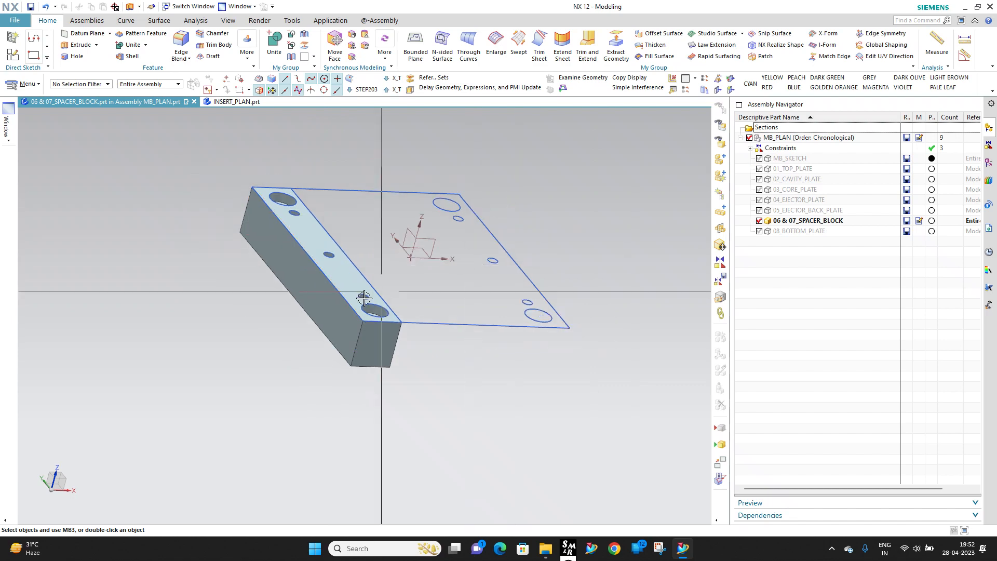
scroll(364, 298, "up", 5)
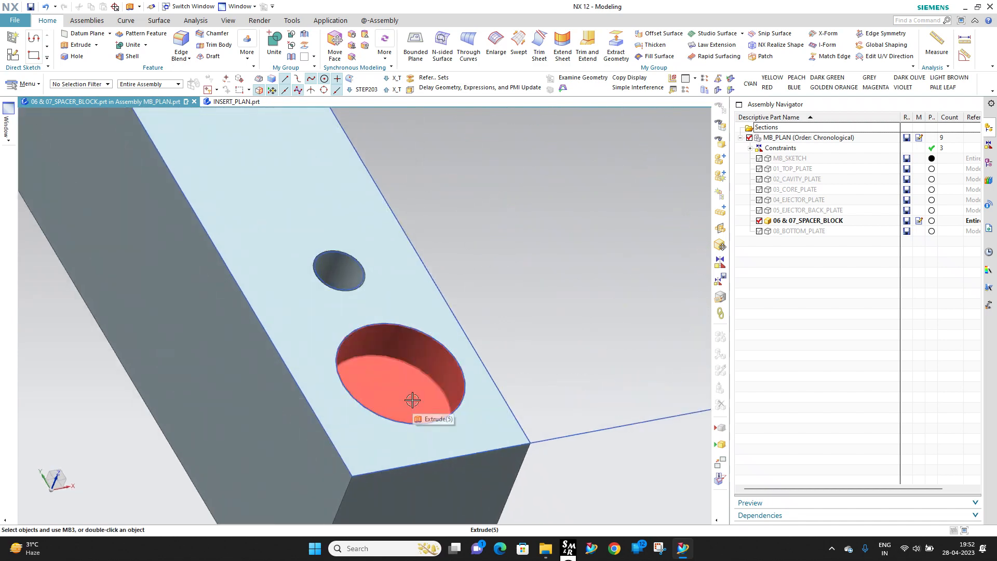
middle_click_drag(412, 400, 483, 323, "shift")
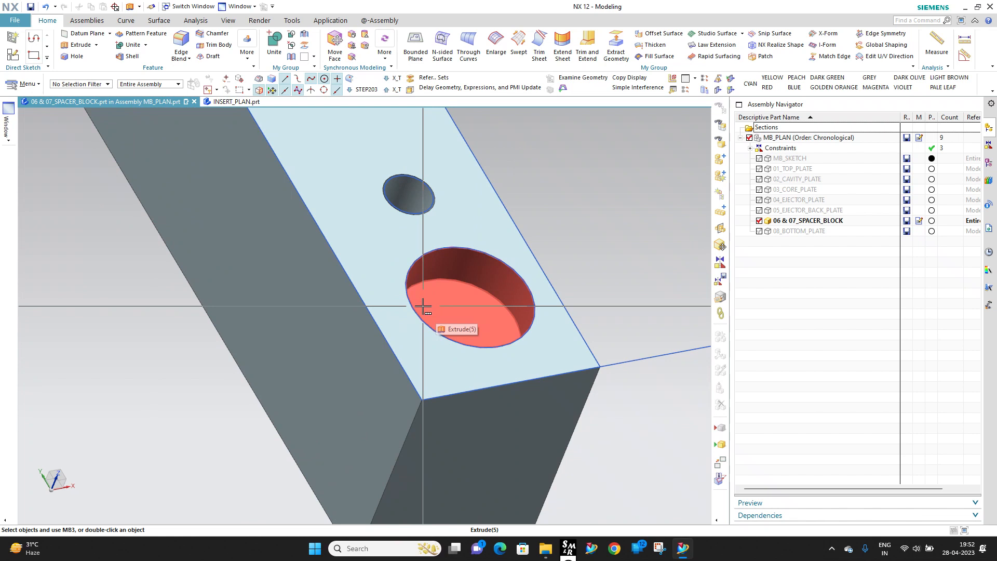
scroll(423, 306, "down", 4)
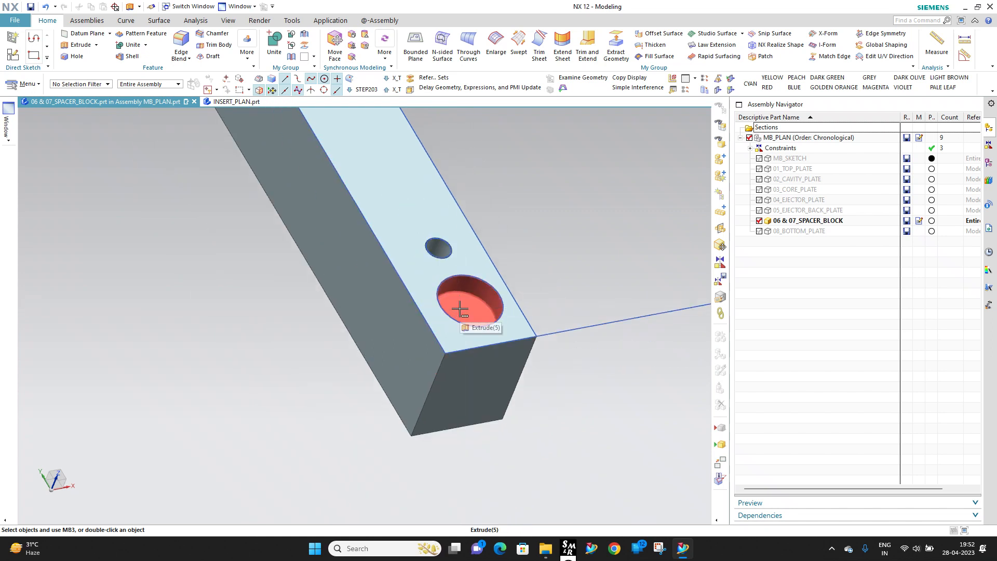
scroll(460, 310, "down", 5)
mouse_move(460, 310)
middle_mouse_down()
mouse_move(470, 259)
mouse_move(456, 356)
mouse_move(488, 343)
mouse_move(462, 350)
mouse_move(452, 301)
middle_mouse_up()
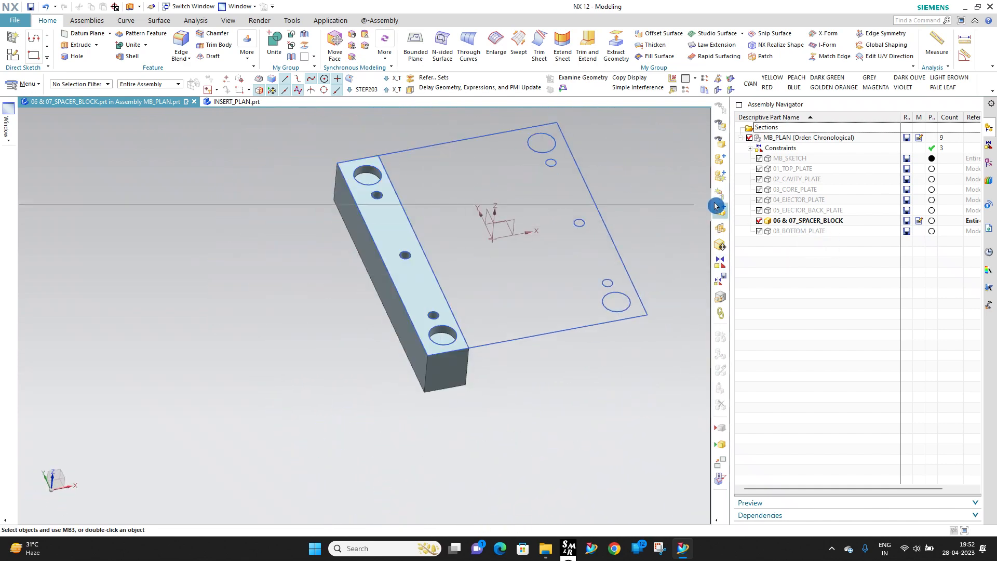
Step: Mirror the spacer block body about the YZ datum plane with Mirror Geometry to make the opposite block
left_click(260, 54)
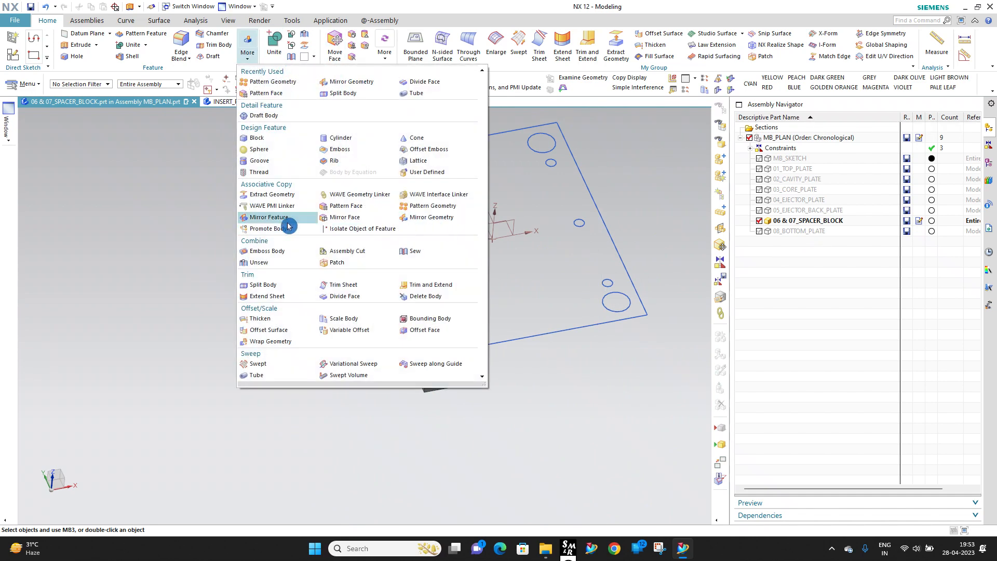
left_click(430, 223)
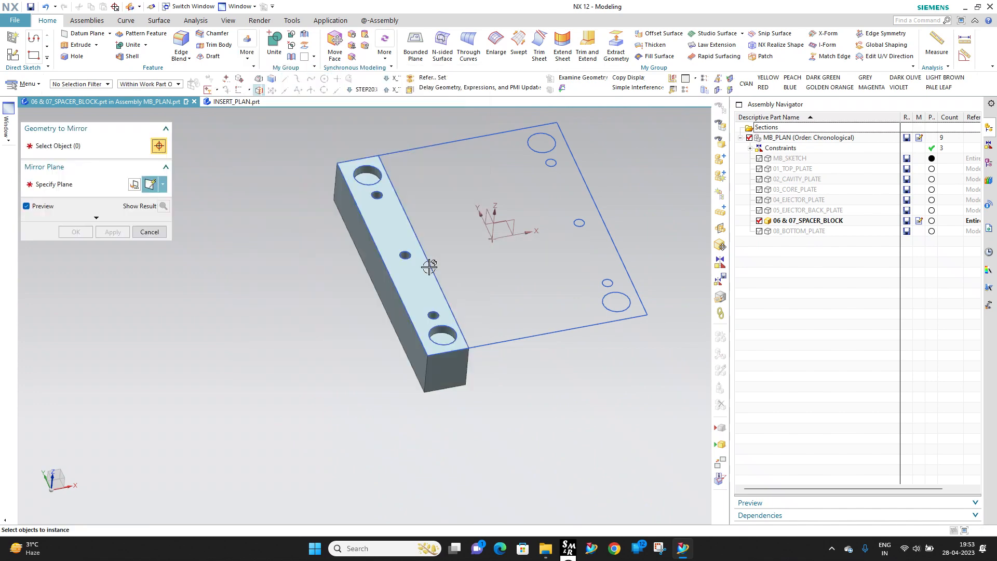
left_click(396, 260)
left_click(87, 188)
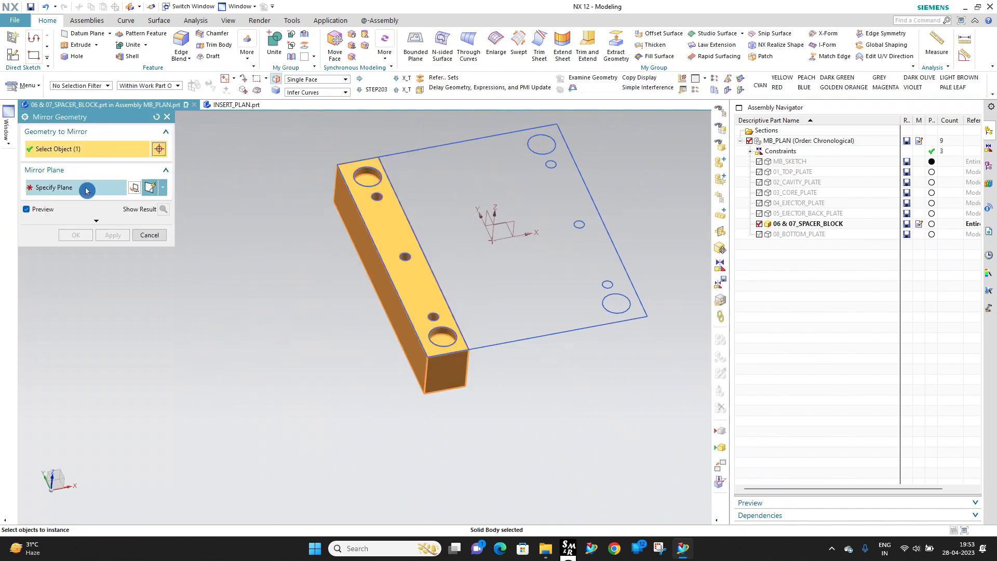
left_click(488, 216)
middle_click(443, 193)
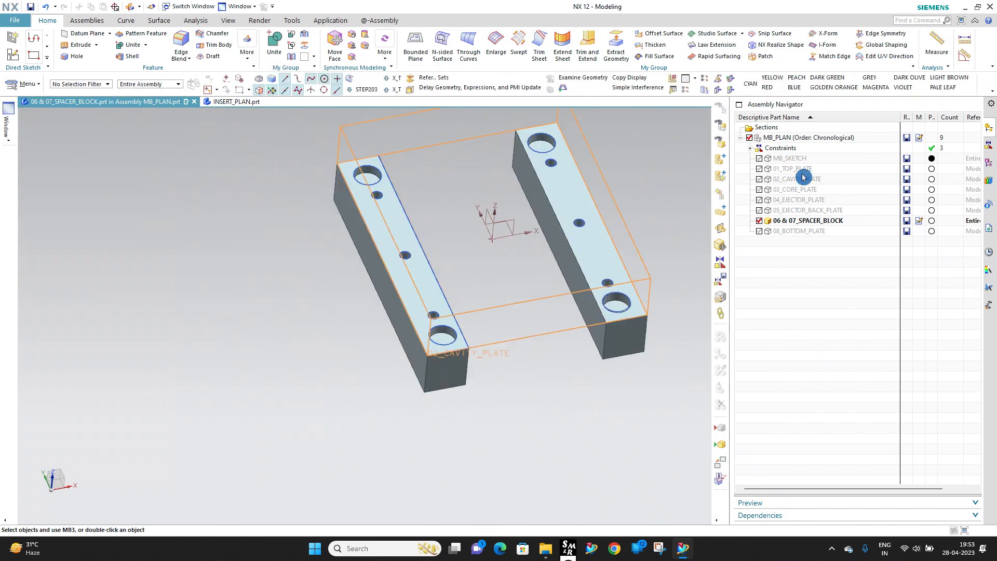
left_click(778, 140)
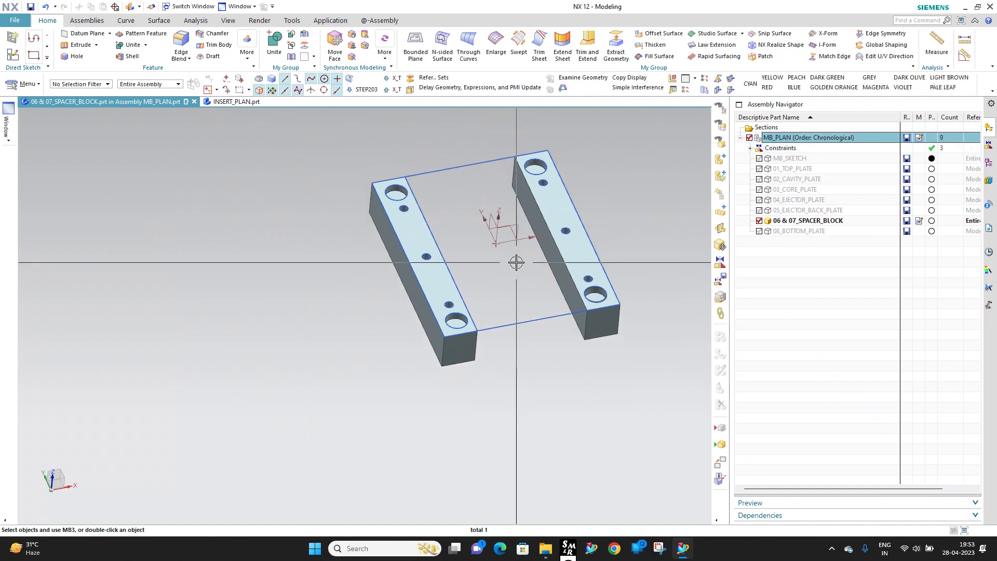
middle_click_drag(516, 263, 543, 269)
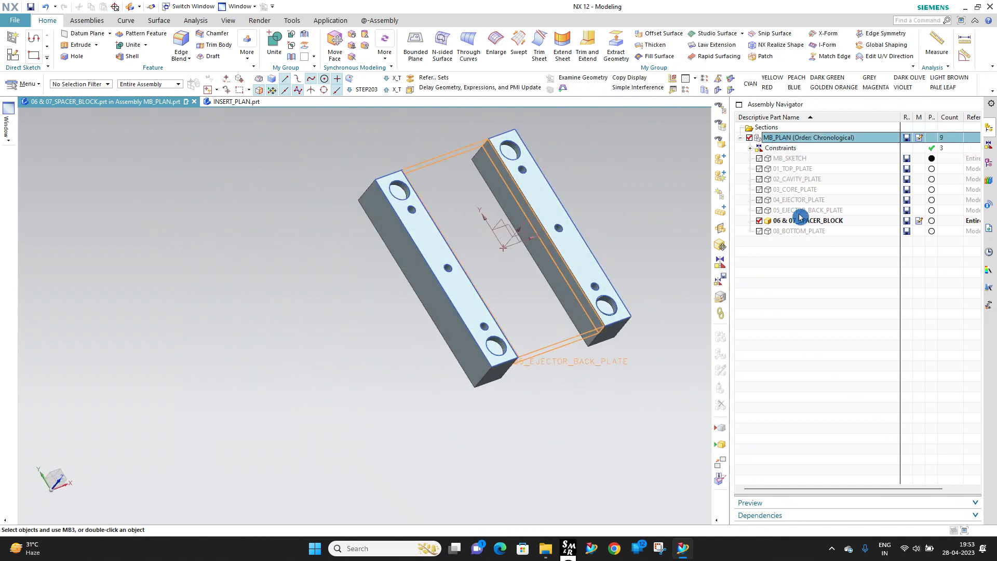
scroll(701, 270, "up", 2)
Step: Make 08_BOTTOM_PLATE the work part, with the spacer blocks hidden and the MB_SKETCH component shown
left_click(760, 220)
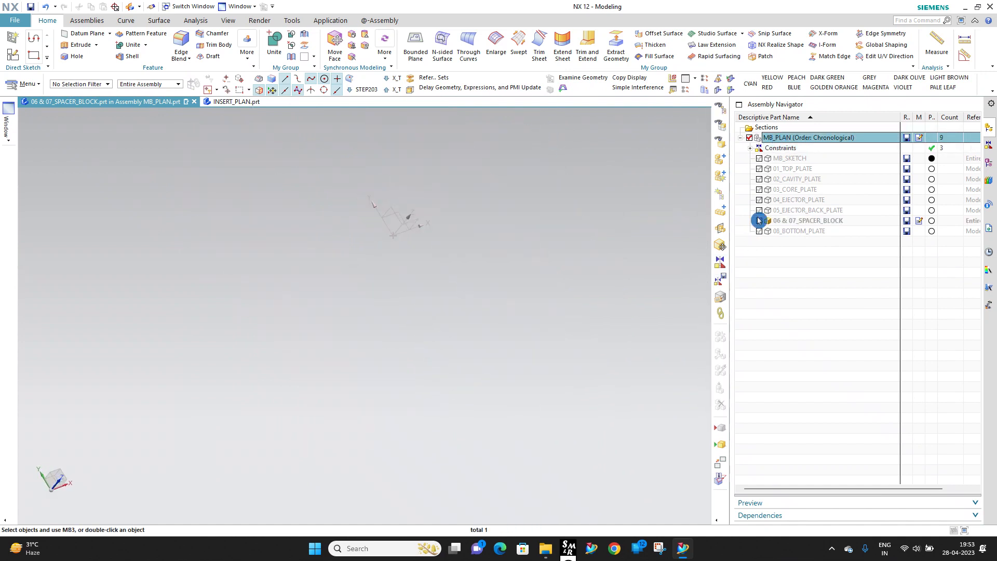
double_click(764, 232)
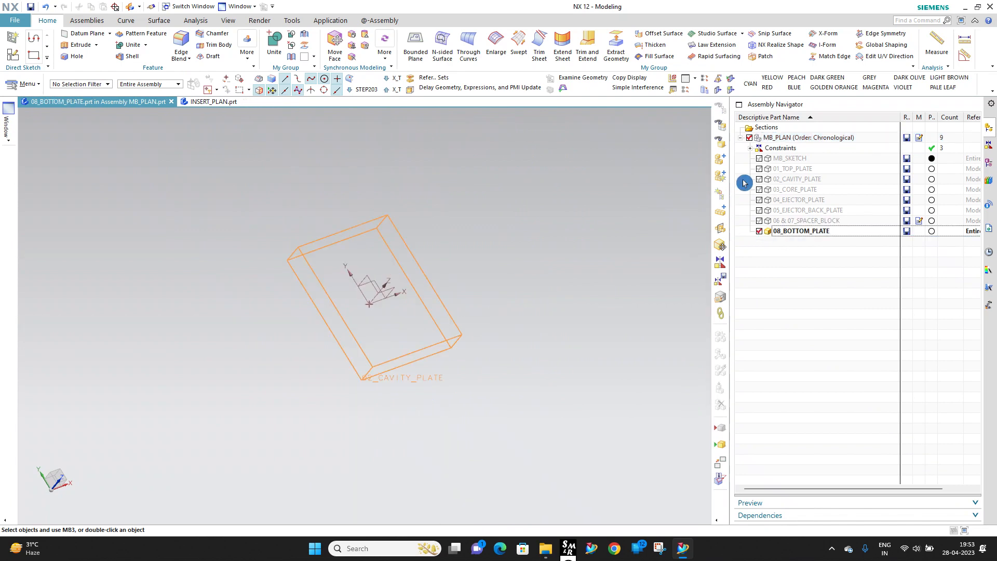
left_click(759, 159)
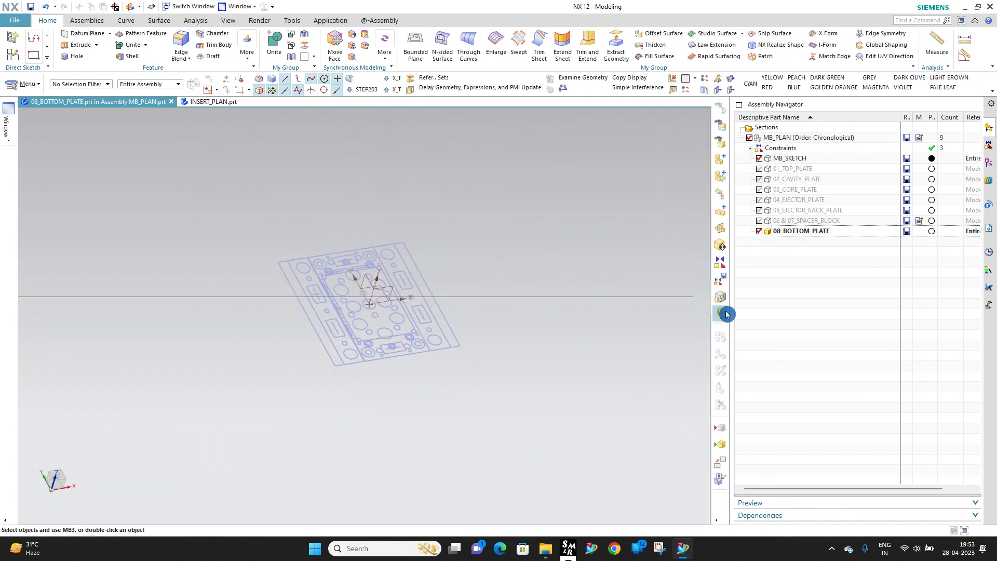
Step: WAVE-link the outer plate, CORE_CAVITY PLATE, support pillar and ejector guide pillar sketches into the bottom plate, and hide MB_SKETCH
scroll(380, 236, "up", 2)
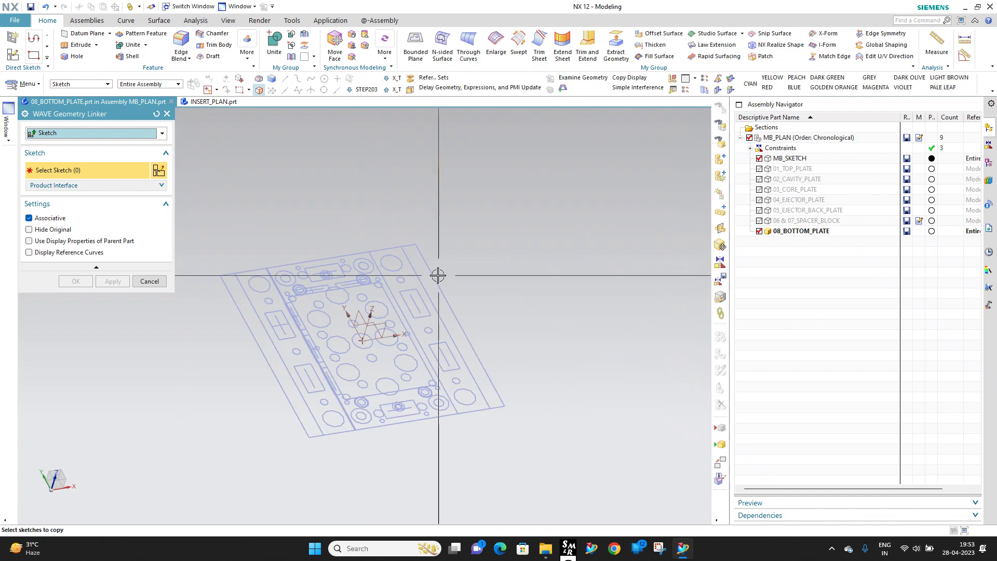
left_click(433, 275)
scroll(251, 283, "up", 3)
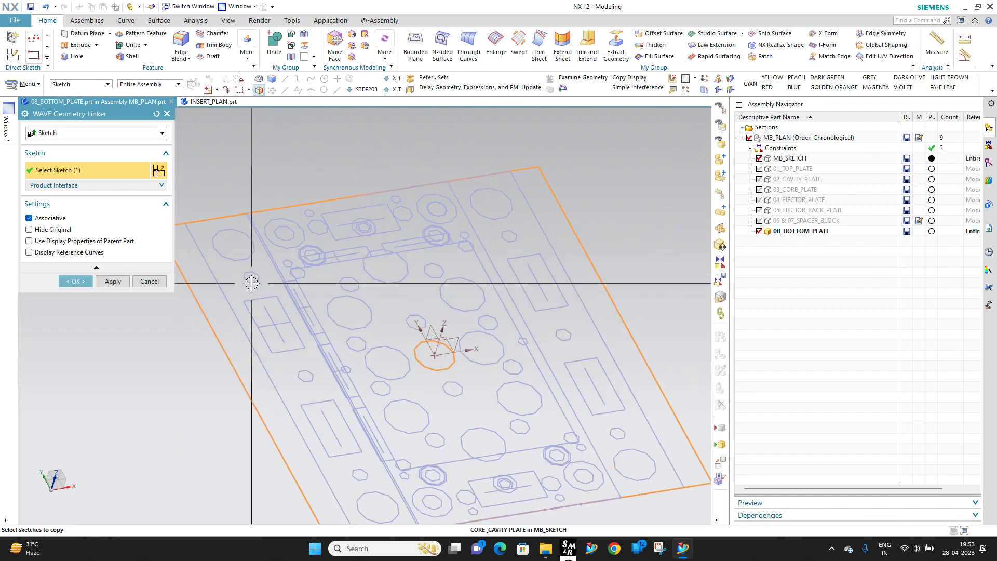
left_click(290, 379)
scroll(280, 338, "down", 2)
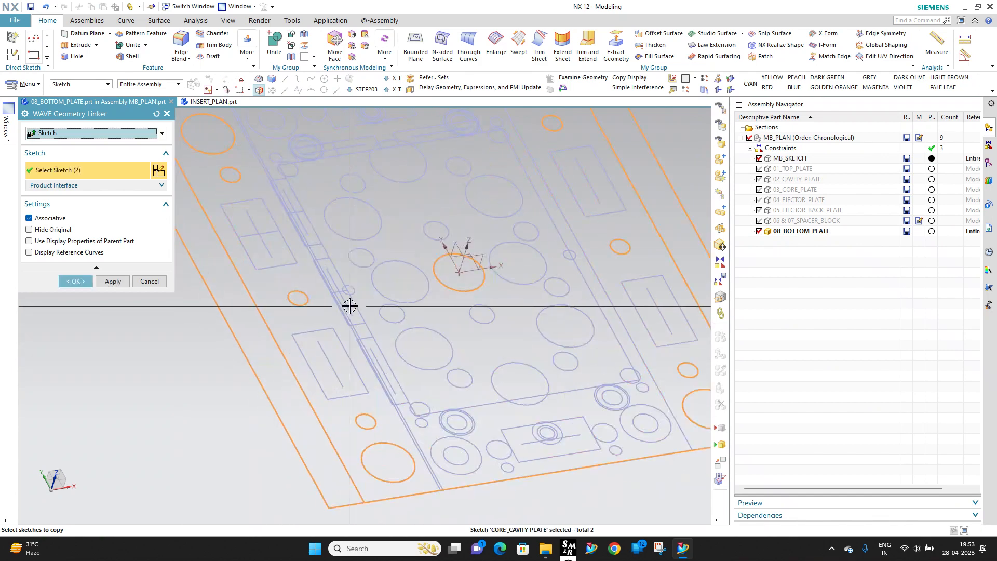
scroll(330, 254, "down", 2)
scroll(329, 254, "up", 3)
left_click(378, 252)
scroll(329, 245, "up", 2)
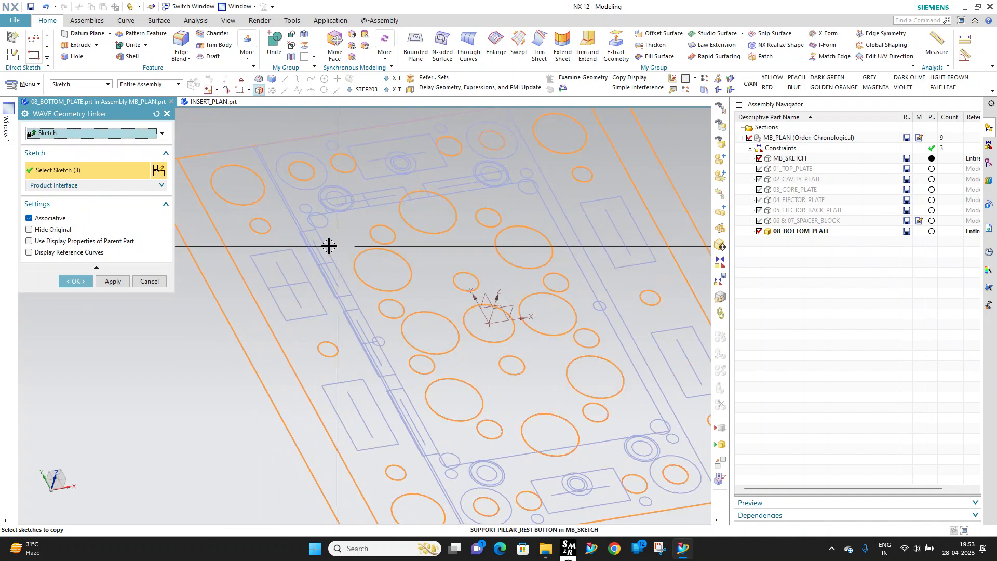
mouse_move(348, 192)
middle_mouse_down()
mouse_move(425, 208)
mouse_move(476, 262)
mouse_move(412, 237)
middle_mouse_up()
left_click(346, 185)
scroll(396, 374, "up", 4)
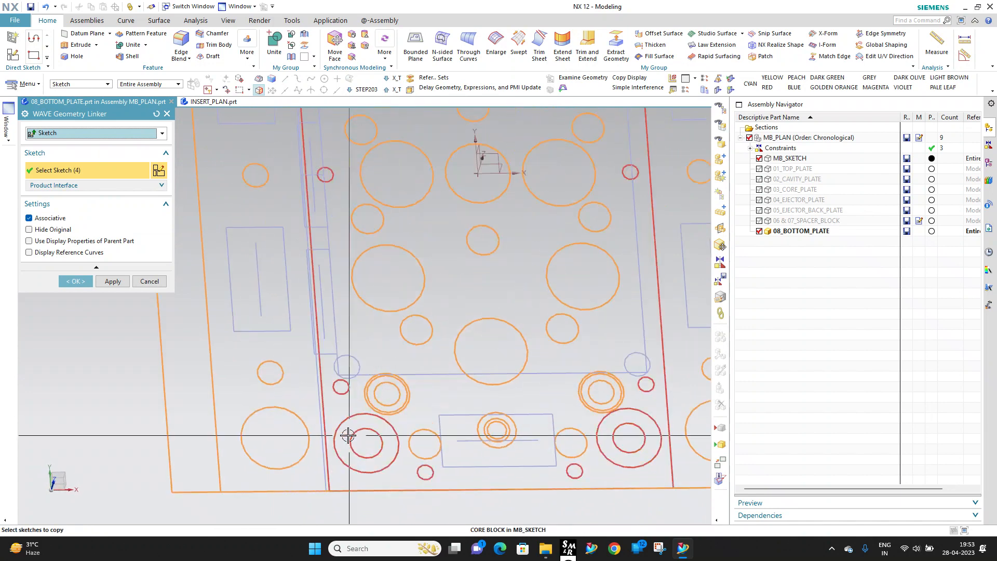
scroll(354, 374, "down", 2)
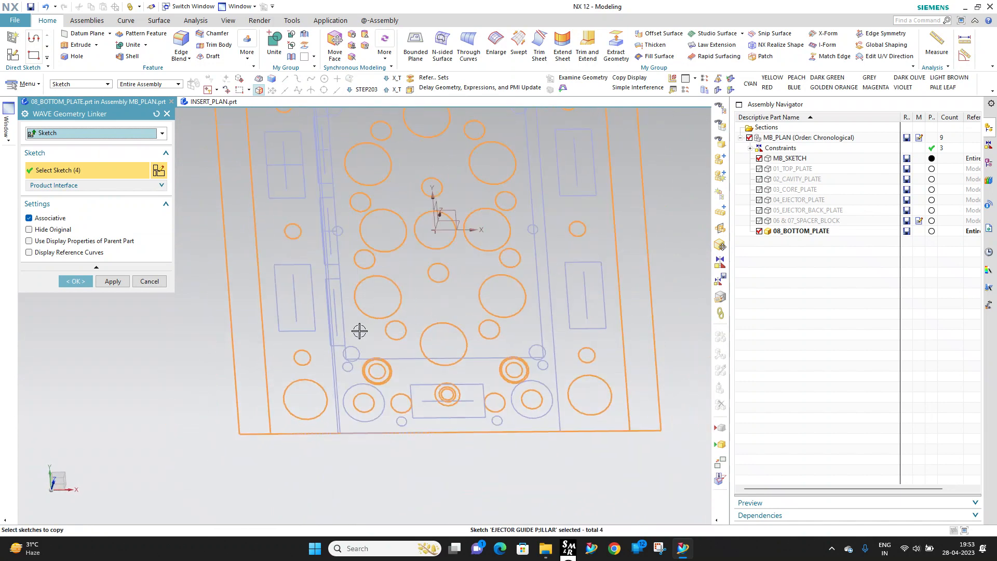
left_click(86, 284)
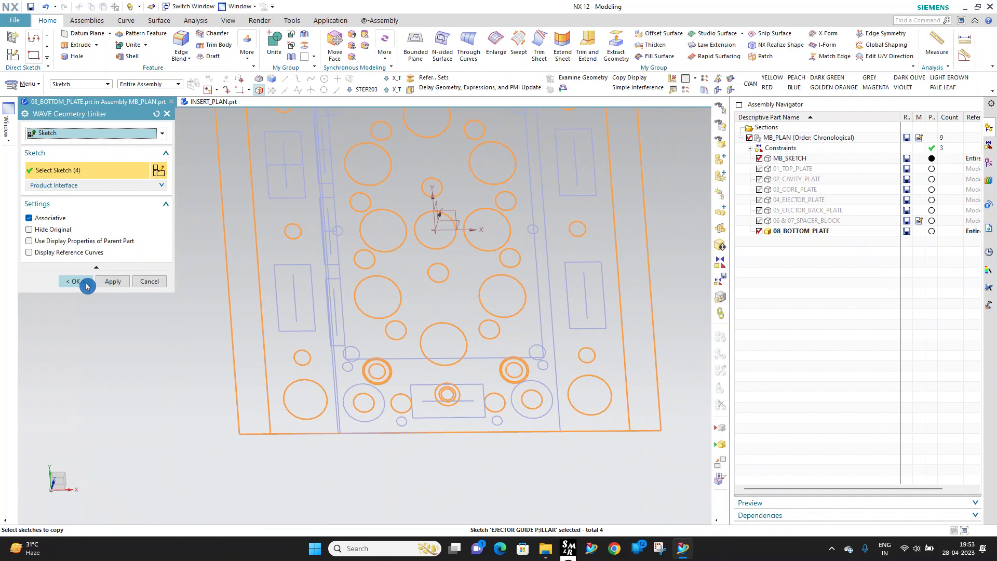
left_click(760, 158)
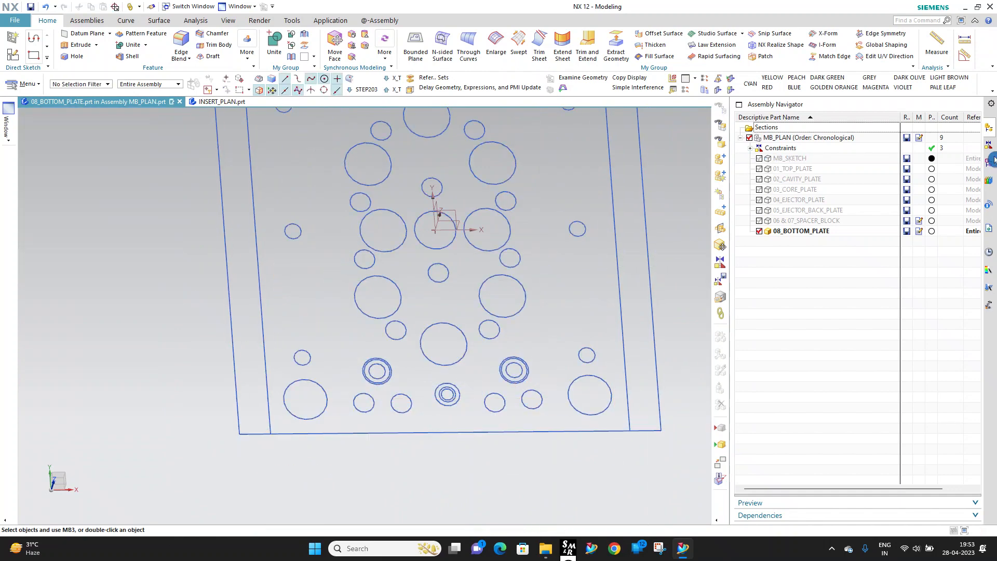
Step: Extrude the outer plate rectangle 30 mm with the direction reversed to form the bottom plate body
scroll(363, 293, "down", 2)
scroll(359, 295, "up", 1)
middle_click_drag(360, 295, 376, 246)
left_click(77, 44)
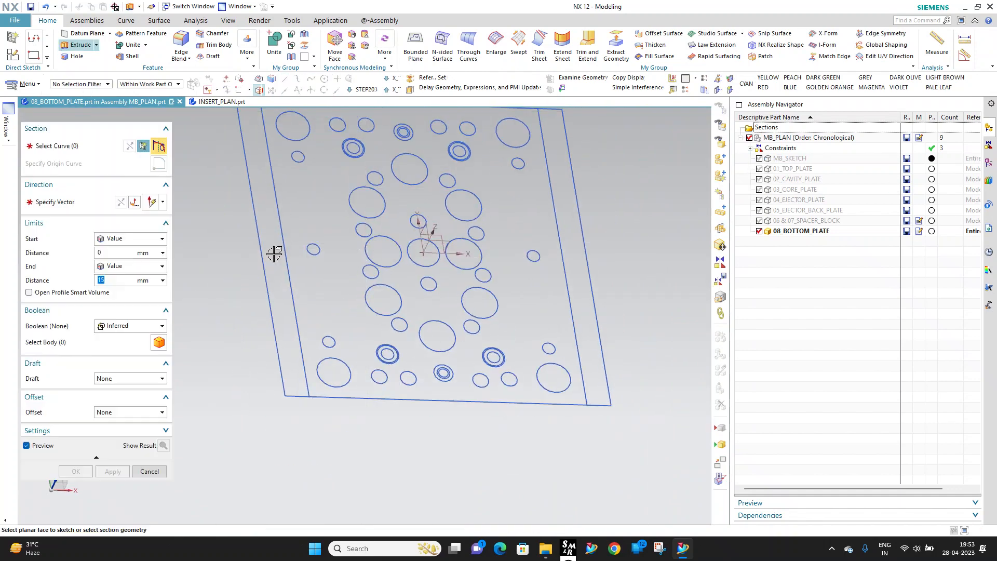
left_click(260, 244)
middle_click_drag(327, 329, 159, 239)
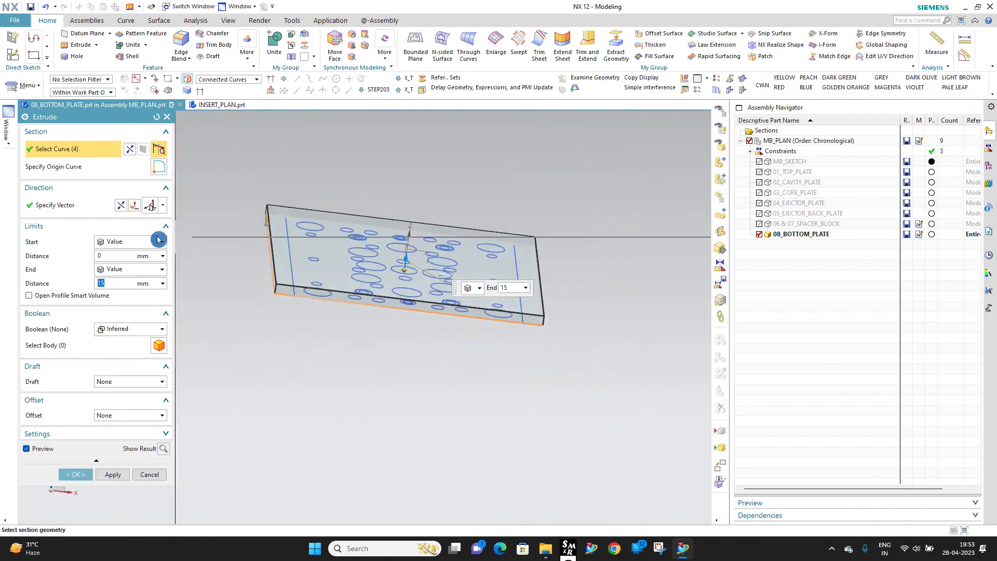
left_click(121, 205)
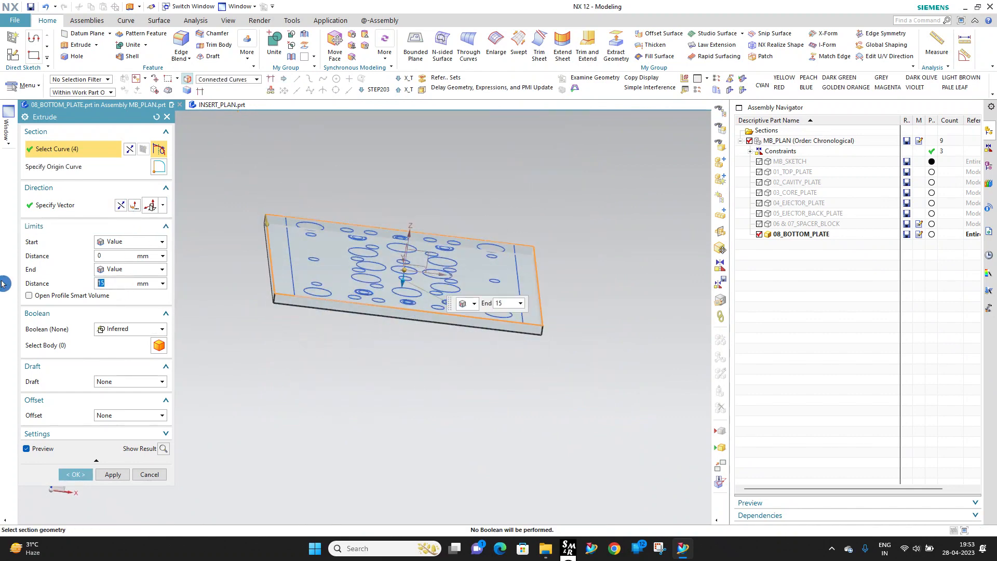
key("Return")
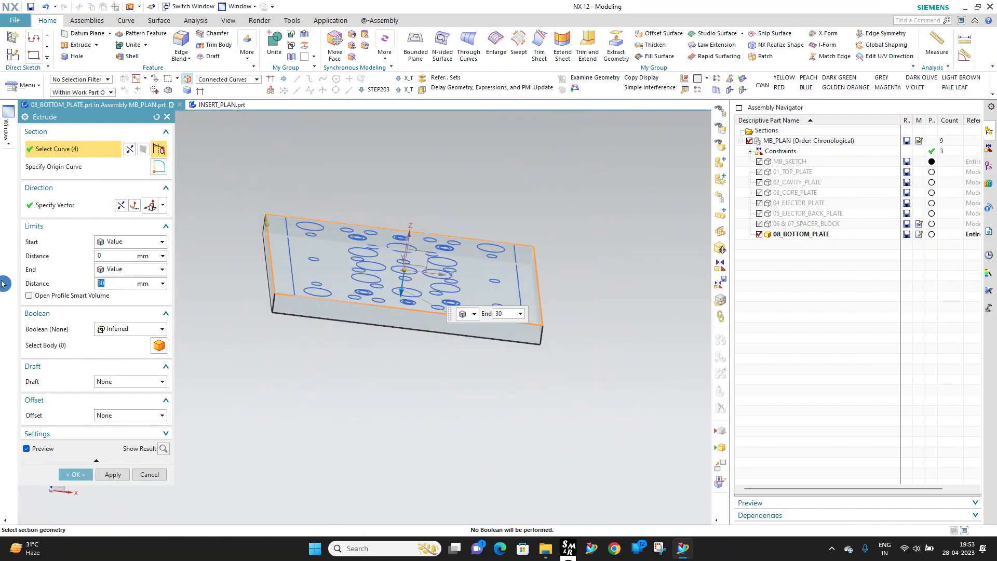
left_click(82, 476)
Step: Start a hole sketch on the plate's underside in wireframe and place points at the three small screw circle centres along one side
middle_click_drag(383, 285, 481, 285)
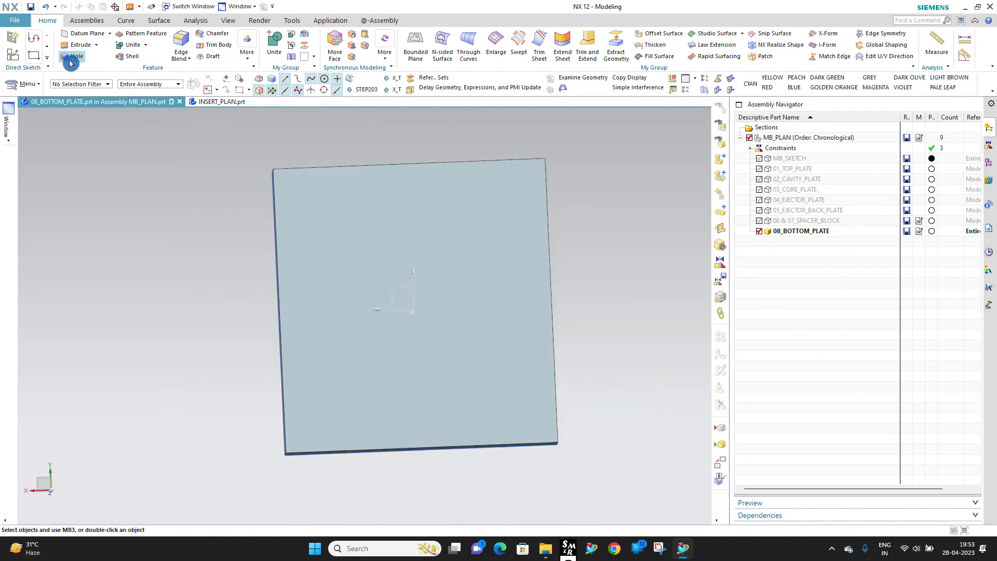
left_click(501, 254)
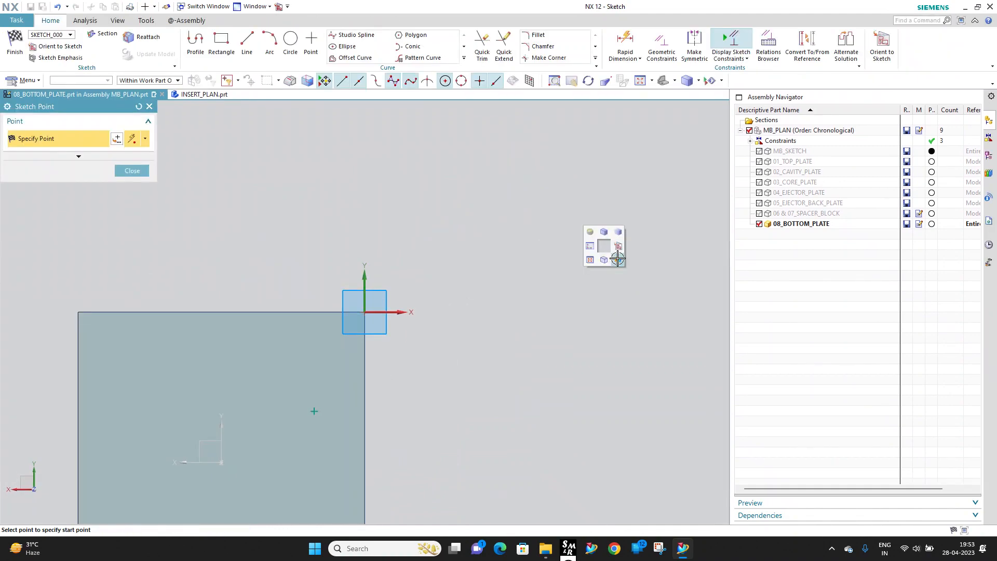
left_click(618, 258)
scroll(376, 361, "up", 2)
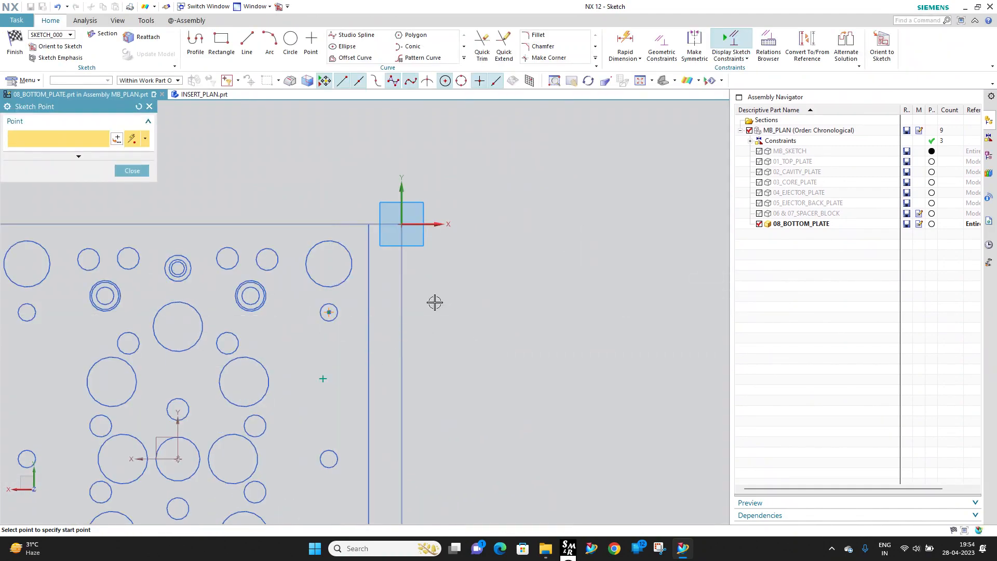
scroll(435, 303, "down", 3)
scroll(378, 396, "up", 4)
left_click(384, 363)
scroll(442, 319, "down", 4)
scroll(400, 439, "up", 4)
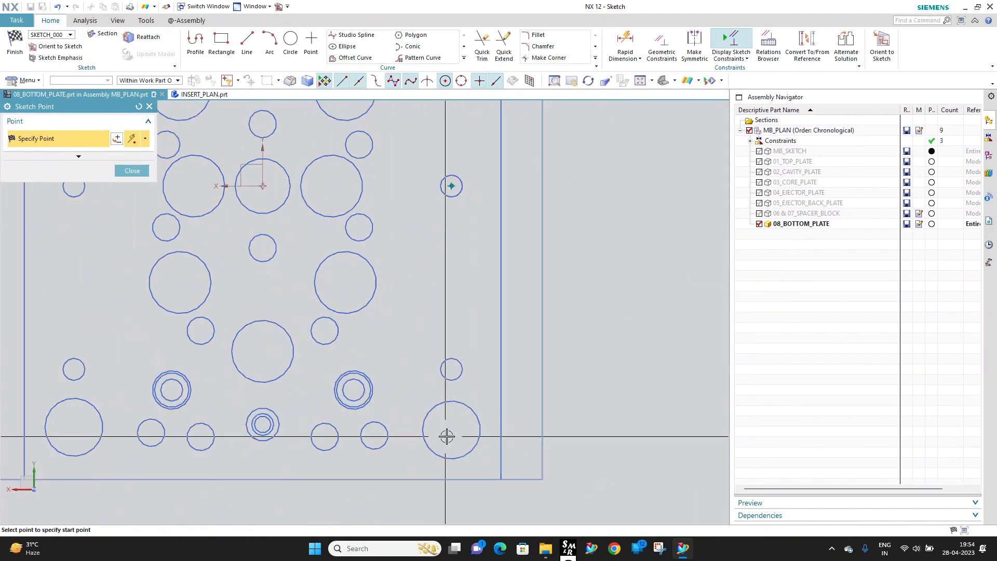
left_click(453, 369)
Step: Place points at the centres of the three small screw circles along the opposite side of the plate
scroll(572, 337, "down", 3)
scroll(328, 351, "up", 2)
left_click(314, 352)
scroll(321, 370, "down", 2)
scroll(321, 256, "up", 2)
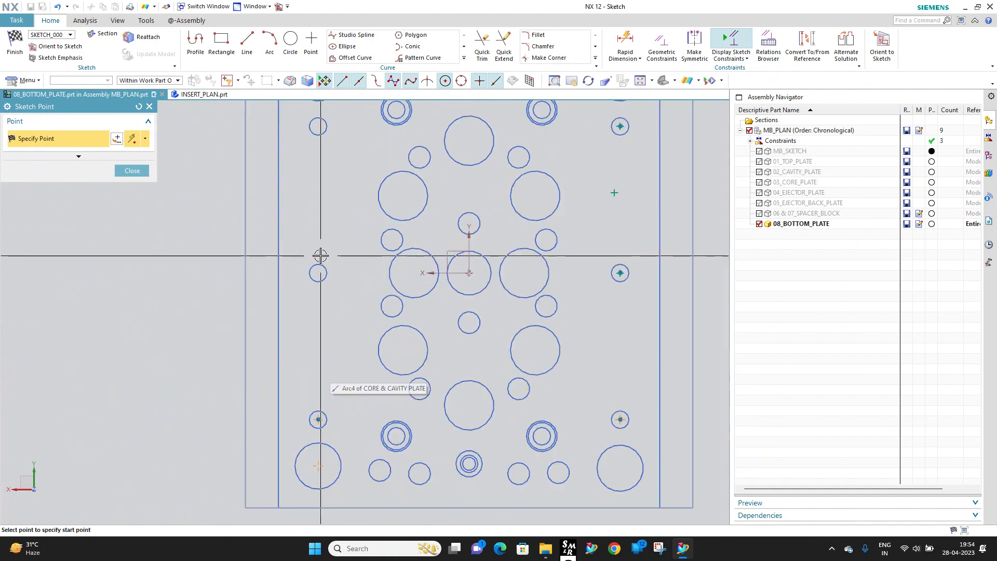
left_click(318, 273)
left_click(318, 127)
scroll(368, 213, "down", 1)
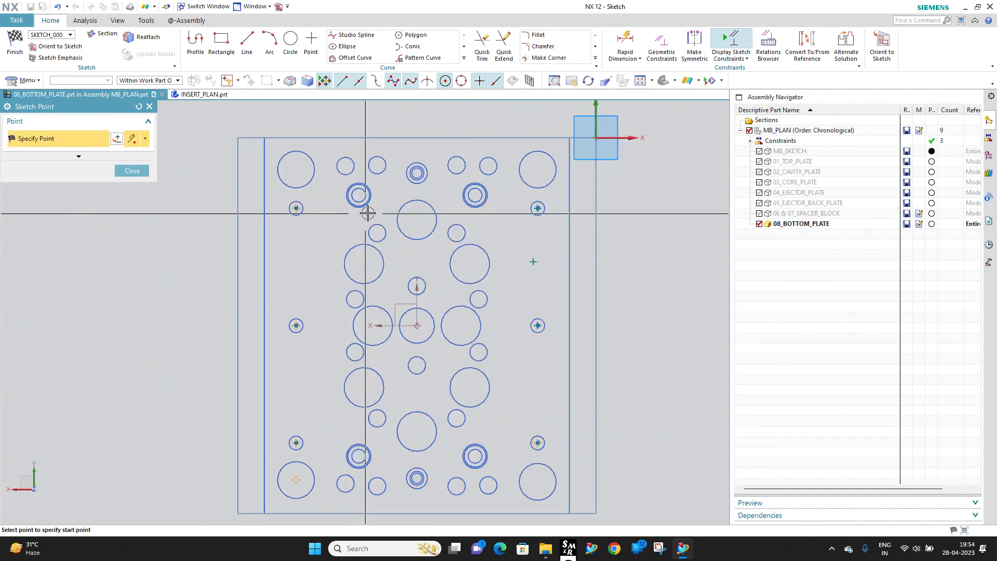
Step: Delete the stray point left between the screw circles and finish the hole position sketch
key("Escape")
left_click_drag(526, 252, 553, 280)
key("Delete")
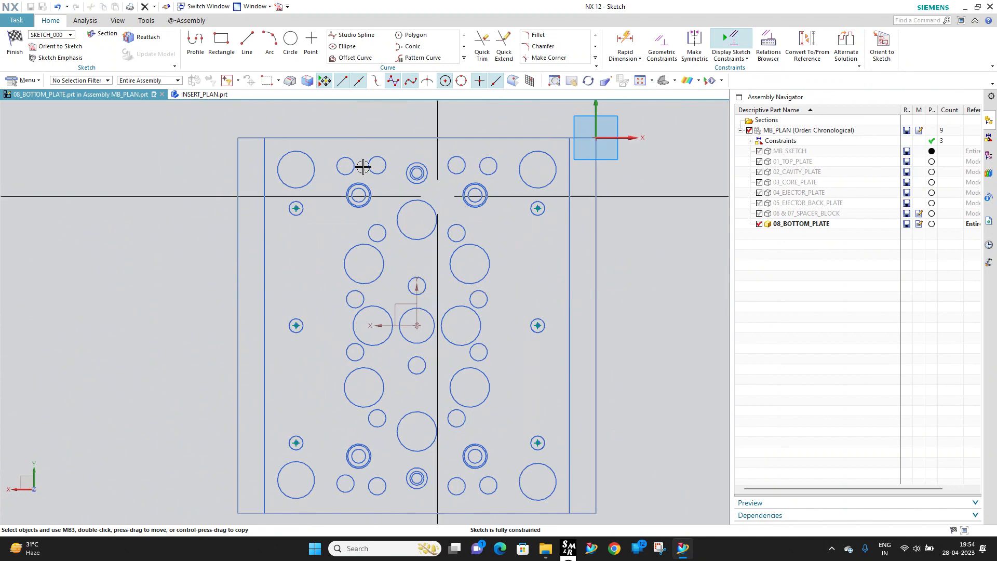
left_click(12, 45)
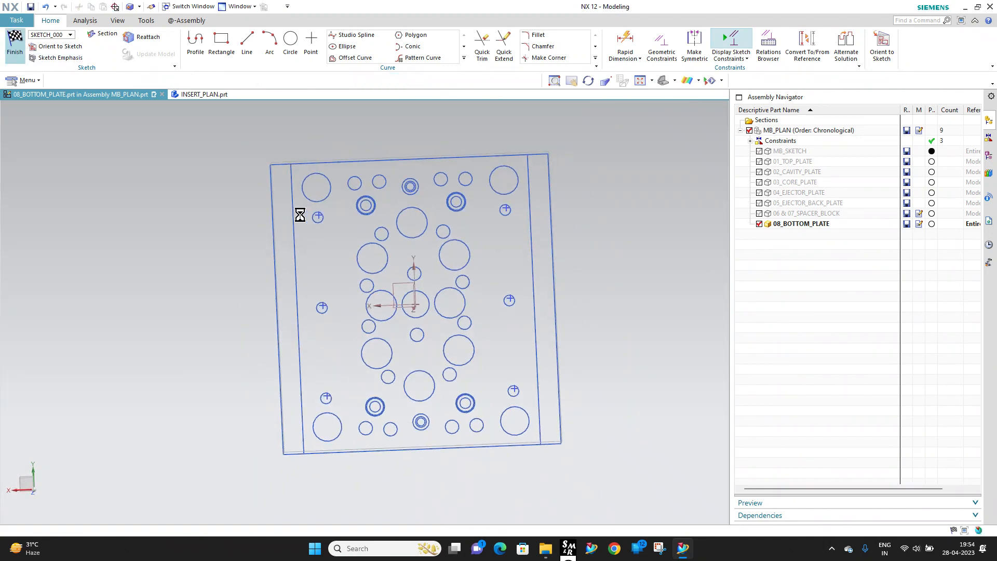
Step: Create six counterbored M16 screw clearance holes with Custom fit, 26 mm counterbore diameter, 17 mm counterbore depth and 17 mm hole diameter
left_click(84, 135)
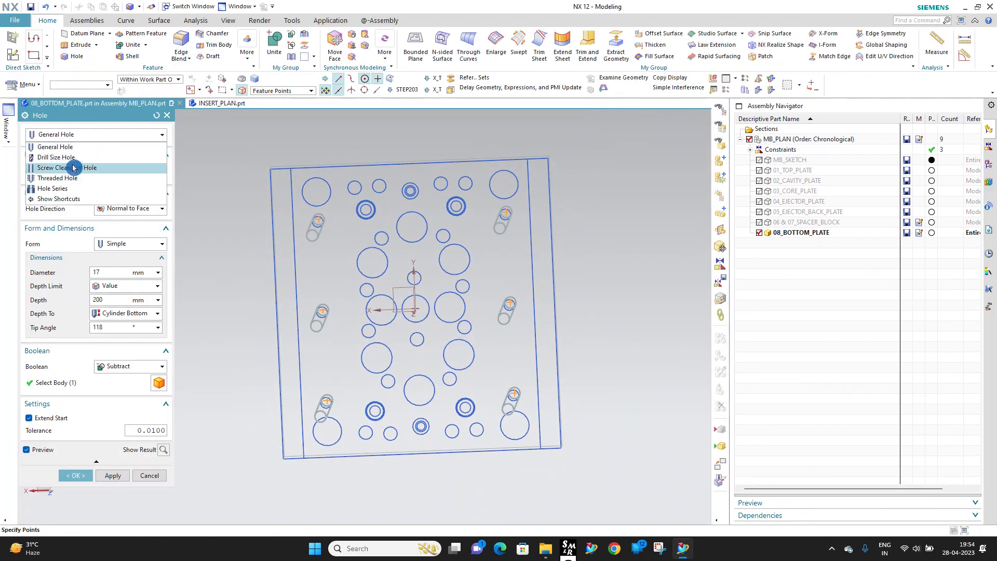
left_click(72, 168)
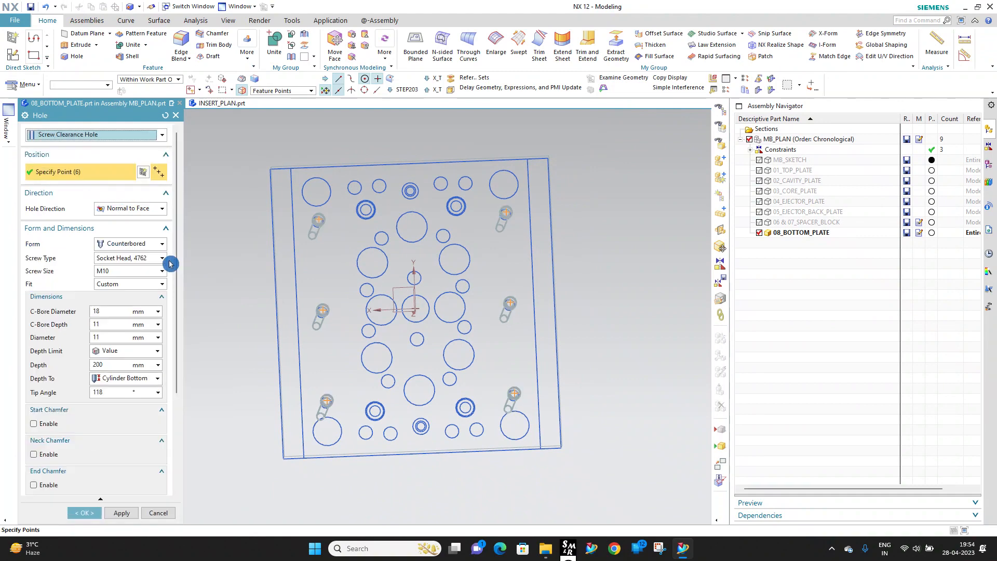
left_click(128, 271)
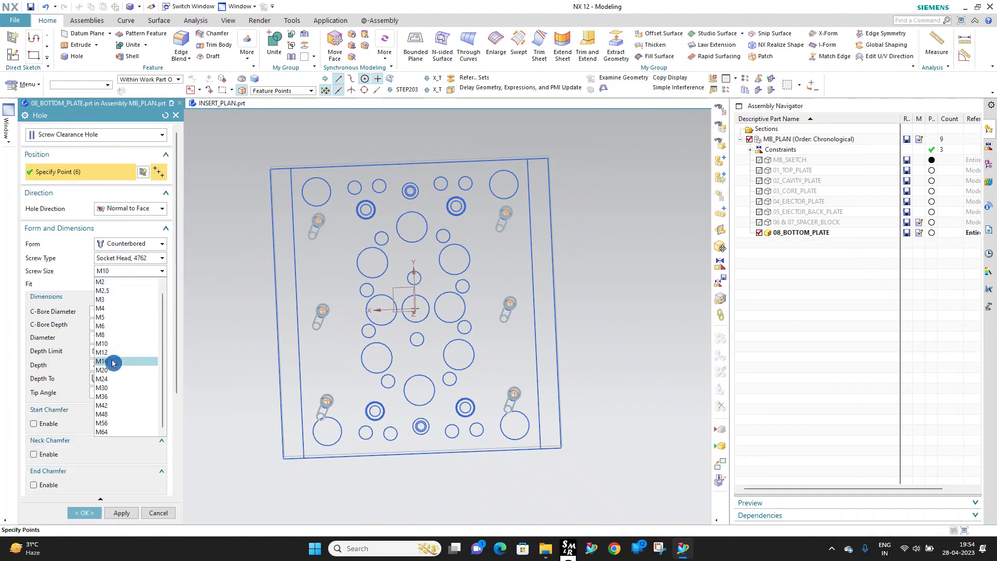
left_click(123, 364)
left_click(128, 285)
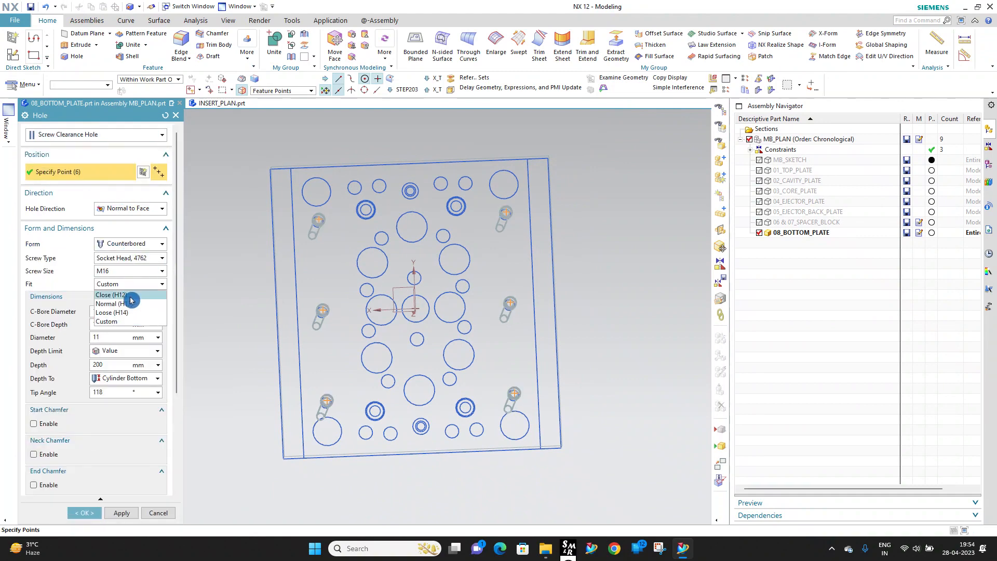
left_click(129, 305)
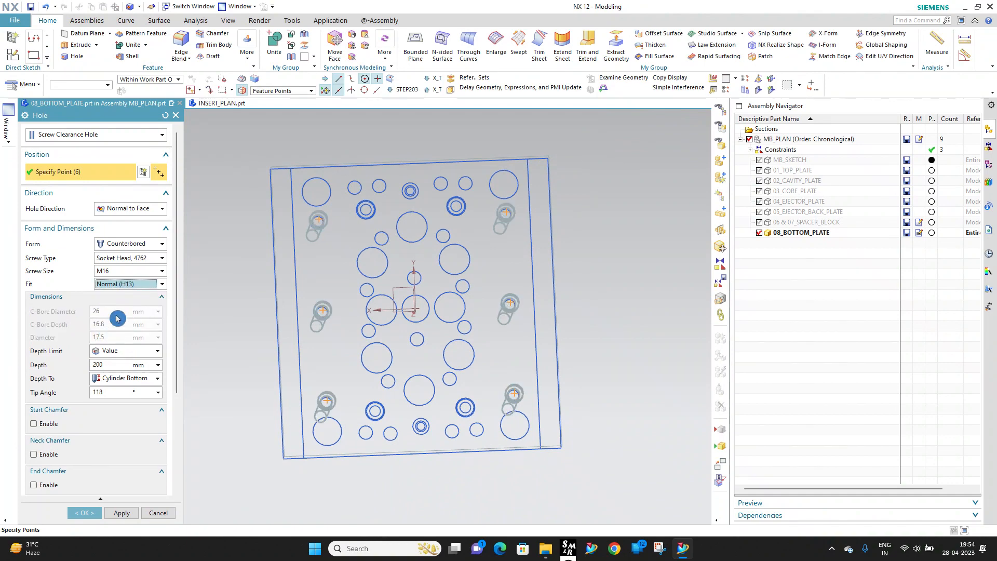
left_click(127, 284)
left_click(109, 326)
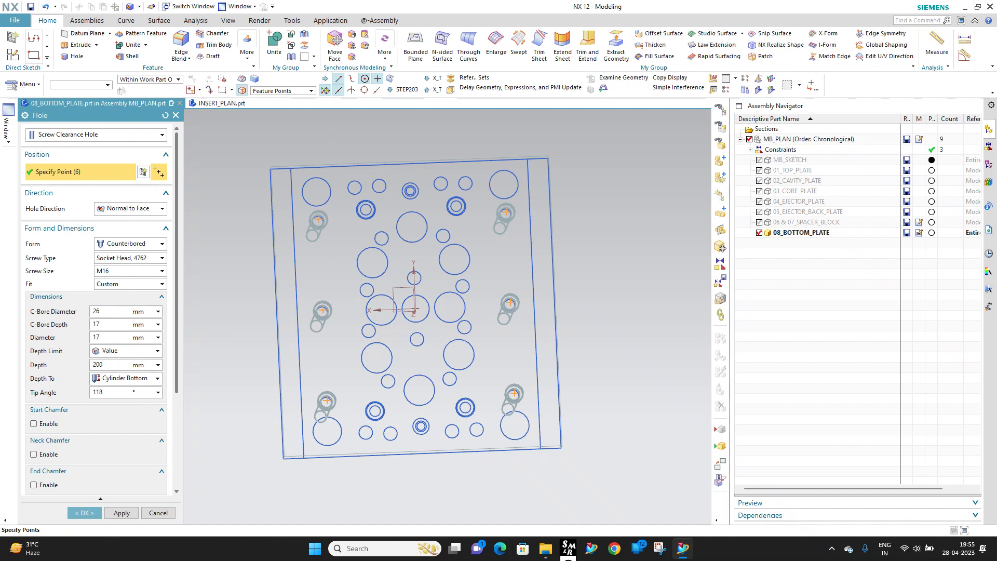
double_click(107, 338)
left_click(83, 517)
Step: Shade the bottom plate and measure the diameters of one screw hole's bore and counterbore
middle_click_drag(252, 381, 251, 325)
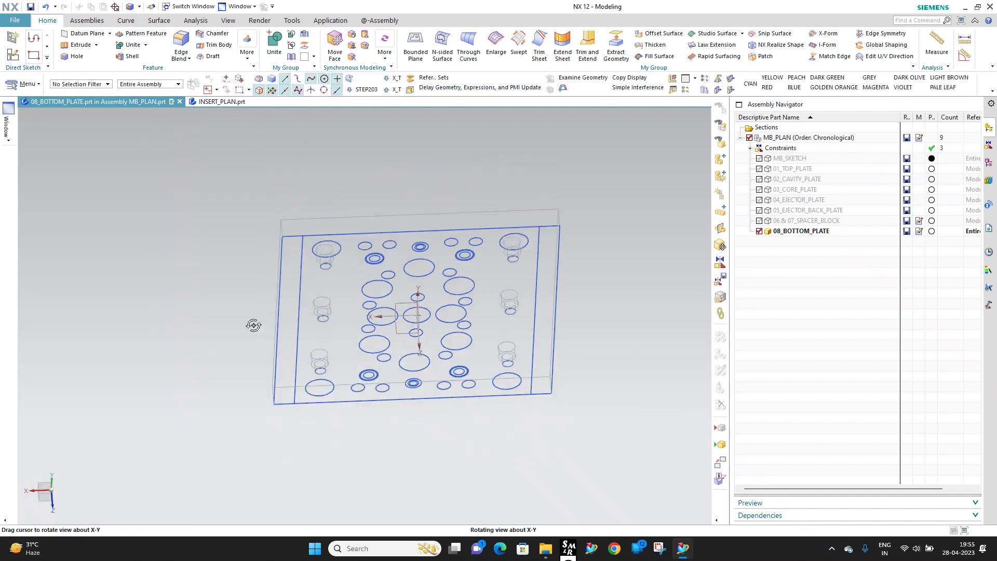
right_click_drag(650, 209, 632, 213)
scroll(319, 310, "up", 3)
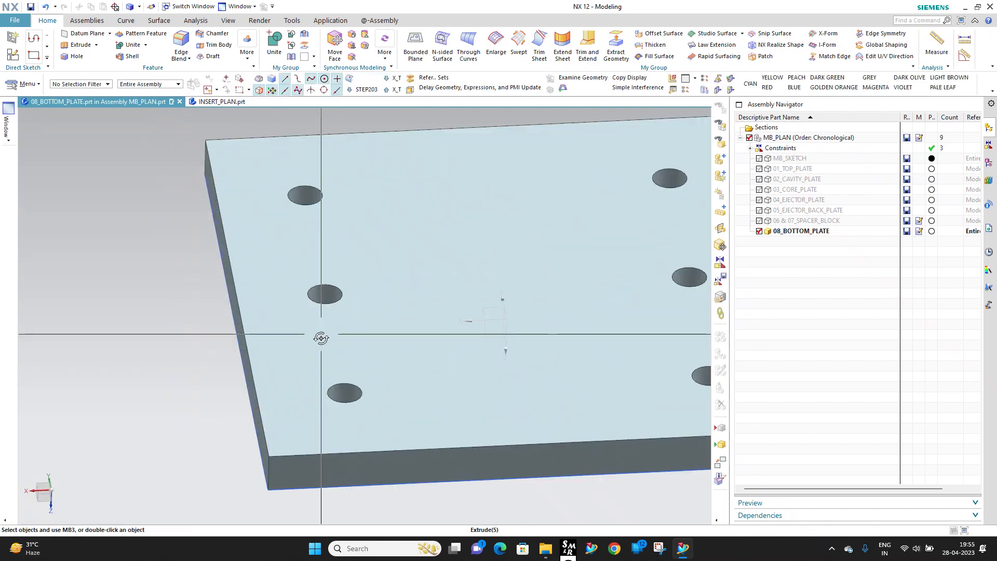
middle_click_drag(320, 338, 295, 305)
scroll(300, 304, "up", 4)
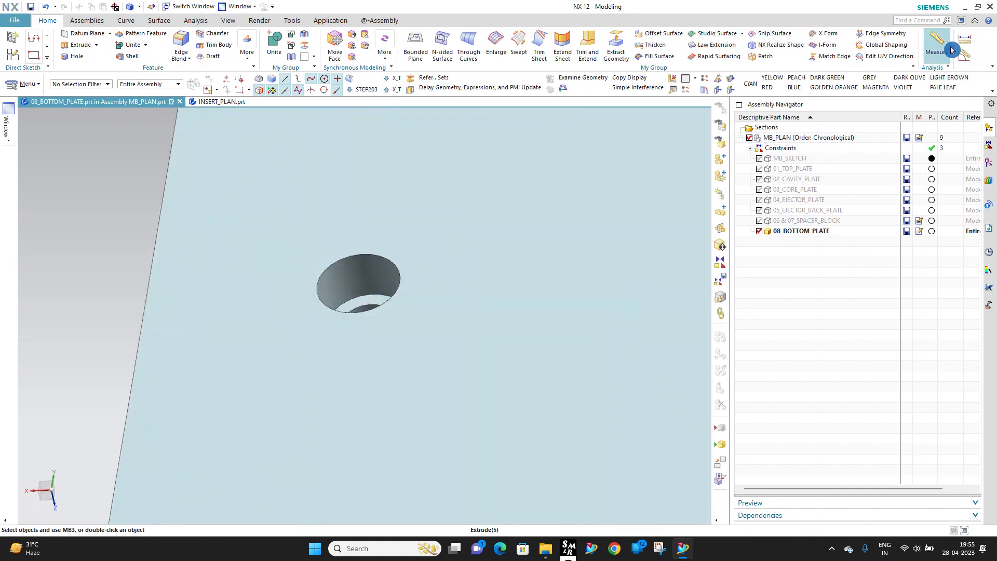
scroll(469, 264, "up", 5)
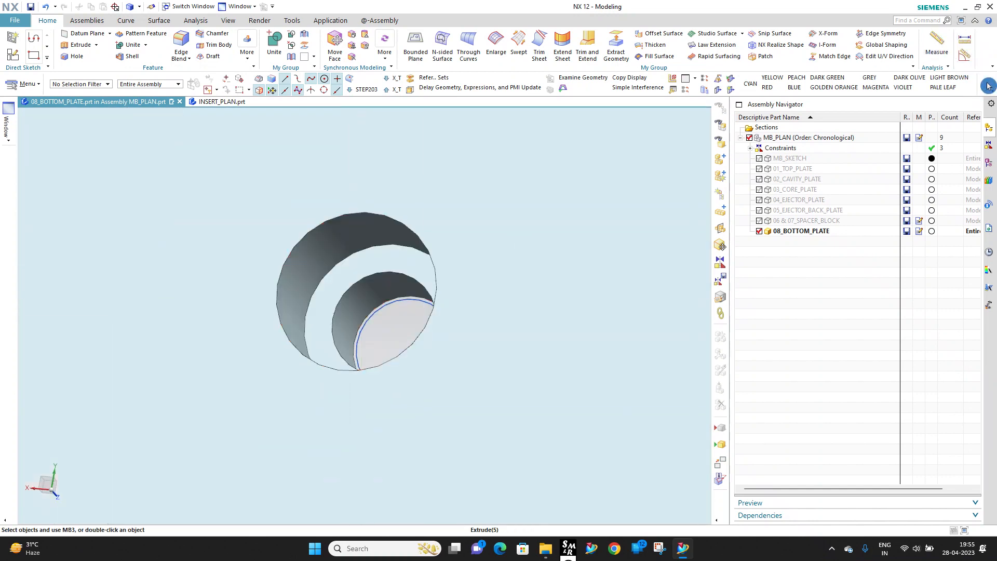
left_click(967, 45)
left_click(153, 133)
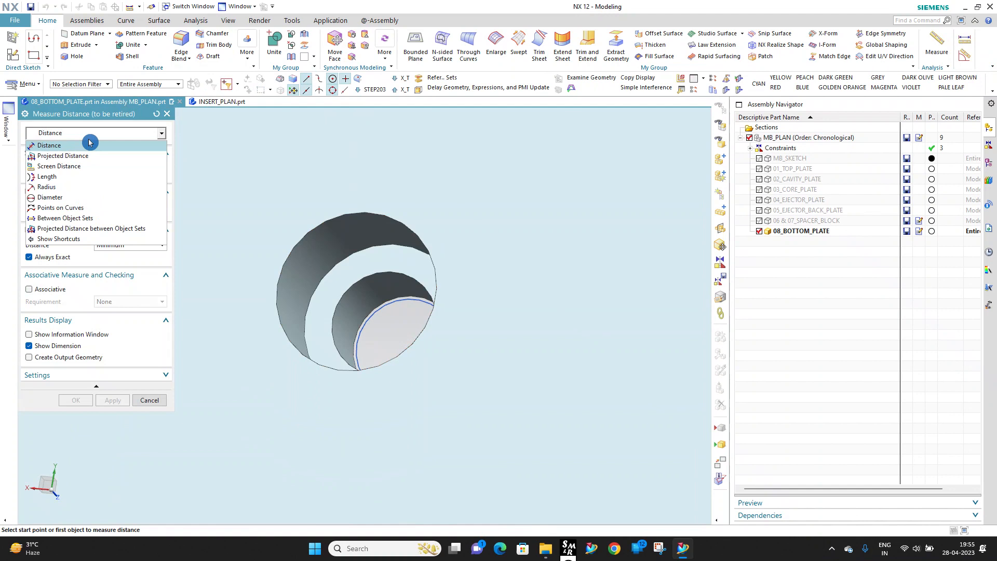
left_click(47, 203)
left_click(358, 304)
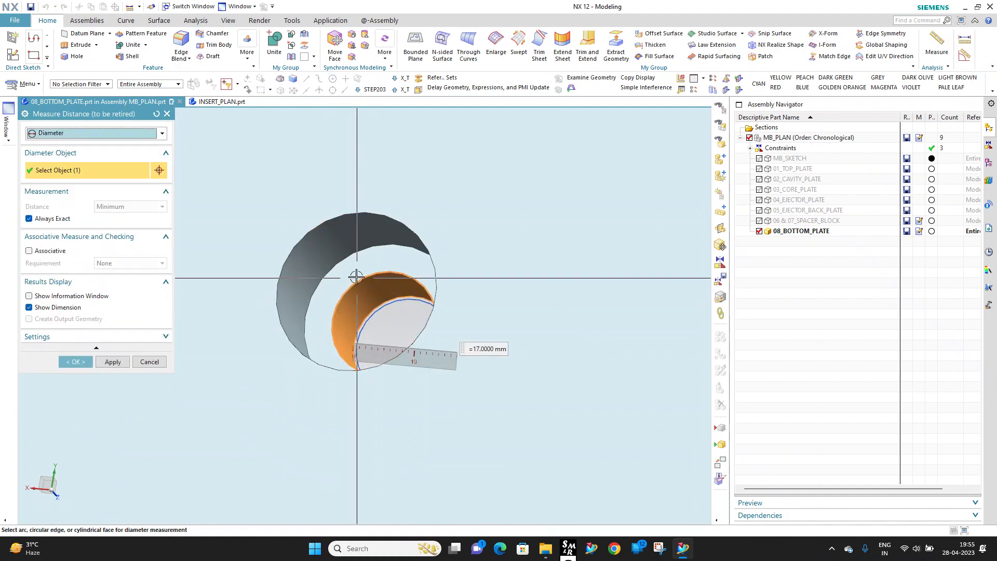
left_click(343, 249)
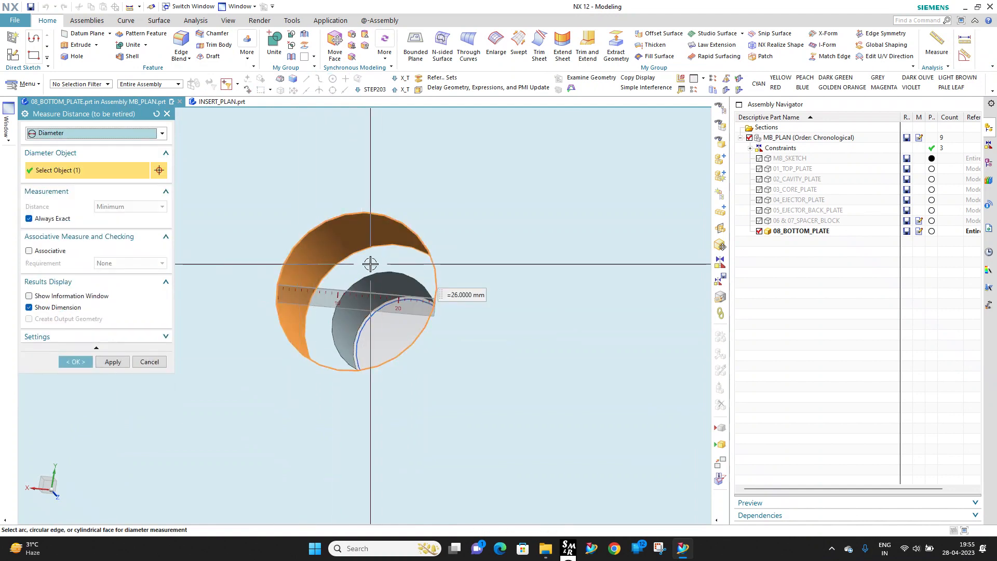
Step: Try to measure the counterbore's depth from its floor face, and close the measurement
left_click(967, 58)
left_click(356, 269)
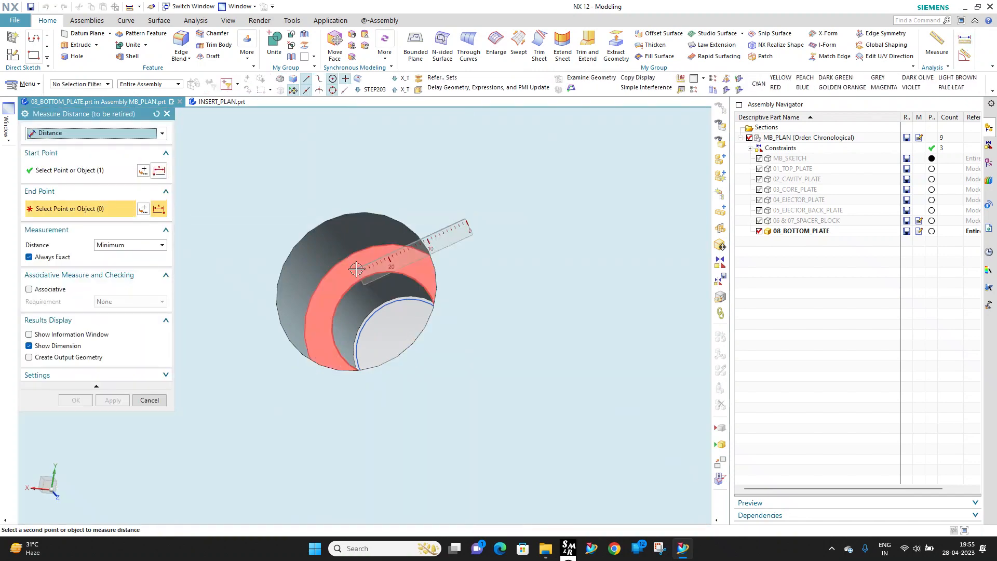
key("Escape")
scroll(293, 295, "down", 12)
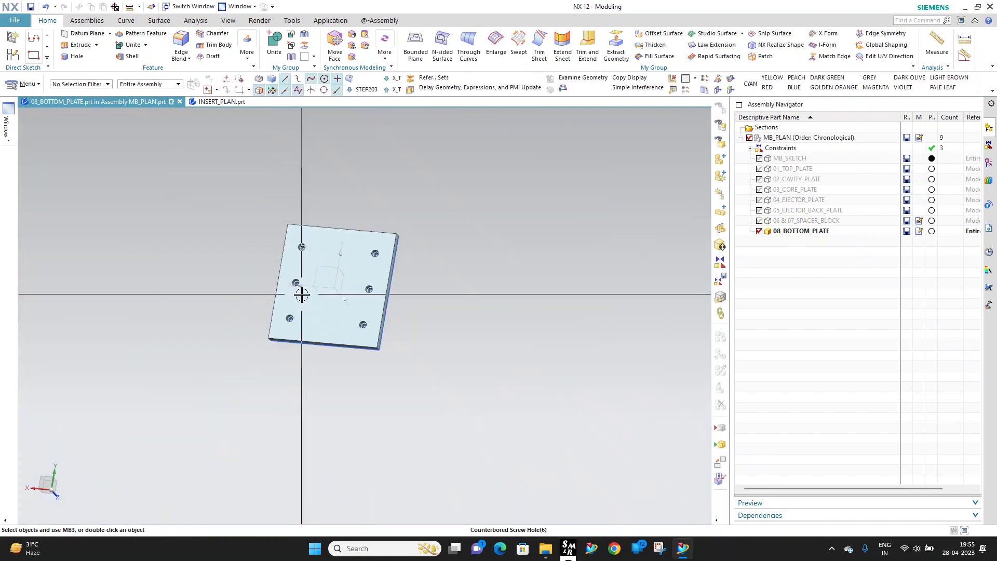
Step: Start a hole feature on the bottom plate and place points at the centres of four small rest button circles, two outer and two inner, on the near side
middle_click_drag(303, 292, 358, 379)
scroll(317, 327, "up", 8)
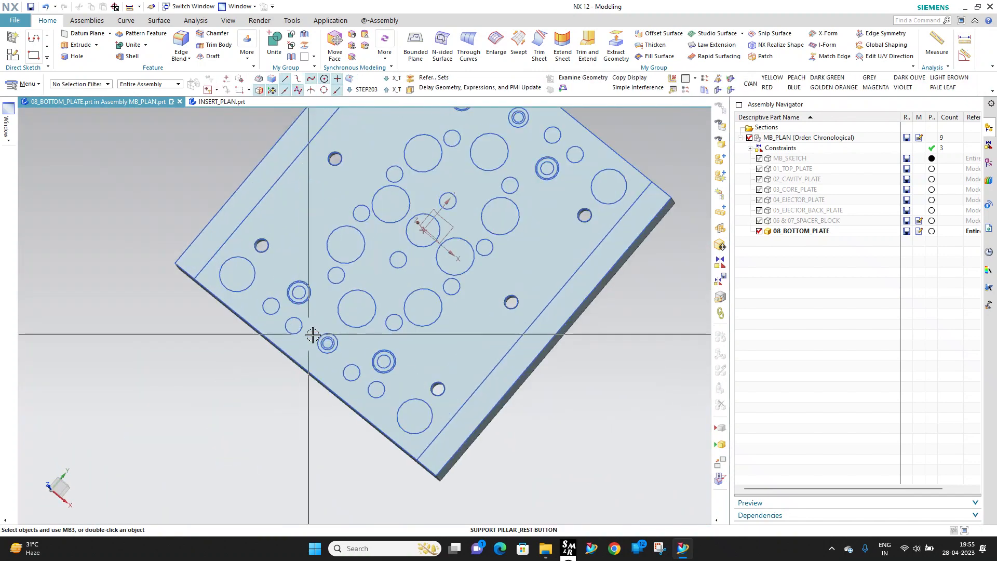
mouse_move(327, 307)
middle_mouse_down()
mouse_move(350, 311)
mouse_move(335, 315)
middle_mouse_up()
scroll(329, 315, "down", 4)
scroll(386, 283, "up", 3)
mouse_move(395, 299)
middle_mouse_down()
mouse_move(402, 309)
mouse_move(381, 302)
mouse_move(383, 293)
middle_mouse_up()
scroll(280, 379, "up", 7)
scroll(292, 335, "down", 4)
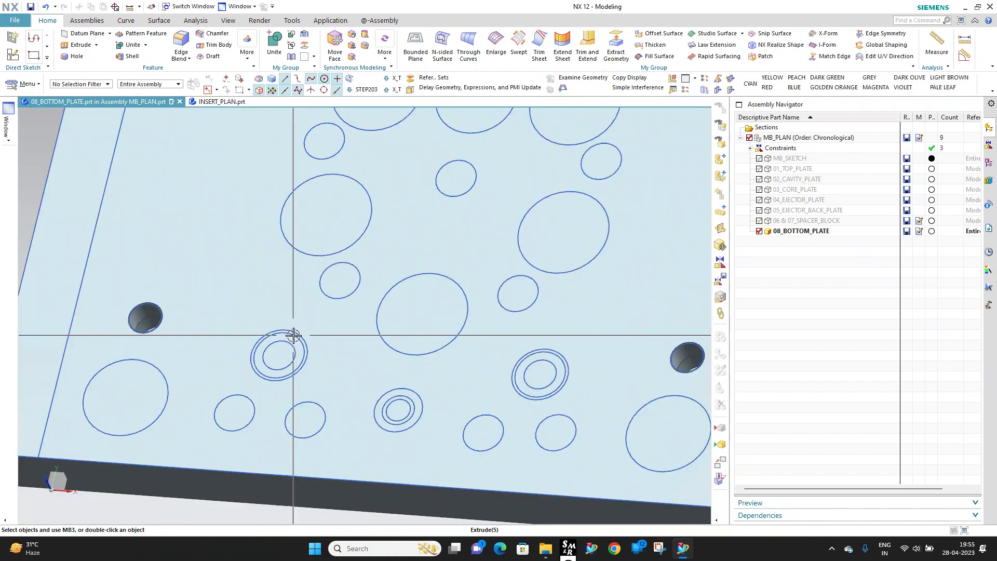
middle_click_drag(322, 335, 393, 347)
scroll(334, 371, "up", 3)
scroll(397, 333, "down", 4)
scroll(401, 335, "up", 3)
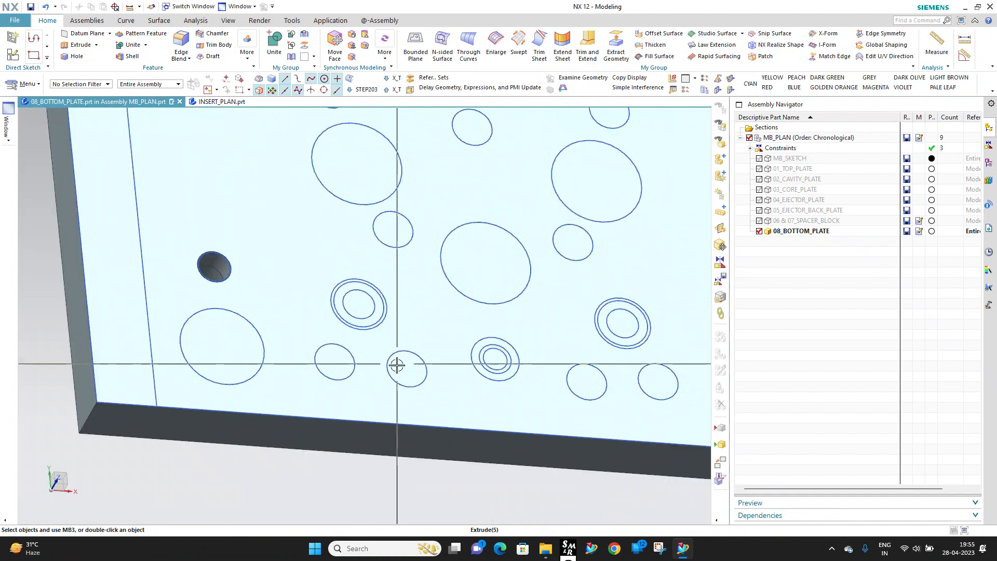
scroll(398, 365, "up", 1)
scroll(447, 362, "down", 4)
scroll(434, 305, "up", 3)
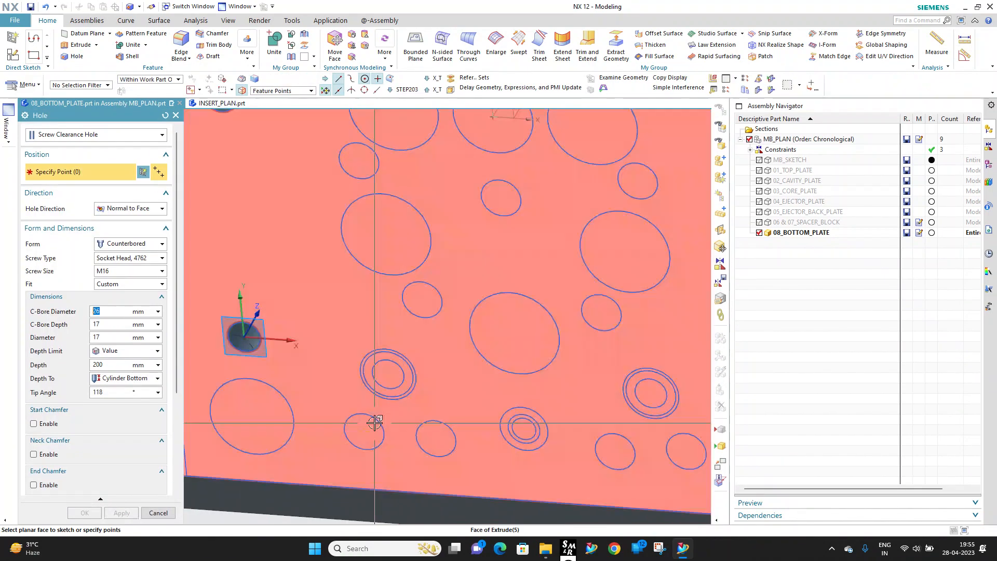
left_click(367, 429)
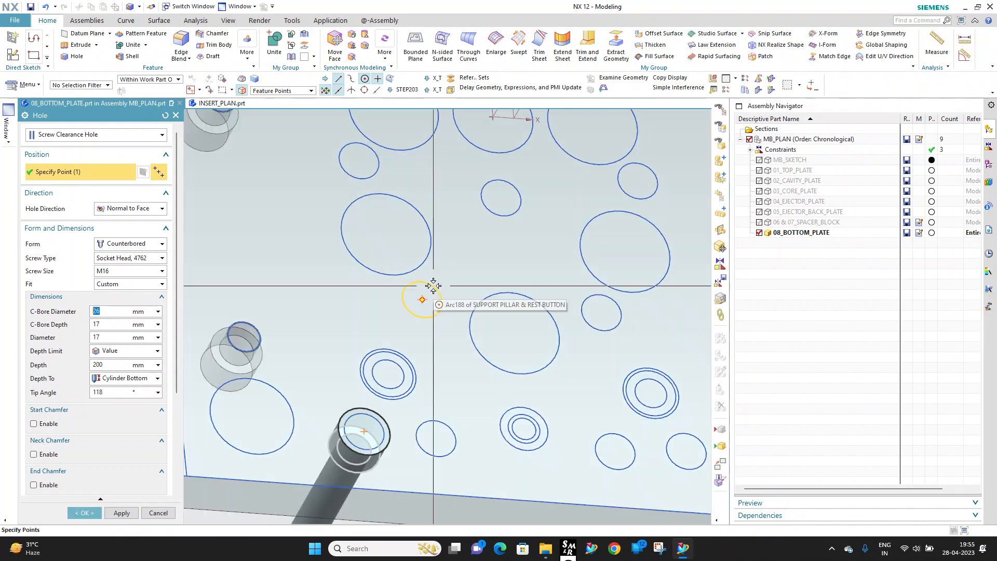
left_click(436, 300)
left_click(610, 306)
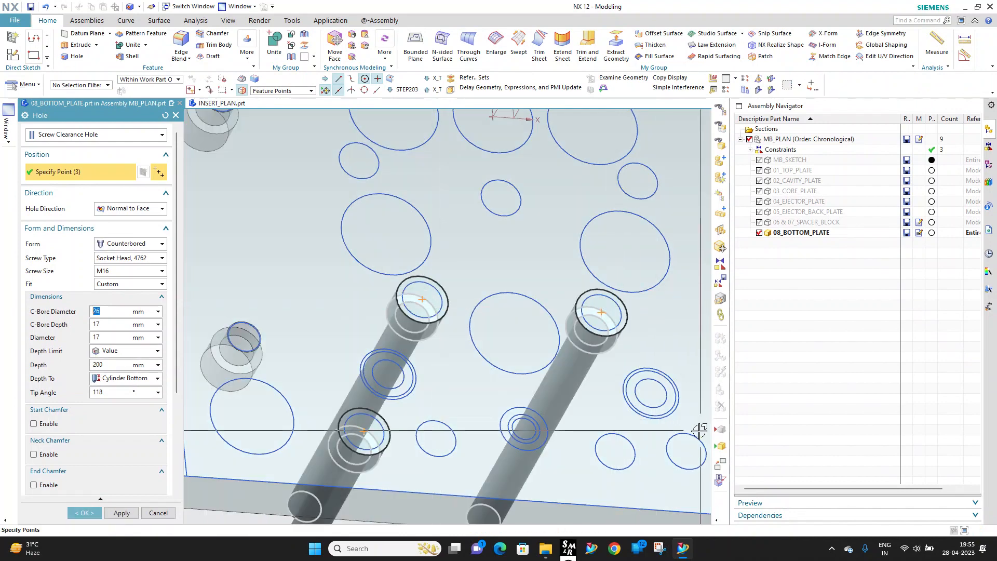
left_click(694, 440)
Step: Add eight more hole points at the centres of the small rest button circles surrounding the middle of the plate
scroll(599, 405, "down", 5)
scroll(600, 240, "up", 4)
left_click(517, 427)
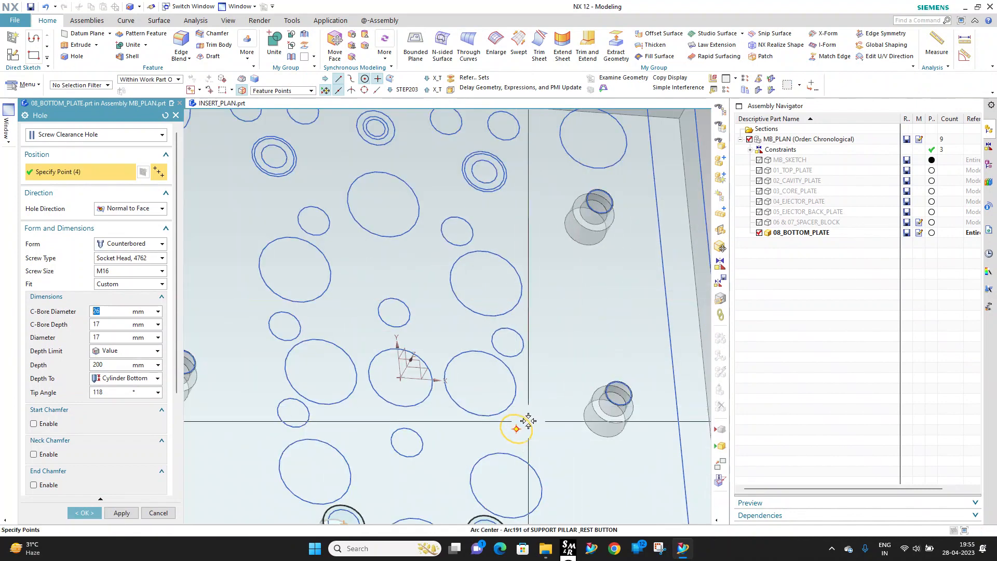
left_click(406, 444)
left_click(295, 413)
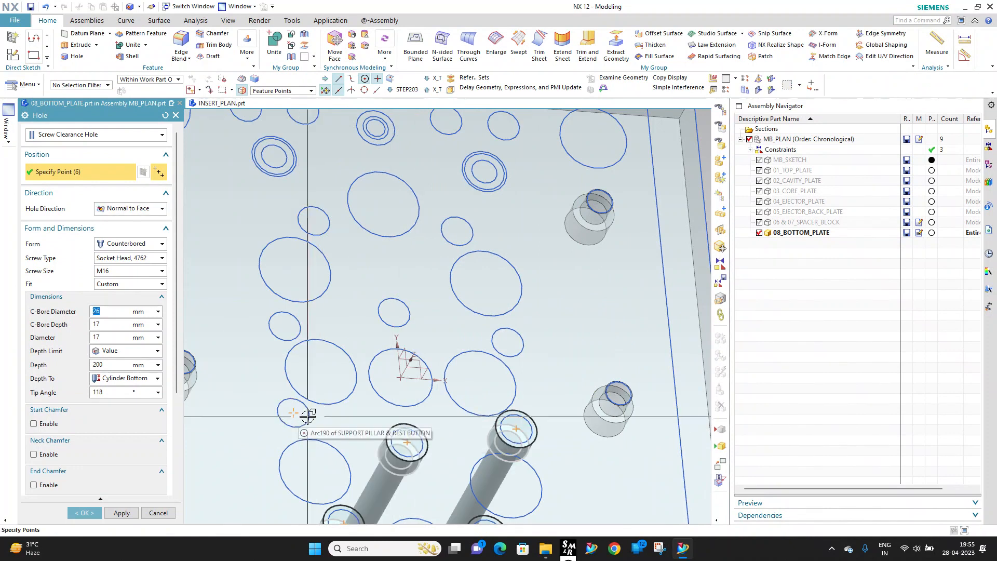
left_click(285, 322)
left_click(413, 306)
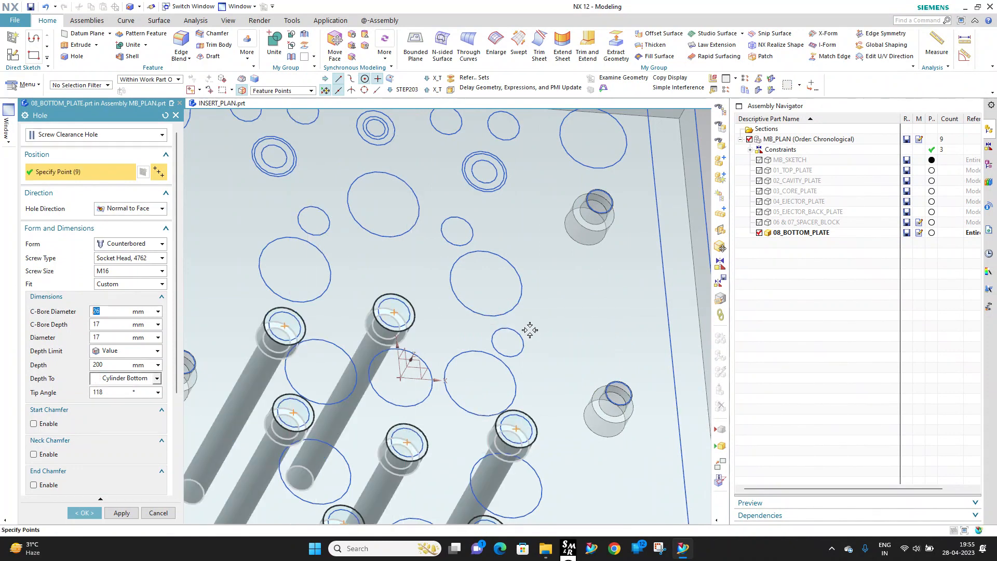
left_click(512, 339)
left_click(469, 231)
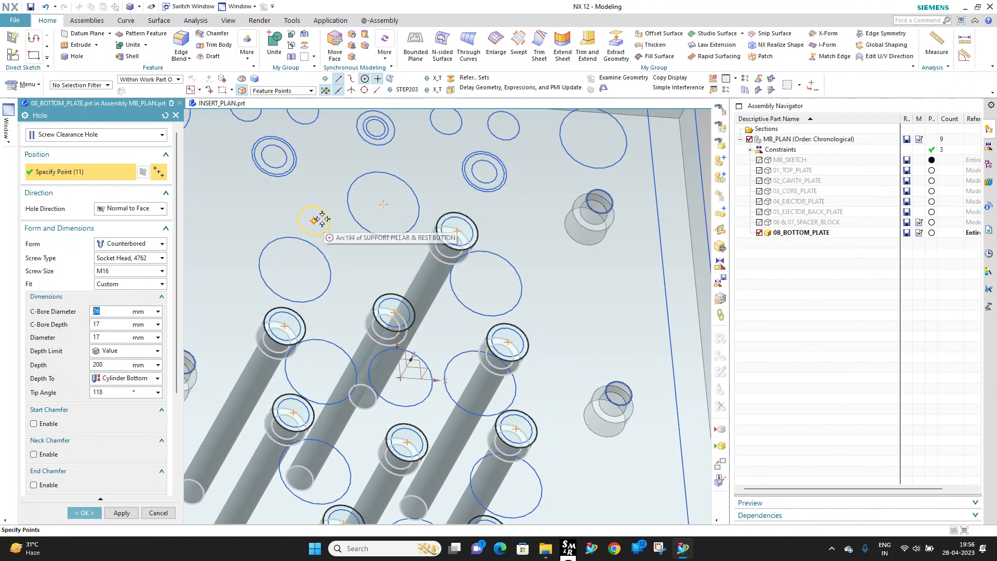
left_click(322, 220)
Step: Add hole points at the centres of the two outermost small rest button circles along the plate's far edge
scroll(291, 182, "up", 5)
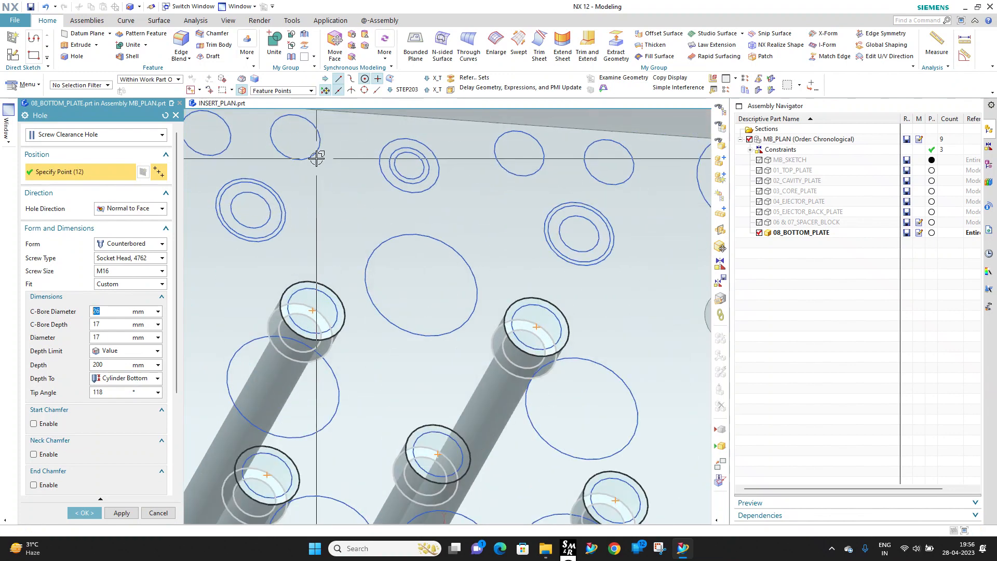
left_click(227, 147)
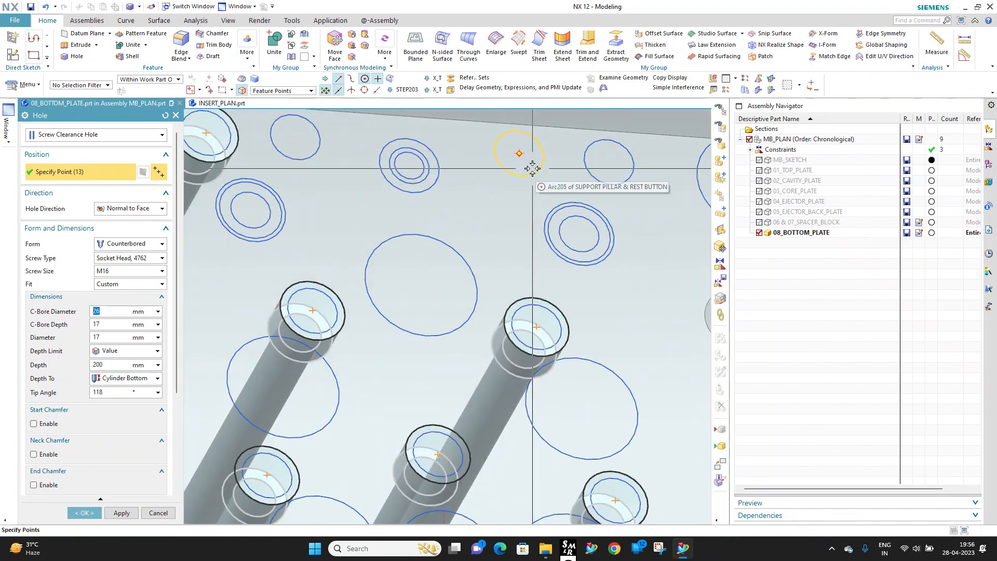
scroll(533, 210, "down", 3)
scroll(597, 187, "up", 3)
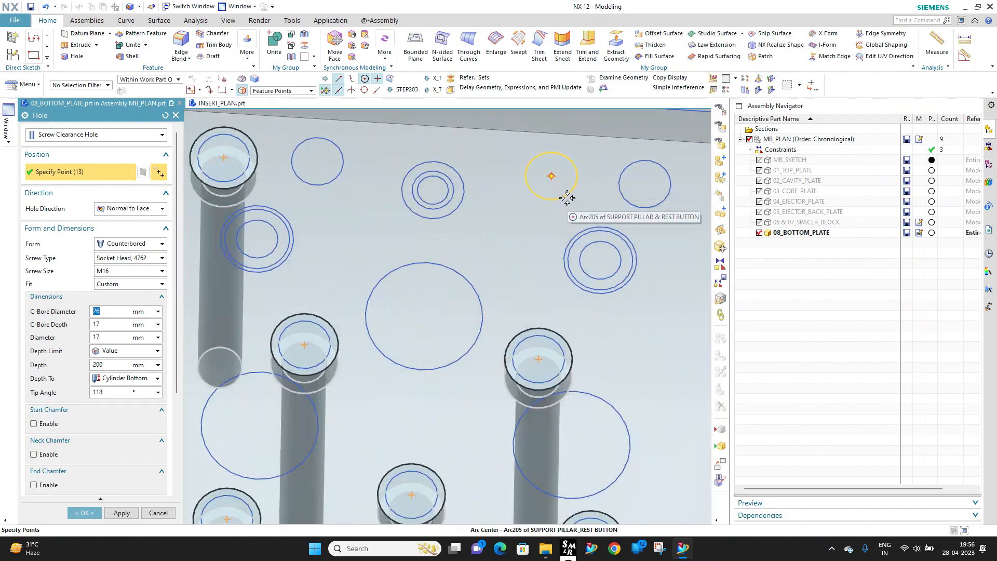
left_click(640, 168)
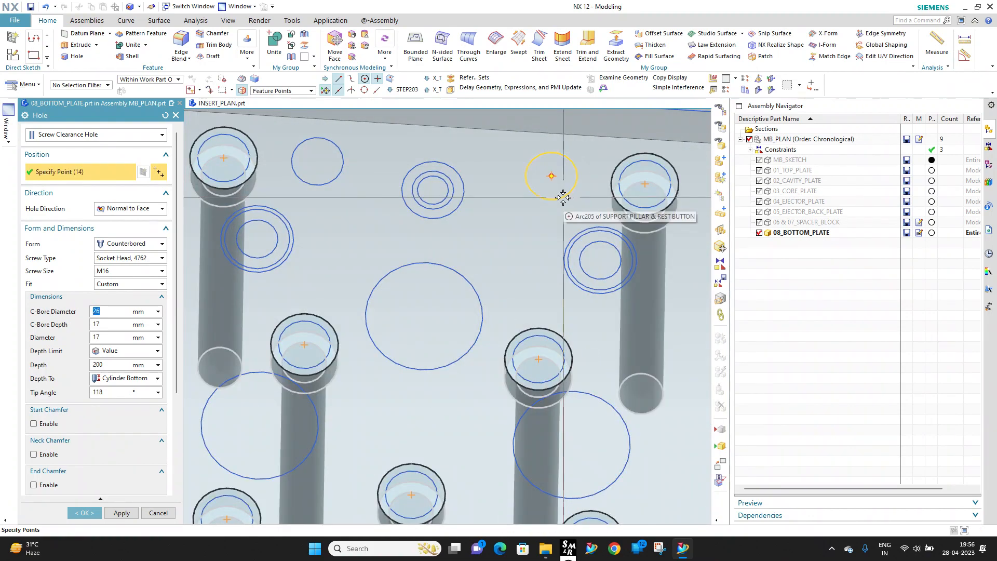
Step: Create the fourteen rest button holes as threaded M4 x 0.7 holes with 6 mm thread depth and 12 mm depth
scroll(521, 188, "down", 4)
scroll(512, 192, "up", 2)
middle_click_drag(509, 192, 531, 179)
scroll(518, 195, "up", 2)
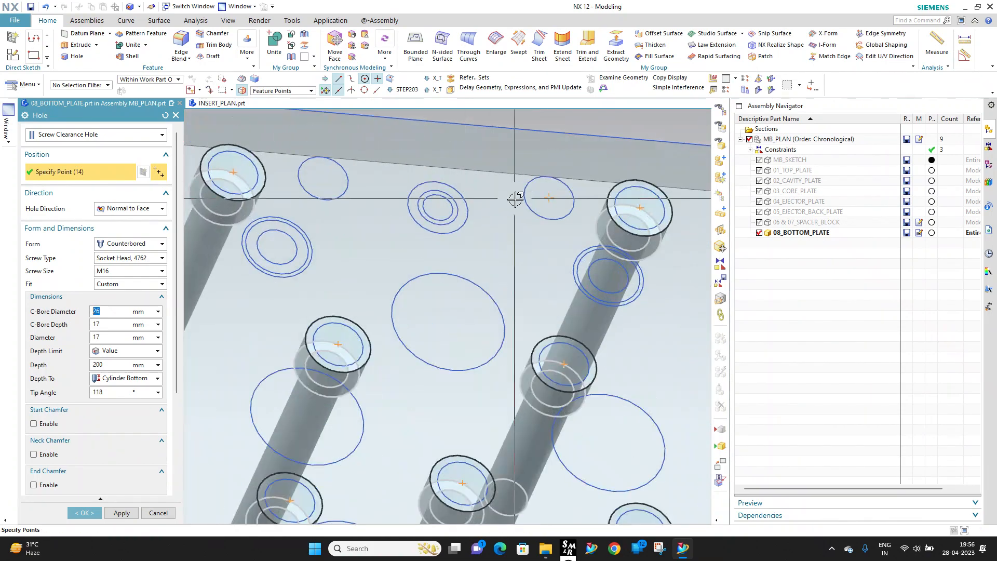
scroll(516, 200, "down", 3)
scroll(355, 206, "up", 2)
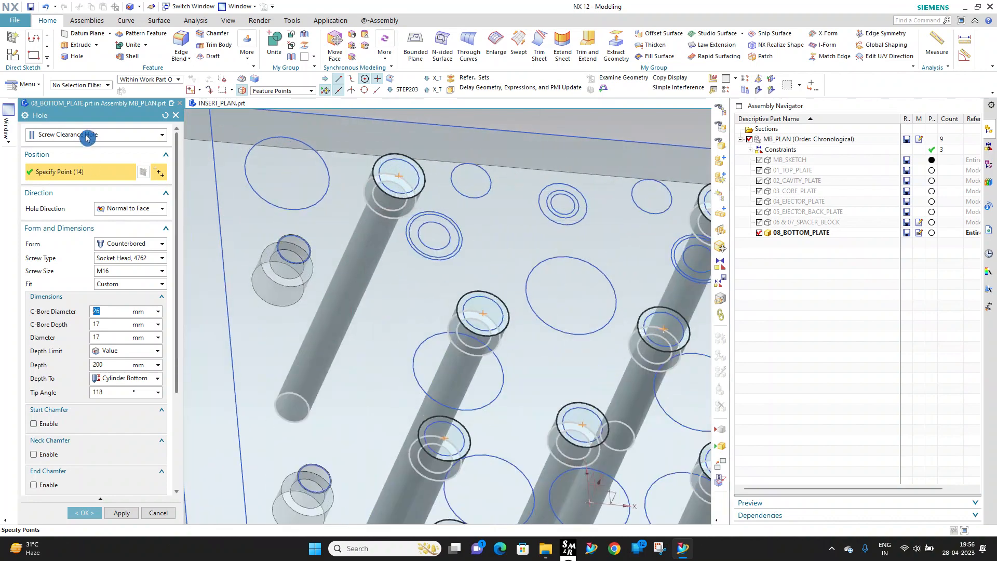
left_click(120, 134)
left_click(57, 178)
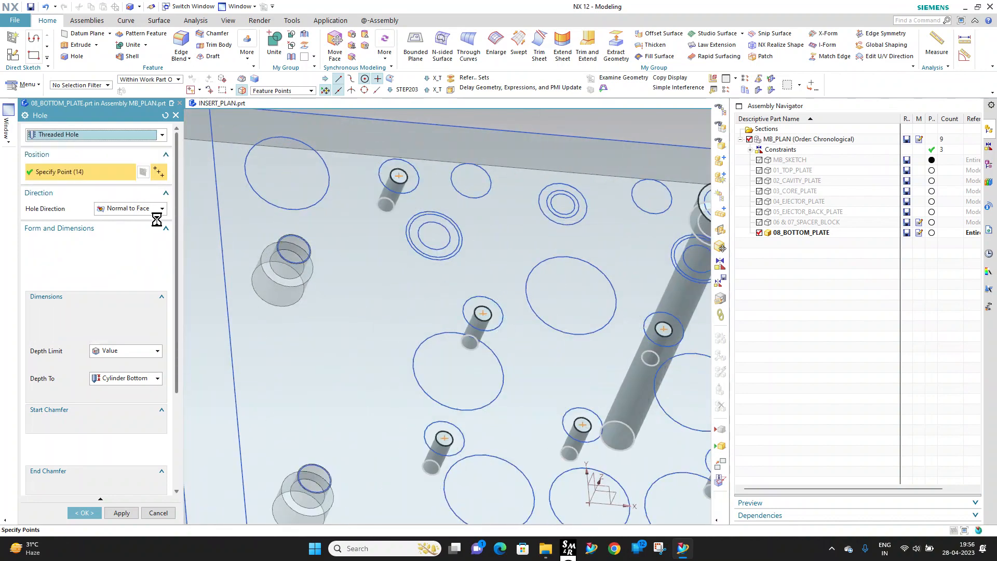
left_click(122, 264)
scroll(122, 278, "up", 2)
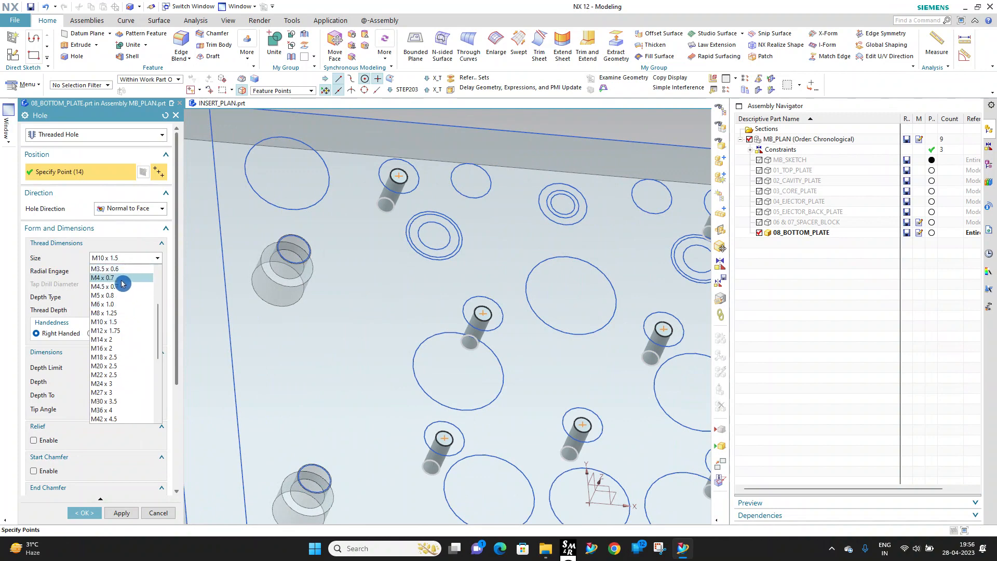
left_click(121, 285)
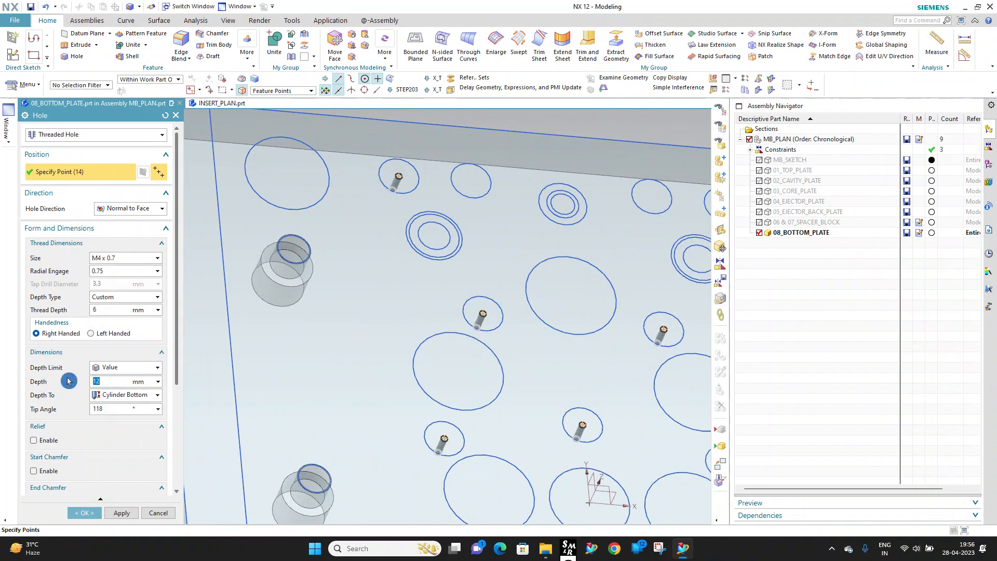
middle_click(661, 356)
Step: Make the top-level MB_PLAN assembly the work part again after adding the threaded holes
scroll(429, 319, "down", 1)
scroll(429, 319, "up", 1)
middle_click_drag(429, 319, 344, 405)
scroll(413, 320, "down", 4)
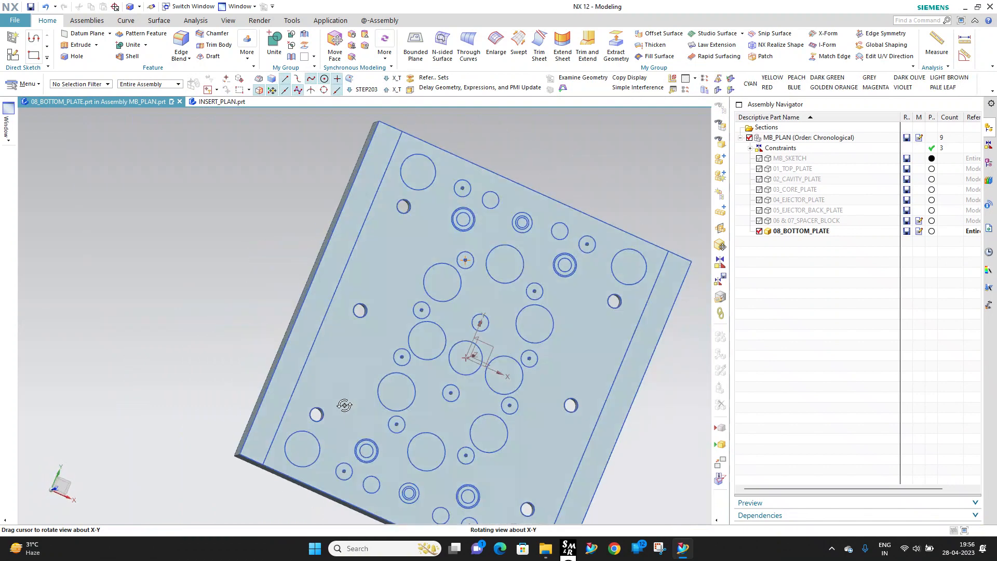
middle_click_drag(596, 356, 518, 293)
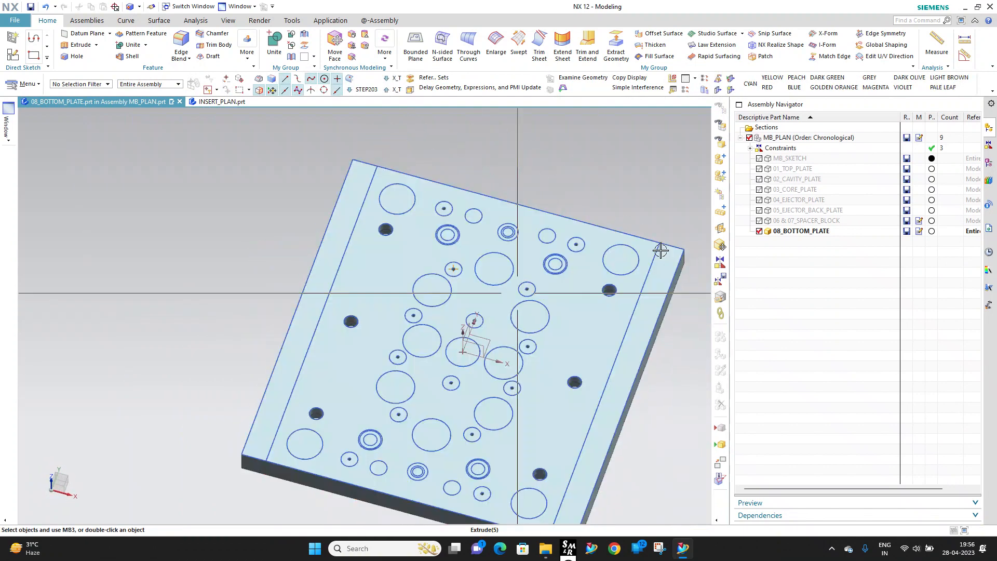
double_click(769, 137)
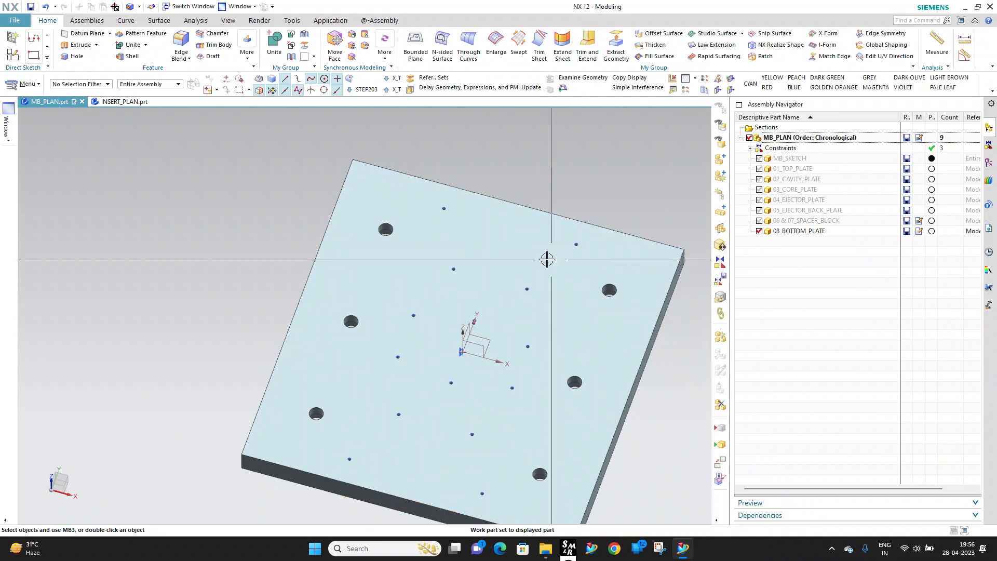
Step: Save all modified parts together with the MB_PLAN assembly
middle_click_drag(547, 258, 570, 257)
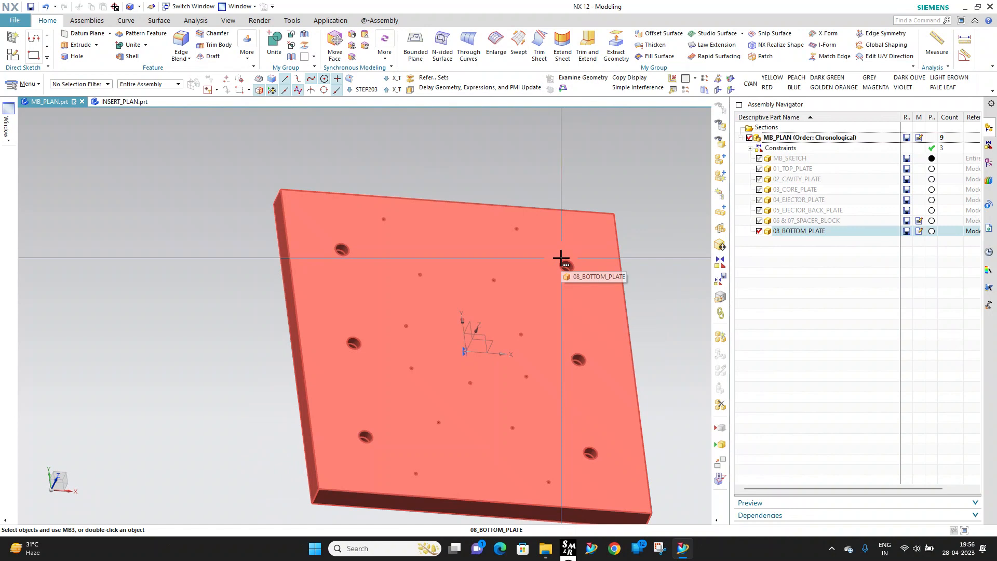
middle_click_drag(565, 258, 519, 251)
scroll(489, 255, "up", 6)
scroll(486, 256, "down", 6)
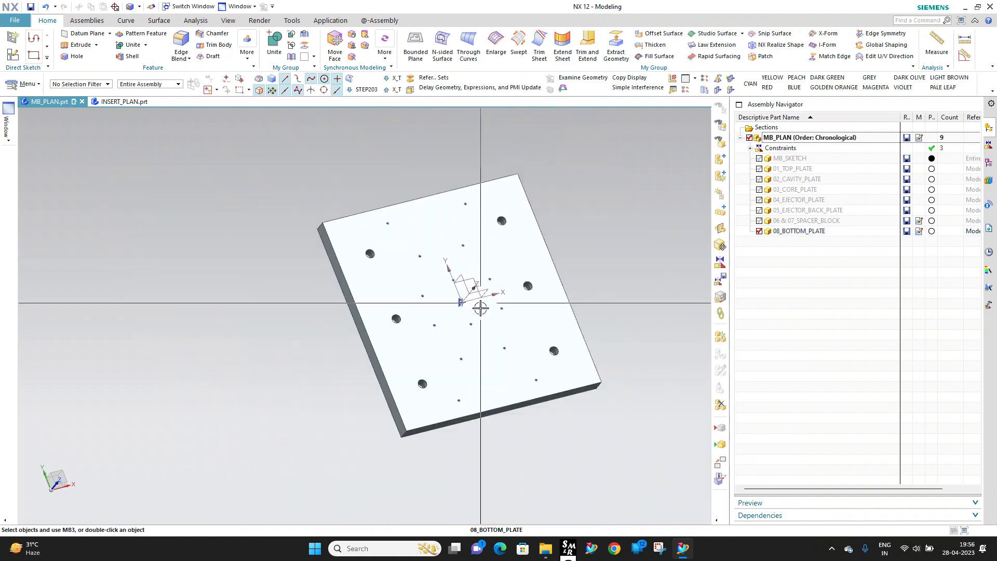
scroll(468, 260, "up", 3)
left_click(15, 21)
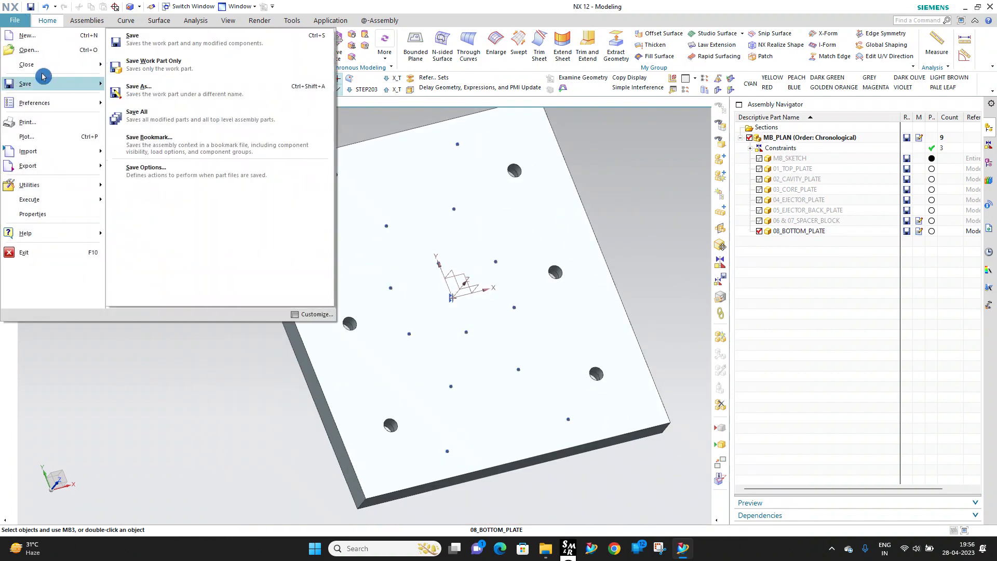
mouse_move(43, 64)
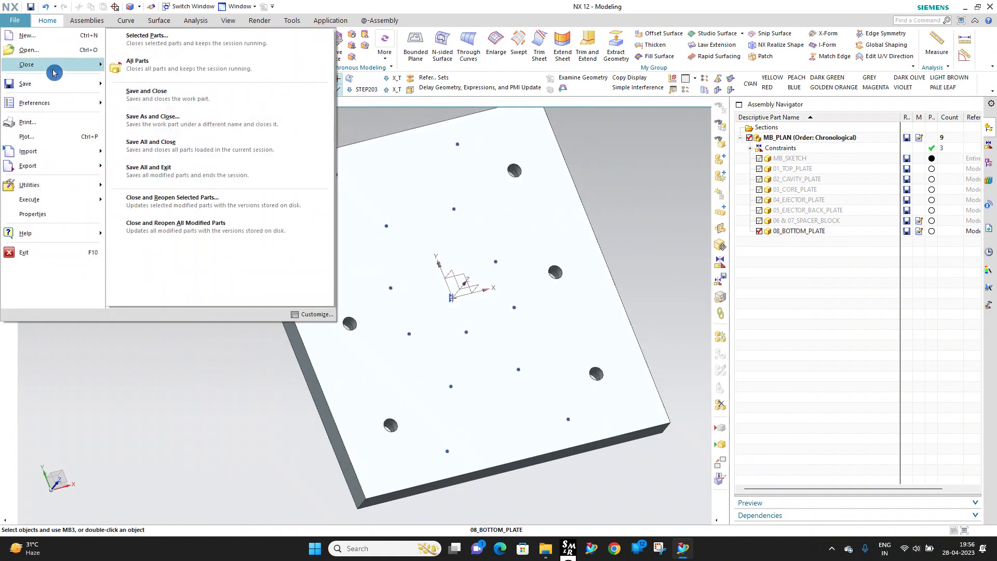
mouse_move(40, 84)
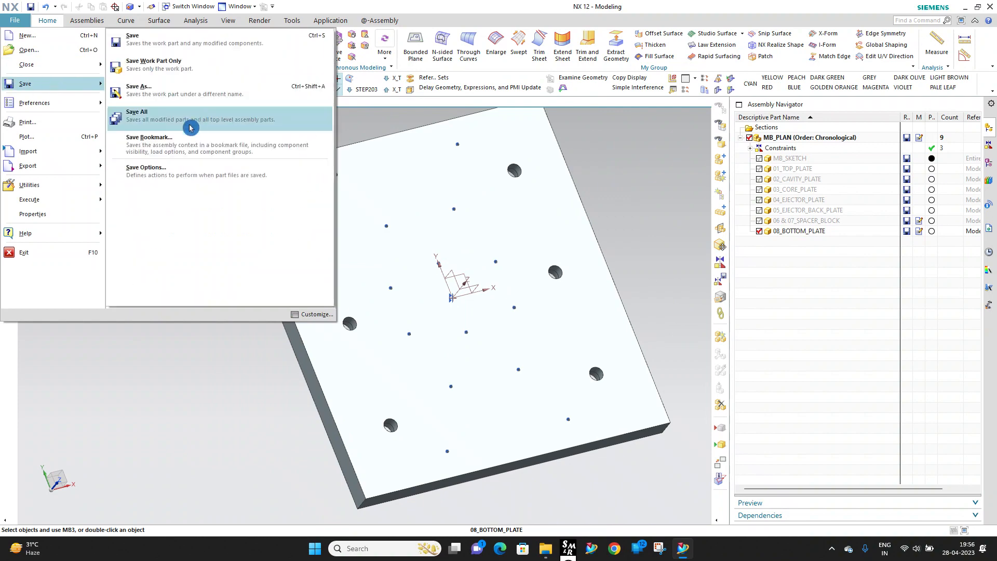
left_click(190, 128)
middle_click_drag(483, 217, 457, 235)
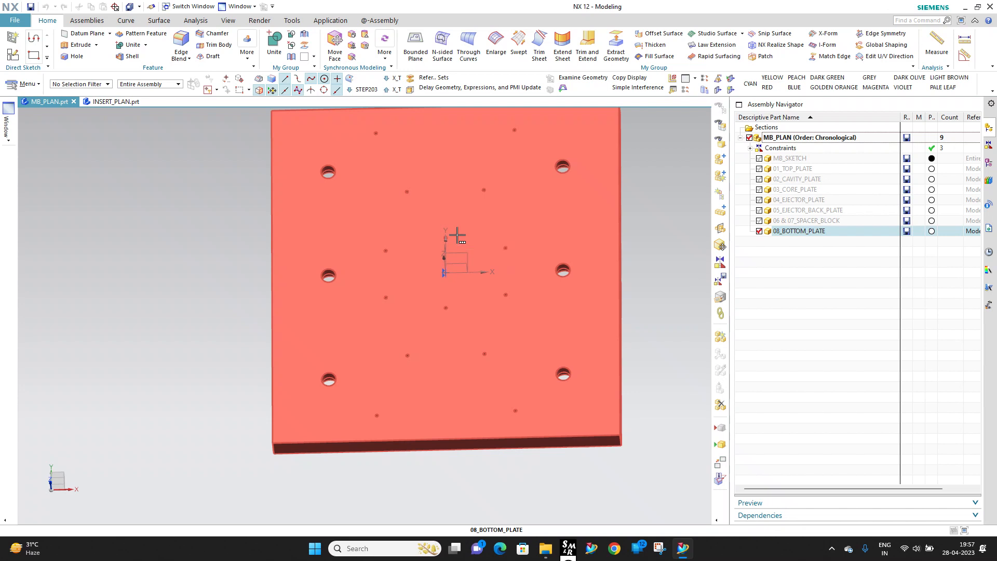
scroll(462, 236, "down", 1)
scroll(471, 240, "up", 2)
middle_click_drag(481, 243, 450, 294)
key("Escape")
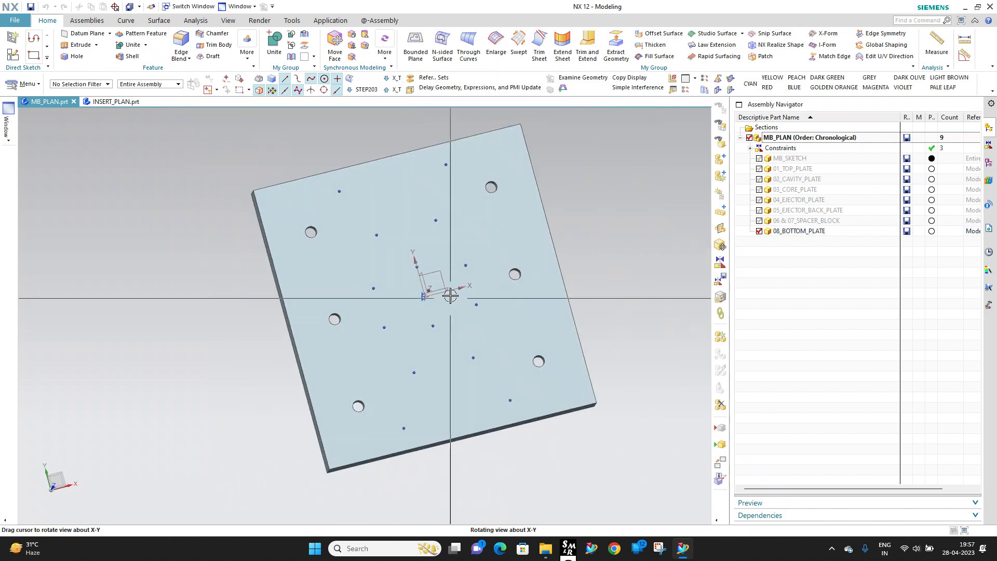